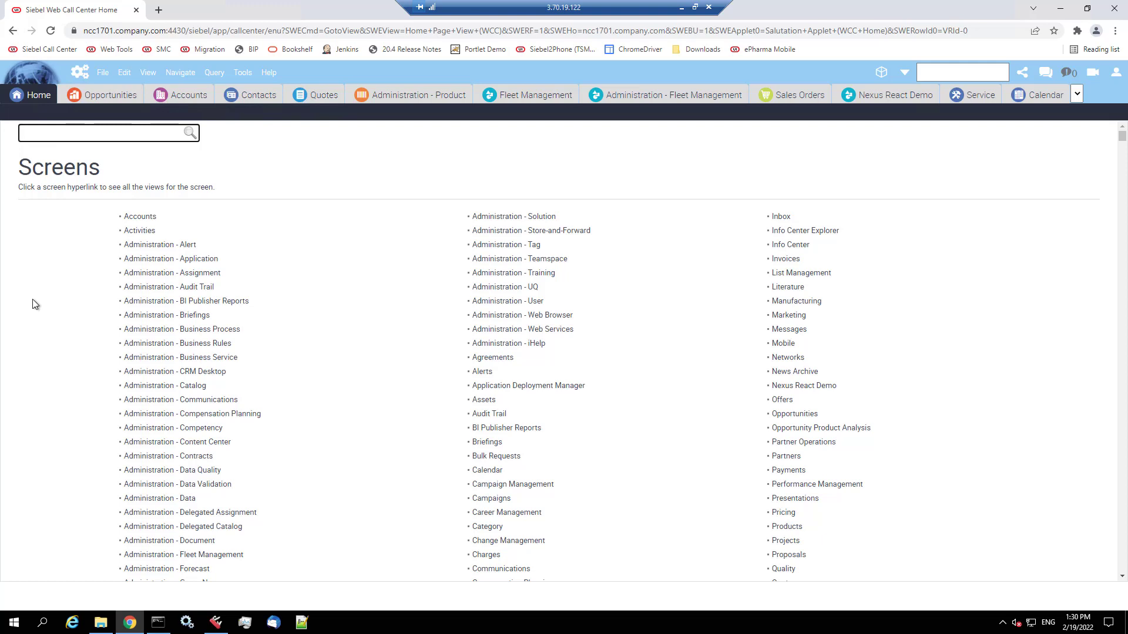
- Filter the Site Map for 'epos' and open the Repository Workflow Process view
{"action": "type", "text": "epos"}
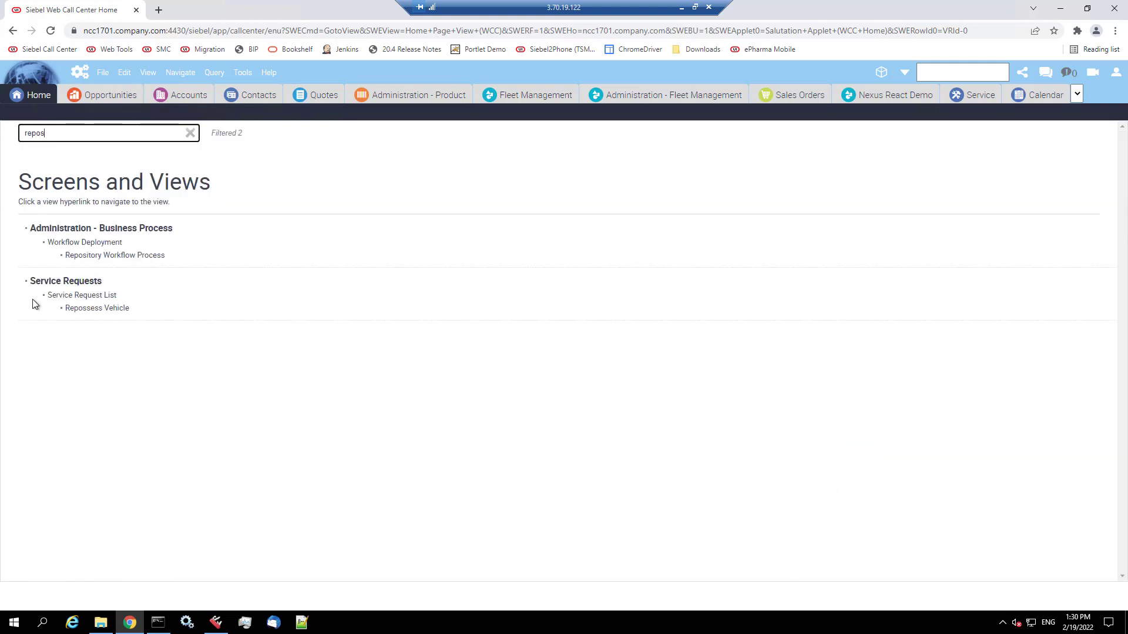
{"action": "left_click", "coordinate": [134, 256]}
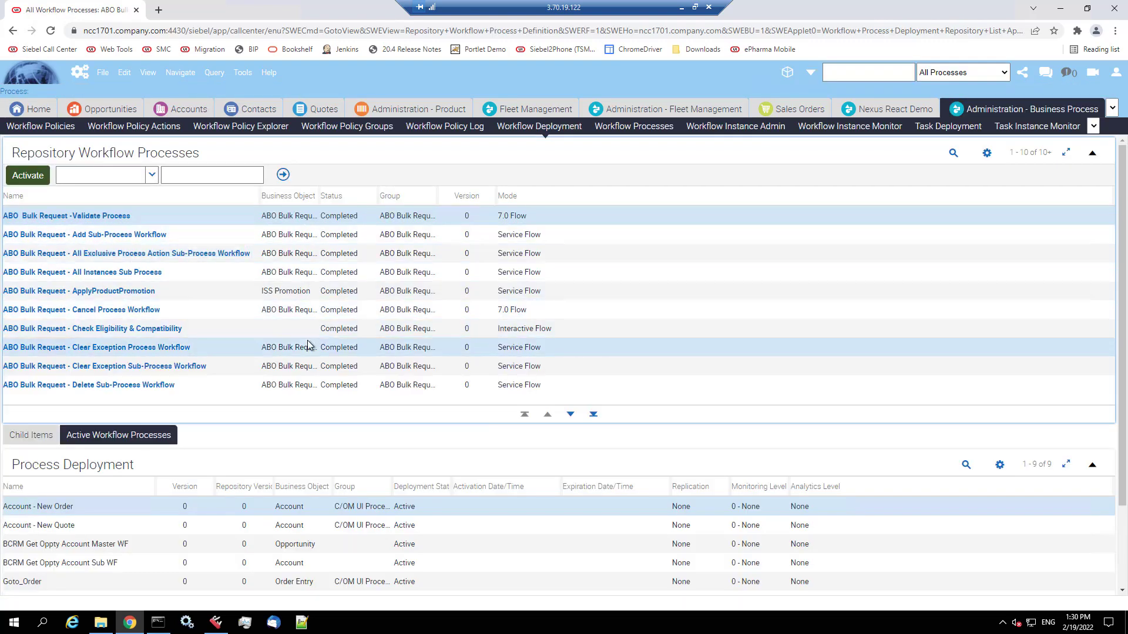
{"action": "scroll", "coordinate": [329, 529], "scroll_direction": "down", "scroll_amount": 2}
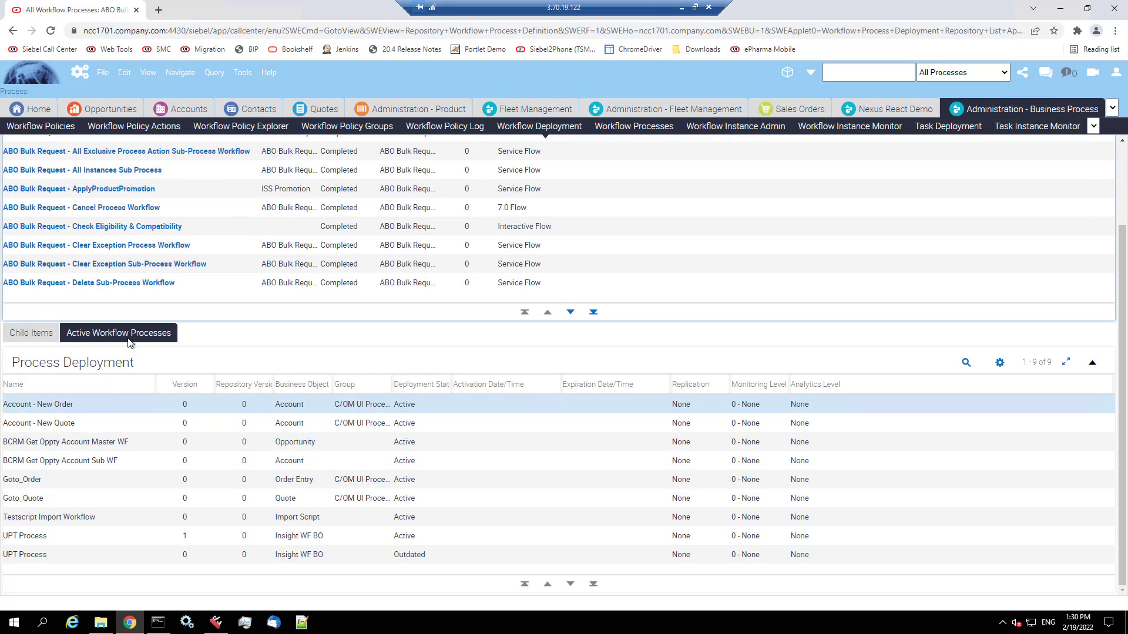
- Confirm in Help > Technical Support that the application version is 20.4.0.0
{"action": "left_click", "coordinate": [267, 73]}
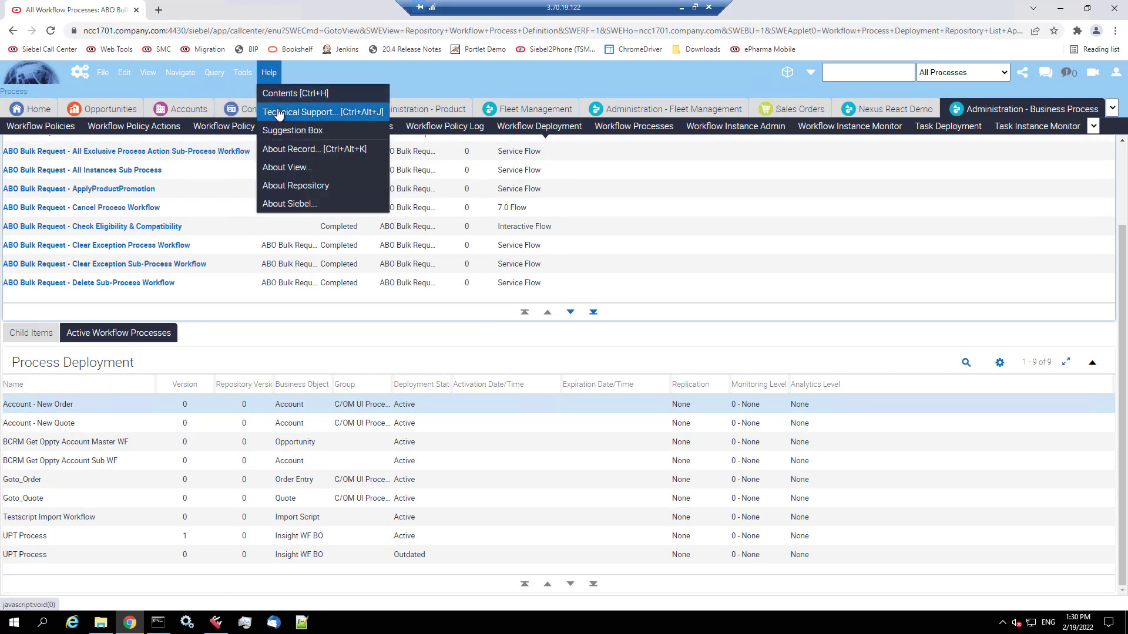
{"action": "left_click", "coordinate": [277, 108]}
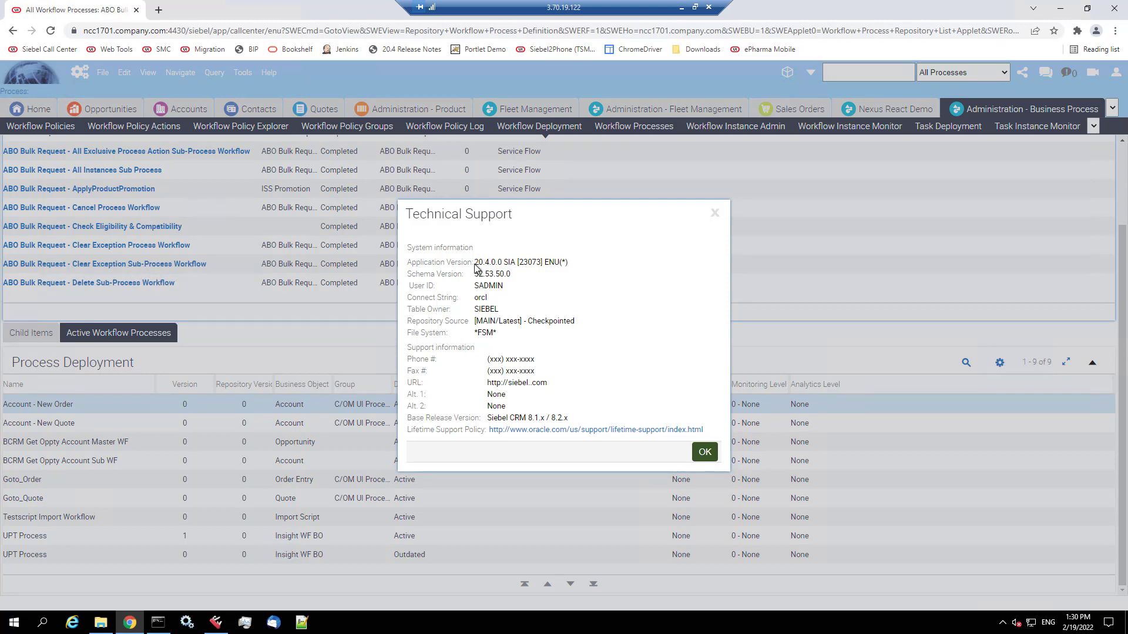
{"action": "left_click_drag", "start_coordinate": [474, 262], "coordinate": [499, 262]}
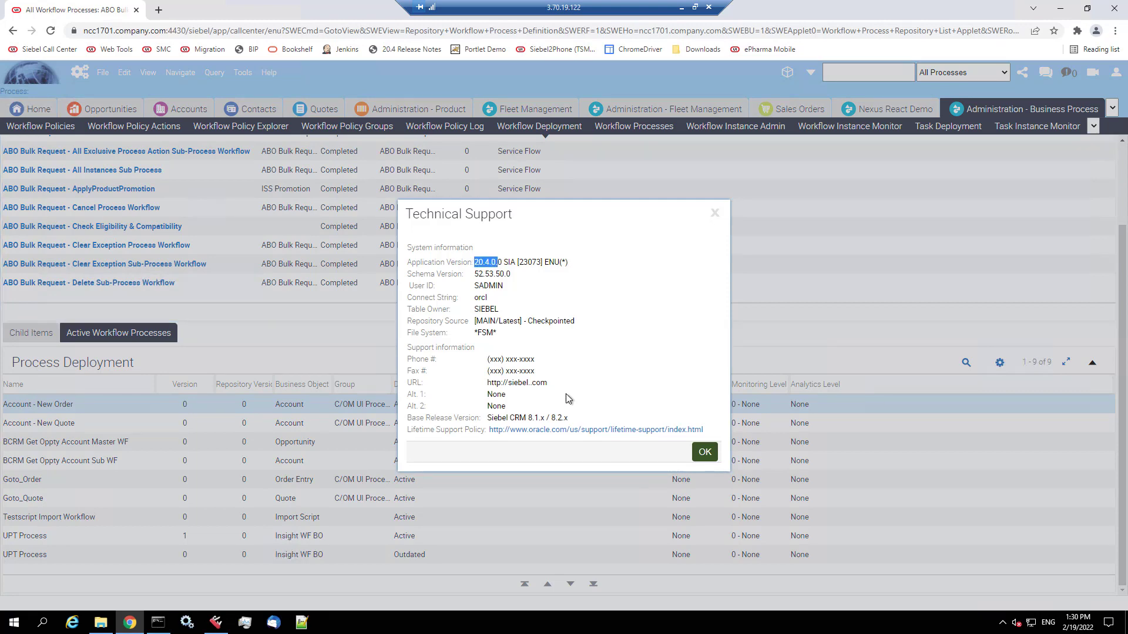
{"action": "left_click", "coordinate": [705, 453]}
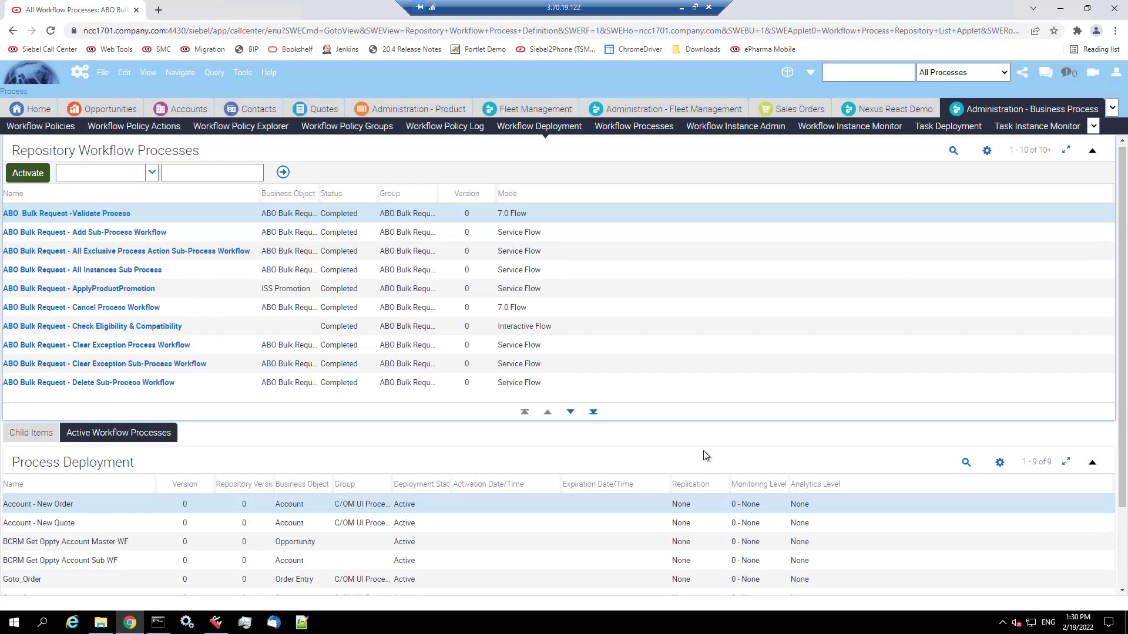
- In Siebel Tools, select the Add Sub-Process Workflow record, then the ABO Bulk Request -Validate Process record
{"action": "left_click", "coordinate": [216, 622]}
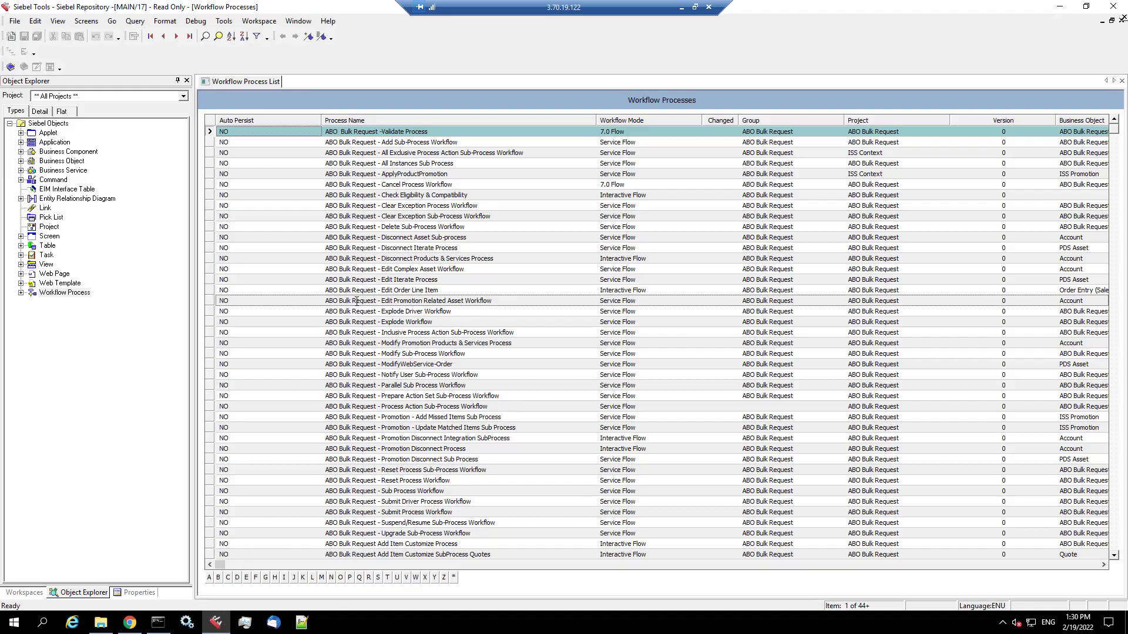
{"action": "left_click", "coordinate": [412, 142]}
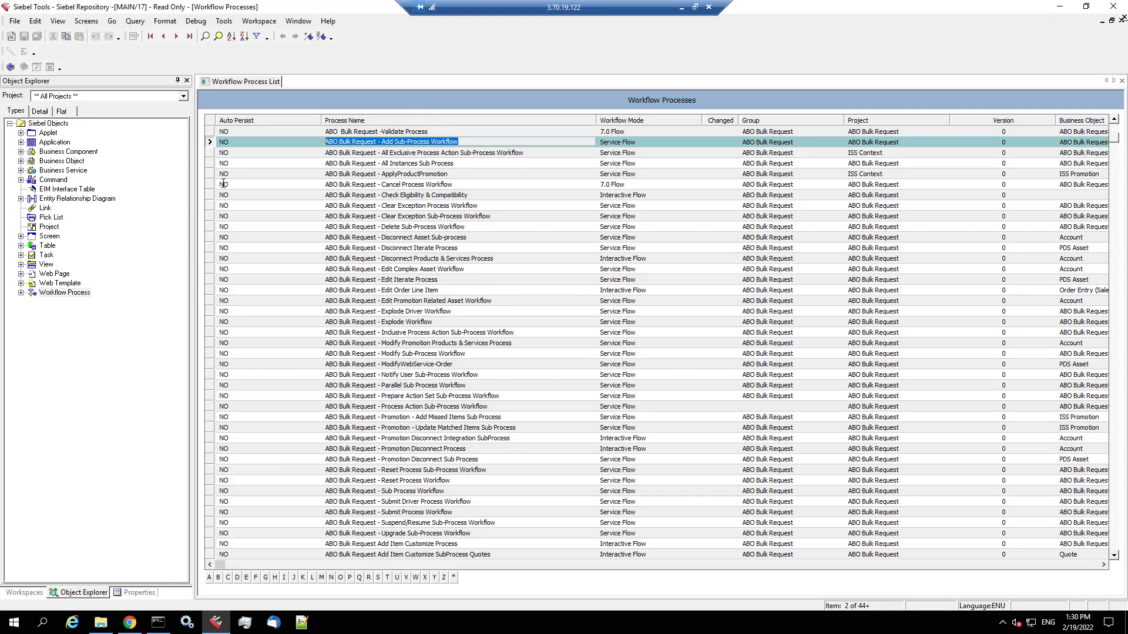
{"action": "left_click", "coordinate": [211, 133]}
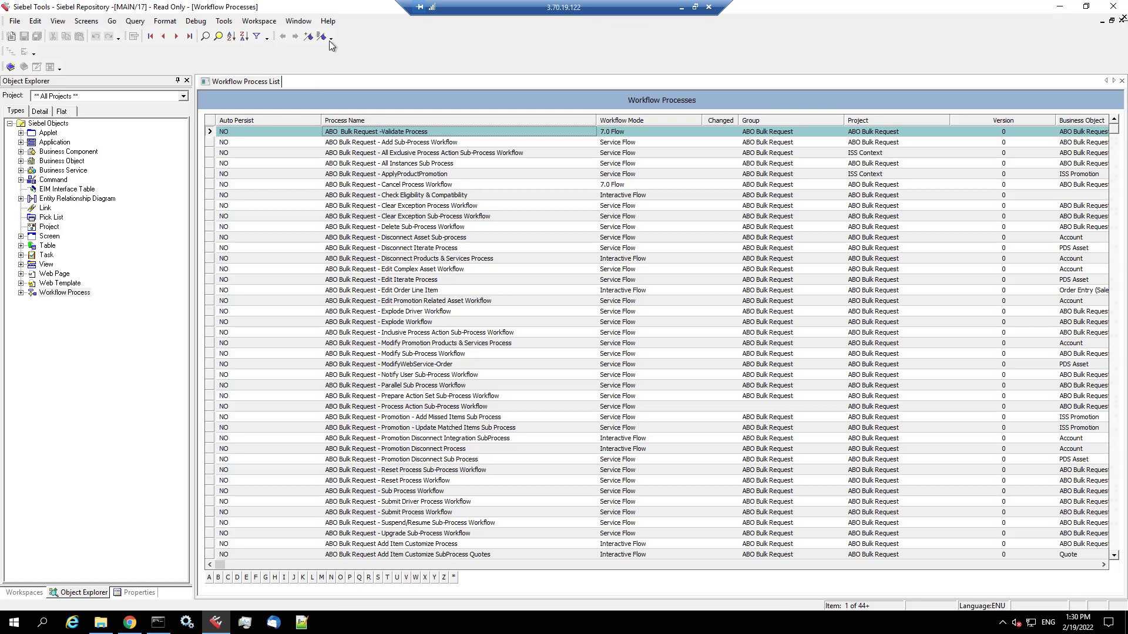
- Confirm the Tools version is 20.4.0.0 in Technical Support, then close Siebel Tools
{"action": "left_click", "coordinate": [328, 21]}
{"action": "left_click", "coordinate": [350, 49]}
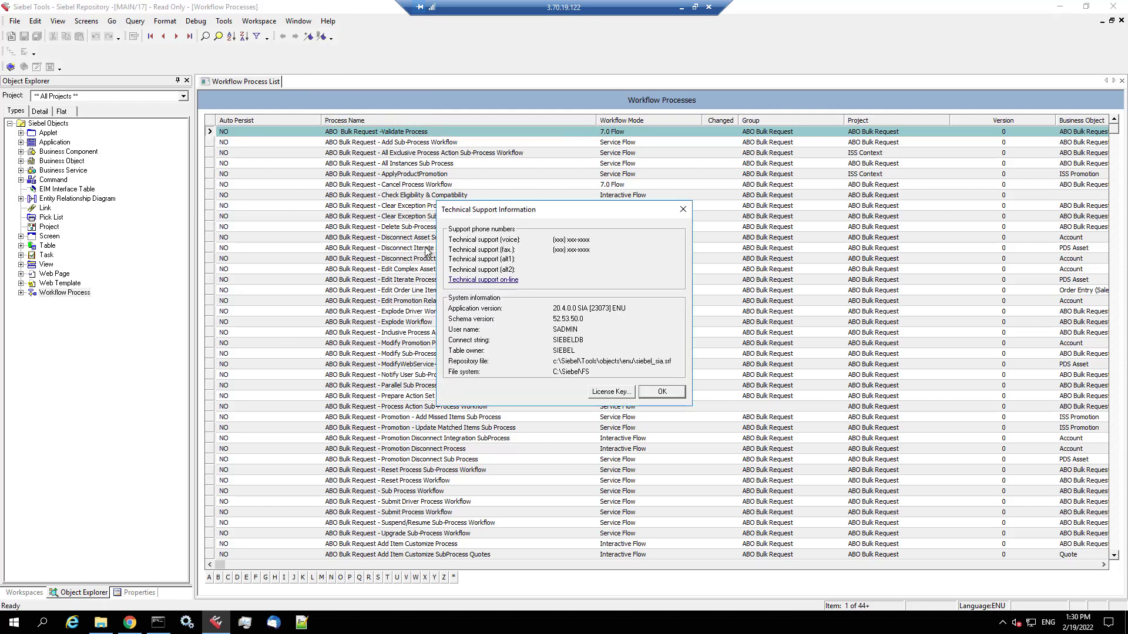
{"action": "left_click", "coordinate": [666, 394]}
{"action": "left_click", "coordinate": [1113, 7]}
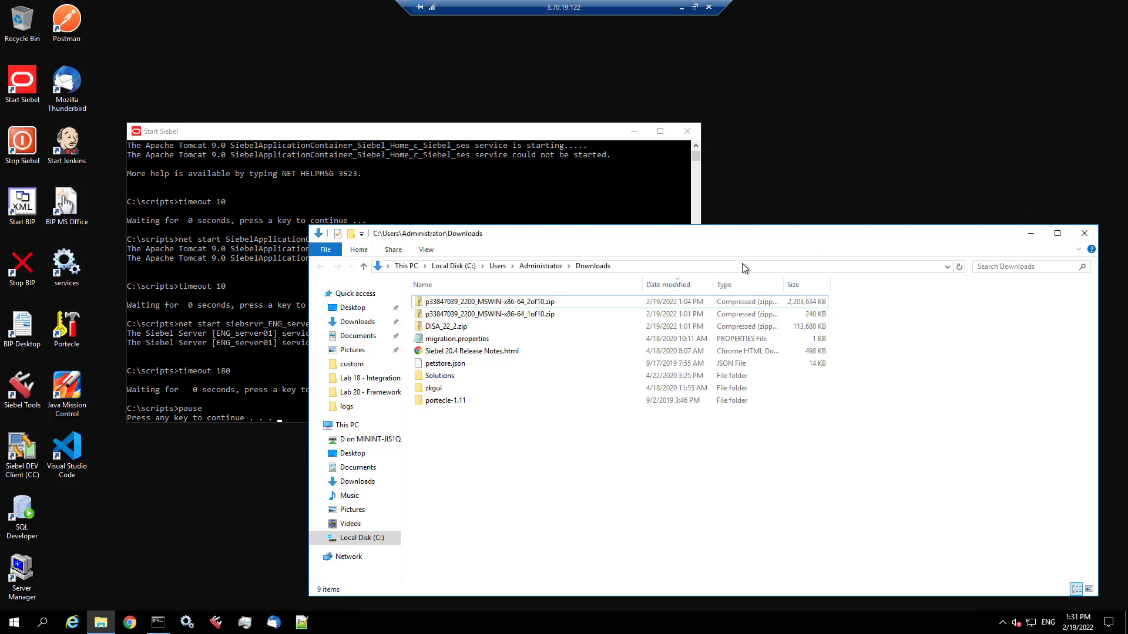
- Close the Start Siebel console and run Stop Siebel to stop the server
{"action": "left_click", "coordinate": [688, 133]}
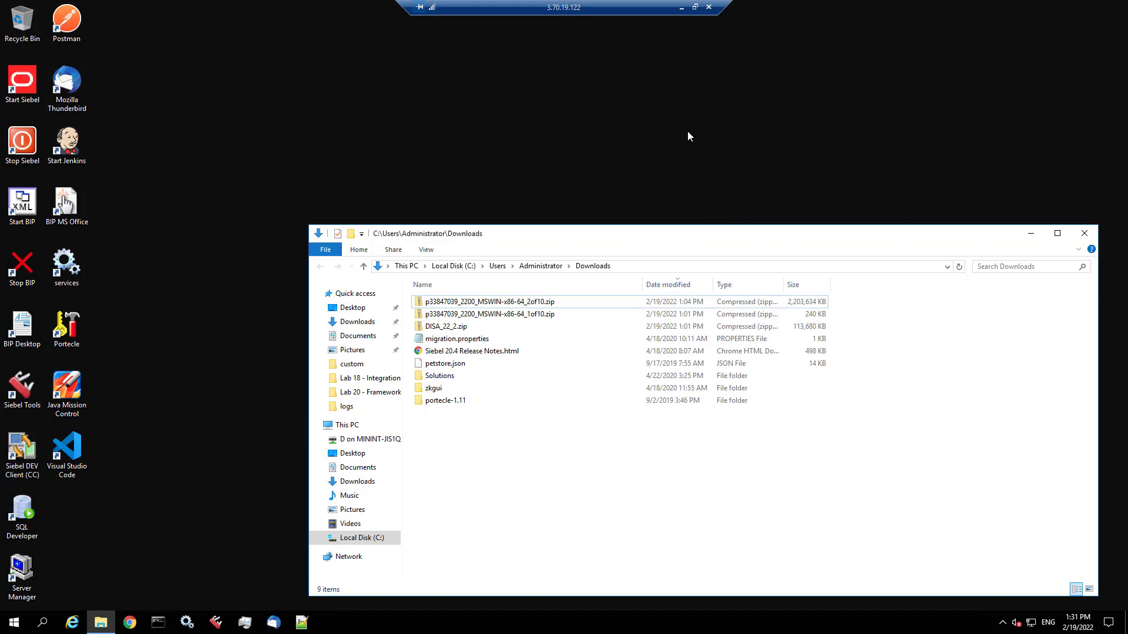
{"action": "double_click", "coordinate": [20, 146]}
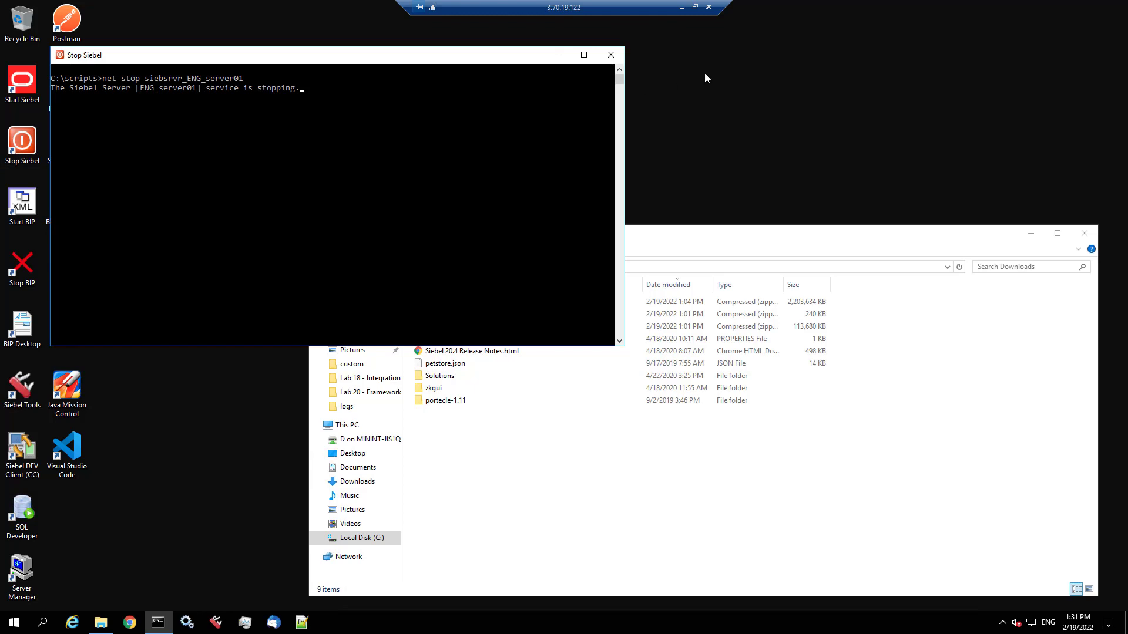
{"action": "left_click", "coordinate": [555, 54]}
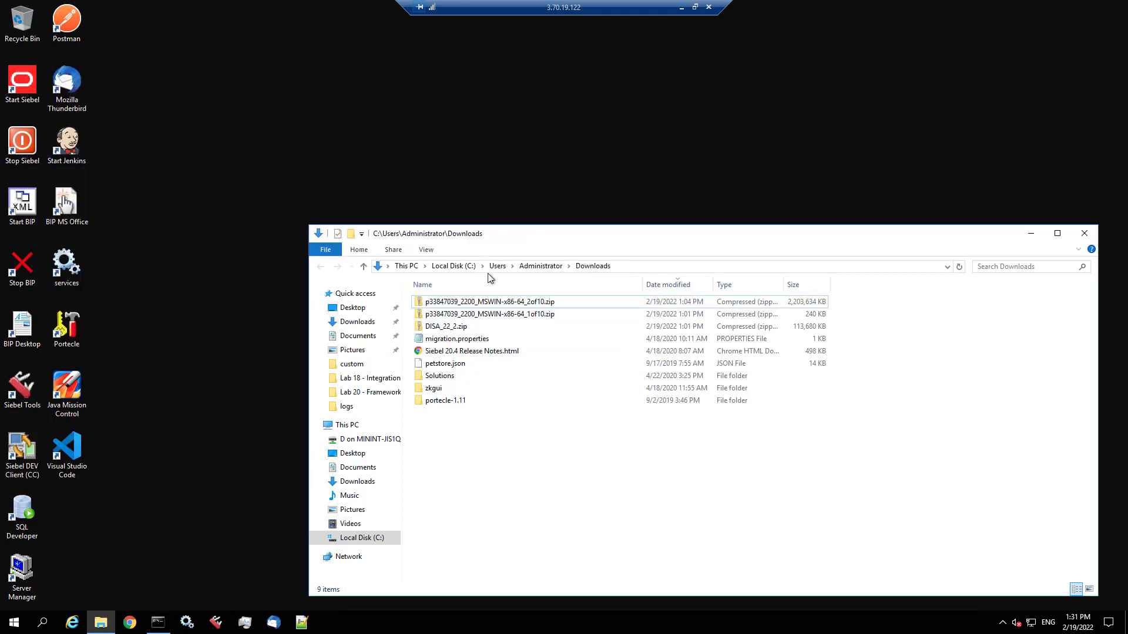
- Open p33847039_2200_MSWIN-x86-64_1of10.zip in 7-Zip
{"action": "left_click", "coordinate": [509, 316]}
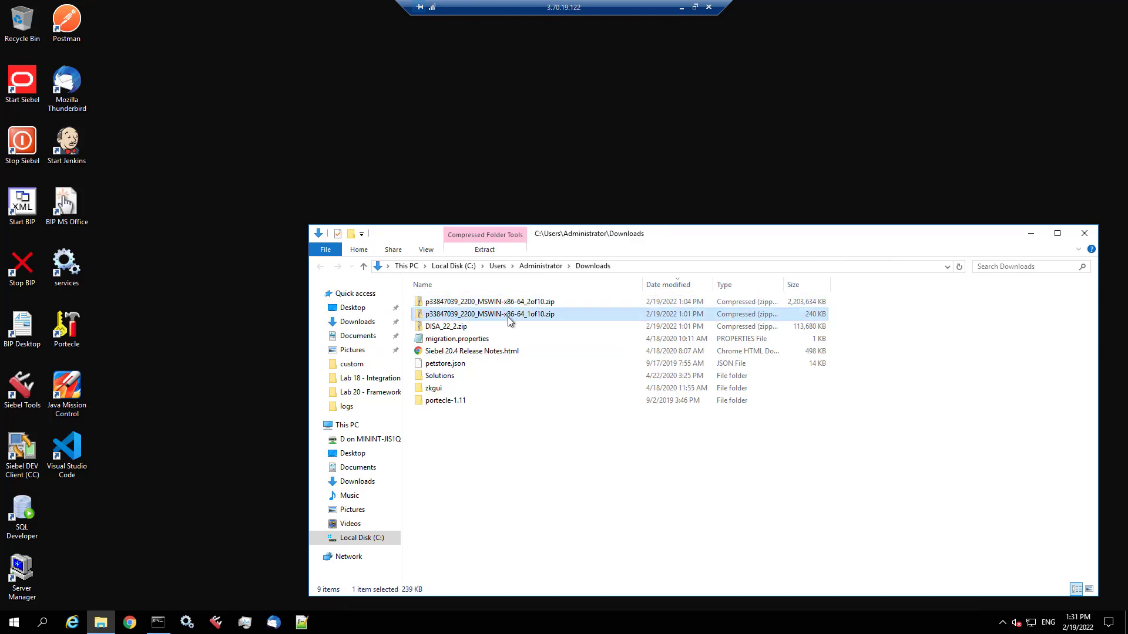
{"action": "right_click", "coordinate": [509, 318]}
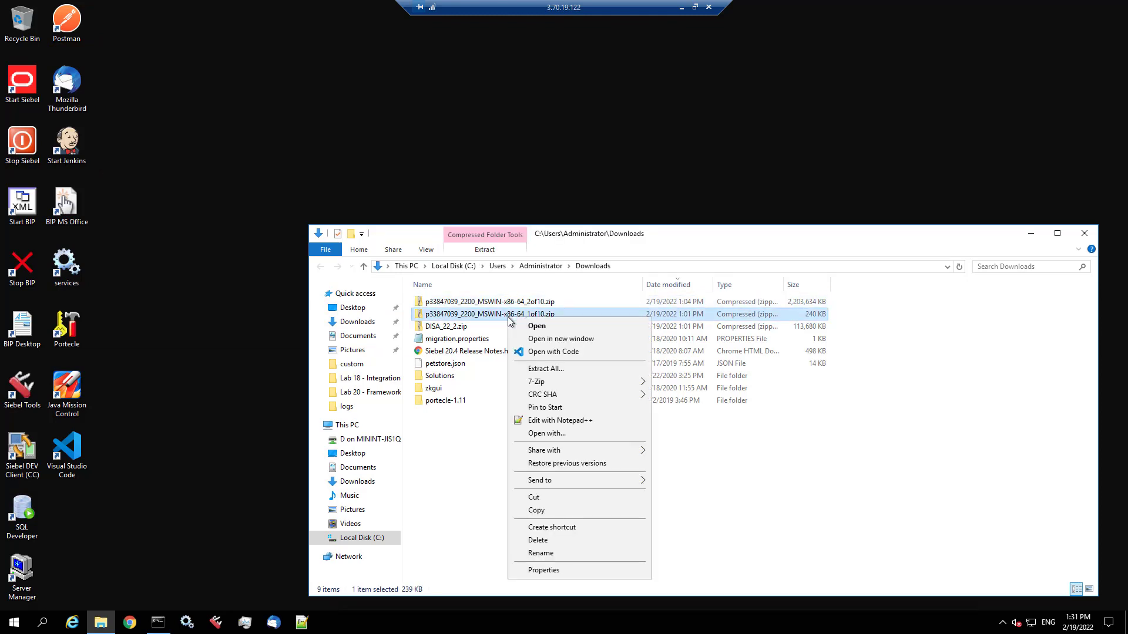
{"action": "mouse_move", "coordinate": [554, 384]}
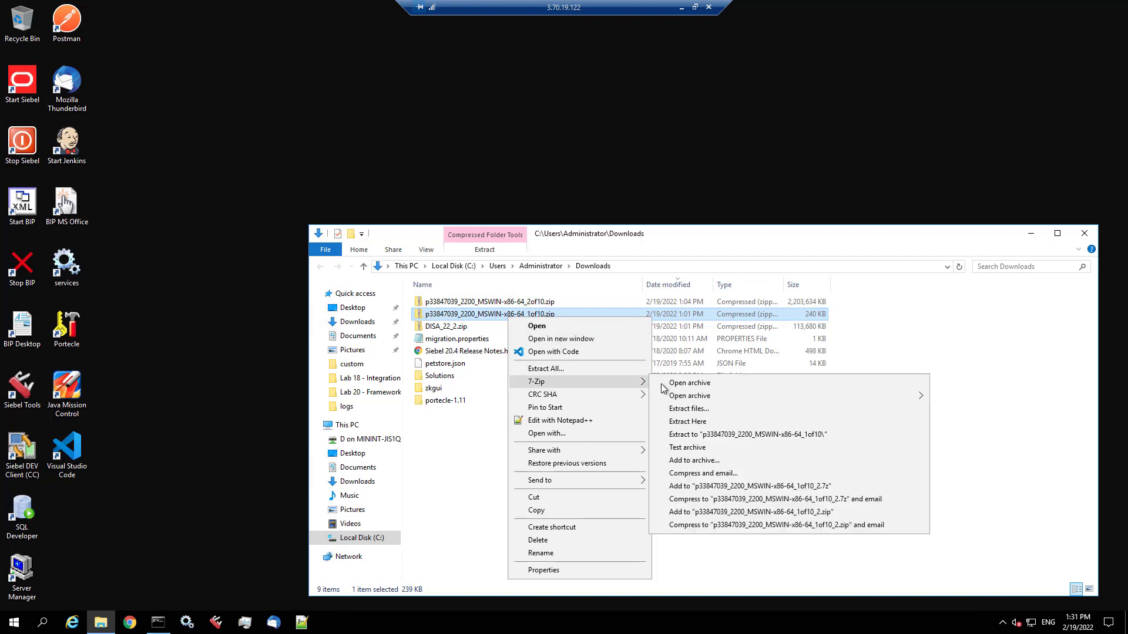
{"action": "left_click", "coordinate": [698, 389]}
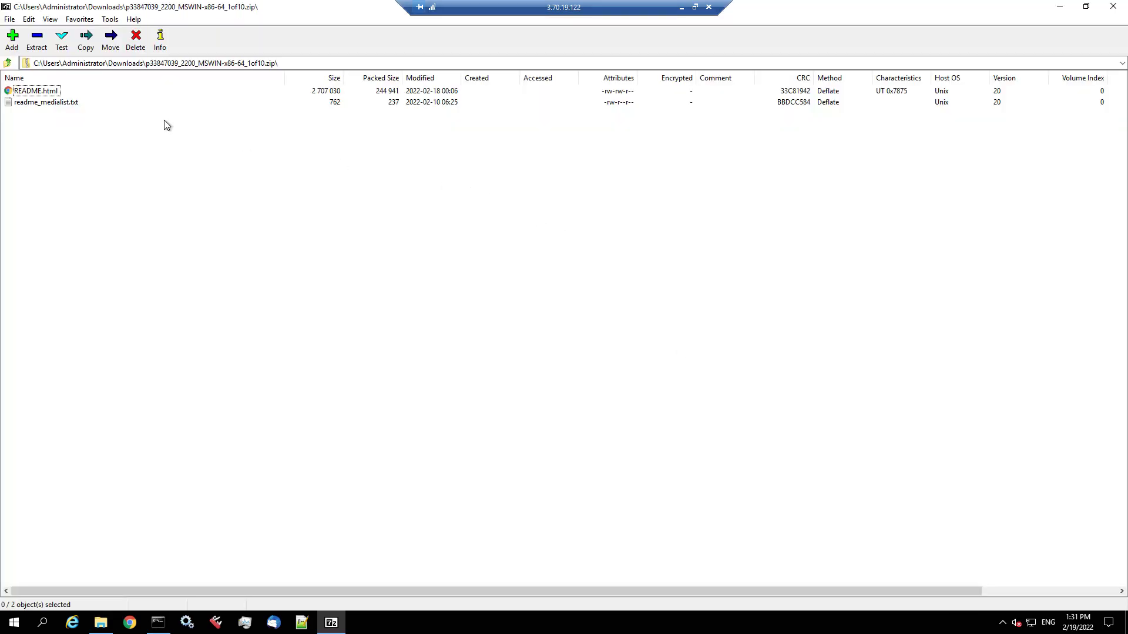
- Open readme_medialist.txt from the archive in Notepad
{"action": "left_click", "coordinate": [1086, 6]}
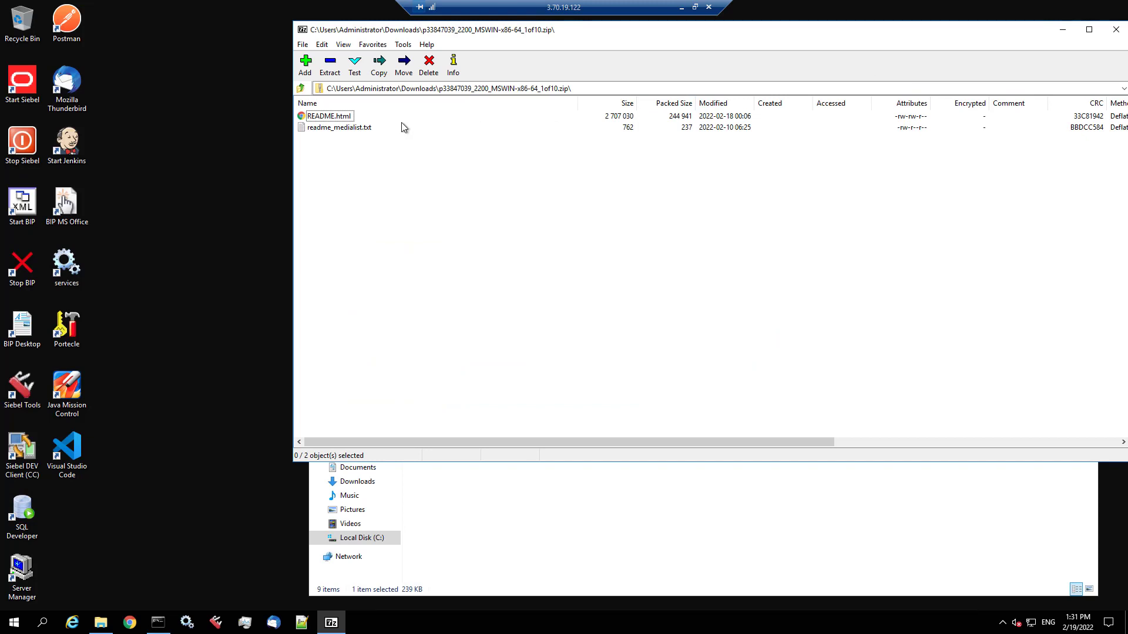
{"action": "left_click", "coordinate": [359, 128]}
{"action": "double_click", "coordinate": [359, 129]}
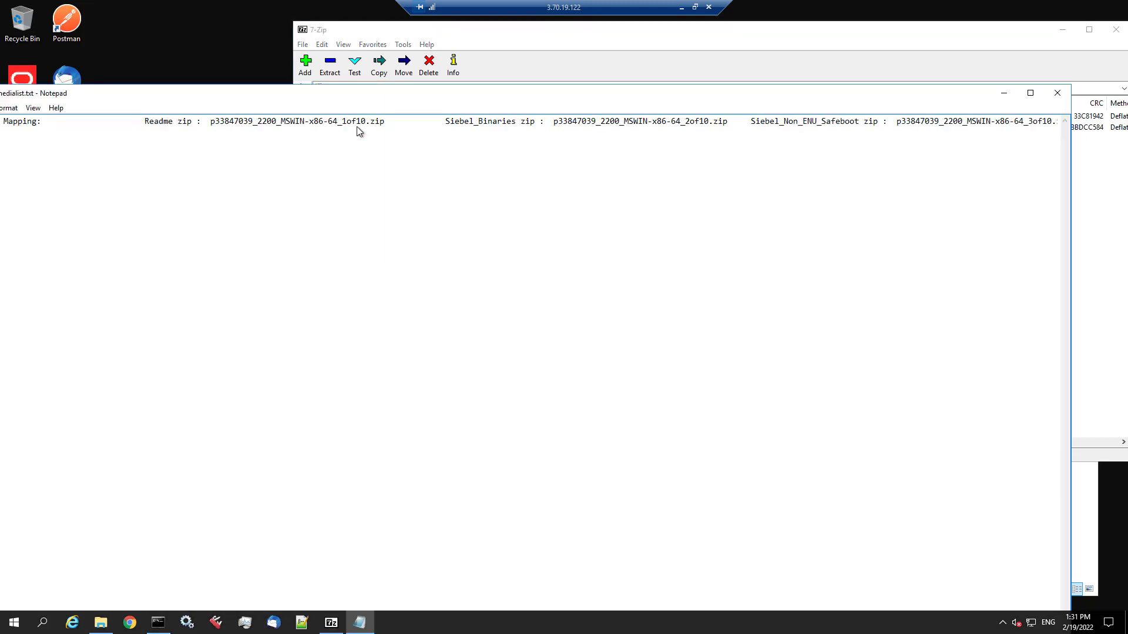
{"action": "left_click_drag", "start_coordinate": [200, 93], "coordinate": [373, 71]}
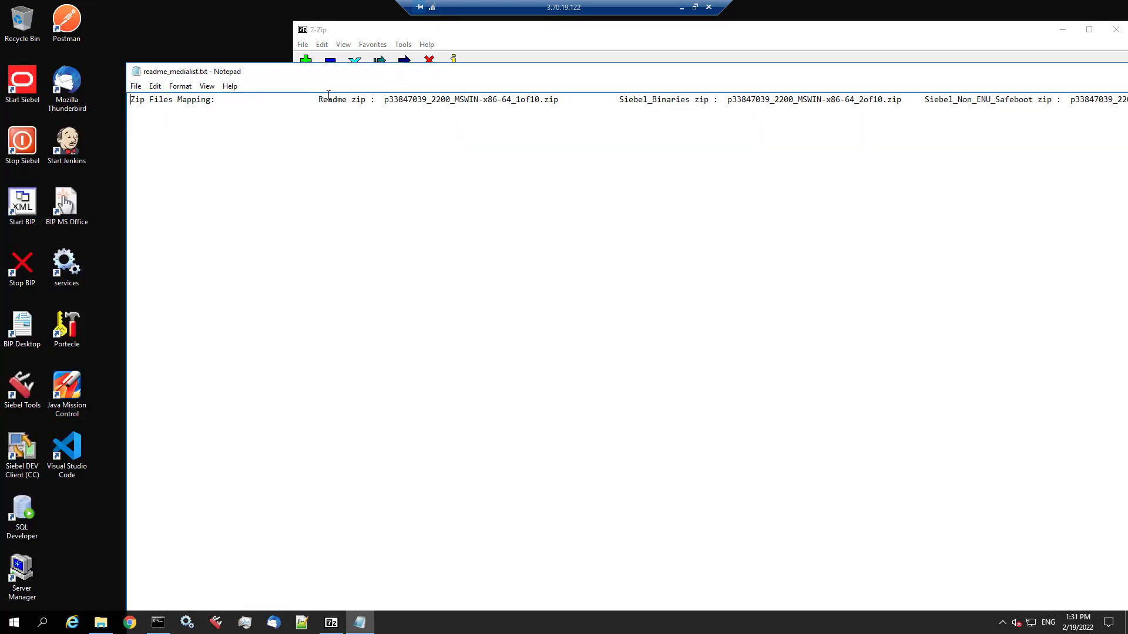
- Put the Readme, Siebel_Binaries, Siebel_Non_ENU_Safeboot and Siebel_Repository mappings on separate lines
{"action": "left_click", "coordinate": [321, 100]}
{"action": "key", "text": "Return"}
{"action": "left_click", "coordinate": [433, 111]}
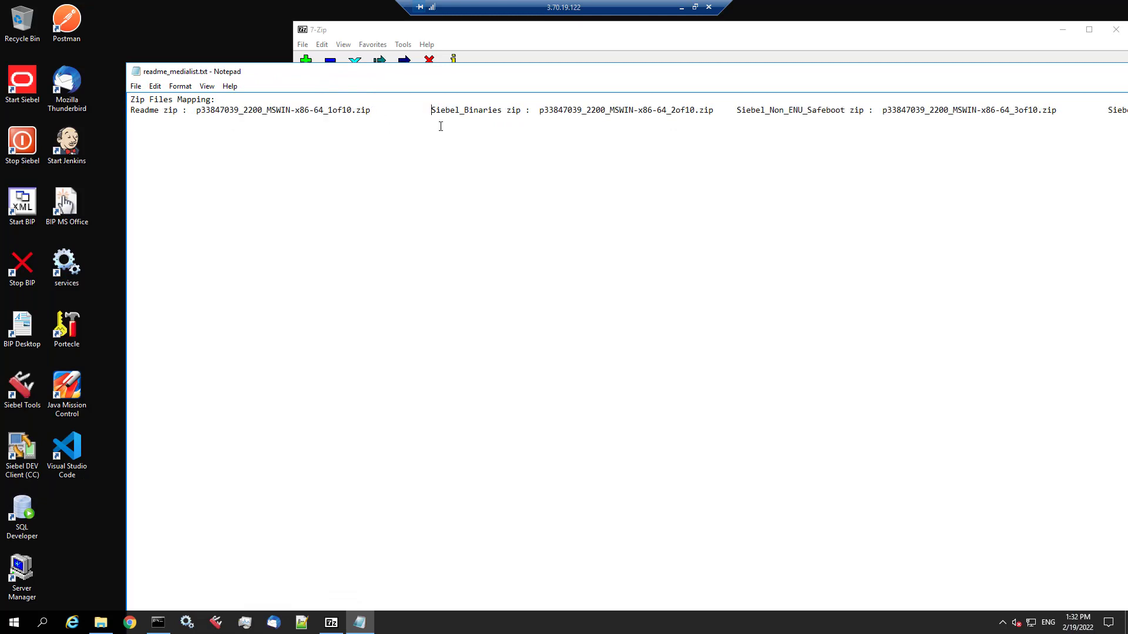
{"action": "key", "text": "Return"}
{"action": "left_click", "coordinate": [436, 121]}
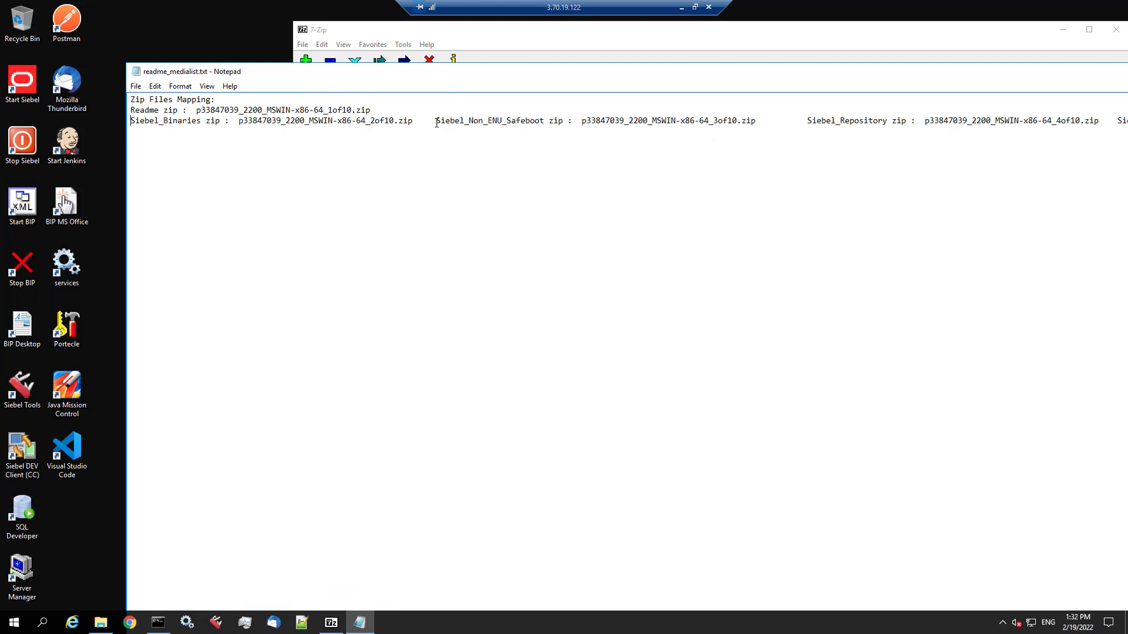
{"action": "key", "text": "Return"}
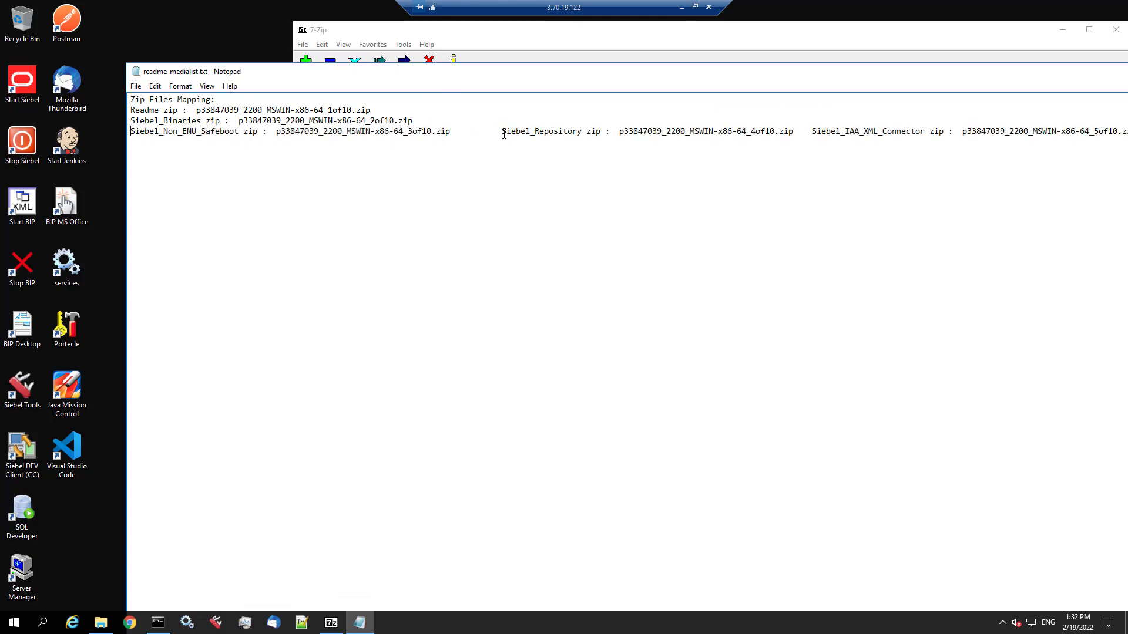
{"action": "left_click", "coordinate": [503, 131]}
{"action": "key", "text": "Return"}
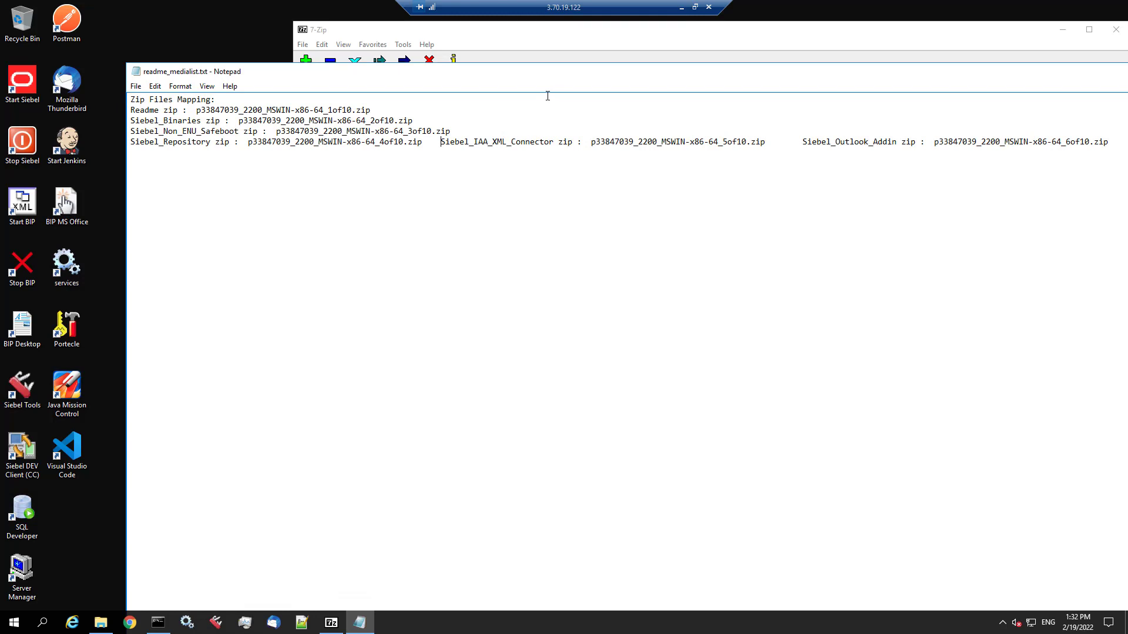
- Split the remaining mappings, Siebel_IAA_XML_Connector through Siebel_Ancestor_Repository, onto their own lines
{"action": "key", "text": "Return"}
{"action": "left_click", "coordinate": [494, 153]}
{"action": "key", "text": "Return"}
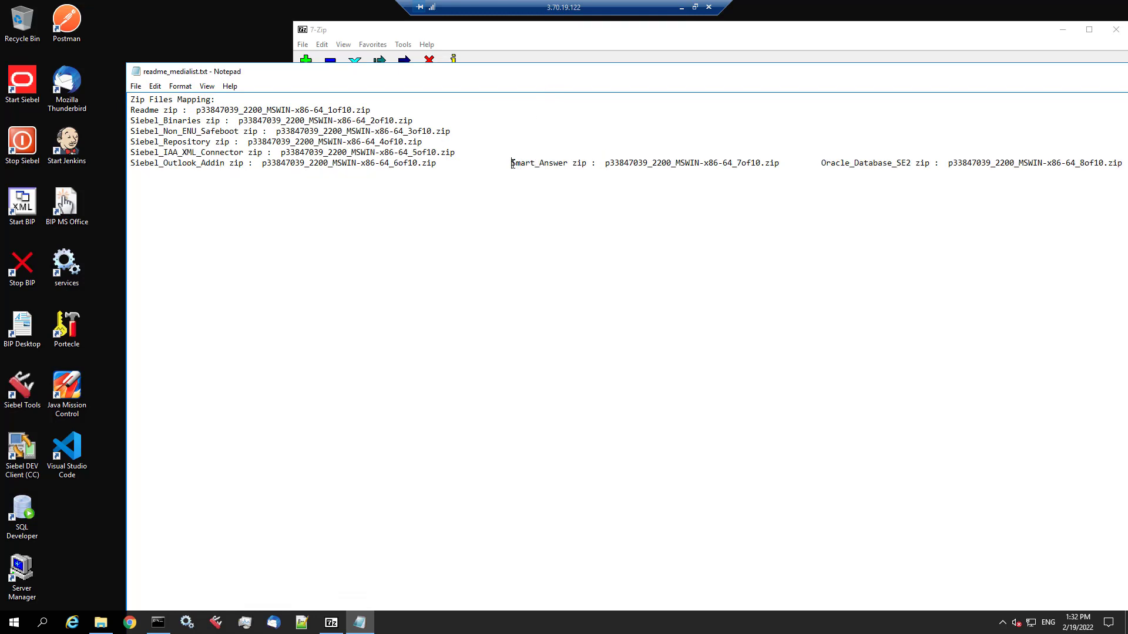
{"action": "left_click", "coordinate": [512, 163]}
{"action": "key", "text": "Return"}
{"action": "left_click", "coordinate": [441, 175]}
{"action": "key", "text": "Return"}
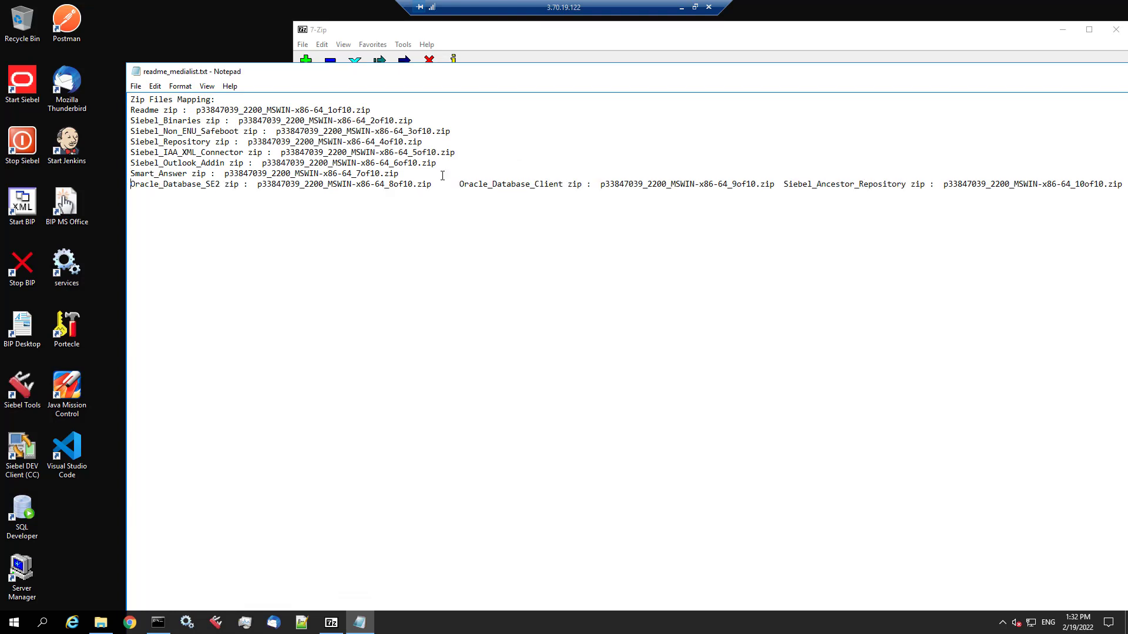
{"action": "left_click", "coordinate": [459, 184]}
{"action": "key", "text": "Return"}
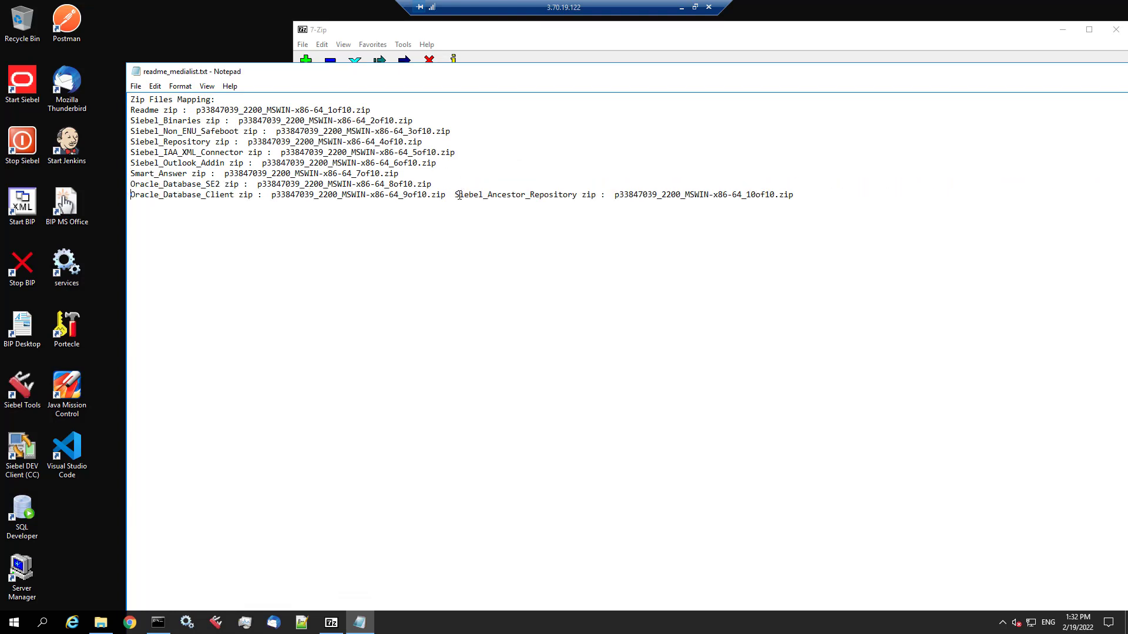
{"action": "left_click", "coordinate": [456, 195]}
{"action": "key", "text": "Return"}
{"action": "left_click_drag", "start_coordinate": [129, 122], "coordinate": [455, 120]}
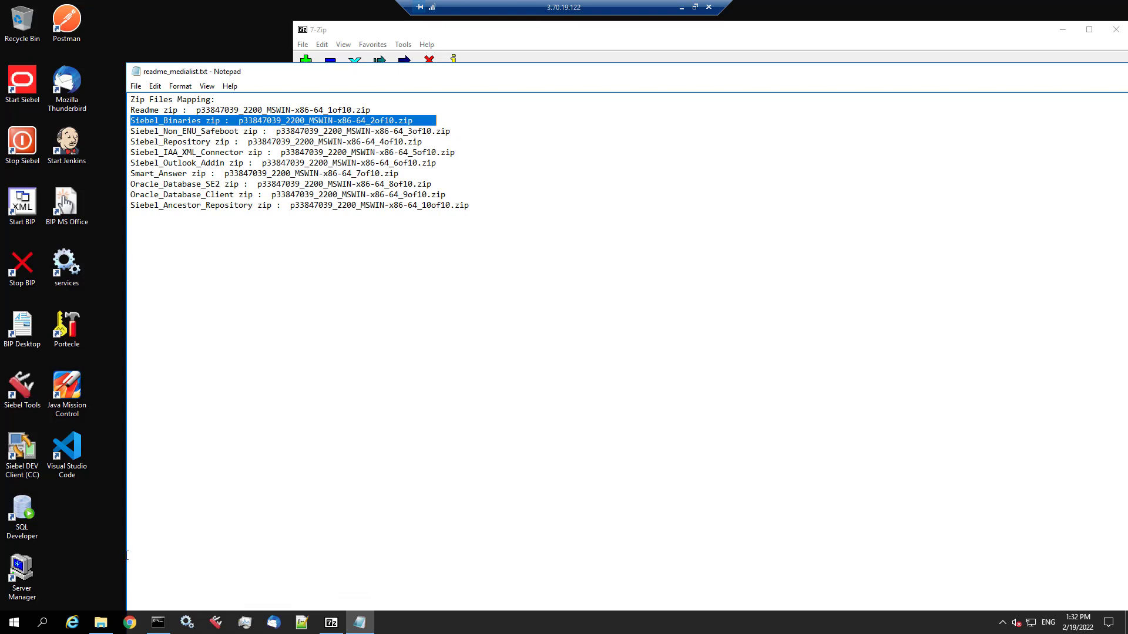
- Take the 2of10 Siebel Binaries zip from Downloads and go to C:\INSTALL
{"action": "left_click", "coordinate": [101, 623]}
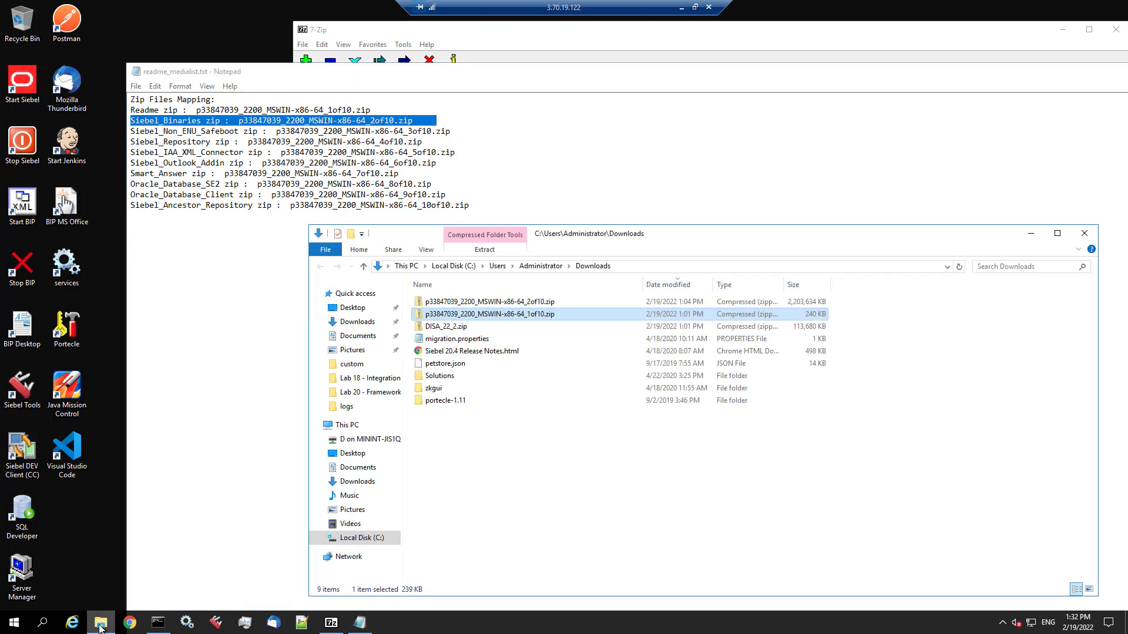
{"action": "left_click", "coordinate": [481, 302]}
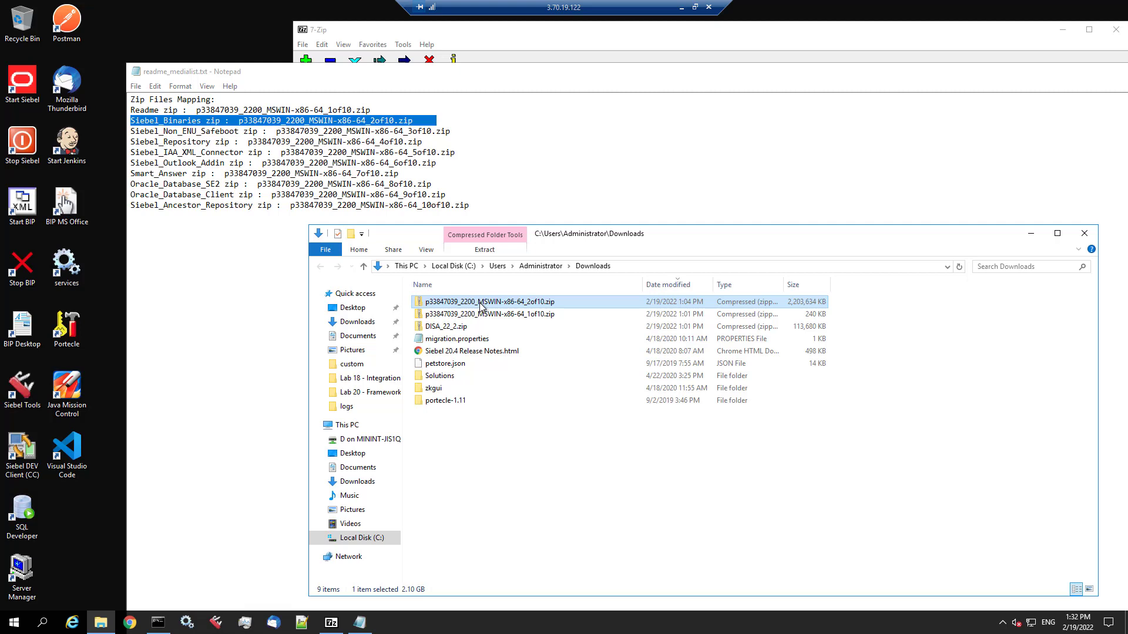
{"action": "left_click", "coordinate": [376, 544]}
{"action": "double_click", "coordinate": [454, 379]}
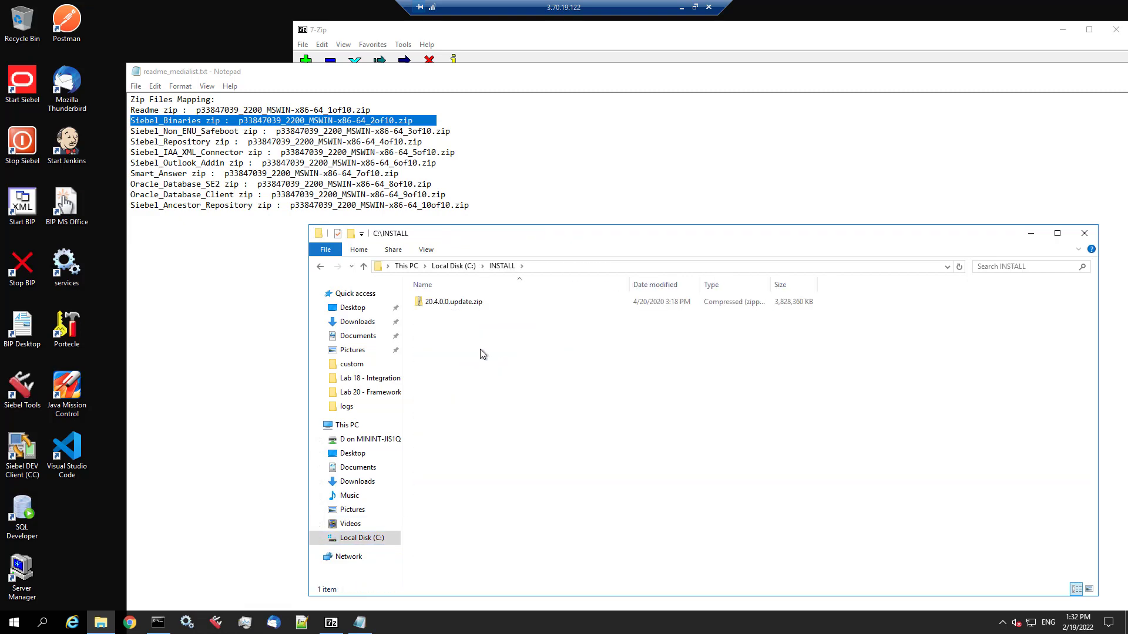
- Permanently delete the old 20.4.0.0.update.zip from C:\INSTALL
{"action": "key", "text": "ctrl+a"}
{"action": "key", "text": "Delete"}
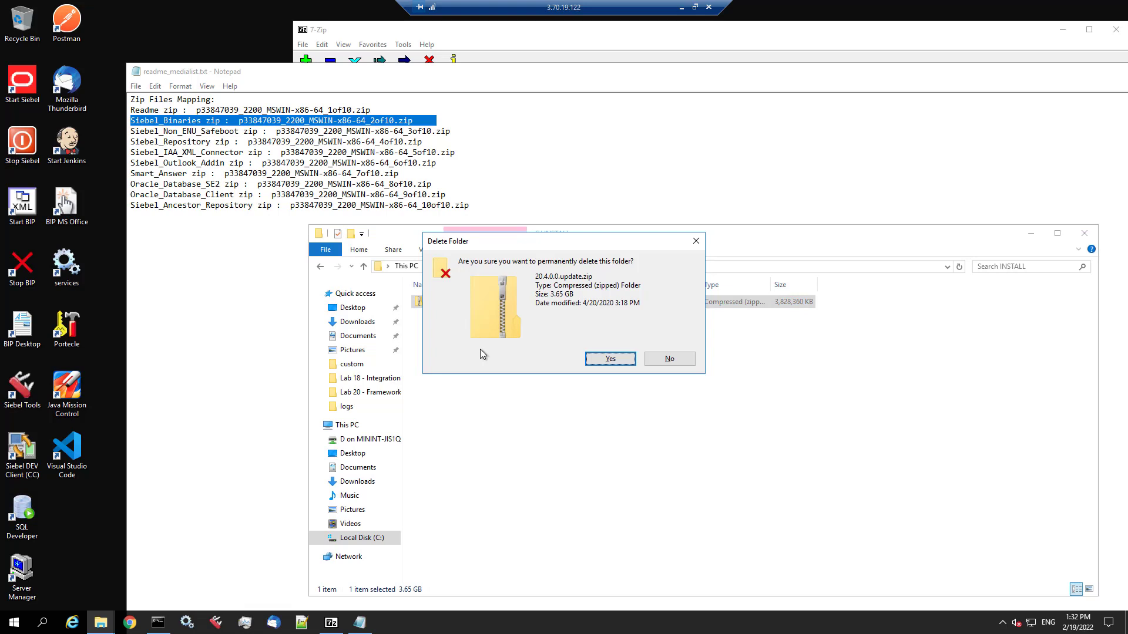
{"action": "key", "text": "Return"}
- Paste the 2of10 zip into C:\INSTALL and extract it there with 7-Zip
{"action": "right_click", "coordinate": [480, 349]}
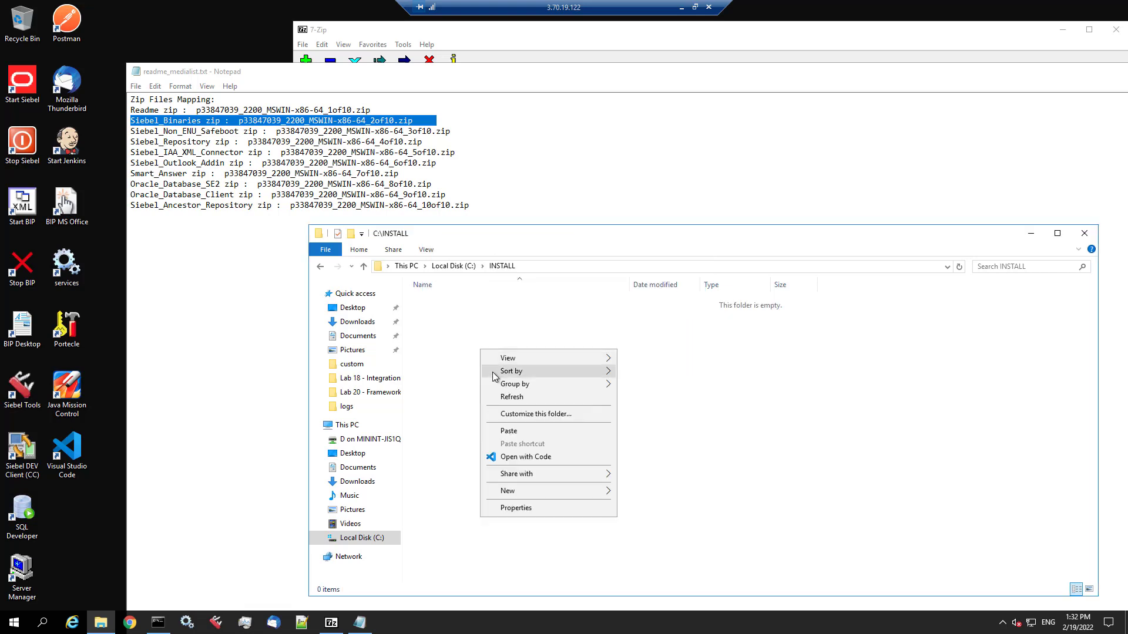
{"action": "left_click", "coordinate": [506, 433]}
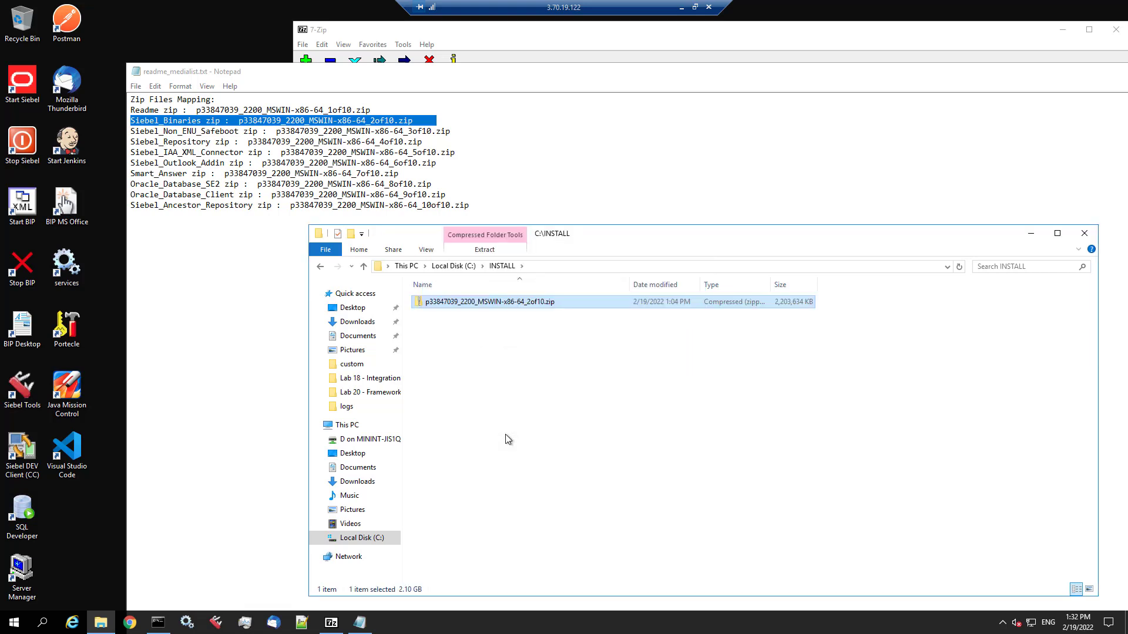
{"action": "right_click", "coordinate": [497, 304]}
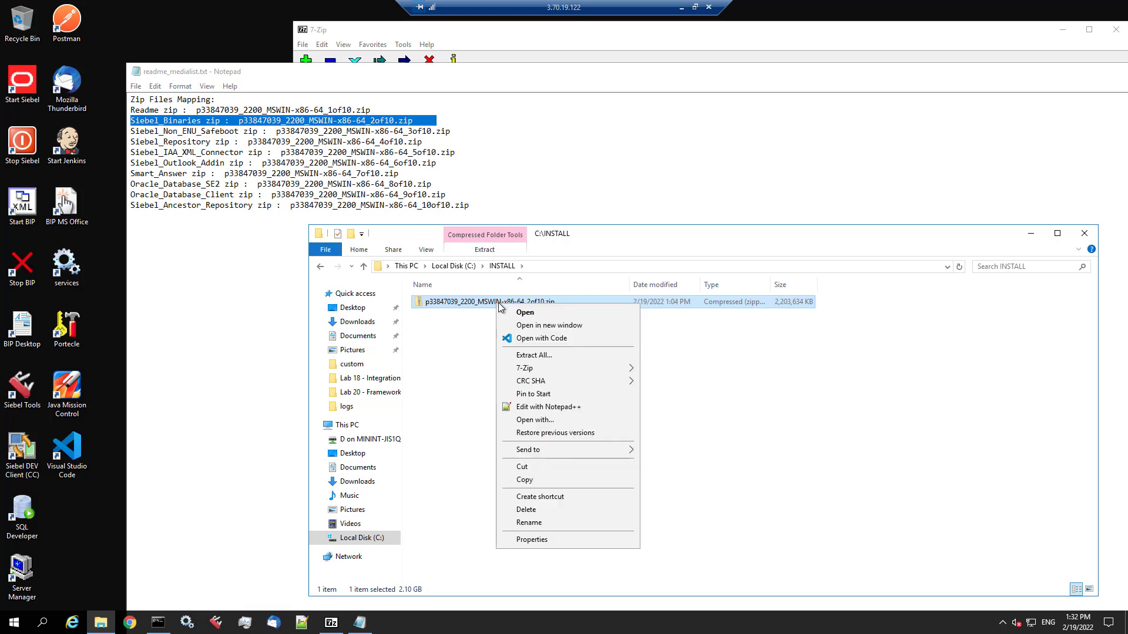
{"action": "mouse_move", "coordinate": [546, 368]}
{"action": "left_click", "coordinate": [672, 408]}
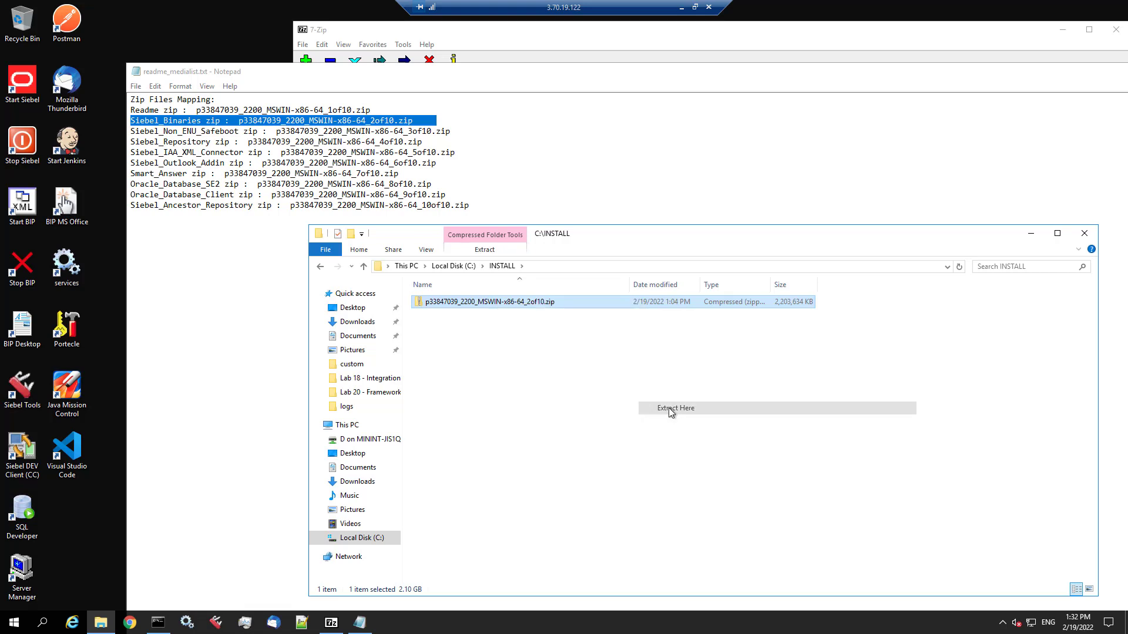
{"action": "double_click", "coordinate": [136, 73]}
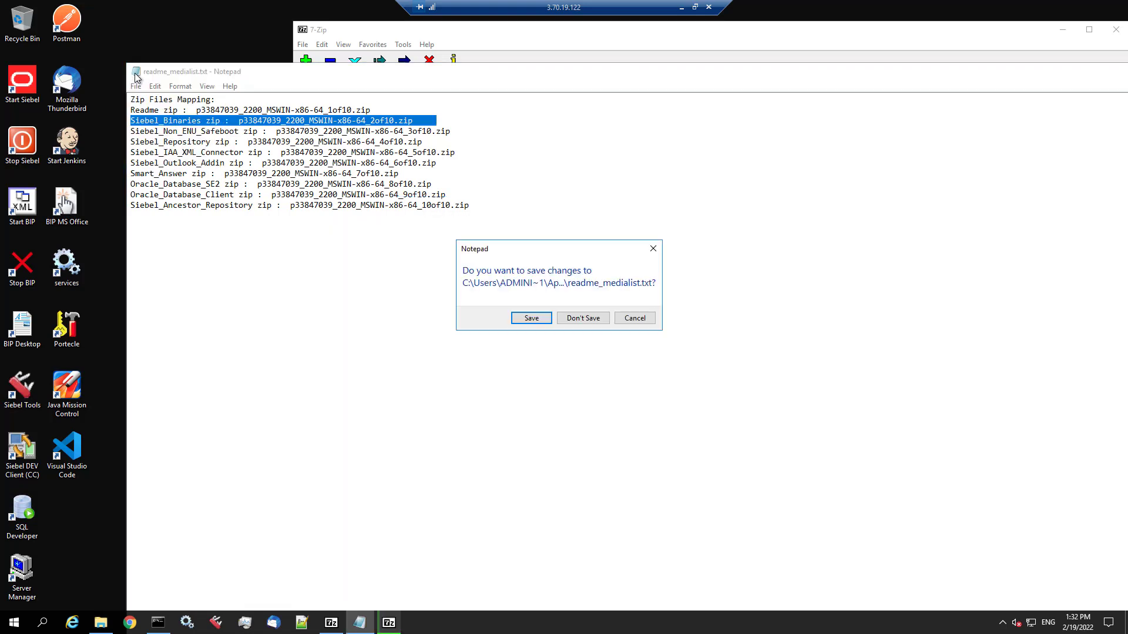
- Close Notepad without saving and 7-Zip, then run Disk1\install\setup.bat as administrator
{"action": "left_click", "coordinate": [584, 318]}
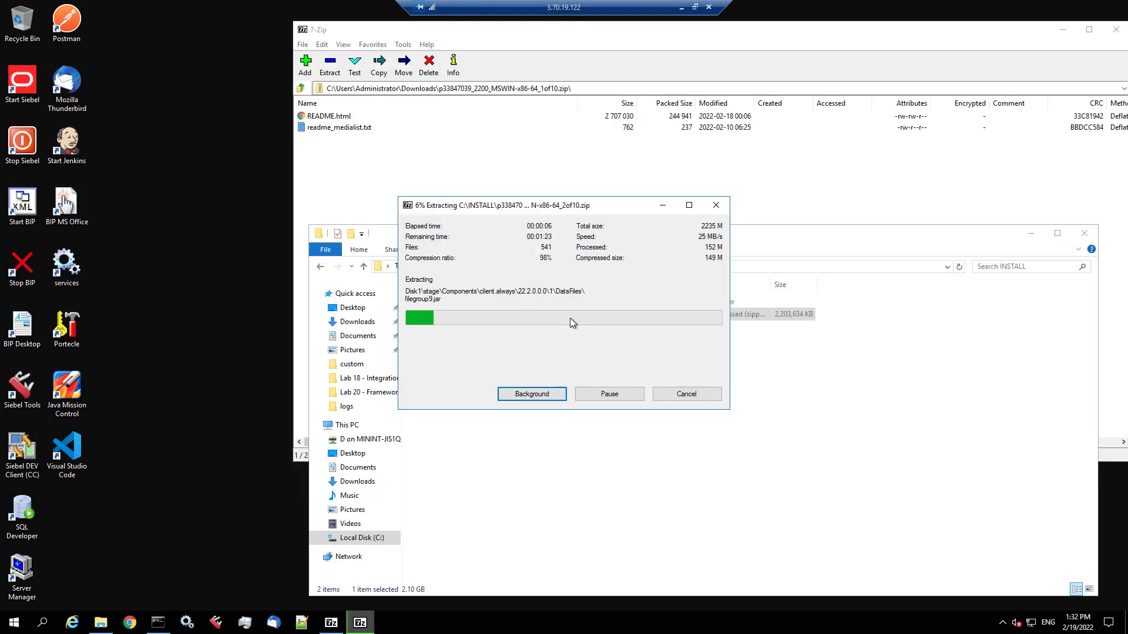
{"action": "double_click", "coordinate": [302, 30]}
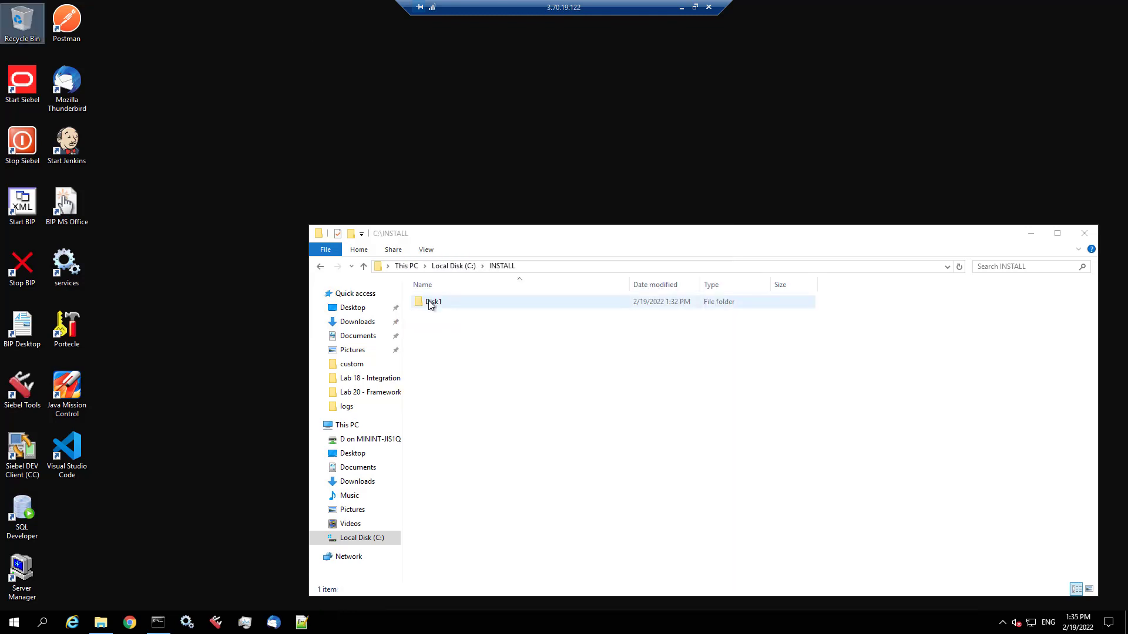
{"action": "double_click", "coordinate": [430, 304]}
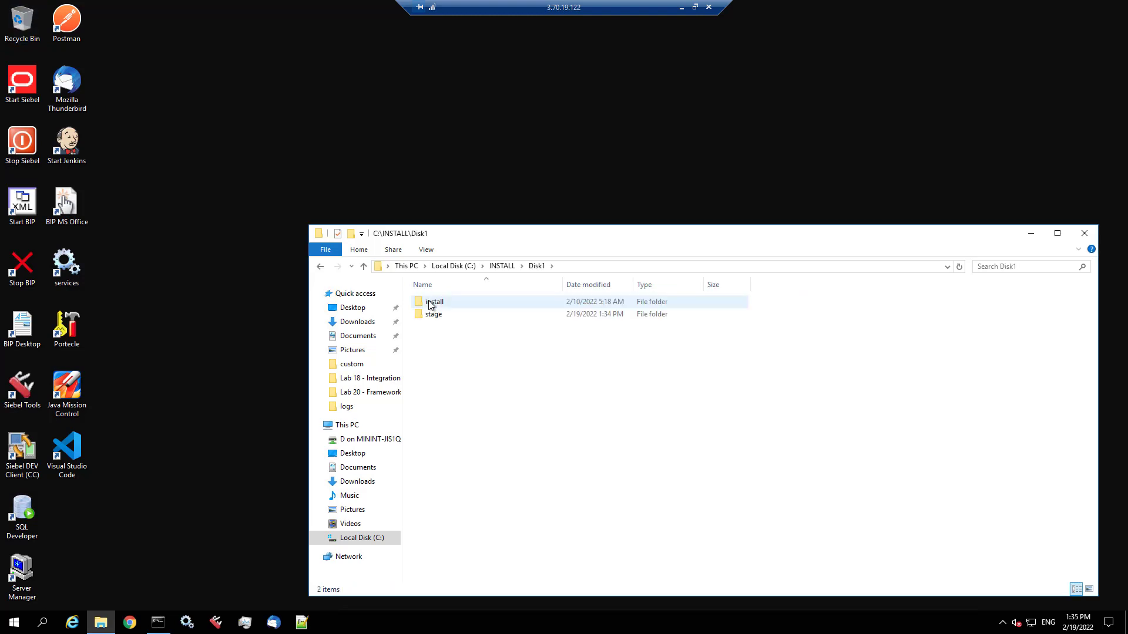
{"action": "double_click", "coordinate": [431, 303]}
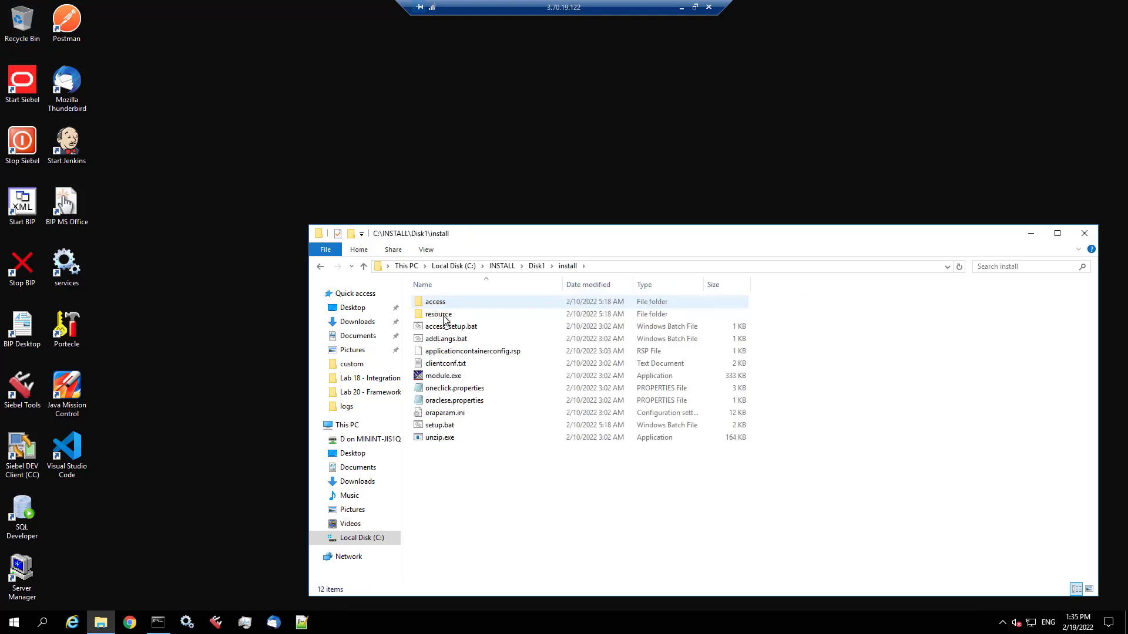
{"action": "right_click", "coordinate": [445, 430]}
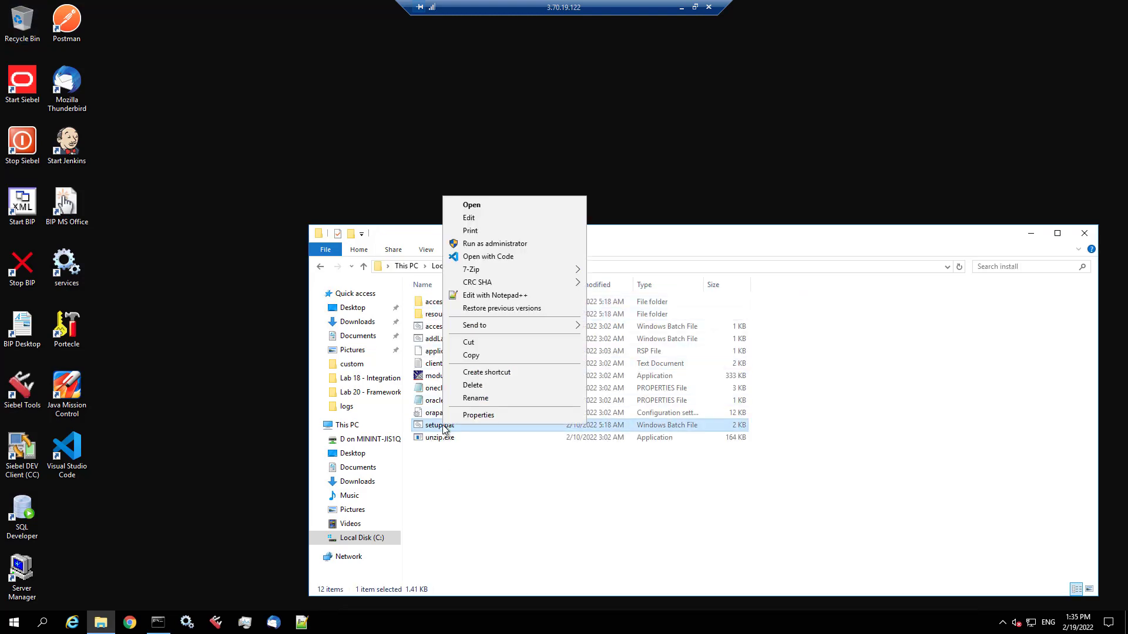
{"action": "left_click", "coordinate": [516, 244]}
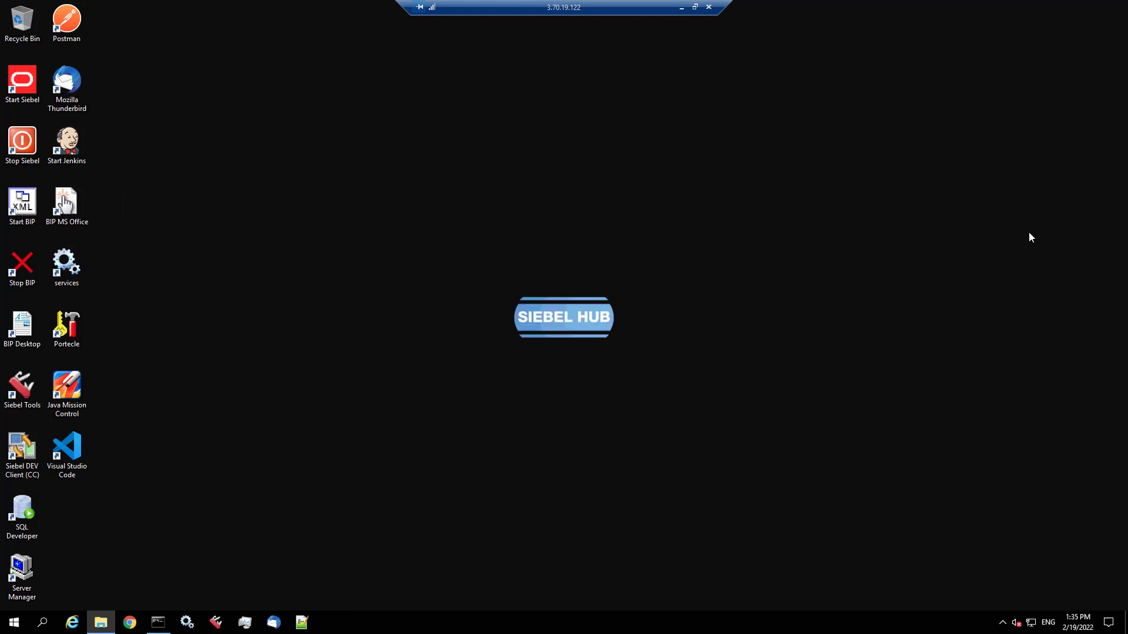
- Select c:\Siebel\ses as the installation directory and advance to Step 16, Database Parameters
{"action": "left_click", "coordinate": [1029, 234]}
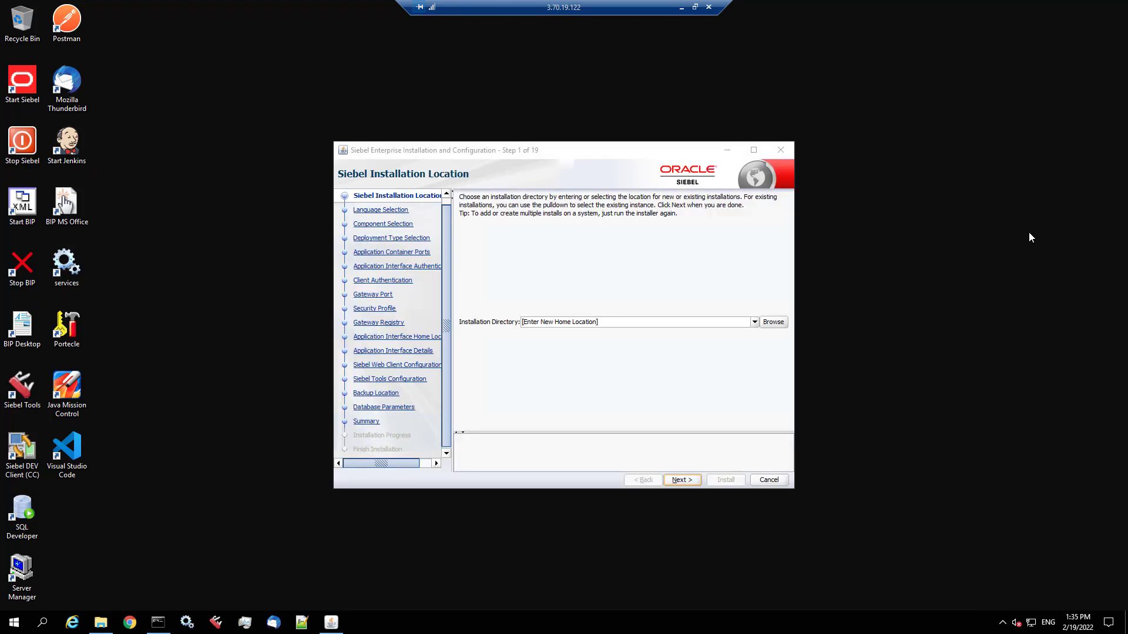
{"action": "left_click", "coordinate": [754, 322]}
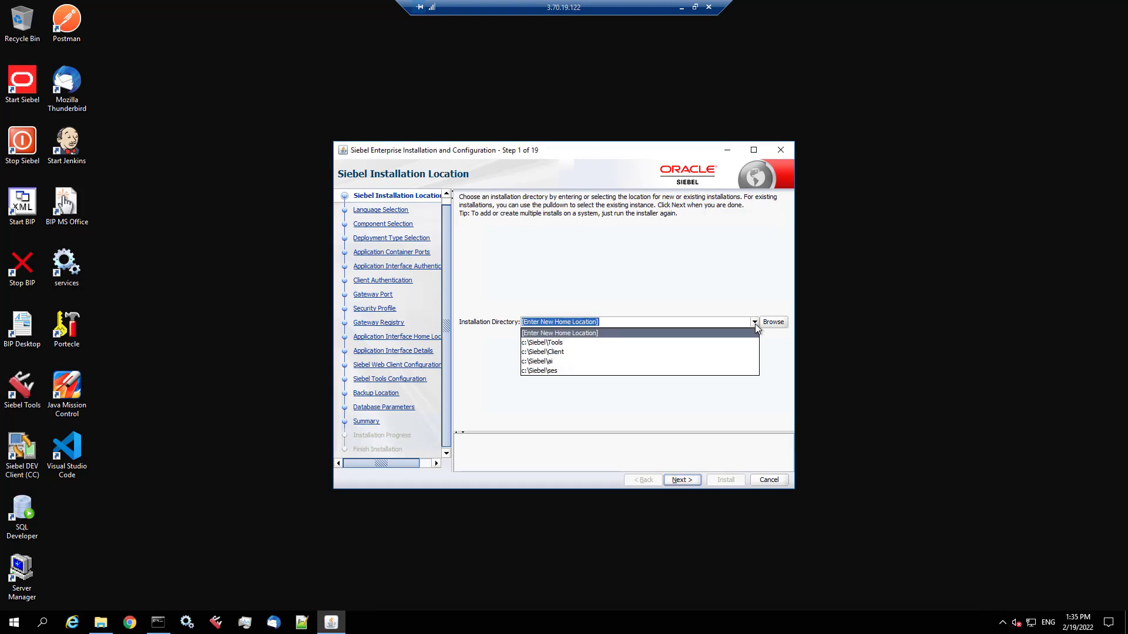
{"action": "left_click", "coordinate": [555, 370]}
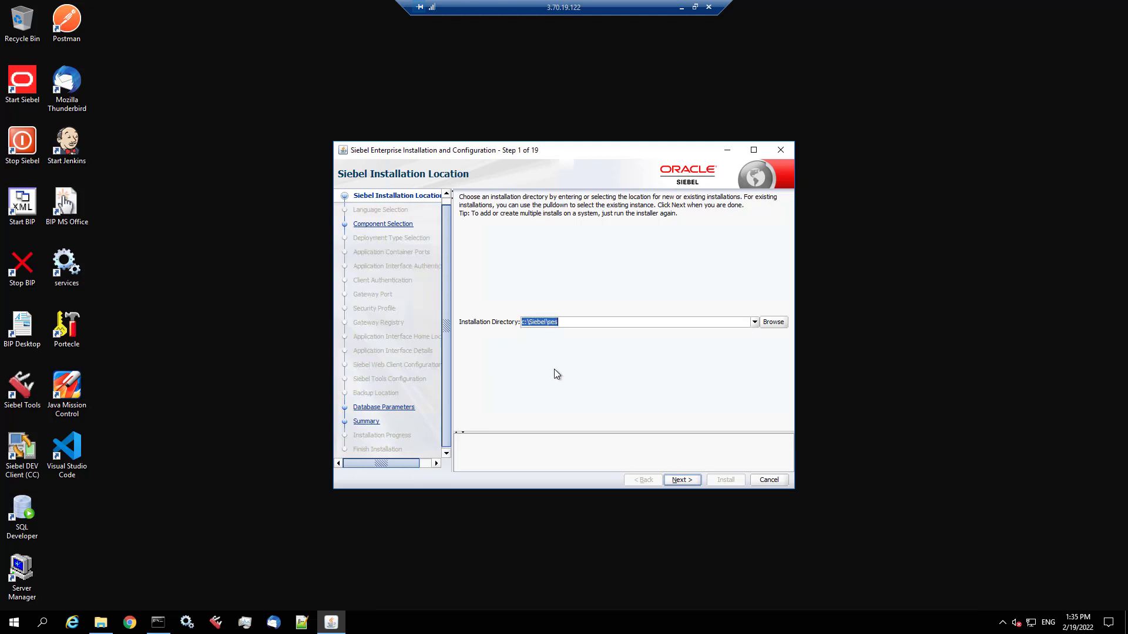
{"action": "left_click", "coordinate": [691, 482]}
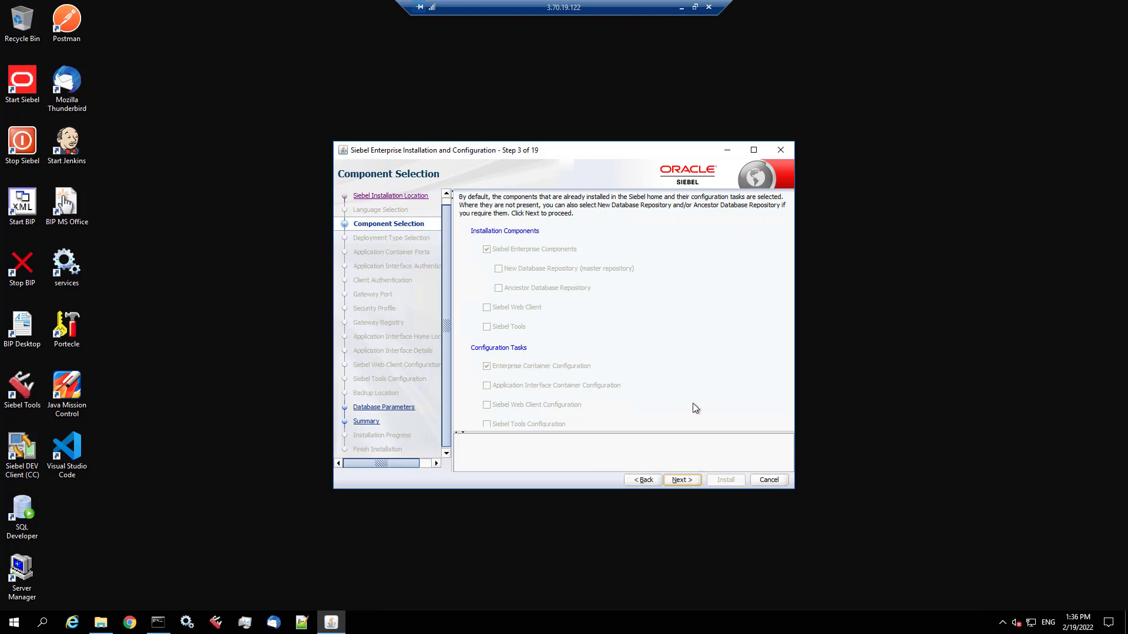
{"action": "left_click", "coordinate": [682, 480]}
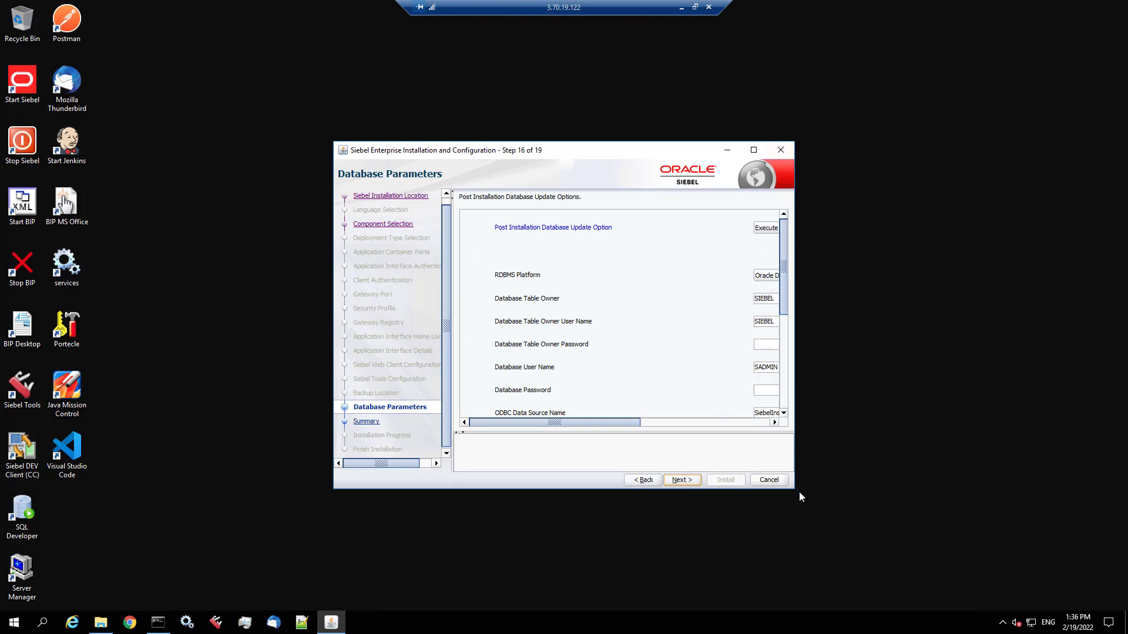
- Enlarge and reposition the installer so all Database Parameters fields through Base Language show
{"action": "left_click_drag", "start_coordinate": [797, 491], "coordinate": [1004, 536]}
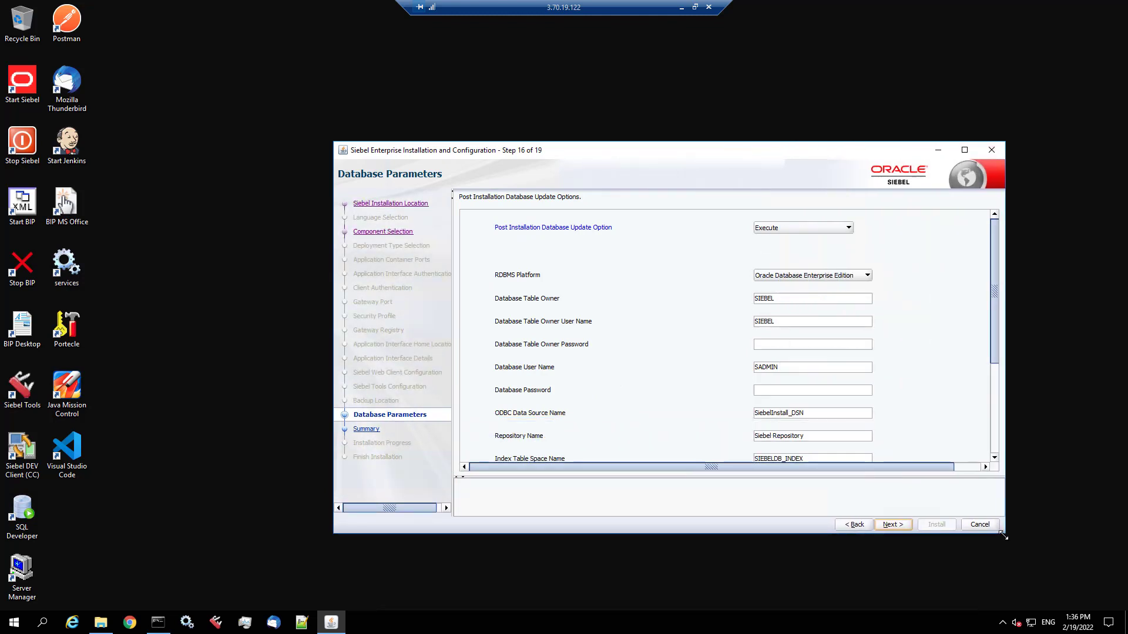
{"action": "left_click_drag", "start_coordinate": [697, 151], "coordinate": [592, 49]}
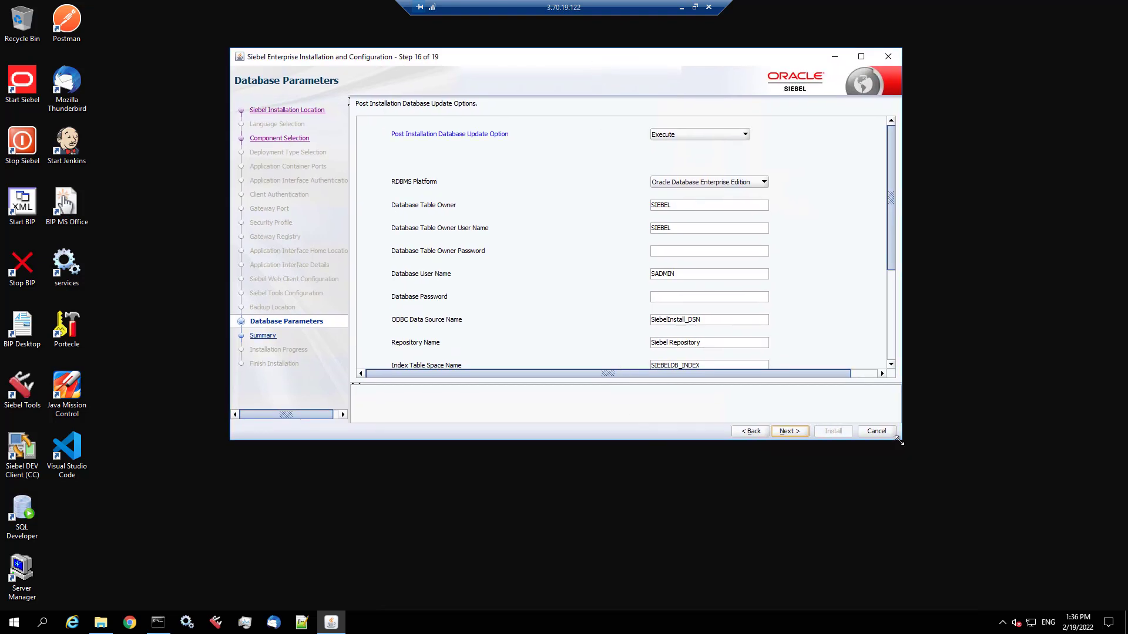
{"action": "left_click_drag", "start_coordinate": [899, 441], "coordinate": [890, 538]}
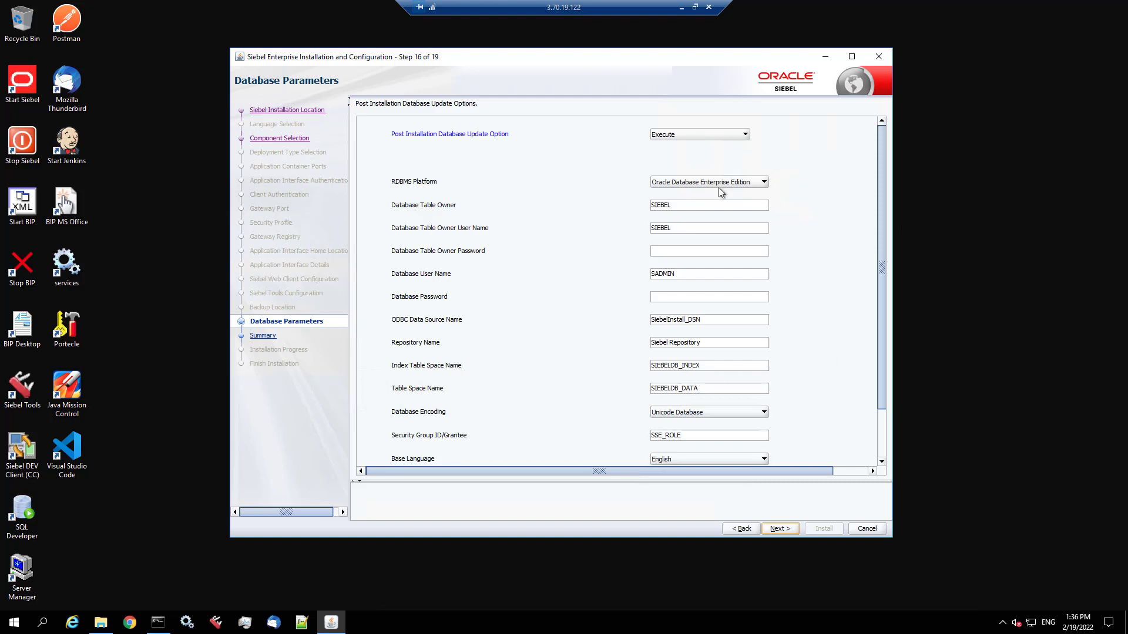
{"action": "left_click", "coordinate": [664, 252]}
- Check the Stop Siebel console, then open a new administrator Command Prompt
{"action": "mouse_move", "coordinate": [162, 630]}
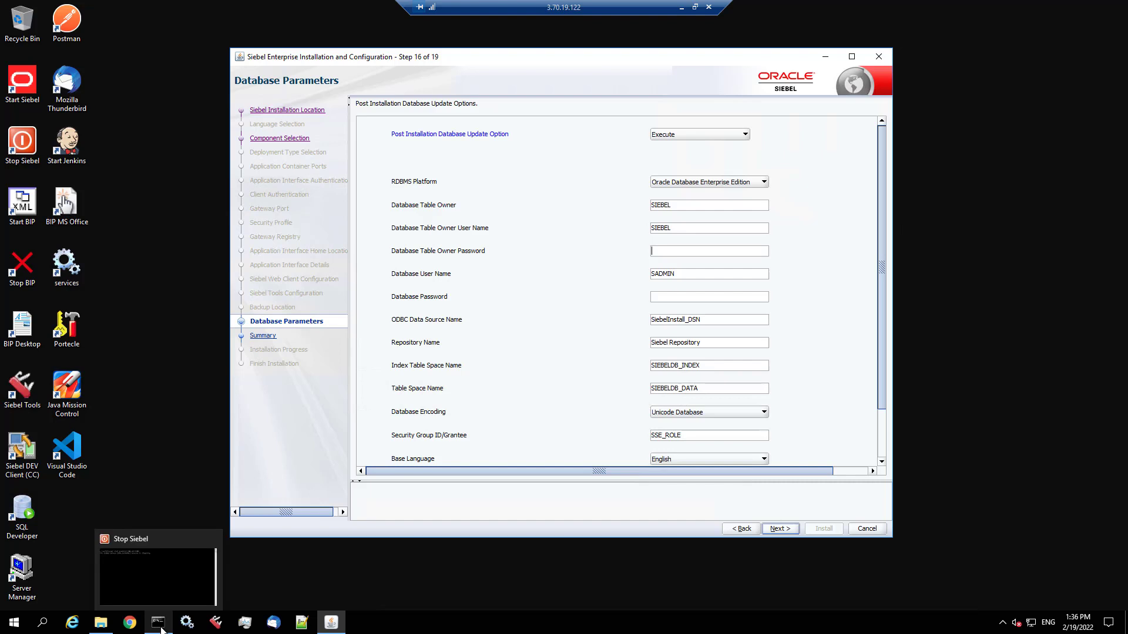
{"action": "left_click", "coordinate": [163, 629]}
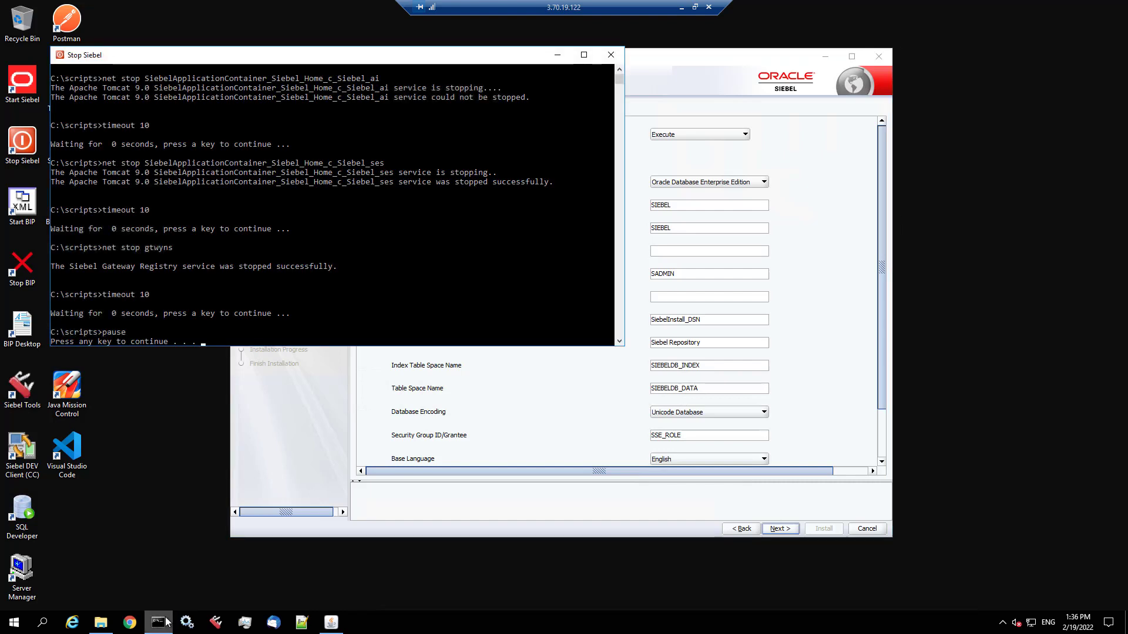
{"action": "left_click", "coordinate": [152, 631]}
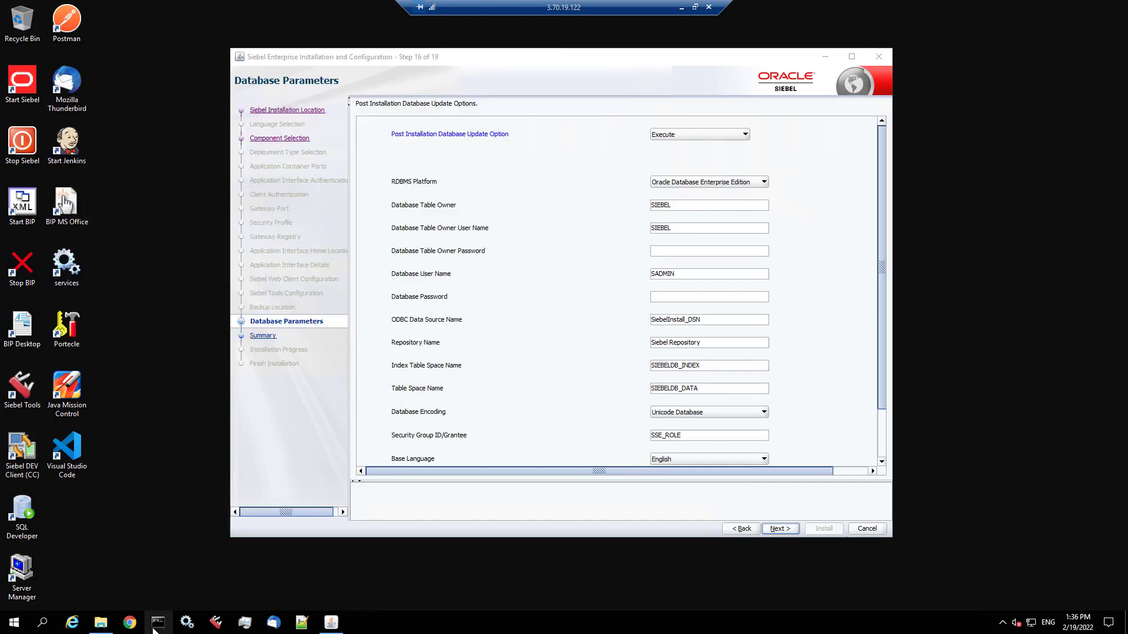
{"action": "left_click", "coordinate": [154, 630]}
{"action": "type", "text": "sqk"}
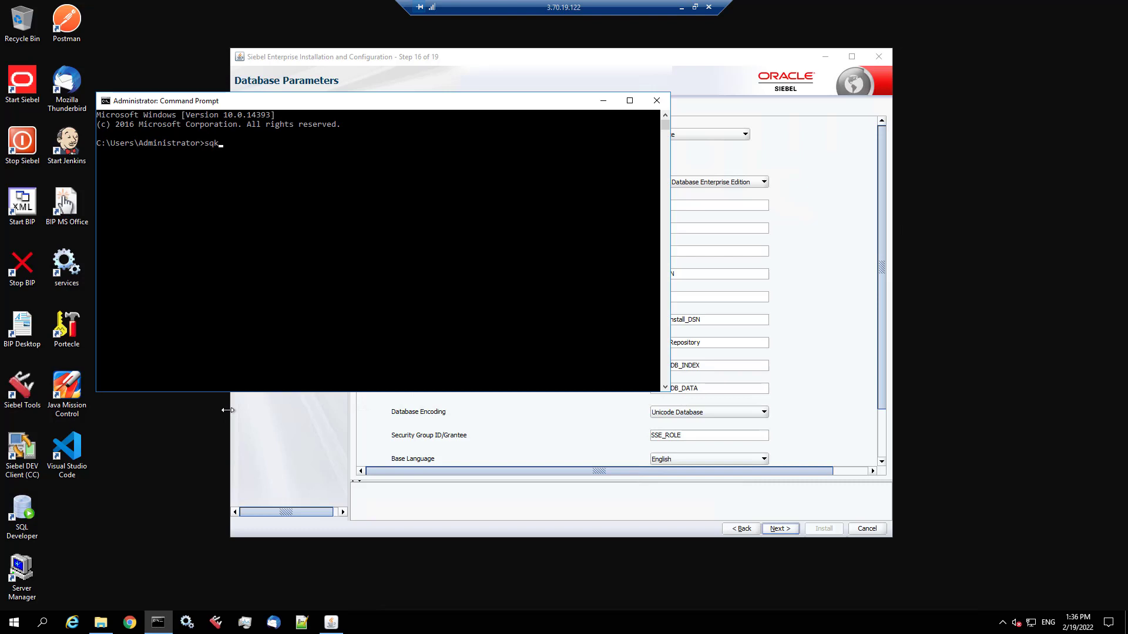
{"action": "key", "text": "BackSpace"}
{"action": "key", "text": "BackSpace"}
{"action": "type", "text": "lplus SADMIN/Siebel19"}
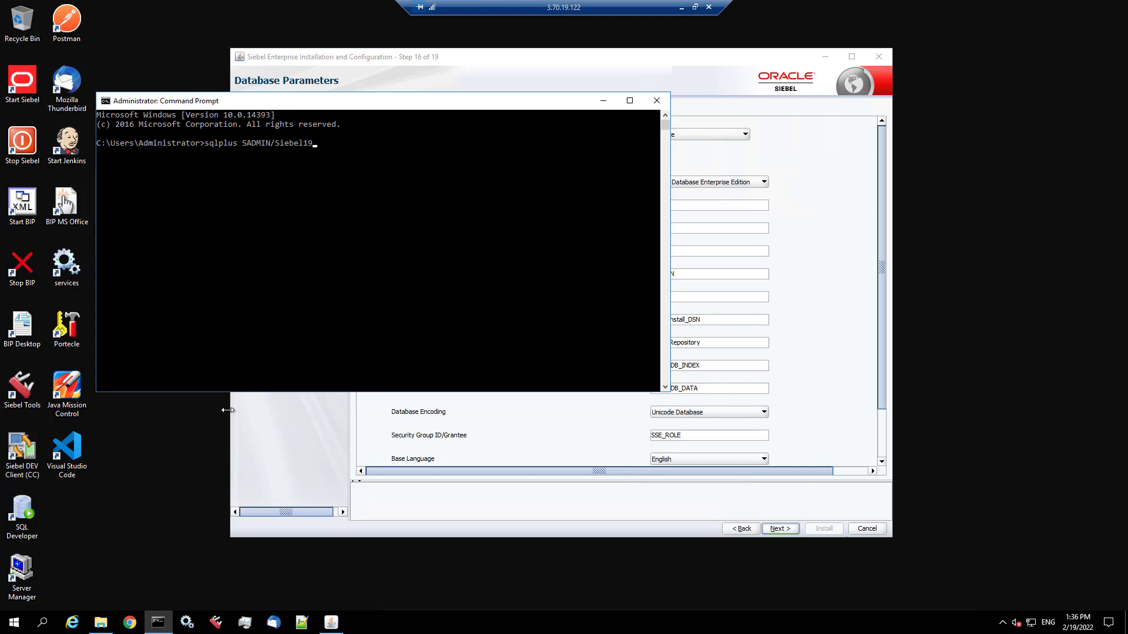
{"action": "type", "text": "@orcl"}
{"action": "key", "text": "Return"}
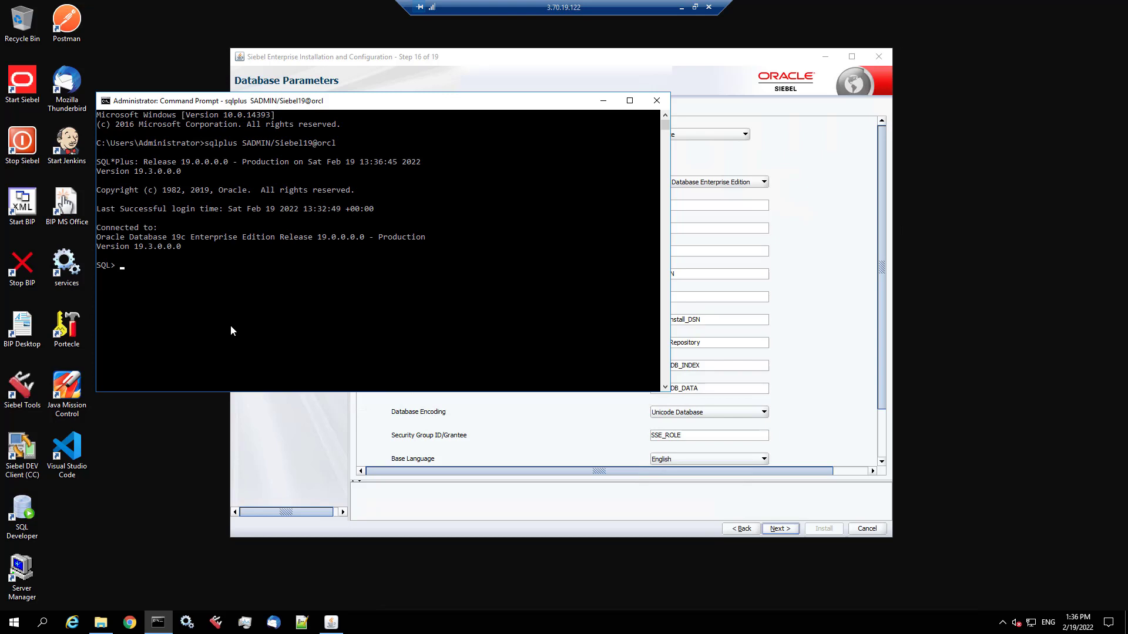
- Enter the Database Table Owner password and paste the database password in the installer
{"action": "left_click", "coordinate": [471, 58]}
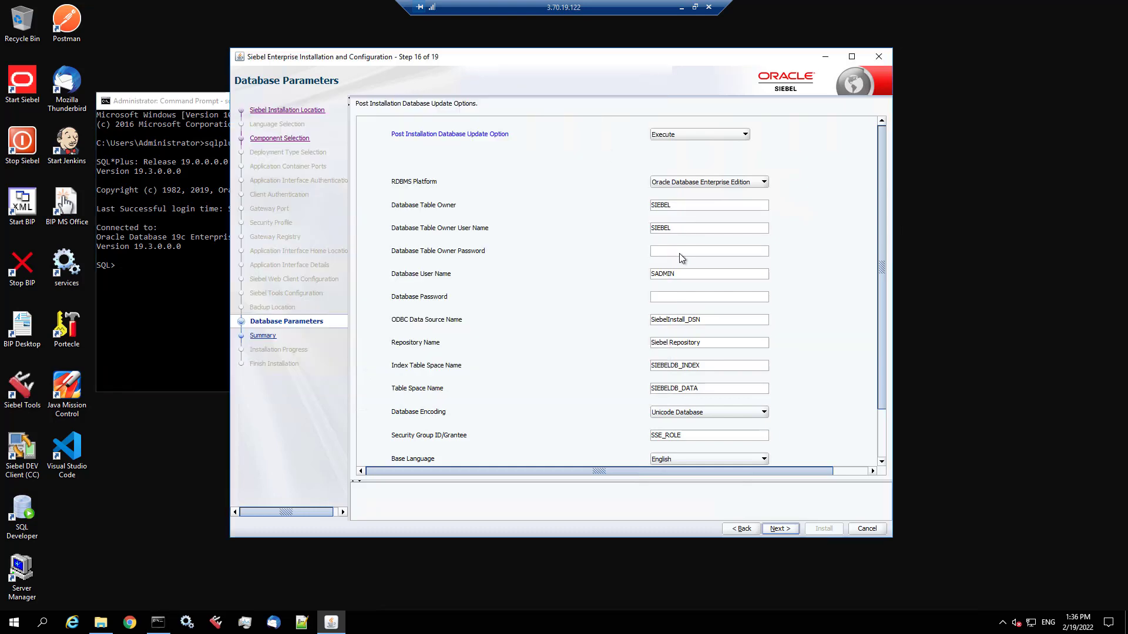
{"action": "type", "text": "S"}
{"action": "key", "text": "Tab"}
{"action": "key", "text": "ctrl+v"}
{"action": "key", "text": "Tab"}
- Verify the orcl System DSN in 32-bit ODBC Data Sources, then enter orcl as ODBC Data Source Name
{"action": "key", "text": "super"}
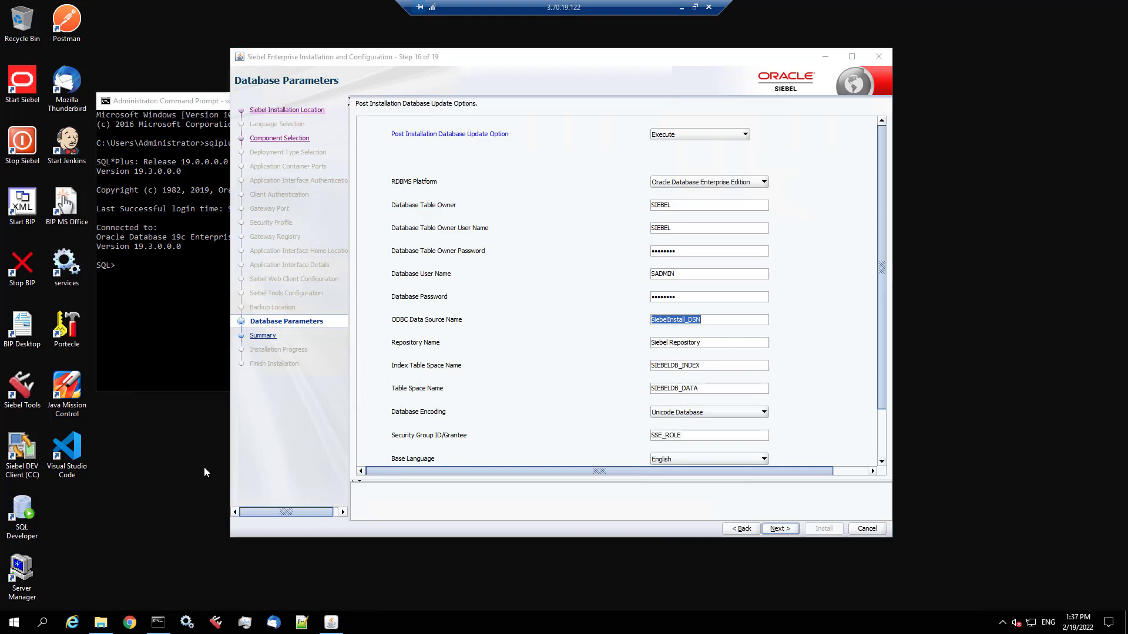
{"action": "key", "text": "super"}
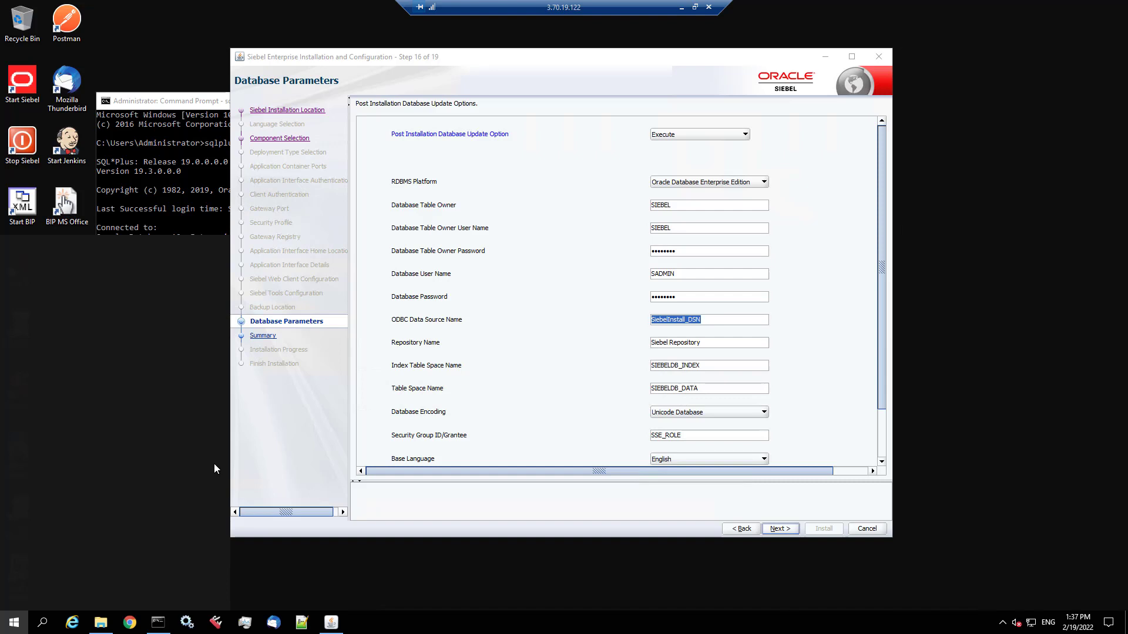
{"action": "key", "text": "super"}
{"action": "type", "text": "o"}
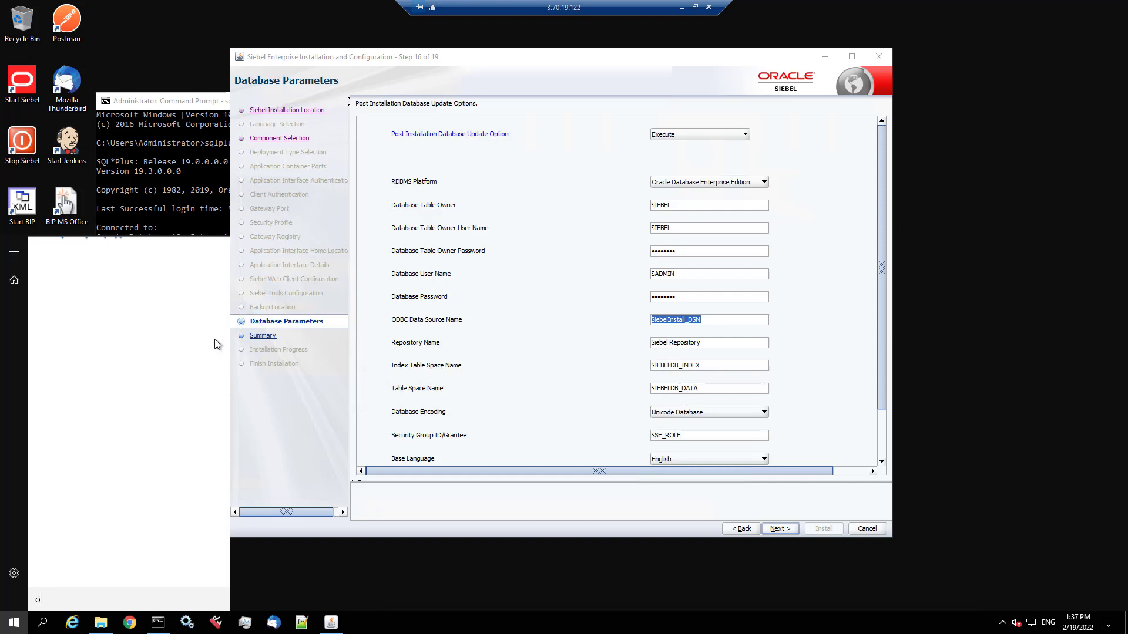
{"action": "type", "text": "dbc"}
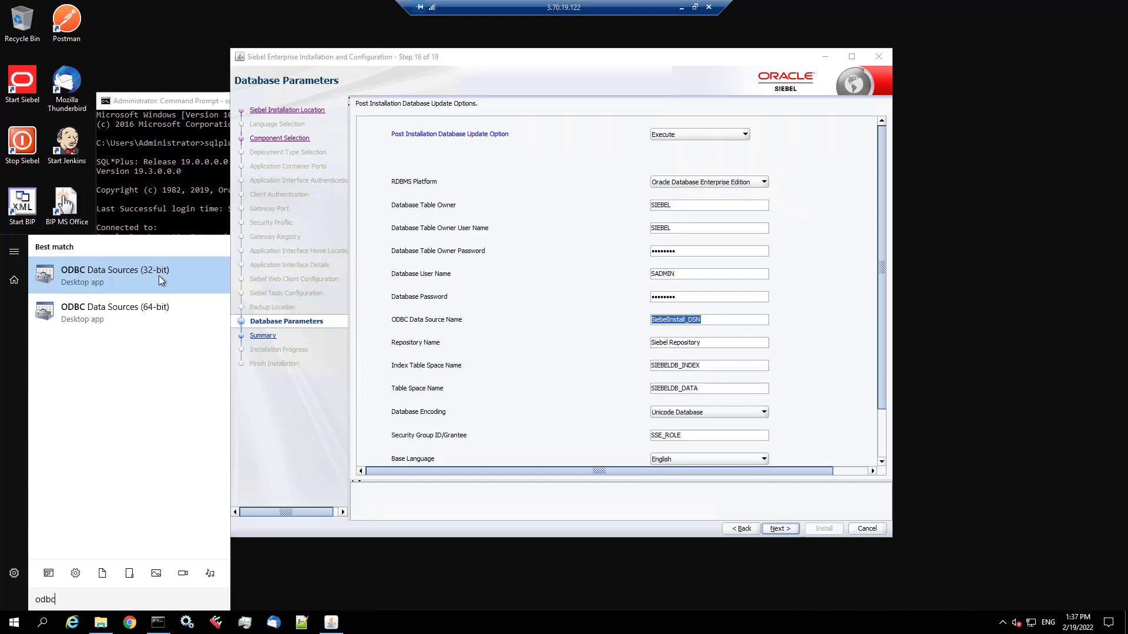
{"action": "left_click", "coordinate": [158, 275]}
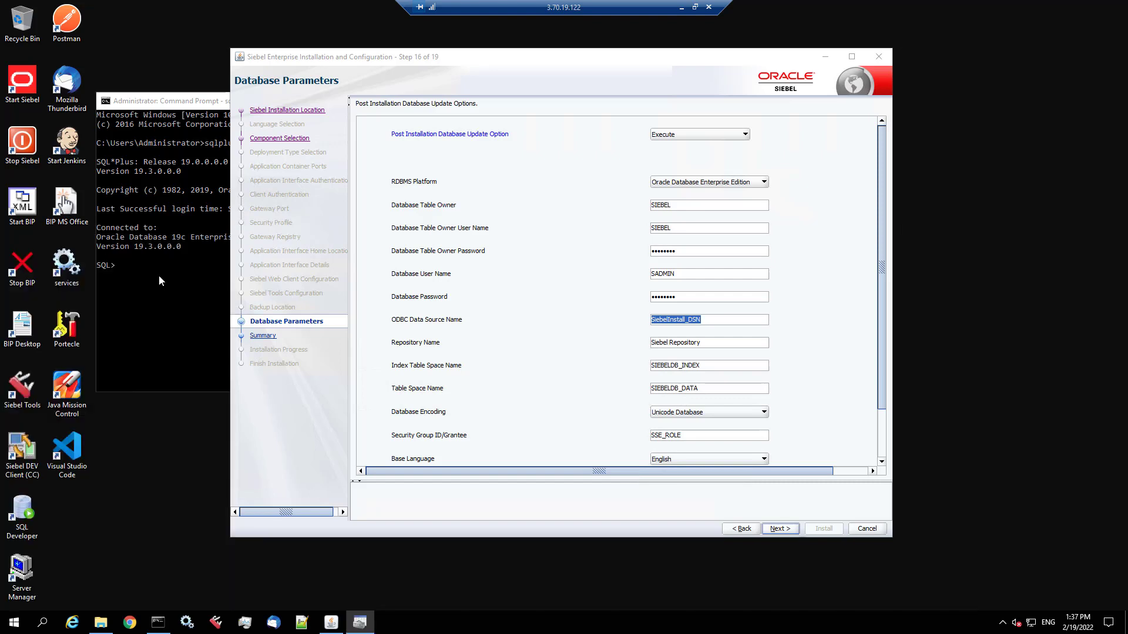
{"action": "left_click", "coordinate": [451, 221]}
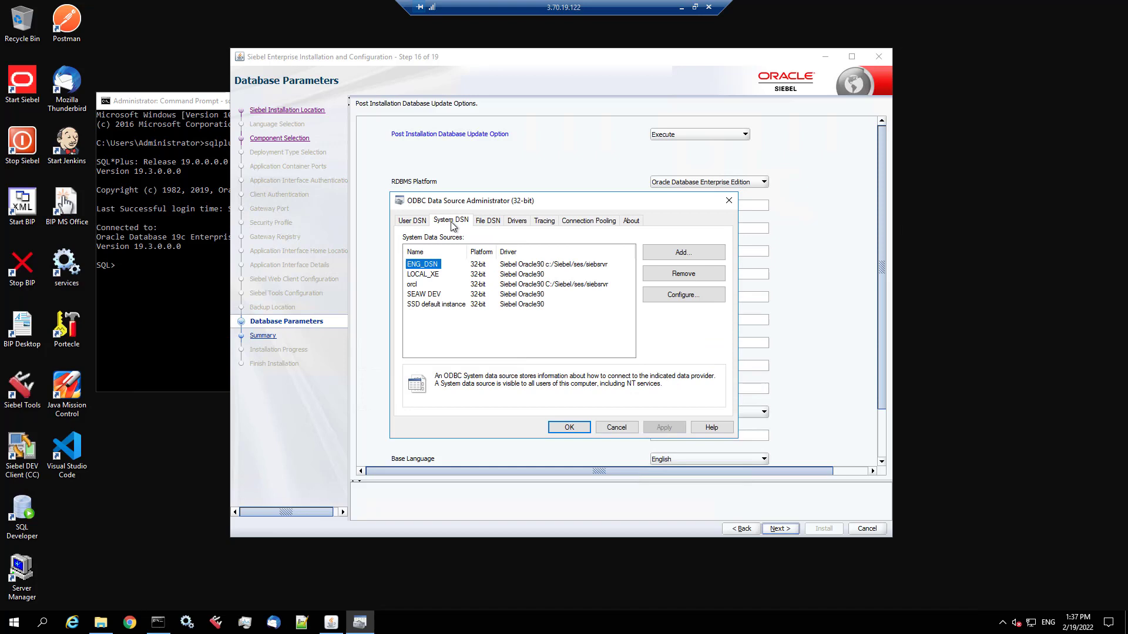
{"action": "left_click", "coordinate": [422, 285]}
{"action": "left_click", "coordinate": [616, 428]}
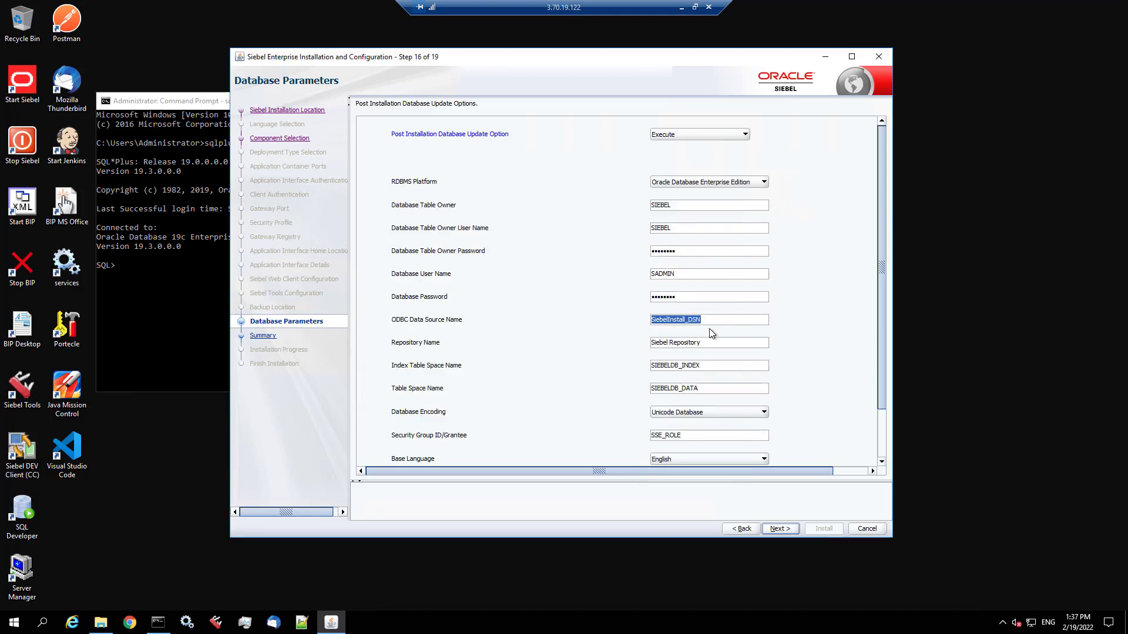
{"action": "type", "text": "orcl"}
- Check the remaining database parameter values and advance to the Summary page
{"action": "scroll", "coordinate": [728, 366], "scroll_direction": "down", "scroll_amount": 4}
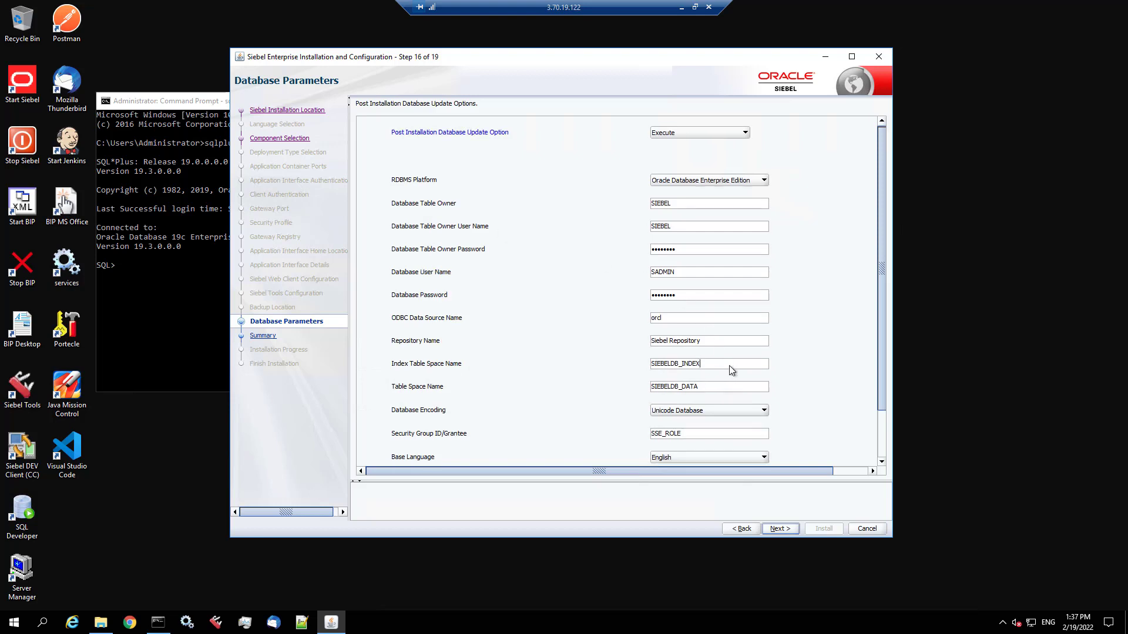
{"action": "scroll", "coordinate": [807, 361], "scroll_direction": "down", "scroll_amount": 2}
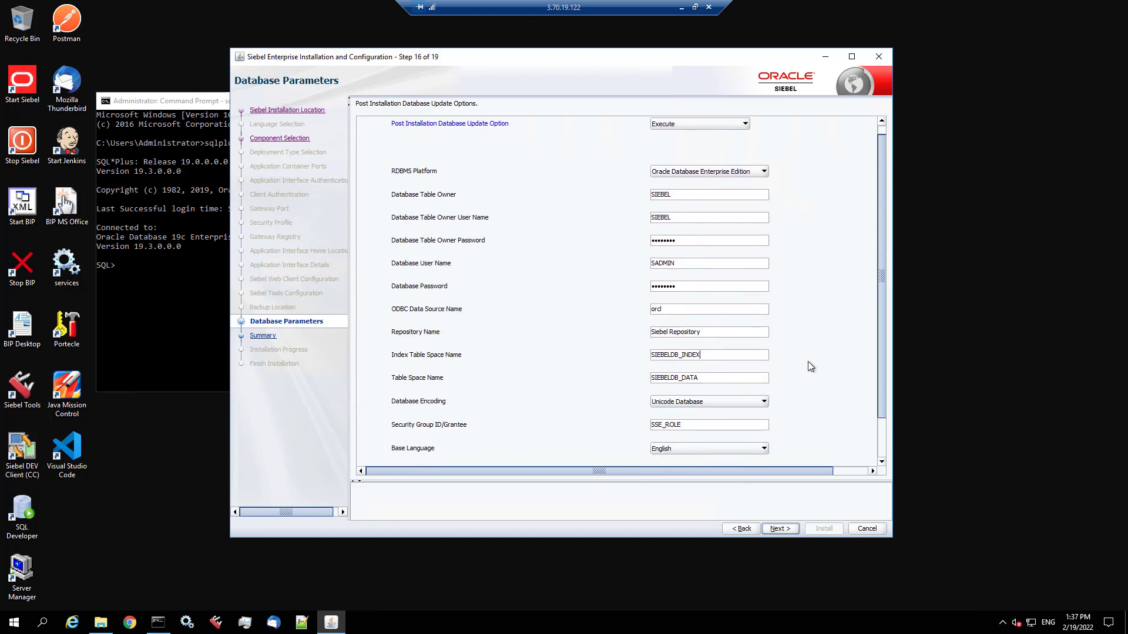
{"action": "left_click_drag", "start_coordinate": [880, 393], "coordinate": [892, 468]}
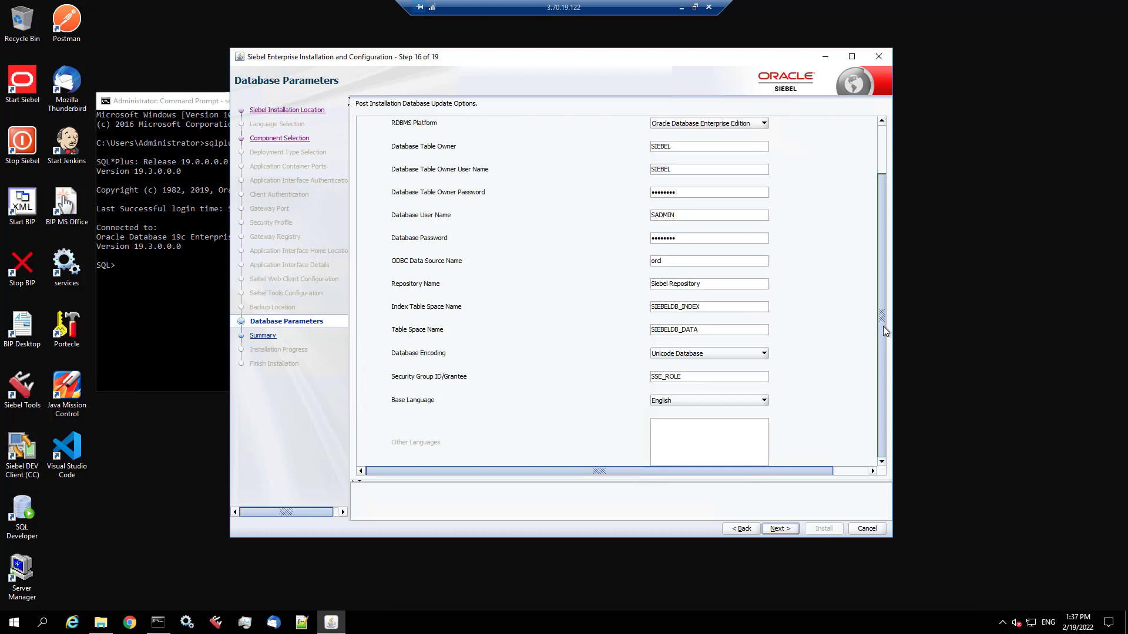
{"action": "left_click_drag", "start_coordinate": [883, 326], "coordinate": [881, 249]}
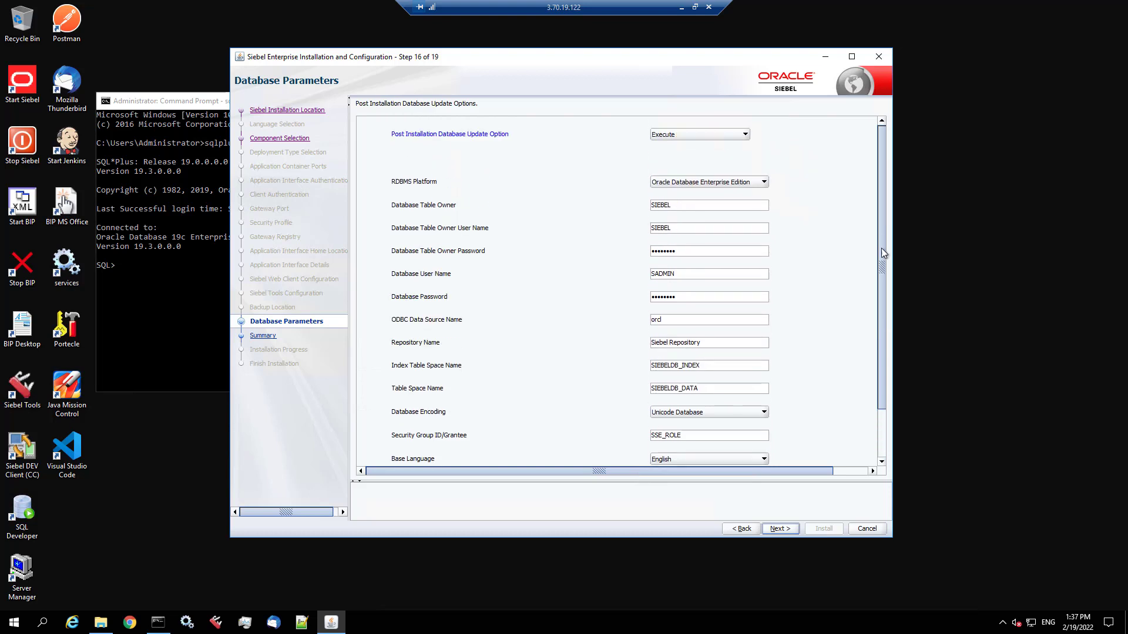
{"action": "left_click", "coordinate": [784, 528]}
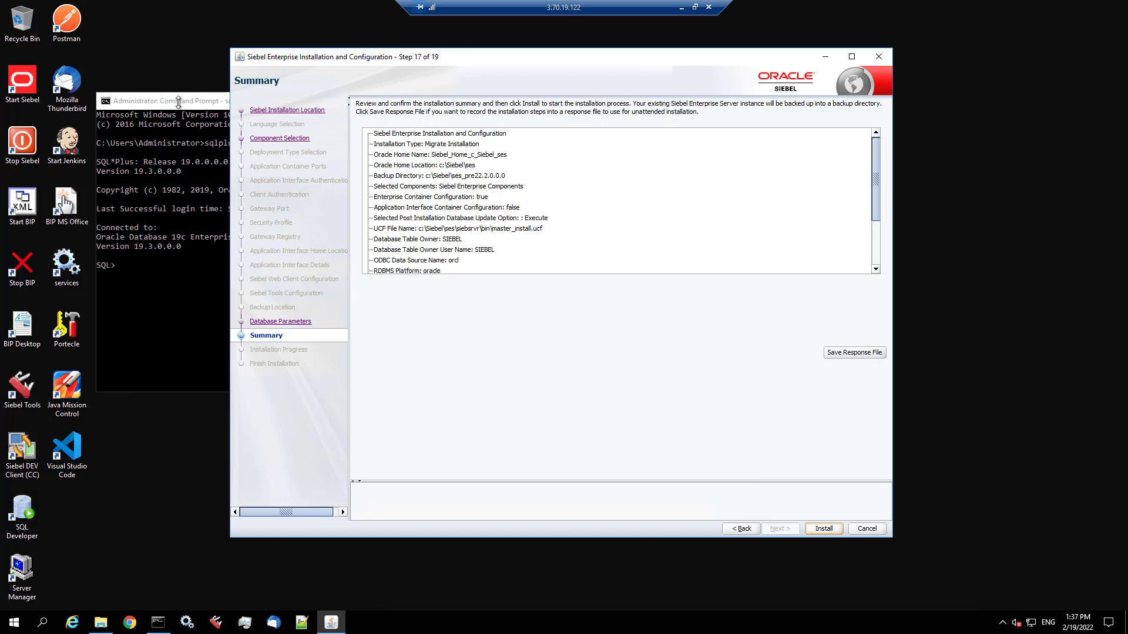
- Start the Migrate Installation from the Summary page and let it run into post-installation setup
{"action": "left_click", "coordinate": [824, 528]}
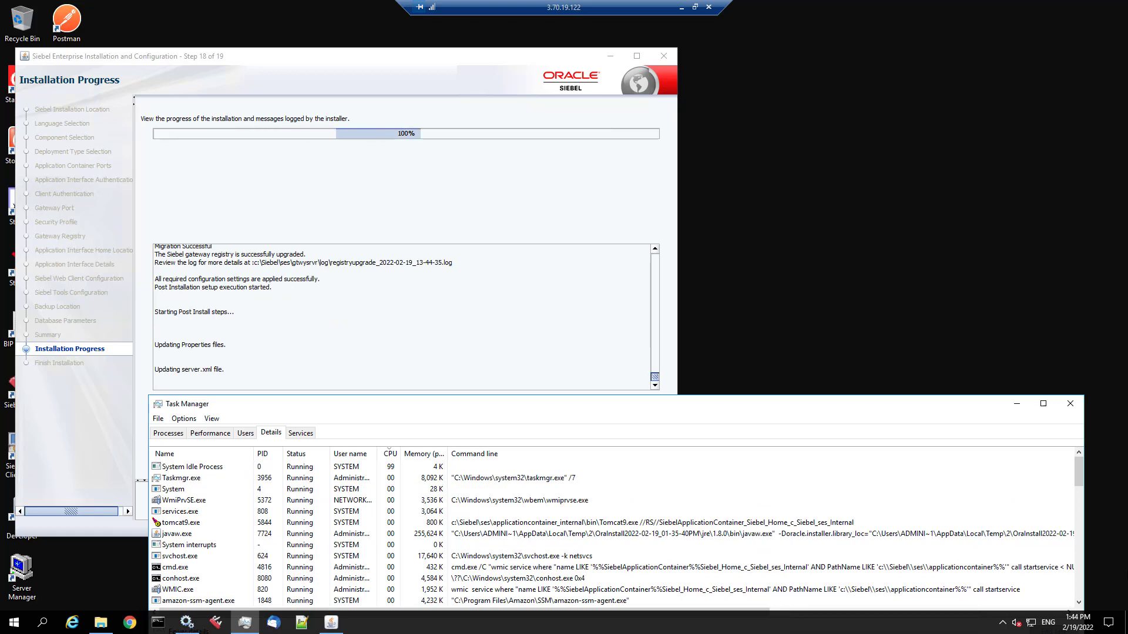
- End the siebsvc.exe process in Task Manager and wait for PostInstallDBSetup.exe to finish
{"action": "left_click", "coordinate": [181, 524]}
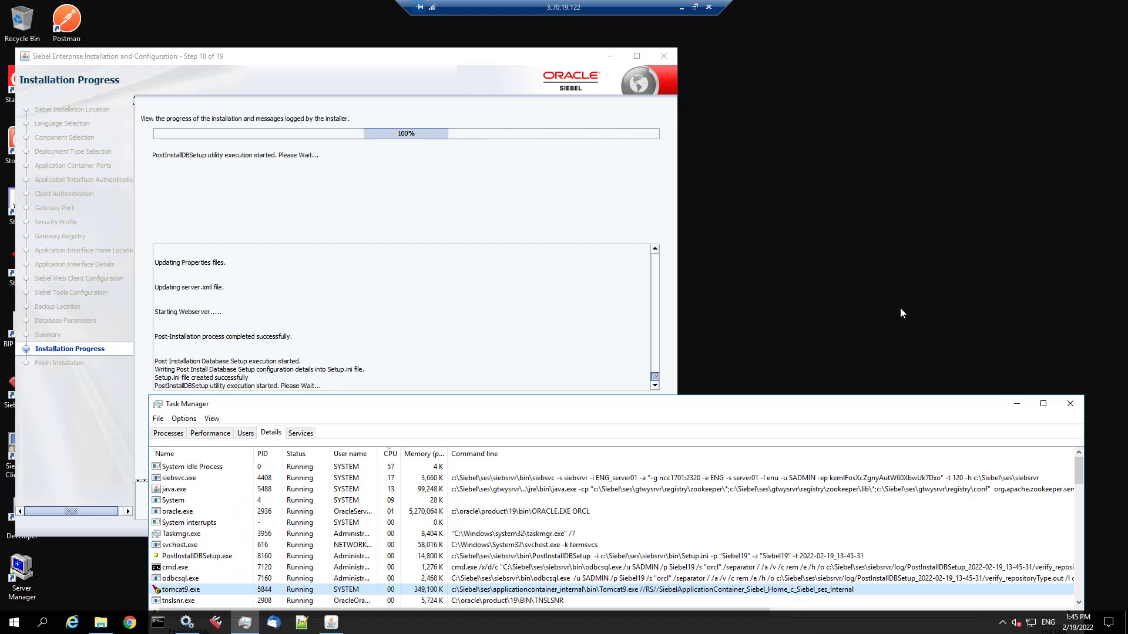
{"action": "right_click", "coordinate": [179, 478]}
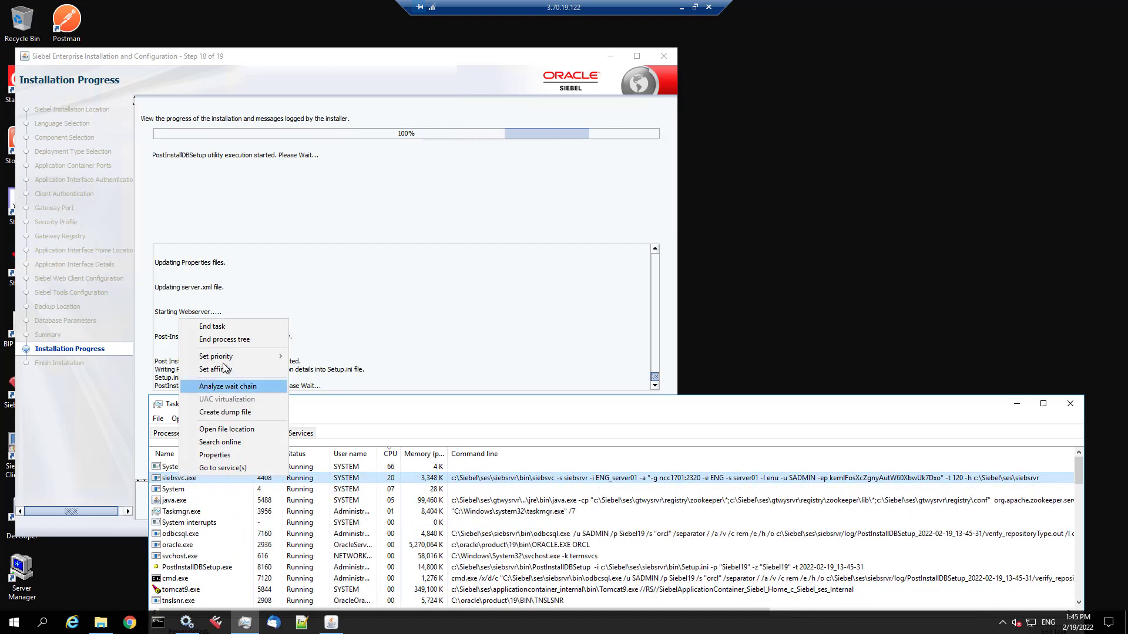
{"action": "left_click", "coordinate": [235, 327]}
{"action": "left_click", "coordinate": [555, 330]}
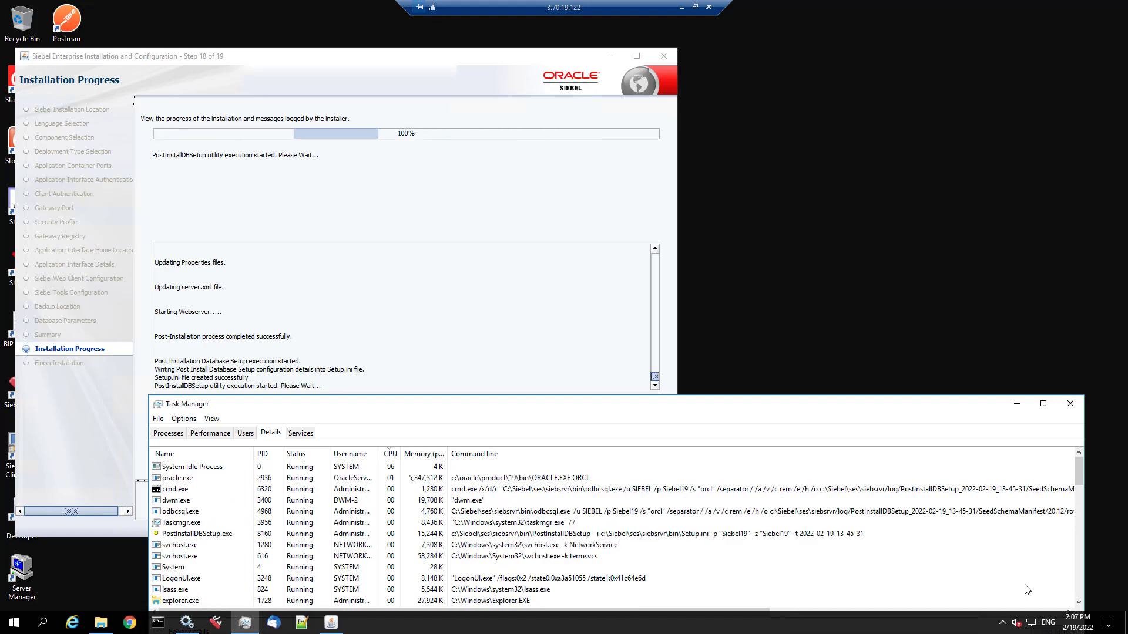
{"action": "left_click", "coordinate": [499, 534]}
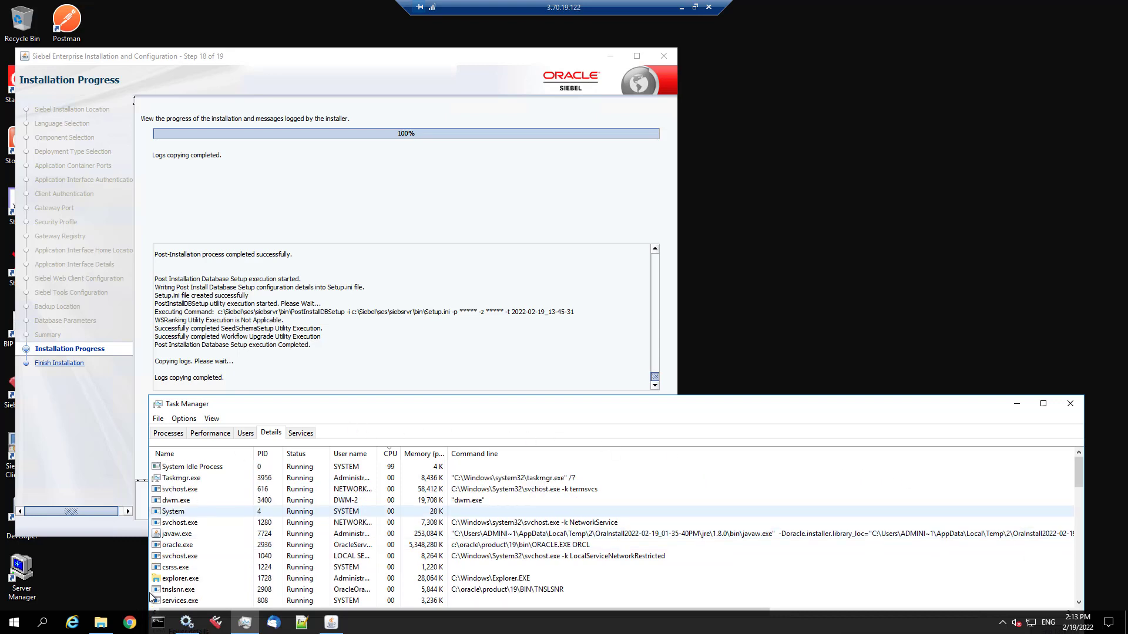
{"action": "left_click", "coordinate": [129, 623]}
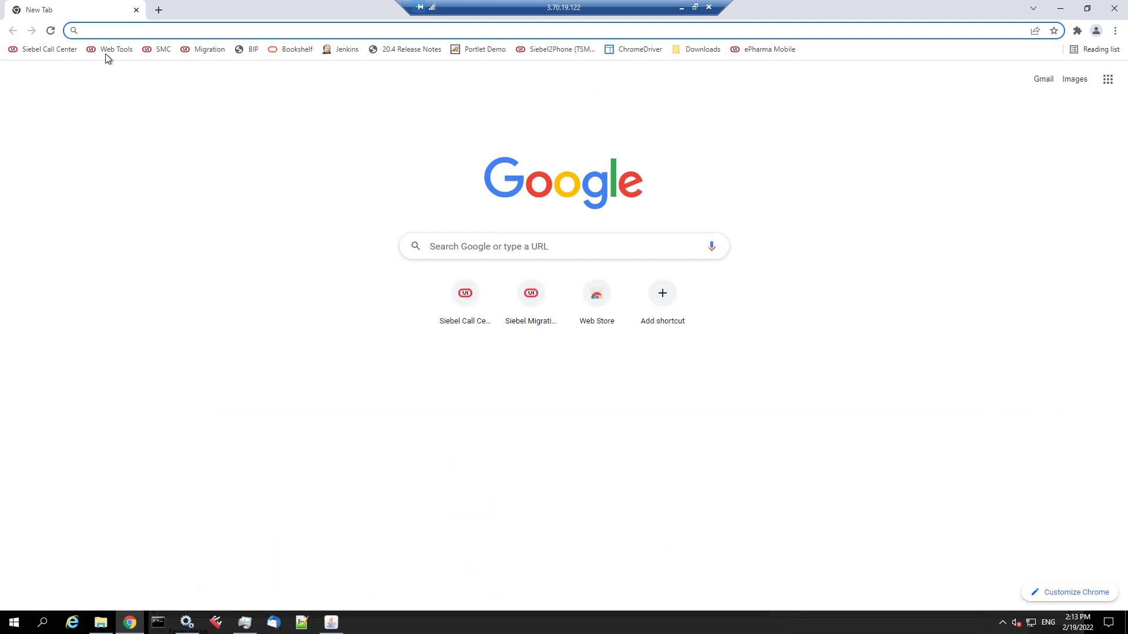
- Navigate the Bookshelf to the Database Upgrade Guide's Post Installation Database Update Exit Codes page
{"action": "left_click", "coordinate": [302, 49]}
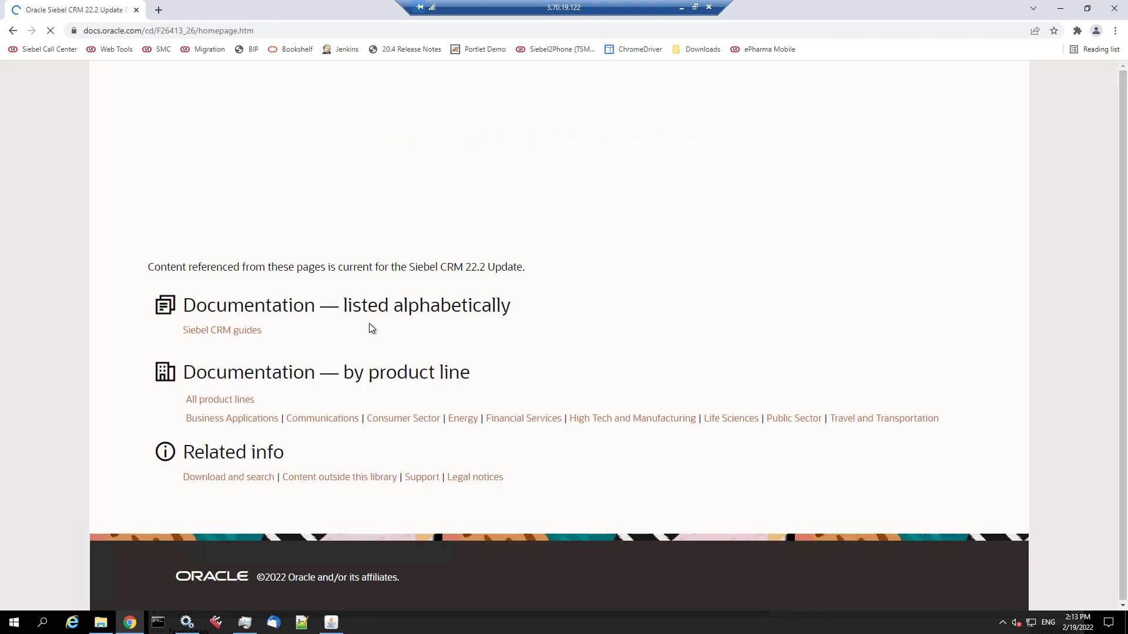
{"action": "left_click", "coordinate": [258, 331]}
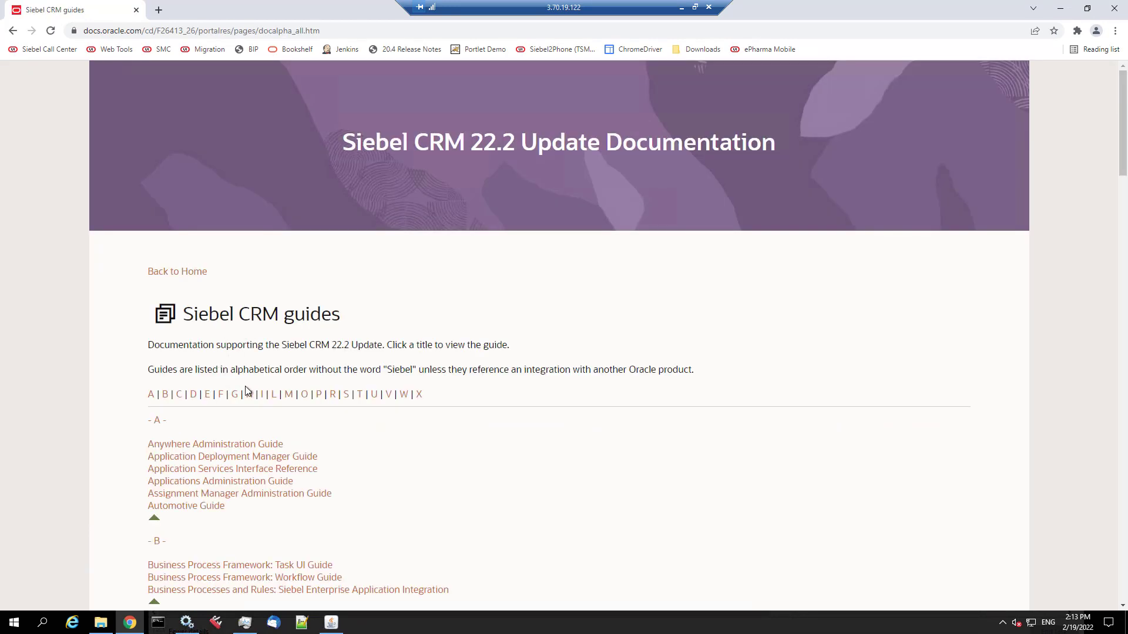
{"action": "left_click", "coordinate": [265, 395]}
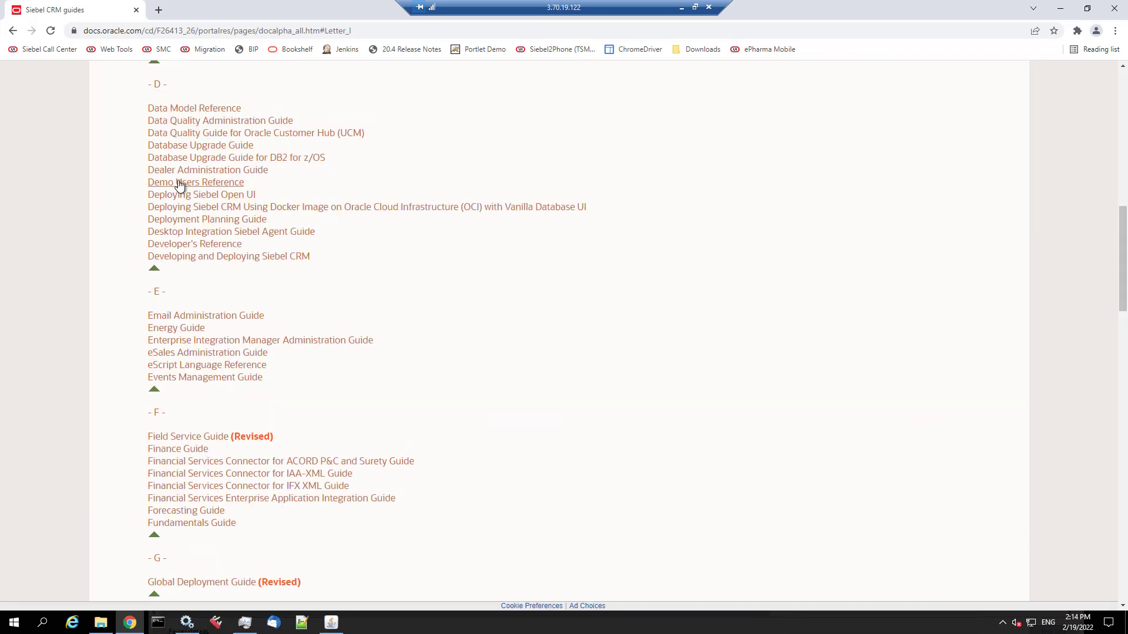
{"action": "left_click", "coordinate": [197, 147]}
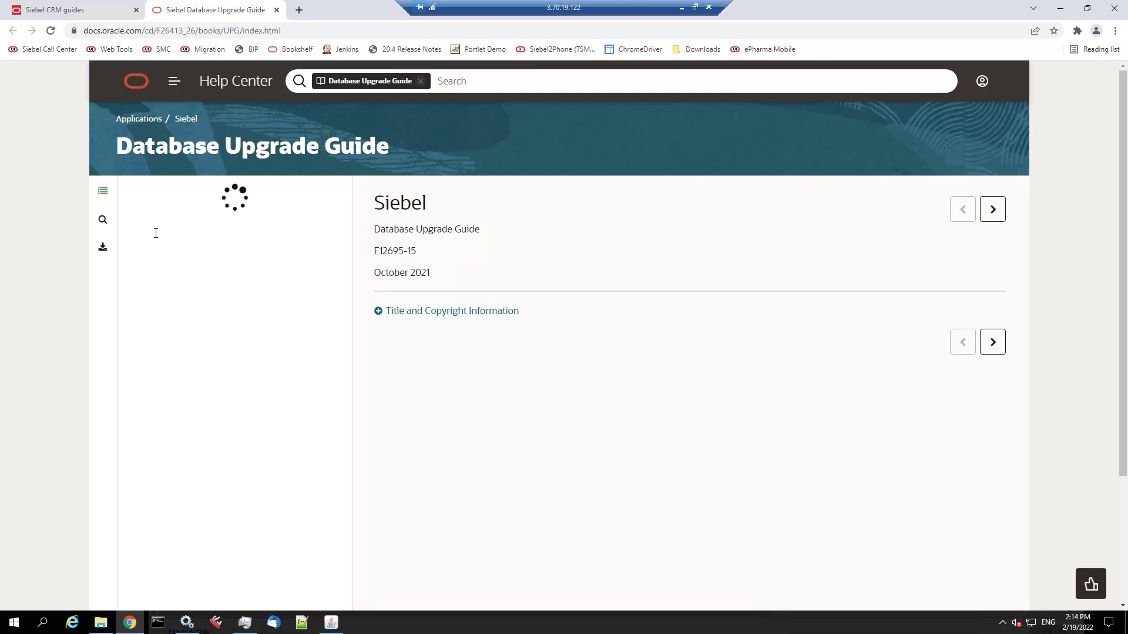
{"action": "left_click", "coordinate": [153, 287]}
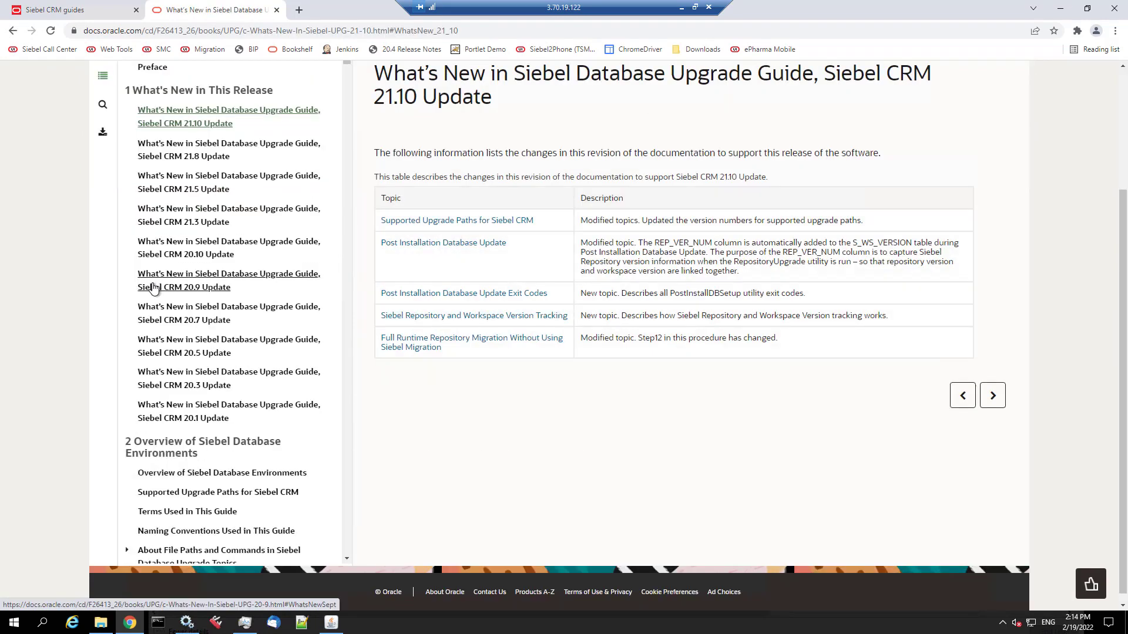
{"action": "left_click", "coordinate": [441, 294]}
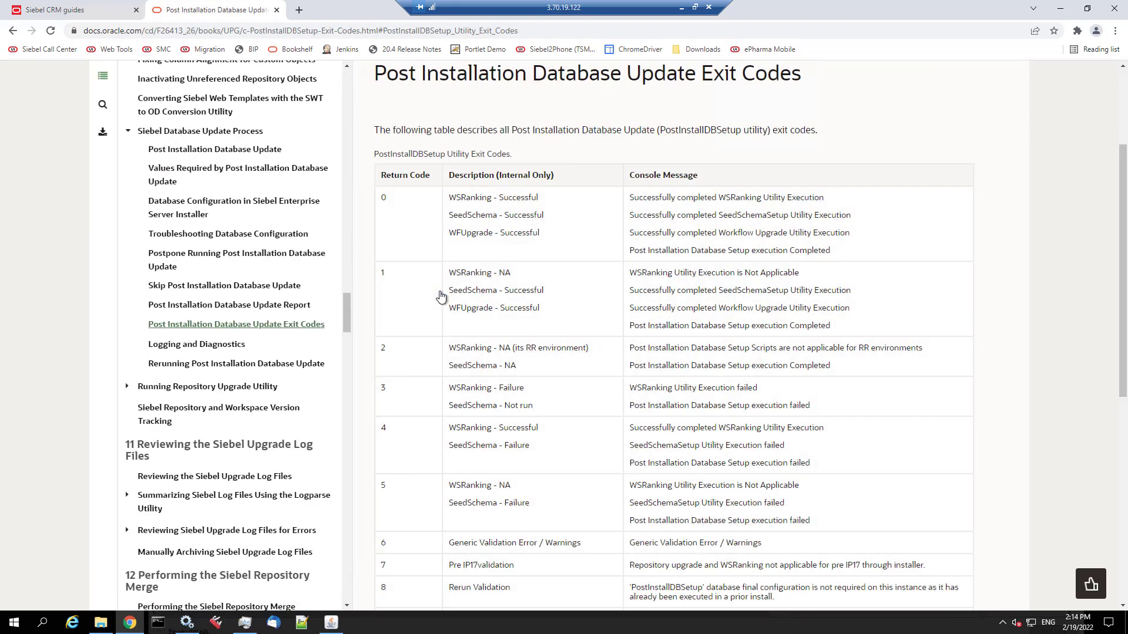
{"action": "left_click", "coordinate": [103, 624]}
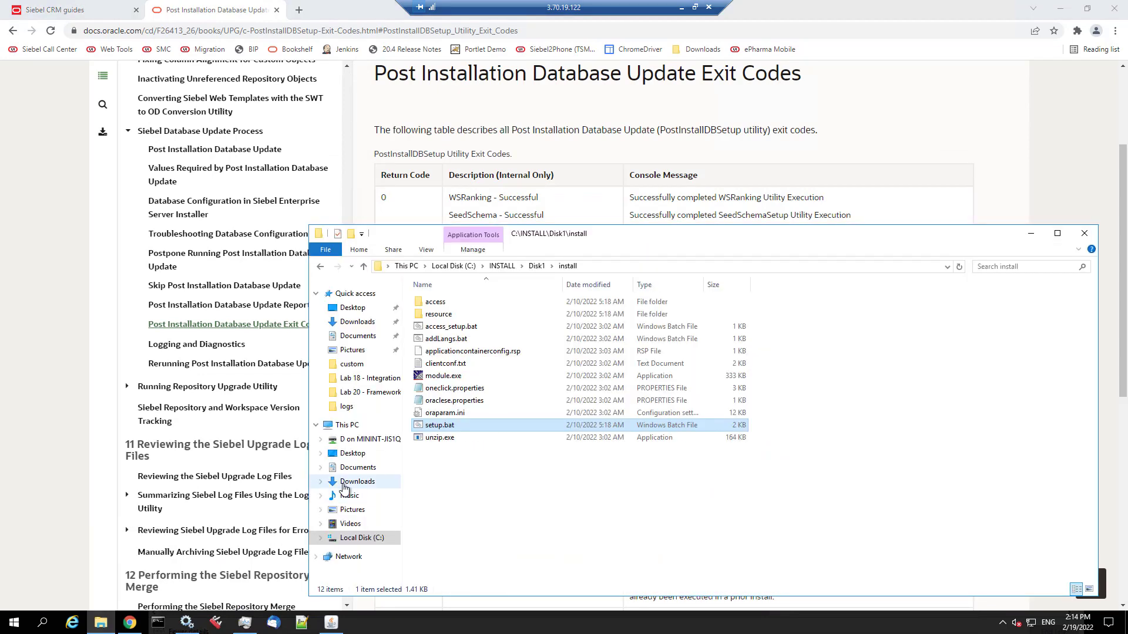
- Browse drive C: to the Siebel\ses\siebsrvr\log folder, checking ses_pre22.2.0.0.0 along the way
{"action": "right_click", "coordinate": [364, 539]}
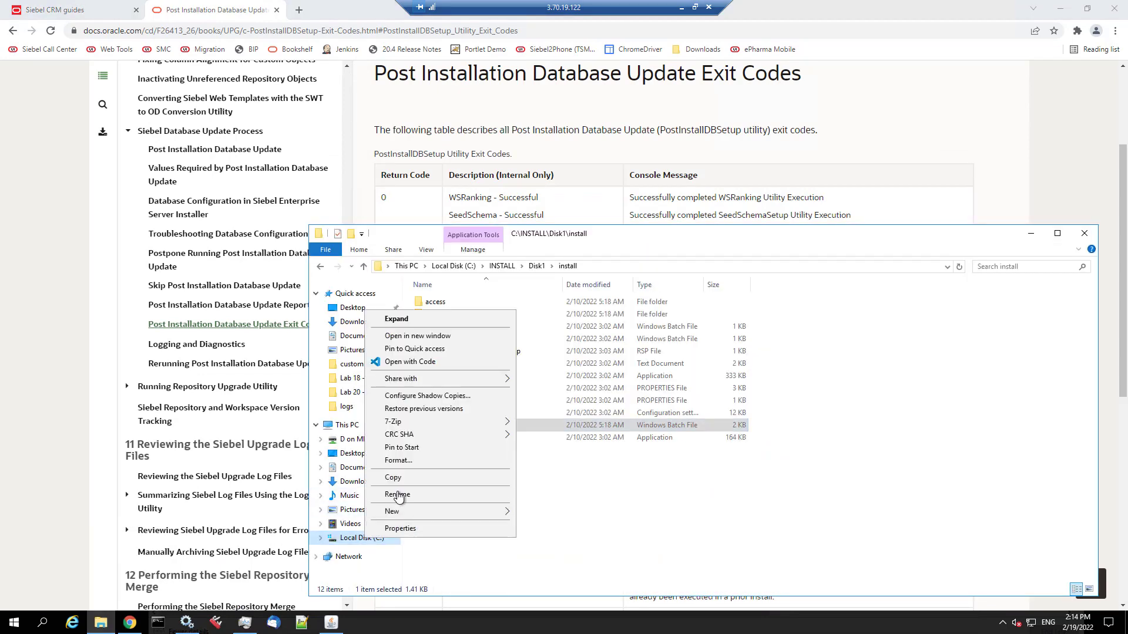
{"action": "left_click", "coordinate": [415, 337]}
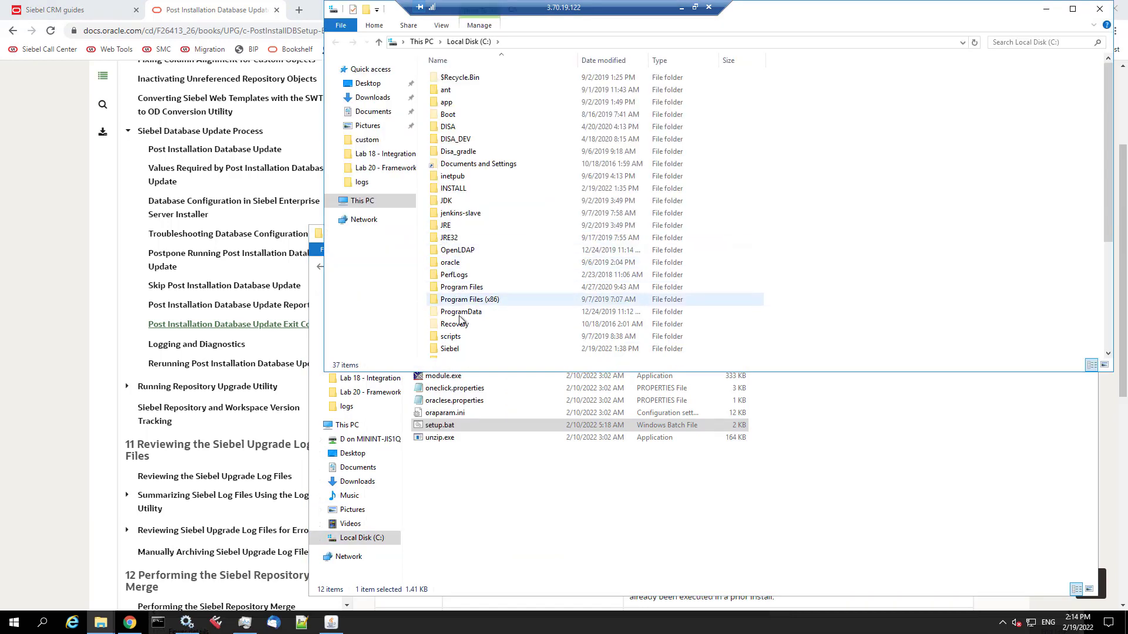
{"action": "left_click", "coordinate": [452, 350]}
{"action": "double_click", "coordinate": [454, 350]}
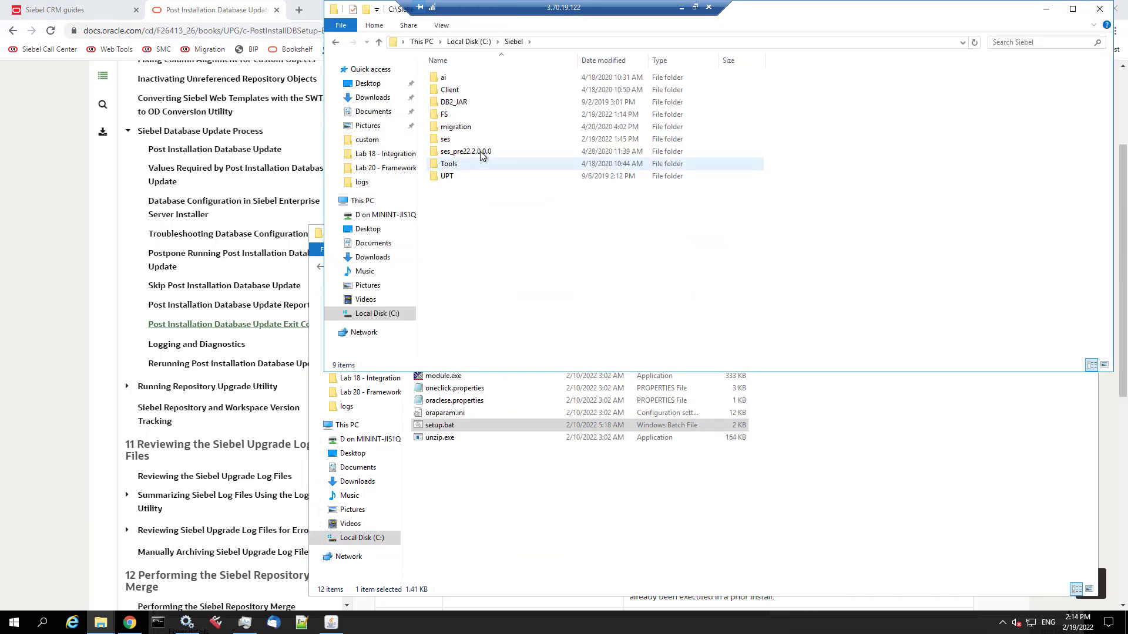
{"action": "left_click", "coordinate": [470, 152]}
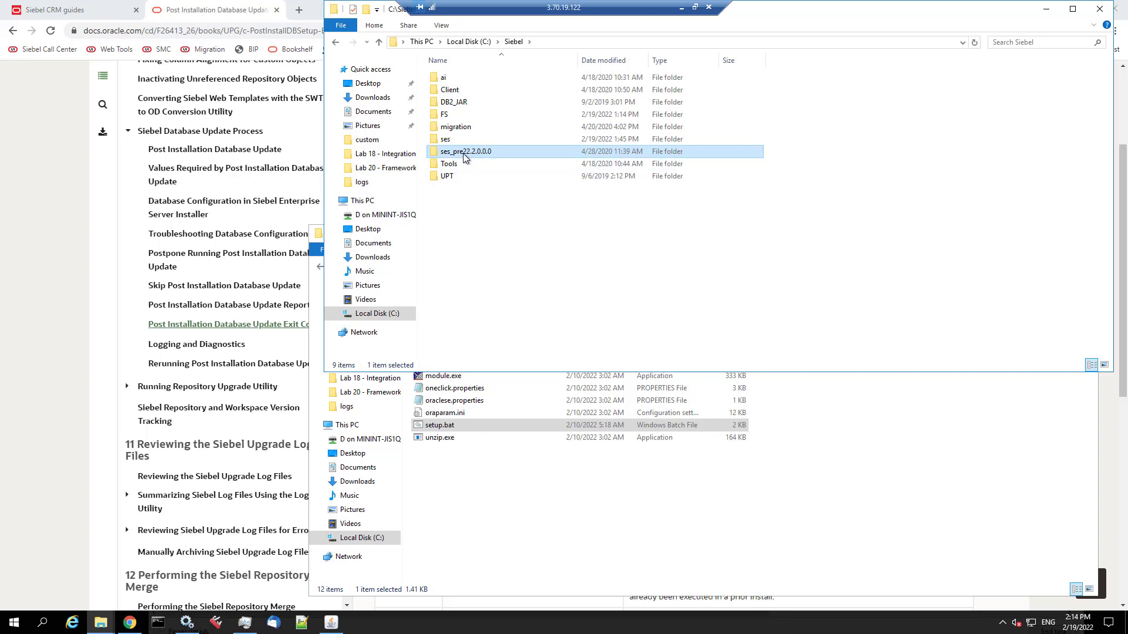
{"action": "double_click", "coordinate": [464, 154]}
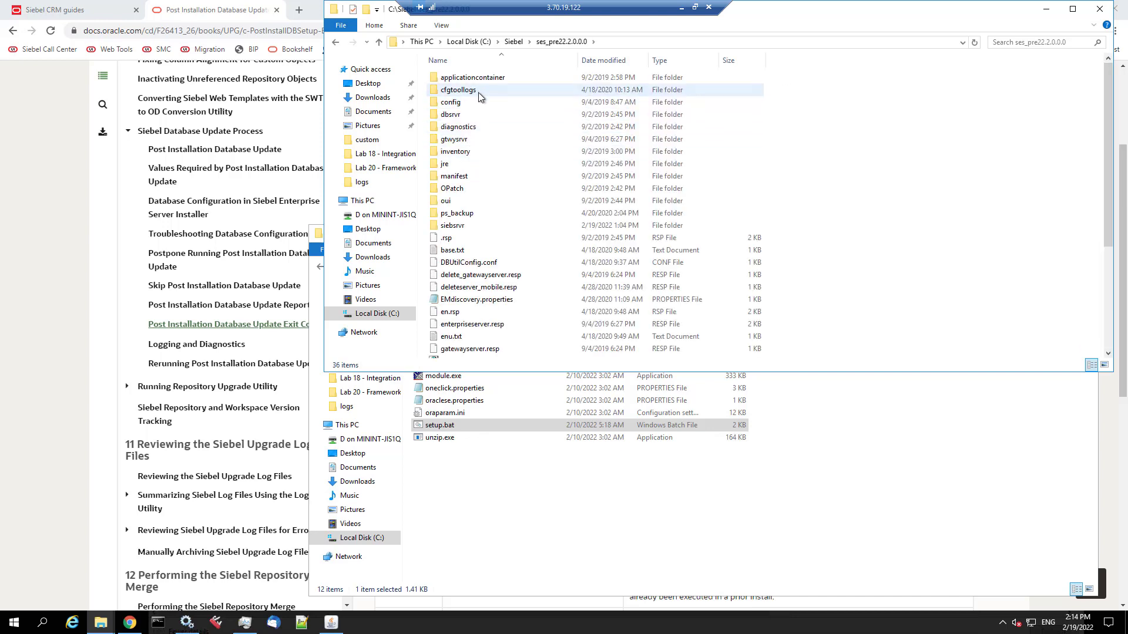
{"action": "left_click", "coordinate": [514, 41]}
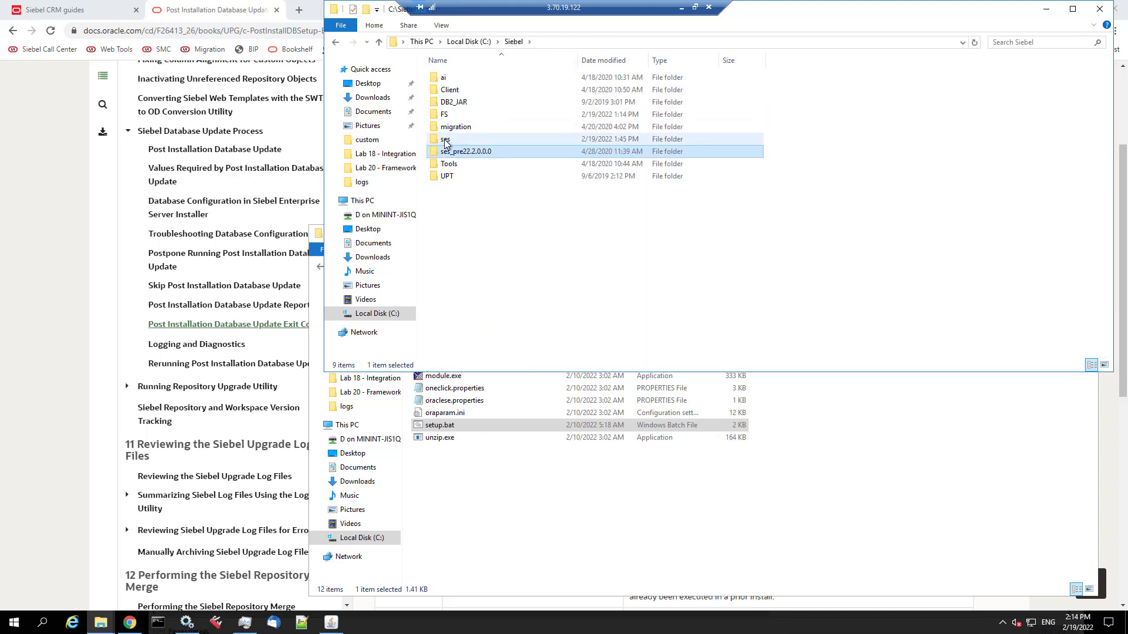
{"action": "double_click", "coordinate": [446, 139]}
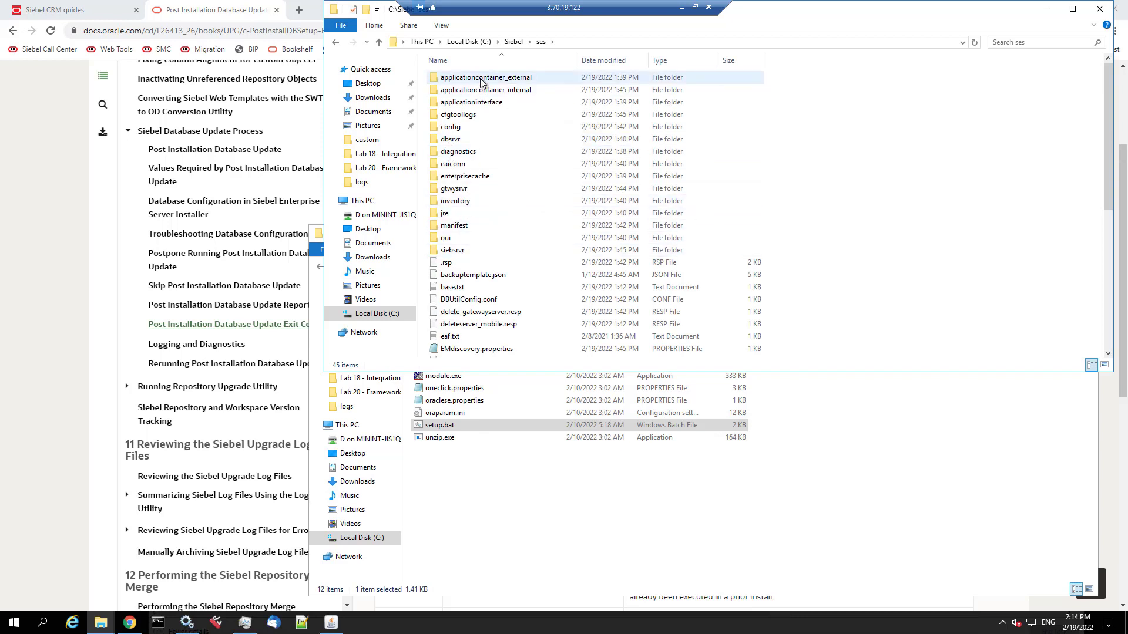
{"action": "left_click", "coordinate": [463, 252]}
{"action": "double_click", "coordinate": [463, 252]}
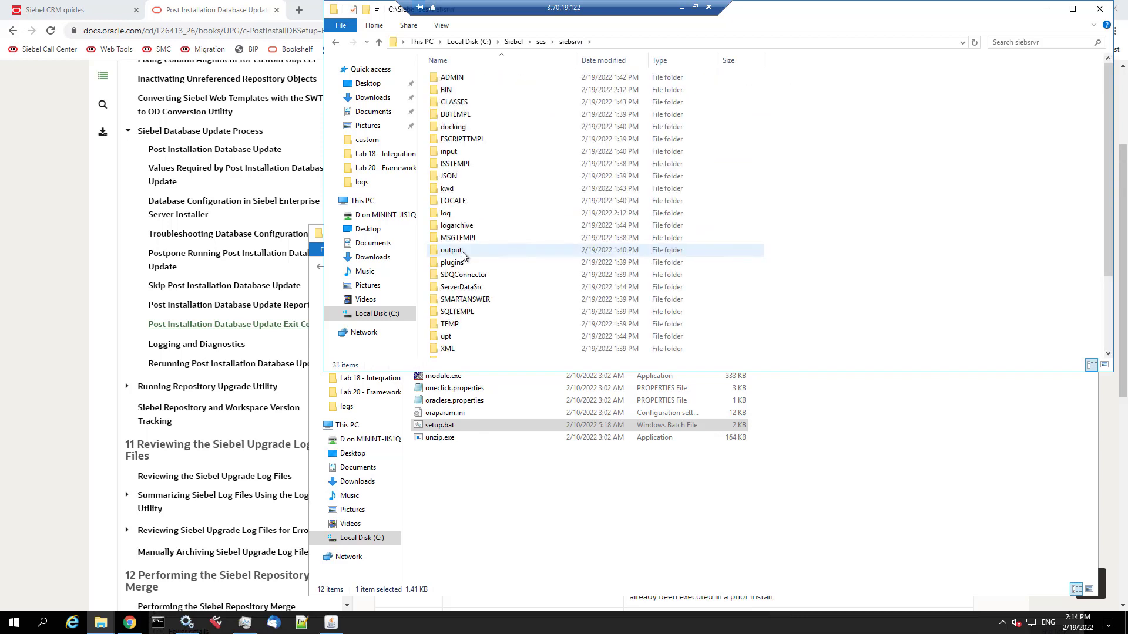
{"action": "left_click", "coordinate": [450, 215]}
{"action": "double_click", "coordinate": [450, 215]}
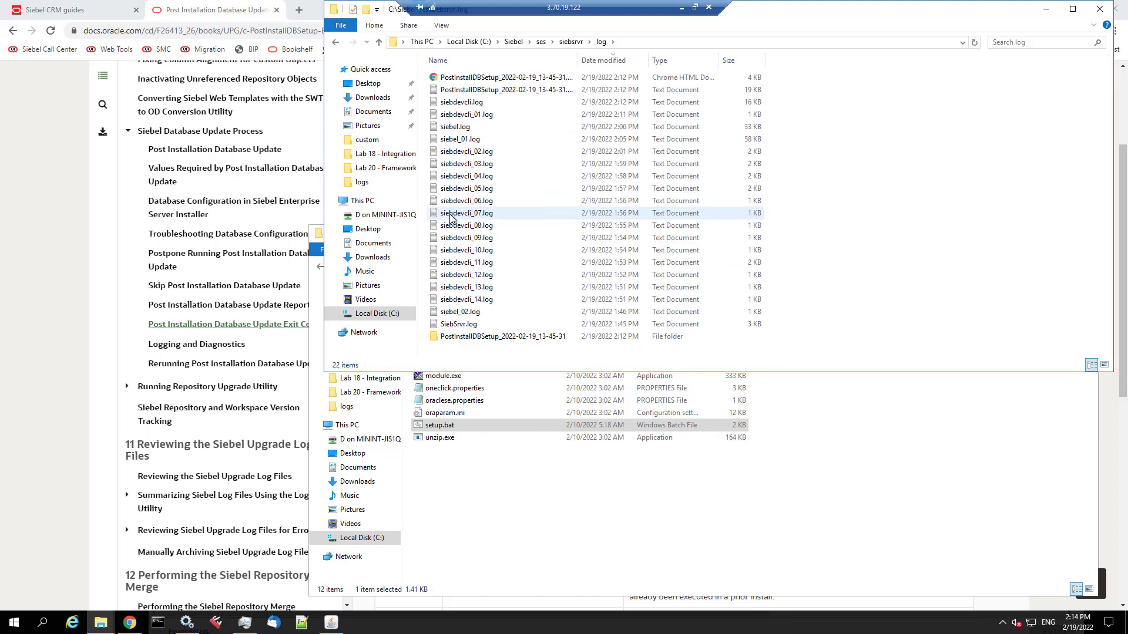
- Open the PostInstallDBSetup log in Notepad, maximized, and select its final return code 1 line
{"action": "double_click", "coordinate": [579, 61]}
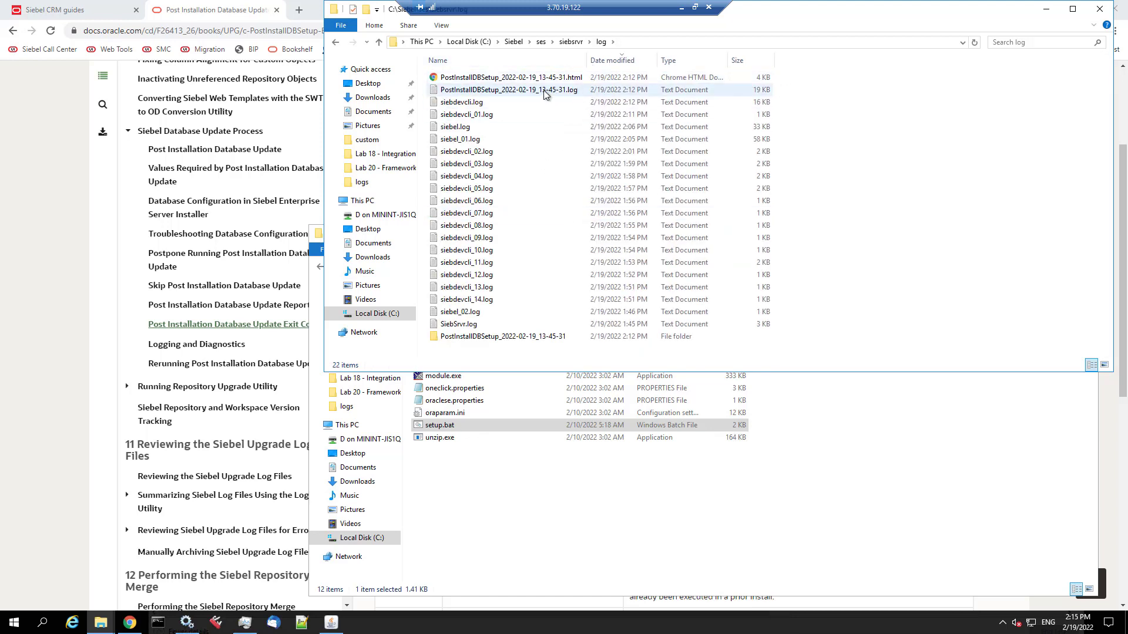
{"action": "double_click", "coordinate": [509, 90]}
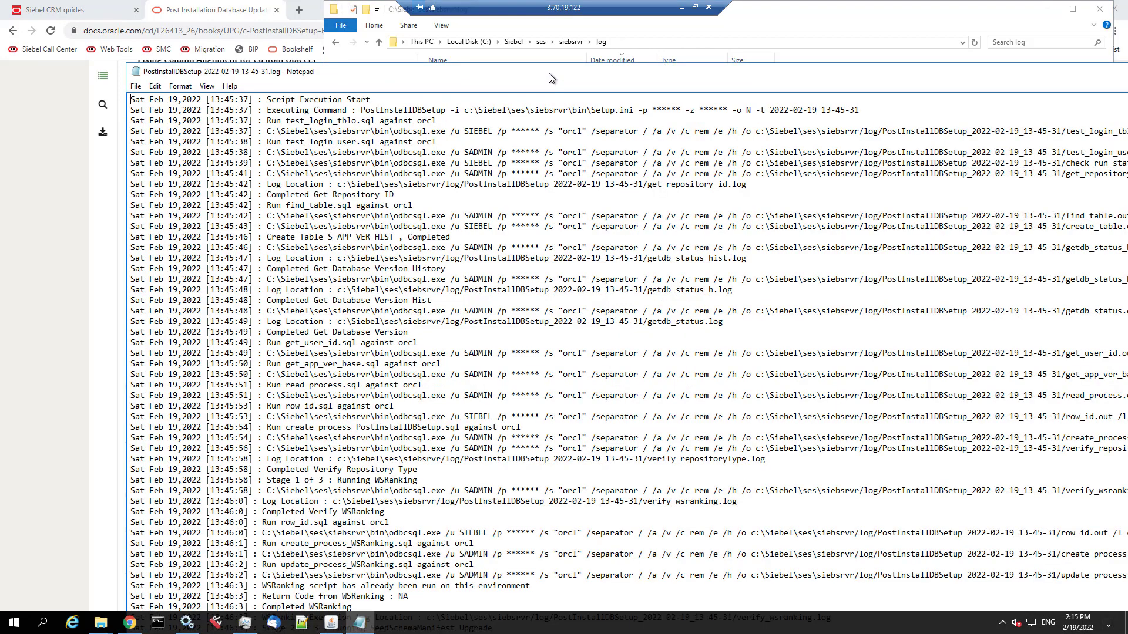
{"action": "double_click", "coordinate": [548, 72]}
{"action": "scroll", "coordinate": [517, 294], "scroll_direction": "down", "scroll_amount": 15}
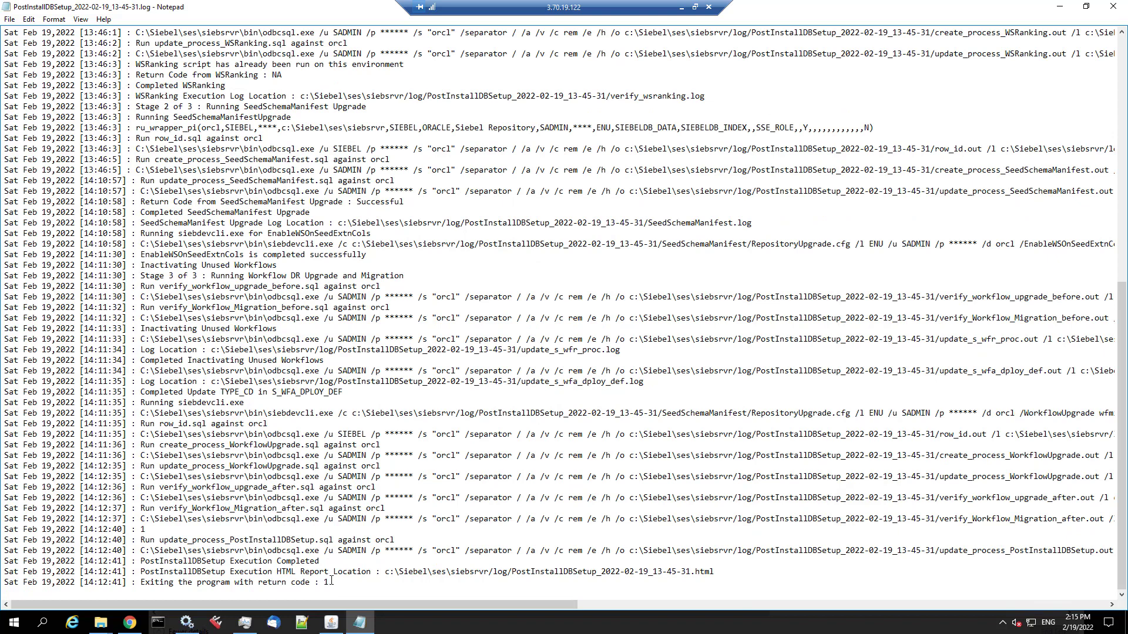
{"action": "left_click_drag", "start_coordinate": [332, 582], "coordinate": [136, 582]}
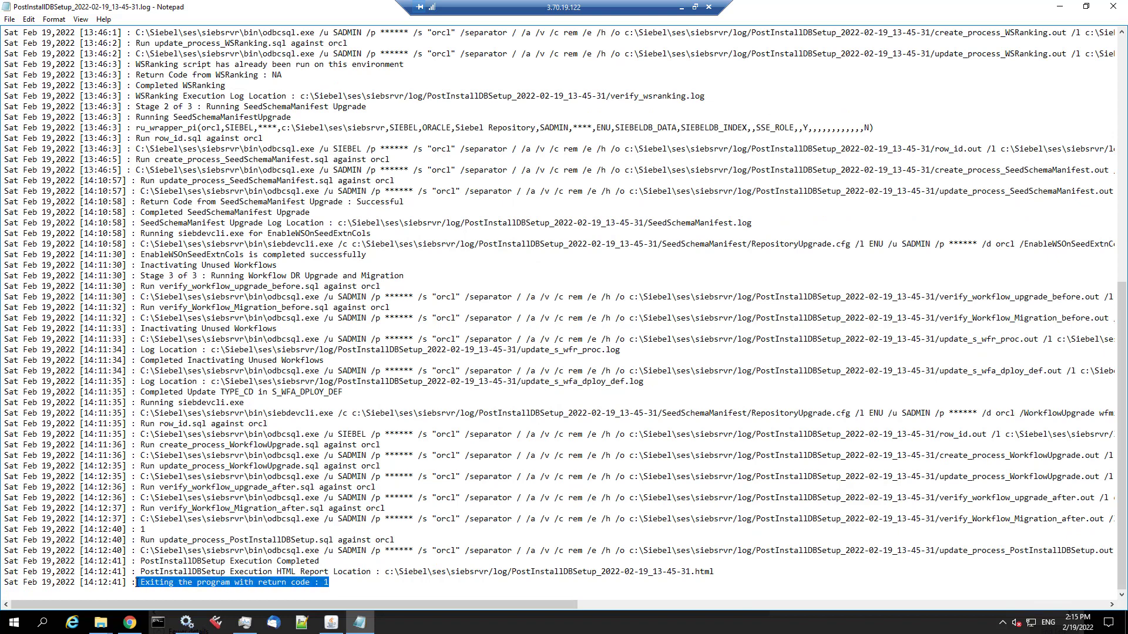
- Highlight exit code 1's descriptions and its execution Completed message in the exit codes table
{"action": "left_click", "coordinate": [129, 623]}
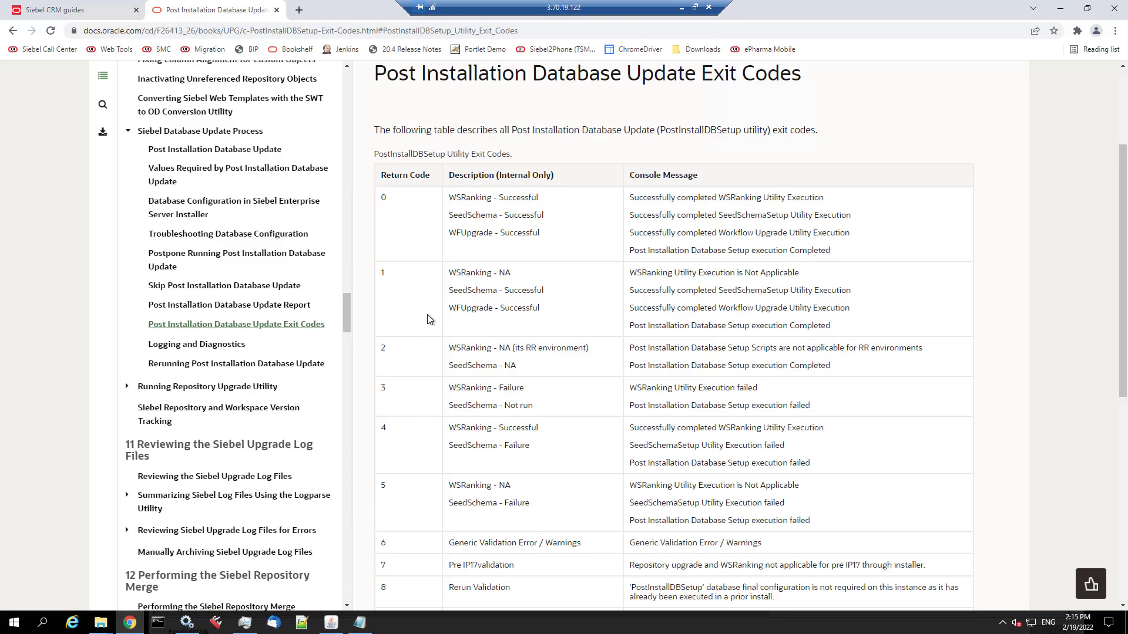
{"action": "left_click_drag", "start_coordinate": [454, 273], "coordinate": [549, 295]}
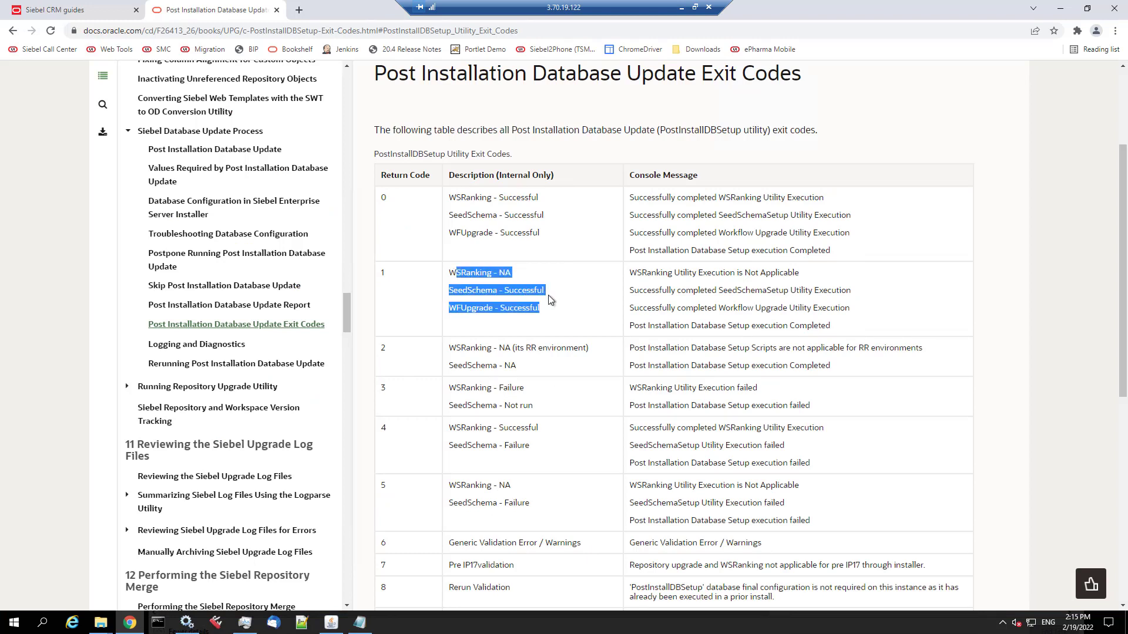
{"action": "double_click", "coordinate": [634, 326]}
{"action": "left_click_drag", "start_coordinate": [713, 318], "coordinate": [787, 320]}
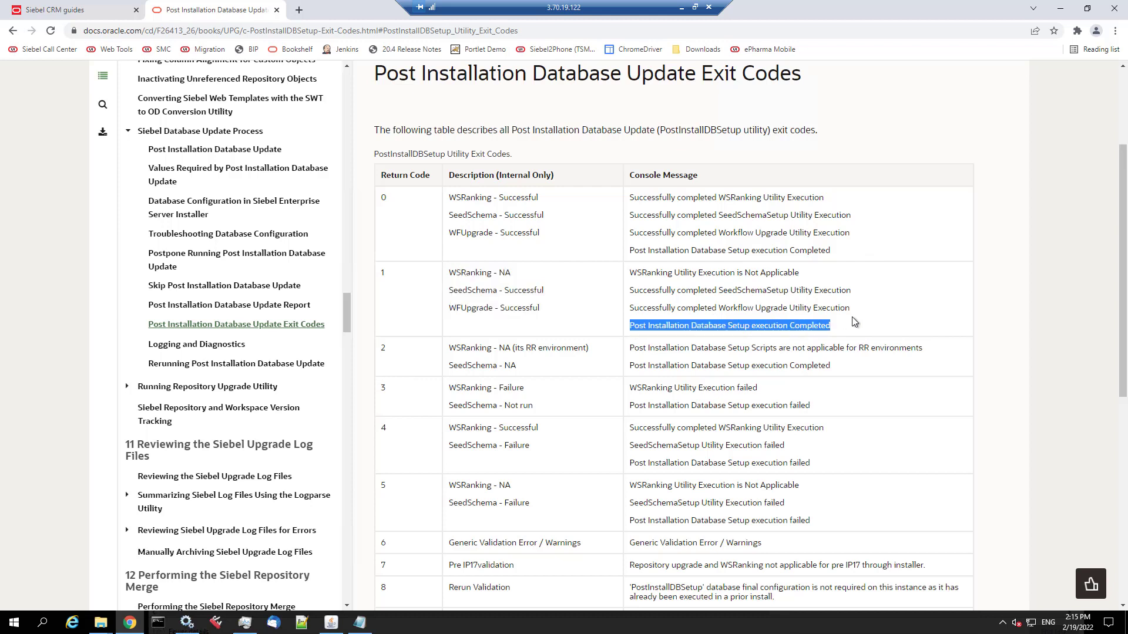
- Open the PostInstallDBSetup_2022-02-19_13-45-31.html report from the siebsrvr log folder
{"action": "left_click", "coordinate": [101, 623]}
{"action": "left_click", "coordinate": [165, 590]}
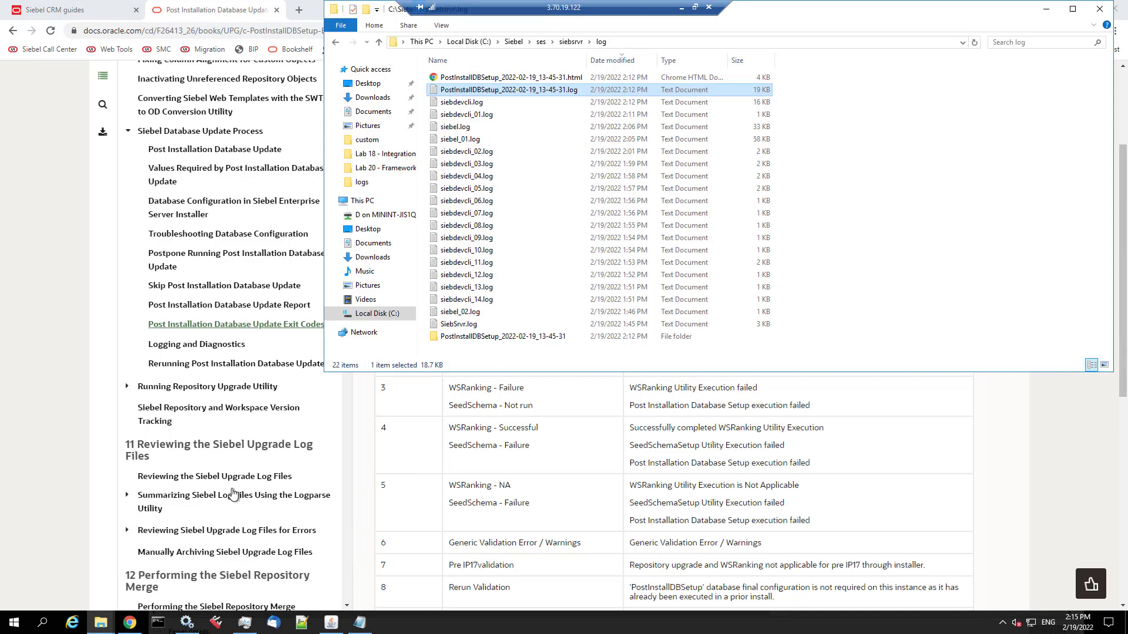
{"action": "left_click", "coordinate": [453, 78]}
{"action": "double_click", "coordinate": [453, 78]}
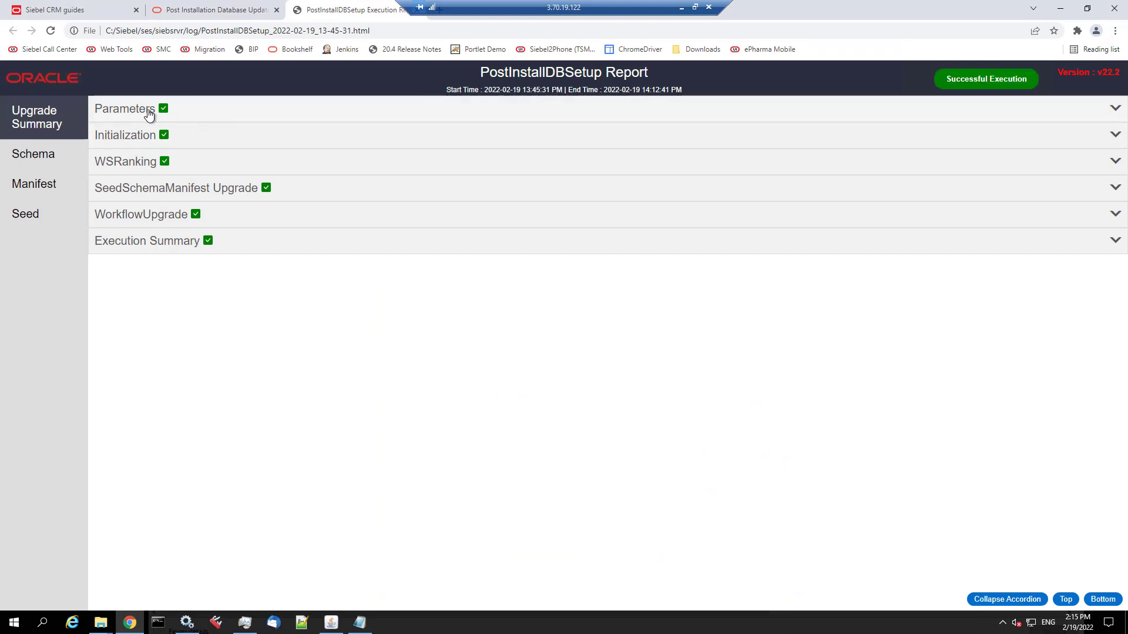
- Review Parameters, Initialization and WSRanking, then show SeedSchemaManifest Upgrade's Schema steps
{"action": "left_click", "coordinate": [141, 112]}
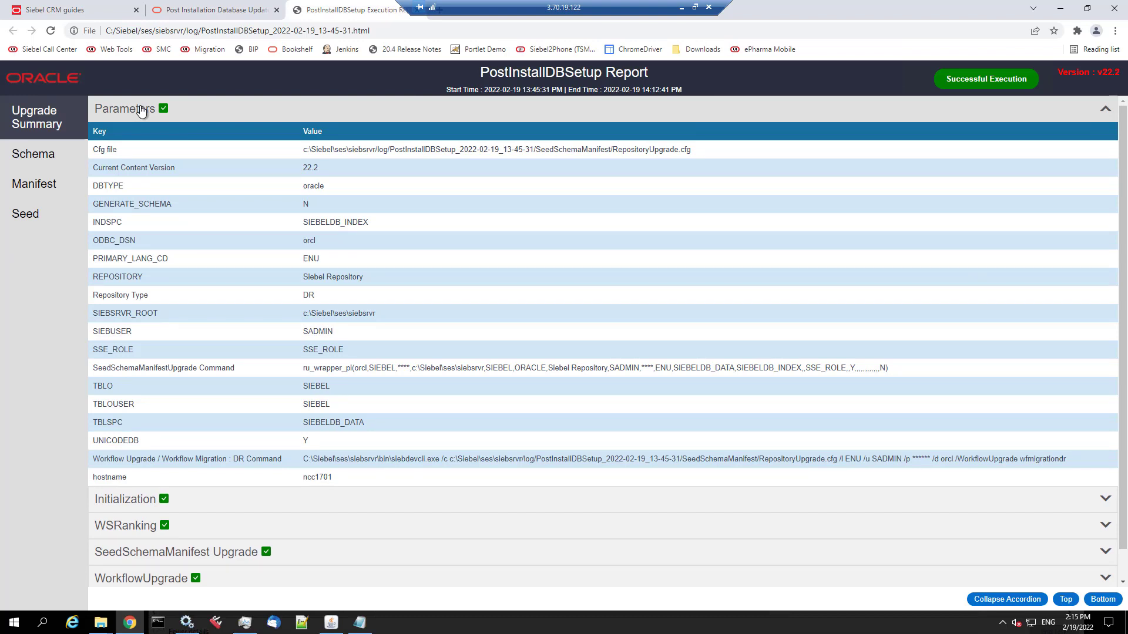
{"action": "left_click", "coordinate": [141, 112]}
{"action": "left_click", "coordinate": [139, 134]}
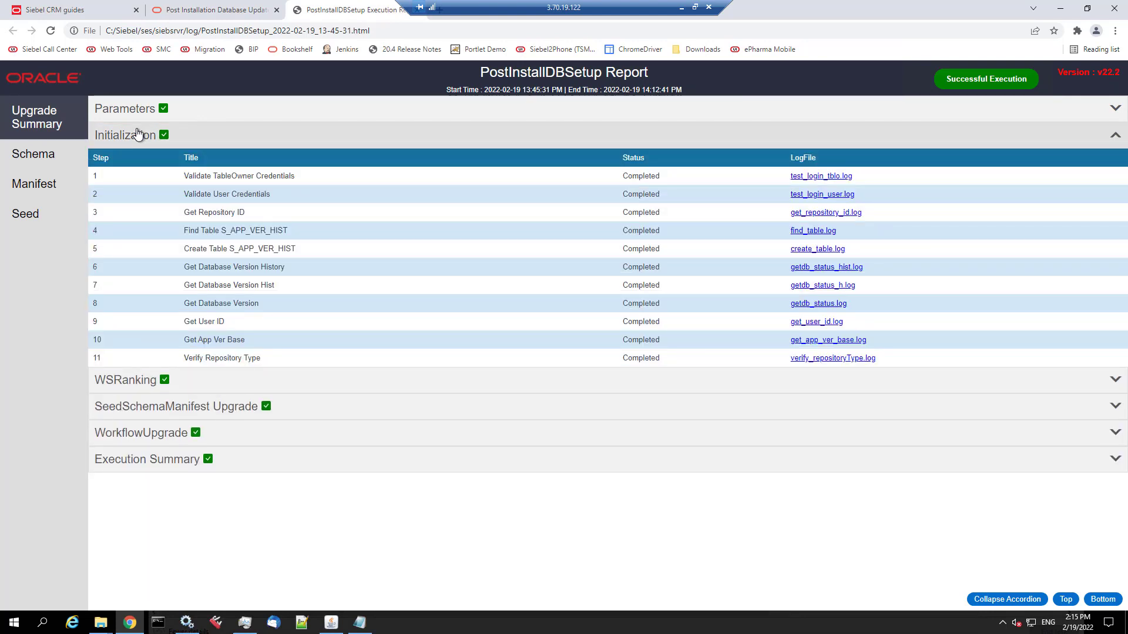
{"action": "left_click", "coordinate": [137, 134]}
{"action": "left_click", "coordinate": [132, 161]}
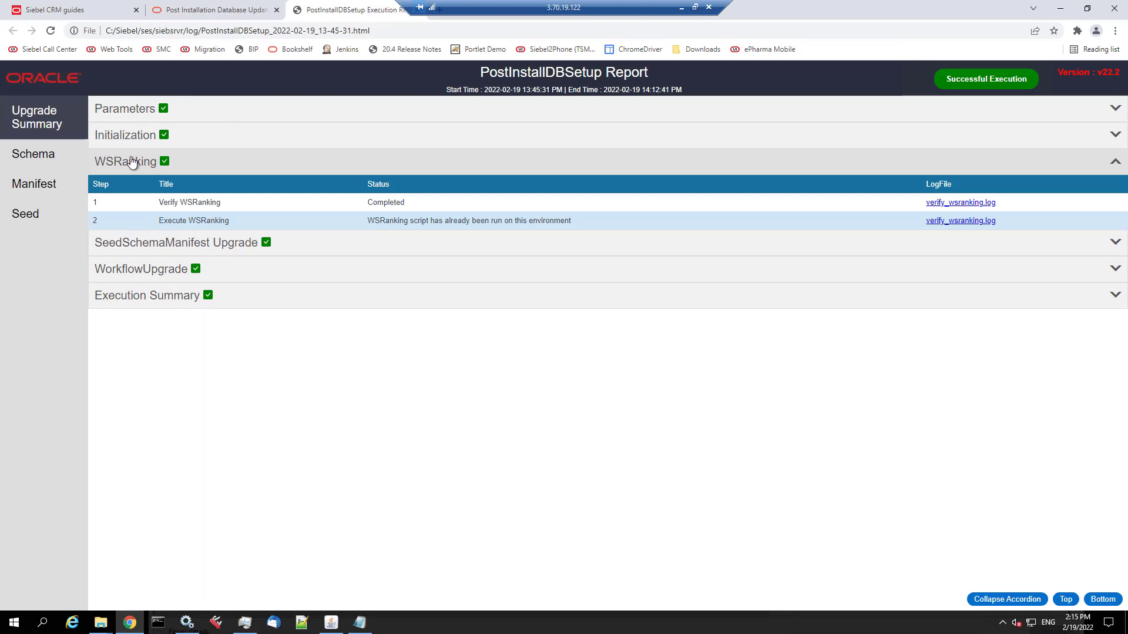
{"action": "left_click", "coordinate": [131, 248]}
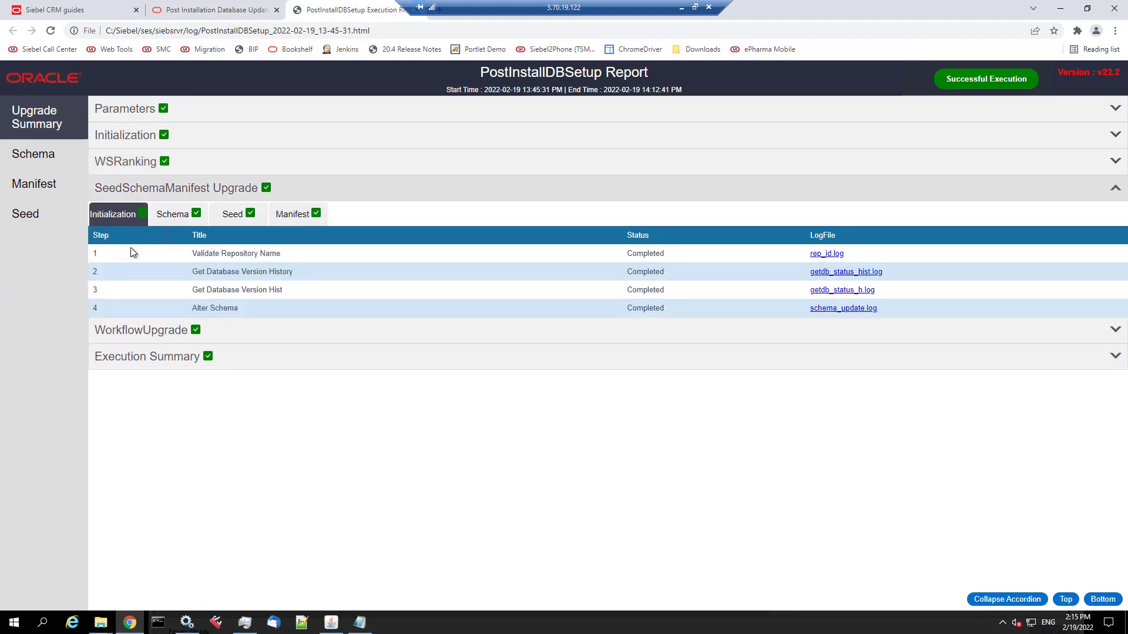
{"action": "left_click", "coordinate": [180, 216]}
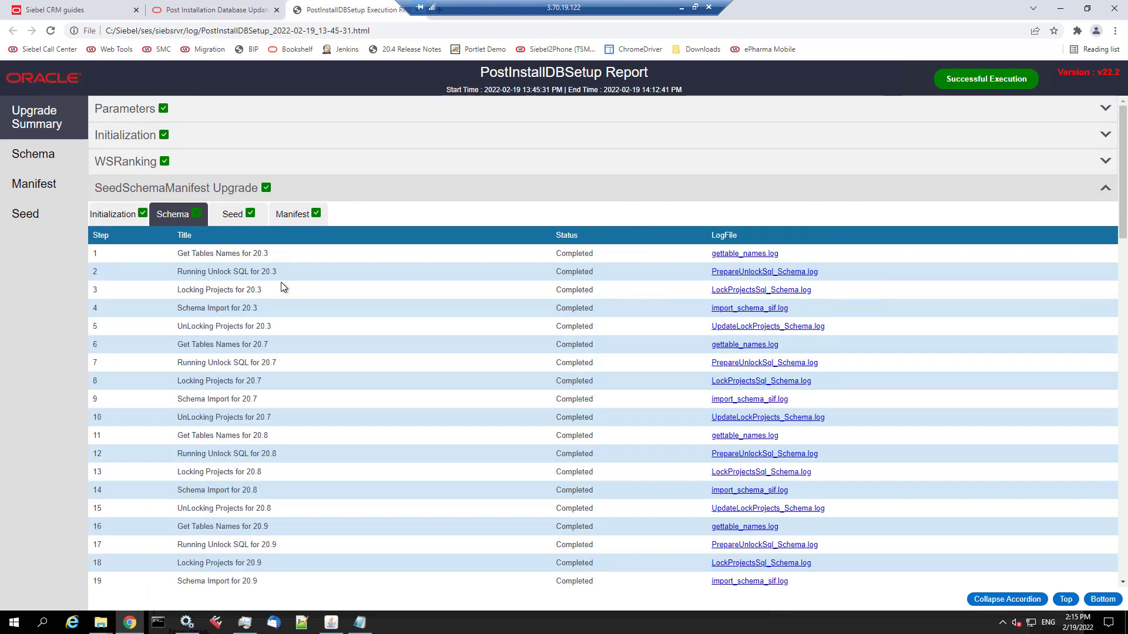
- Scroll the Schema steps, view the Seed and Manifest tabs, then collapse SeedSchemaManifest Upgrade
{"action": "scroll", "coordinate": [272, 266], "scroll_direction": "down", "scroll_amount": 6}
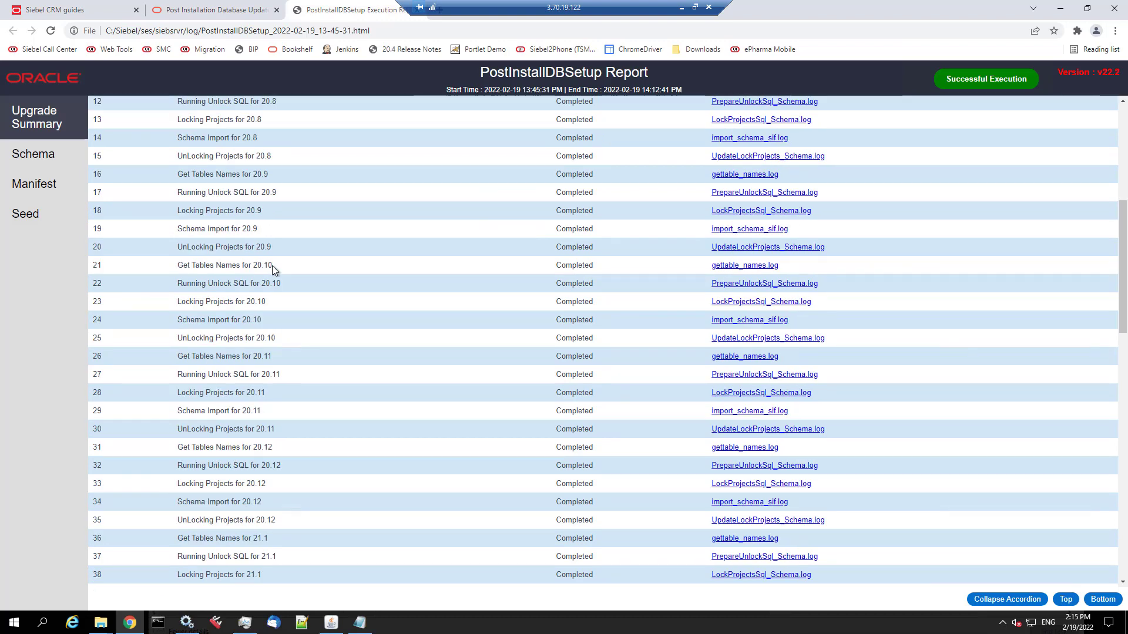
{"action": "scroll", "coordinate": [273, 266], "scroll_direction": "down", "scroll_amount": 4}
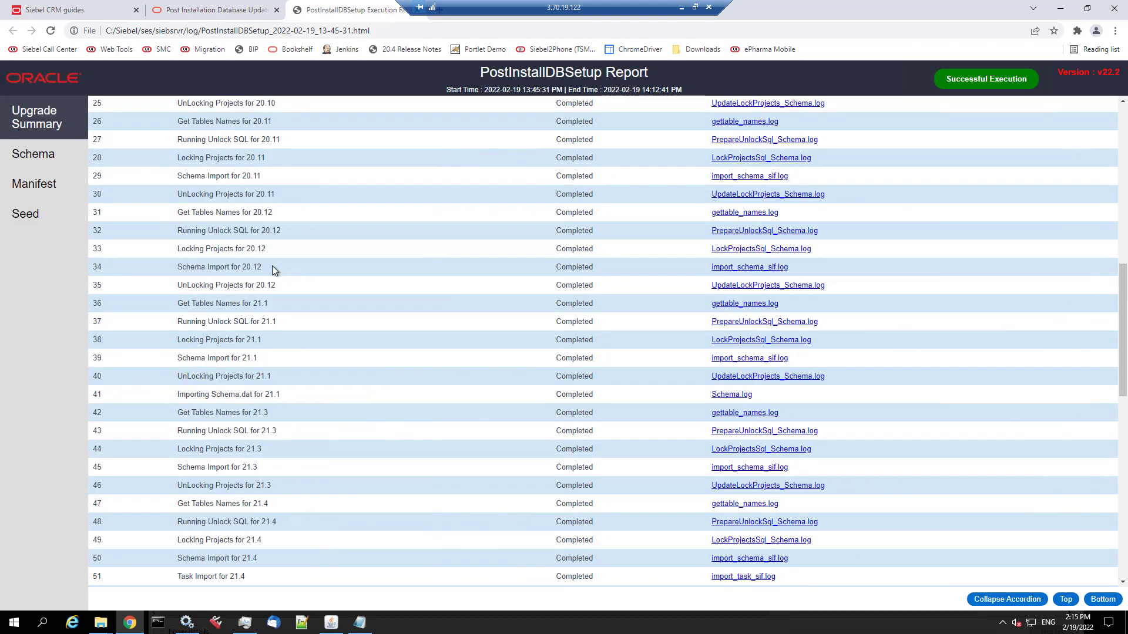
{"action": "scroll", "coordinate": [273, 270], "scroll_direction": "down", "scroll_amount": 10}
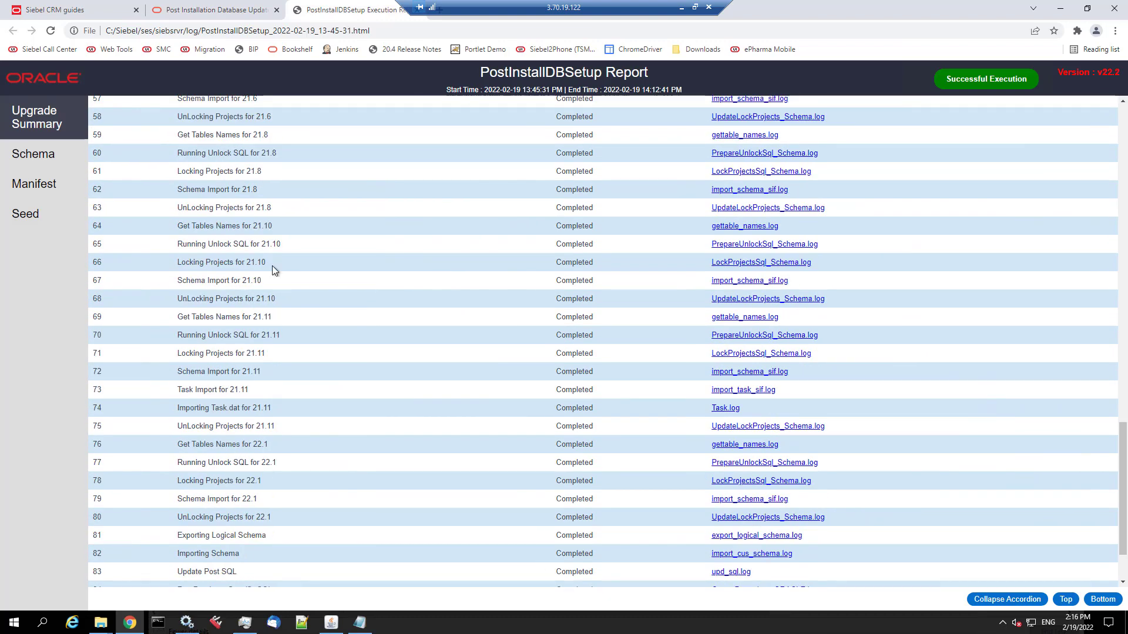
{"action": "scroll", "coordinate": [273, 265], "scroll_direction": "down", "scroll_amount": 2}
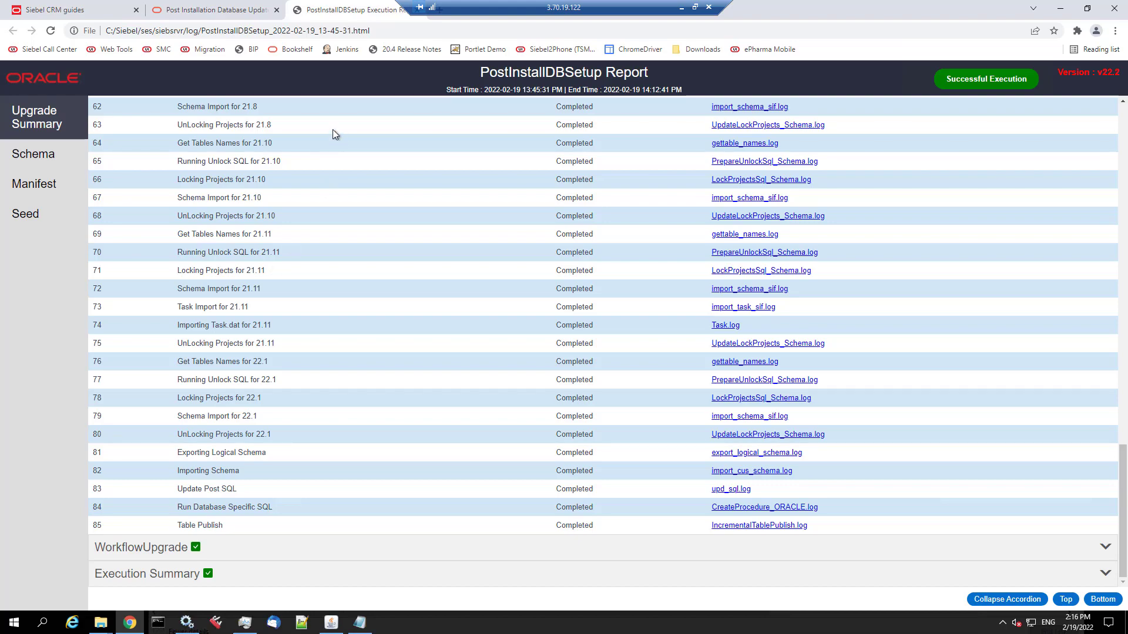
{"action": "scroll", "coordinate": [306, 175], "scroll_direction": "up", "scroll_amount": 20}
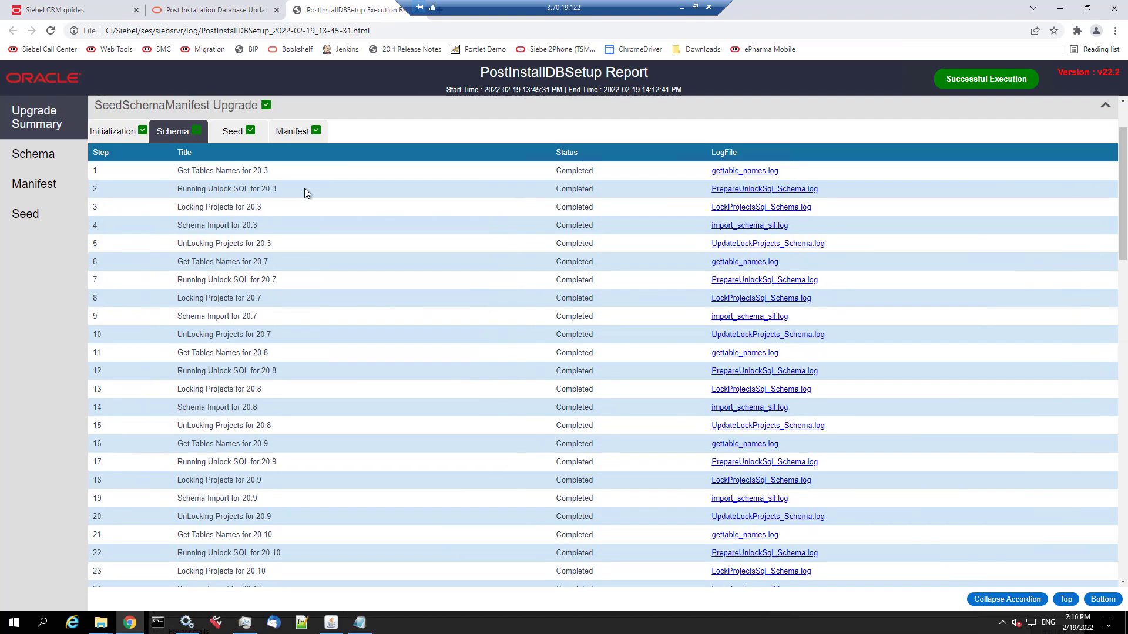
{"action": "scroll", "coordinate": [304, 188], "scroll_direction": "up", "scroll_amount": 2}
{"action": "left_click", "coordinate": [238, 215]}
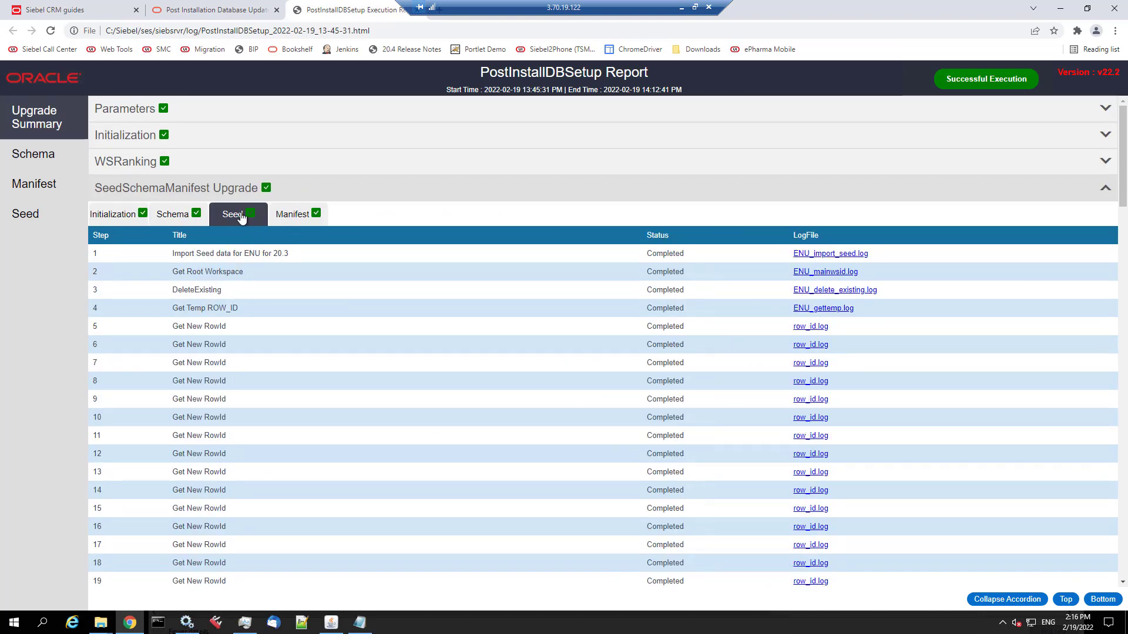
{"action": "left_click", "coordinate": [309, 219]}
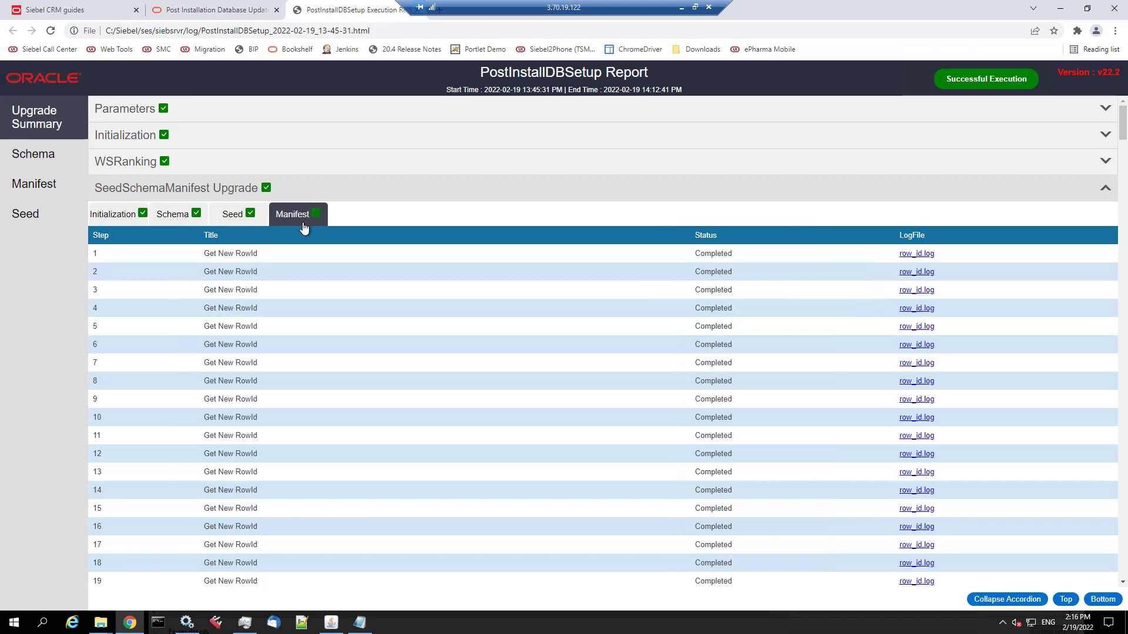
{"action": "left_click", "coordinate": [126, 190]}
- Expand WorkflowUpgrade, noting S_WFA_DPLOY_DEF in step 4, then open the Execution Summary
{"action": "left_click", "coordinate": [120, 218]}
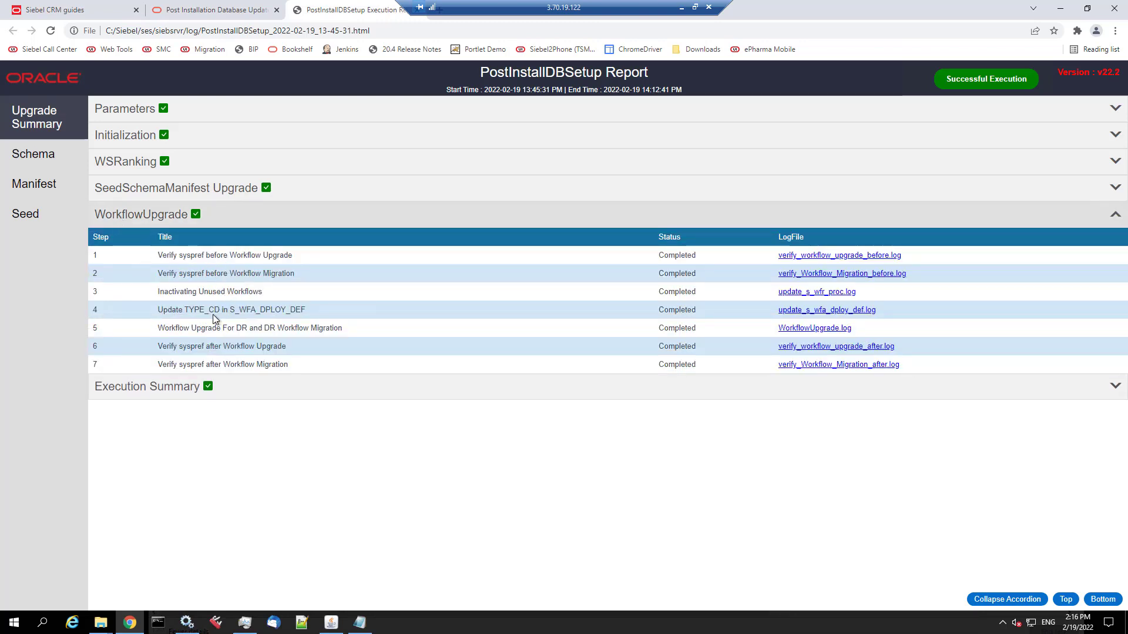
{"action": "left_click_drag", "start_coordinate": [214, 311], "coordinate": [303, 310]}
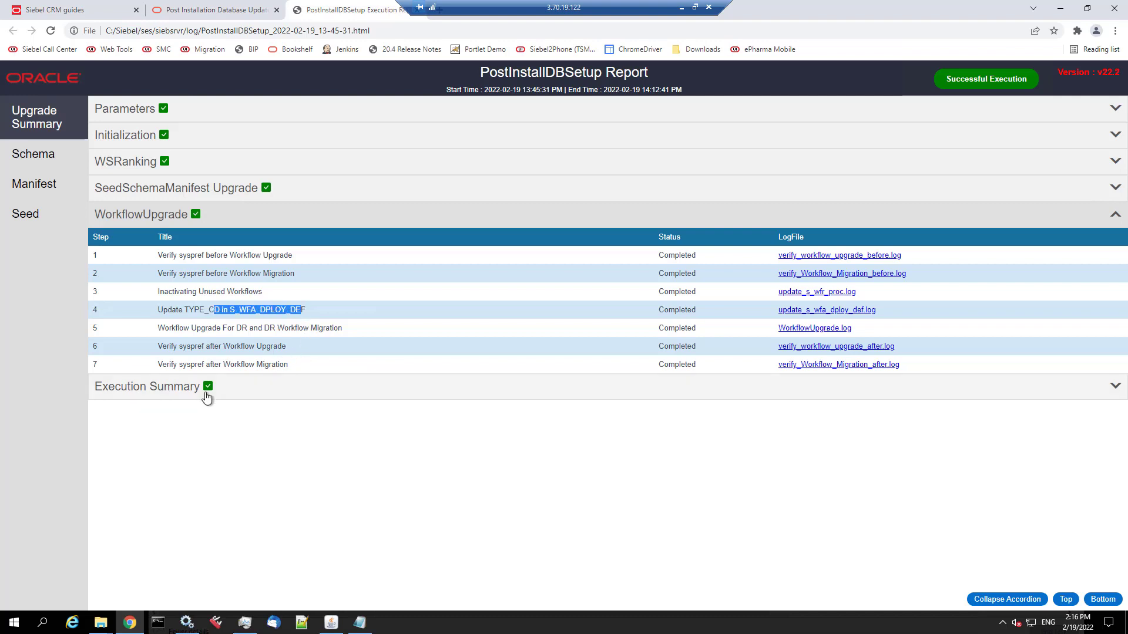
{"action": "left_click", "coordinate": [167, 395]}
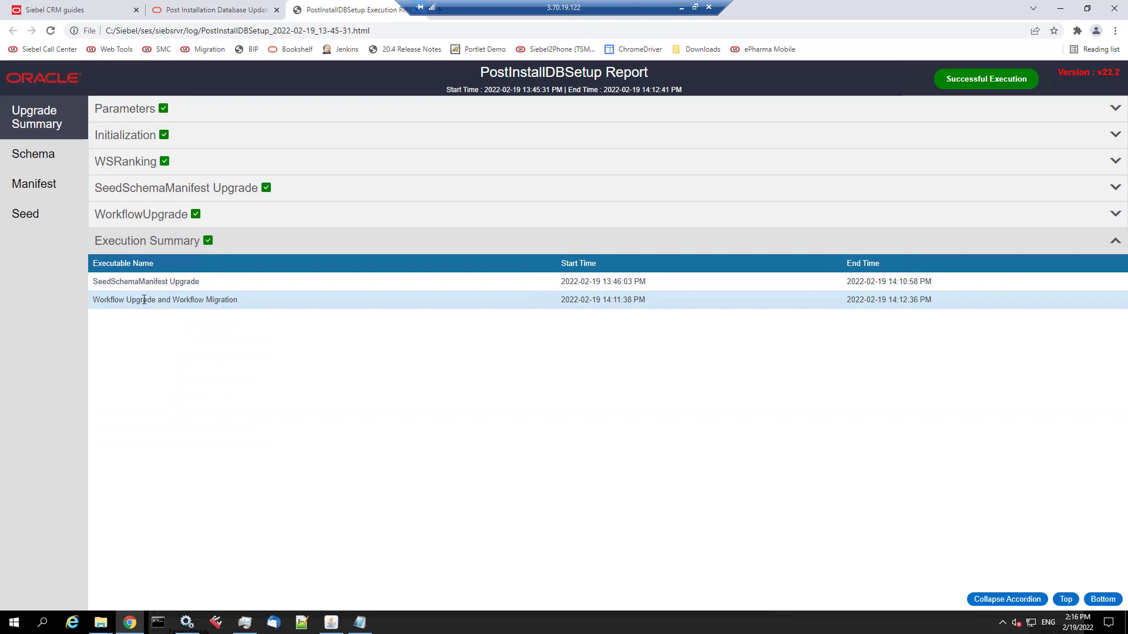
- Scroll the Schema column changes, picking out REP_VER_NUM, then view the Manifest changes
{"action": "left_click", "coordinate": [57, 157]}
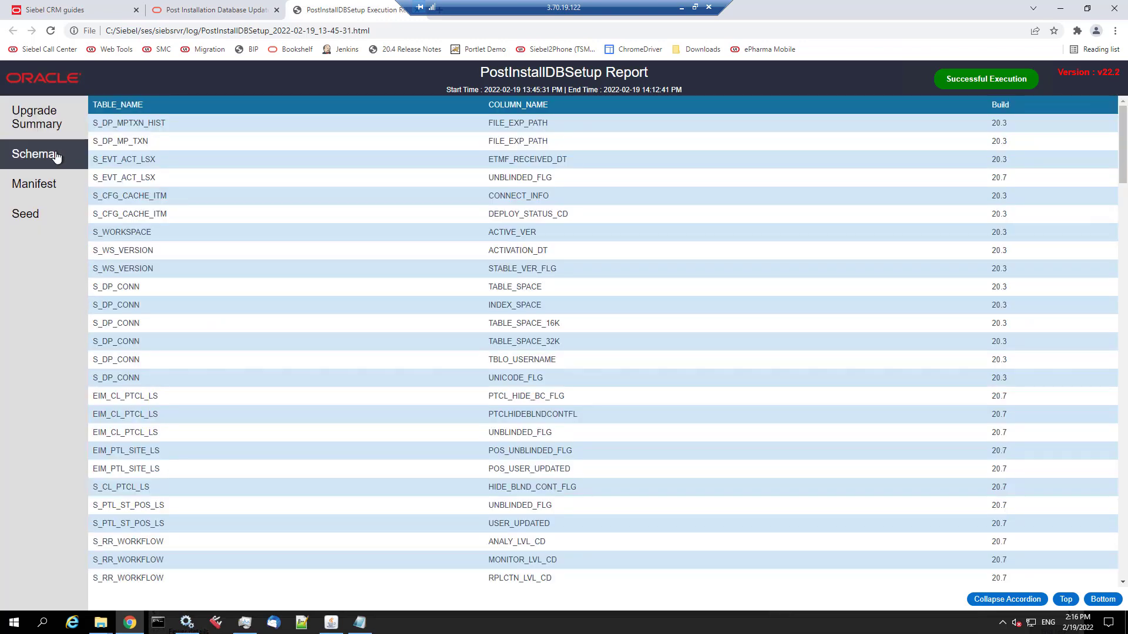
{"action": "scroll", "coordinate": [521, 248], "scroll_direction": "down", "scroll_amount": 12}
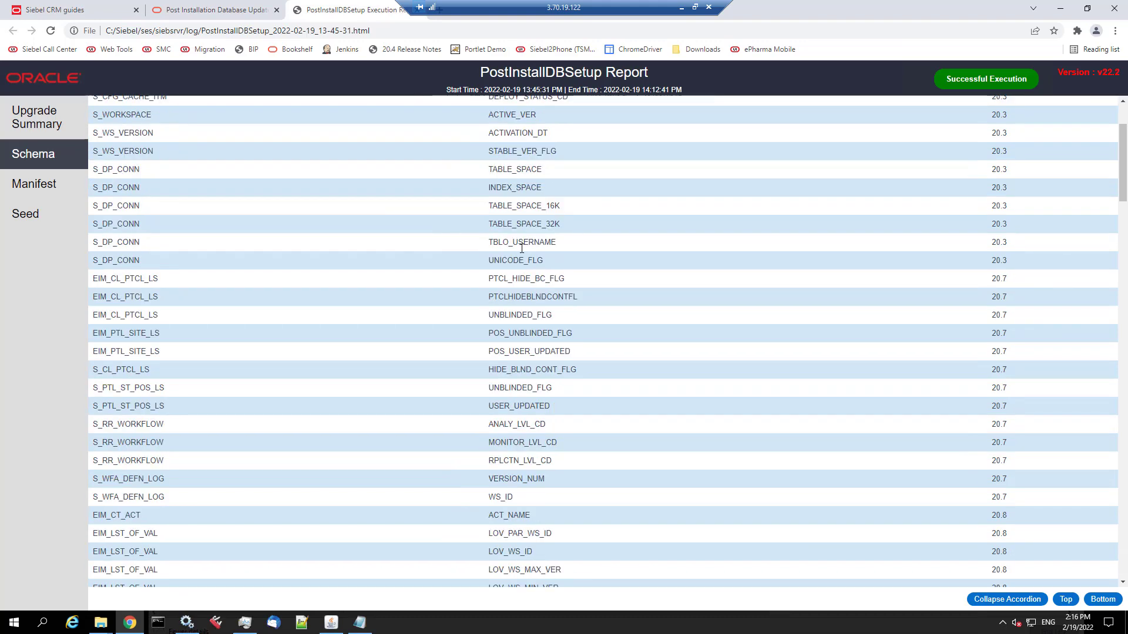
{"action": "scroll", "coordinate": [522, 249], "scroll_direction": "down", "scroll_amount": 18}
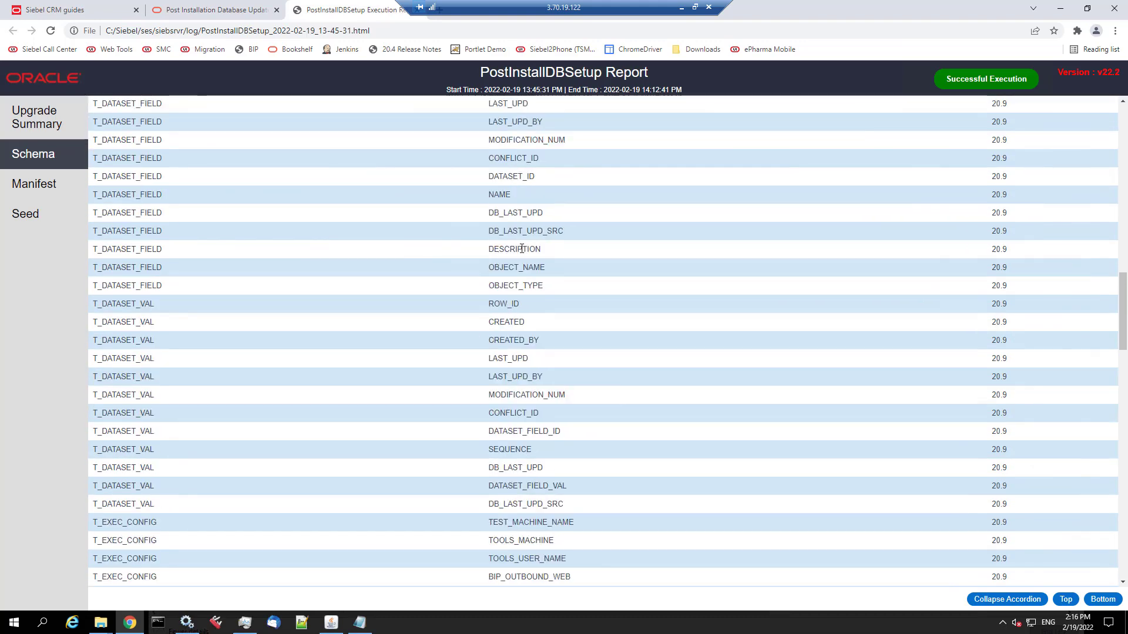
{"action": "scroll", "coordinate": [522, 248], "scroll_direction": "down", "scroll_amount": 20}
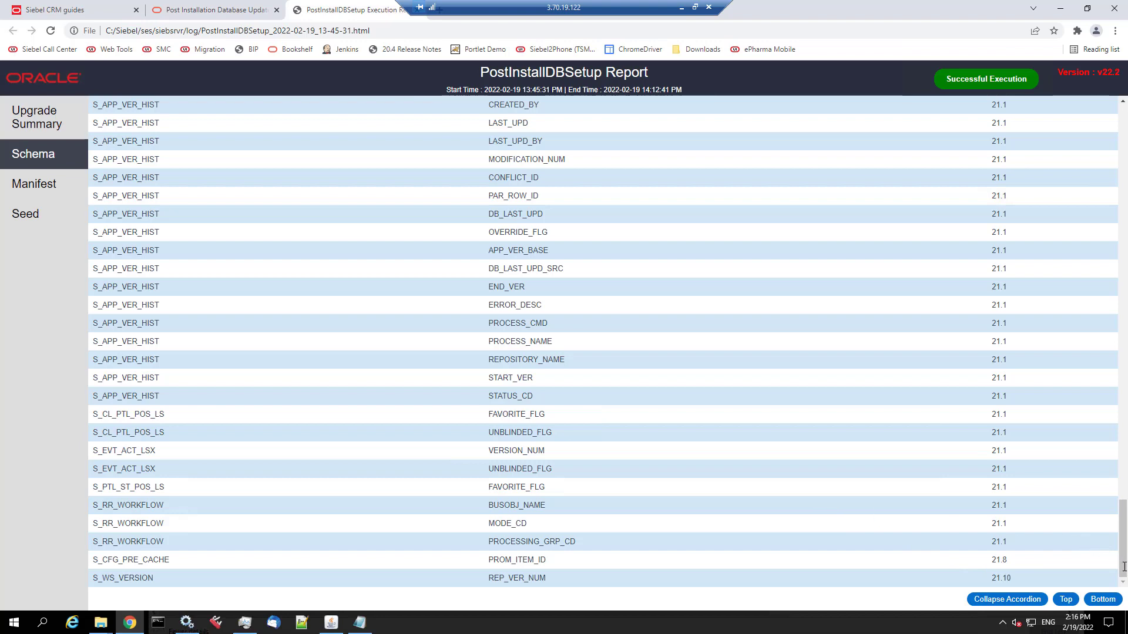
{"action": "double_click", "coordinate": [534, 581]}
{"action": "left_click", "coordinate": [27, 183]}
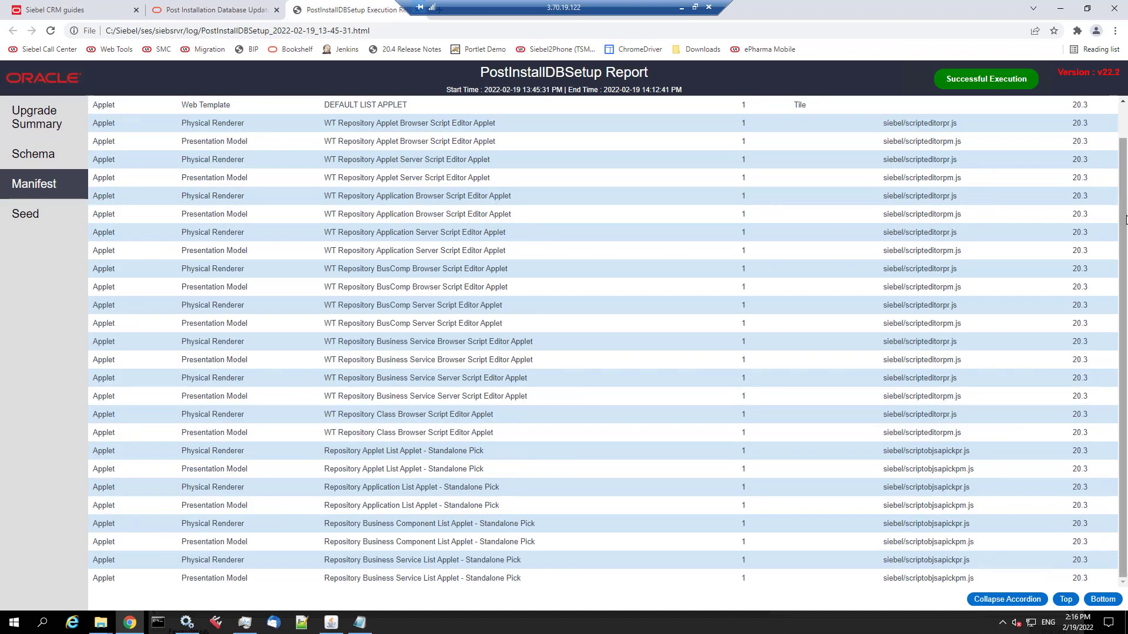
{"action": "left_click_drag", "start_coordinate": [1125, 207], "coordinate": [1126, 294]}
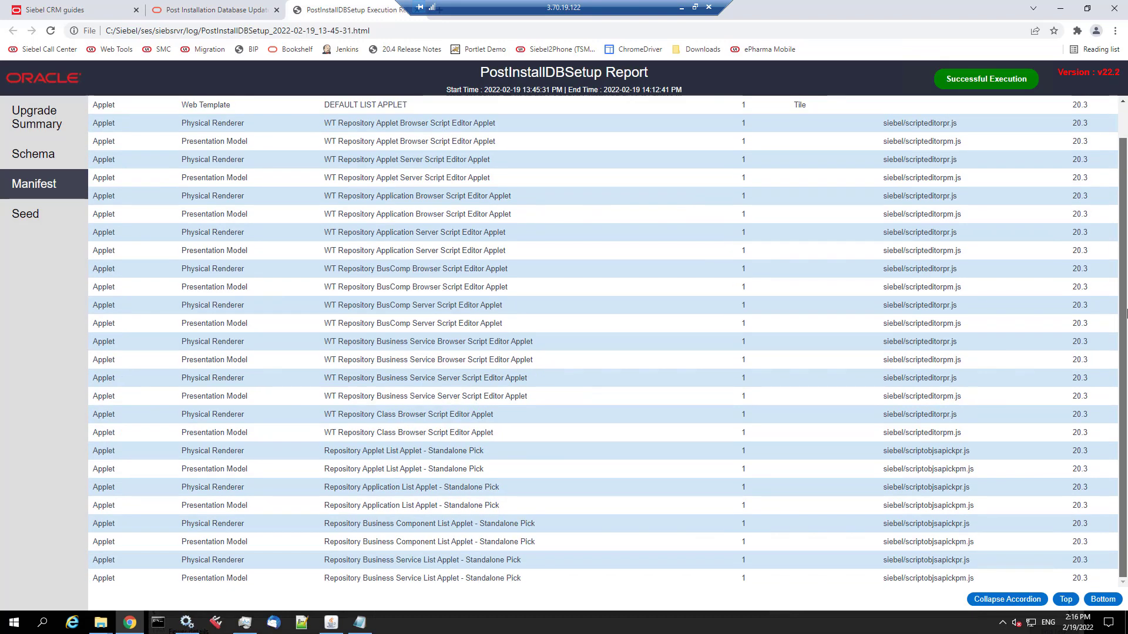
- Show the Seed data, opening the S_APP_VIEW and S_SYS_PREF seed rows
{"action": "left_click", "coordinate": [29, 219]}
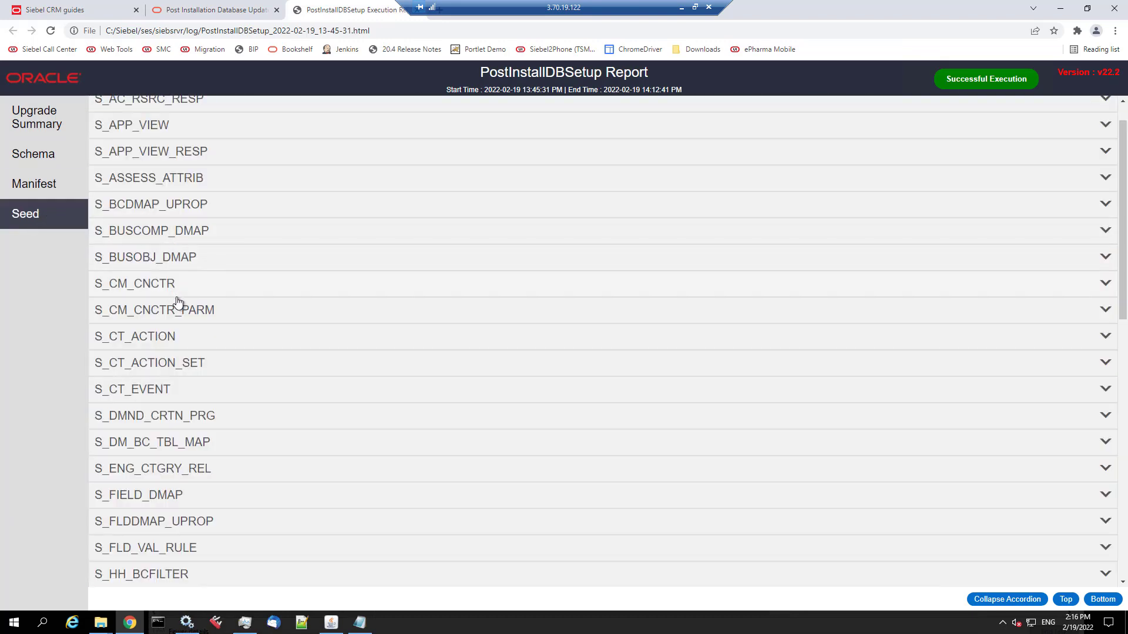
{"action": "scroll", "coordinate": [178, 302], "scroll_direction": "up", "scroll_amount": 1}
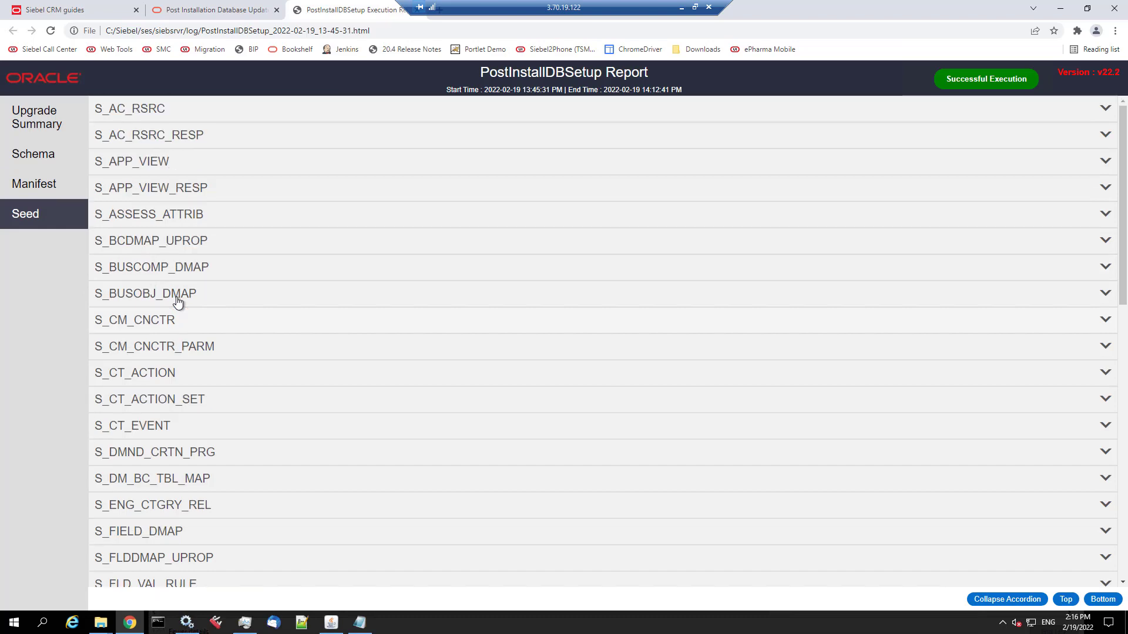
{"action": "left_click", "coordinate": [151, 165]}
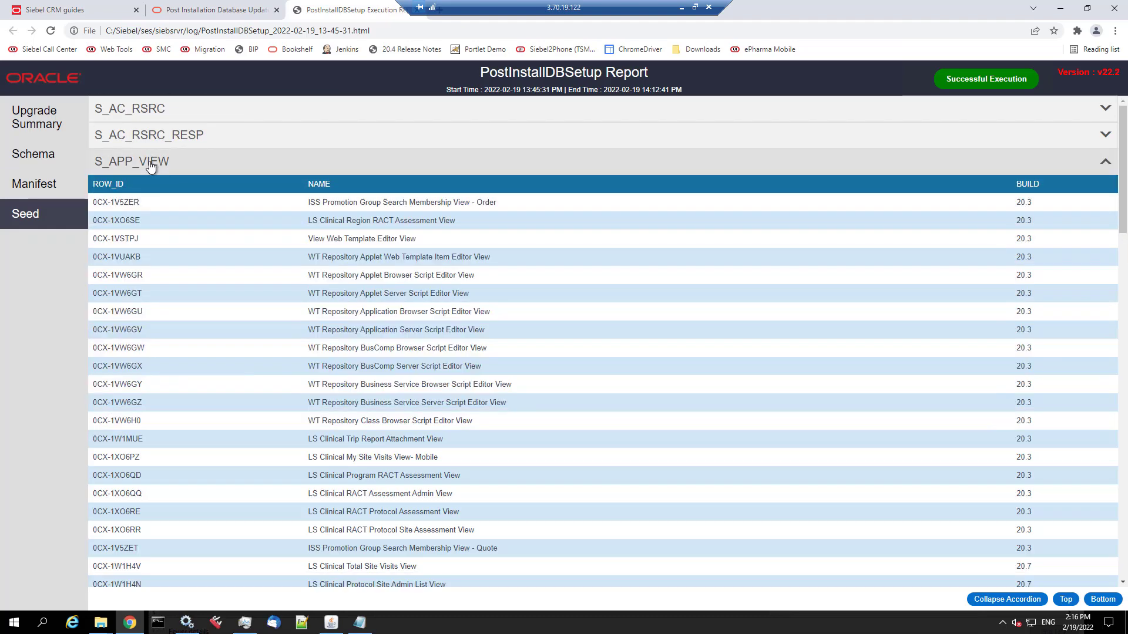
{"action": "left_click", "coordinate": [151, 164]}
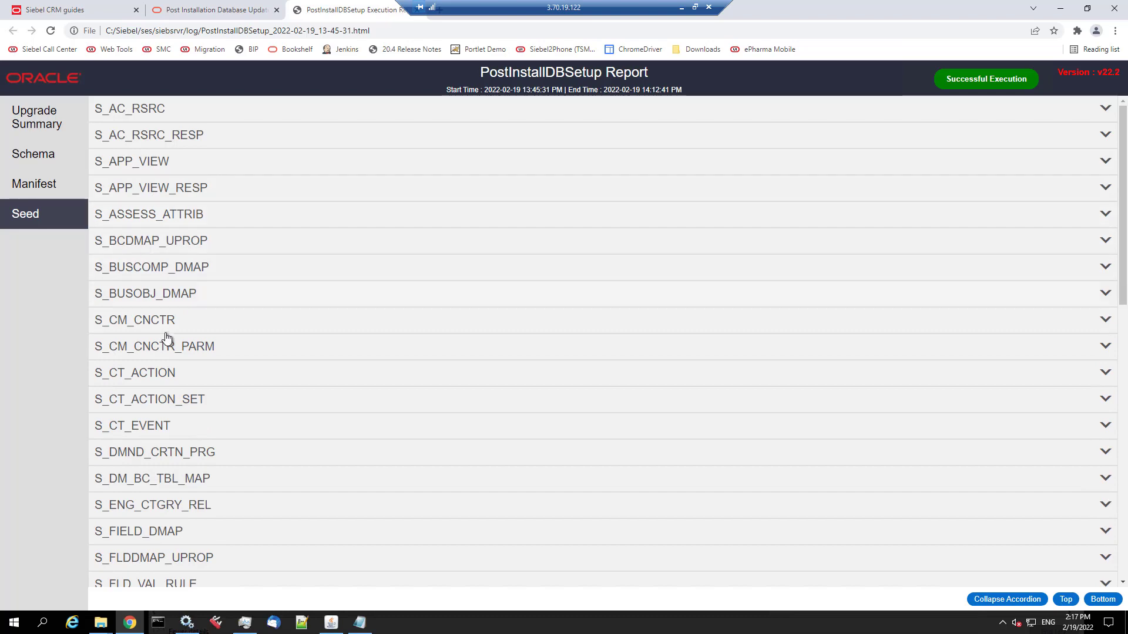
{"action": "scroll", "coordinate": [166, 338], "scroll_direction": "down", "scroll_amount": 5}
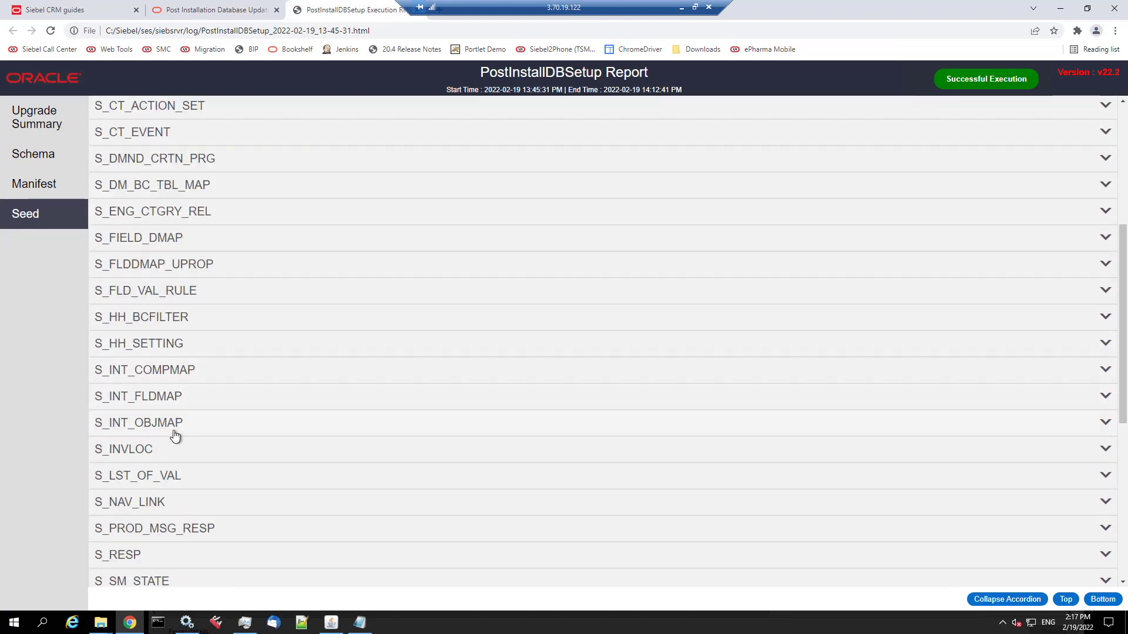
{"action": "scroll", "coordinate": [175, 436], "scroll_direction": "down", "scroll_amount": 2}
{"action": "scroll", "coordinate": [175, 440], "scroll_direction": "down", "scroll_amount": 3}
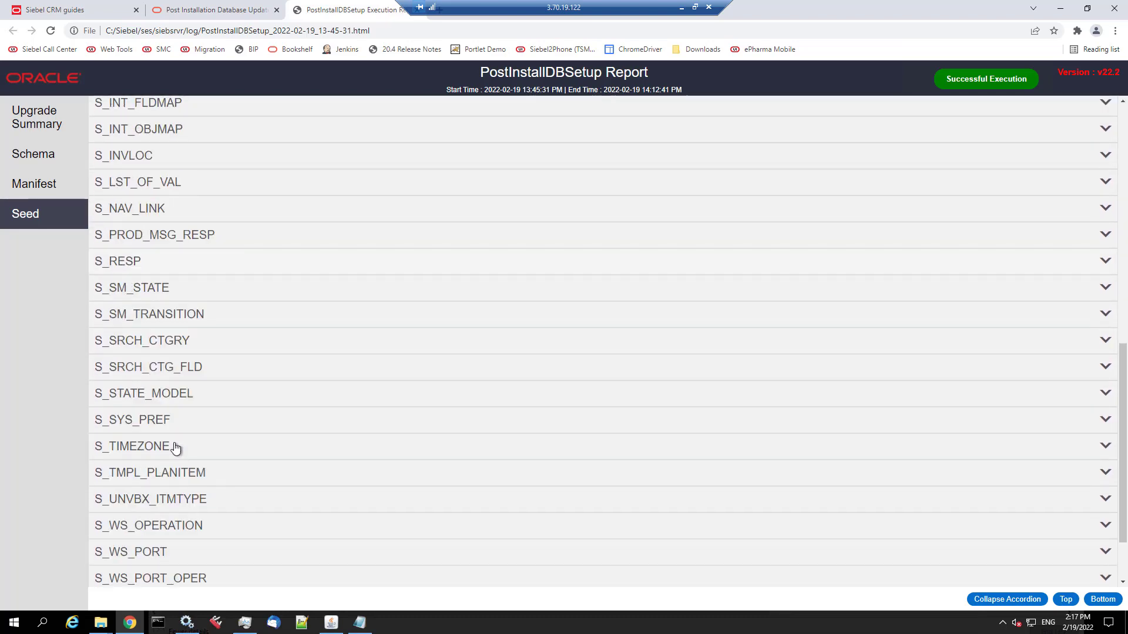
{"action": "left_click", "coordinate": [159, 421]}
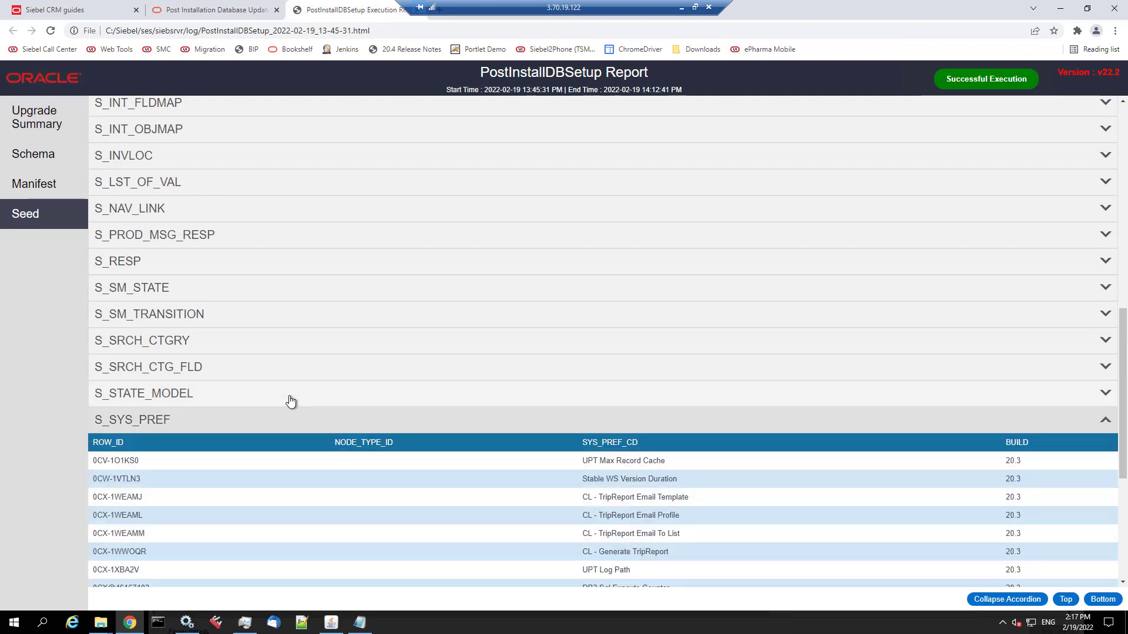
{"action": "scroll", "coordinate": [291, 402], "scroll_direction": "down", "scroll_amount": 3}
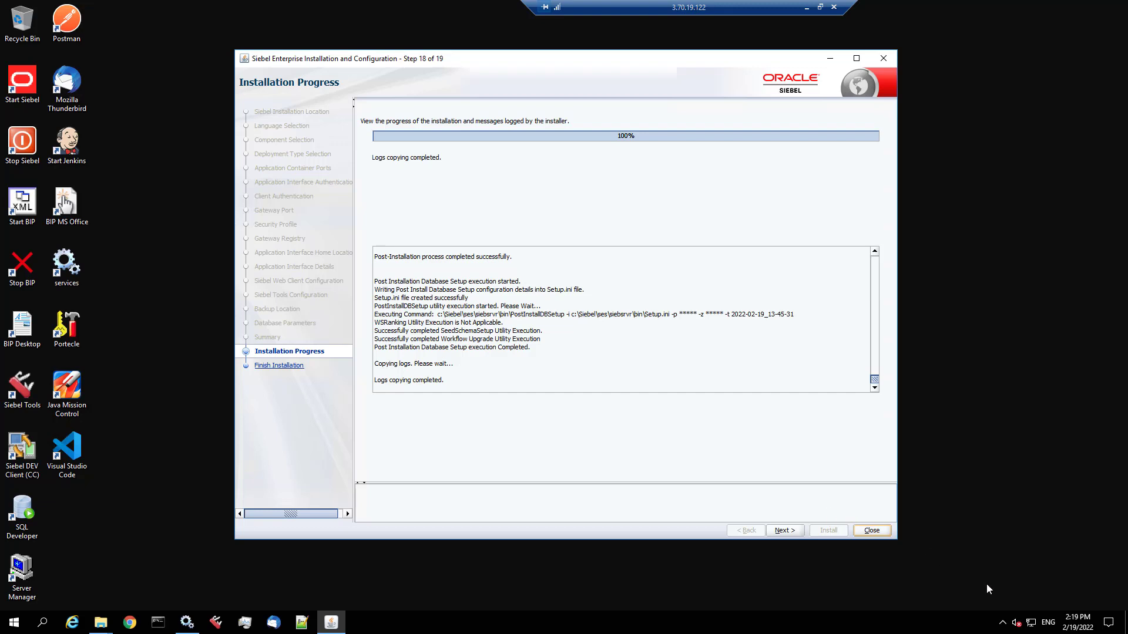
- Advance to Finish Installation, close the installer and confirm exiting
{"action": "left_click", "coordinate": [785, 530]}
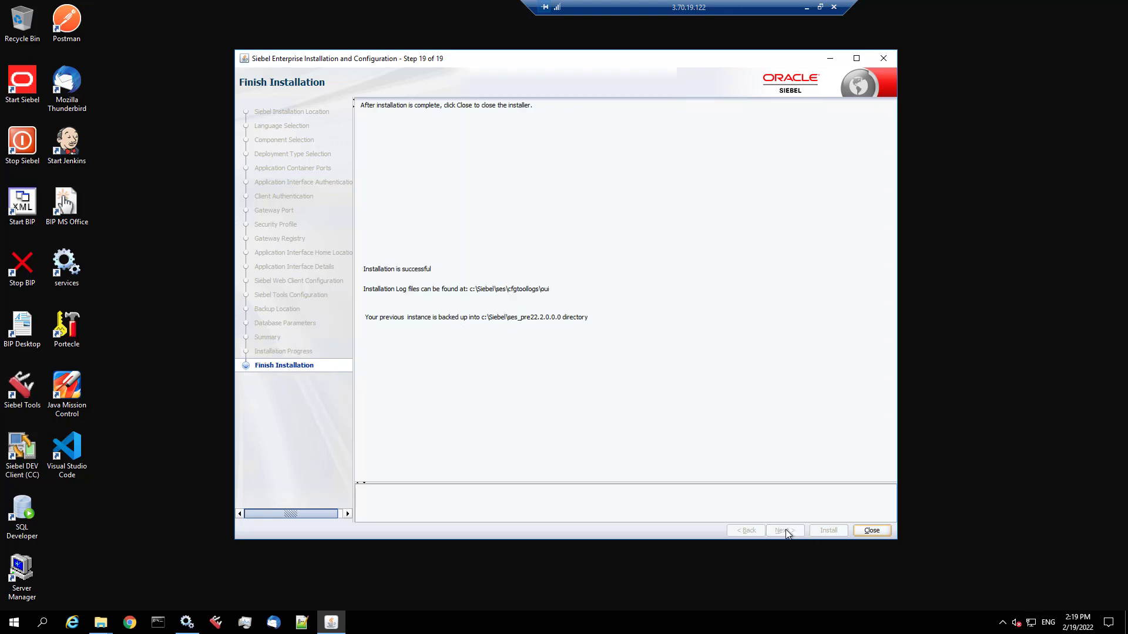
{"action": "left_click", "coordinate": [873, 530]}
{"action": "left_click", "coordinate": [589, 326]}
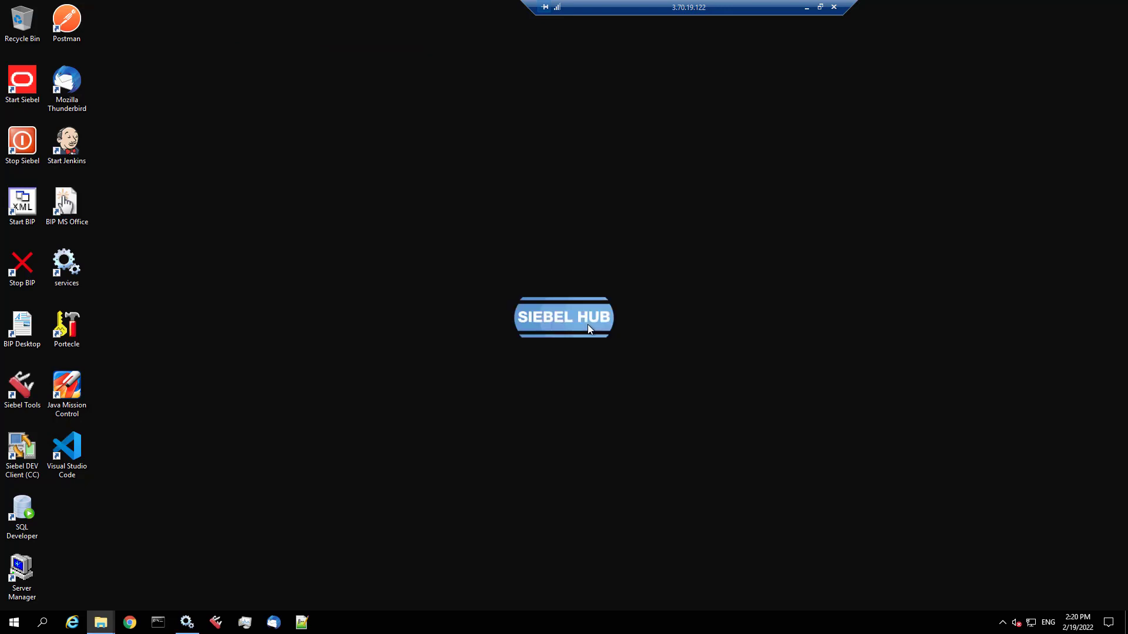
- Open registry.cfg from C:\Siebel\ses\gtwysrvr\registry\conf in Notepad
{"action": "mouse_move", "coordinate": [101, 627]}
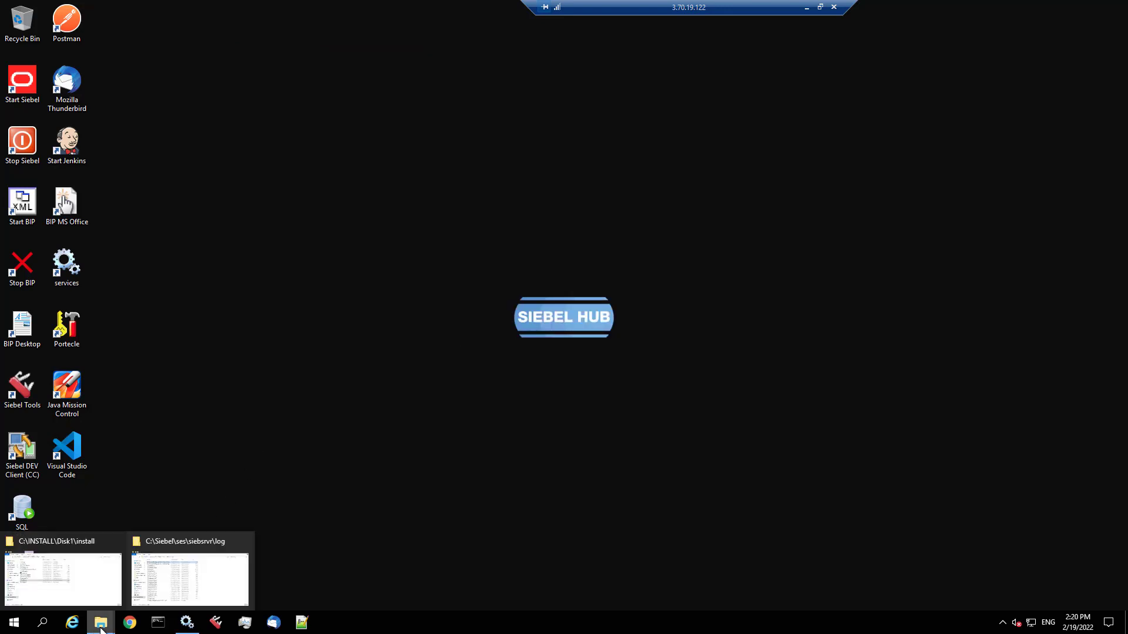
{"action": "left_click", "coordinate": [176, 580]}
{"action": "left_click", "coordinate": [539, 44]}
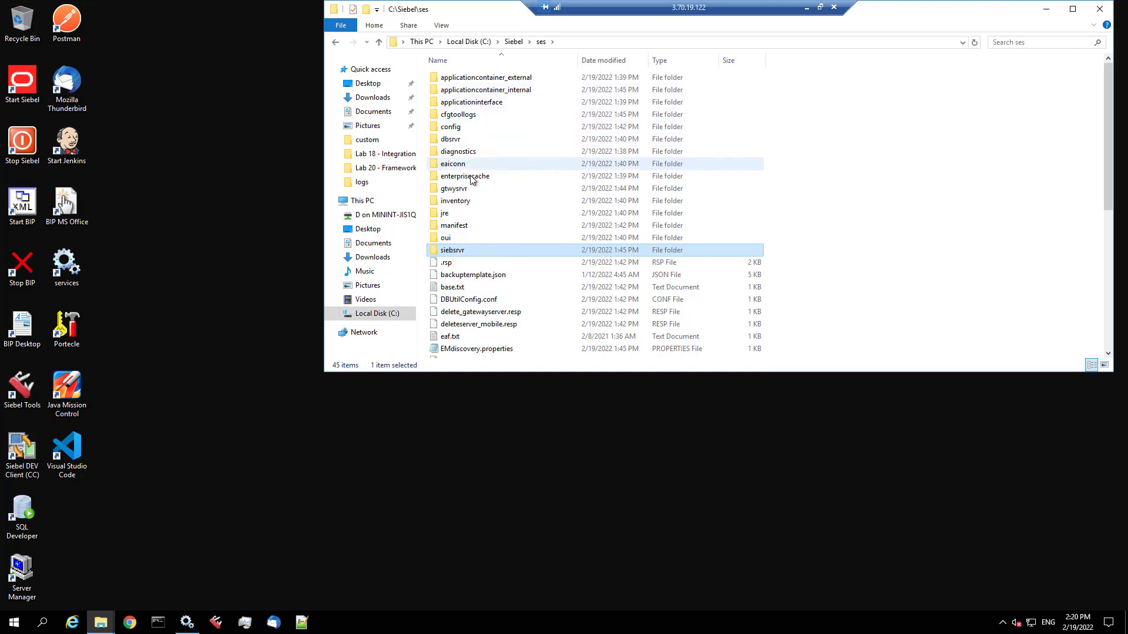
{"action": "double_click", "coordinate": [453, 192]}
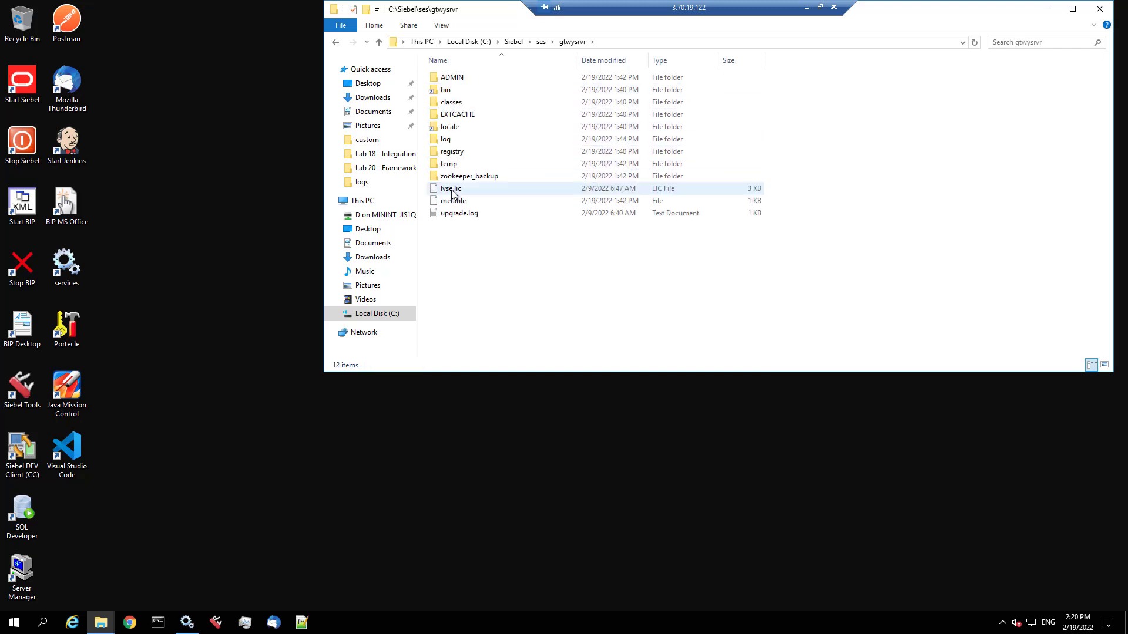
{"action": "left_click", "coordinate": [463, 178]}
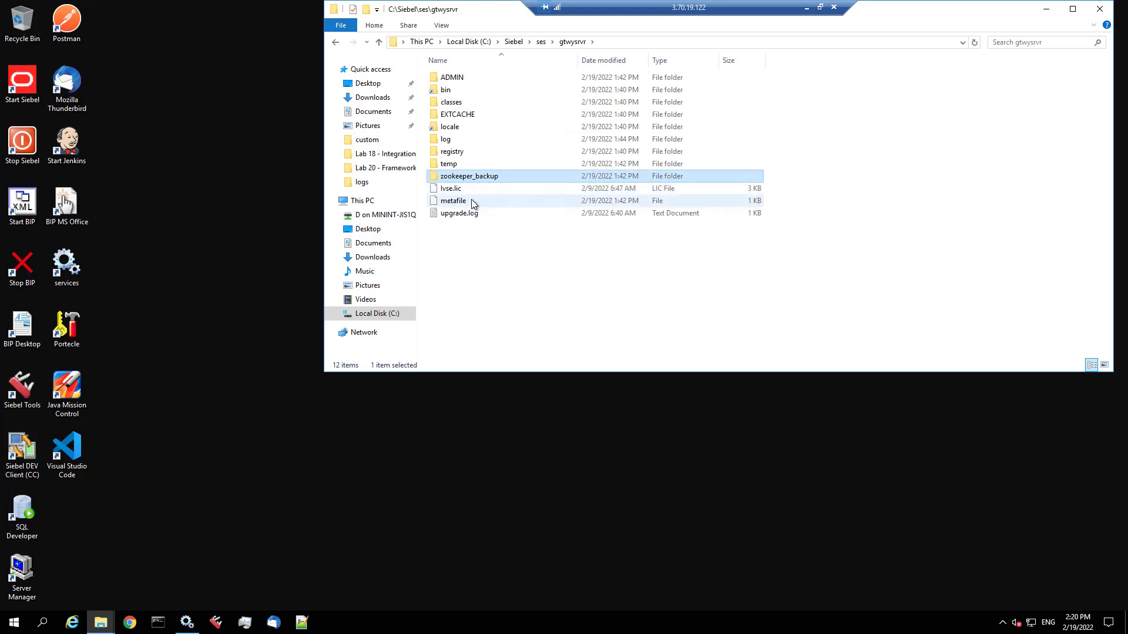
{"action": "double_click", "coordinate": [461, 152]}
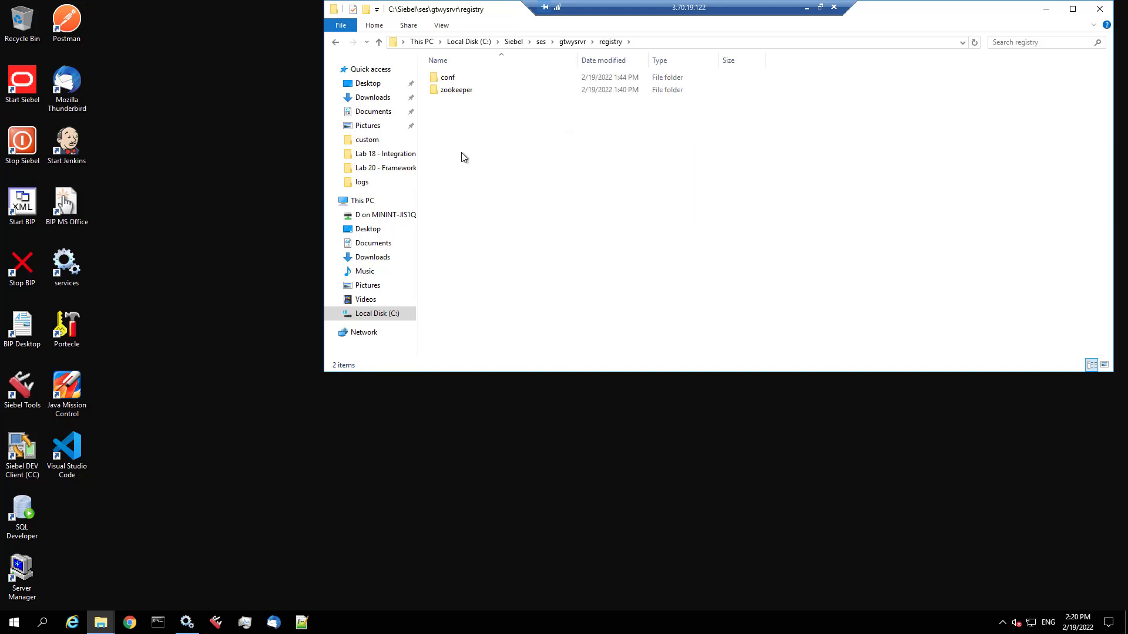
{"action": "double_click", "coordinate": [457, 77]}
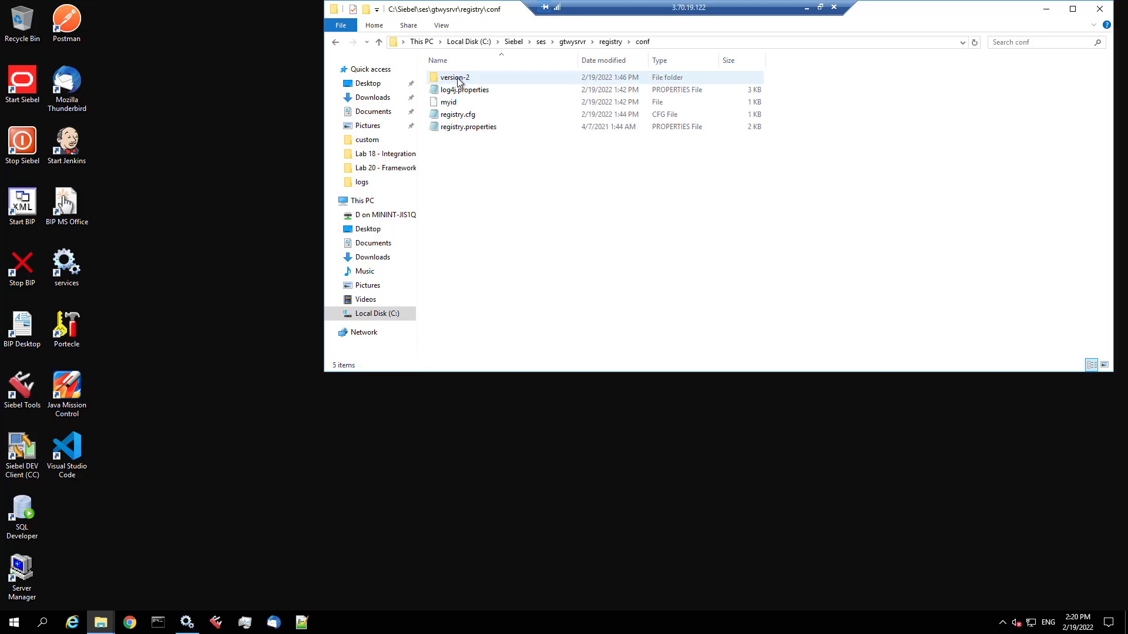
{"action": "double_click", "coordinate": [464, 115]}
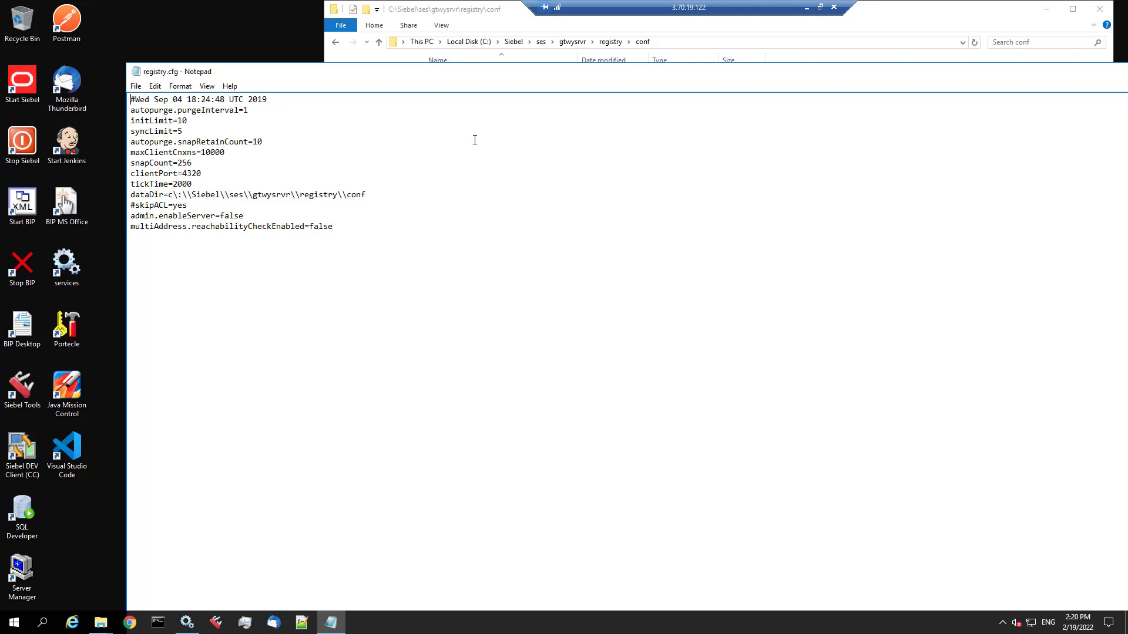
- Change snapCount from 256 to 100000 and save registry.cfg
{"action": "left_click_drag", "start_coordinate": [178, 163], "coordinate": [200, 162]}
{"action": "type", "text": "100000"}
{"action": "double_click", "coordinate": [133, 70]}
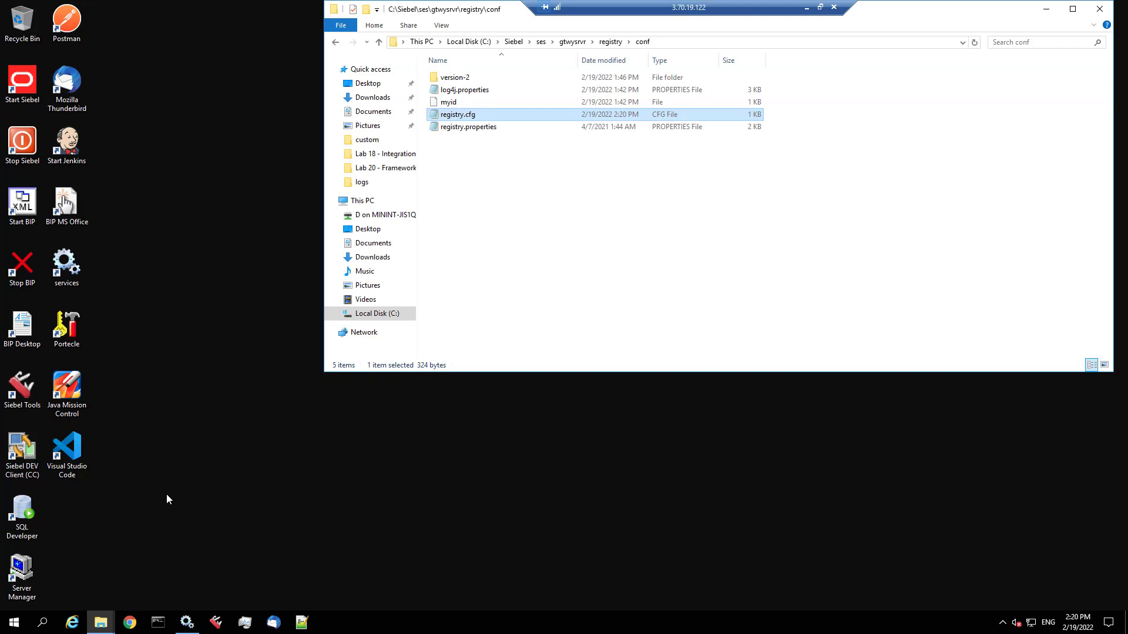
{"action": "left_click", "coordinate": [188, 617]}
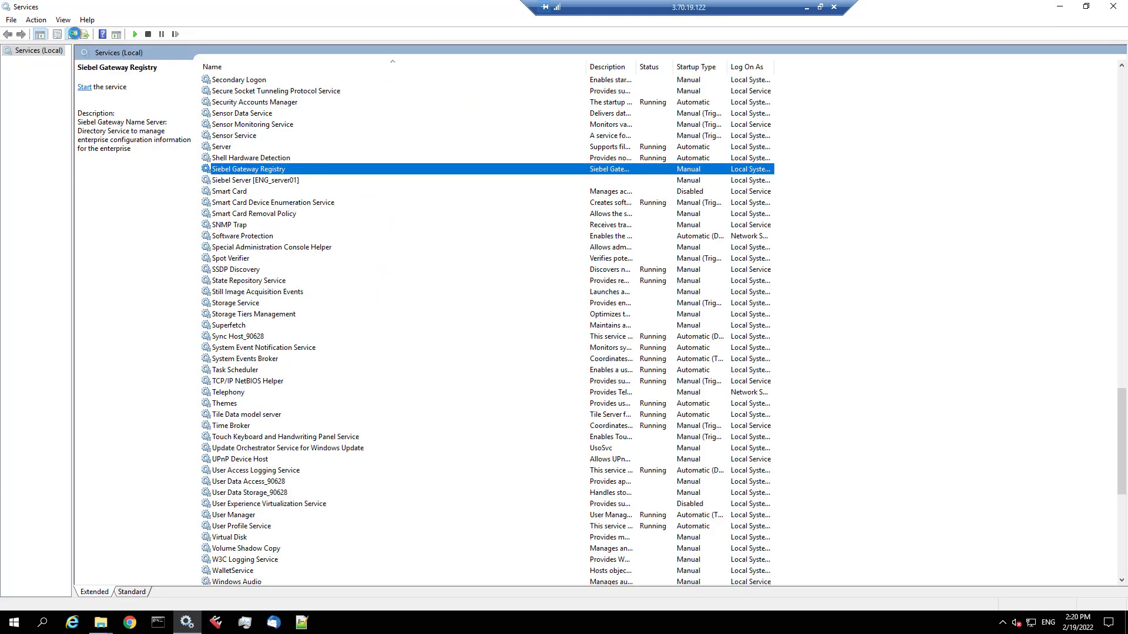
- Stop the Siebel Gateway Registry service and locate the internal Apache Tomcat service
{"action": "left_click", "coordinate": [71, 34]}
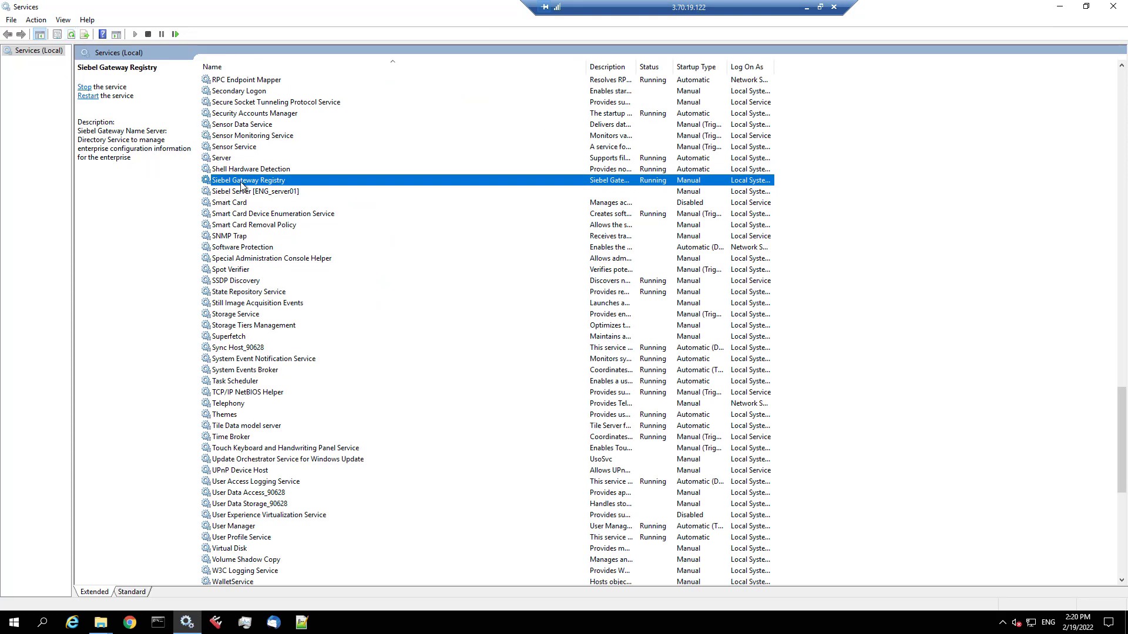
{"action": "left_click", "coordinate": [148, 34]}
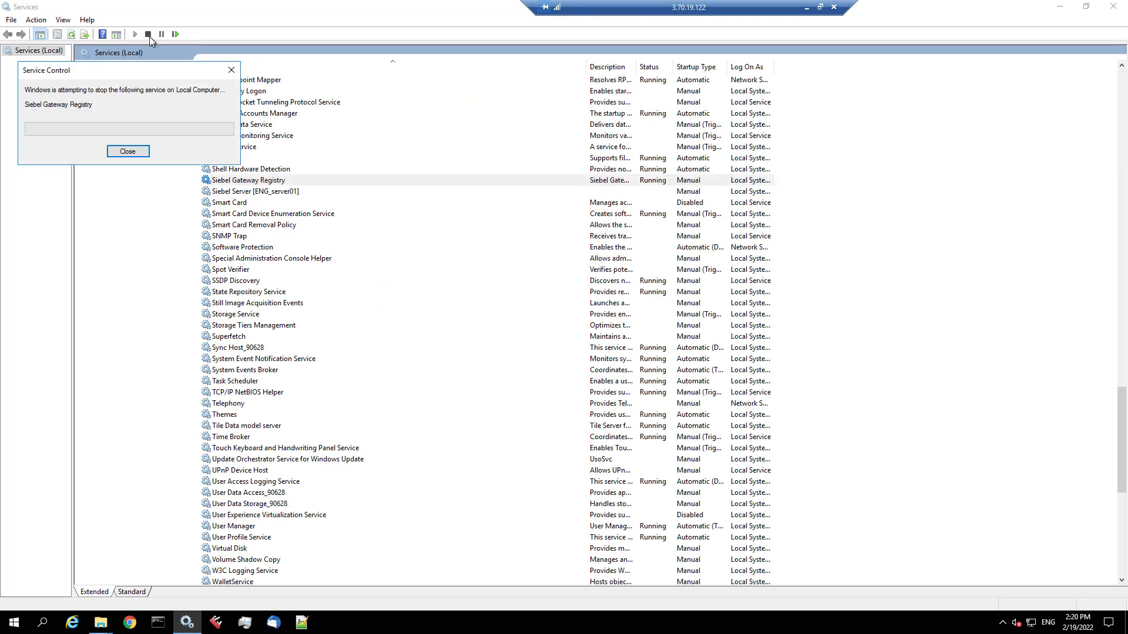
{"action": "left_click", "coordinate": [280, 127]}
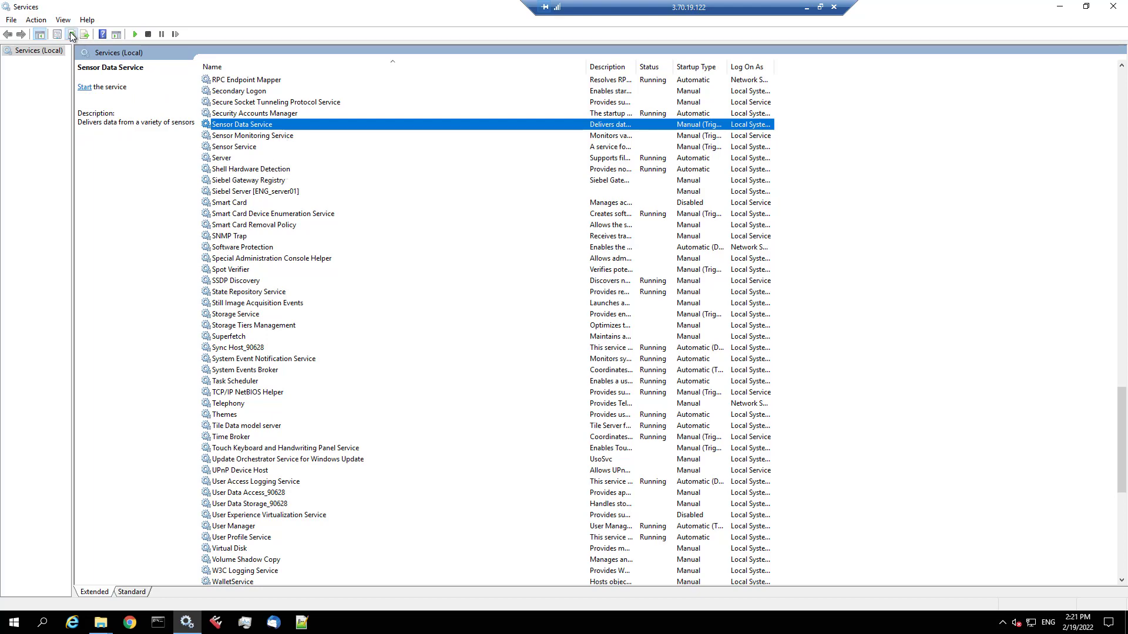
{"action": "left_click", "coordinate": [277, 194]}
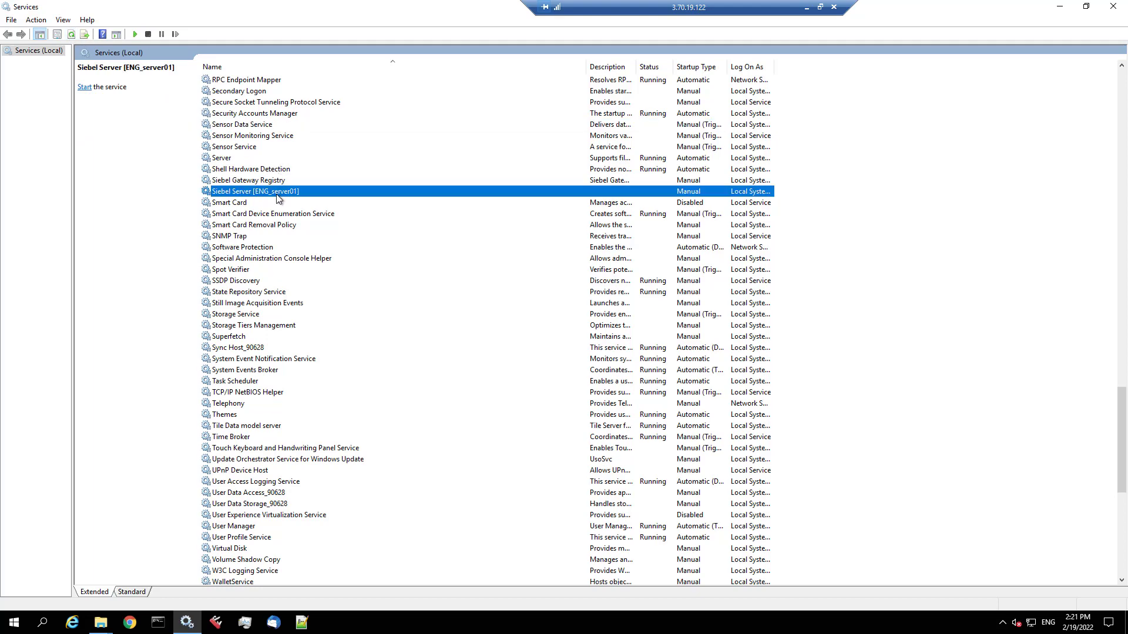
{"action": "key", "text": "Home"}
{"action": "left_click", "coordinate": [313, 126]}
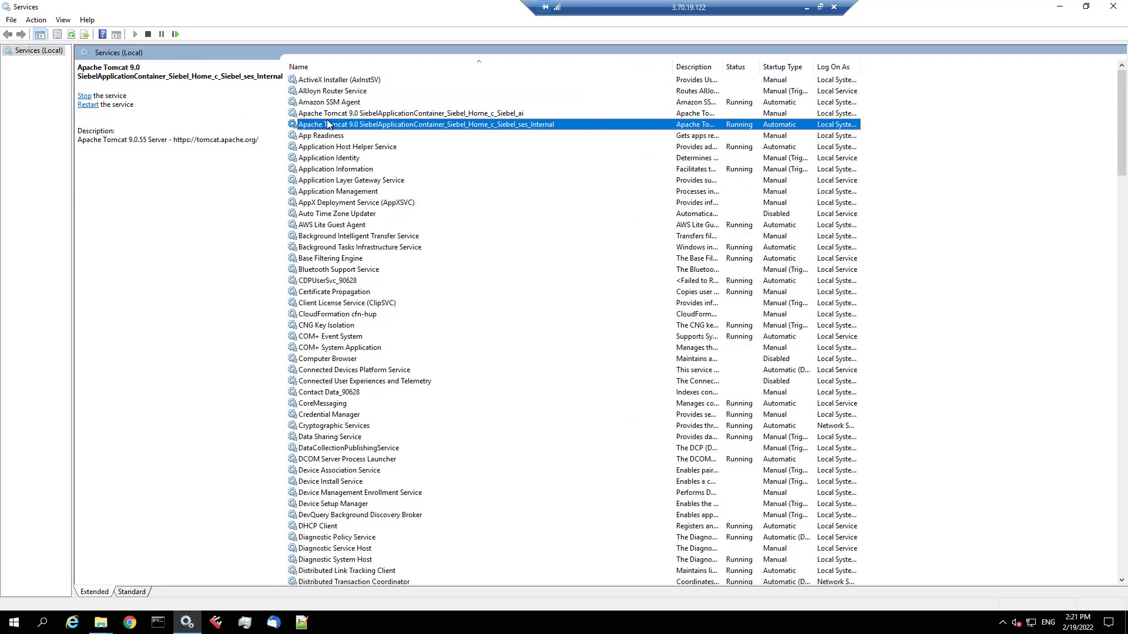
- Set the Tomcat ses_Internal service's startup type to Manual and stop it
{"action": "double_click", "coordinate": [348, 126]}
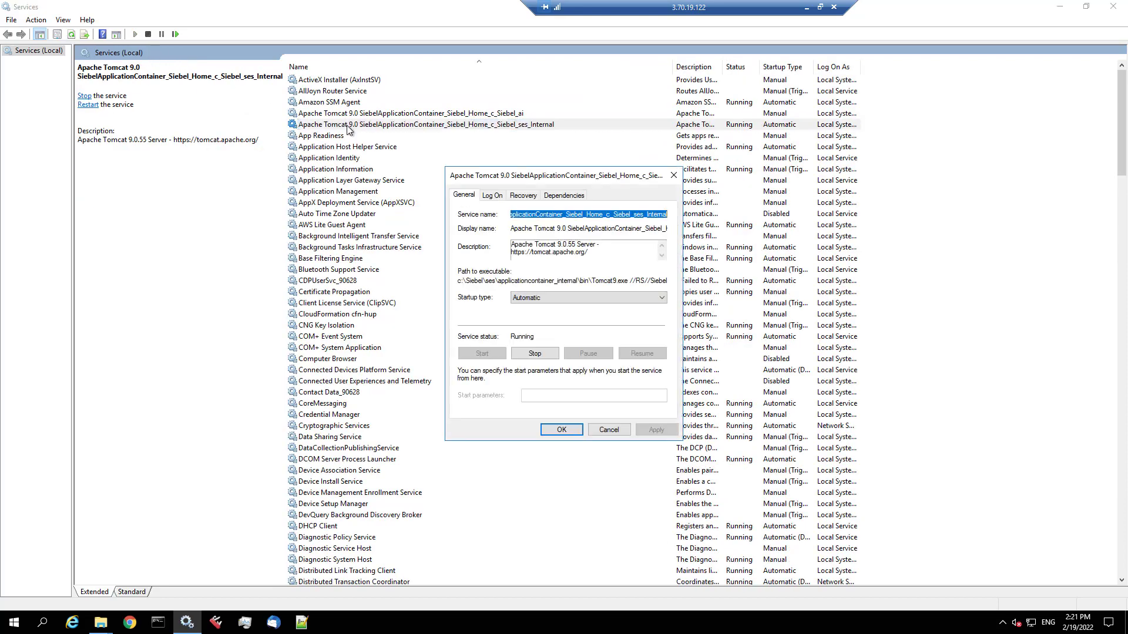
{"action": "left_click", "coordinate": [530, 299]}
{"action": "left_click", "coordinate": [533, 327]}
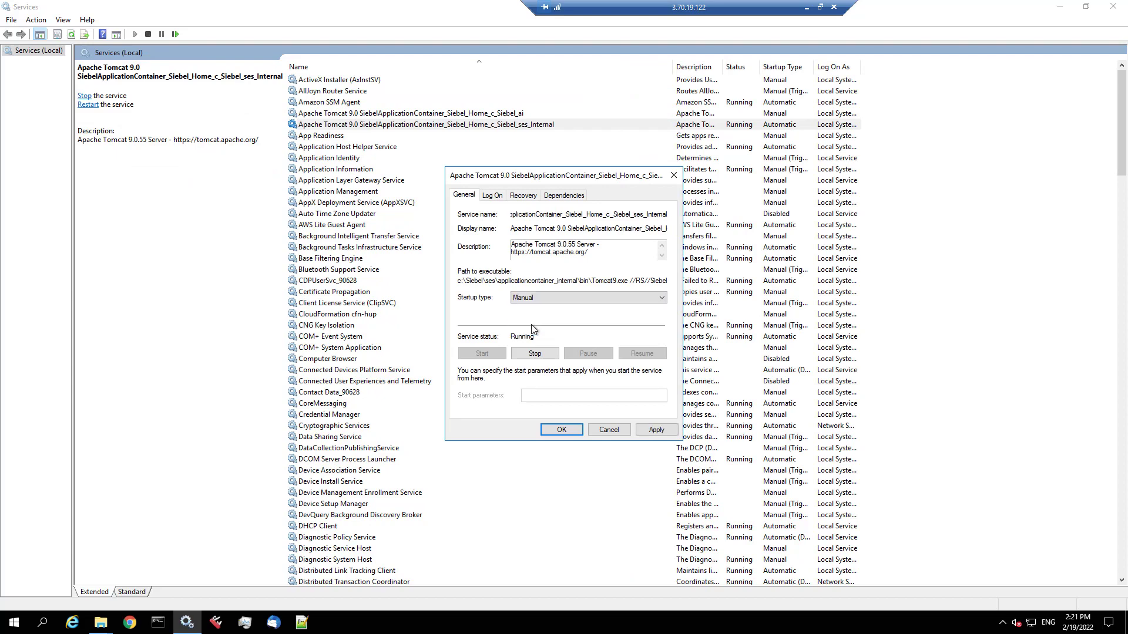
{"action": "left_click", "coordinate": [656, 430]}
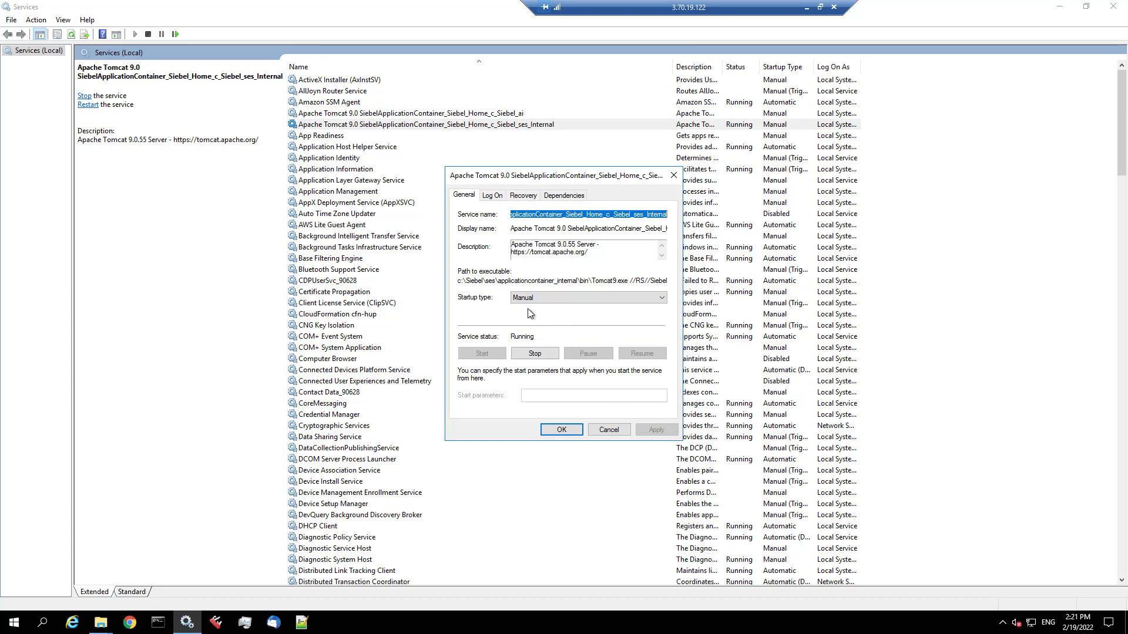
{"action": "left_click", "coordinate": [535, 353]}
{"action": "left_click", "coordinate": [574, 324]}
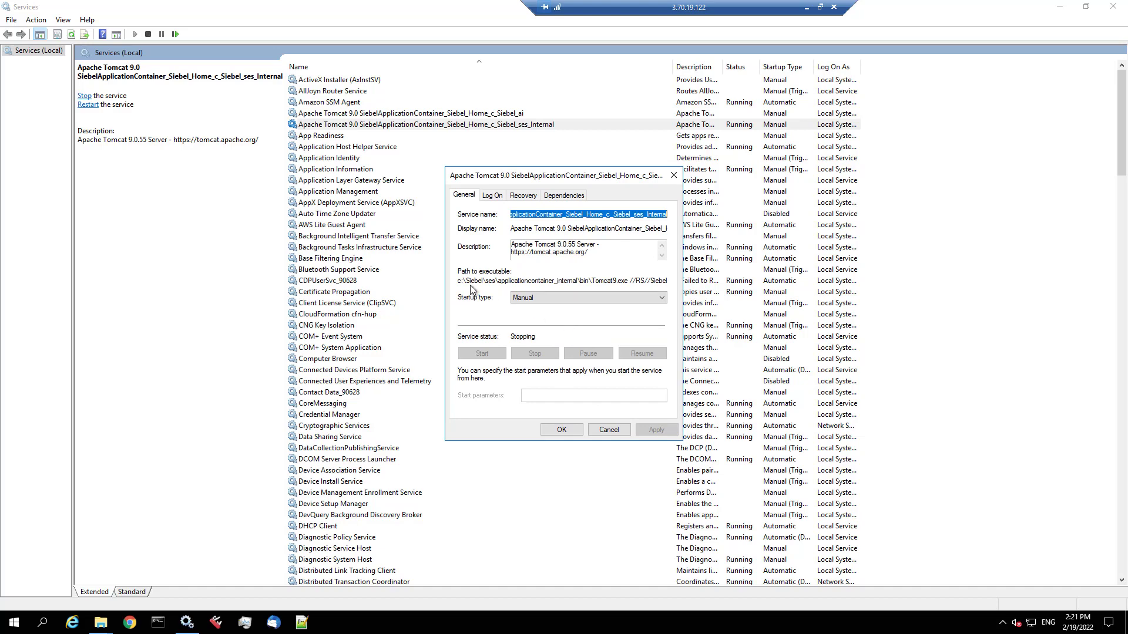
- Copy the ses_Internal service's path to executable
{"action": "left_click_drag", "start_coordinate": [460, 282], "coordinate": [681, 287]}
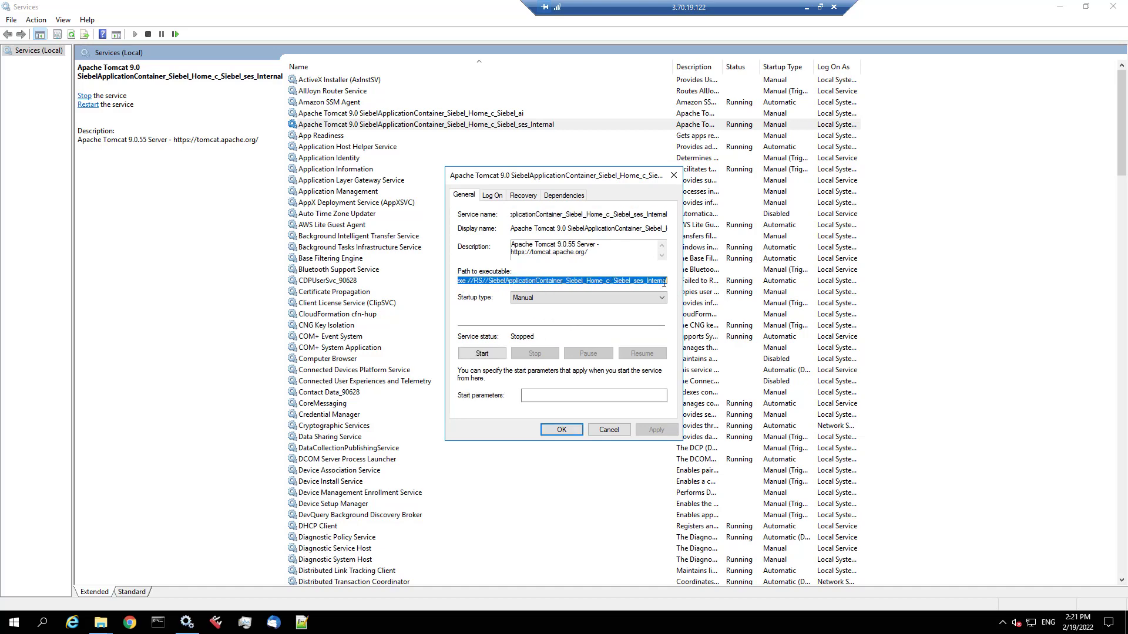
{"action": "right_click", "coordinate": [666, 283]}
{"action": "left_click", "coordinate": [684, 321]}
{"action": "left_click", "coordinate": [158, 622]}
- Run the copied path as a Tomcat9w.exe //ES// command to edit the service
{"action": "right_click", "coordinate": [250, 238]}
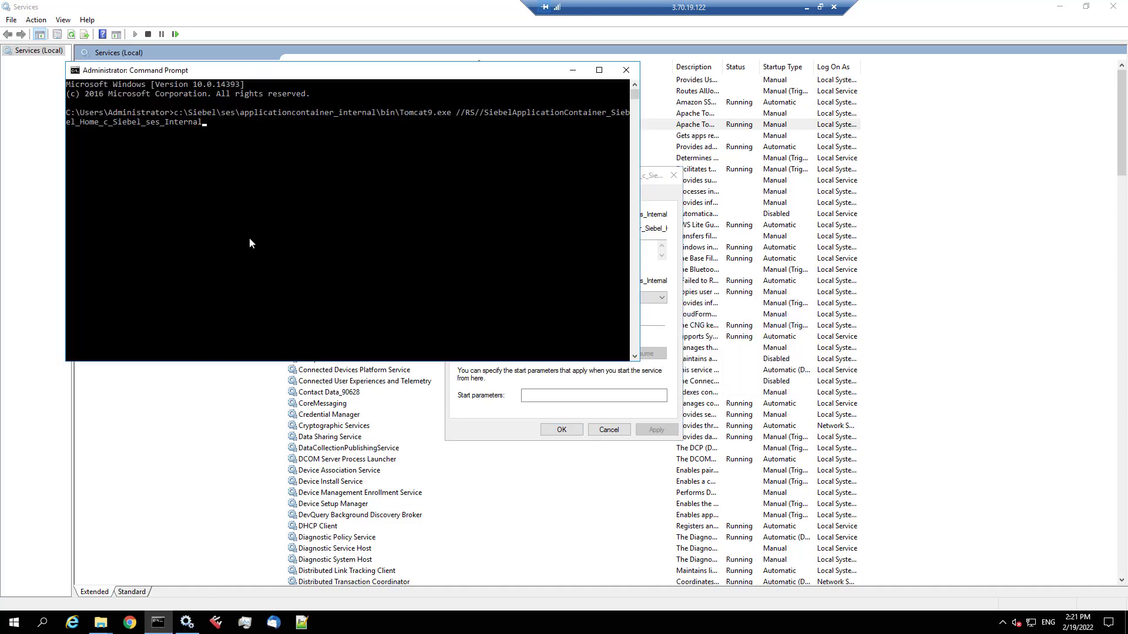
{"action": "key", "text": "BackSpace"}
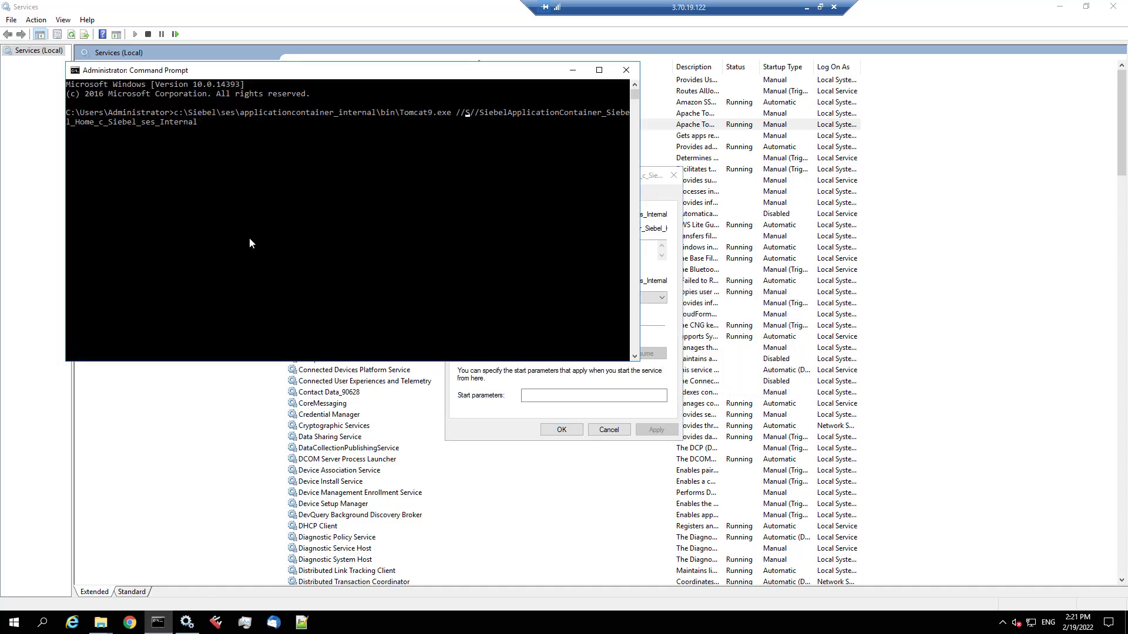
{"action": "type", "text": "E"}
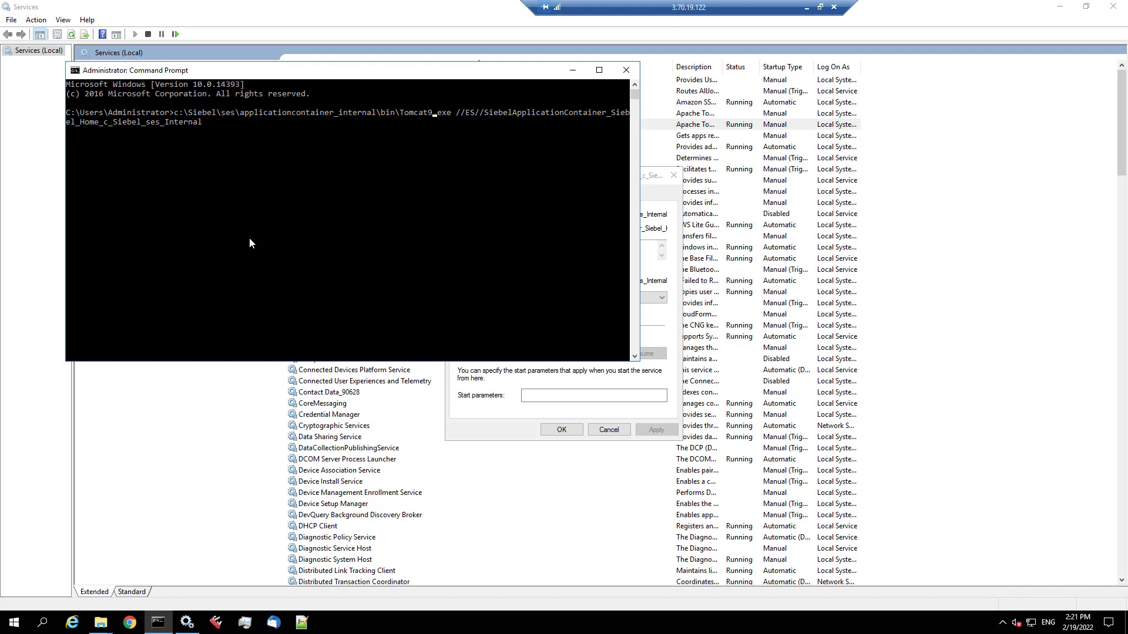
{"action": "key", "text": "Left"}
{"action": "type", "text": "w"}
{"action": "key", "text": "Return"}
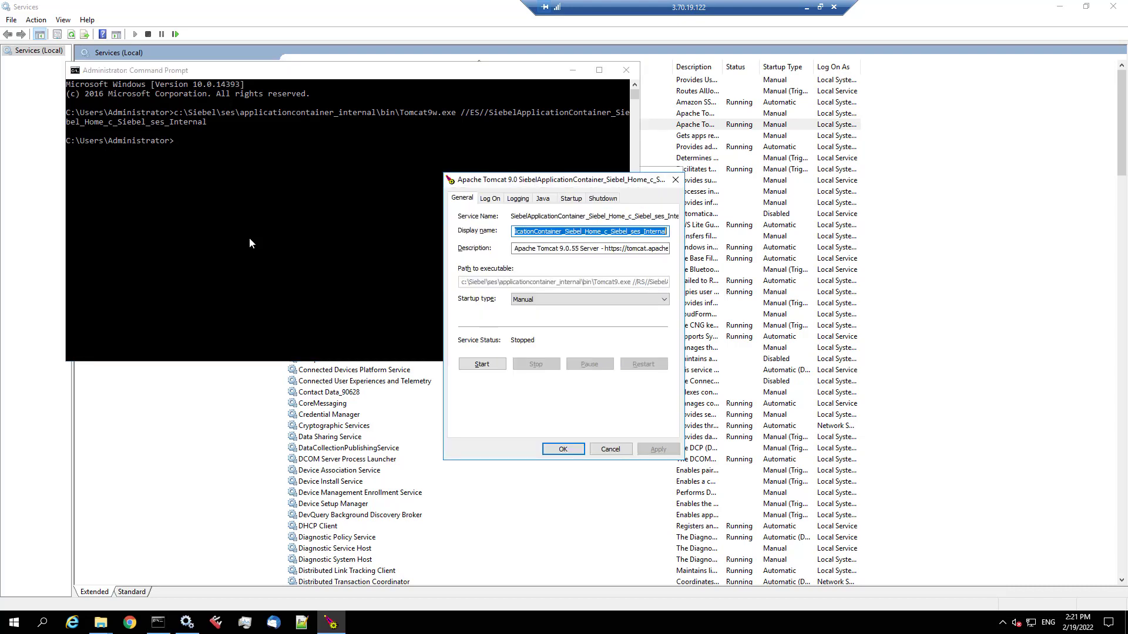
- Set the initial and maximum Java memory pools to 2560 MB and apply
{"action": "left_click", "coordinate": [543, 199]}
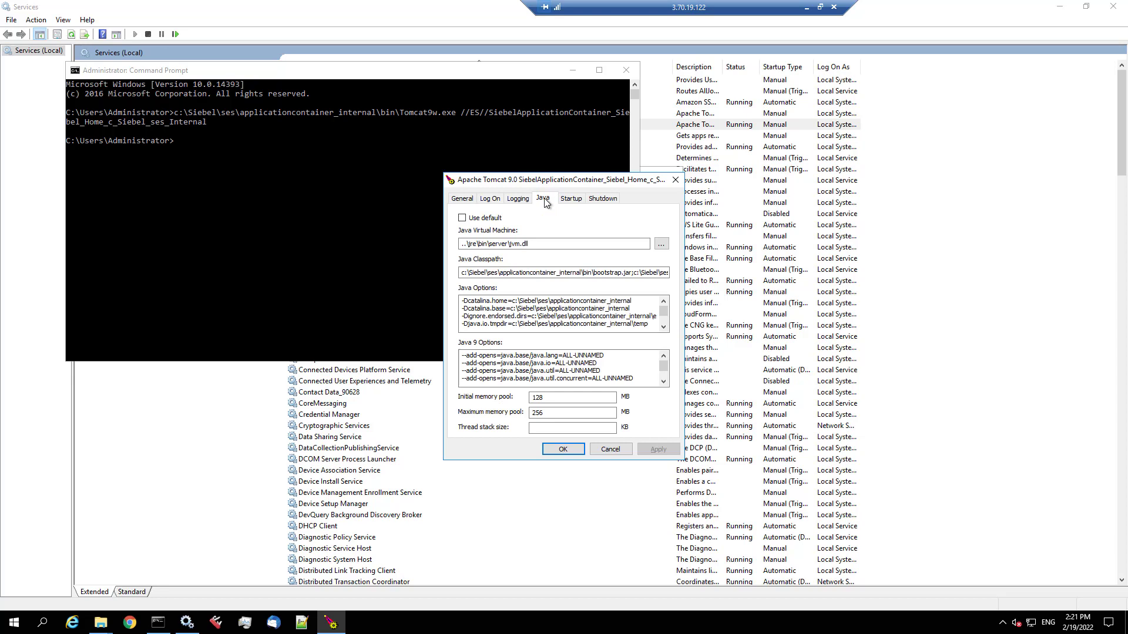
{"action": "left_click", "coordinate": [543, 399]}
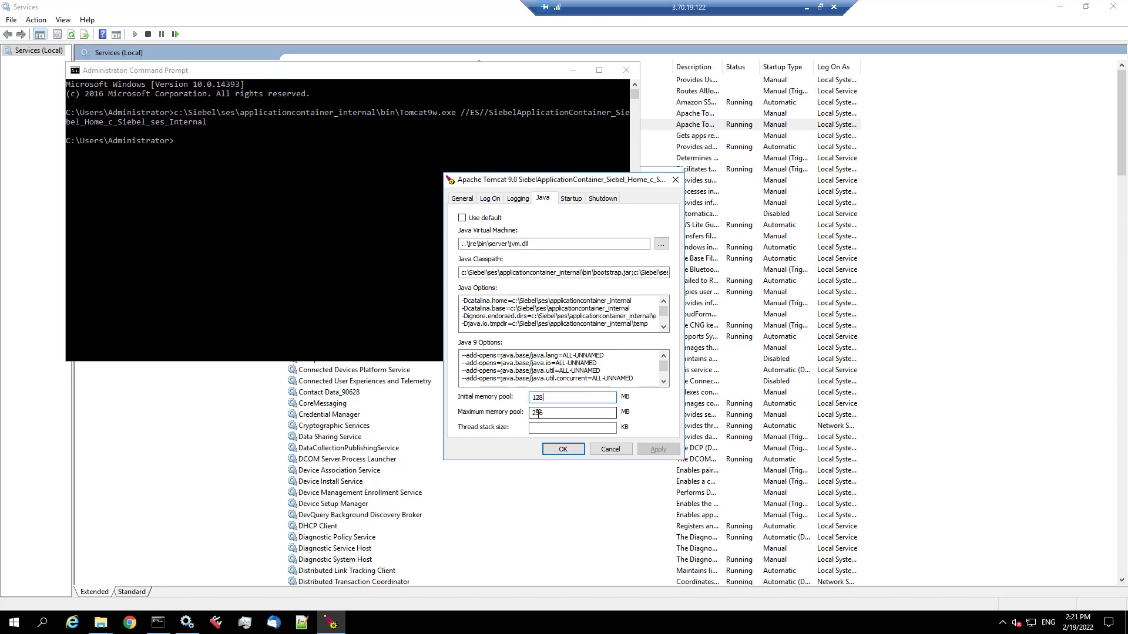
{"action": "double_click", "coordinate": [546, 414]}
{"action": "left_click", "coordinate": [552, 416]}
{"action": "type", "text": "0"}
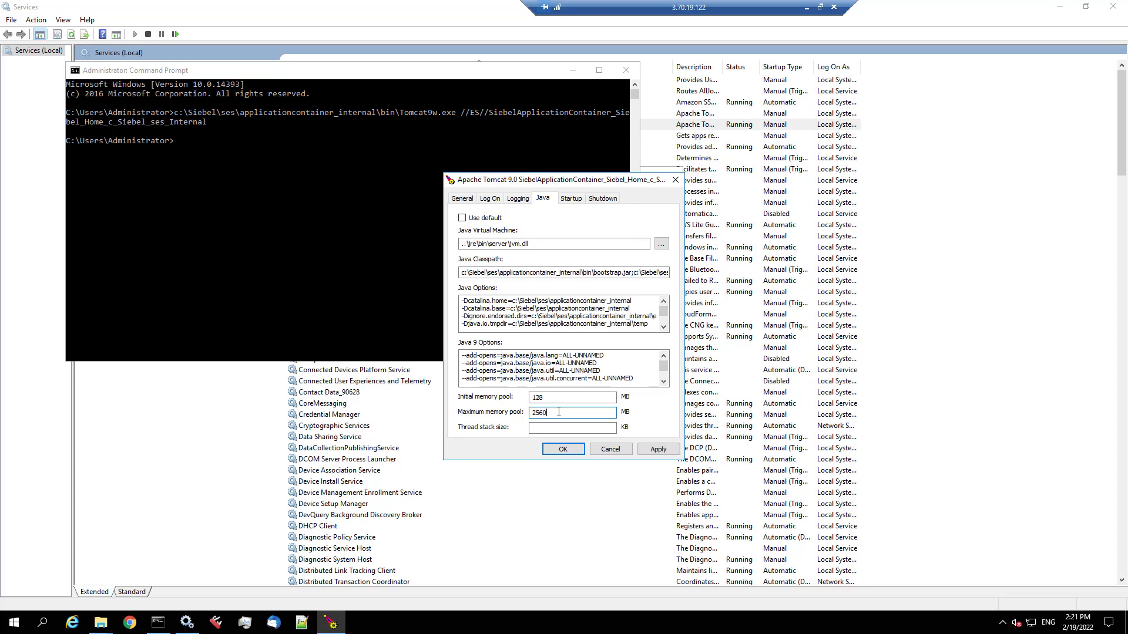
{"action": "double_click", "coordinate": [559, 412]}
{"action": "double_click", "coordinate": [537, 399]}
{"action": "key", "text": "ctrl+v"}
{"action": "left_click", "coordinate": [646, 450]}
{"action": "left_click", "coordinate": [562, 450]}
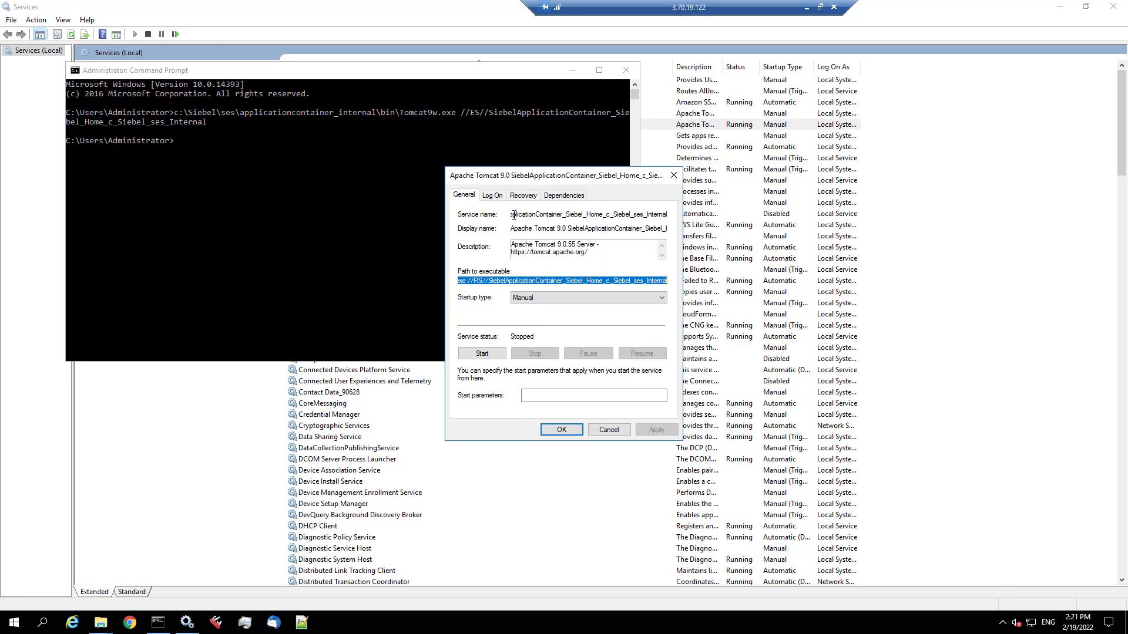
- Copy the ses_Internal service name from the properties dialog
{"action": "double_click", "coordinate": [516, 215]}
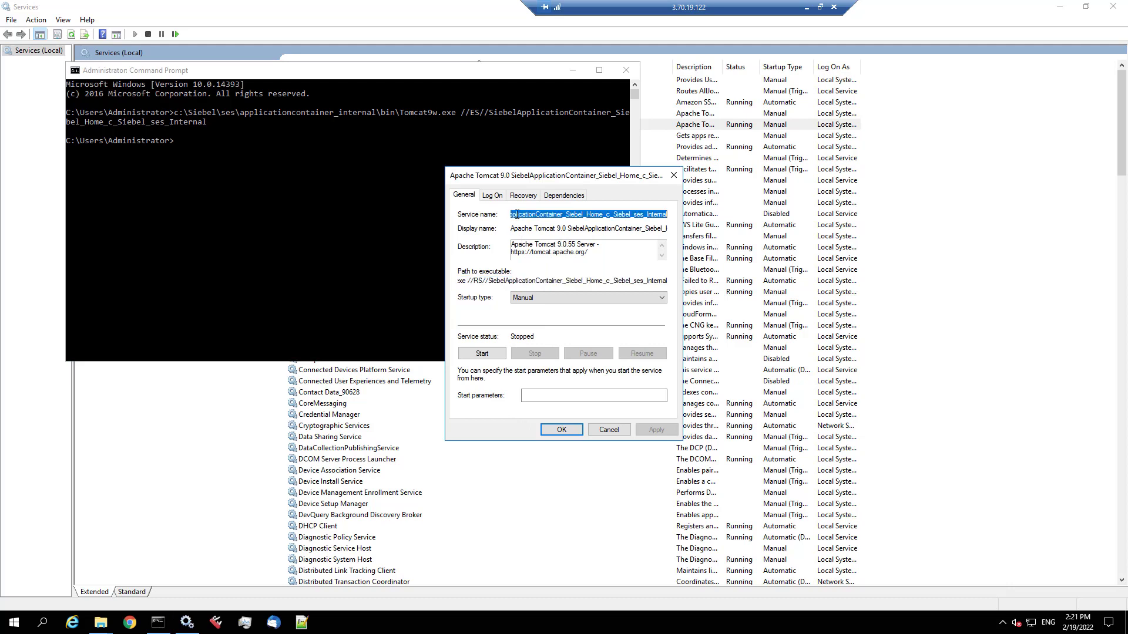
{"action": "right_click", "coordinate": [516, 215]}
{"action": "left_click", "coordinate": [541, 252]}
- Open the Start Siebel and Stop Siebel scripts in Notepad from the desktop
{"action": "key", "text": "super+d"}
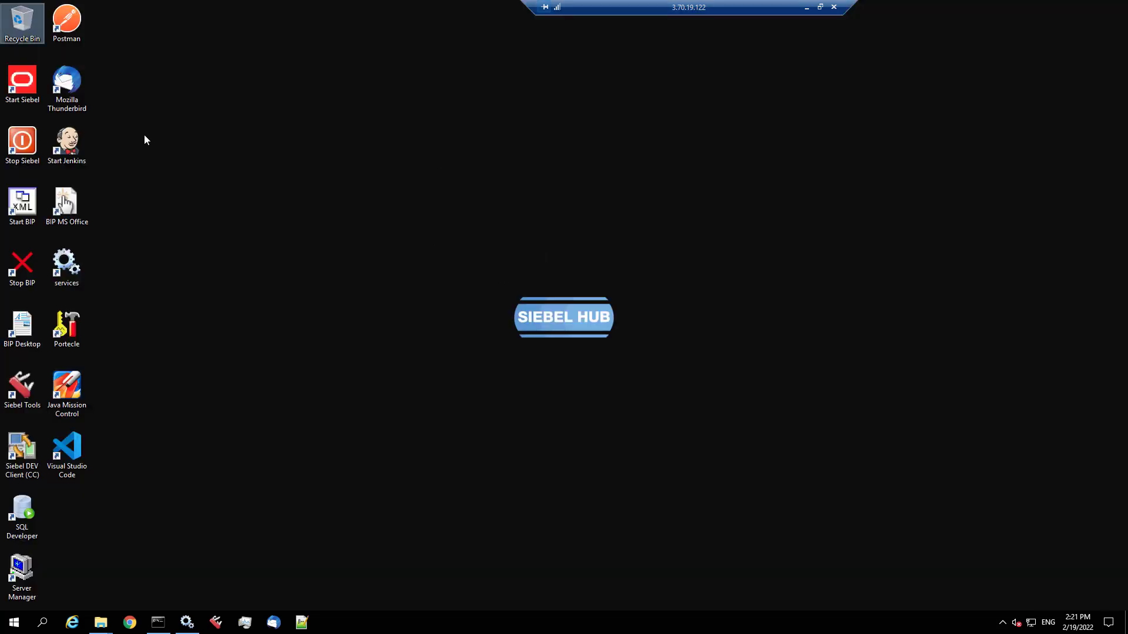
{"action": "right_click", "coordinate": [31, 89]}
{"action": "left_click", "coordinate": [52, 123]}
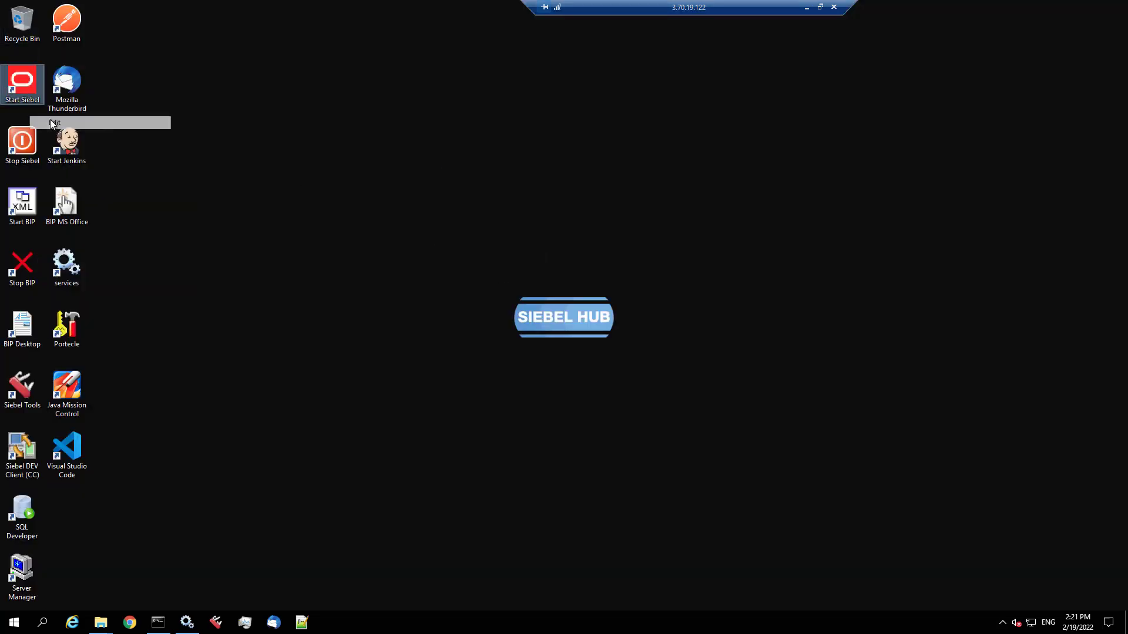
{"action": "right_click", "coordinate": [29, 148]}
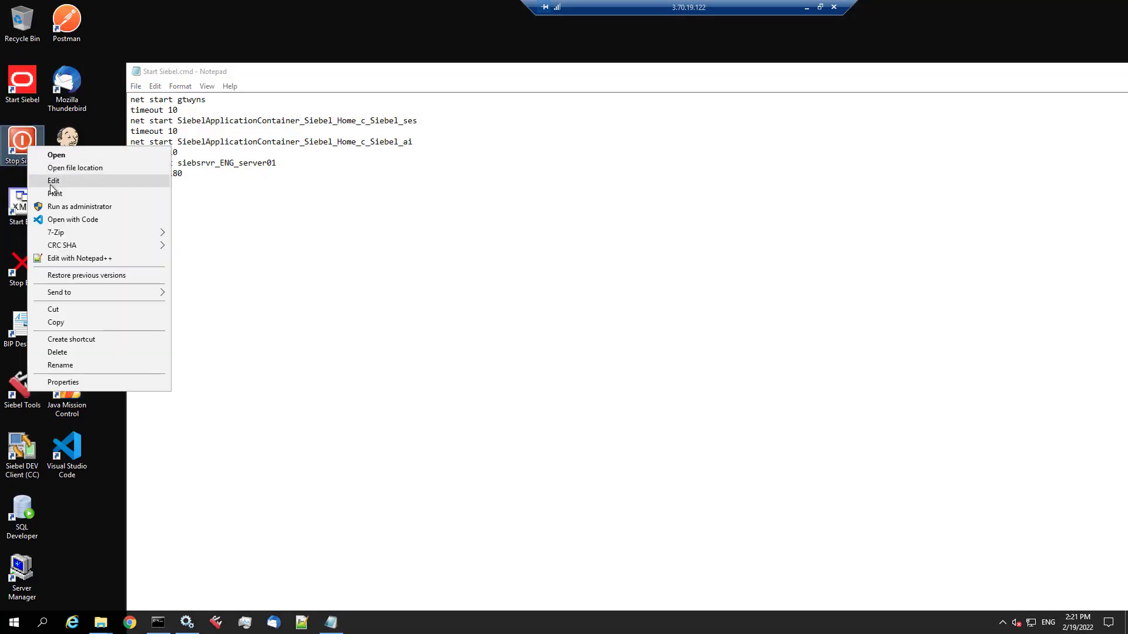
{"action": "left_click", "coordinate": [51, 186]}
{"action": "left_click_drag", "start_coordinate": [296, 64], "coordinate": [347, 235]}
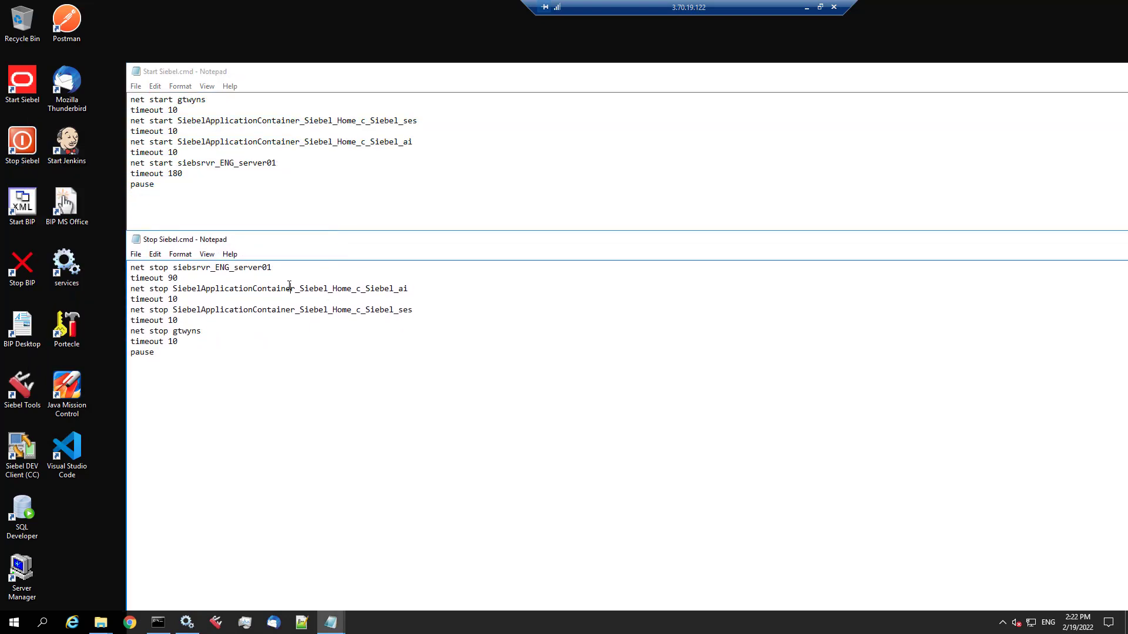
- Replace the ses service name with the ses_Internal name in both scripts
{"action": "double_click", "coordinate": [281, 310]}
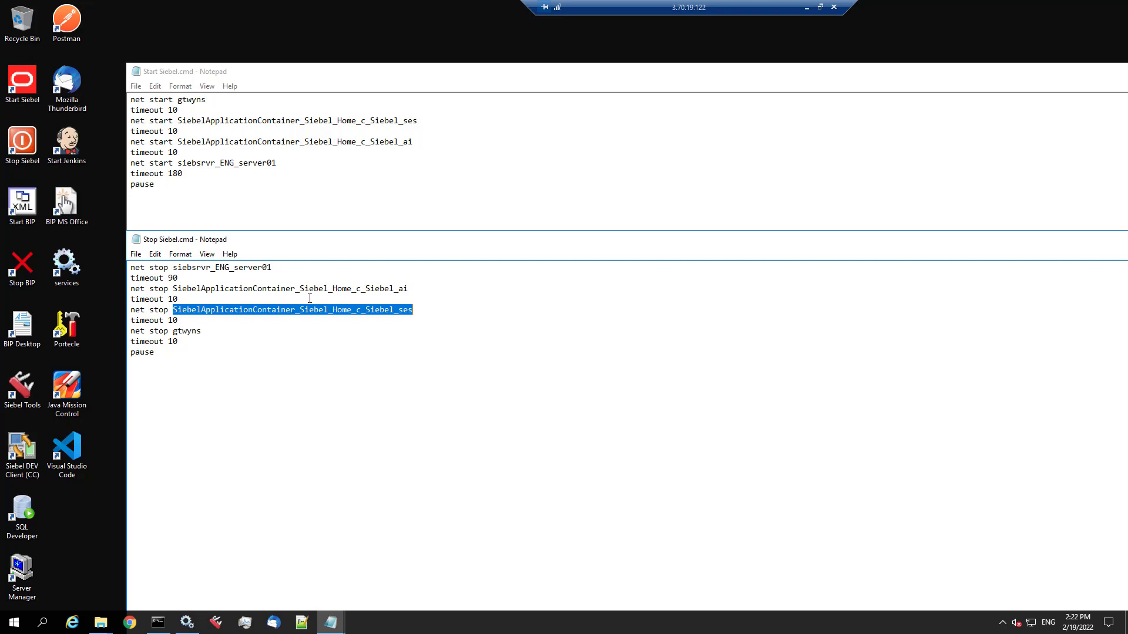
{"action": "key", "text": "ctrl+v"}
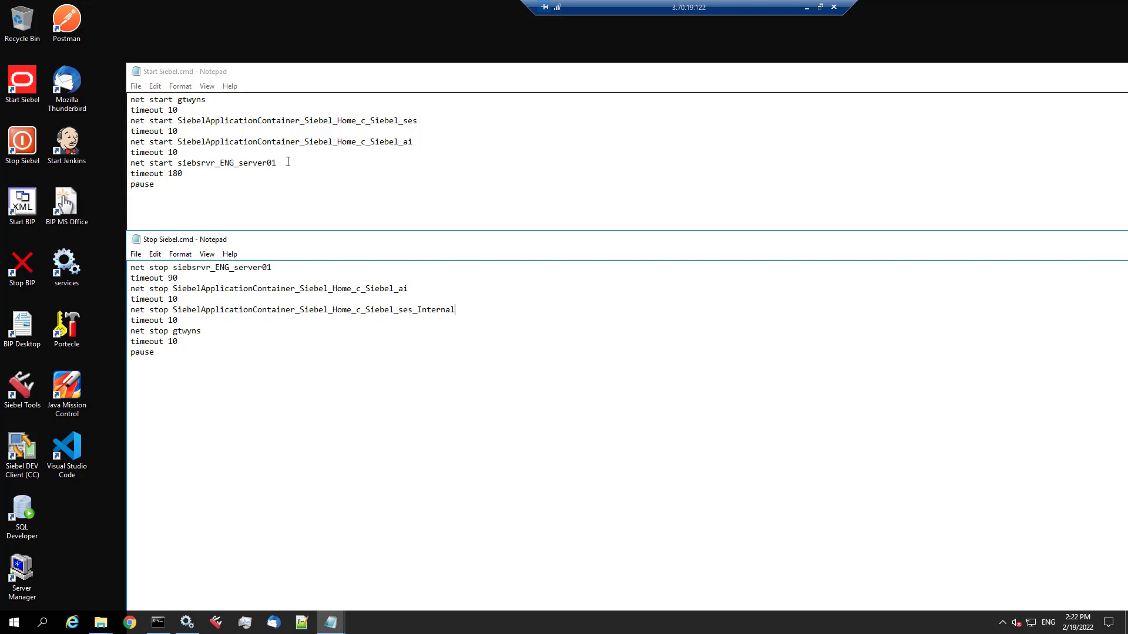
{"action": "double_click", "coordinate": [287, 142]}
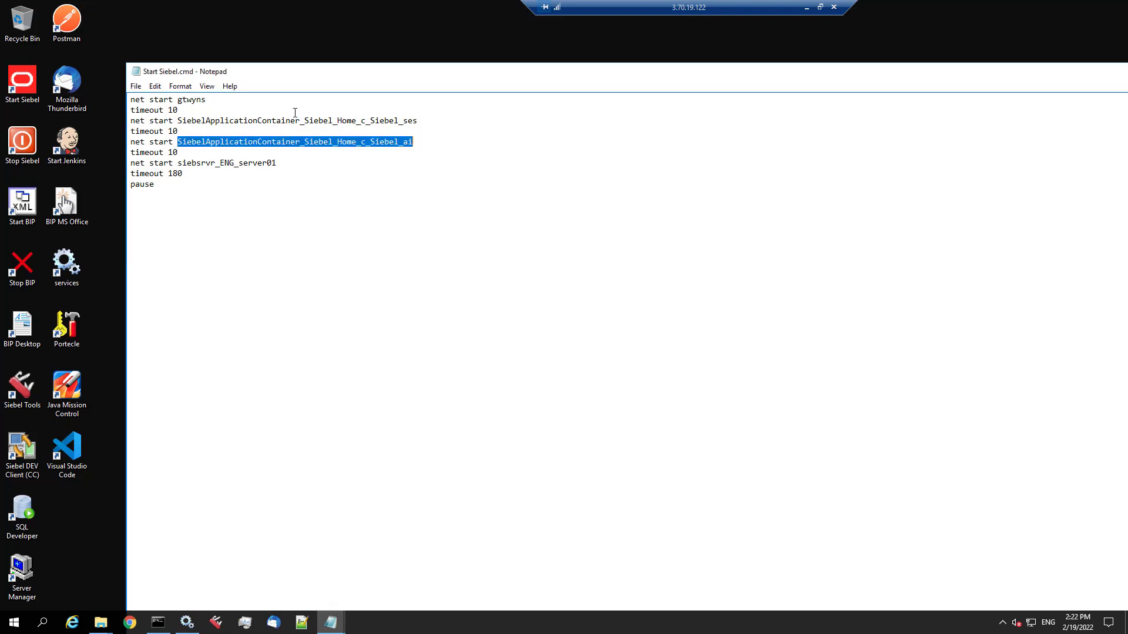
{"action": "double_click", "coordinate": [296, 120]}
{"action": "key", "text": "ctrl+v"}
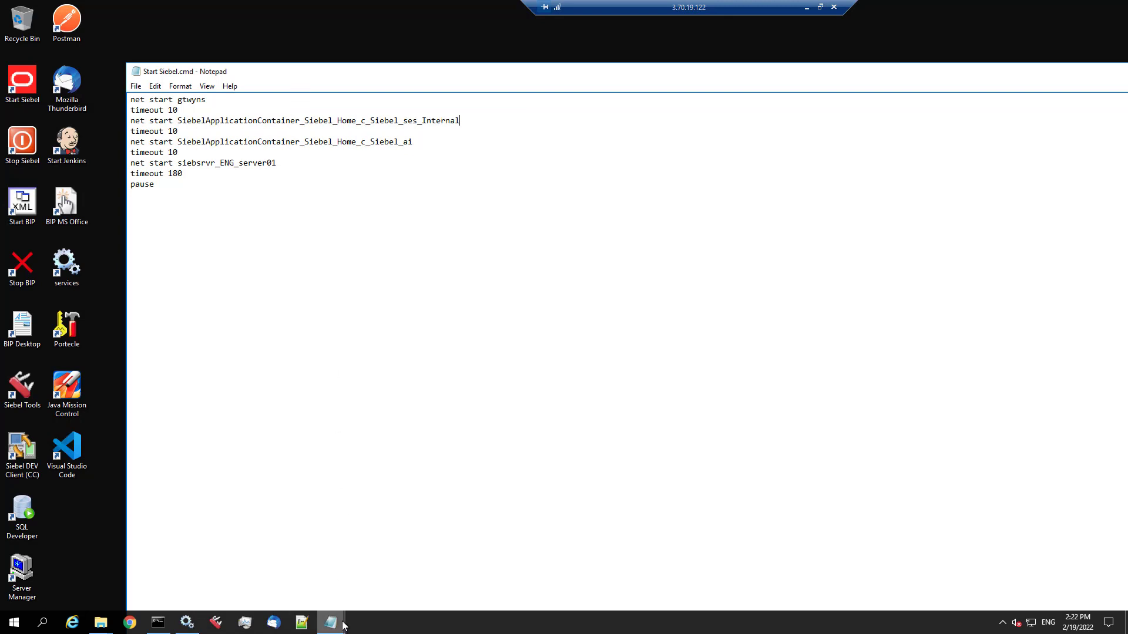
- Minimize both script windows and close the Tomcat service properties with OK
{"action": "mouse_move", "coordinate": [331, 623]}
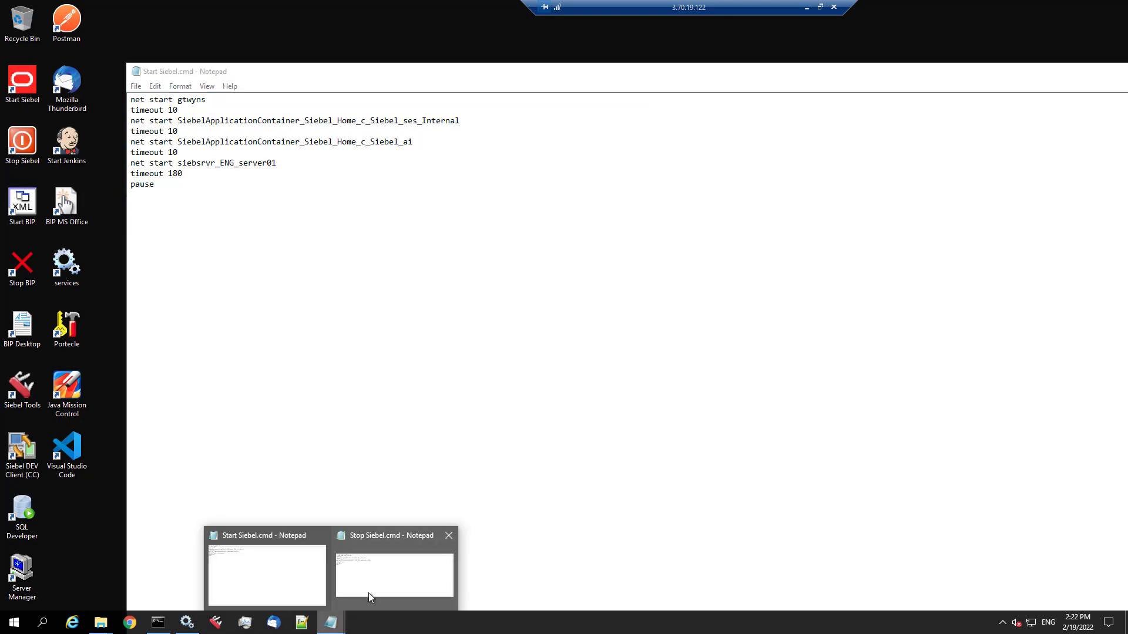
{"action": "left_click", "coordinate": [371, 590]}
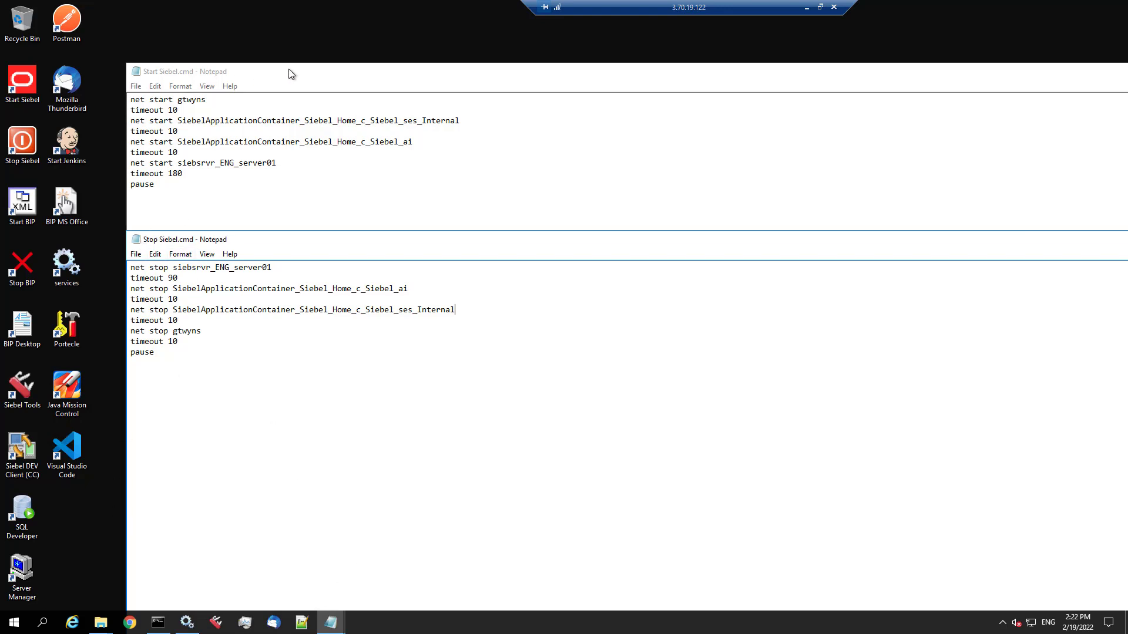
{"action": "left_click_drag", "start_coordinate": [288, 69], "coordinate": [161, 74]}
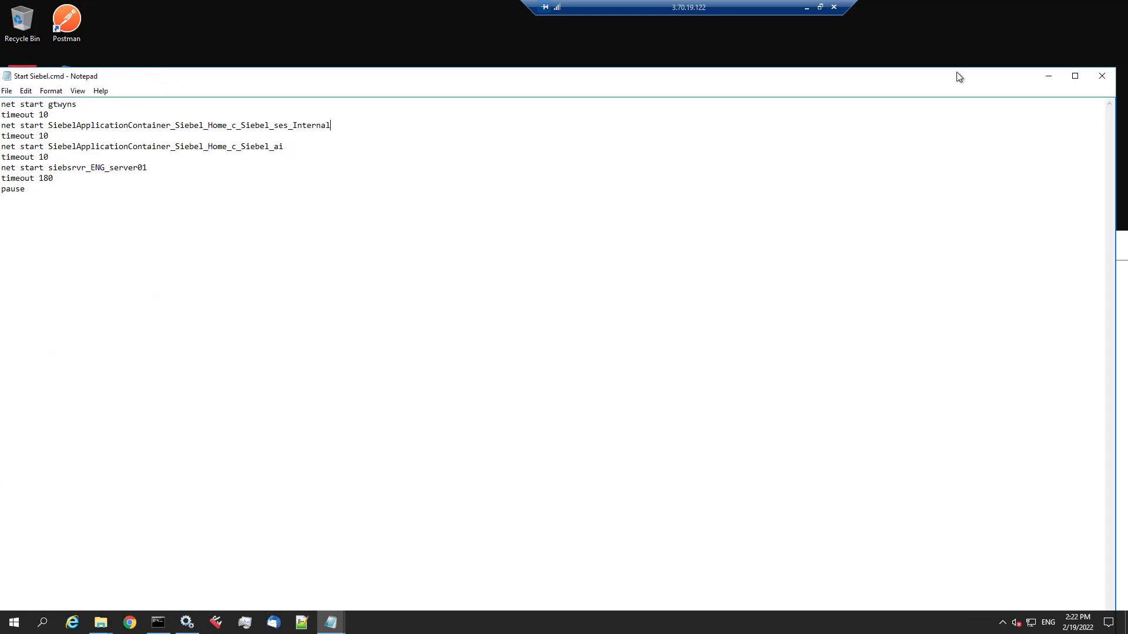
{"action": "left_click", "coordinate": [1049, 76]}
{"action": "left_click_drag", "start_coordinate": [1073, 234], "coordinate": [983, 246]}
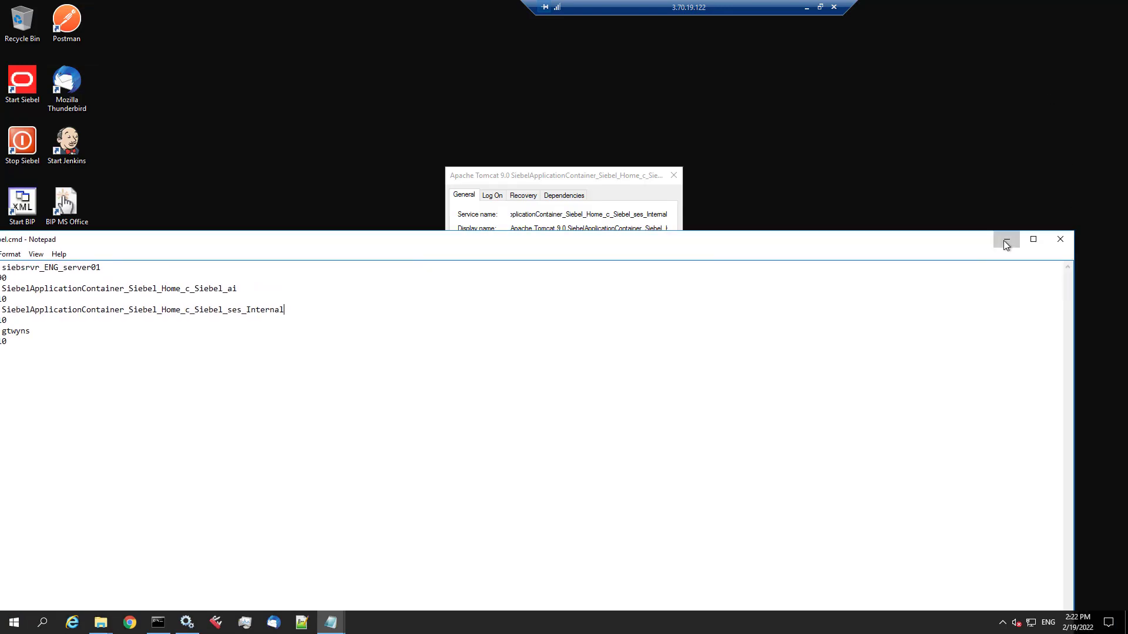
{"action": "left_click", "coordinate": [1007, 240]}
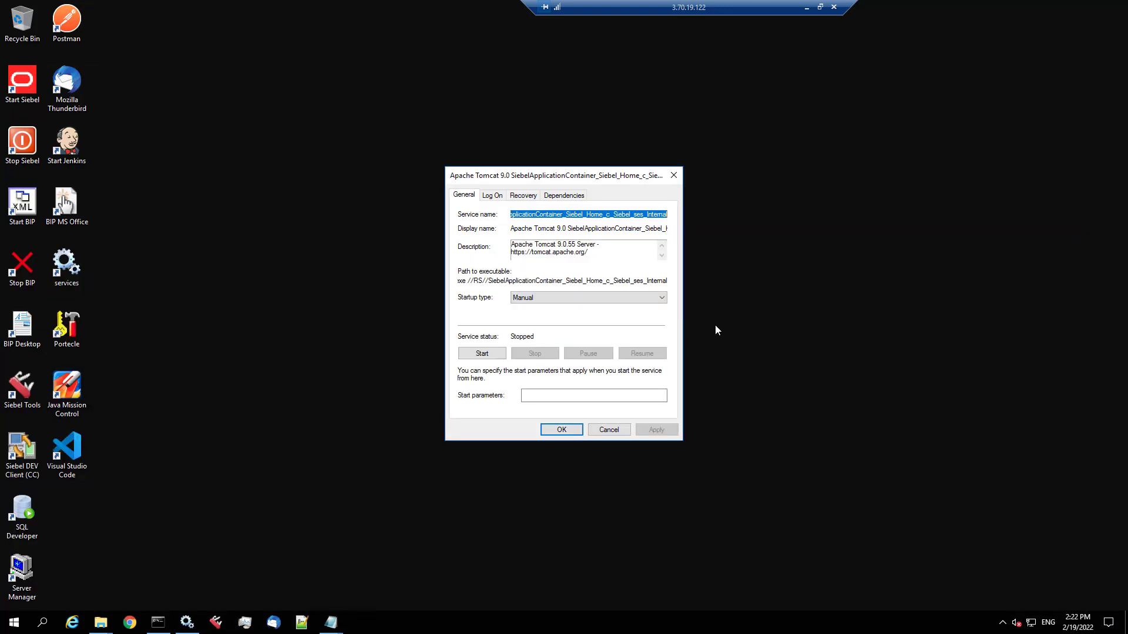
{"action": "left_click", "coordinate": [573, 429]}
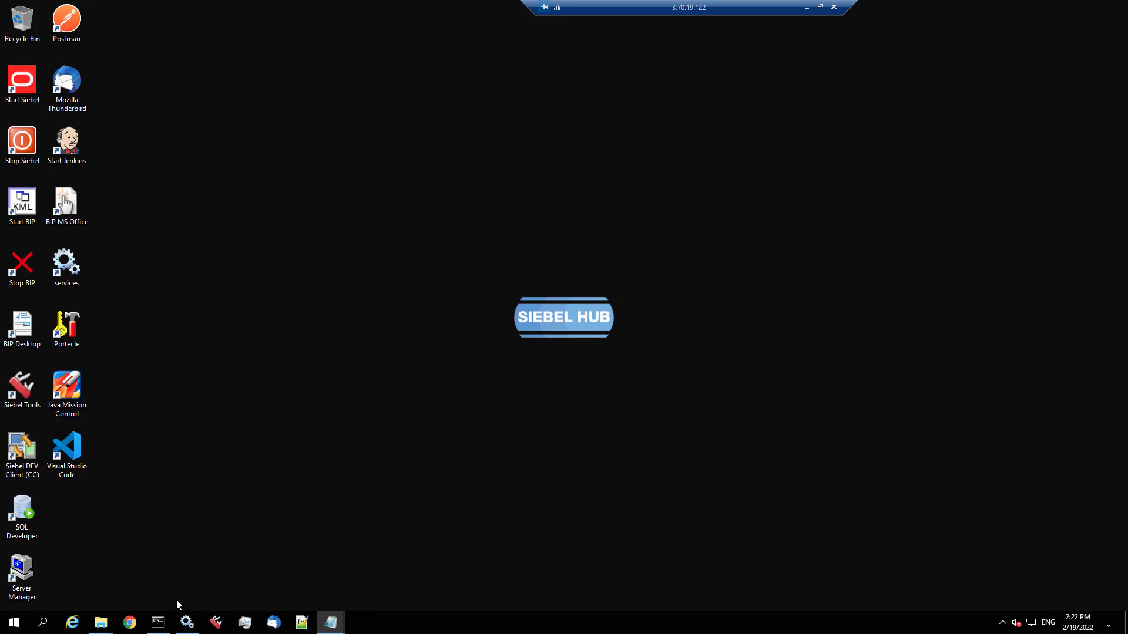
- Run setup.bat in C:\INSTALL\Disk1\install as administrator, then minimize File Explorer
{"action": "left_click", "coordinate": [100, 621]}
{"action": "left_click", "coordinate": [96, 593]}
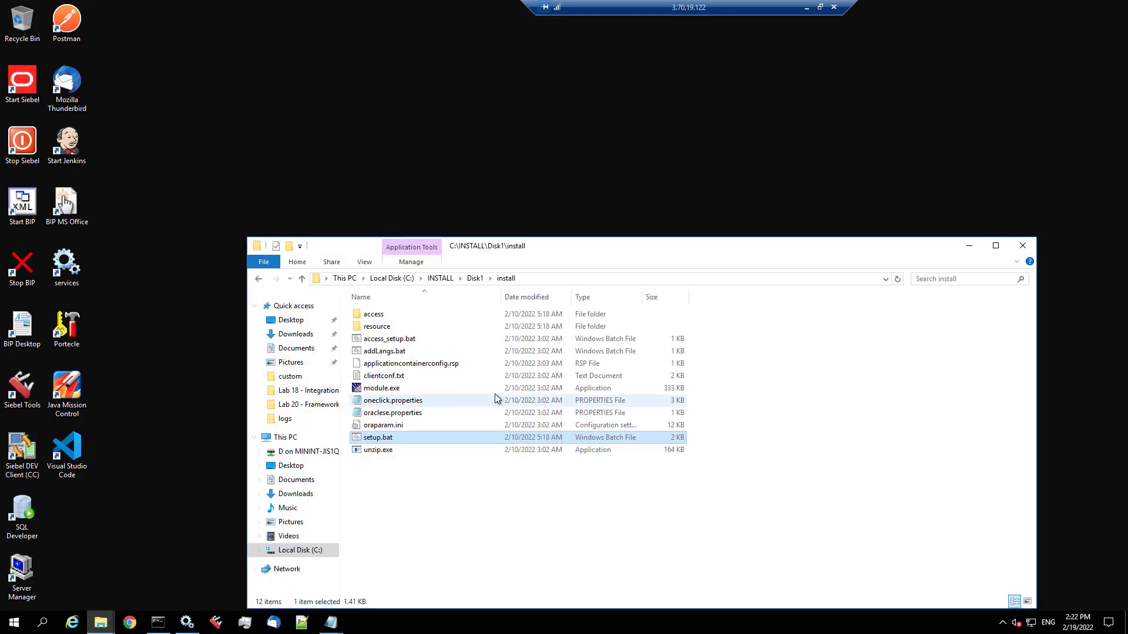
{"action": "right_click", "coordinate": [395, 436]}
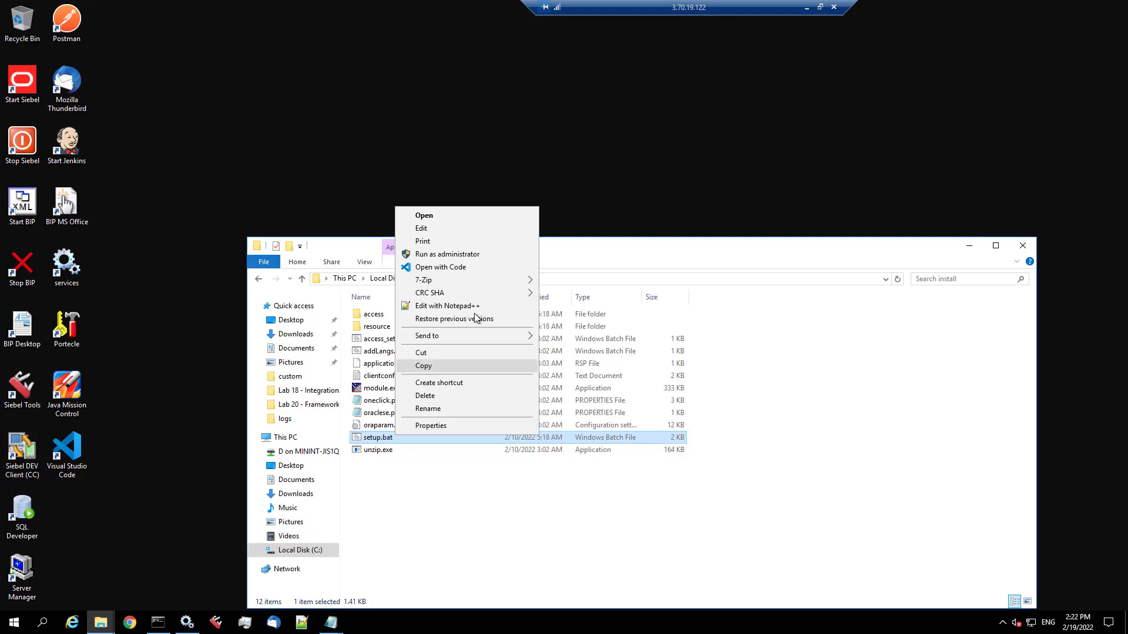
{"action": "left_click", "coordinate": [486, 255]}
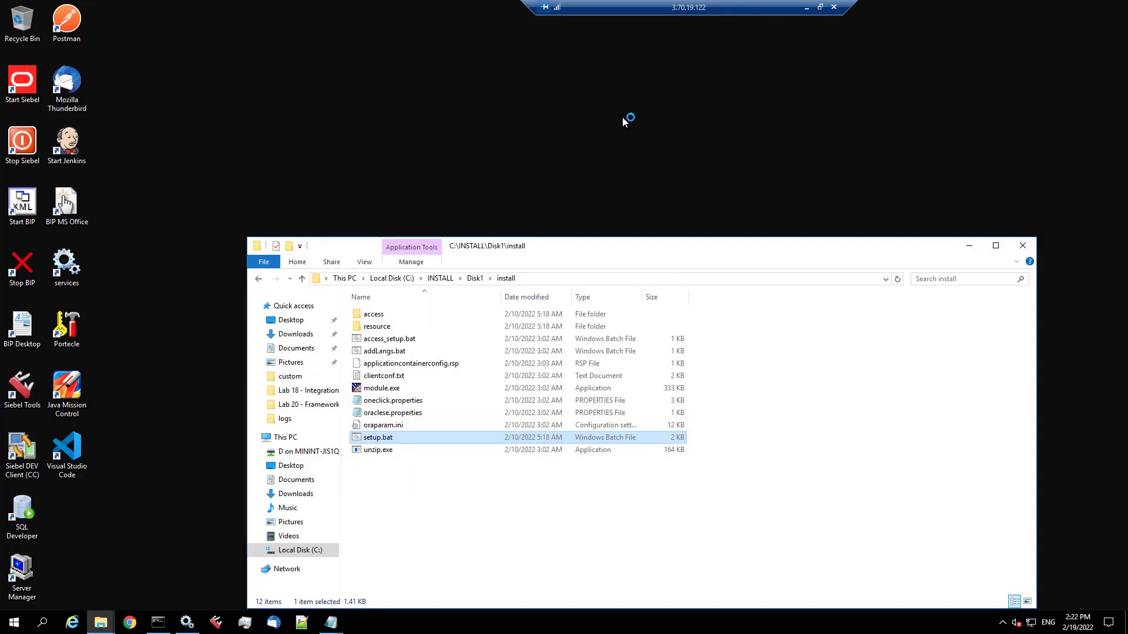
{"action": "left_click", "coordinate": [969, 246]}
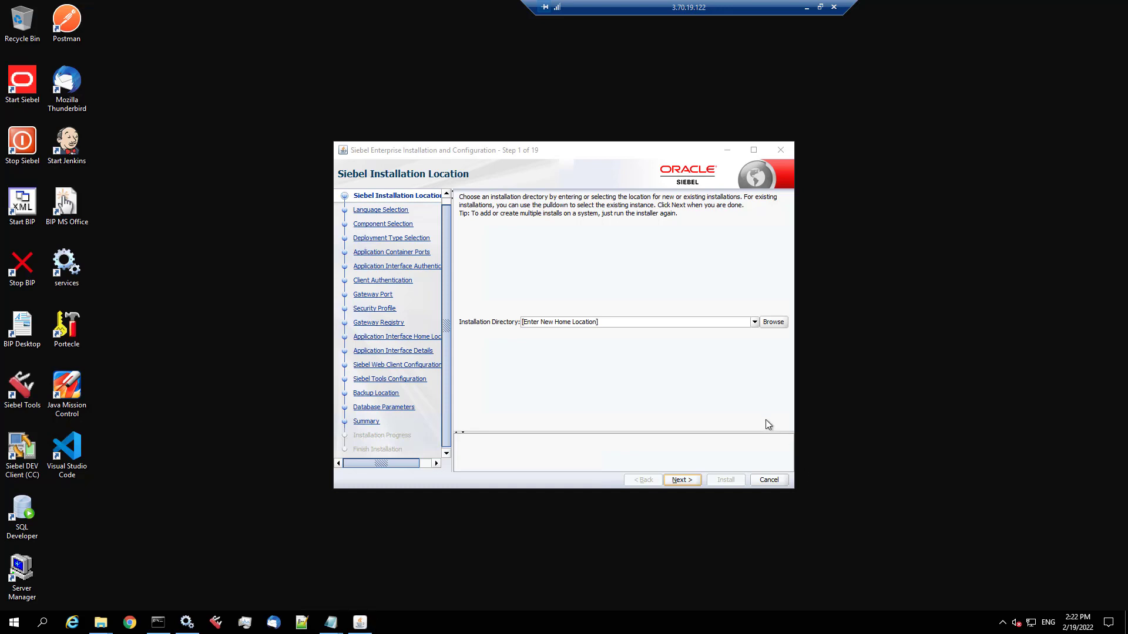
- Select the existing c:\Siebel\ai installation and advance to the installation summary
{"action": "left_click_drag", "start_coordinate": [795, 488], "coordinate": [928, 578]}
{"action": "left_click_drag", "start_coordinate": [714, 150], "coordinate": [648, 98]}
{"action": "left_click", "coordinate": [826, 316]}
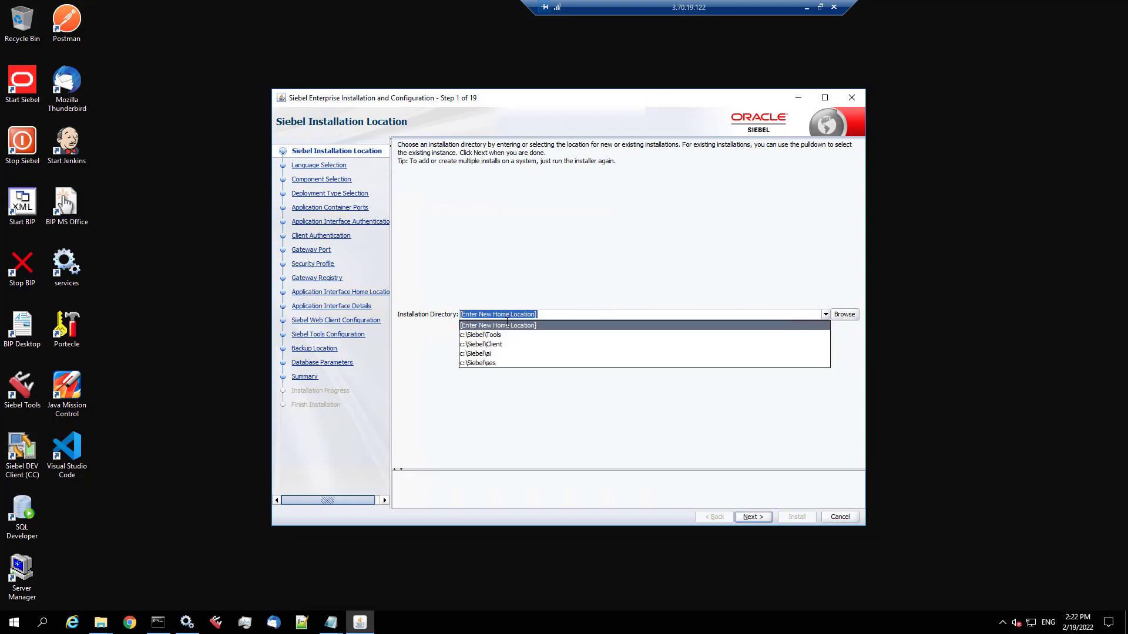
{"action": "left_click", "coordinate": [489, 353]}
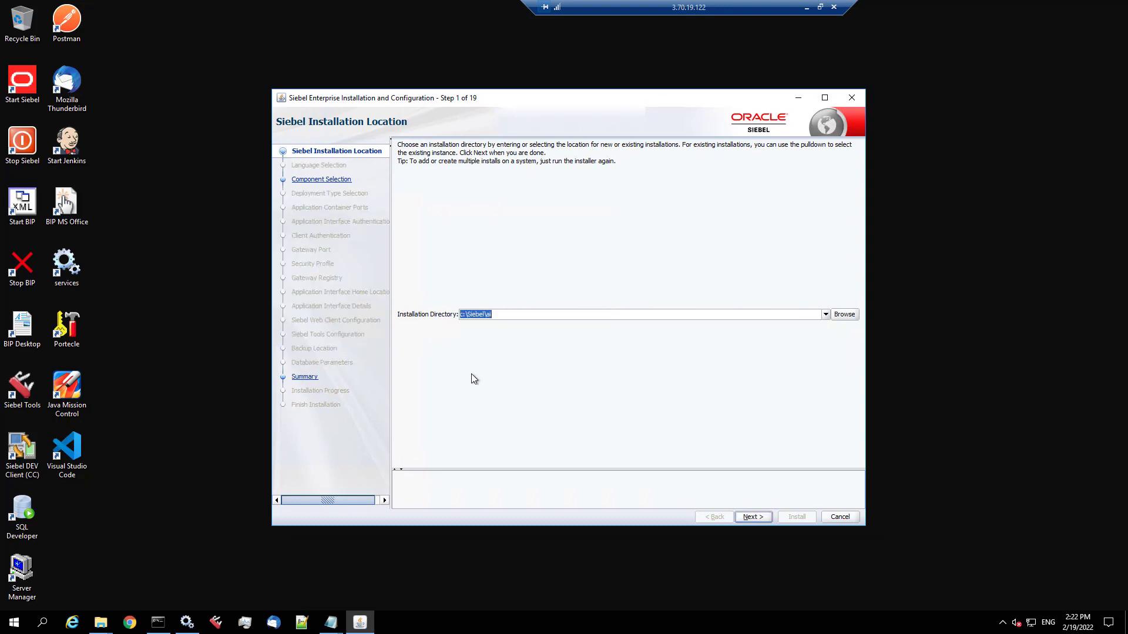
{"action": "left_click", "coordinate": [761, 517]}
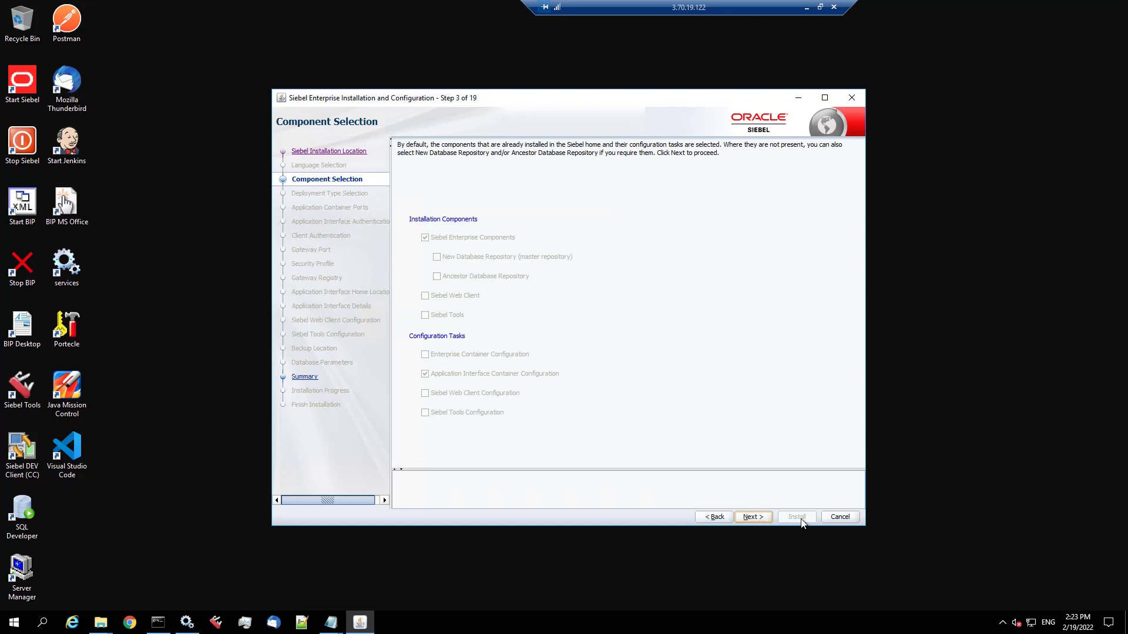
{"action": "left_click", "coordinate": [754, 517]}
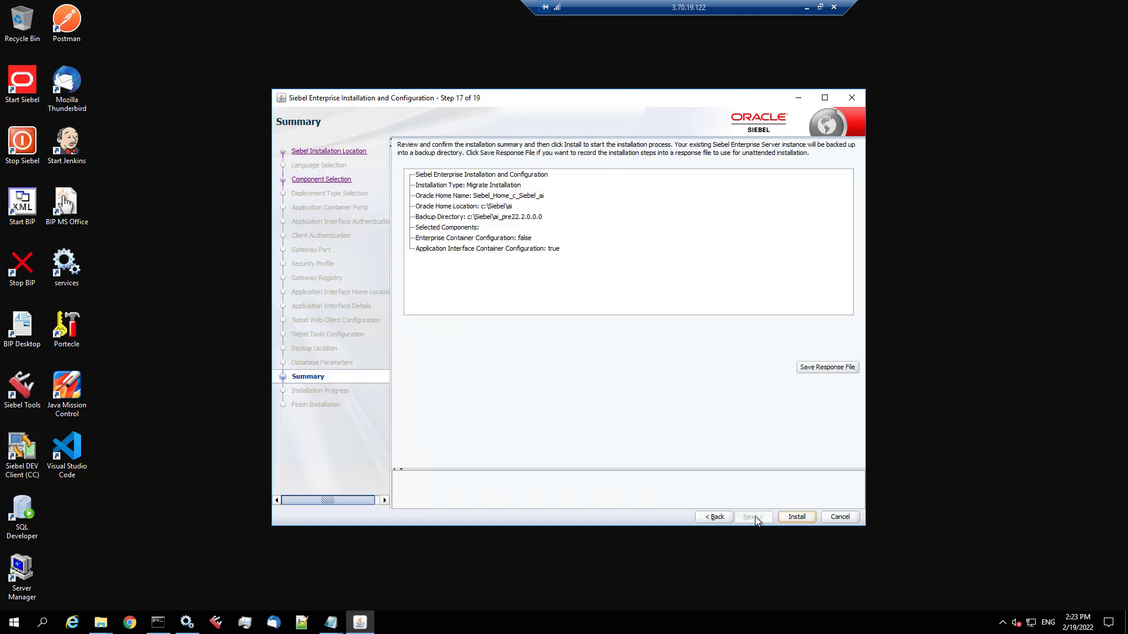
- Run the migration installation to 100% and exit the installer
{"action": "left_click", "coordinate": [796, 518]}
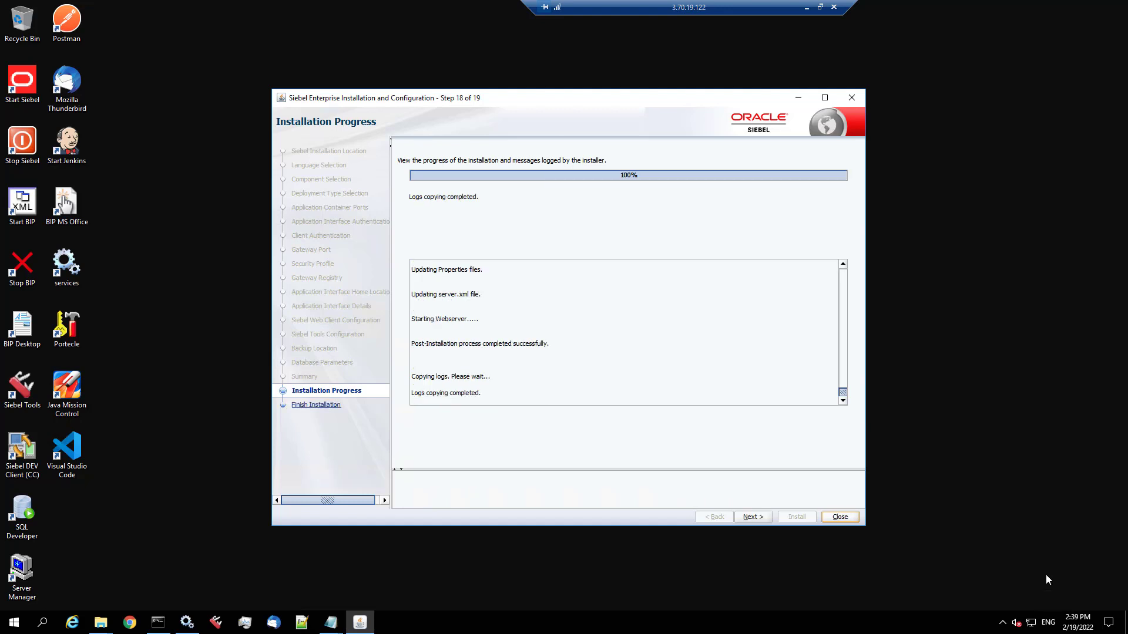
{"action": "left_click", "coordinate": [752, 517]}
{"action": "left_click", "coordinate": [840, 517]}
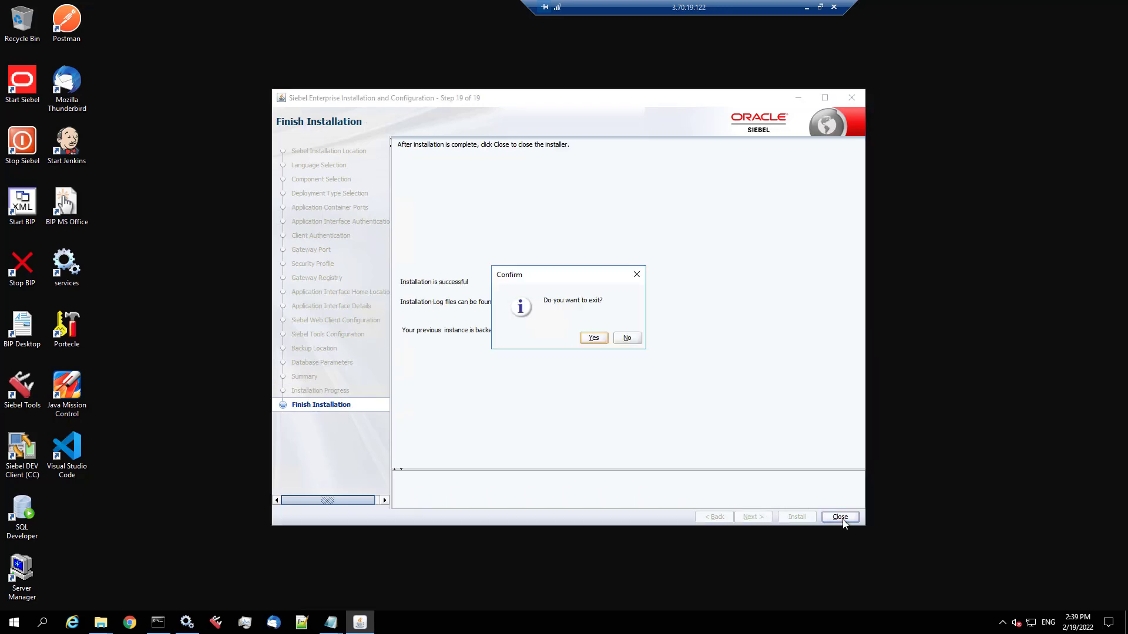
{"action": "left_click", "coordinate": [594, 339]}
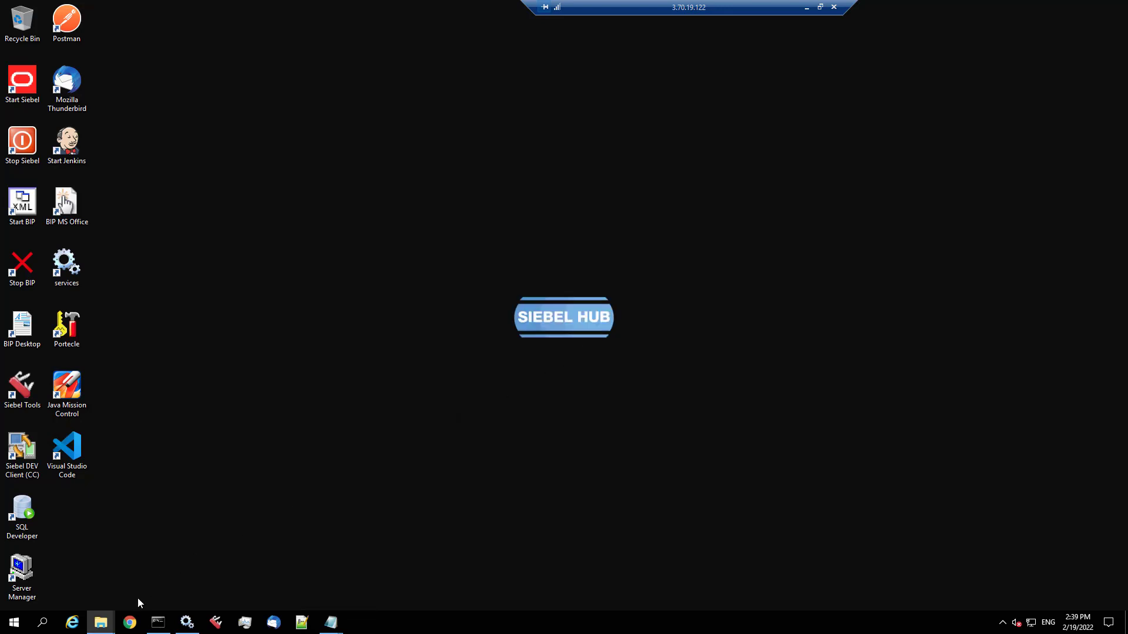
- Set the ai_External Tomcat service's startup type to Manual and stop it
{"action": "left_click", "coordinate": [187, 623]}
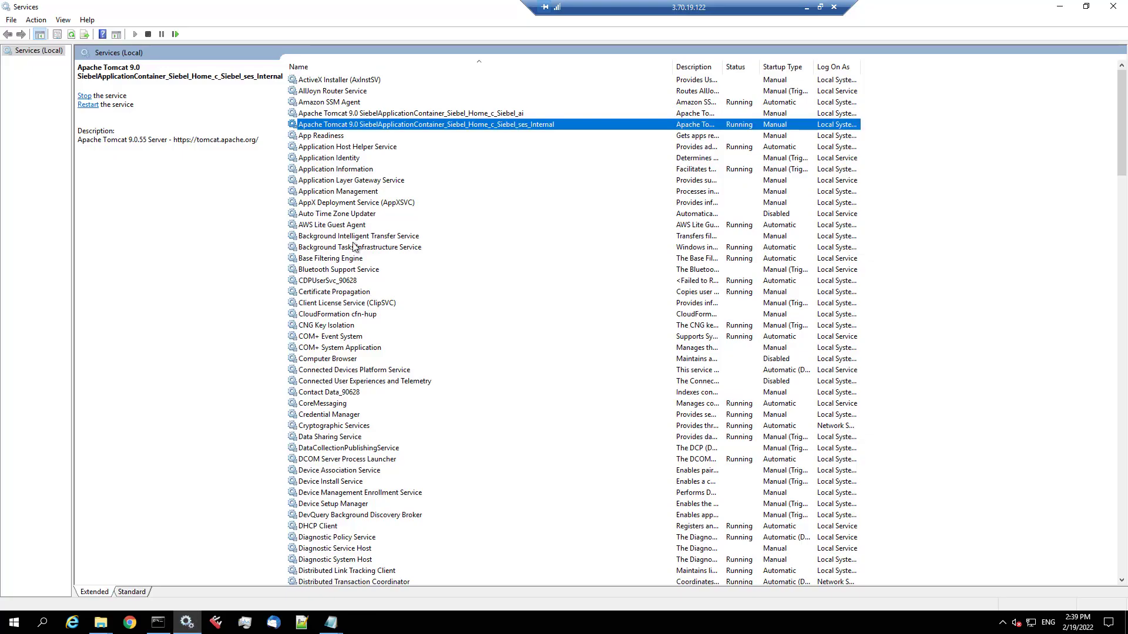
{"action": "left_click", "coordinate": [72, 33]}
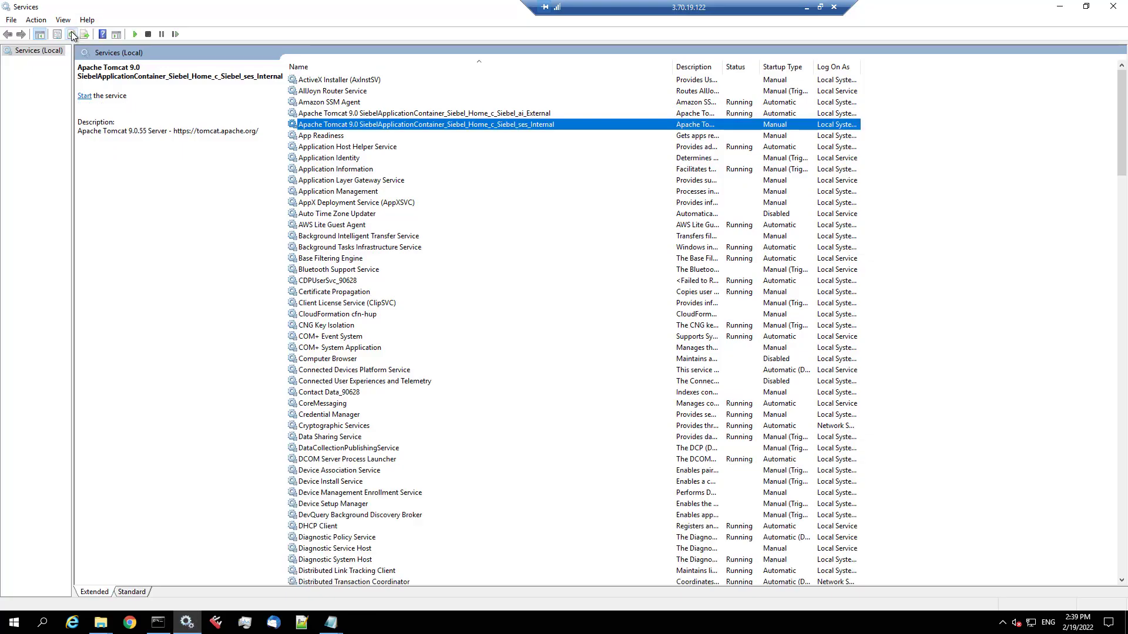
{"action": "double_click", "coordinate": [328, 114]}
{"action": "left_click", "coordinate": [542, 298]}
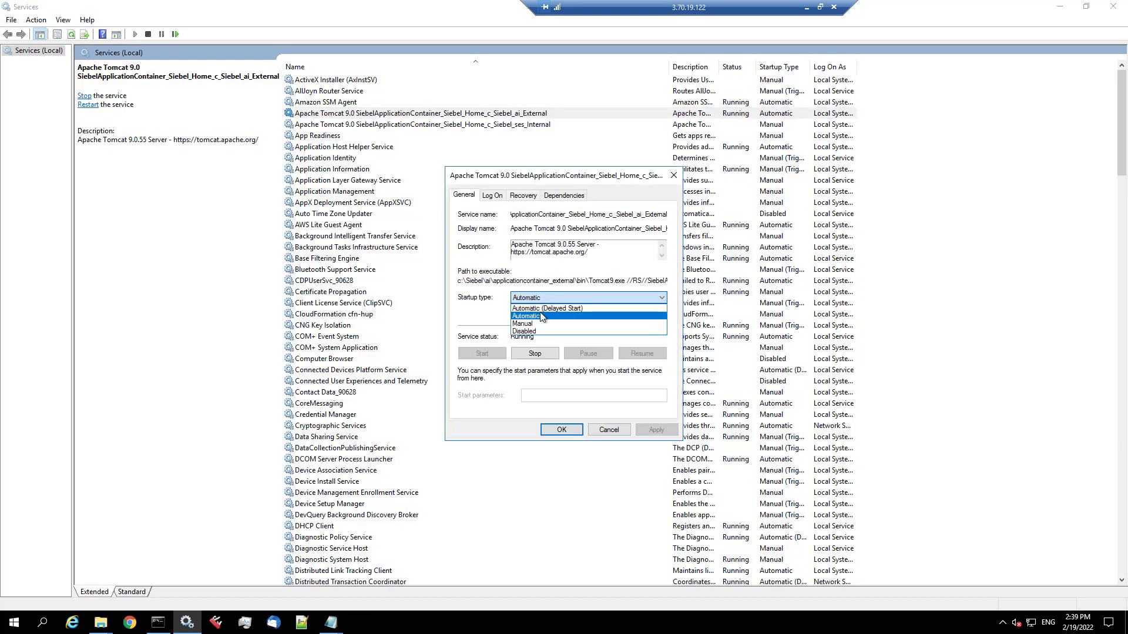
{"action": "left_click", "coordinate": [611, 322]}
{"action": "left_click", "coordinate": [654, 430]}
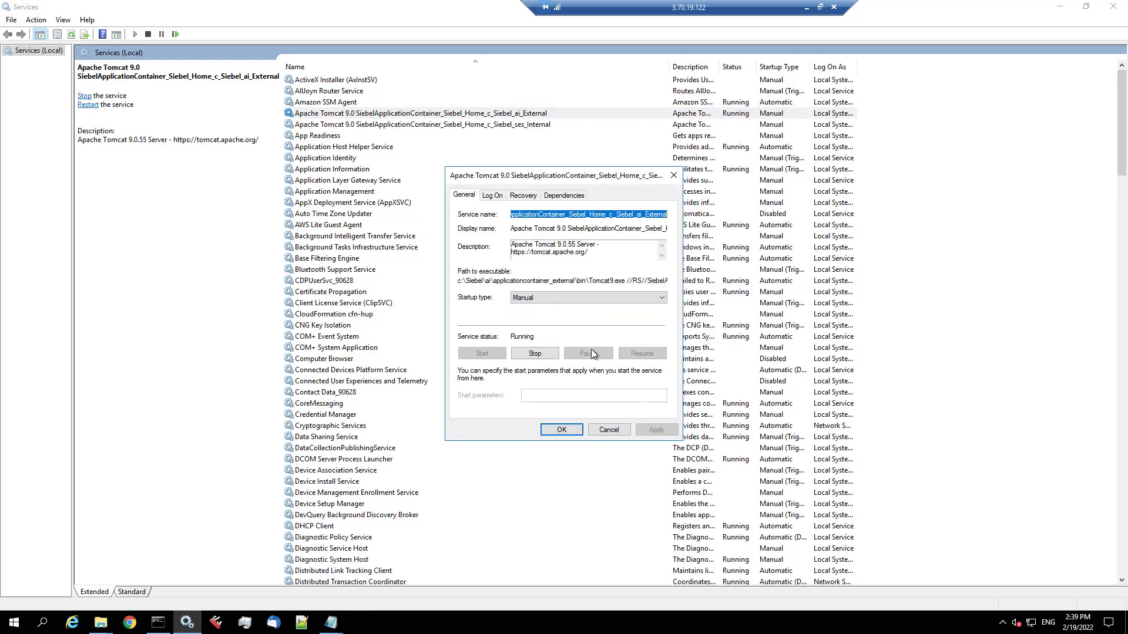
{"action": "left_click", "coordinate": [533, 354]}
{"action": "left_click", "coordinate": [569, 323]}
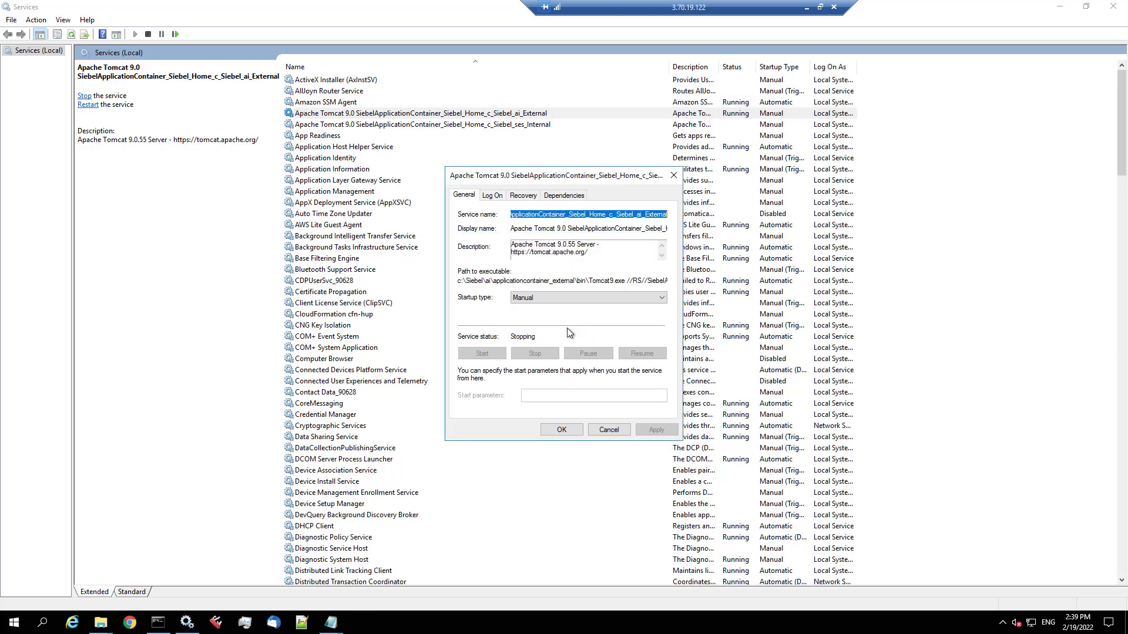
- Copy the ai_External service's path to executable
{"action": "left_click_drag", "start_coordinate": [459, 282], "coordinate": [664, 286]}
{"action": "right_click", "coordinate": [664, 286]}
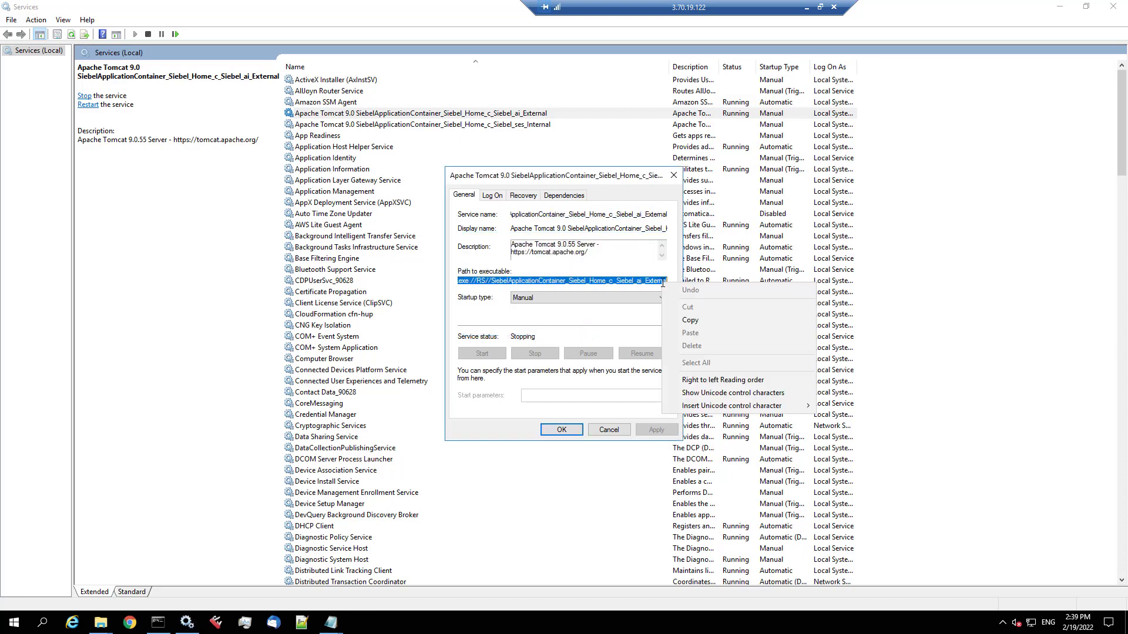
{"action": "left_click", "coordinate": [695, 320]}
{"action": "left_click", "coordinate": [158, 622]}
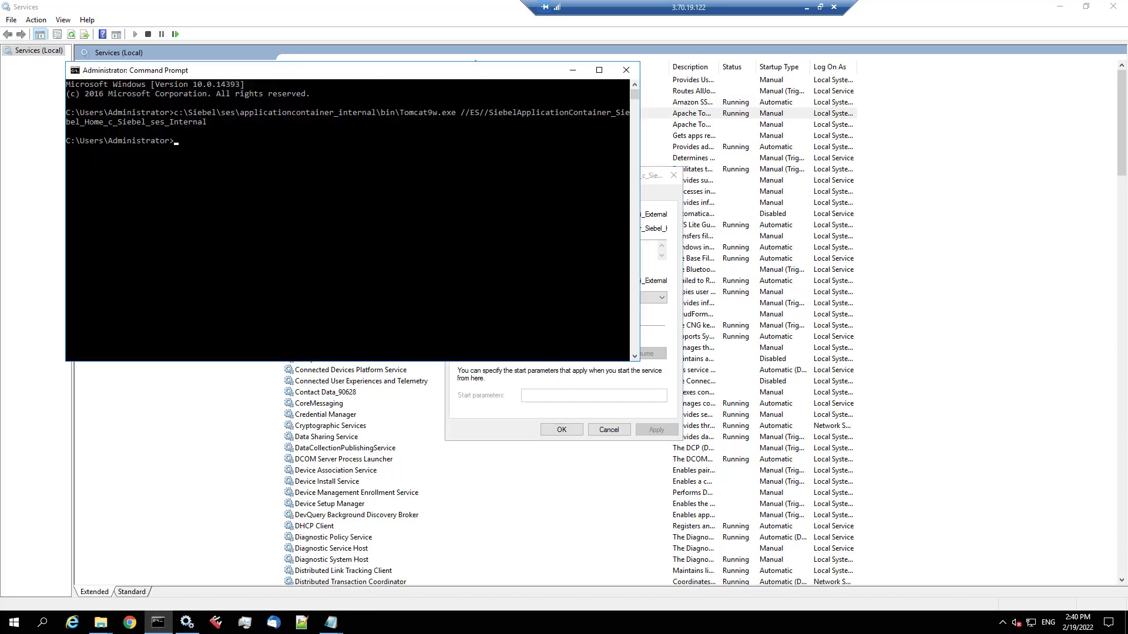
- Run the copied ai_External path as a Tomcat9w.exe //ES// command
{"action": "key", "text": "Up"}
{"action": "key", "text": "Right"}
{"action": "key", "text": "Right"}
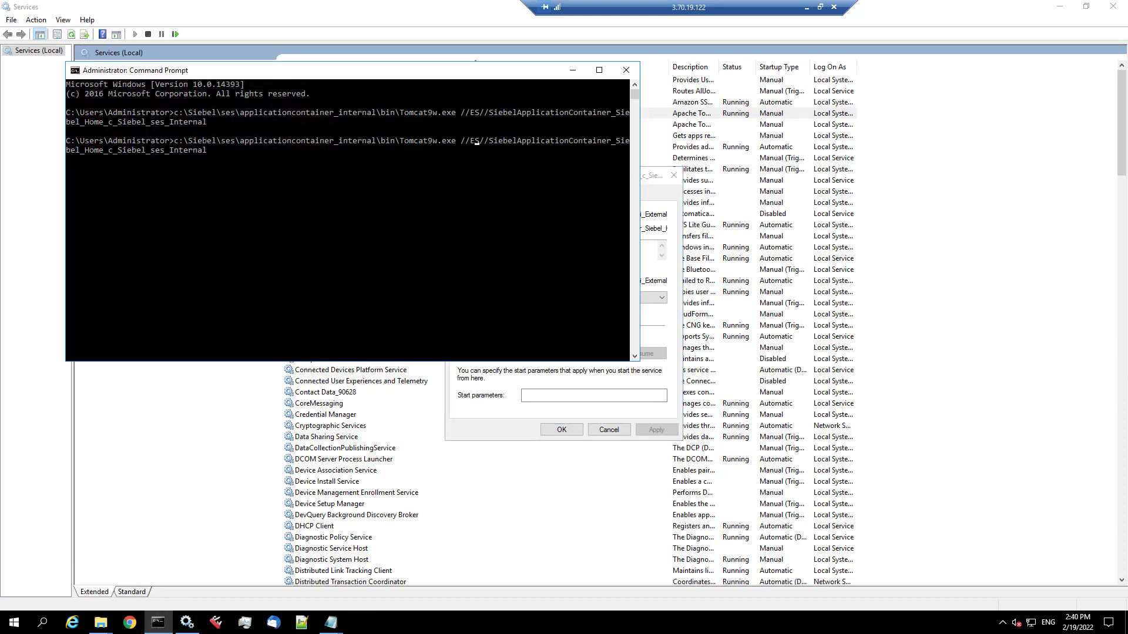
{"action": "key", "text": "Escape"}
{"action": "right_click", "coordinate": [342, 168]}
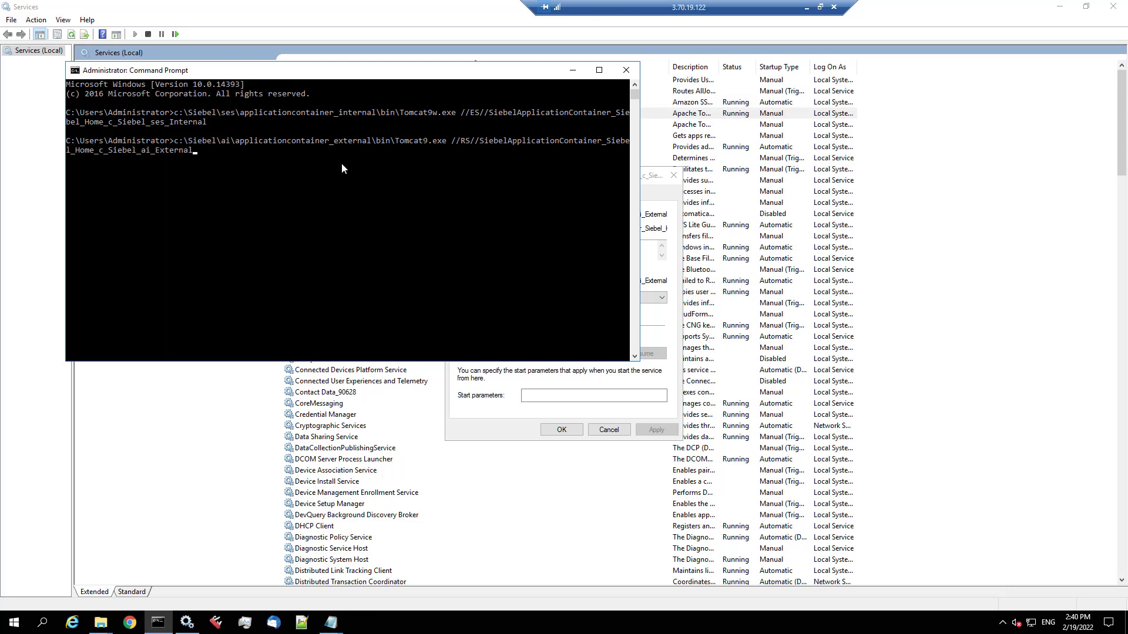
{"action": "key", "text": "Right"}
{"action": "key", "text": "Right"}
{"action": "type", "text": "E"}
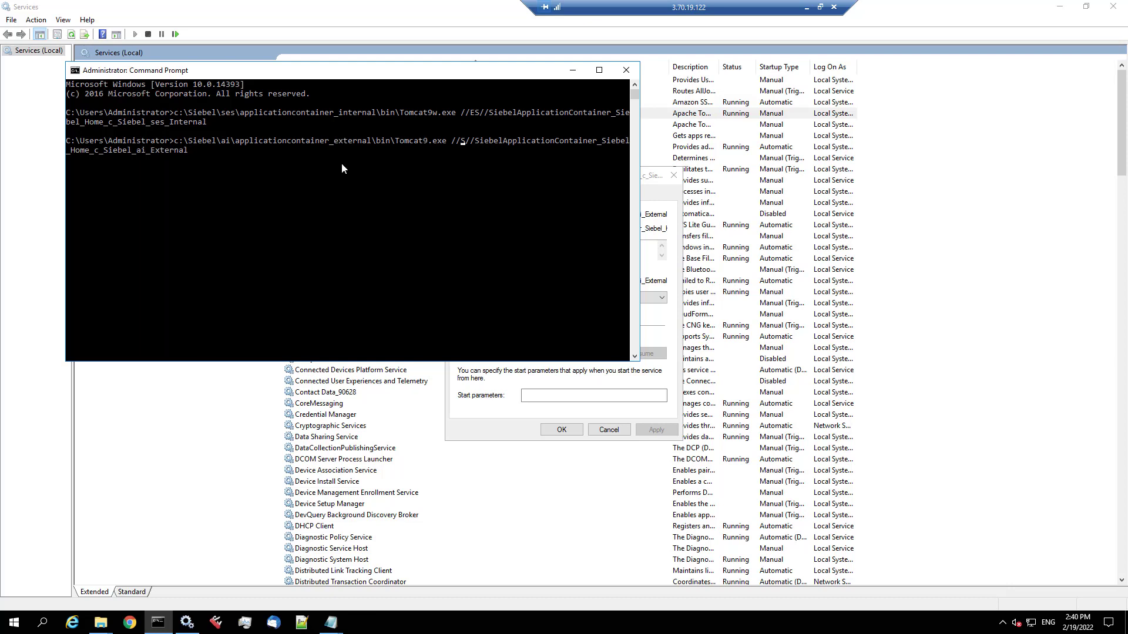
{"action": "key", "text": "Delete"}
{"action": "key", "text": "Left"}
{"action": "key", "text": "Left"}
{"action": "key", "text": "Left"}
{"action": "key", "text": "Left"}
{"action": "key", "text": "Left"}
{"action": "key", "text": "Left"}
{"action": "key", "text": "Left"}
{"action": "key", "text": "Left"}
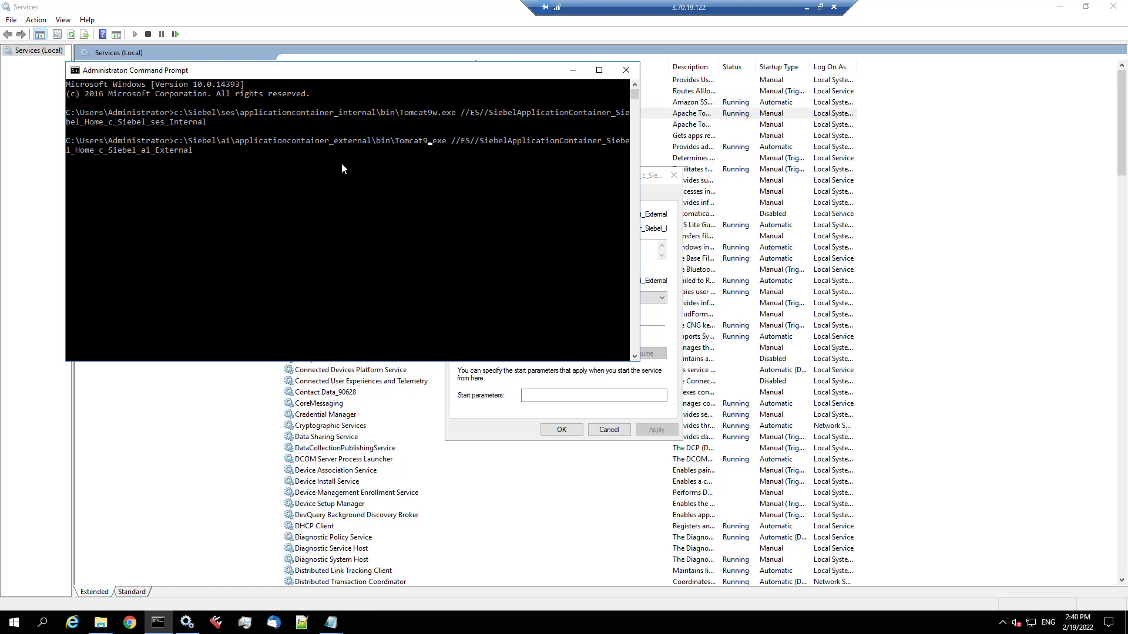
{"action": "type", "text": "w"}
{"action": "key", "text": "Return"}
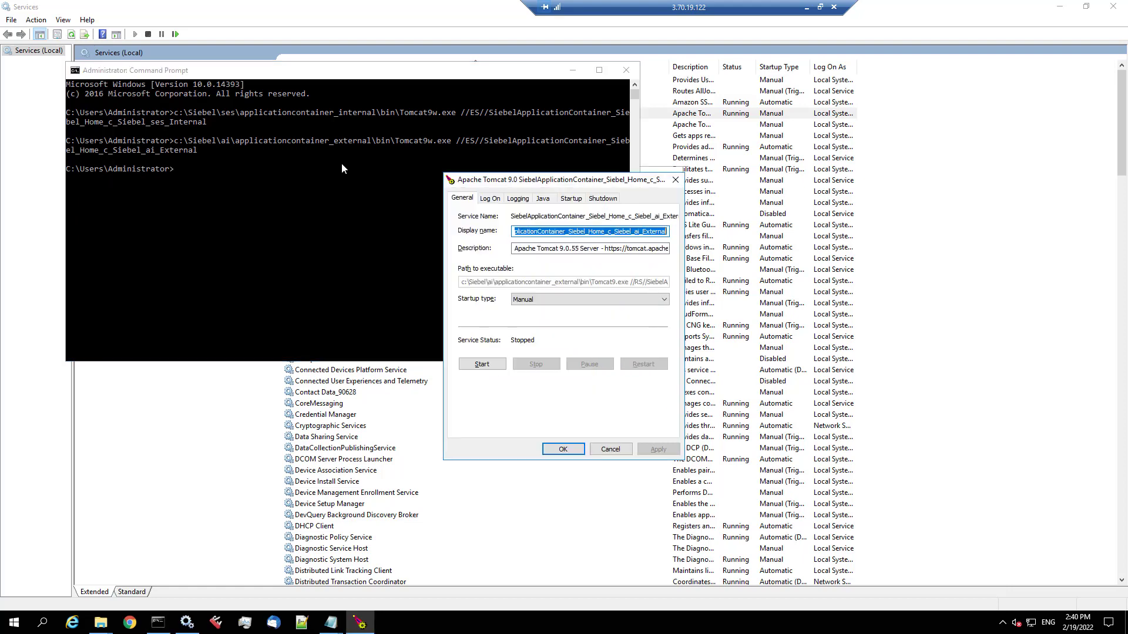
- Set both initial and maximum Java memory pools to 2560 MB and apply
{"action": "left_click", "coordinate": [543, 199]}
{"action": "left_click", "coordinate": [549, 415]}
{"action": "type", "text": "256"}
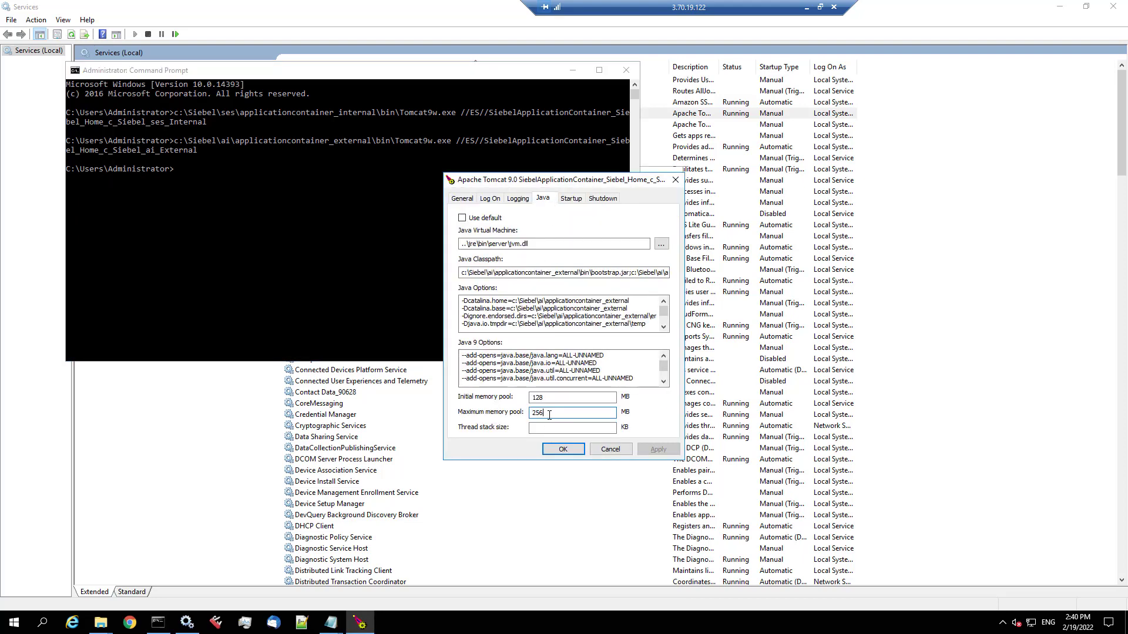
{"action": "type", "text": "0"}
{"action": "double_click", "coordinate": [587, 410]}
{"action": "key", "text": "ctrl+c"}
{"action": "key", "text": "shift+Tab"}
{"action": "key", "text": "ctrl+v"}
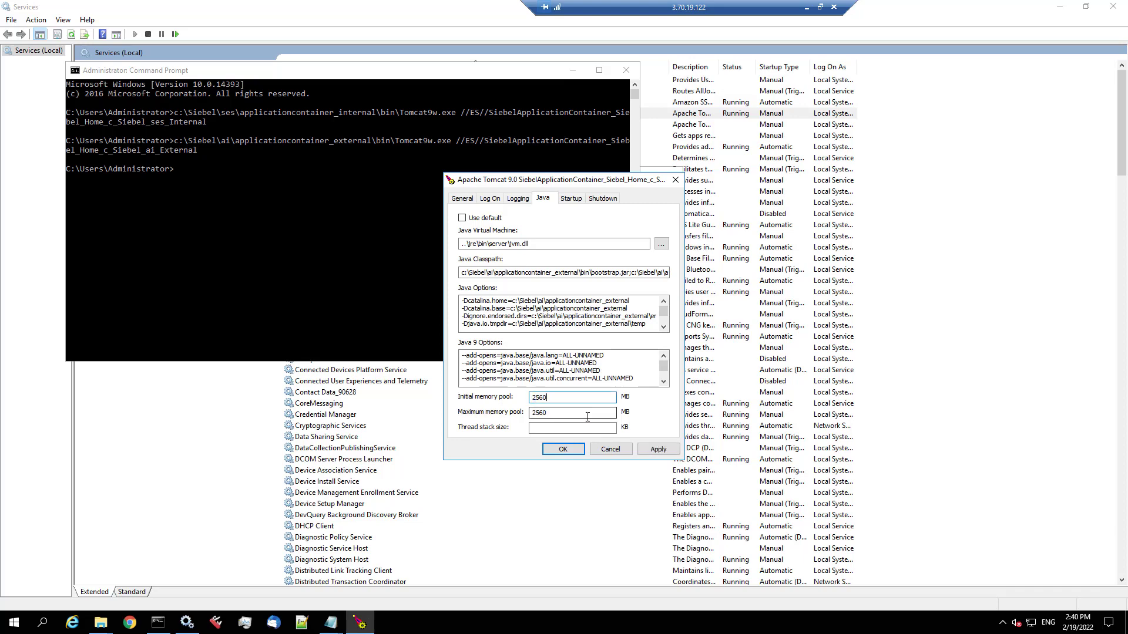
{"action": "left_click", "coordinate": [656, 450]}
{"action": "left_click", "coordinate": [552, 450]}
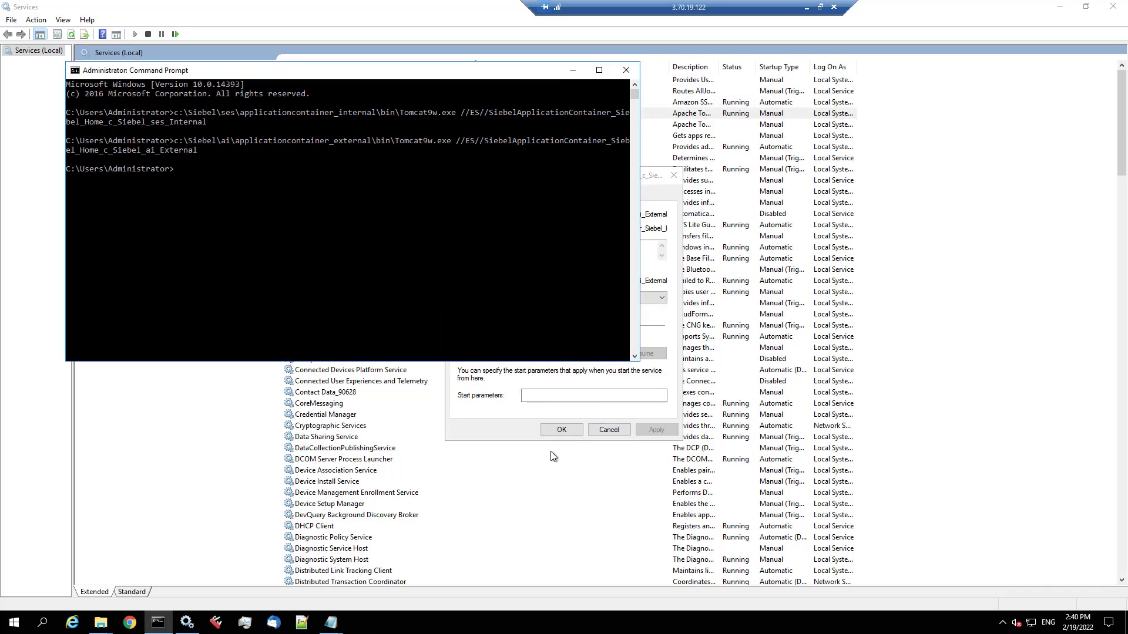
{"action": "left_click", "coordinate": [649, 176]}
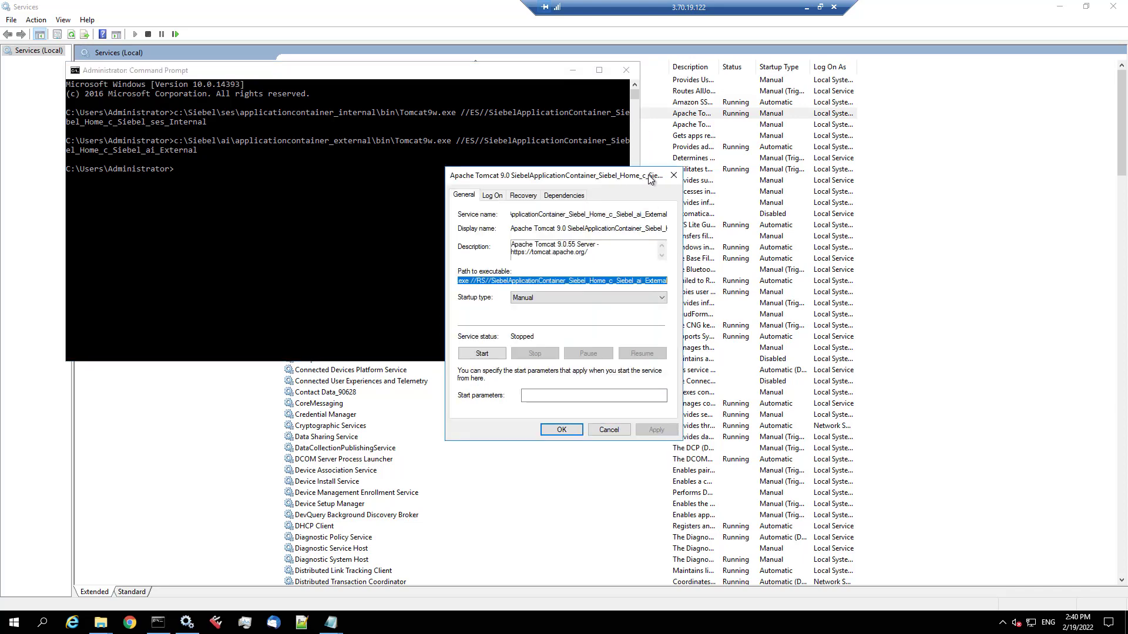
- Copy the ai_External service name and put it on line 5 of Start Siebel.cmd
{"action": "double_click", "coordinate": [531, 214]}
{"action": "right_click", "coordinate": [531, 214]}
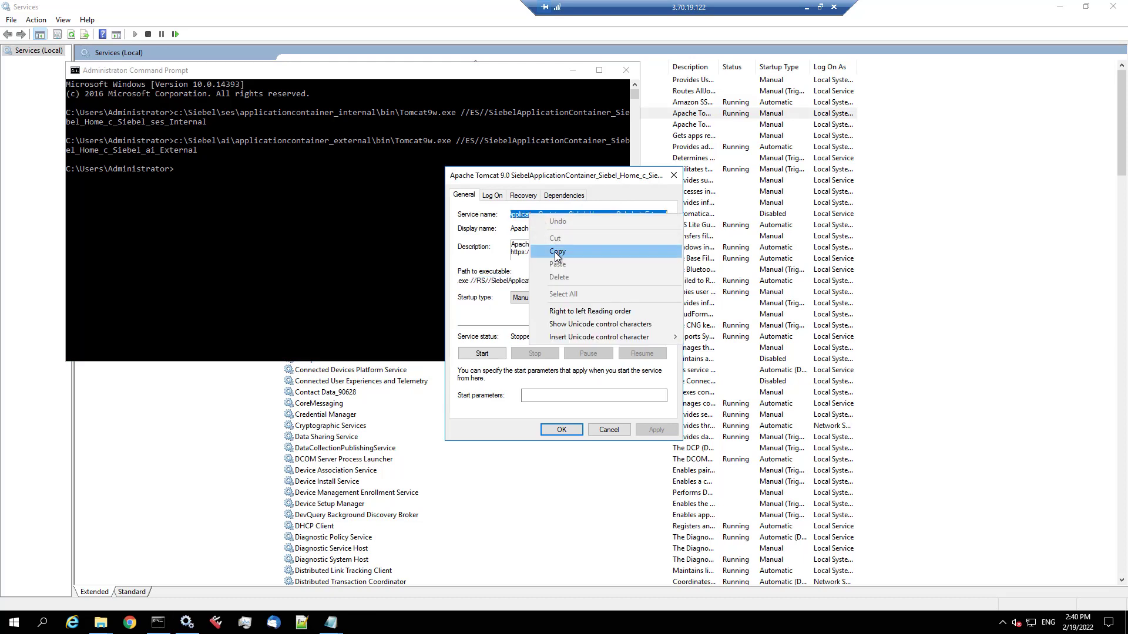
{"action": "left_click", "coordinate": [555, 252]}
{"action": "left_click", "coordinate": [330, 622]}
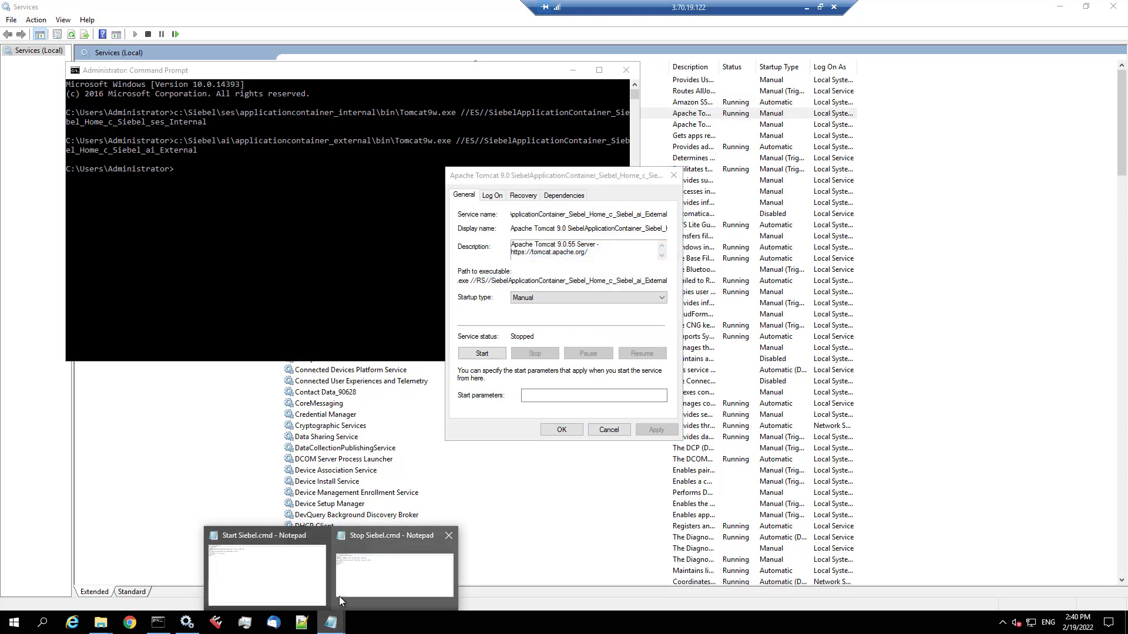
{"action": "left_click", "coordinate": [308, 590]}
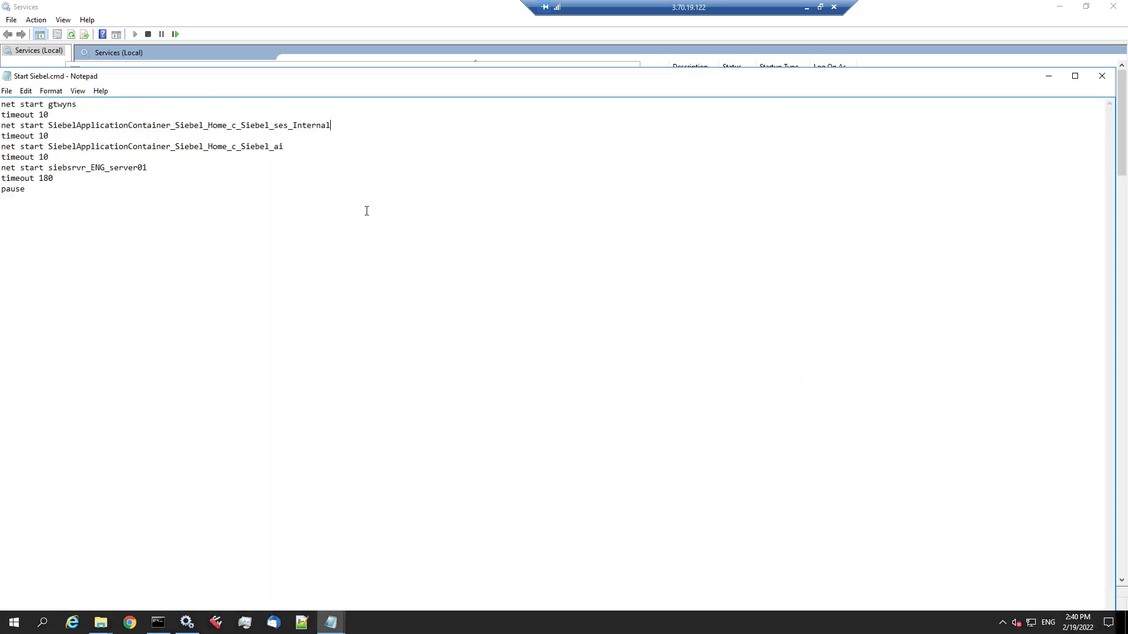
{"action": "double_click", "coordinate": [234, 145]}
{"action": "key", "text": "ctrl+v"}
{"action": "double_click", "coordinate": [8, 77]}
- Put the ai_External name on line 3 of Stop Siebel.cmd, save, and close the properties
{"action": "left_click", "coordinate": [331, 623]}
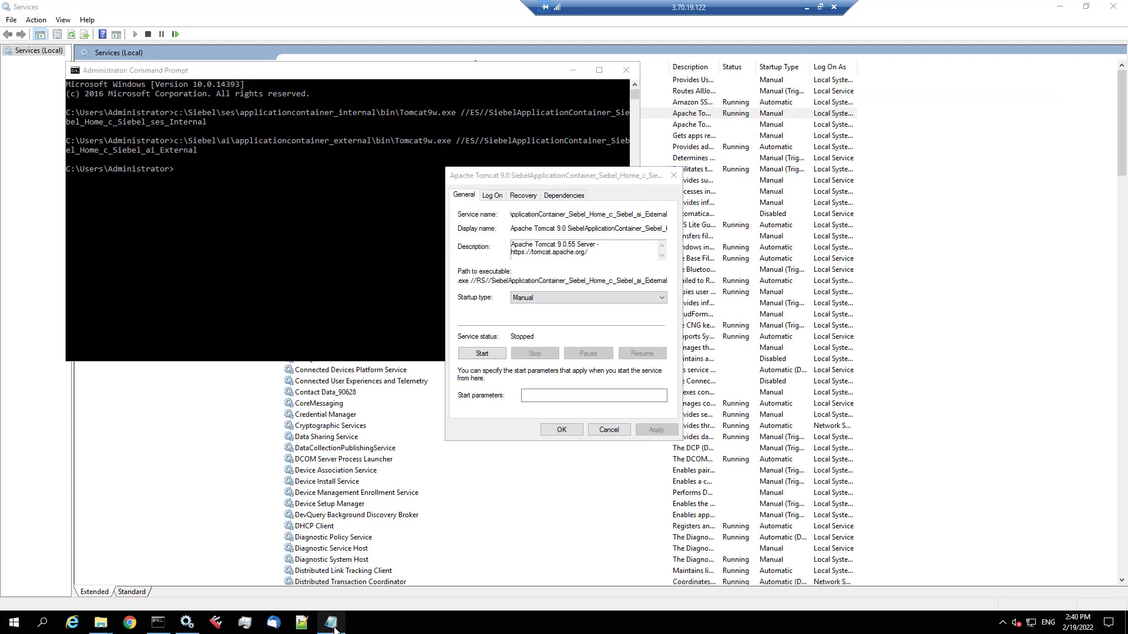
{"action": "double_click", "coordinate": [203, 288]}
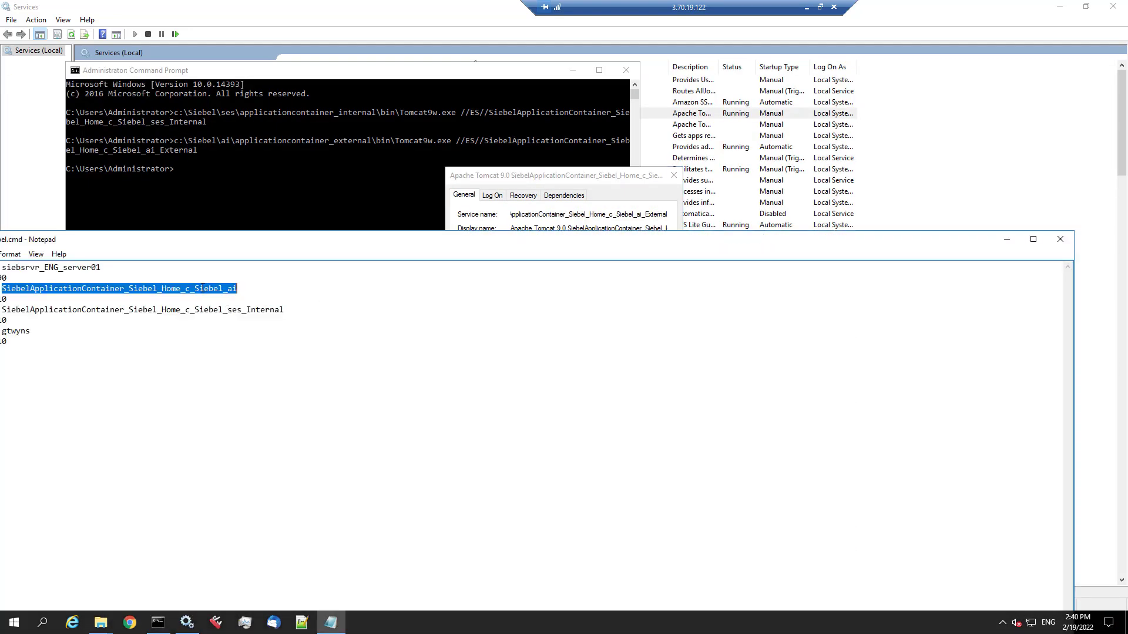
{"action": "key", "text": "ctrl+v"}
{"action": "left_click_drag", "start_coordinate": [212, 247], "coordinate": [440, 233]}
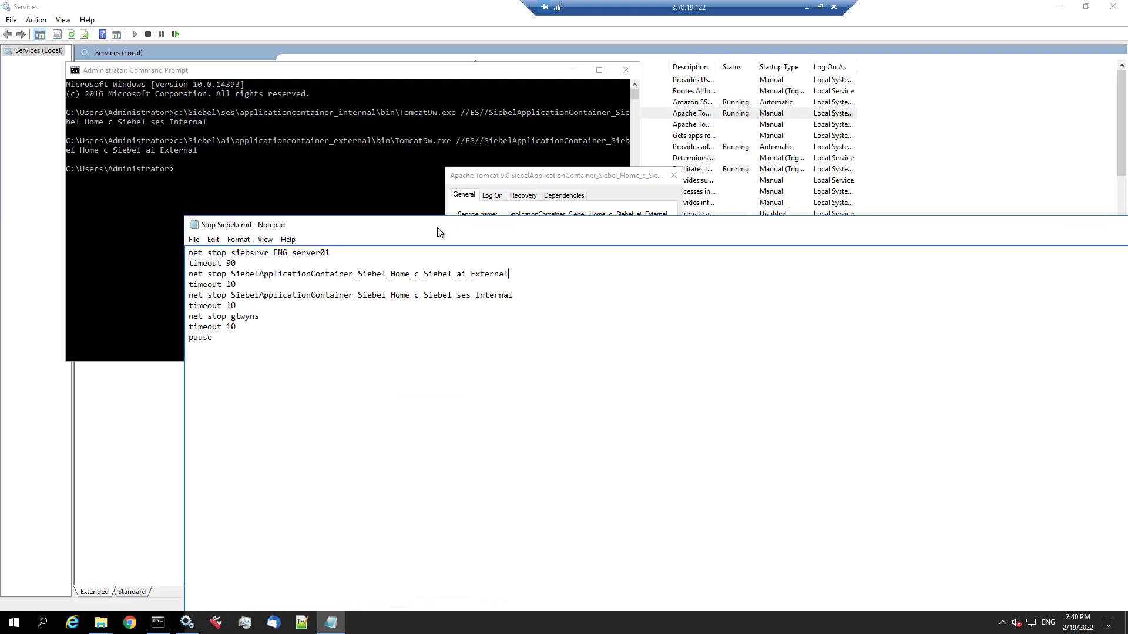
{"action": "double_click", "coordinate": [195, 227]}
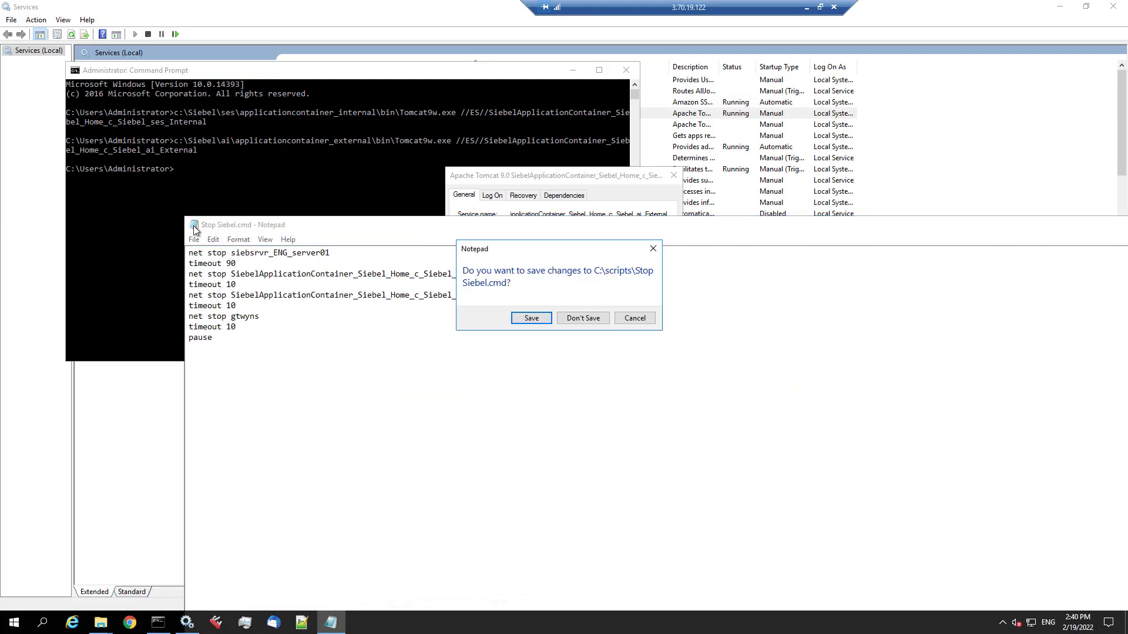
{"action": "left_click", "coordinate": [531, 318]}
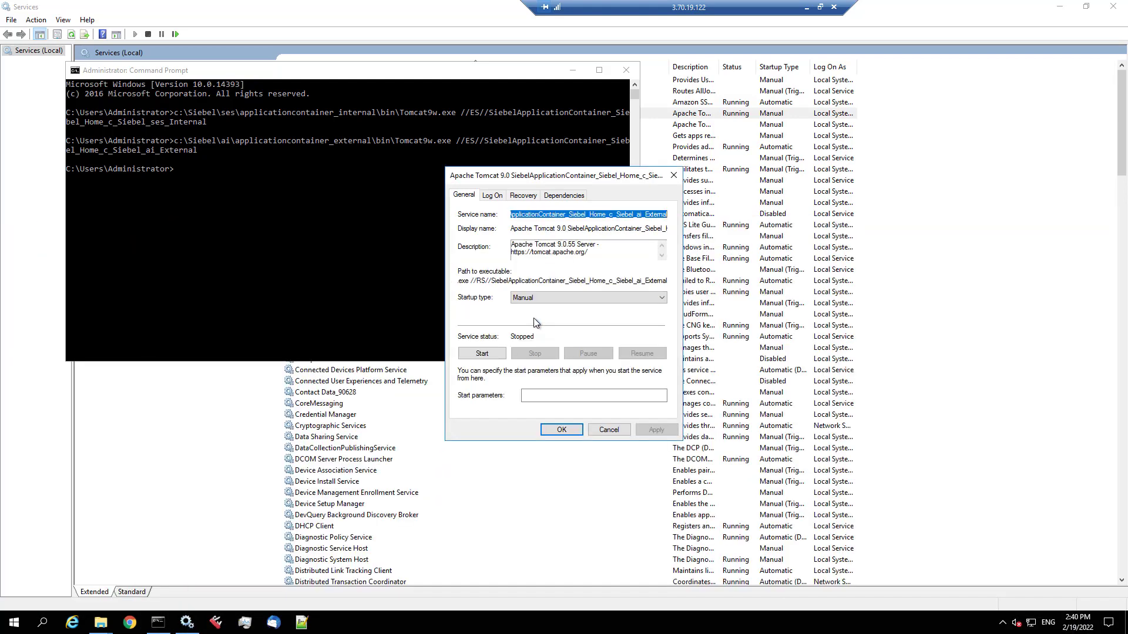
{"action": "left_click", "coordinate": [576, 432]}
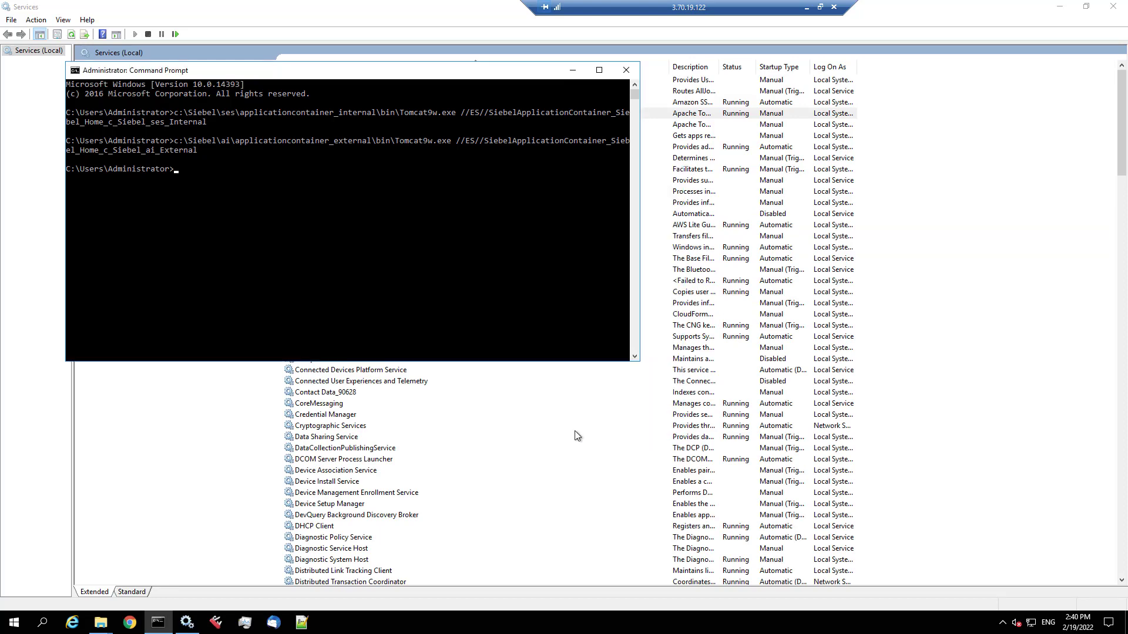
- Refresh the Services list and look inside the ai_pre22.2.0.0.0 backup folder under C:\Siebel
{"action": "left_click", "coordinate": [71, 36]}
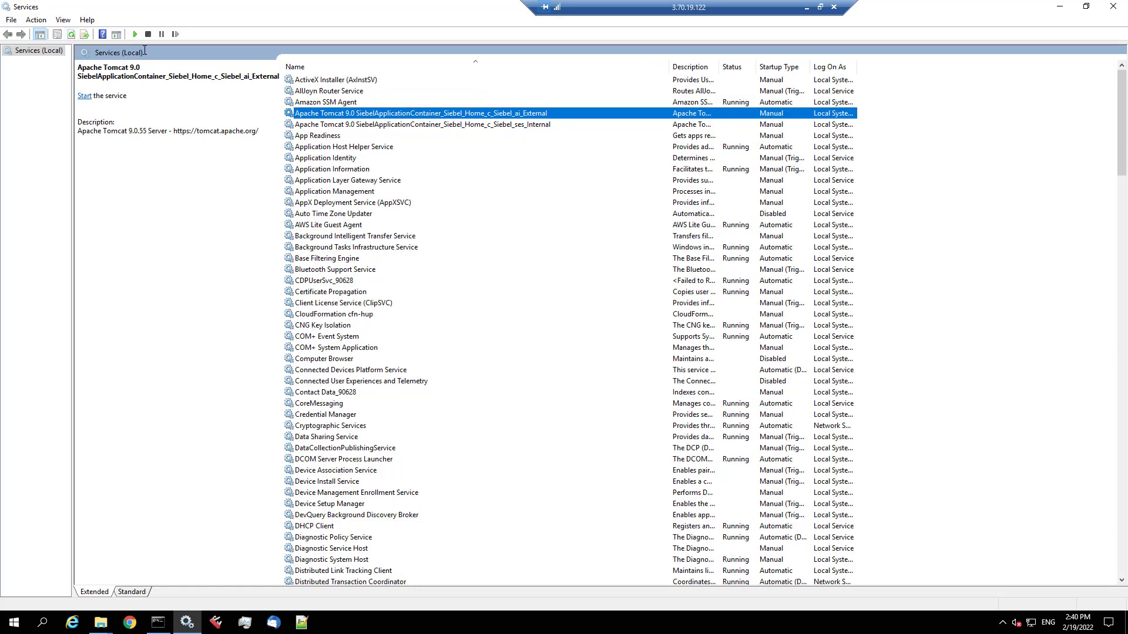
{"action": "mouse_move", "coordinate": [100, 626]}
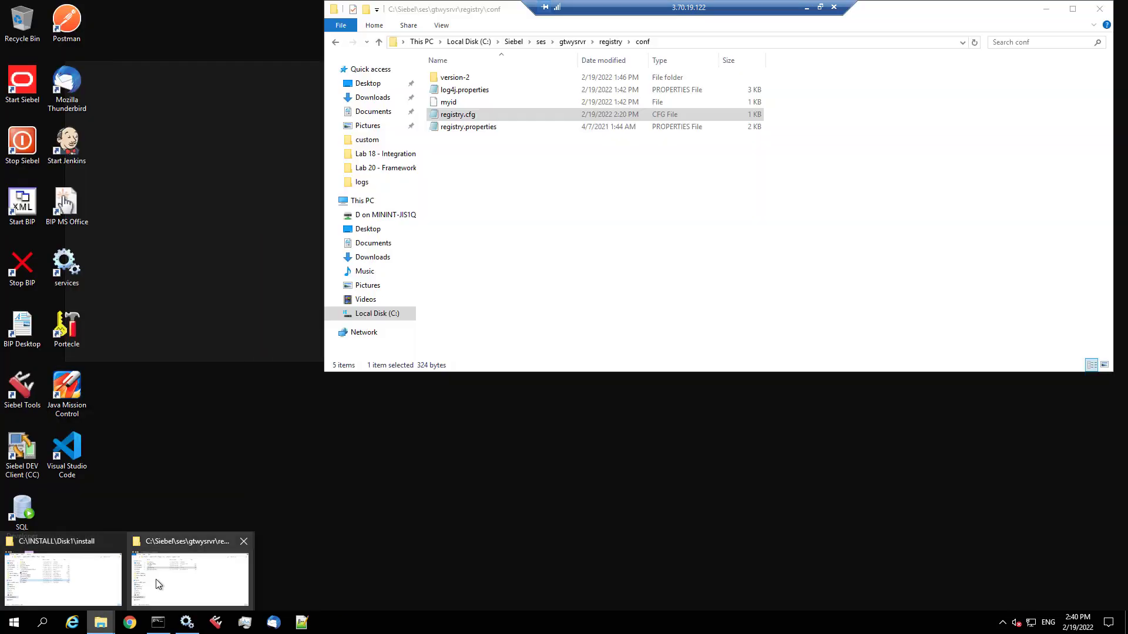
{"action": "left_click", "coordinate": [158, 585]}
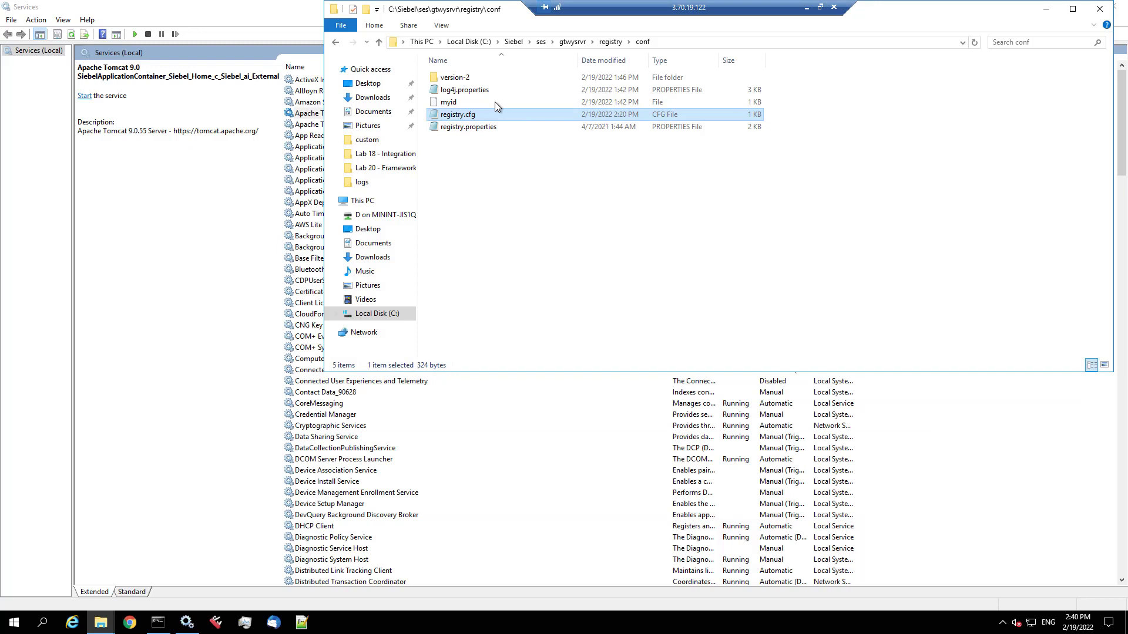
{"action": "left_click", "coordinate": [528, 43]}
{"action": "left_click", "coordinate": [523, 44]}
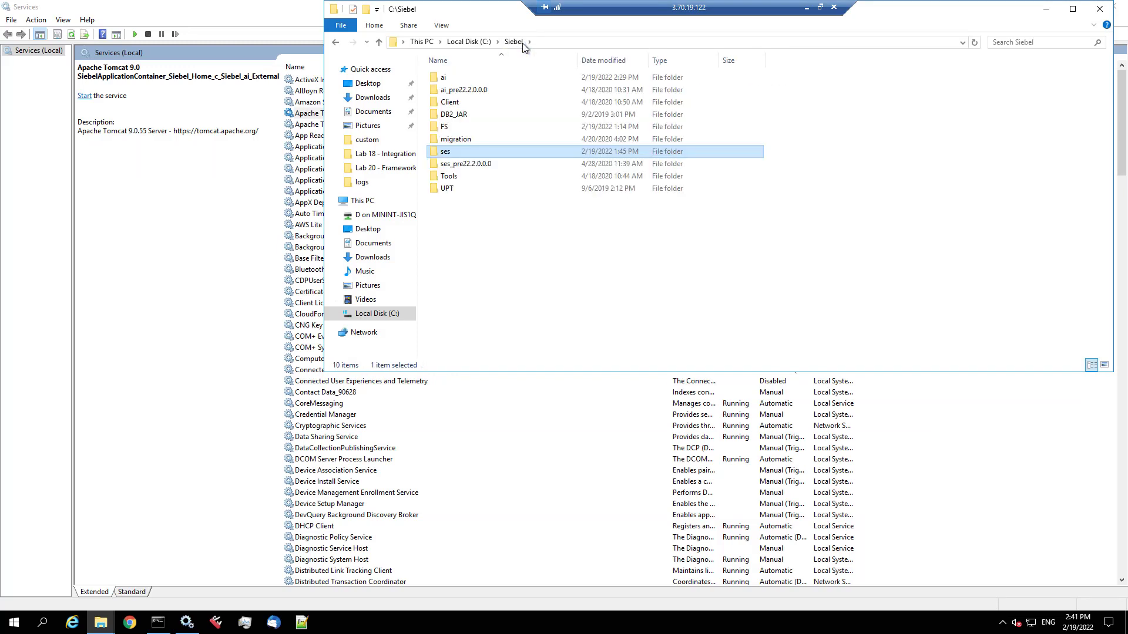
{"action": "double_click", "coordinate": [478, 92]}
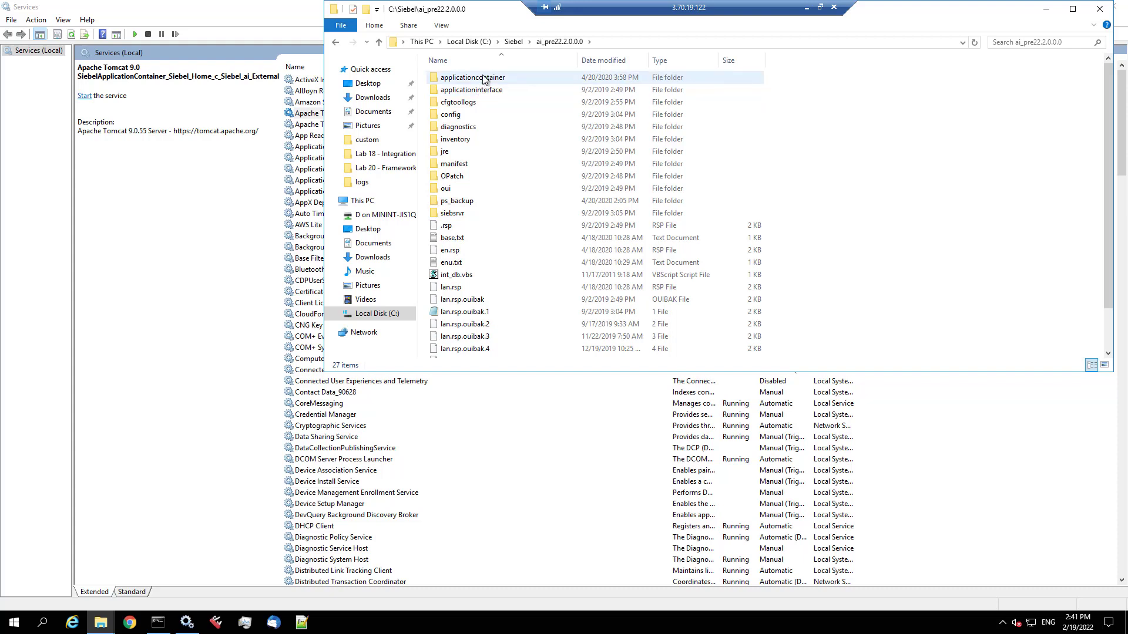
{"action": "left_click", "coordinate": [513, 42]}
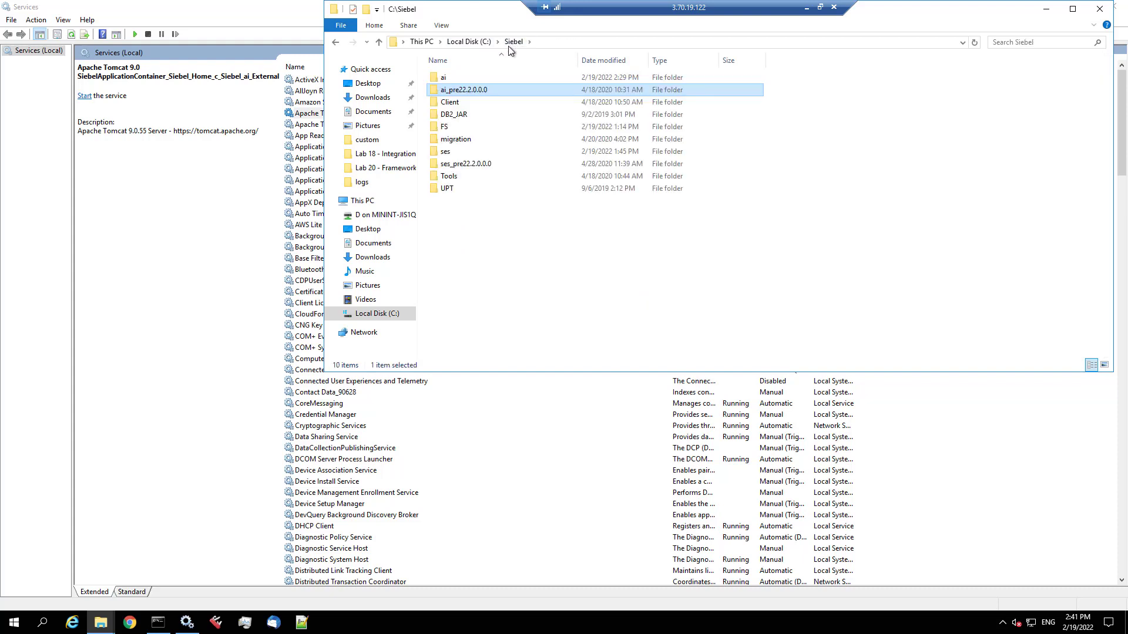
- Browse ai\applicationcontainer_external\siebelwebroot\scripts\siebel\custom, then close the Explorer window
{"action": "double_click", "coordinate": [464, 78]}
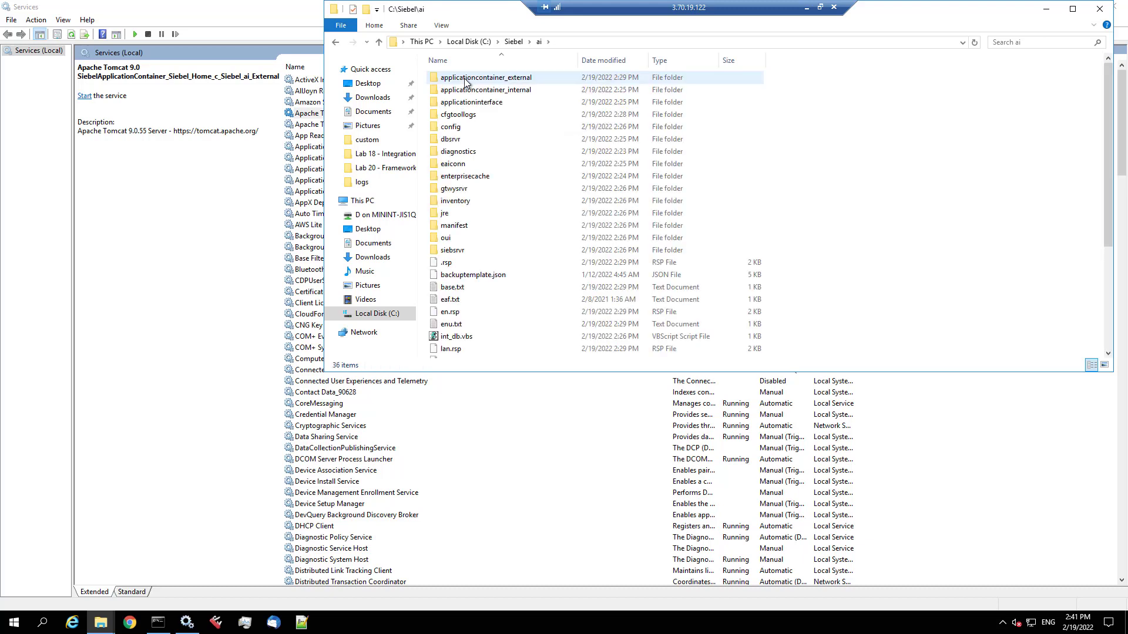
{"action": "left_click", "coordinate": [466, 78]}
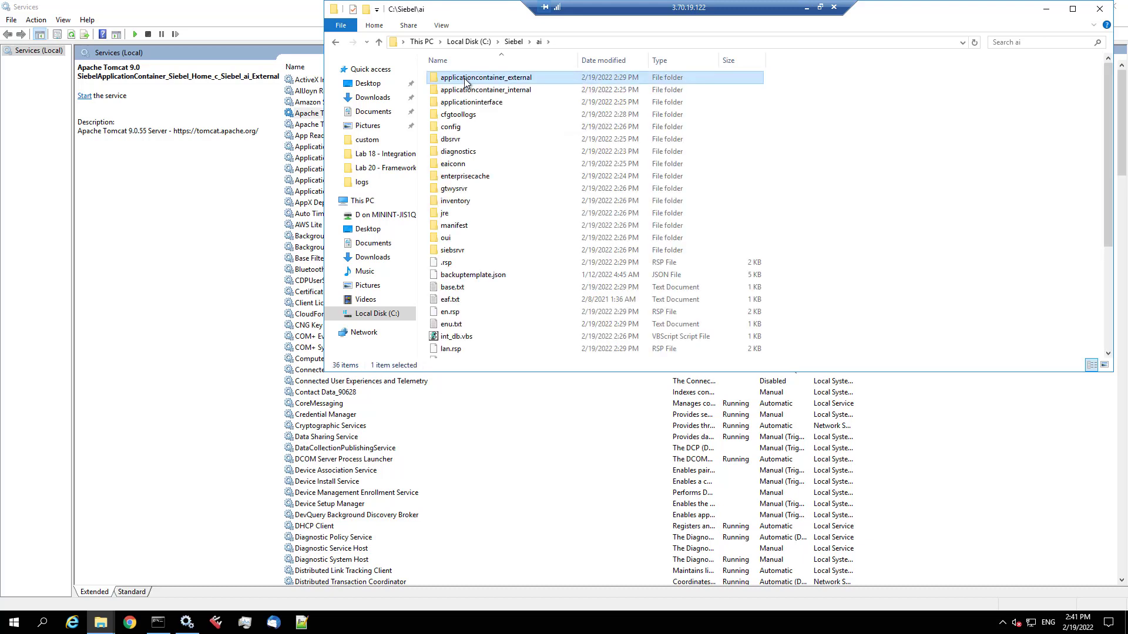
{"action": "double_click", "coordinate": [466, 78]}
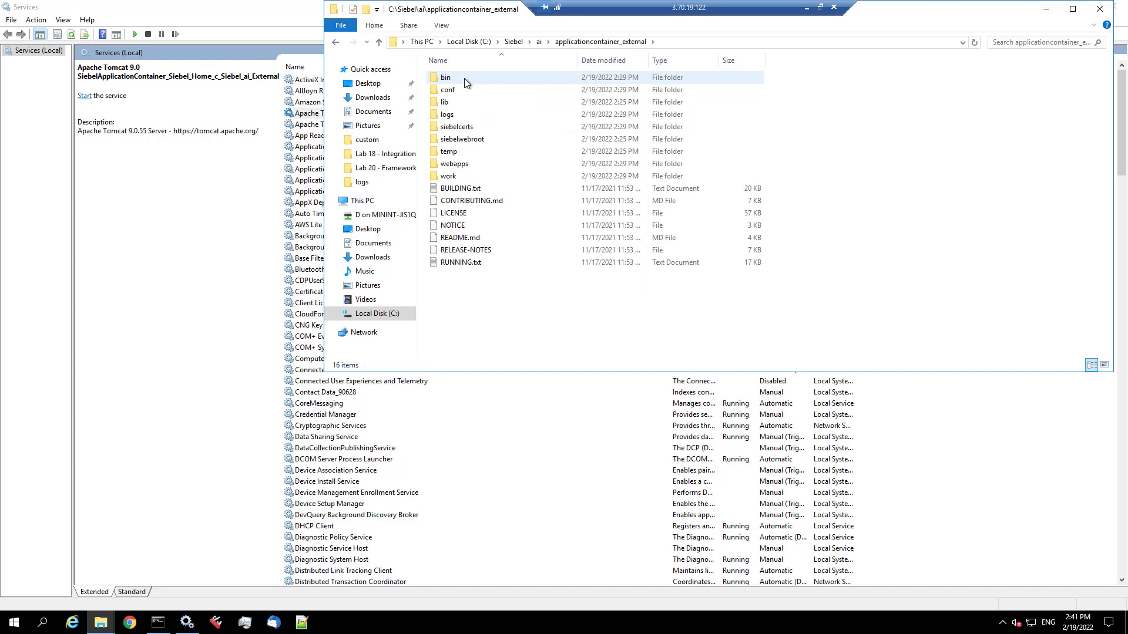
{"action": "double_click", "coordinate": [458, 141]}
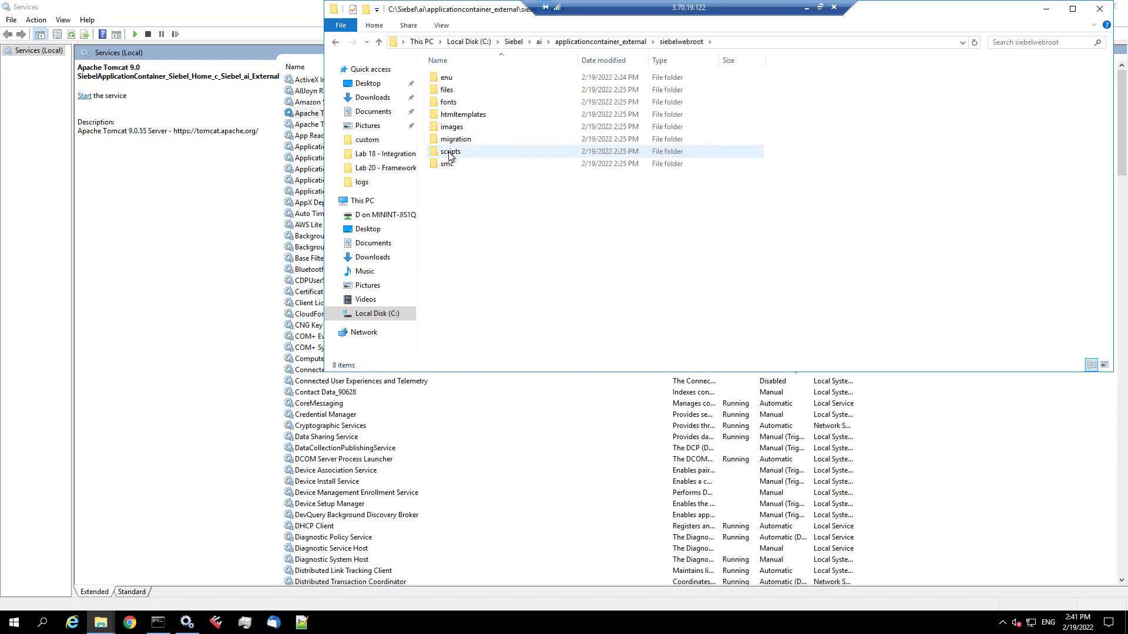
{"action": "double_click", "coordinate": [450, 152]}
{"action": "double_click", "coordinate": [461, 90]}
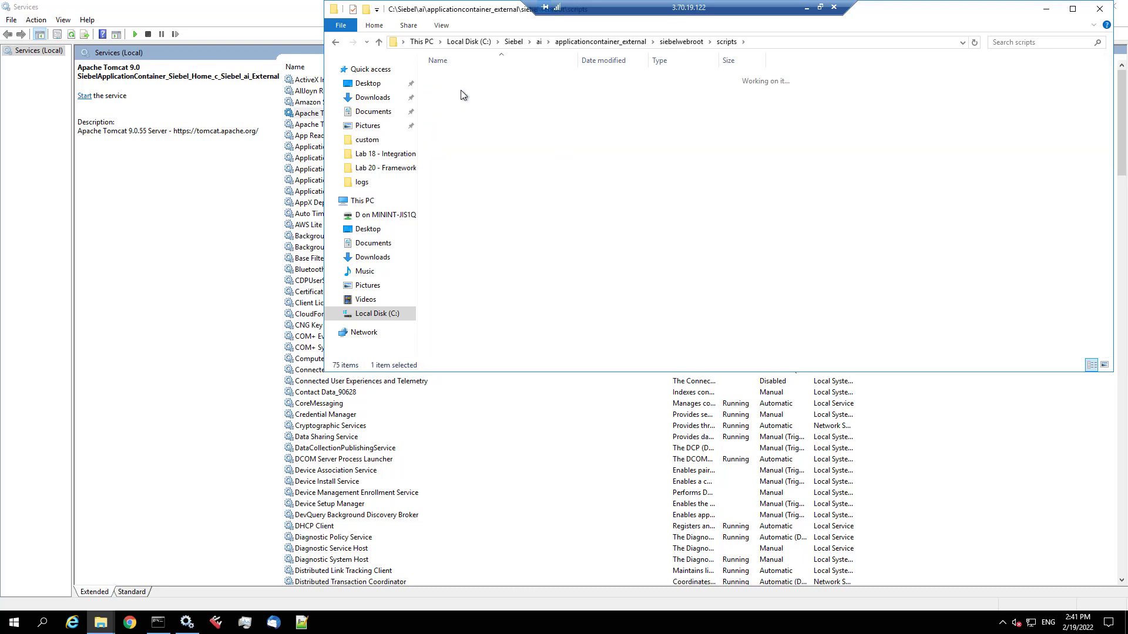
{"action": "double_click", "coordinate": [452, 77]}
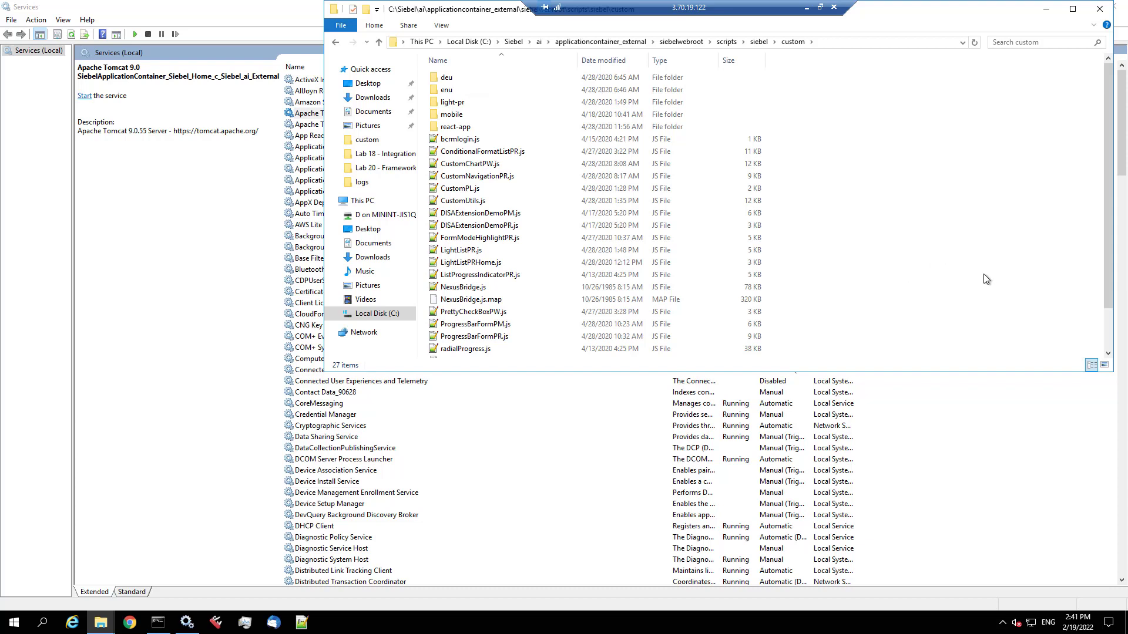
{"action": "left_click", "coordinate": [1098, 9]}
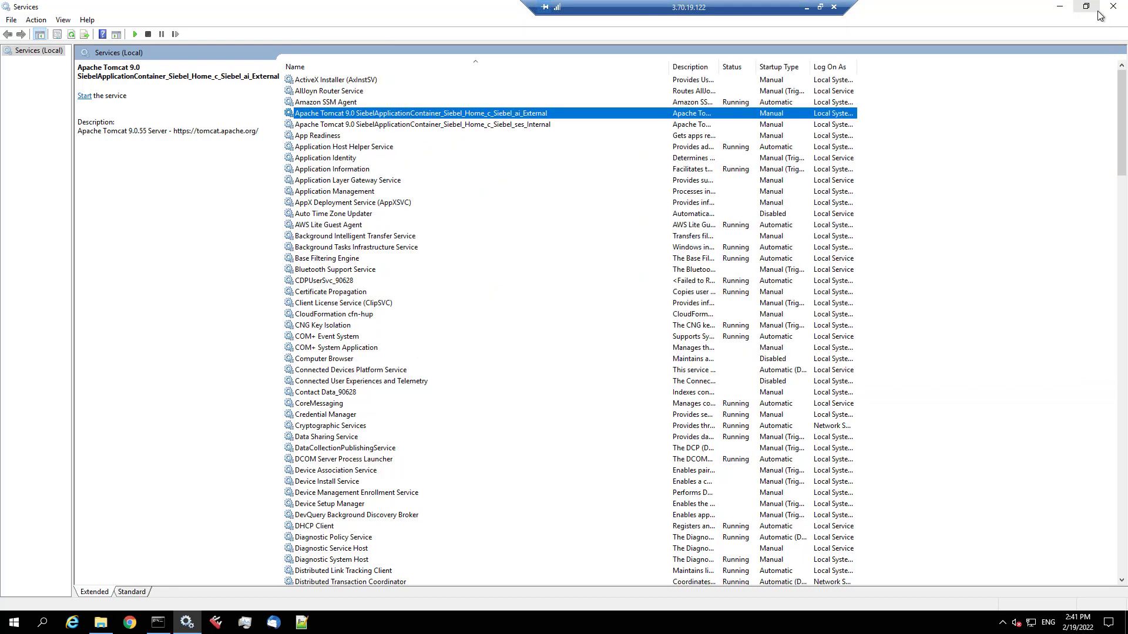
- Clear away Services and Command Prompt, then run C:\INSTALL\Disk1\install\setup.bat as administrator
{"action": "left_click", "coordinate": [1058, 8]}
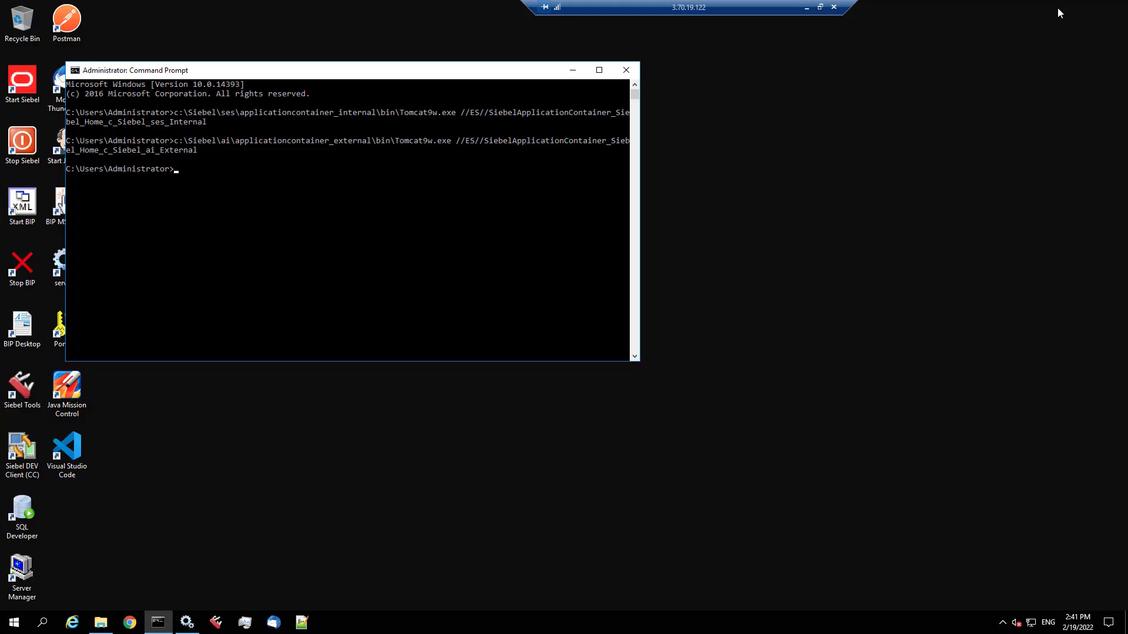
{"action": "left_click", "coordinate": [626, 72]}
{"action": "left_click", "coordinate": [106, 628]}
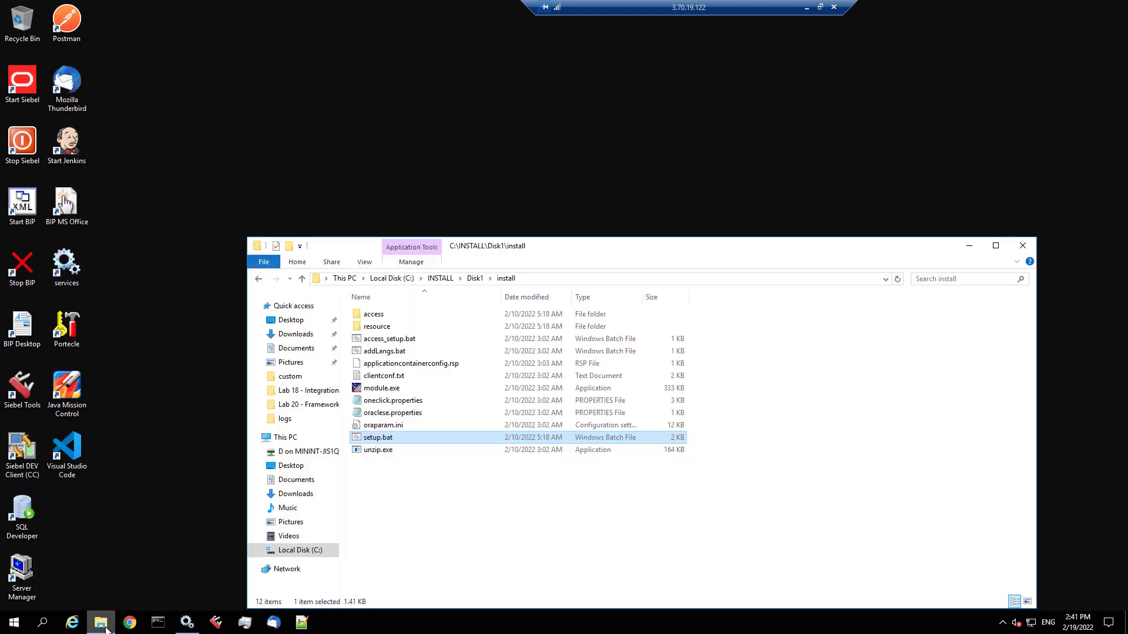
{"action": "right_click", "coordinate": [366, 441]}
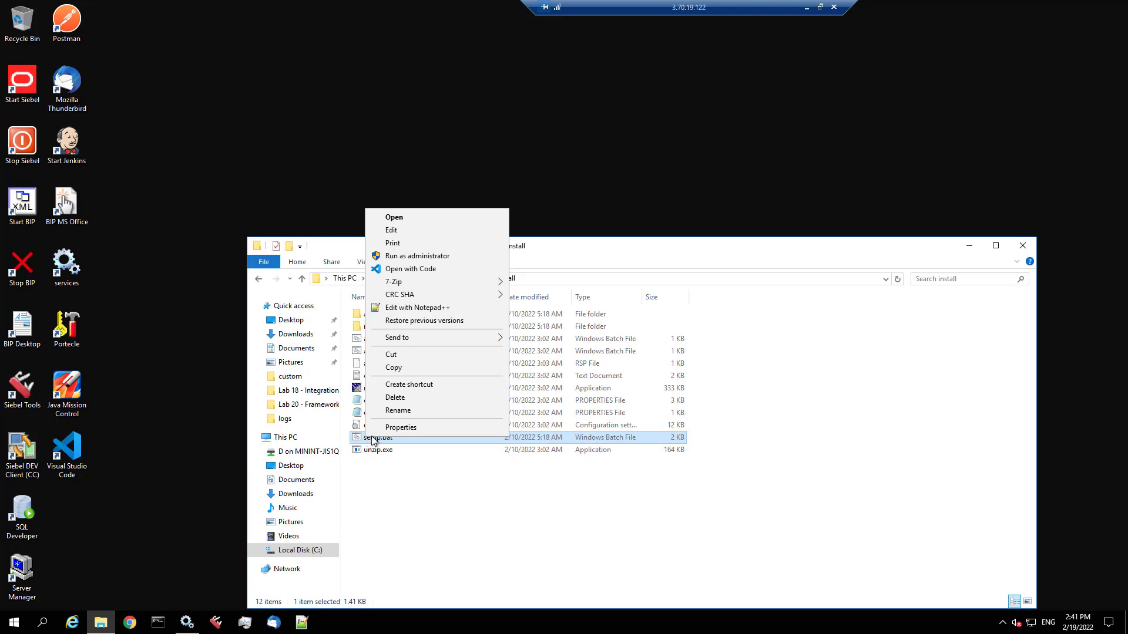
{"action": "left_click", "coordinate": [502, 256]}
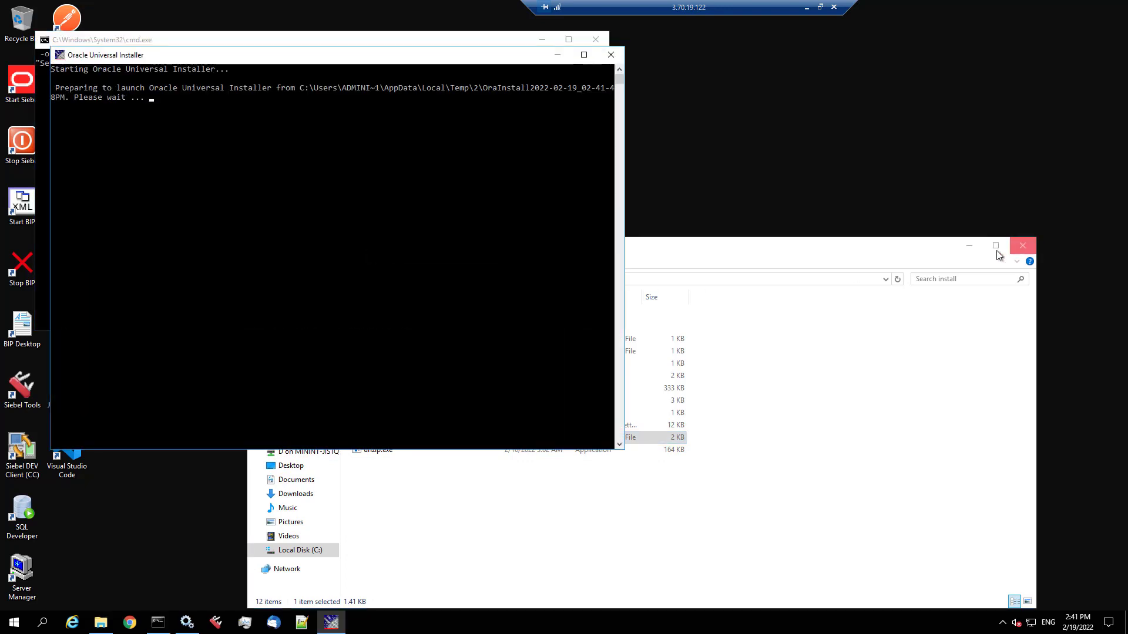
{"action": "left_click", "coordinate": [970, 246]}
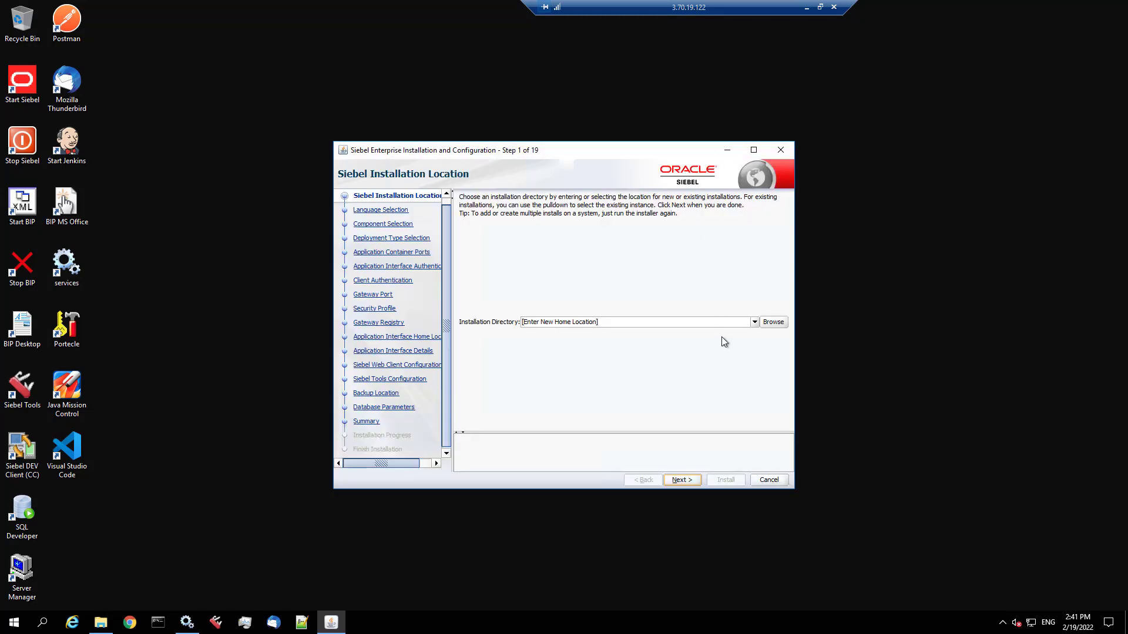
- Choose c:\Siebel\Tools as the installation location and start the Tools migration install
{"action": "left_click", "coordinate": [754, 322]}
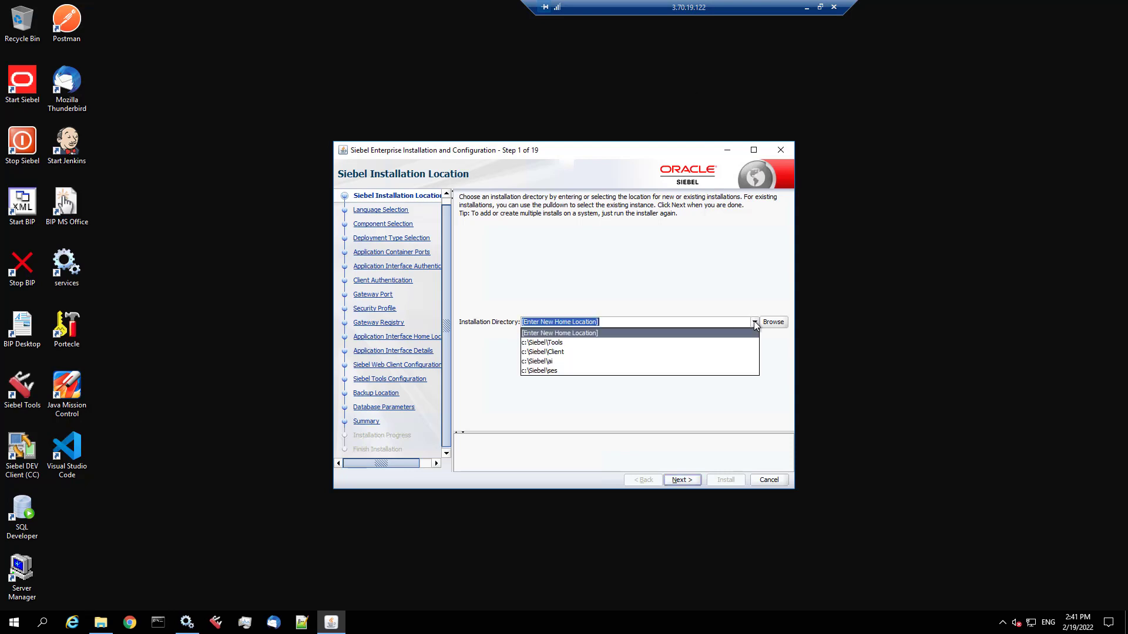
{"action": "left_click", "coordinate": [563, 347]}
{"action": "left_click", "coordinate": [681, 480]}
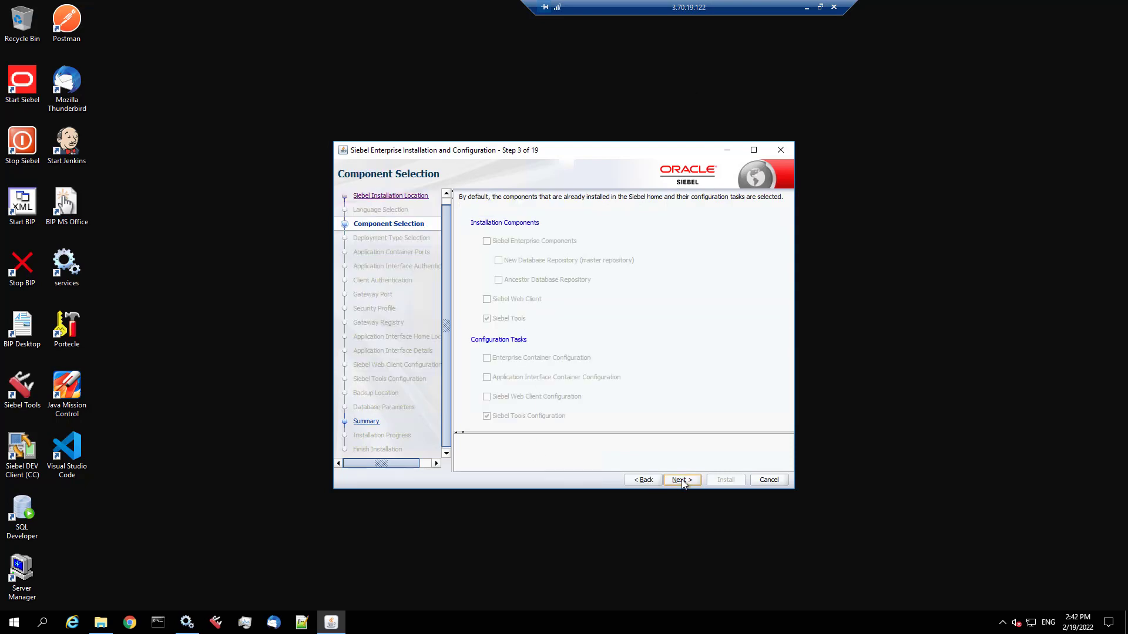
{"action": "left_click", "coordinate": [682, 480]}
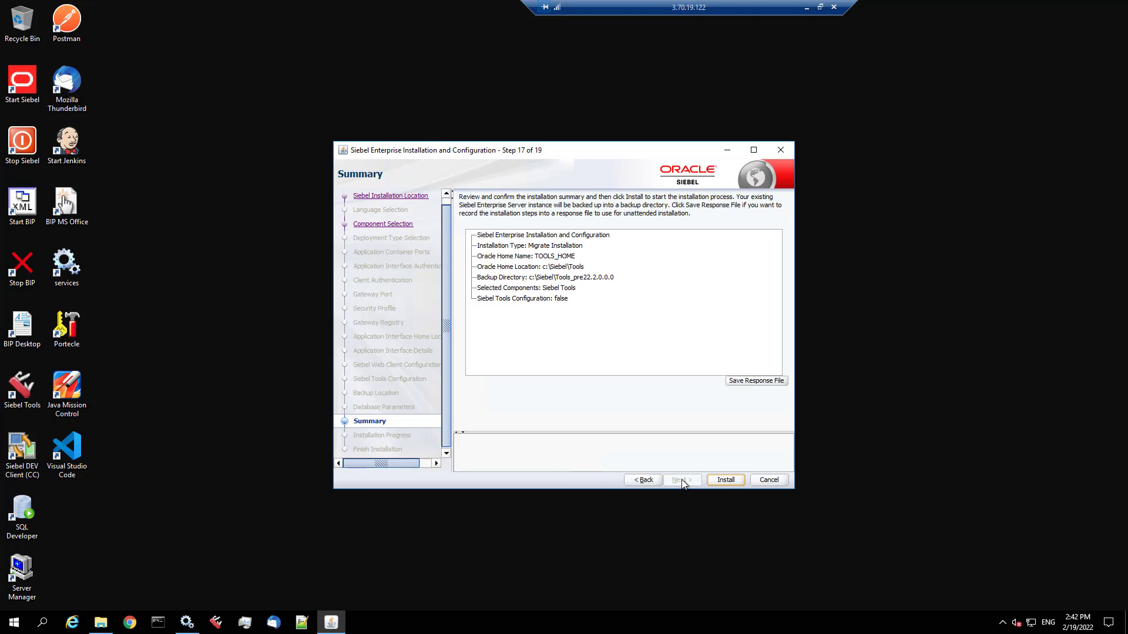
{"action": "left_click", "coordinate": [728, 482]}
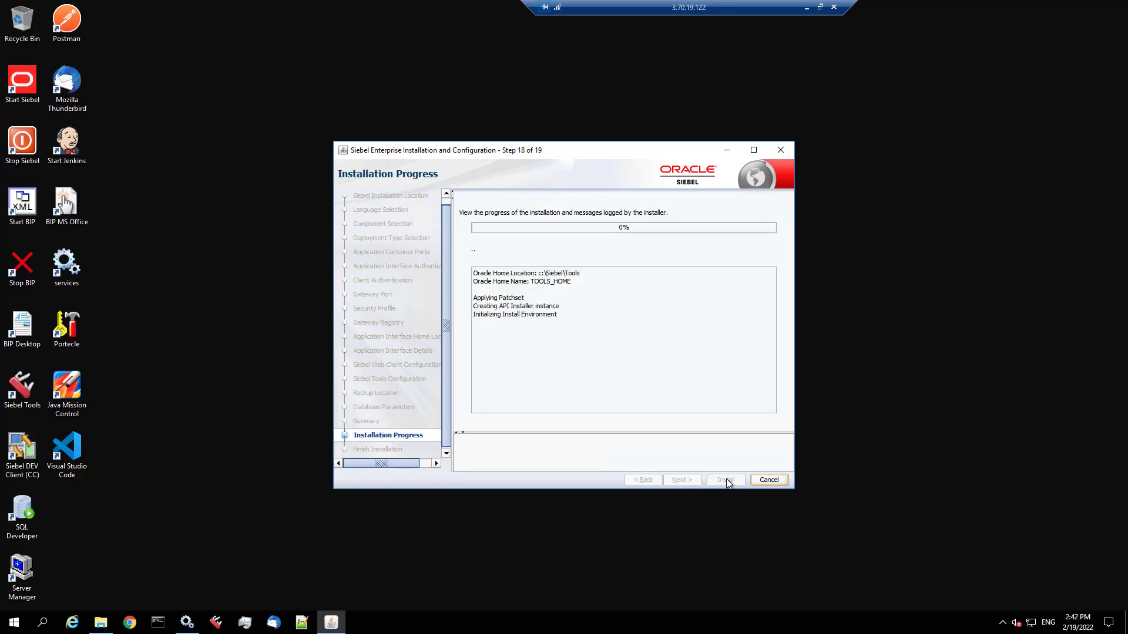
- Open Local Disk (C:) in a new Explorer window and go to This PC
{"action": "left_click", "coordinate": [103, 624]}
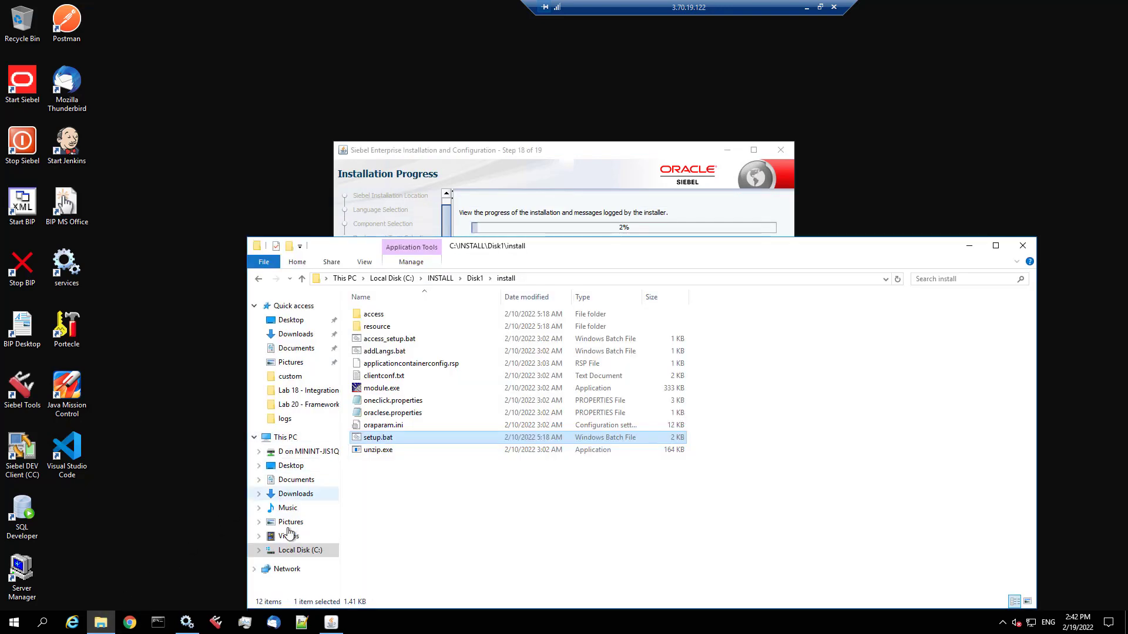
{"action": "right_click", "coordinate": [289, 549]}
{"action": "left_click", "coordinate": [335, 346]}
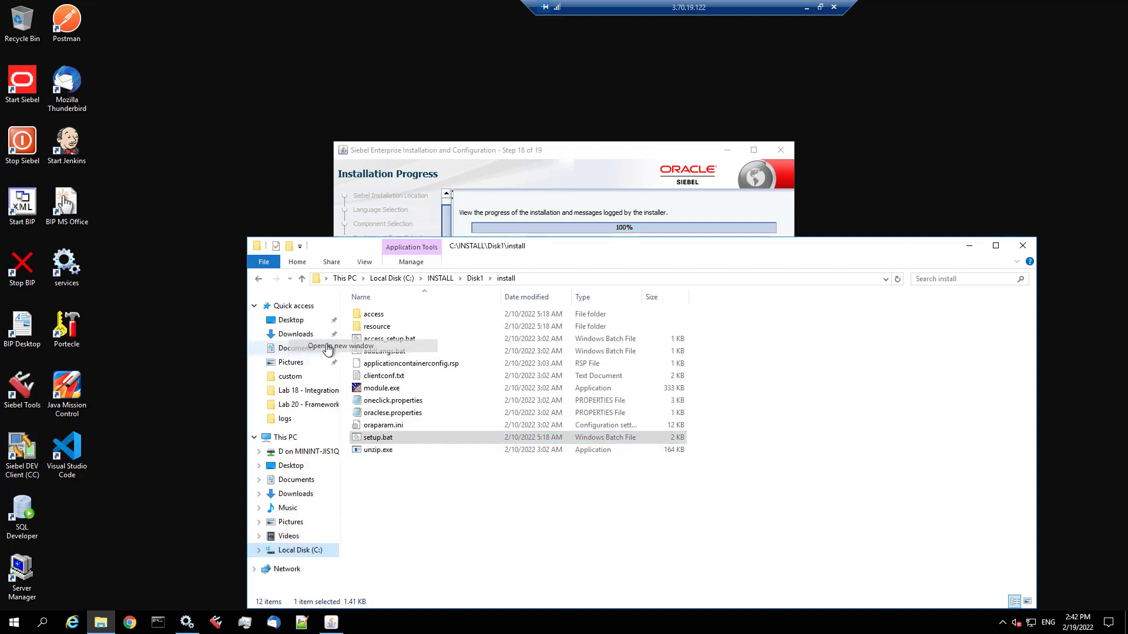
{"action": "left_click", "coordinate": [363, 202]}
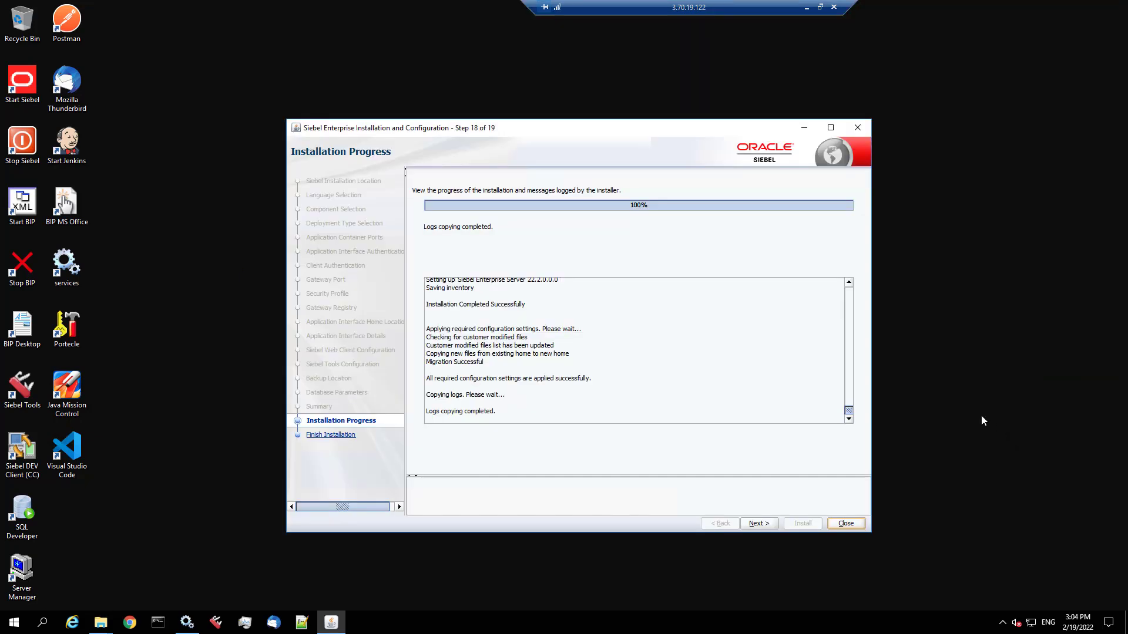
- Advance to Finish Installation, close the installer and confirm exiting
{"action": "left_click", "coordinate": [760, 524]}
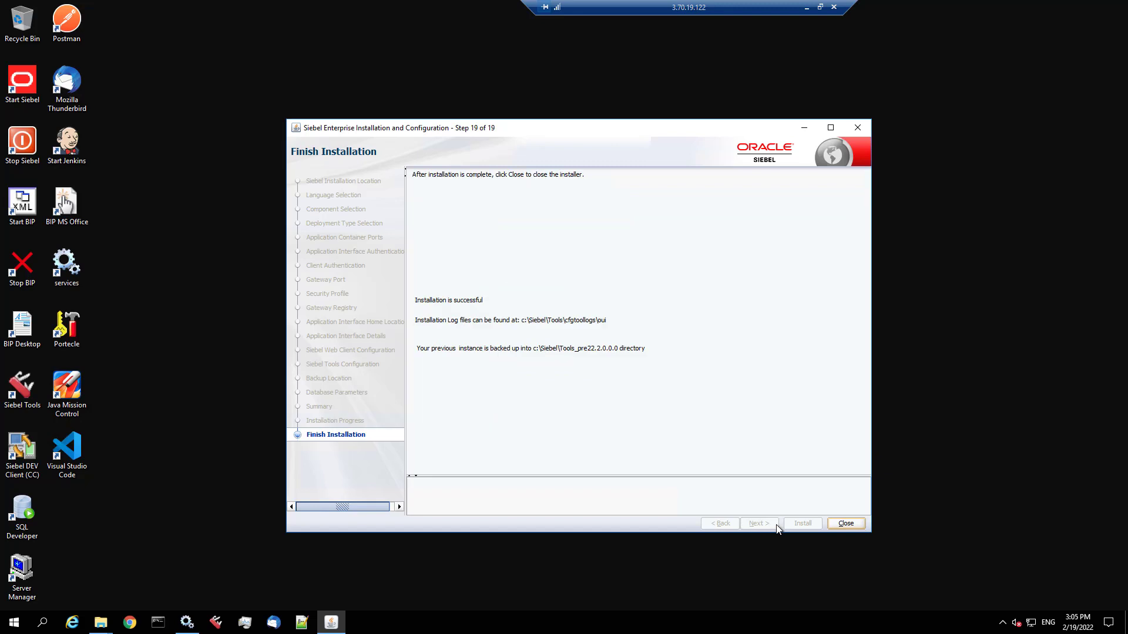
{"action": "left_click", "coordinate": [847, 525]}
{"action": "left_click", "coordinate": [607, 356]}
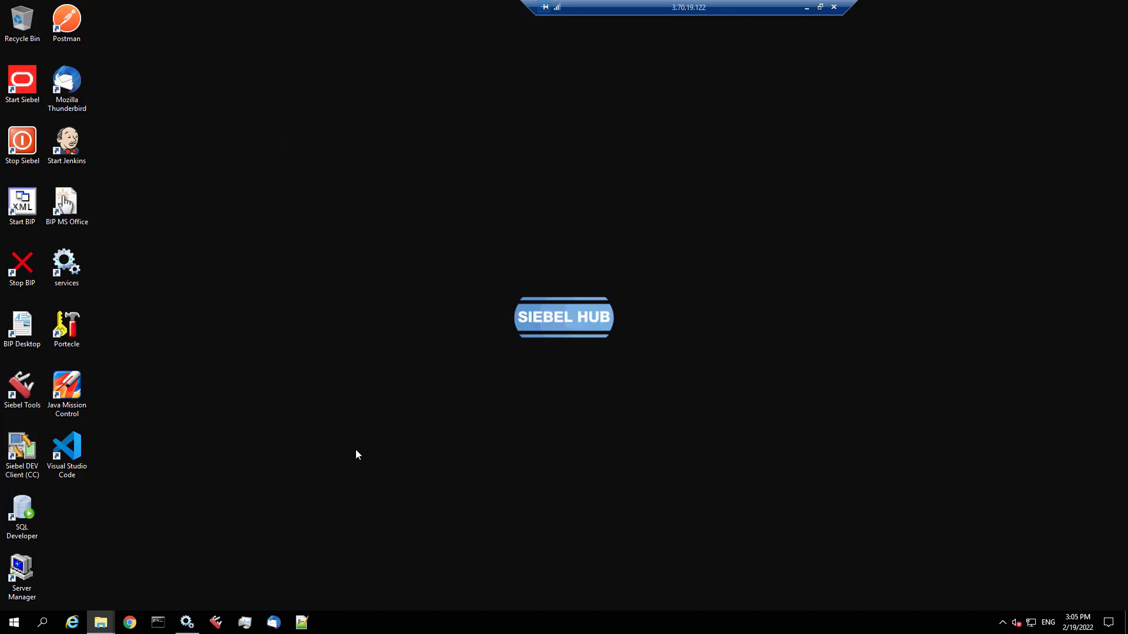
- Open C:\Siebel\Tools beside its Tools_pre22.2.0.0.0 backup, then launch Siebel Tools
{"action": "mouse_move", "coordinate": [106, 624]}
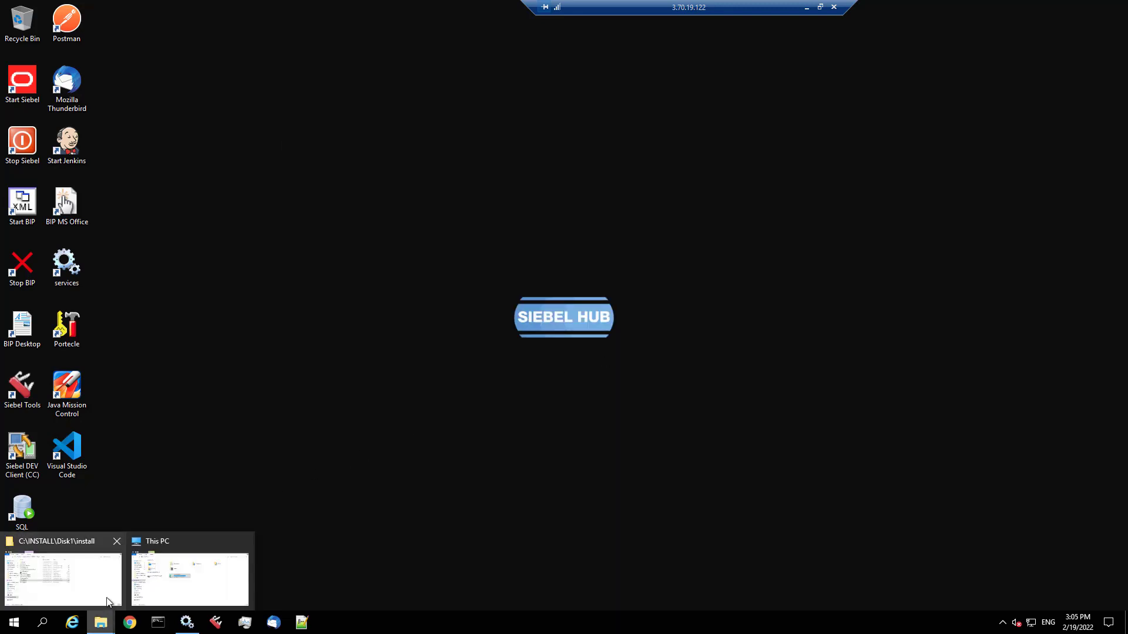
{"action": "left_click", "coordinate": [174, 591]}
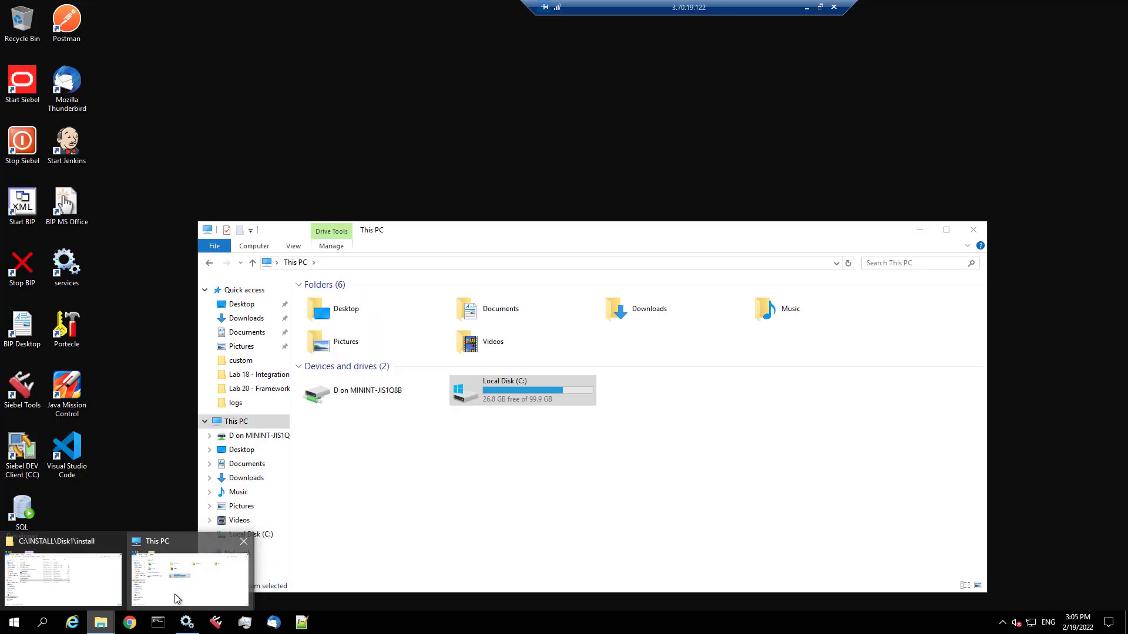
{"action": "left_click", "coordinate": [847, 263]}
{"action": "double_click", "coordinate": [544, 393]}
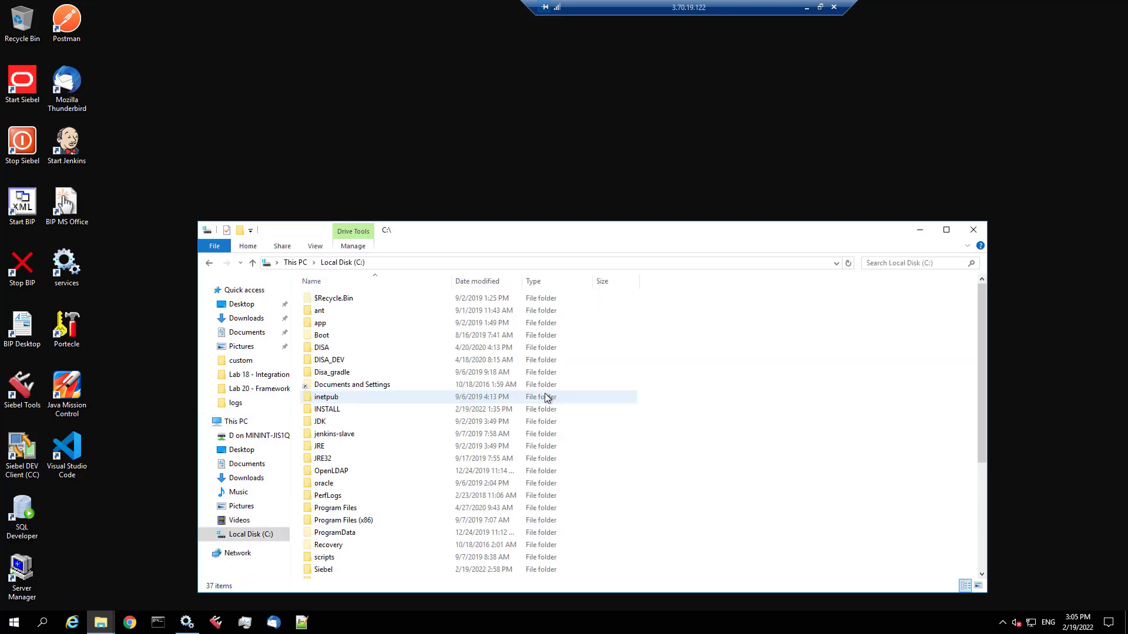
{"action": "double_click", "coordinate": [323, 569]}
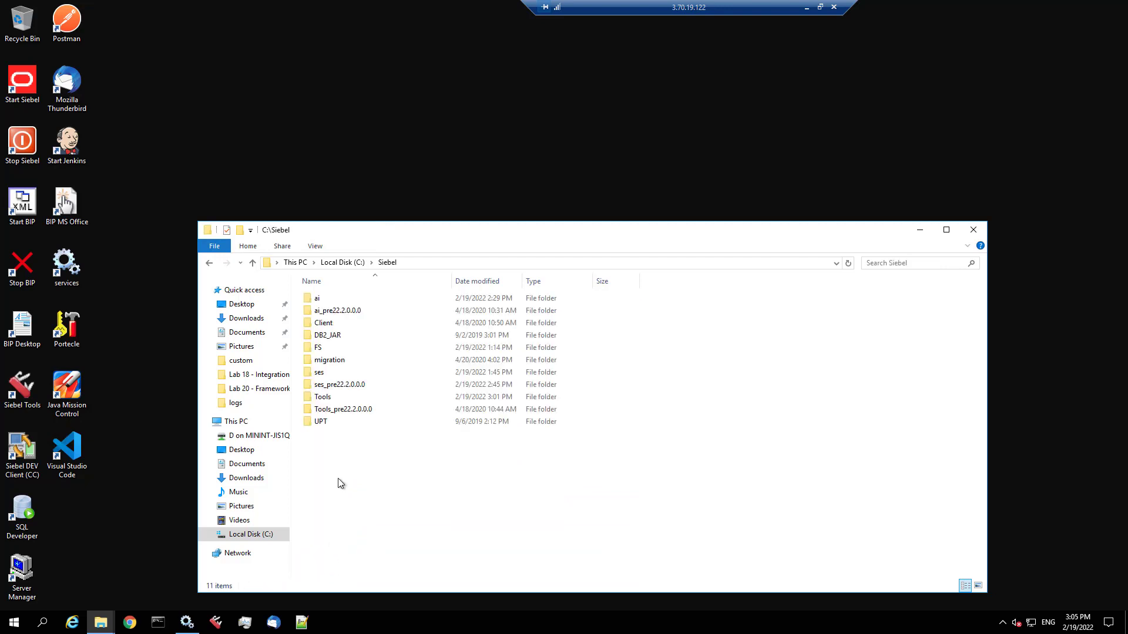
{"action": "left_click", "coordinate": [361, 413]}
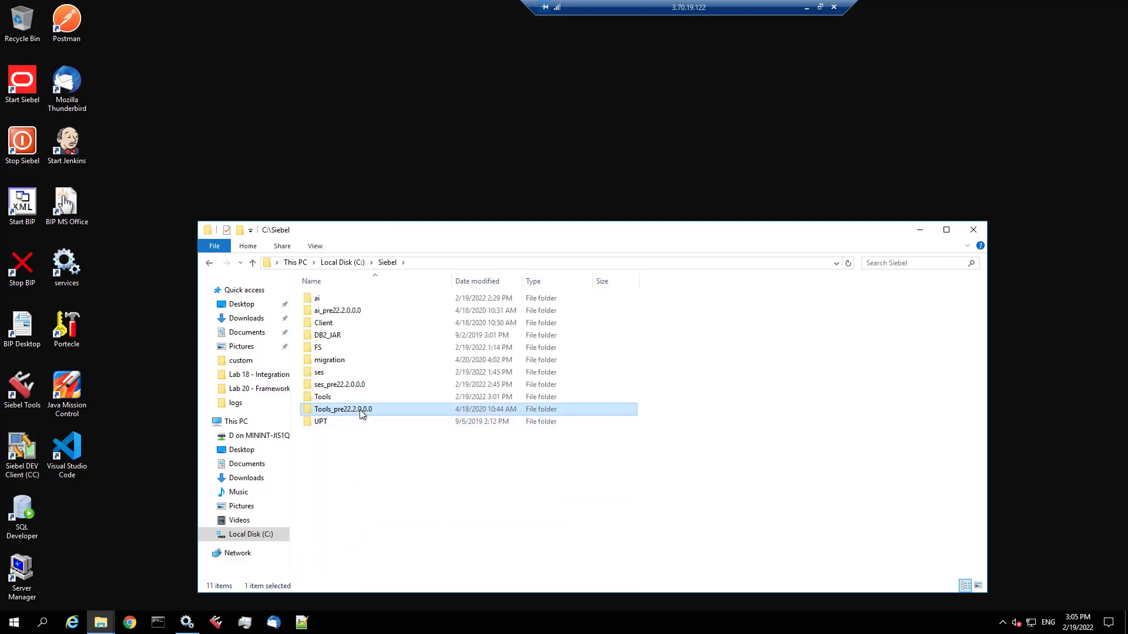
{"action": "double_click", "coordinate": [319, 397]}
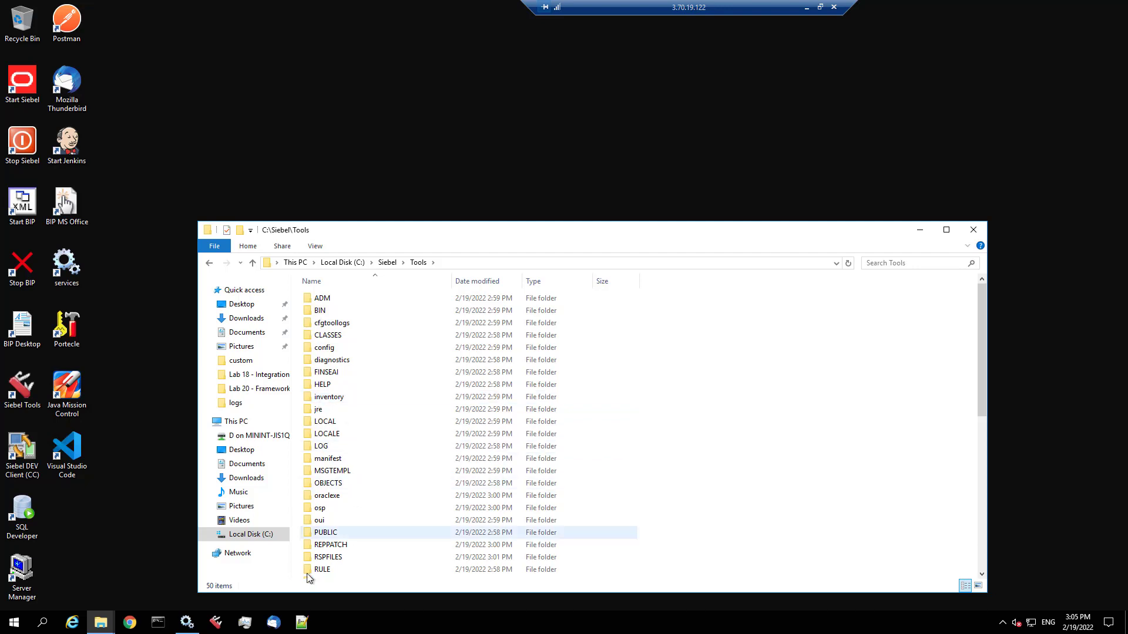
{"action": "left_click", "coordinate": [221, 625]}
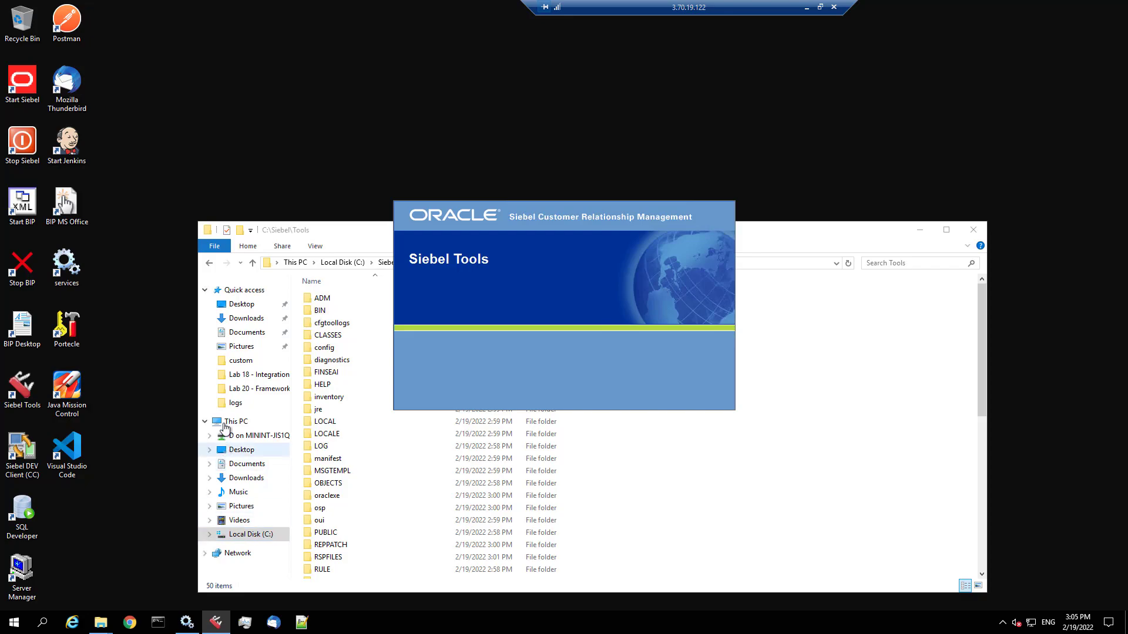
- Check the Siebel Tools version under Help > Technical Support and dismiss it
{"action": "left_click", "coordinate": [57, 22]}
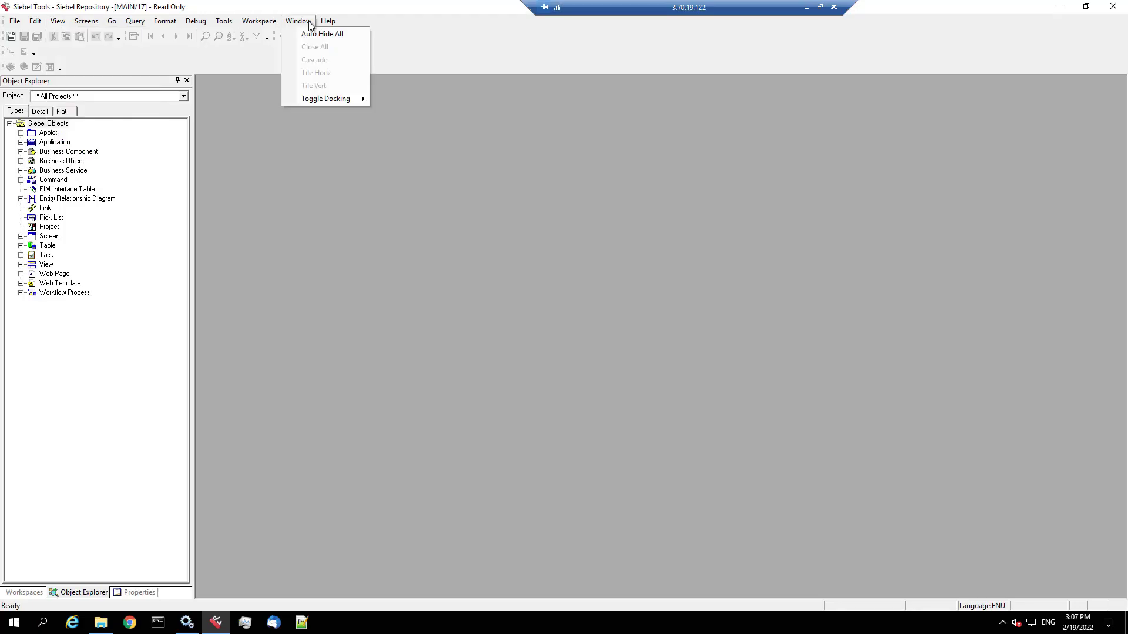
{"action": "mouse_move", "coordinate": [327, 24]}
{"action": "left_click", "coordinate": [335, 49]}
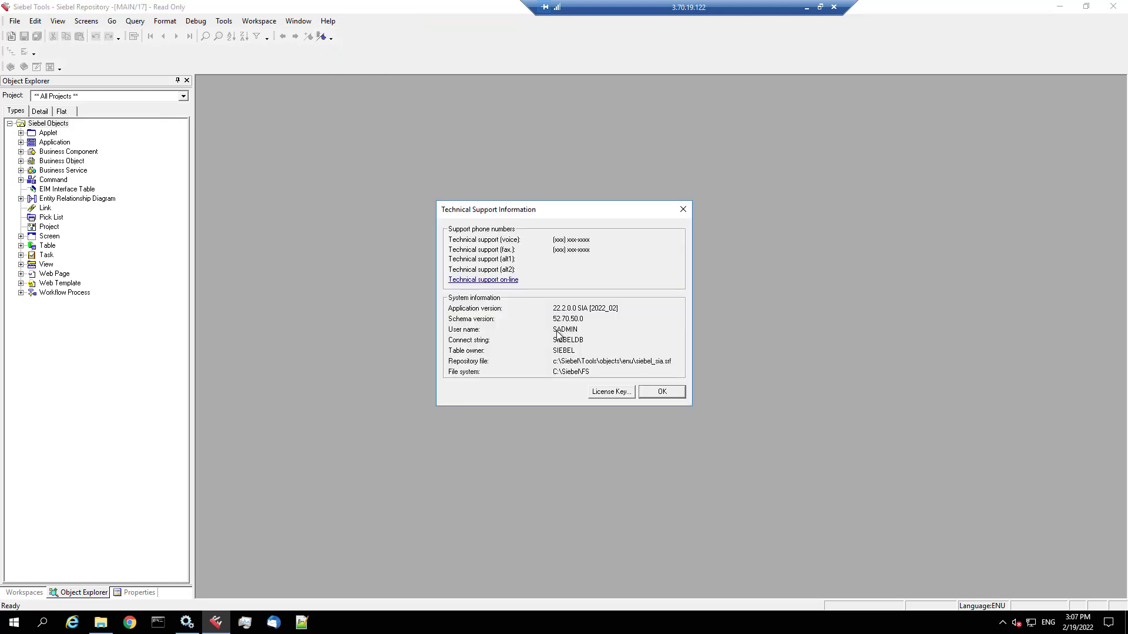
{"action": "left_click", "coordinate": [672, 396]}
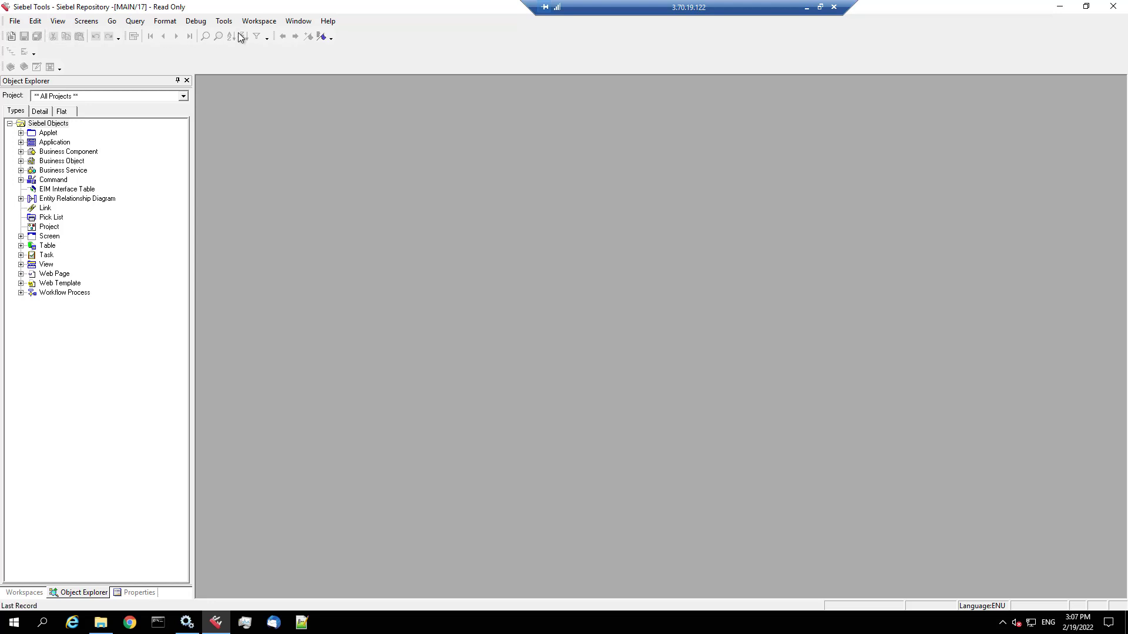
- Show the Workspace Explorer with MAIN expanded, then bring up View > Options
{"action": "left_click", "coordinate": [258, 22]}
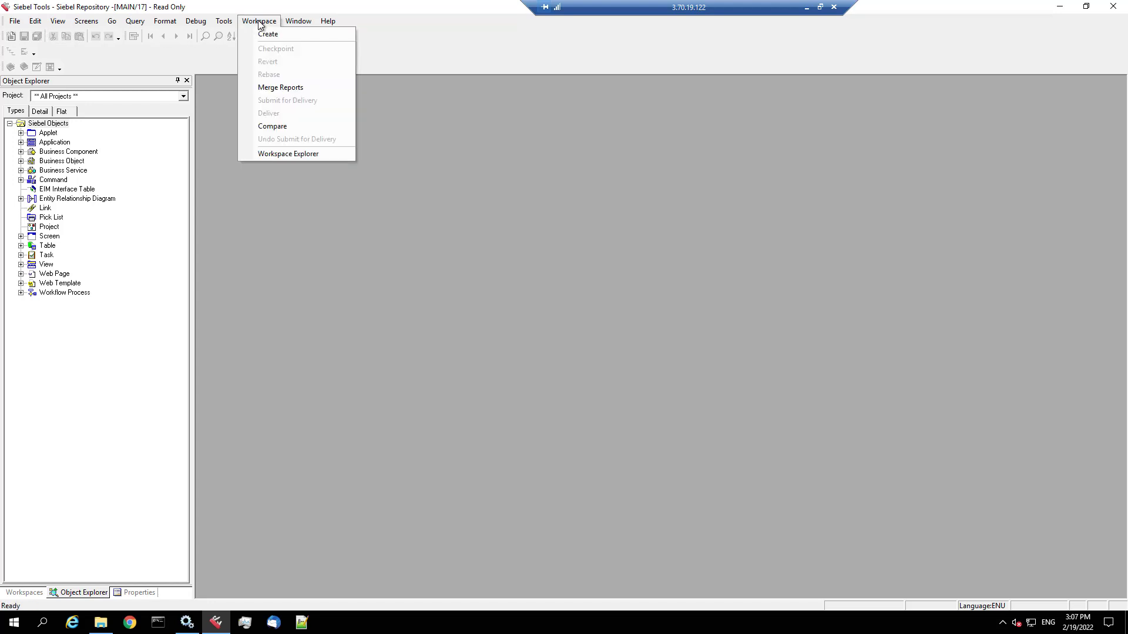
{"action": "left_click", "coordinate": [272, 154]}
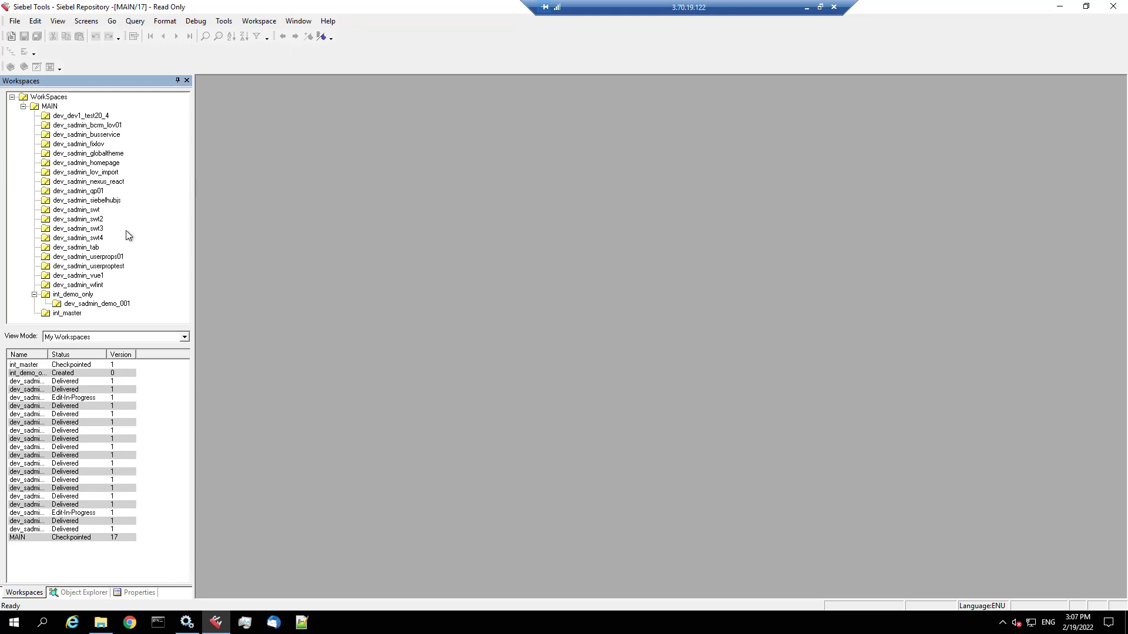
{"action": "left_click", "coordinate": [24, 107]}
{"action": "left_click", "coordinate": [23, 107]}
{"action": "left_click", "coordinate": [58, 22]}
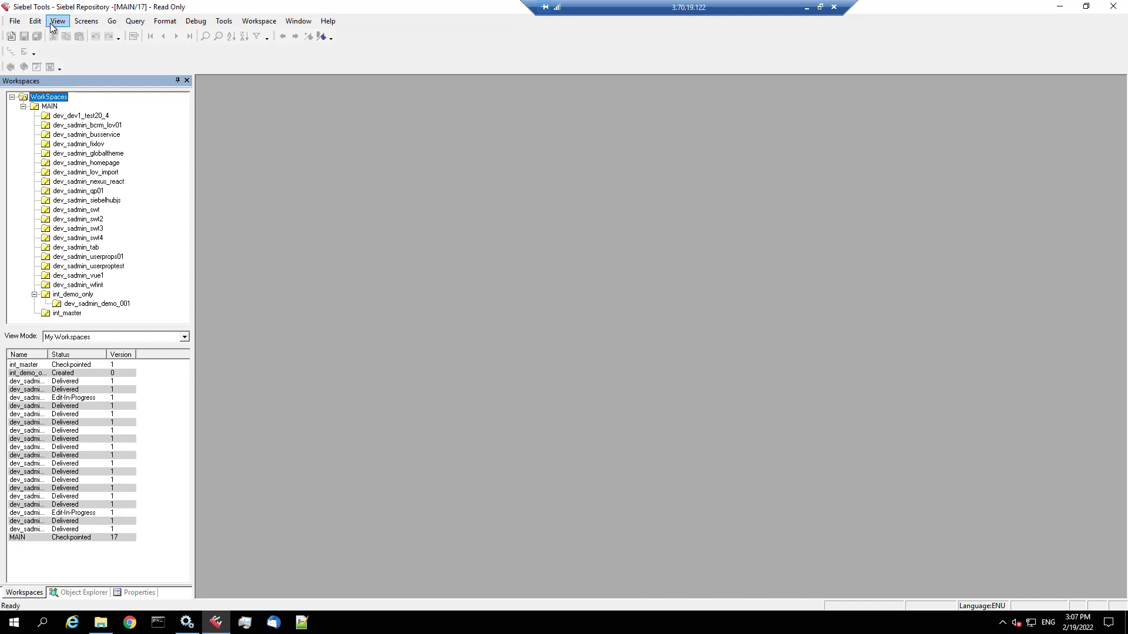
{"action": "left_click", "coordinate": [80, 172]}
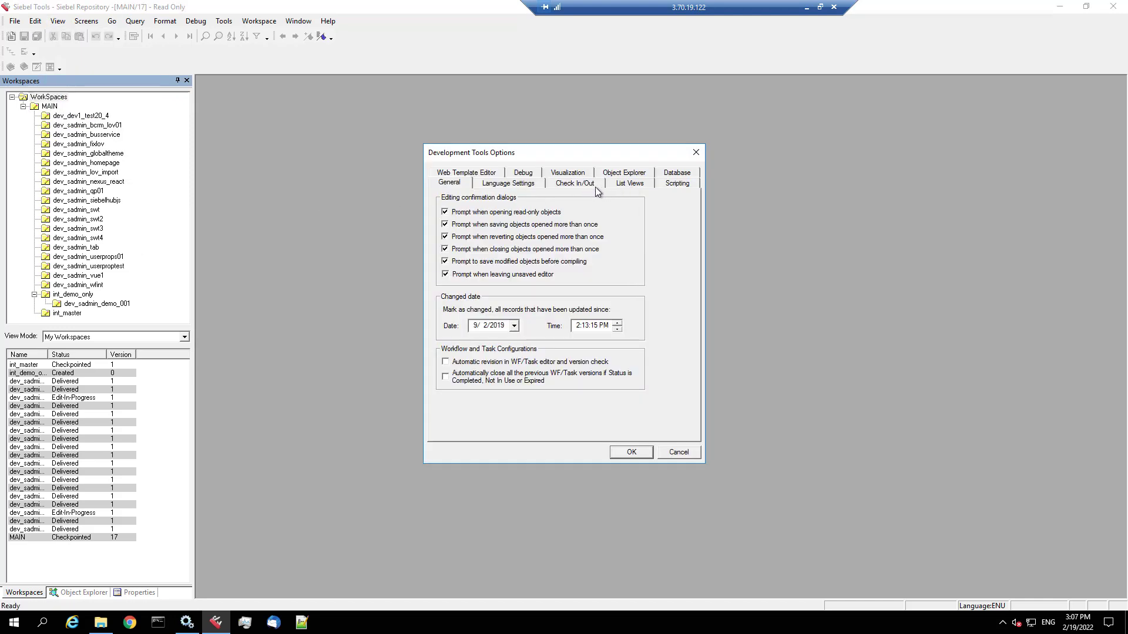
- Set the General tab's Changed date to 1/1/2022 and save the options
{"action": "left_click", "coordinate": [515, 326]}
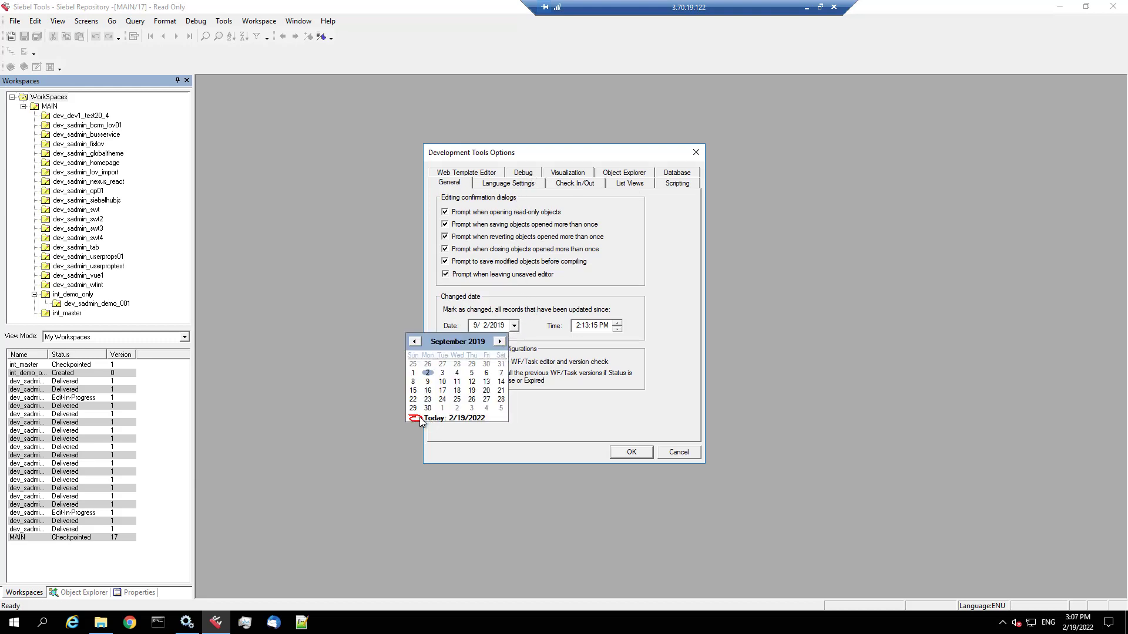
{"action": "double_click", "coordinate": [501, 341]}
{"action": "left_click", "coordinate": [486, 326]}
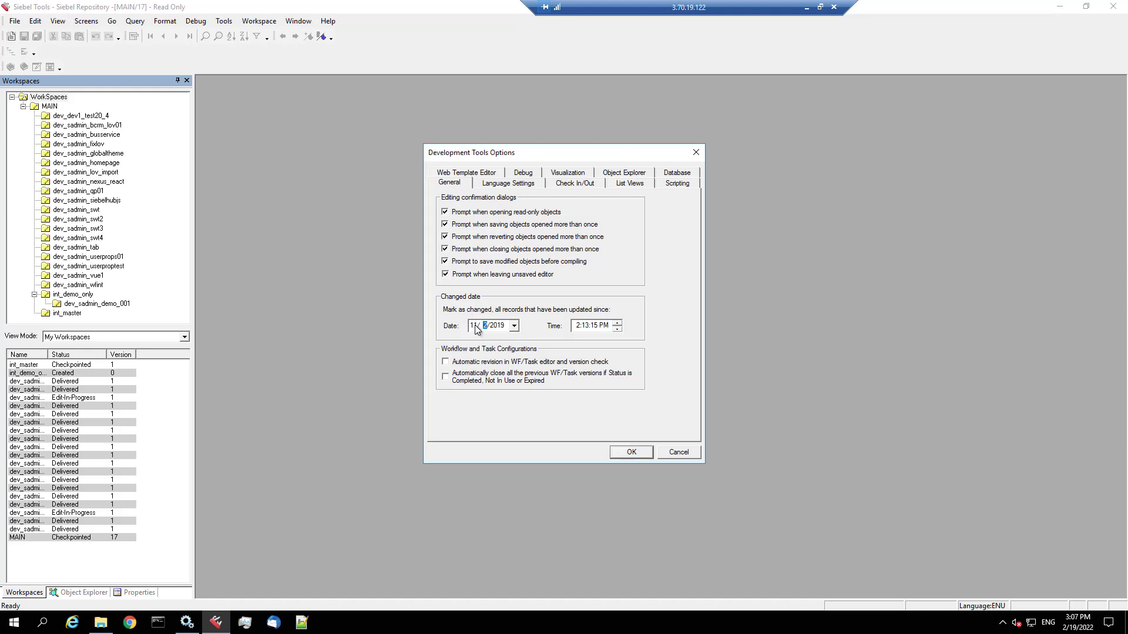
{"action": "left_click", "coordinate": [475, 325]}
{"action": "type", "text": "2"}
{"action": "left_click", "coordinate": [494, 328]}
{"action": "type", "text": "2022"}
{"action": "left_click", "coordinate": [476, 327]}
{"action": "type", "text": "1"}
{"action": "left_click", "coordinate": [486, 327]}
{"action": "type", "text": "1"}
{"action": "left_click", "coordinate": [627, 453]}
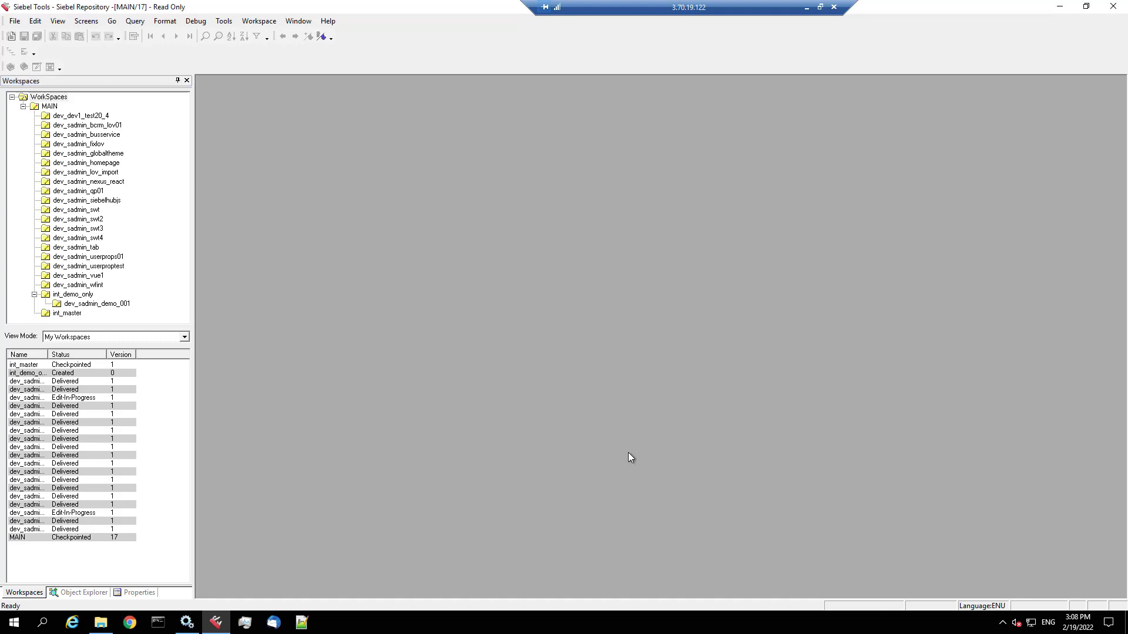
- Open the Tables list, drag Name to the first column, and query for Changed tables
{"action": "left_click", "coordinate": [70, 596]}
{"action": "left_click", "coordinate": [47, 245]}
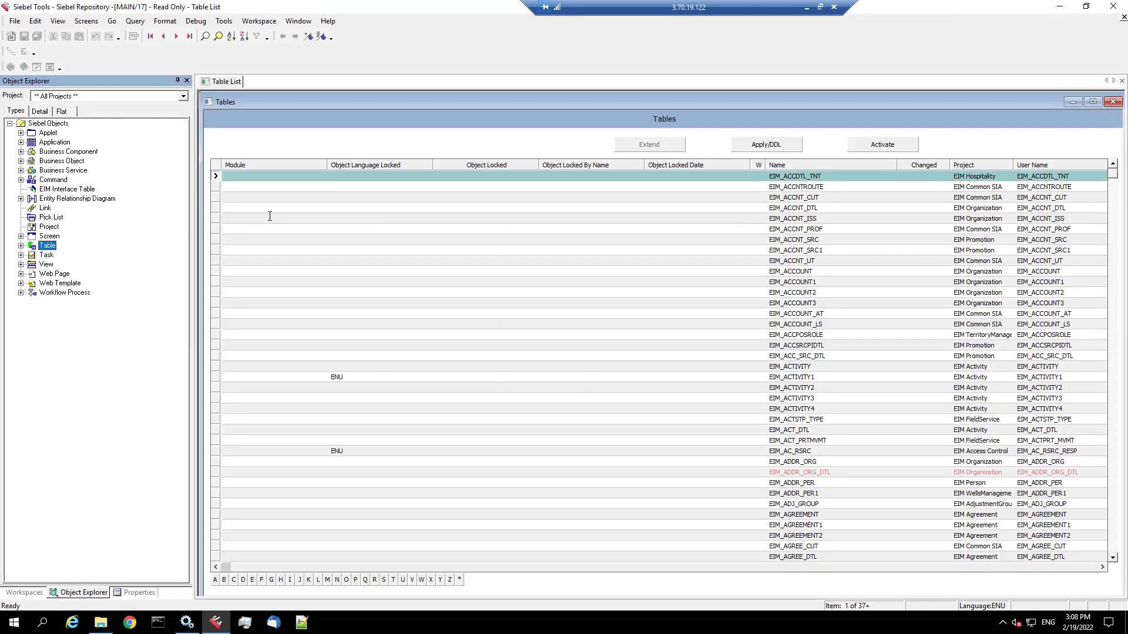
{"action": "left_click_drag", "start_coordinate": [806, 165], "coordinate": [253, 179]}
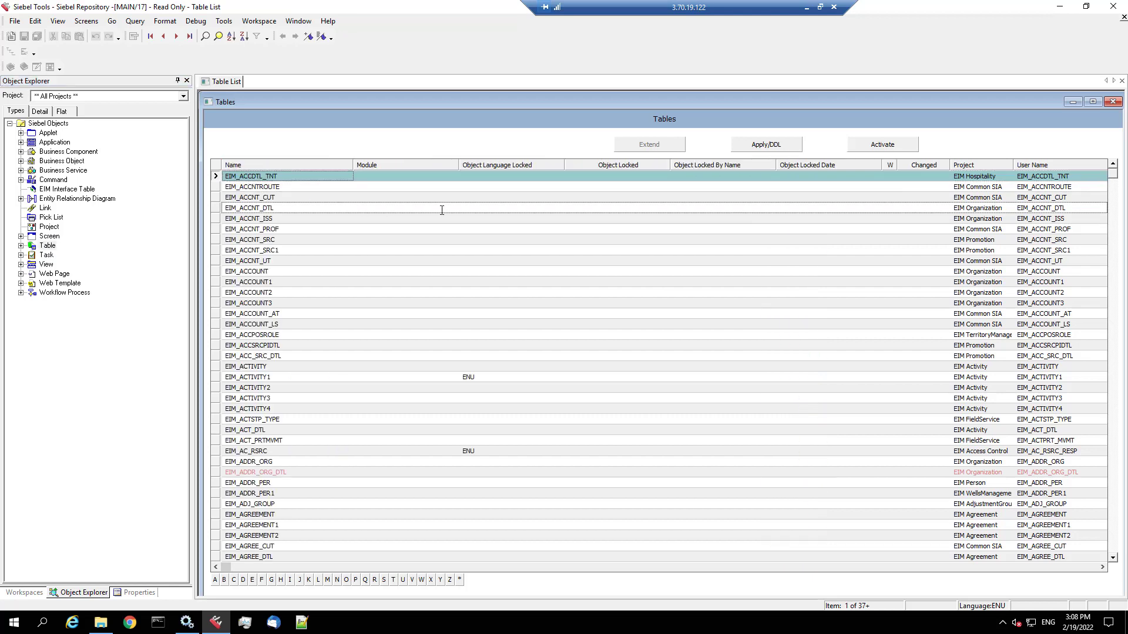
{"action": "key", "text": "ctrl+q"}
{"action": "left_click", "coordinate": [925, 177]}
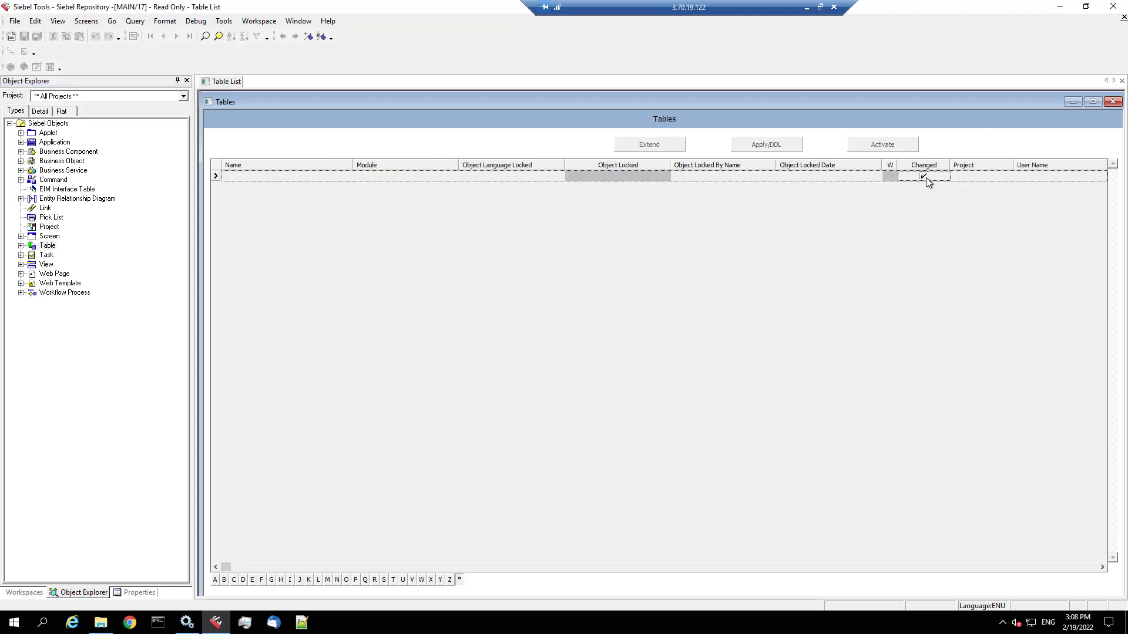
{"action": "key", "text": "Return"}
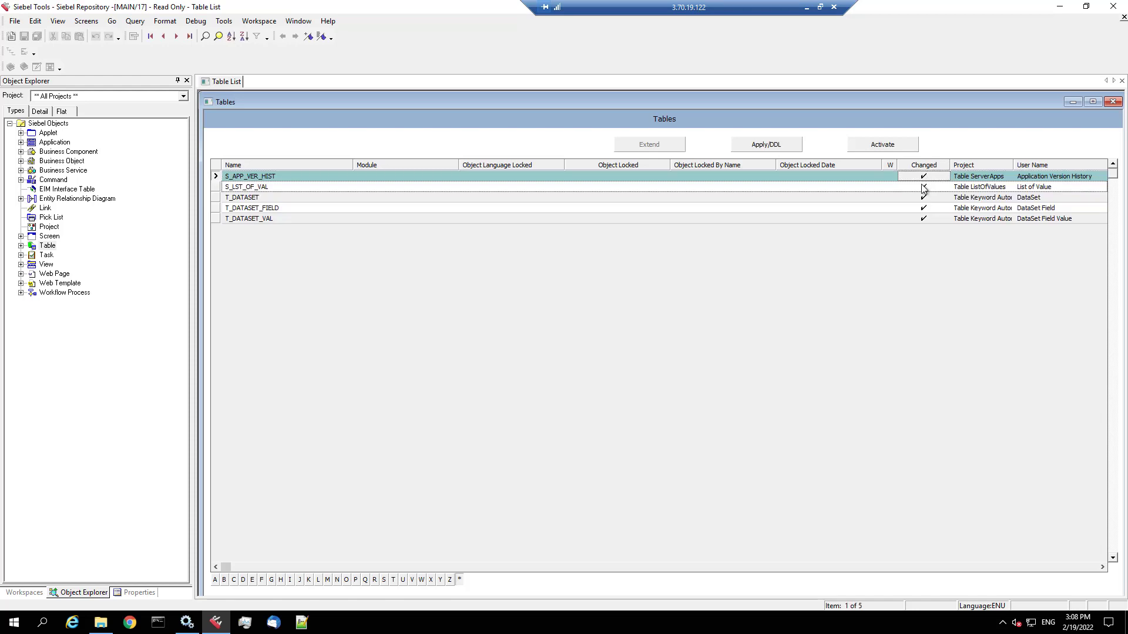
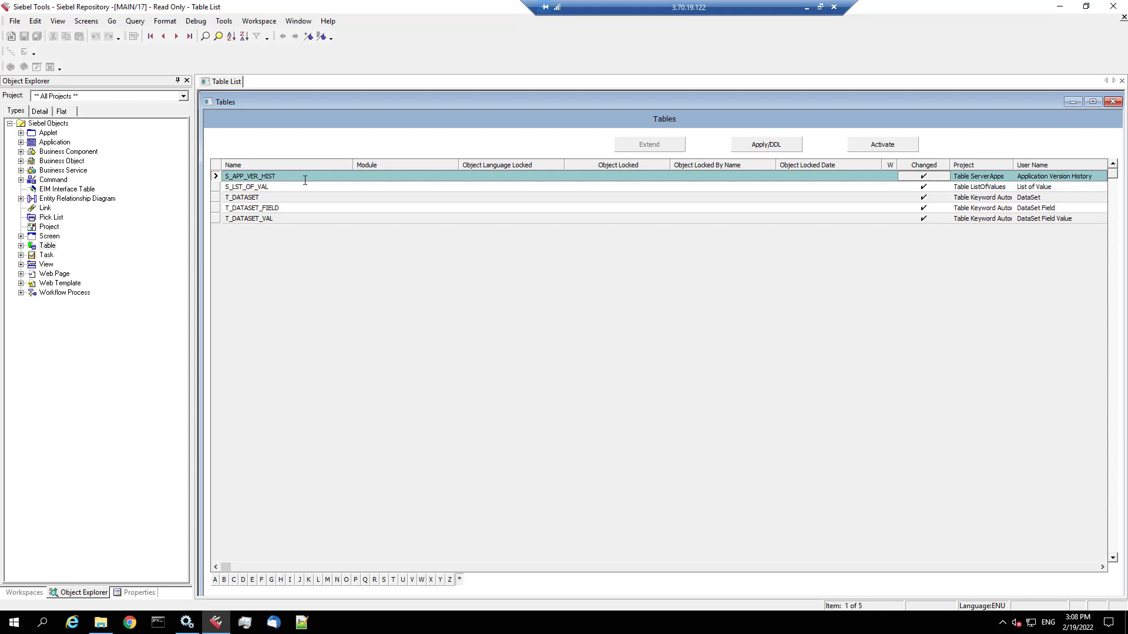
- Show the Workflow Processes list from the Object Explorer
{"action": "left_click", "coordinate": [75, 293]}
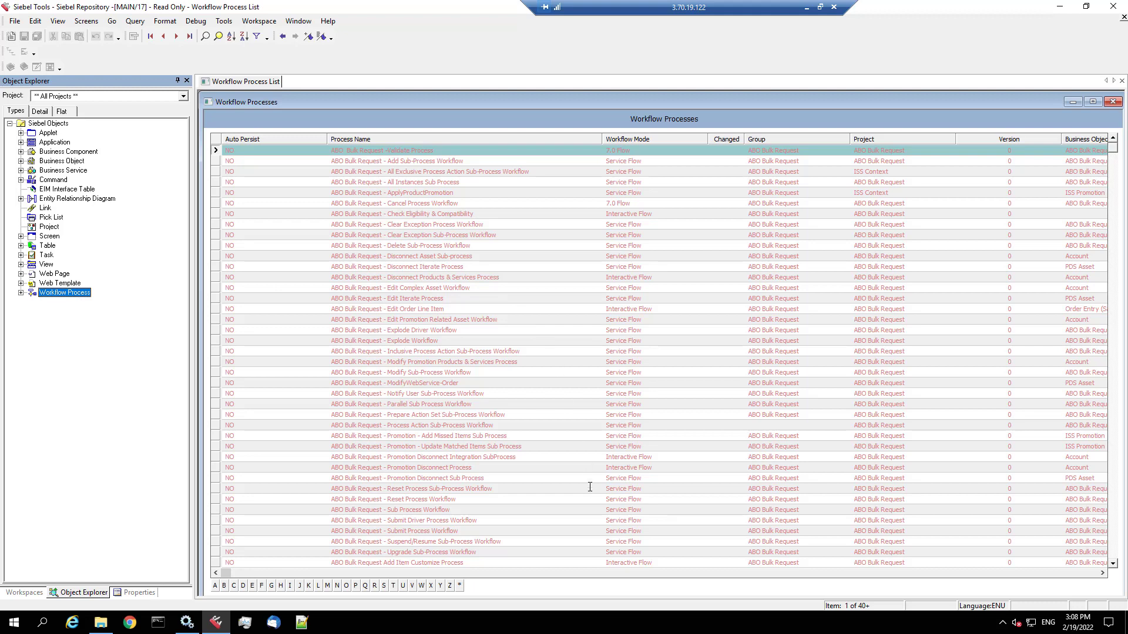
- Run a new query on Workflow Processes to list 20 records, then close Siebel Tools
{"action": "left_click", "coordinate": [399, 150]}
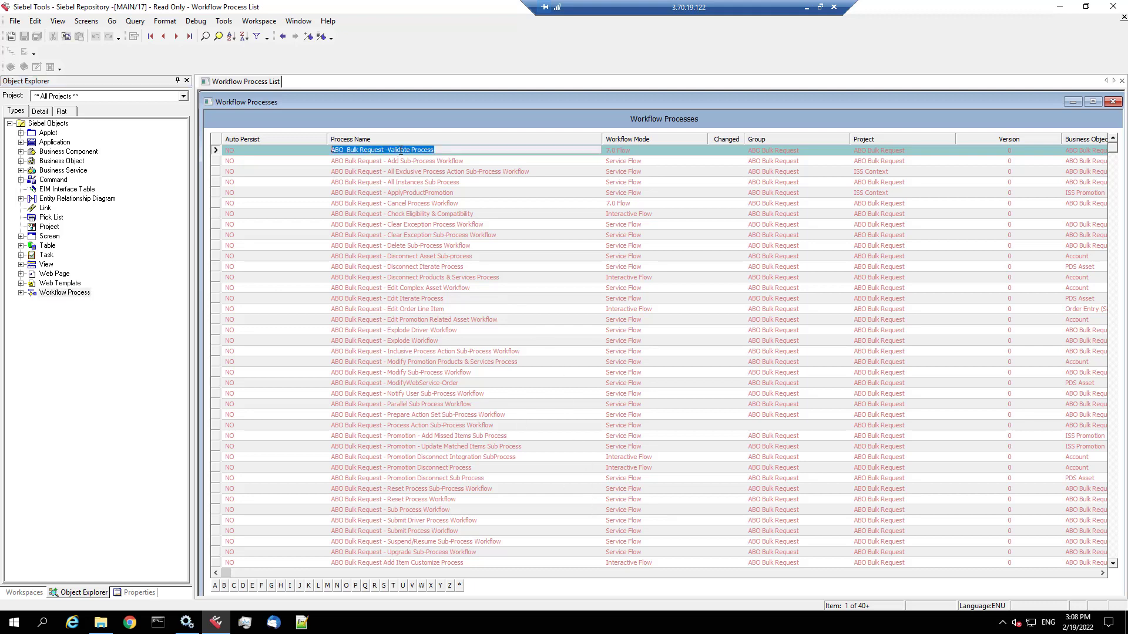
{"action": "key", "text": "ctrl+q"}
{"action": "key", "text": "Tab"}
{"action": "key", "text": "Tab"}
{"action": "key", "text": "Tab"}
{"action": "key", "text": "Tab"}
{"action": "key", "text": "Tab"}
{"action": "key", "text": "Tab"}
{"action": "key", "text": "Tab"}
{"action": "key", "text": "Tab"}
{"action": "key", "text": "Tab"}
{"action": "key", "text": "Tab"}
{"action": "key", "text": "Tab"}
{"action": "key", "text": "Tab"}
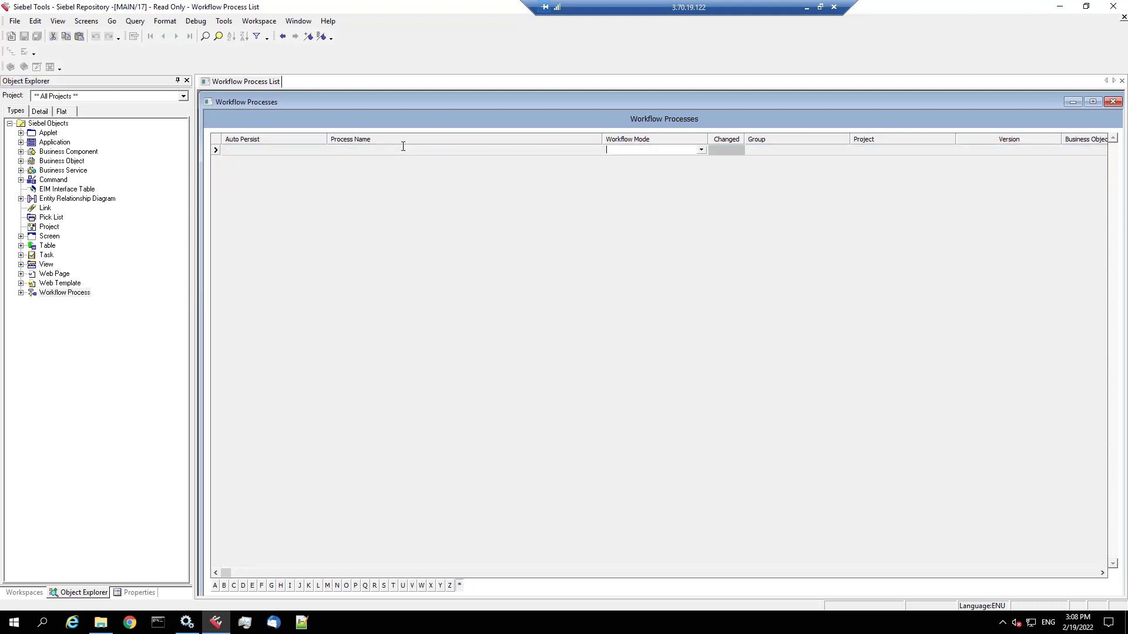
{"action": "key", "text": "Tab"}
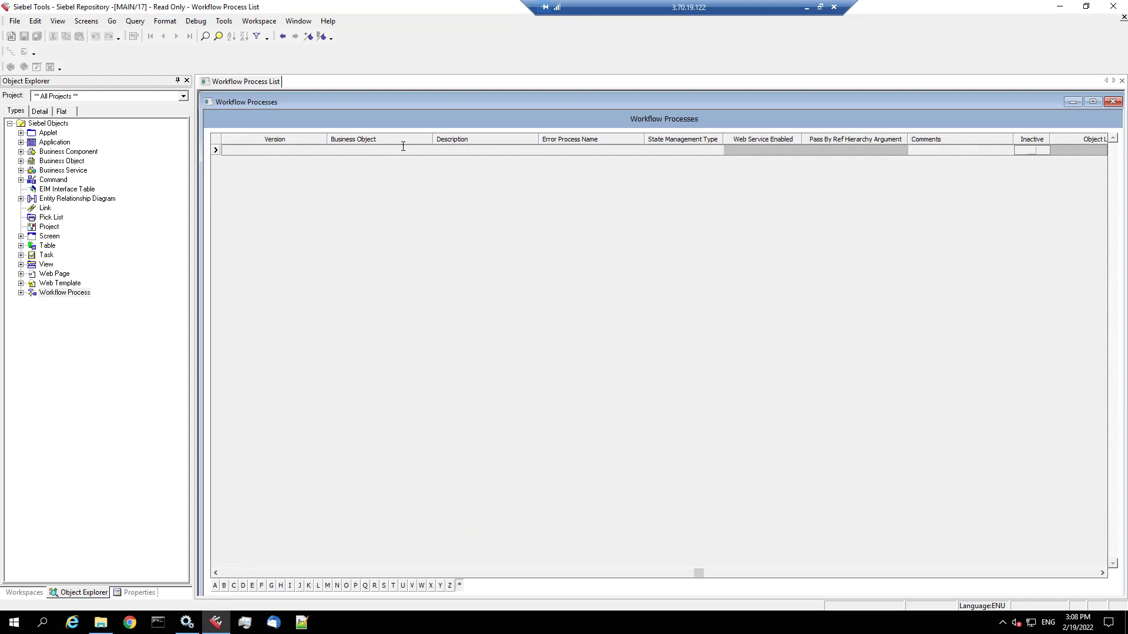
{"action": "key", "text": "Return"}
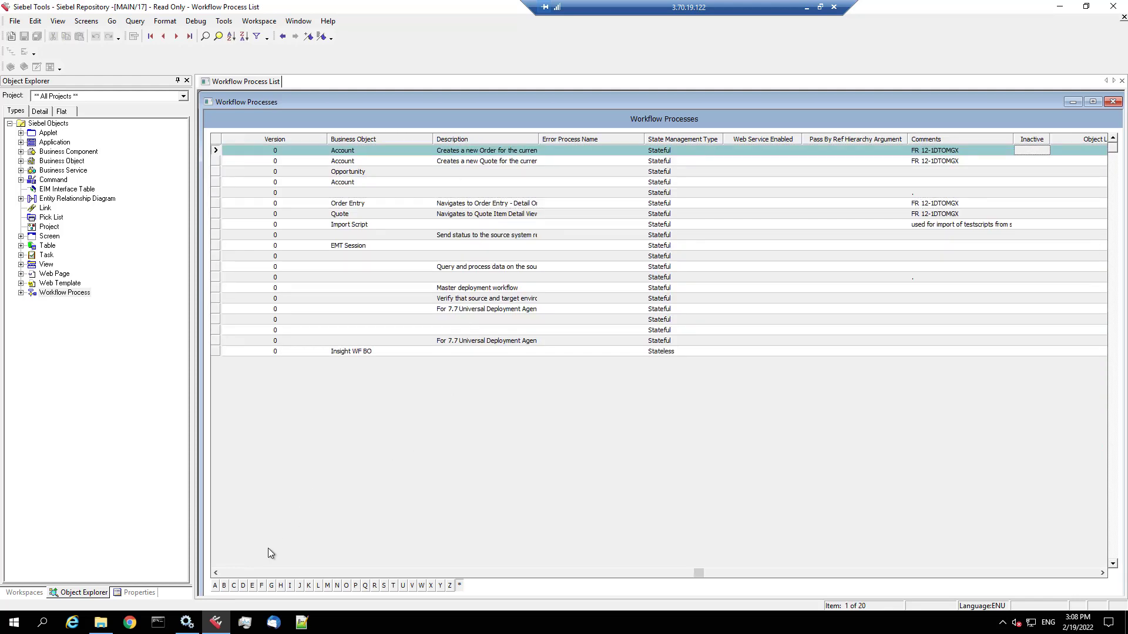
{"action": "left_click", "coordinate": [242, 574]}
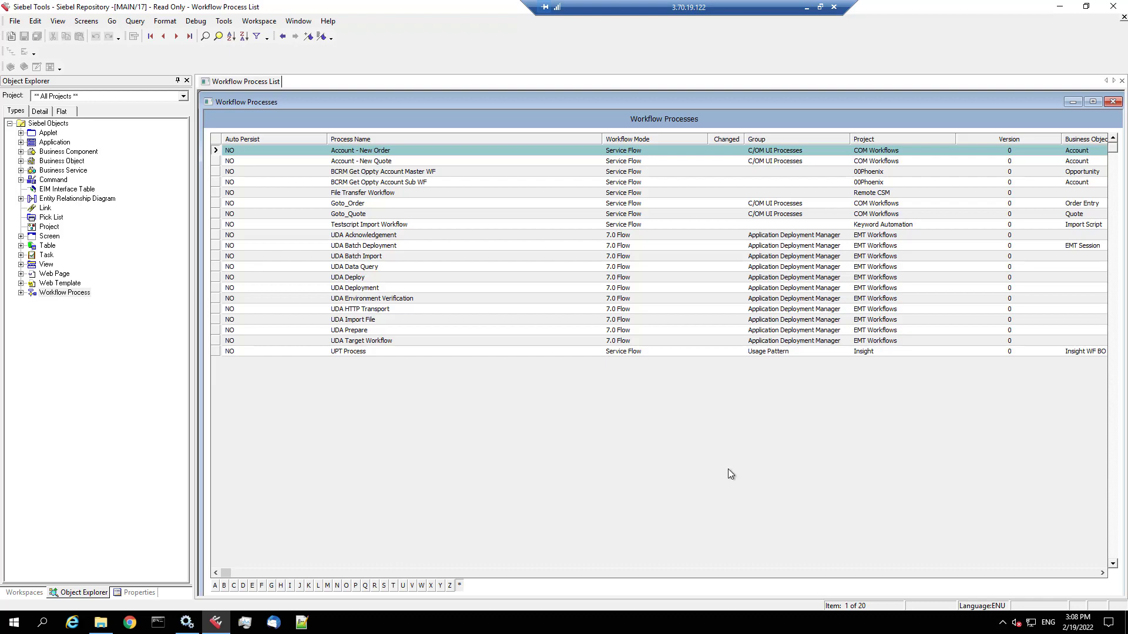
{"action": "key", "text": "alt+F4"}
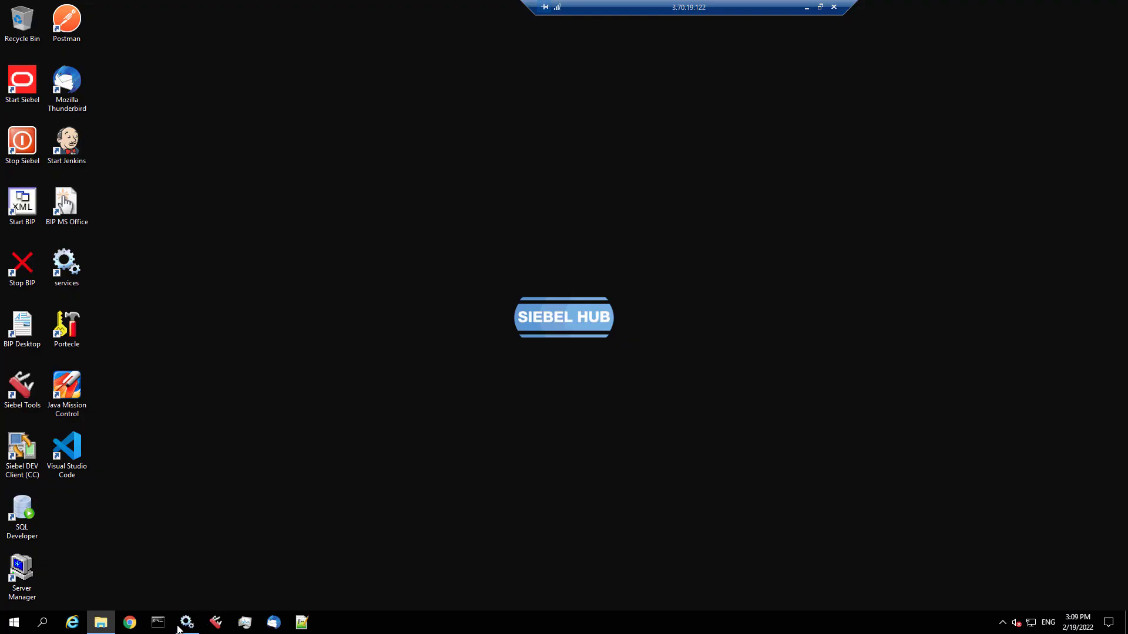
- Open an administrator command prompt in c:\Siebel\ses\siebsrvr\bin and clear the screen
{"action": "left_click", "coordinate": [160, 624]}
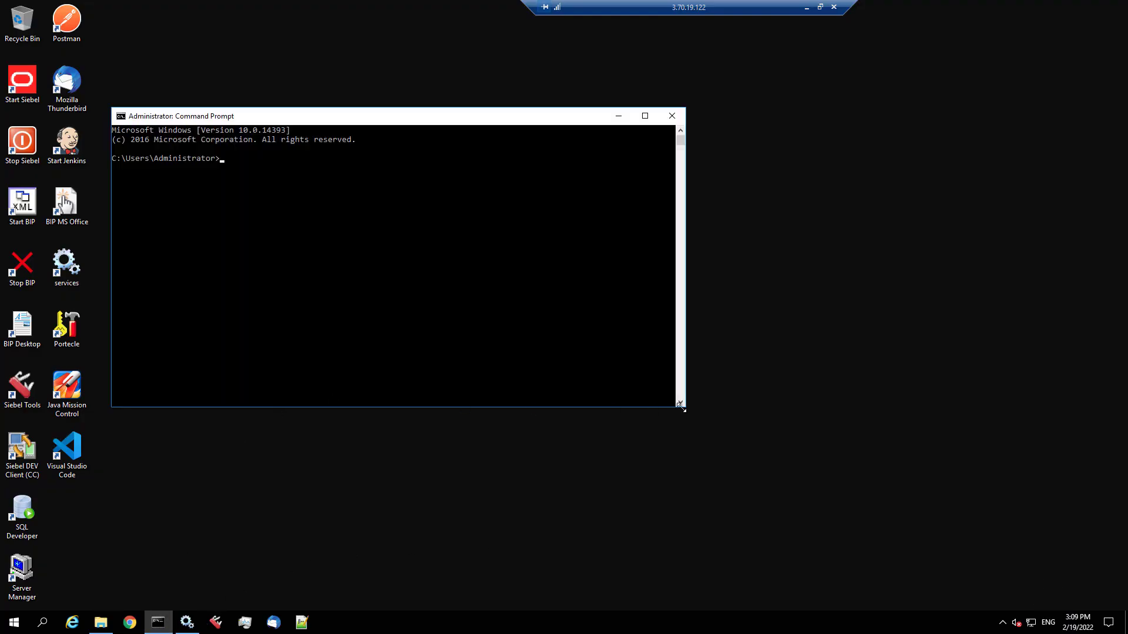
{"action": "type", "text": "cd c:\\Siebel\\ses\\siebsrvr\\bin"}
{"action": "key", "text": "Return"}
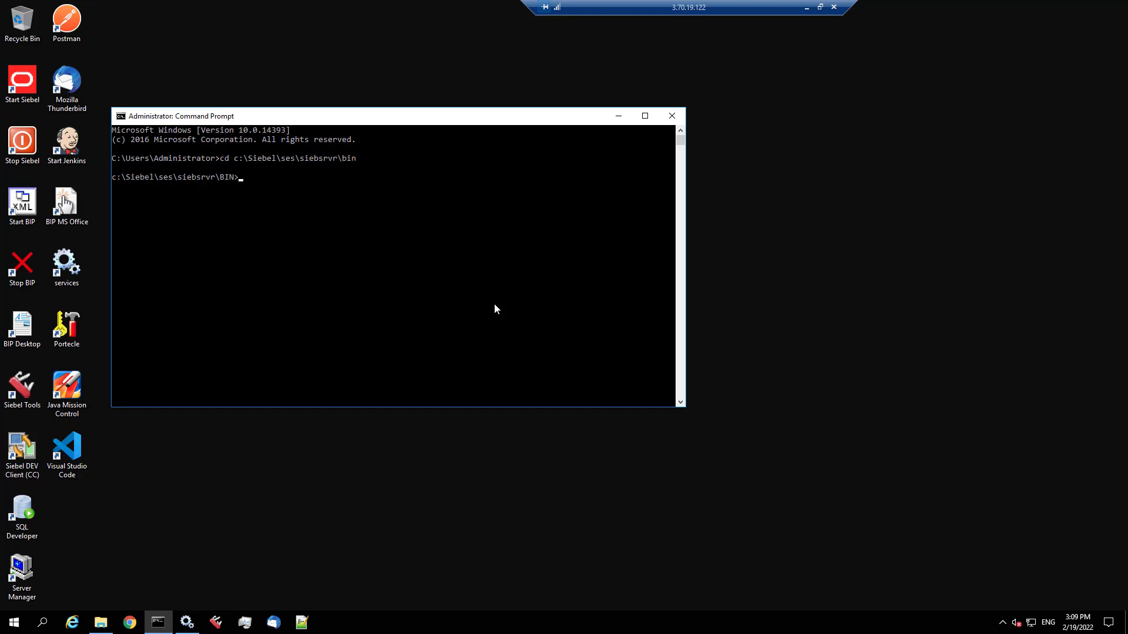
{"action": "type", "text": "cls"}
{"action": "key", "text": "Return"}
- Run RepositoryUpgrade.exe bare to list its arguments, then recall it and mark the install path
{"action": "type", "text": "repimexp.exe"}
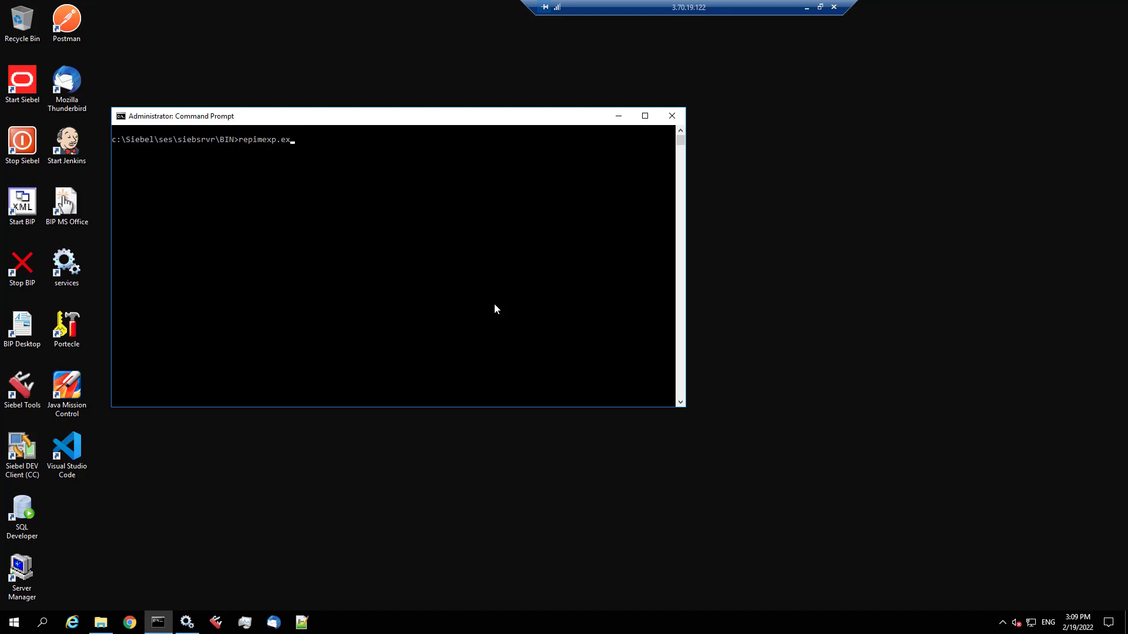
{"action": "key", "text": "BackSpace"}
{"action": "key", "text": "BackSpace"}
{"action": "key", "text": "BackSpace"}
{"action": "key", "text": "BackSpace"}
{"action": "key", "text": "BackSpace"}
{"action": "key", "text": "BackSpace"}
{"action": "key", "text": "BackSpace"}
{"action": "key", "text": "BackSpace"}
{"action": "key", "text": "BackSpace"}
{"action": "key", "text": "BackSpace"}
{"action": "key", "text": "BackSpace"}
{"action": "key", "text": "BackSpace"}
{"action": "type", "text": "Repos"}
{"action": "key", "text": "Tab"}
{"action": "key", "text": "Return"}
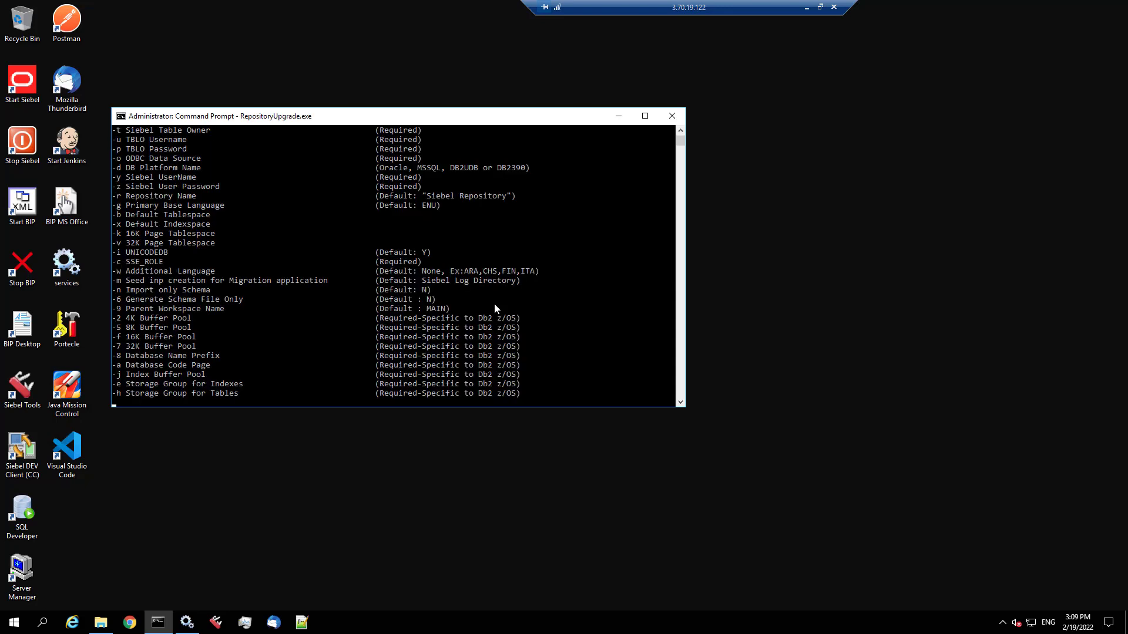
{"action": "left_click_drag", "start_coordinate": [493, 407], "coordinate": [474, 599]}
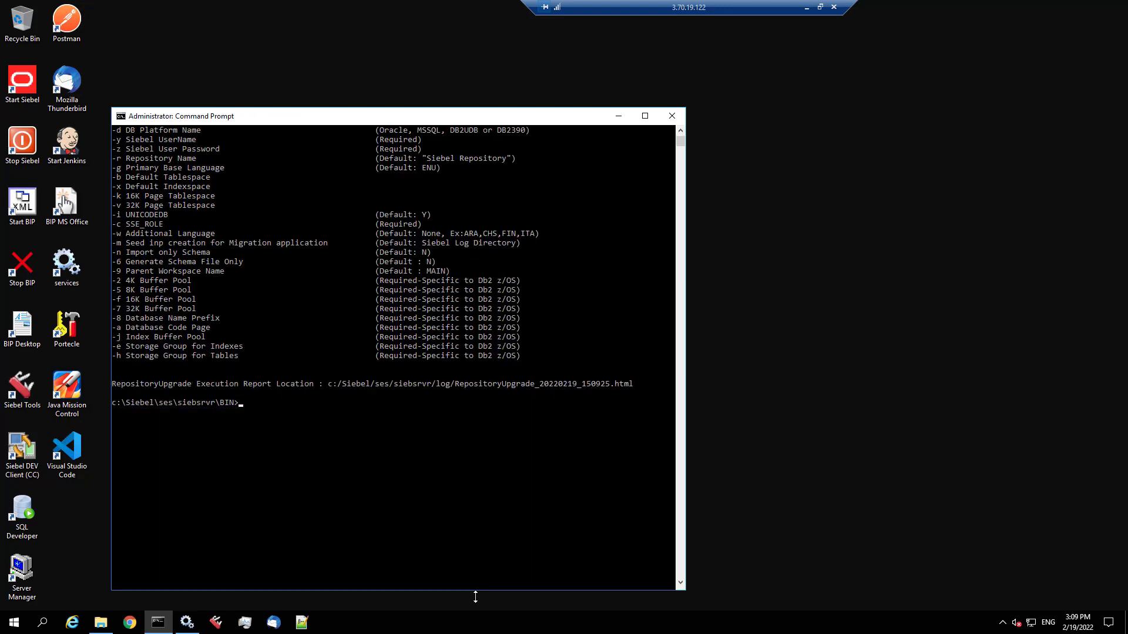
{"action": "scroll", "coordinate": [464, 506], "scroll_direction": "up", "scroll_amount": 1}
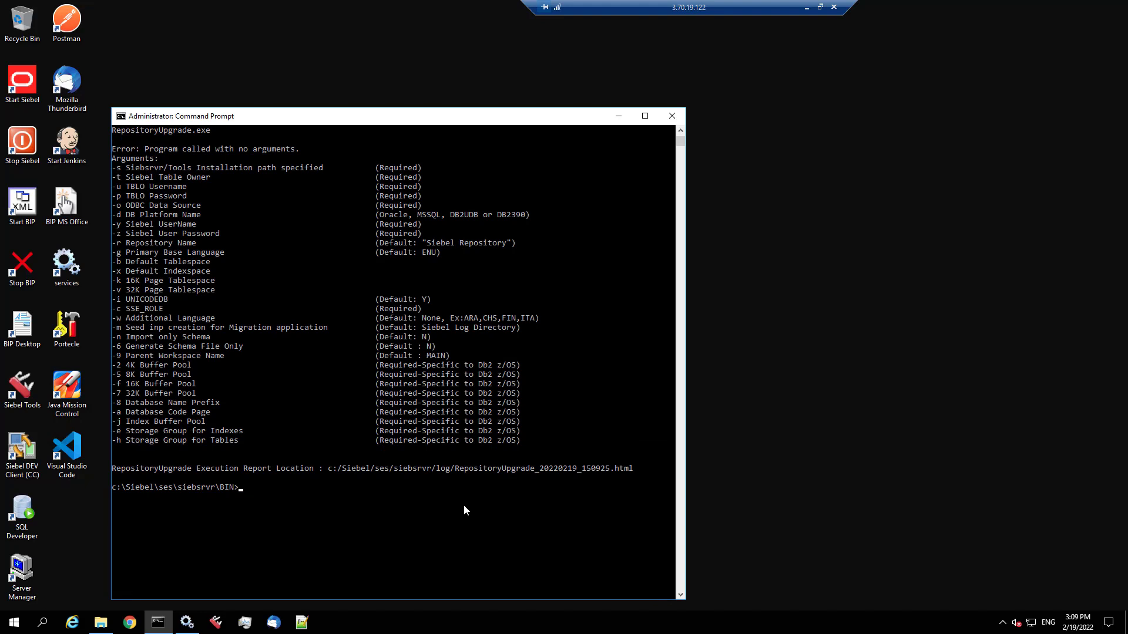
{"action": "key", "text": "Up"}
{"action": "left_click_drag", "start_coordinate": [112, 490], "coordinate": [213, 487]}
{"action": "key", "text": "super+c"}
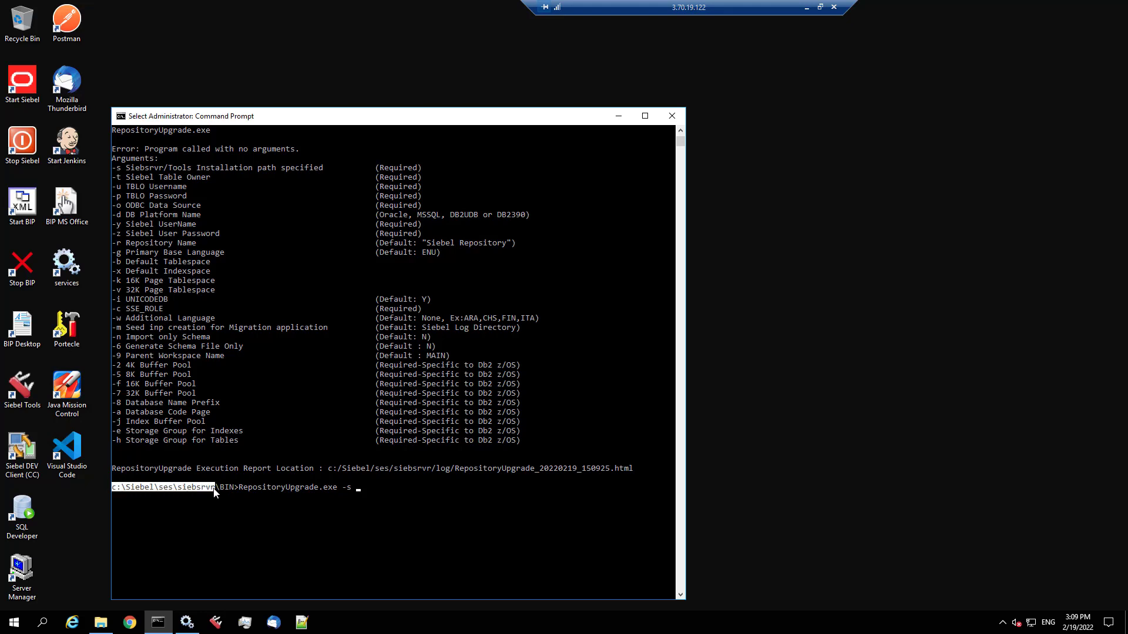
- Paste c:\Siebel\ses\siebsrvr after -s and add -t SIEBEL -u SIEBEL, the table-owner password and -o
{"action": "right_click", "coordinate": [212, 487]}
{"action": "right_click", "coordinate": [212, 487]}
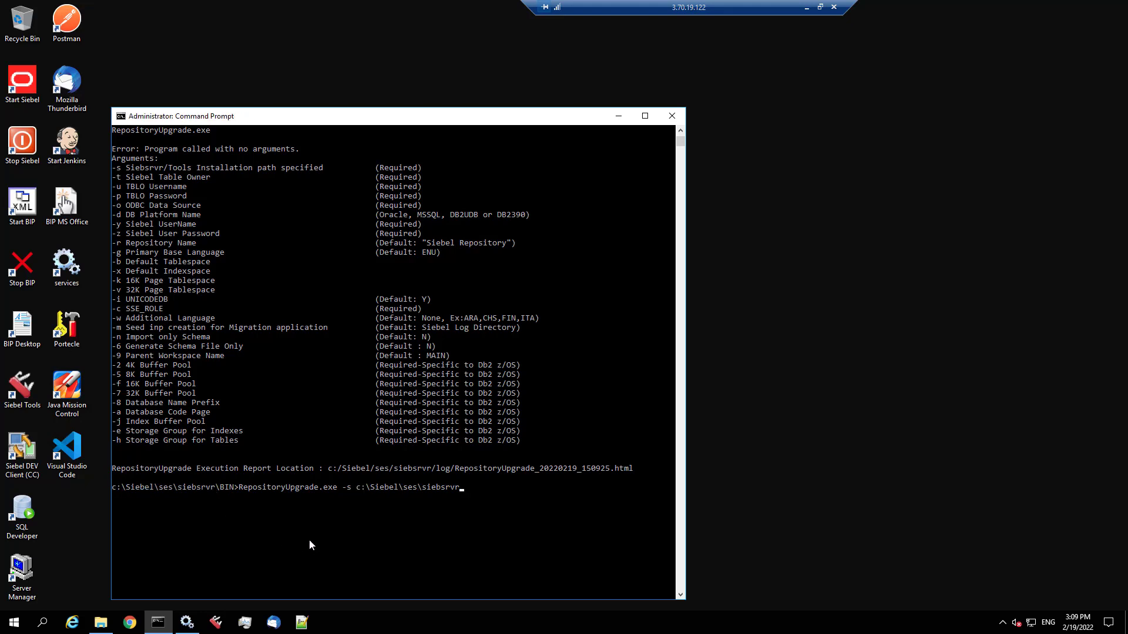
{"action": "type", "text": "-t SIEBEL -u SIEBEL -p Siebel19 -o"}
{"action": "key", "text": "super"}
- Confirm the orcl system DSN in the 32-bit ODBC Data Source Administrator
{"action": "type", "text": "o"}
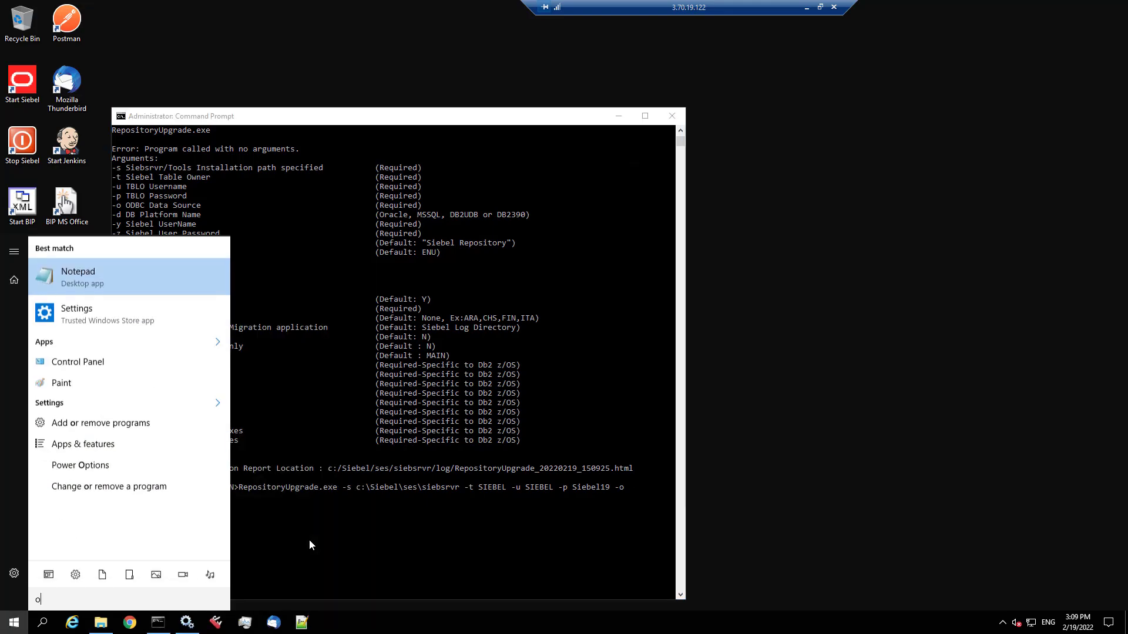
{"action": "type", "text": "dbc"}
{"action": "left_click", "coordinate": [136, 275]}
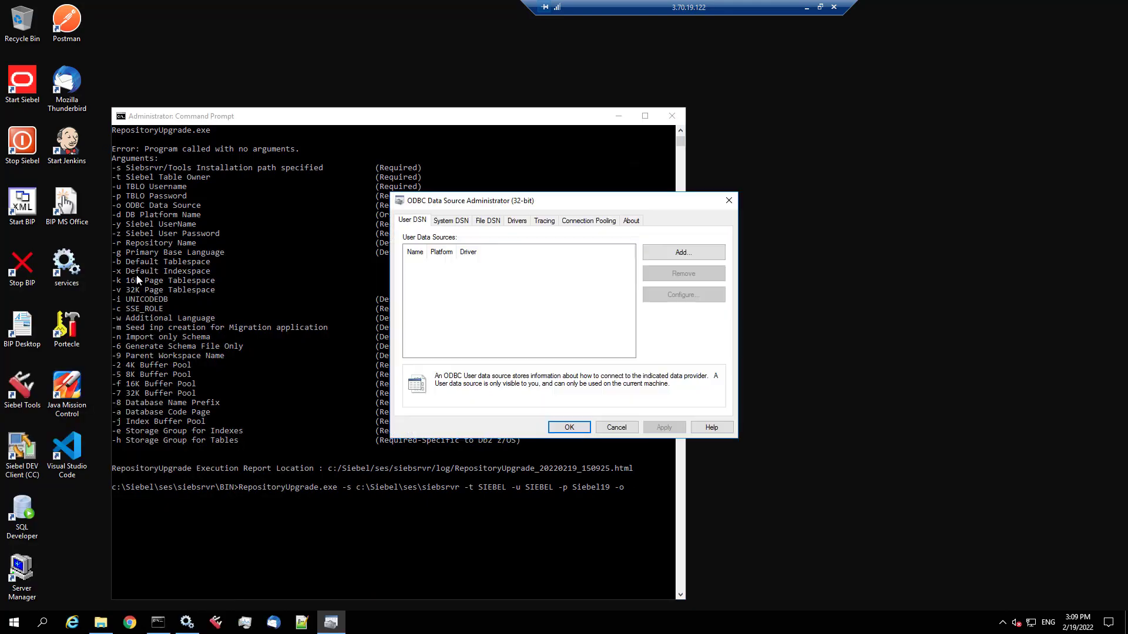
{"action": "left_click", "coordinate": [451, 221]}
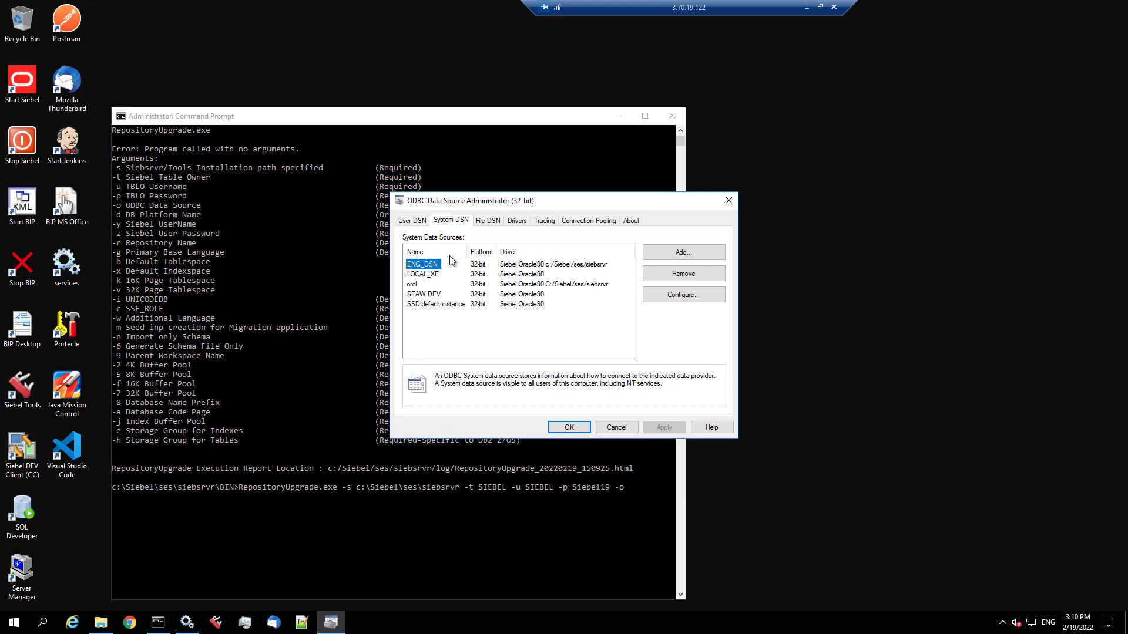
{"action": "left_click", "coordinate": [413, 285]}
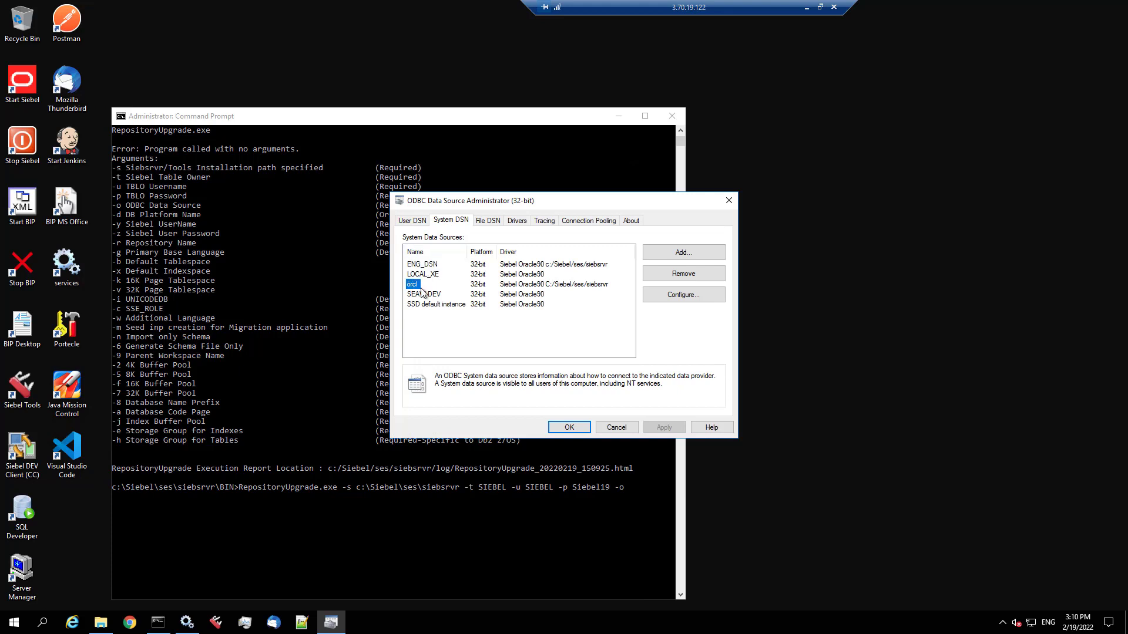
{"action": "left_click", "coordinate": [568, 428]}
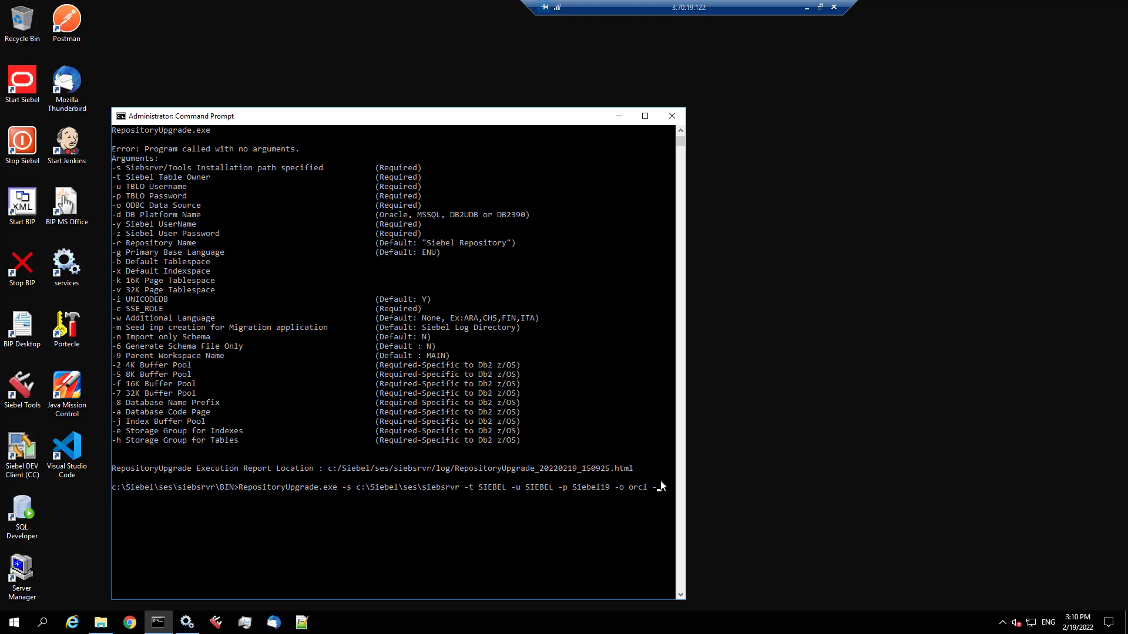
- Append orcl -d Oracle, -y with the Siebel admin user, -z with its password, and -b
{"action": "type", "text": "orcl -d Oracle -y SADMIN -z Siebel19 -b"}
{"action": "left_click", "coordinate": [98, 624]}
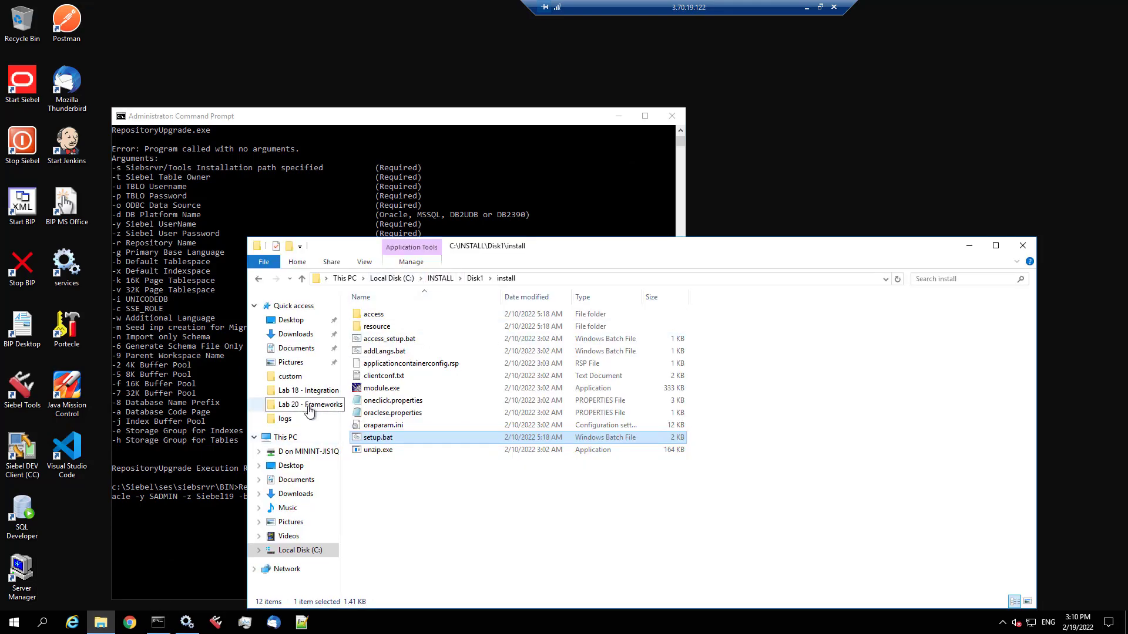
- Open Setup.ini from C:\Siebel\ses\siebsrvr\BIN in Notepad and copy the SIEBELDB_INDEX tablespace name
{"action": "left_click", "coordinate": [322, 419]}
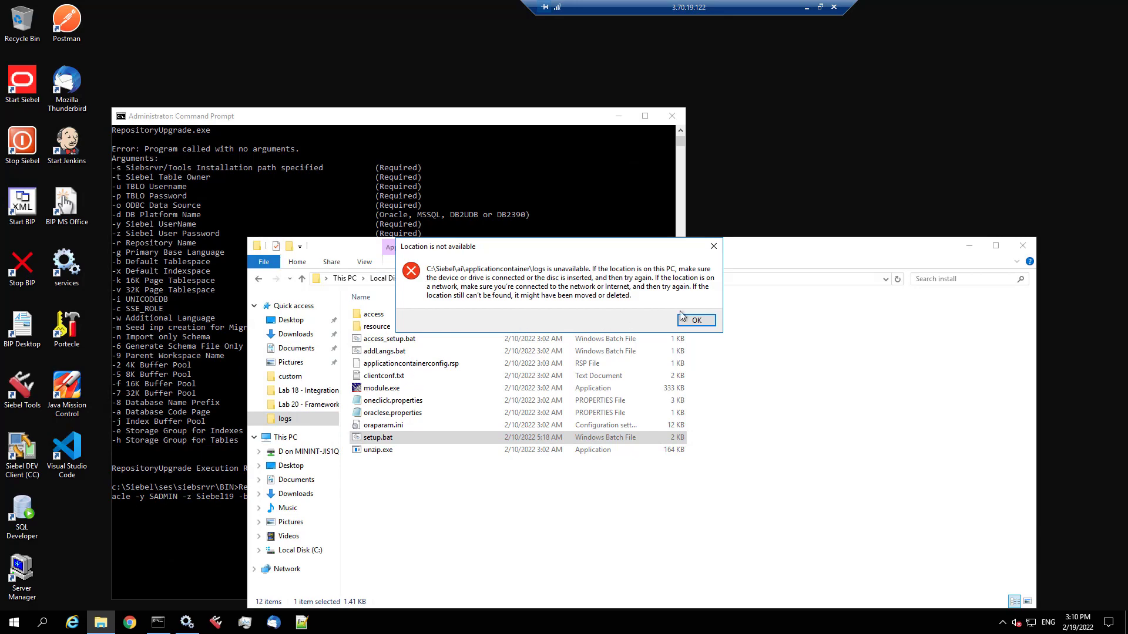
{"action": "left_click", "coordinate": [696, 320]}
{"action": "left_click", "coordinate": [399, 282]}
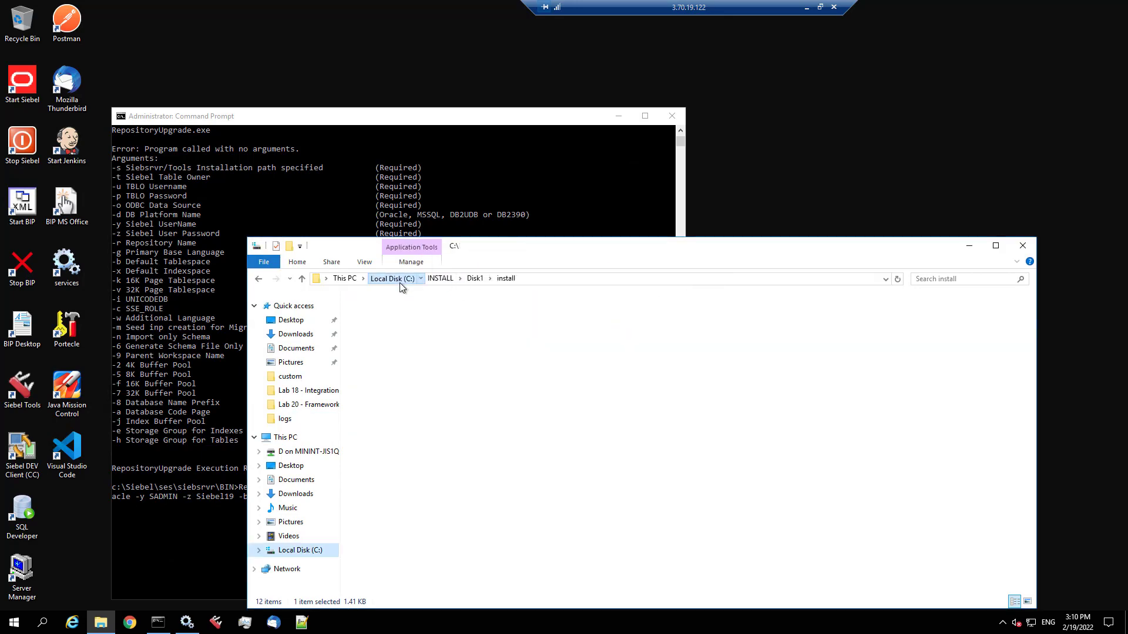
{"action": "type", "text": "set"}
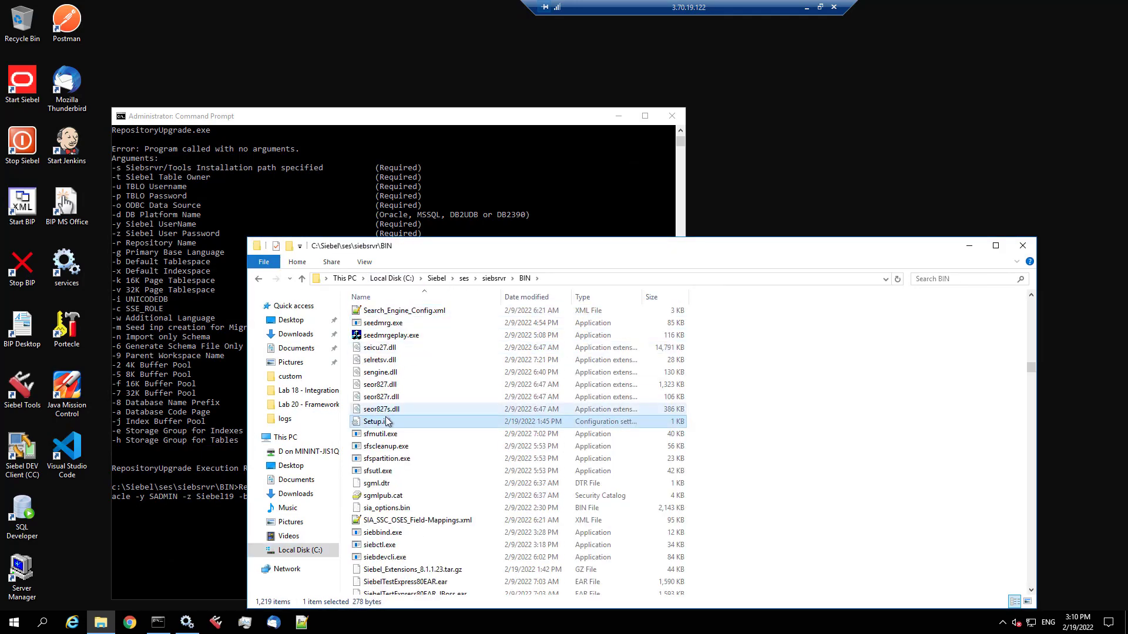
{"action": "double_click", "coordinate": [379, 422]}
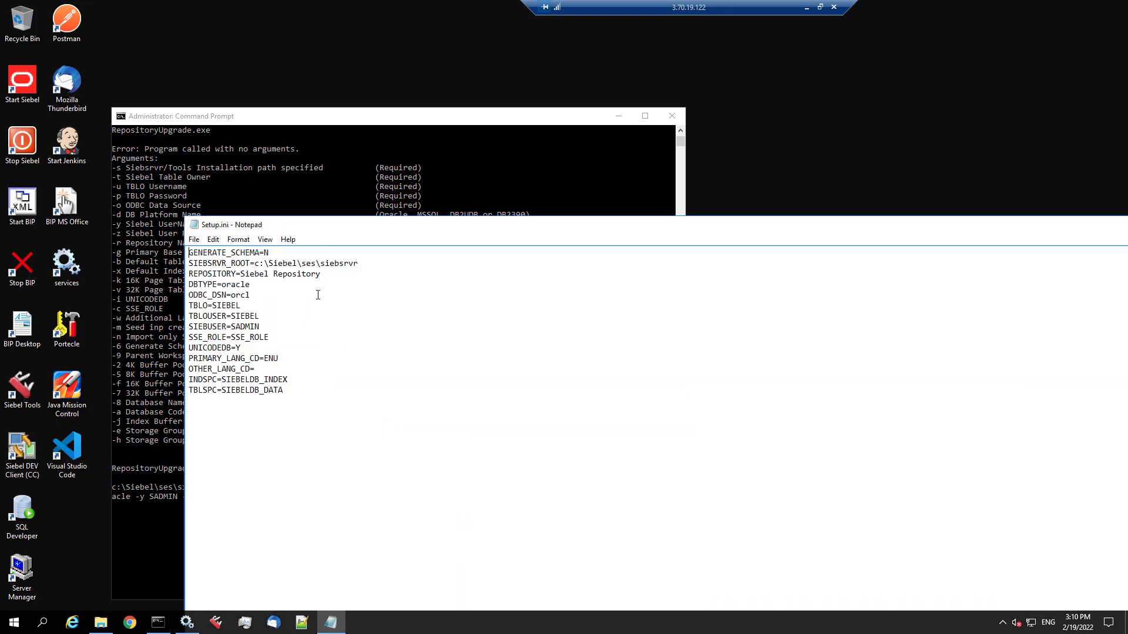
{"action": "triple_click", "coordinate": [247, 379]}
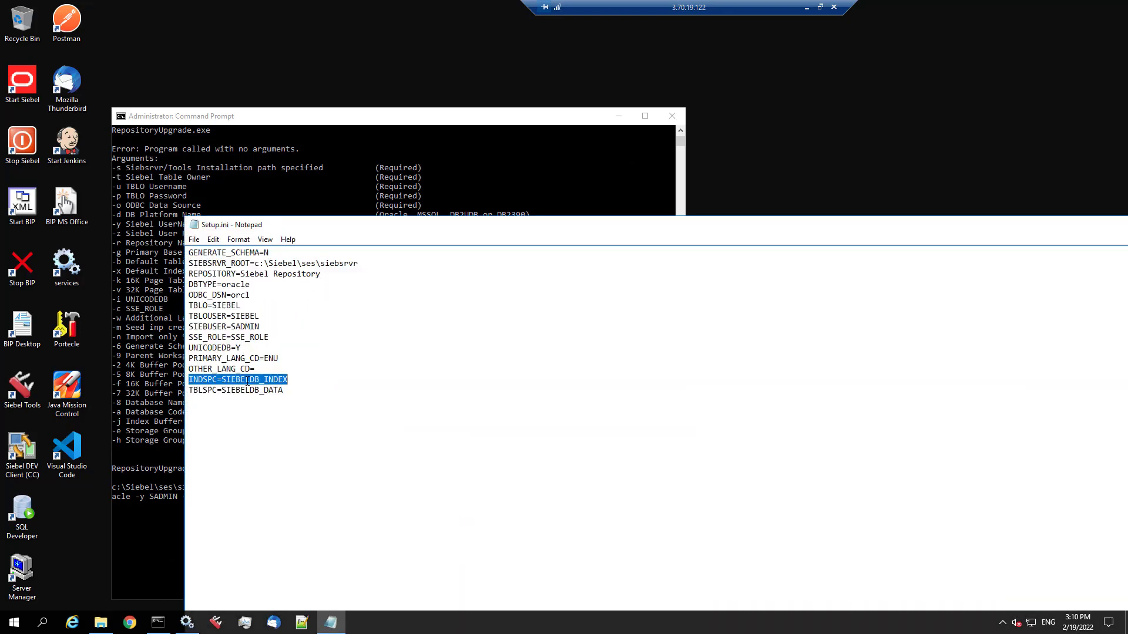
{"action": "left_click_drag", "start_coordinate": [222, 380], "coordinate": [288, 381]}
{"action": "key", "text": "super+c"}
{"action": "left_click", "coordinate": [393, 126]}
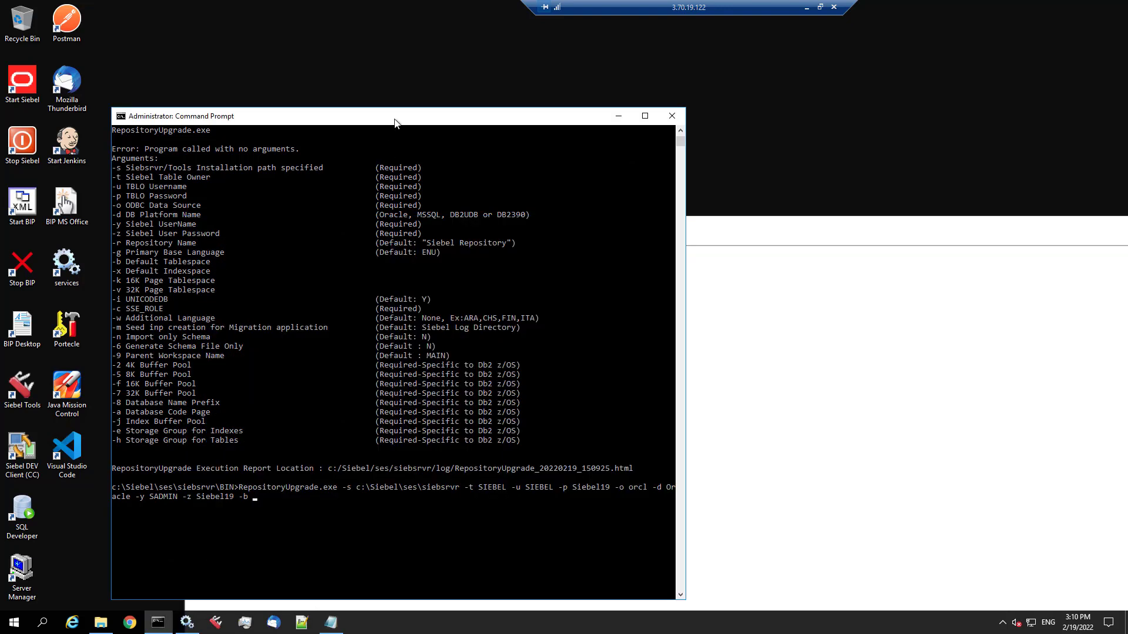
- Finish the command with -b SIEBELDB_DATA -x SIEBELDB_INDEX -c SSE_ROLE and run it
{"action": "right_click", "coordinate": [375, 273]}
{"action": "key", "text": "BackSpace"}
{"action": "key", "text": "BackSpace"}
{"action": "key", "text": "BackSpace"}
{"action": "key", "text": "BackSpace"}
{"action": "key", "text": "BackSpace"}
{"action": "type", "text": "DATA -"}
{"action": "type", "text": "y"}
{"action": "key", "text": "BackSpace"}
{"action": "type", "text": "x SIEBELDB_INDEX"}
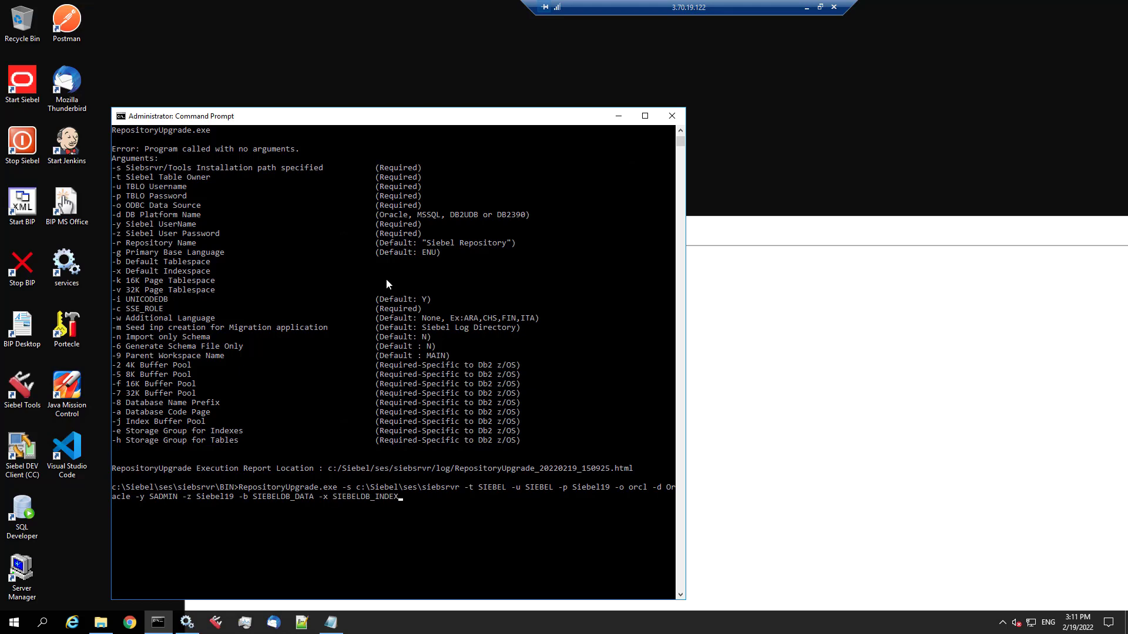
{"action": "type", "text": " -c SSE_ROLE"}
{"action": "key", "text": "Return"}
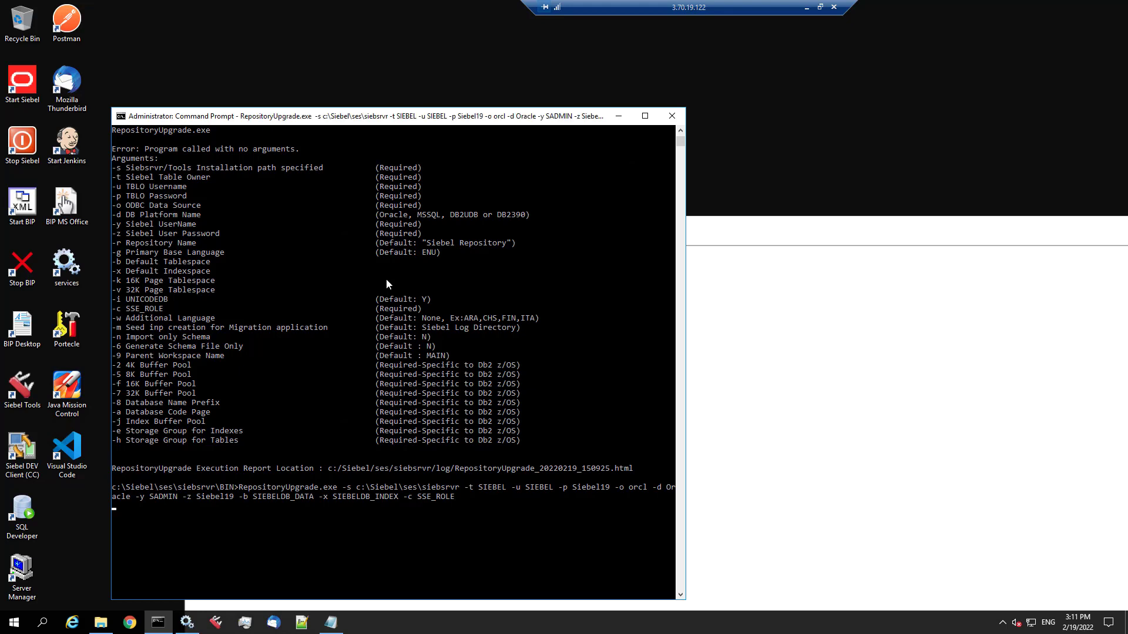
- Close Notepad, minimize the BIN folder window, and dock the console to the left half
{"action": "left_click", "coordinate": [1057, 227]}
{"action": "double_click", "coordinate": [195, 226]}
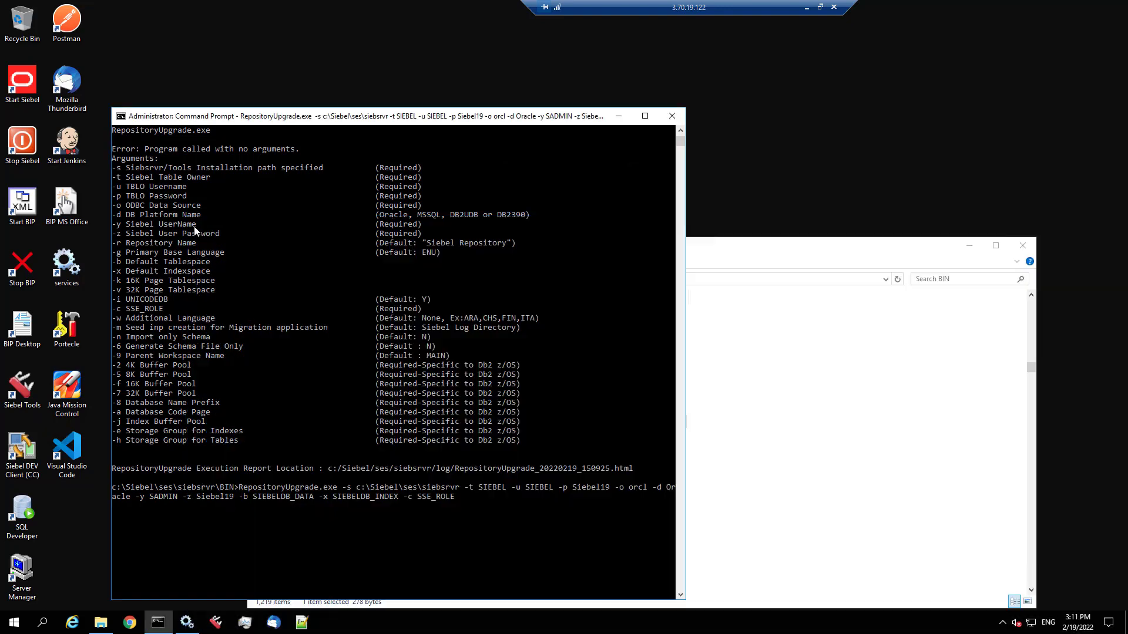
{"action": "left_click_drag", "start_coordinate": [501, 108], "coordinate": [499, 23]}
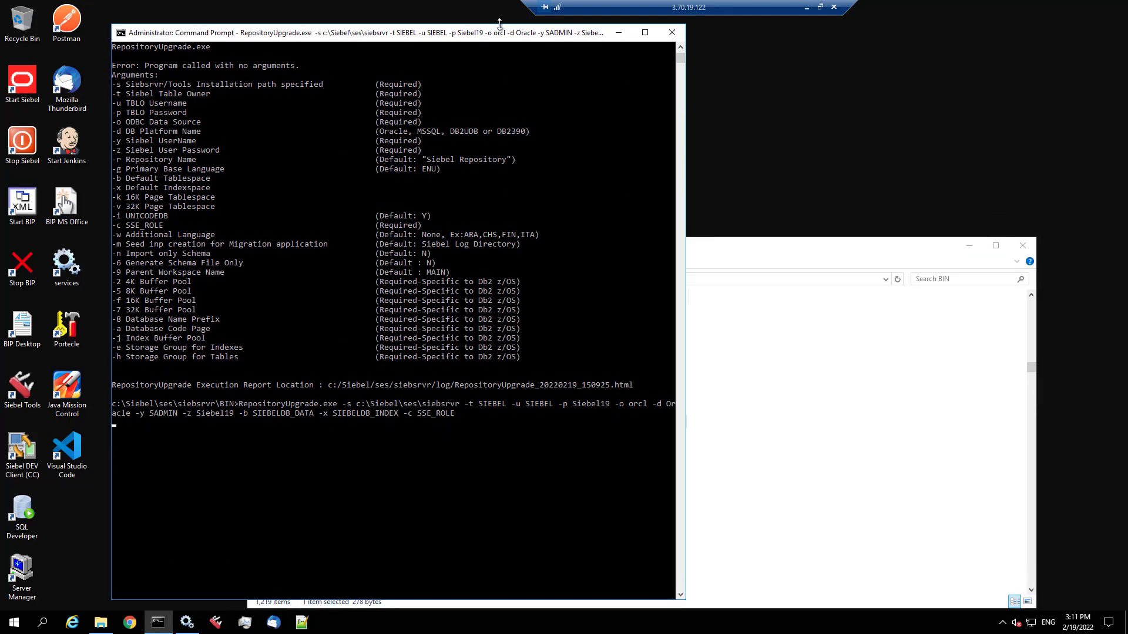
{"action": "left_click", "coordinate": [970, 245]}
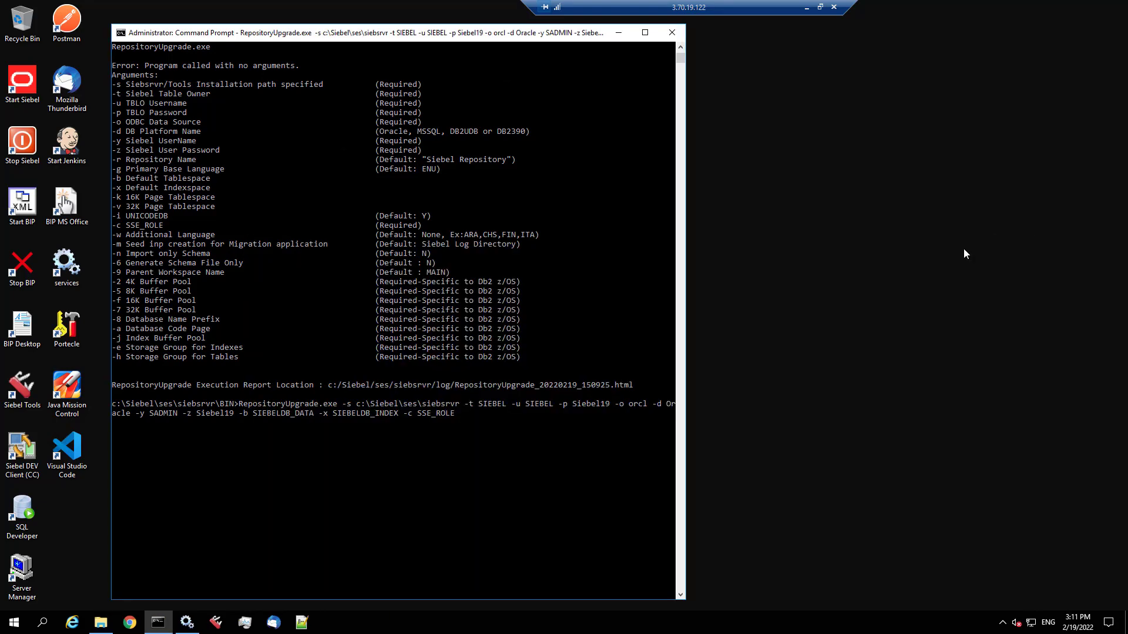
{"action": "left_click_drag", "start_coordinate": [401, 34], "coordinate": [0, 53]}
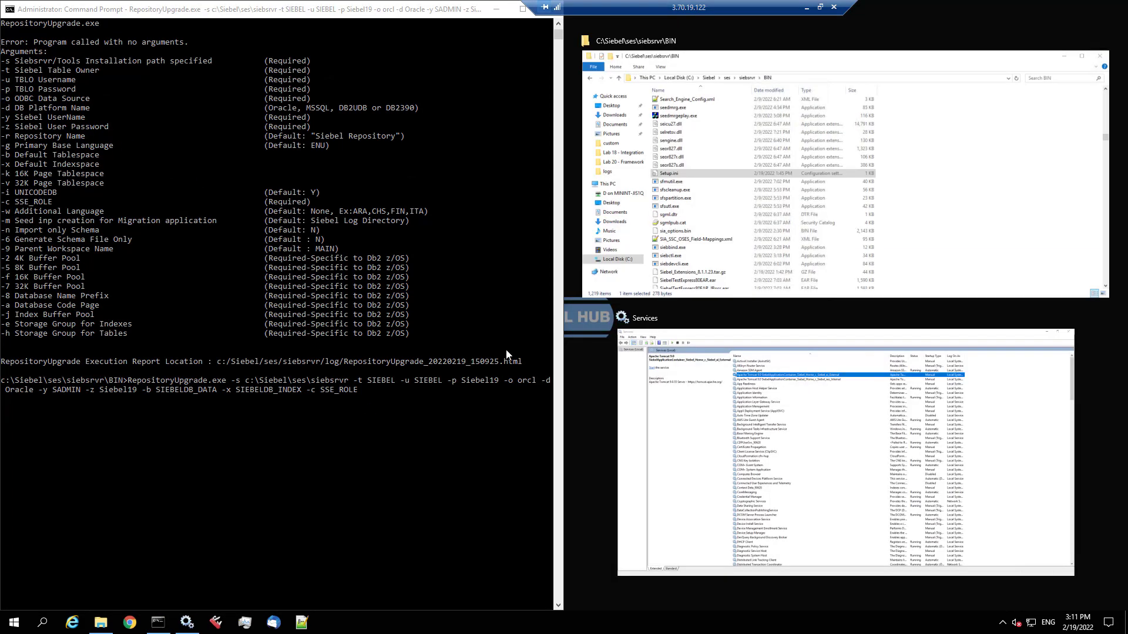
- Snap Task Manager to the right half and select siebdevcli.exe on its Details tab
{"action": "left_click", "coordinate": [245, 623]}
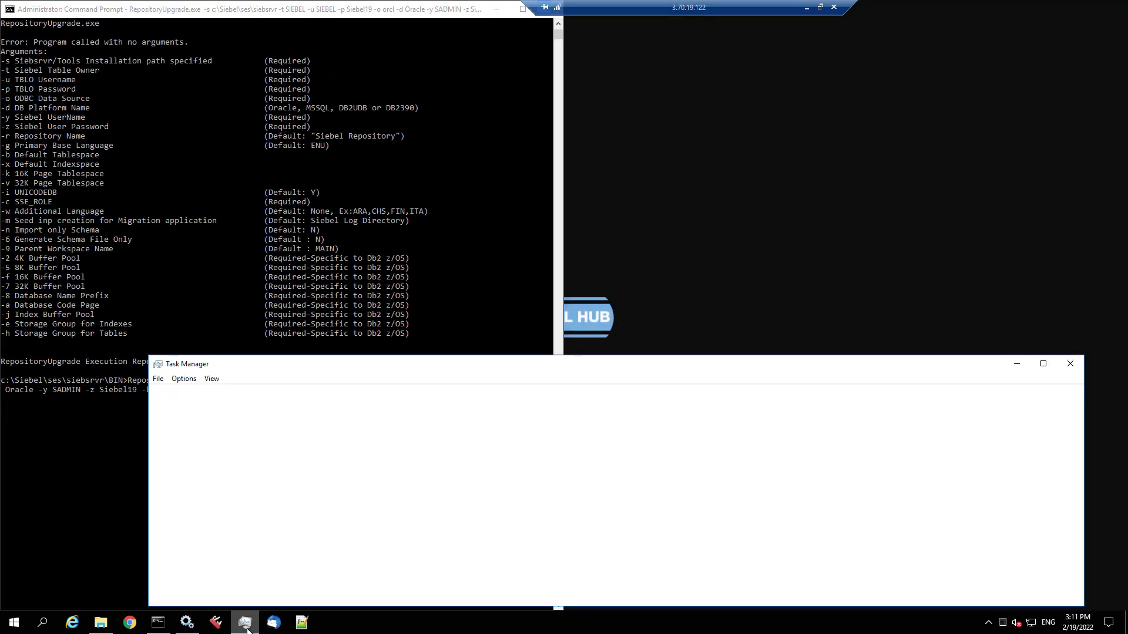
{"action": "key", "text": "super+Right"}
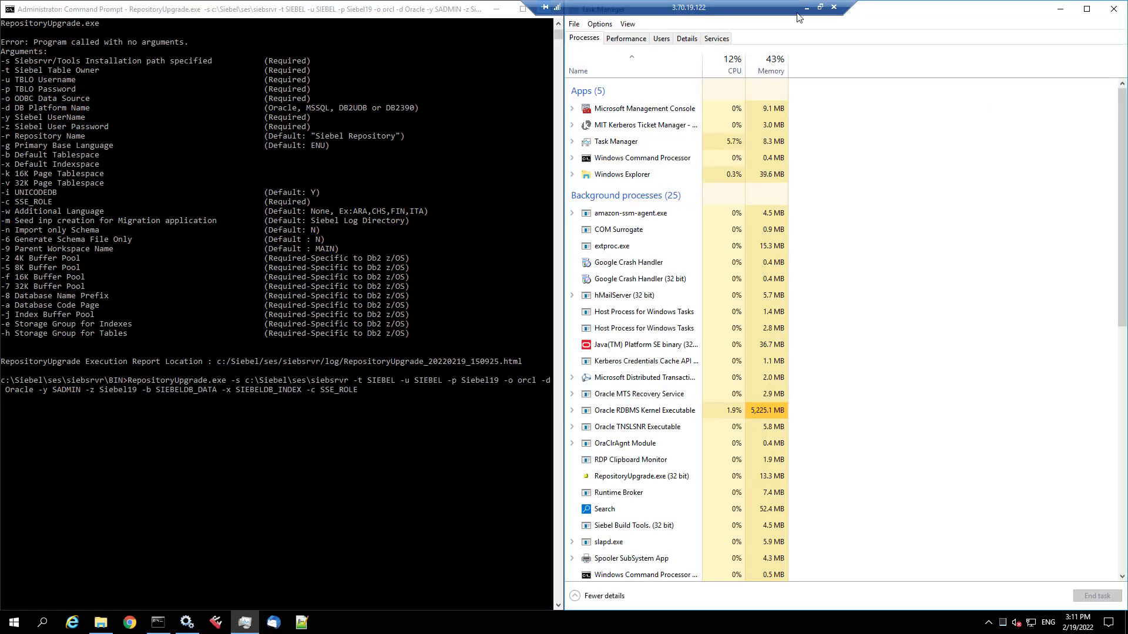
{"action": "left_click", "coordinate": [685, 39]}
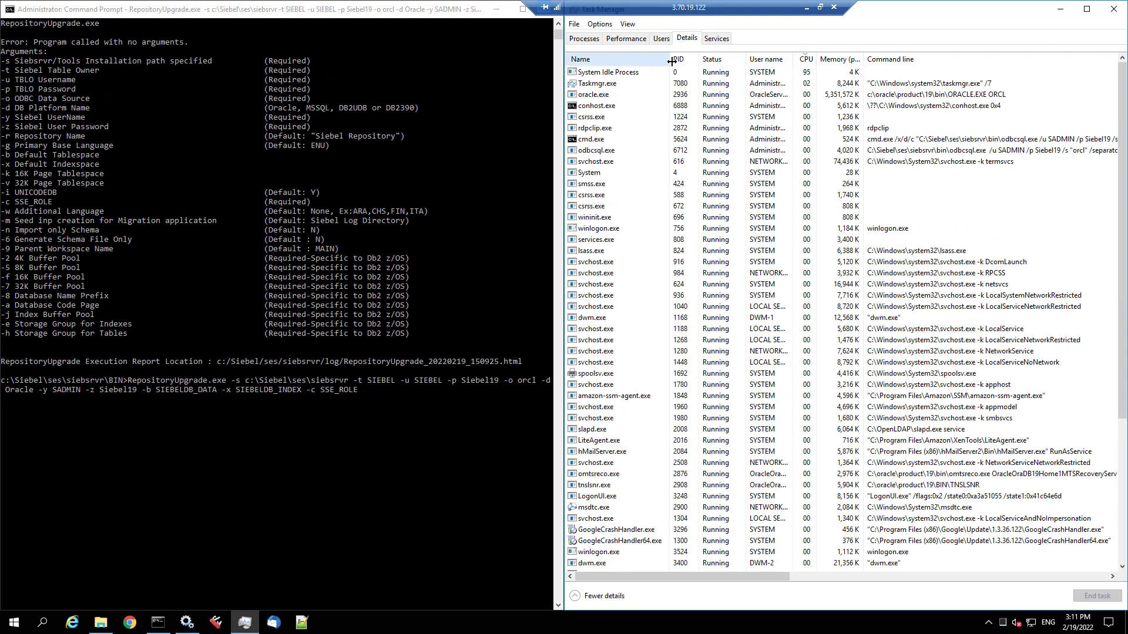
{"action": "left_click_drag", "start_coordinate": [651, 61], "coordinate": [637, 61]}
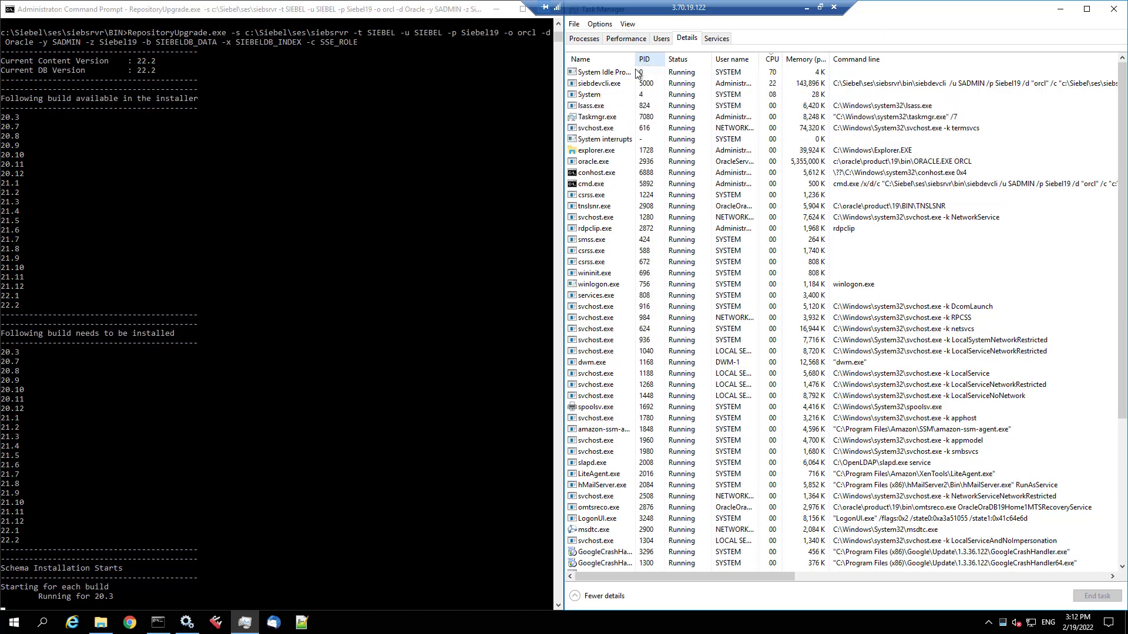
{"action": "left_click", "coordinate": [615, 85]}
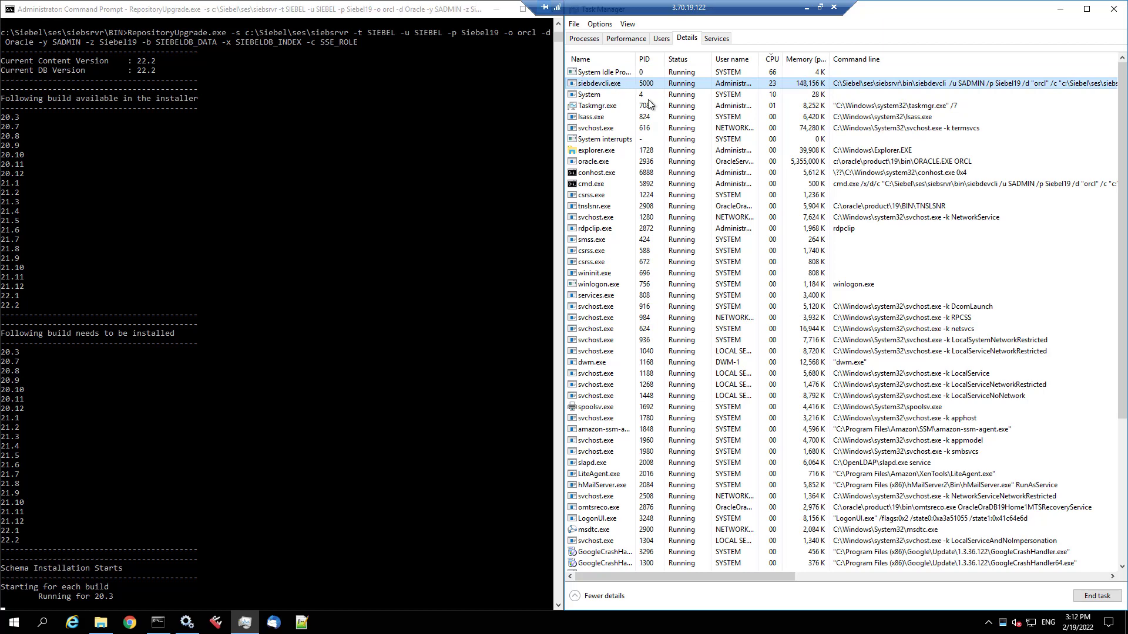
{"action": "left_click_drag", "start_coordinate": [789, 579], "coordinate": [746, 574]}
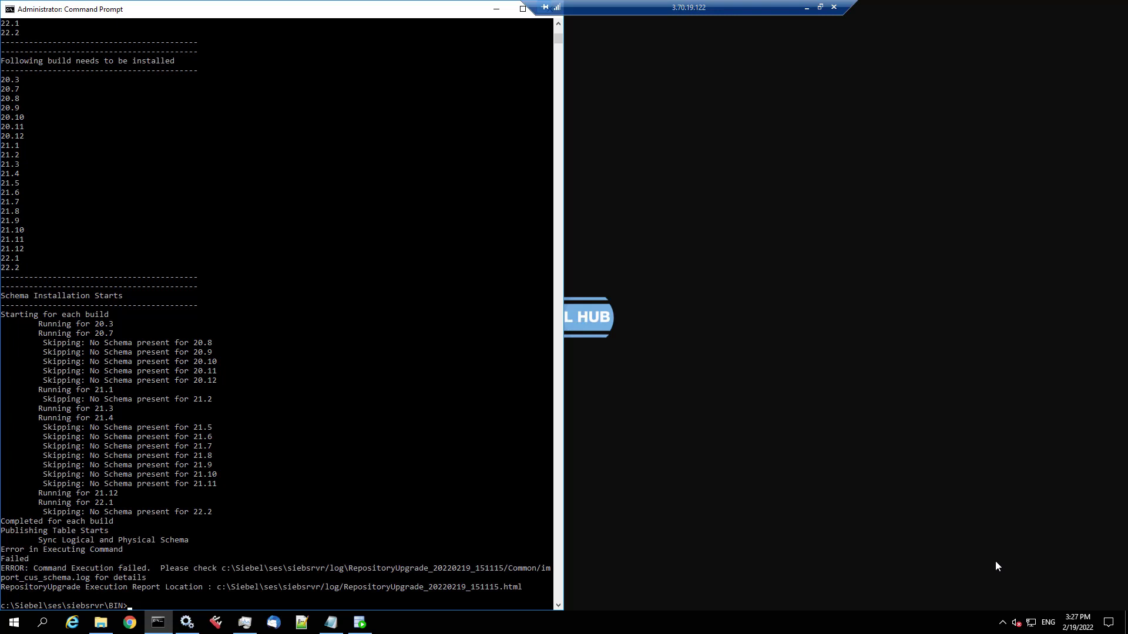
- Select the failed Sync Logical and Physical Schema error lines, then the import_cus_schema.log path
{"action": "left_click", "coordinate": [36, 540]}
{"action": "left_click_drag", "start_coordinate": [124, 540], "coordinate": [149, 540]}
{"action": "left_click_drag", "start_coordinate": [39, 541], "coordinate": [208, 578]}
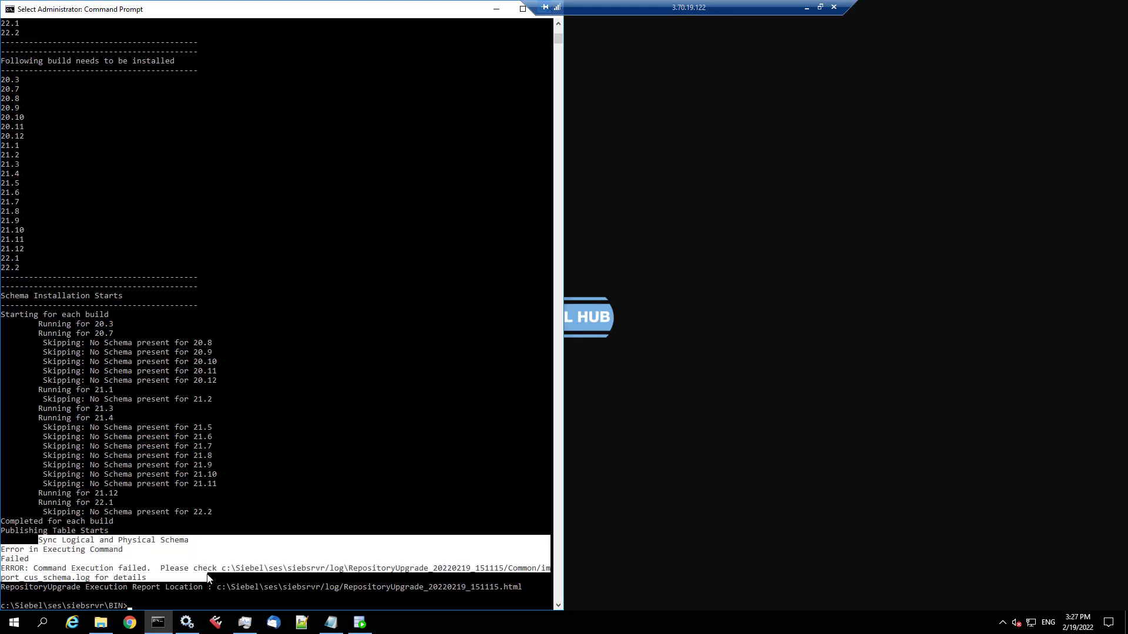
{"action": "left_click", "coordinate": [207, 579]}
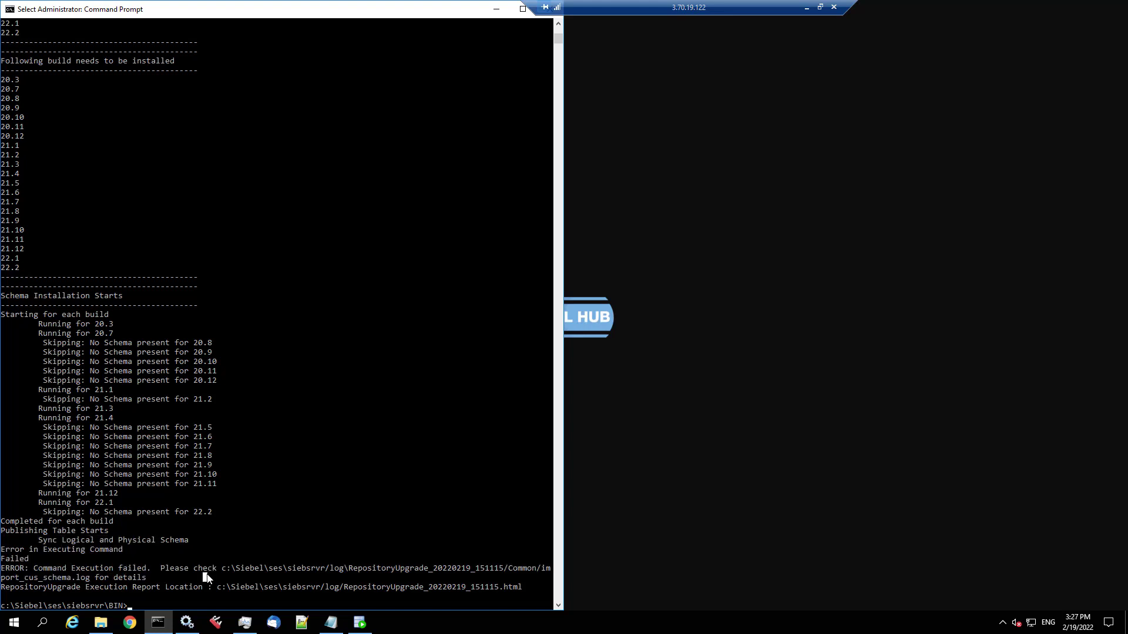
{"action": "left_click_drag", "start_coordinate": [223, 569], "coordinate": [90, 582]}
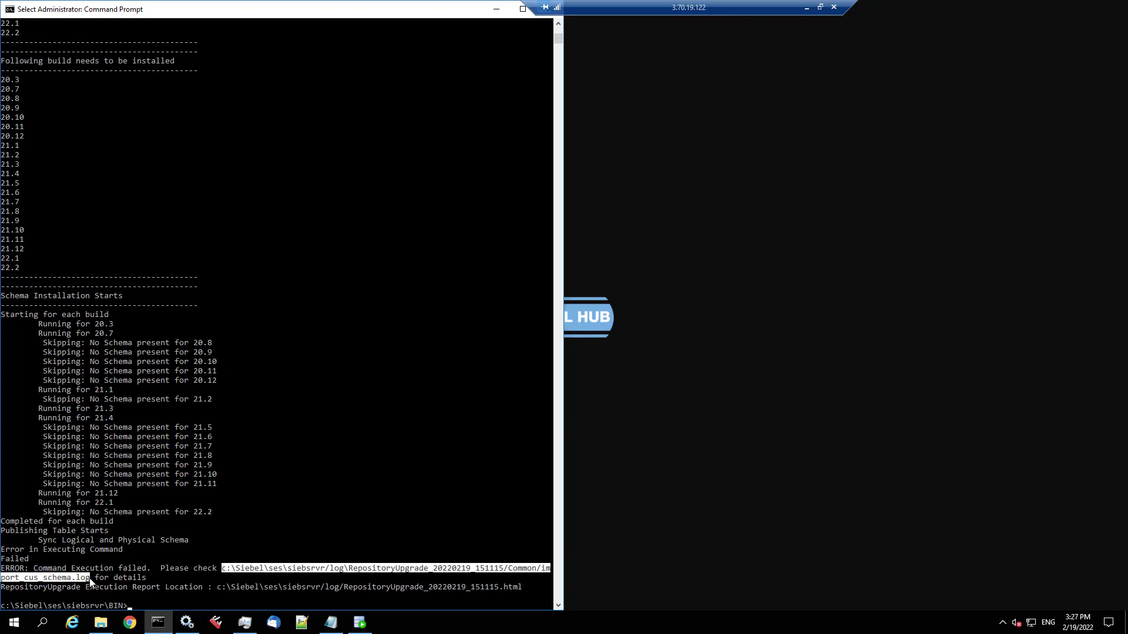
- In import_cus_schema.log, highlight the failing S_CL_SUBJ_LS SUBJ_INITL alter statement and the ORA-30556 error
{"action": "key", "text": "ctrl+c"}
{"action": "key", "text": "alt+Tab"}
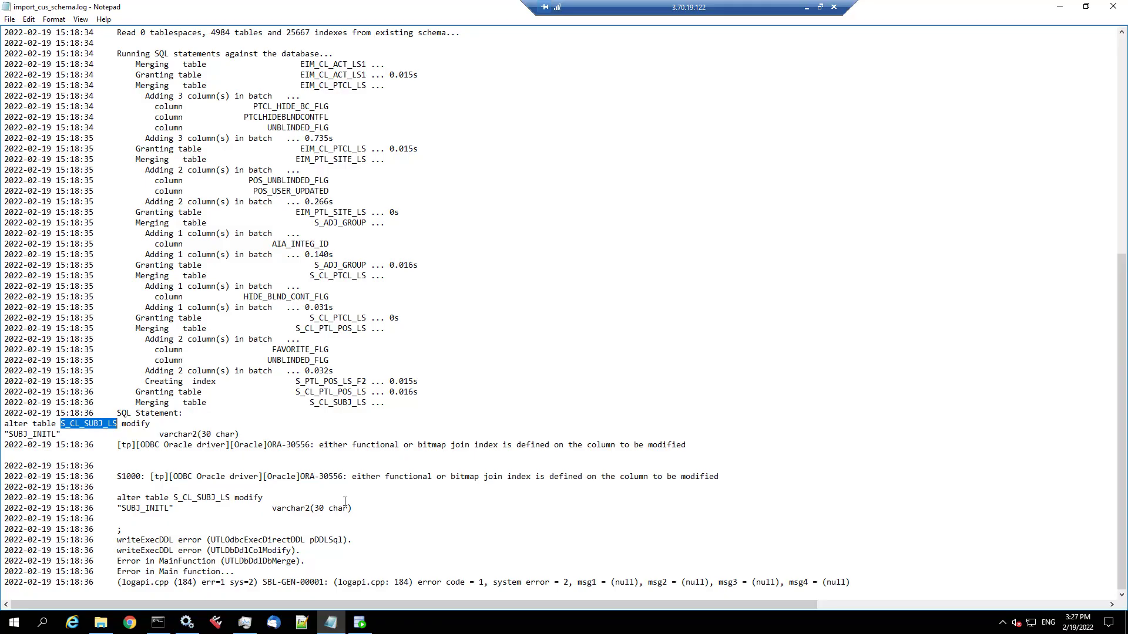
{"action": "left_click", "coordinate": [420, 413]}
{"action": "left_click_drag", "start_coordinate": [168, 404], "coordinate": [389, 437]}
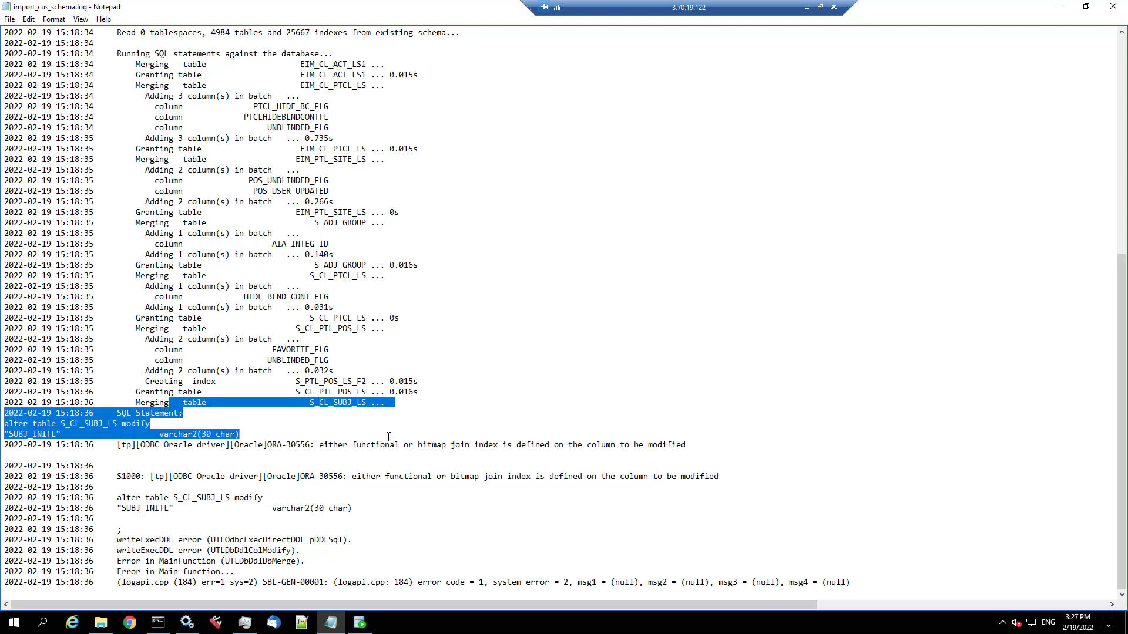
{"action": "double_click", "coordinate": [45, 435]}
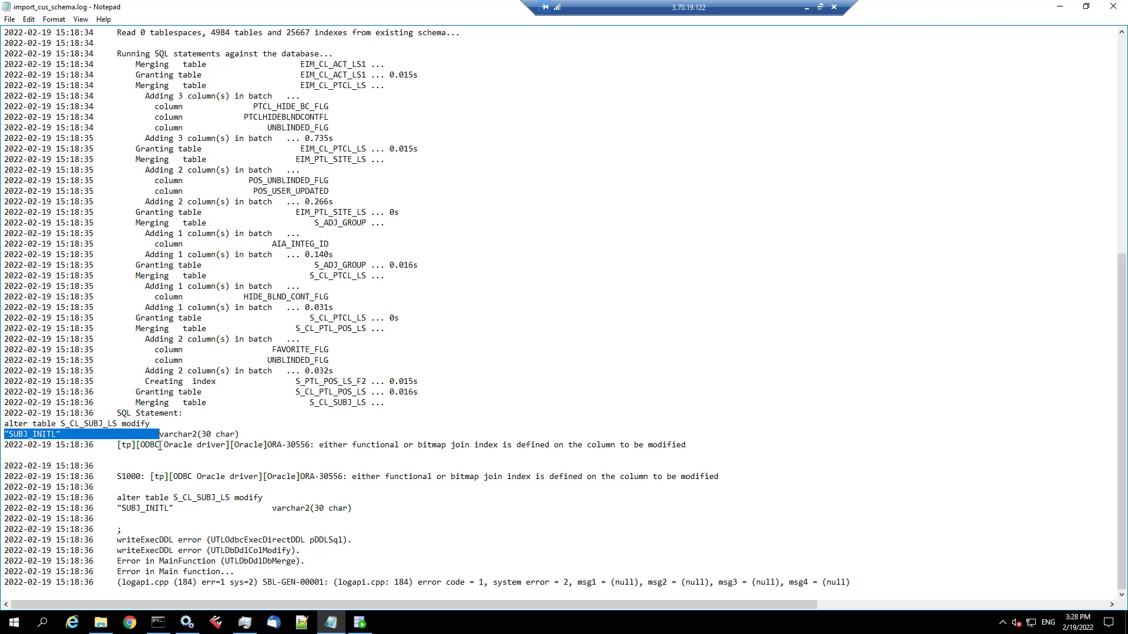
{"action": "left_click_drag", "start_coordinate": [319, 445], "coordinate": [723, 483]}
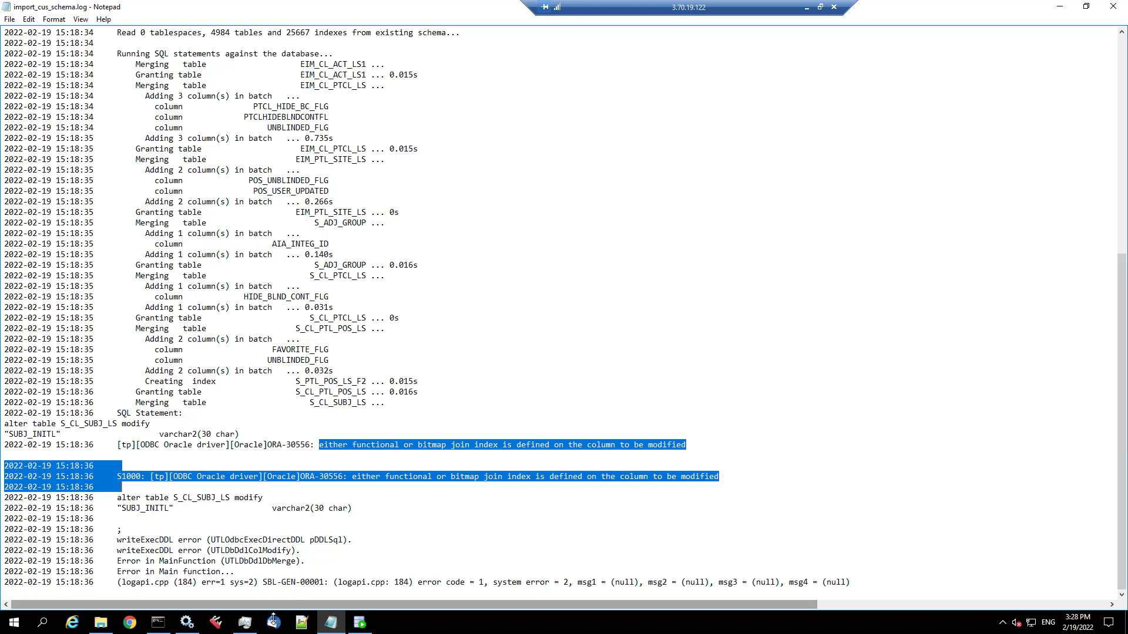
- From S_CL_SUBJ_LS's Indexes tab, go to index S_CL_SUBJ_LS_U1 and drop it via Actions > Drop
{"action": "left_click", "coordinate": [361, 621]}
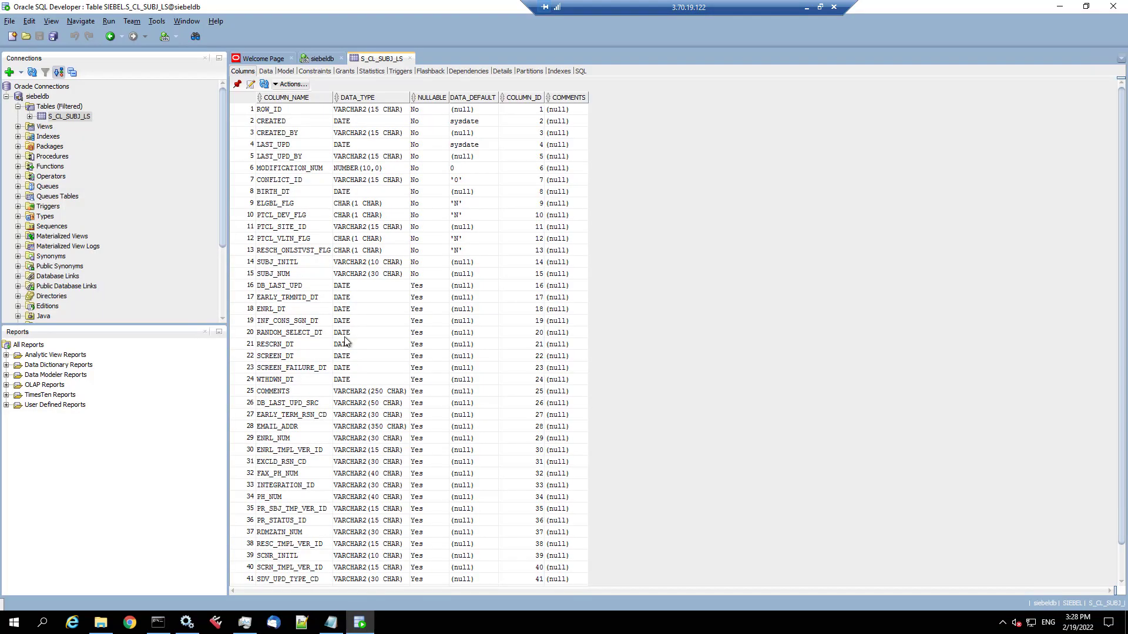
{"action": "left_click", "coordinate": [559, 72]}
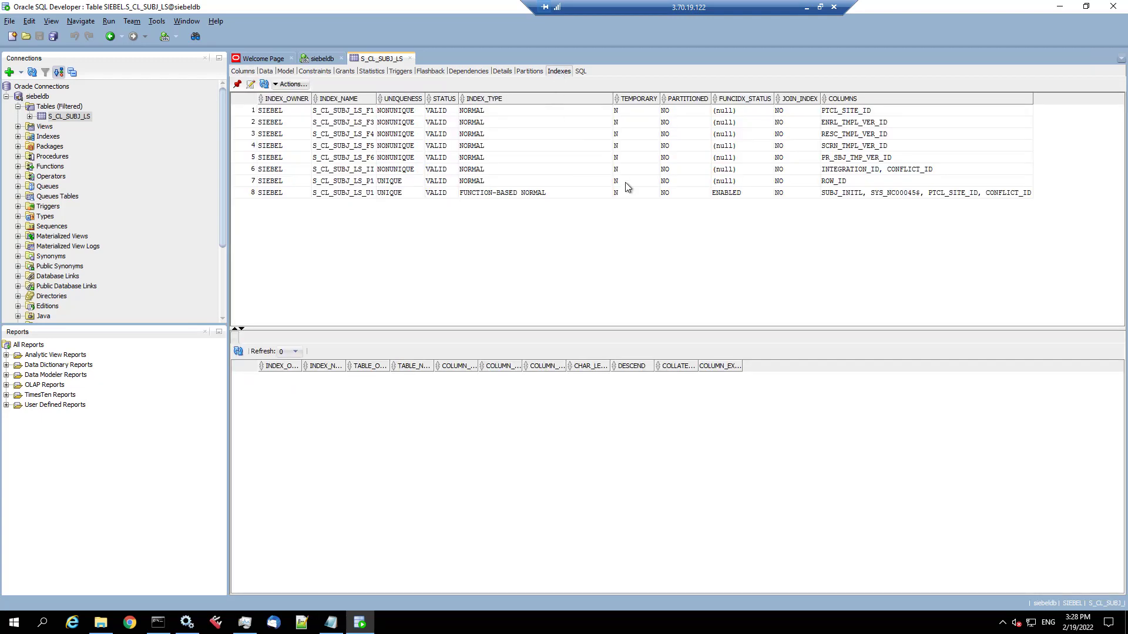
{"action": "left_click", "coordinate": [357, 194]}
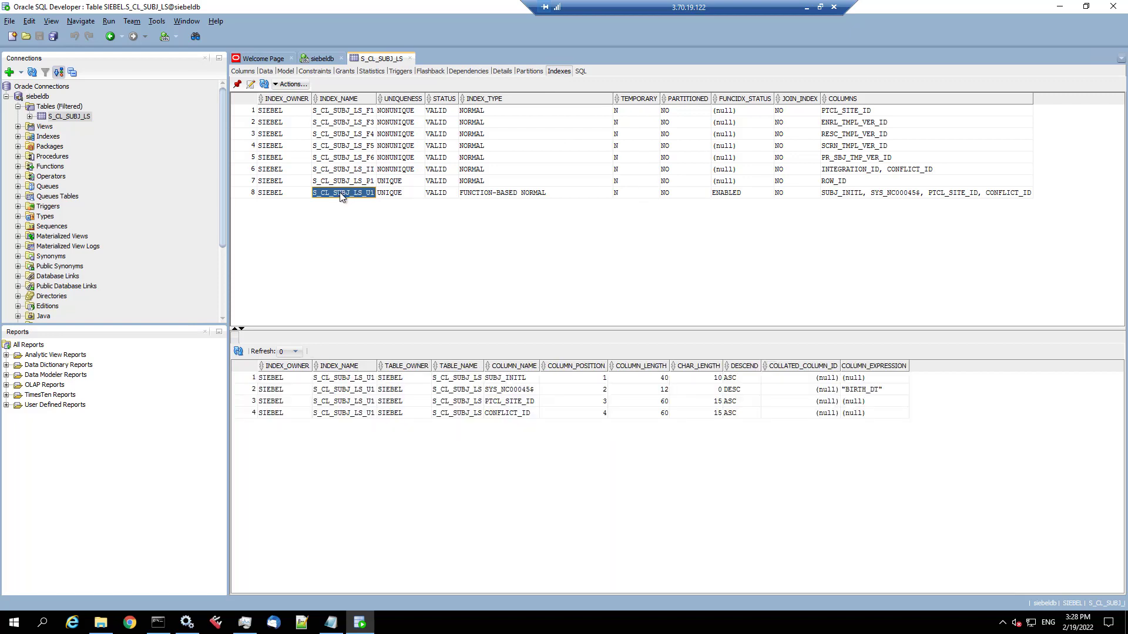
{"action": "right_click", "coordinate": [341, 196]}
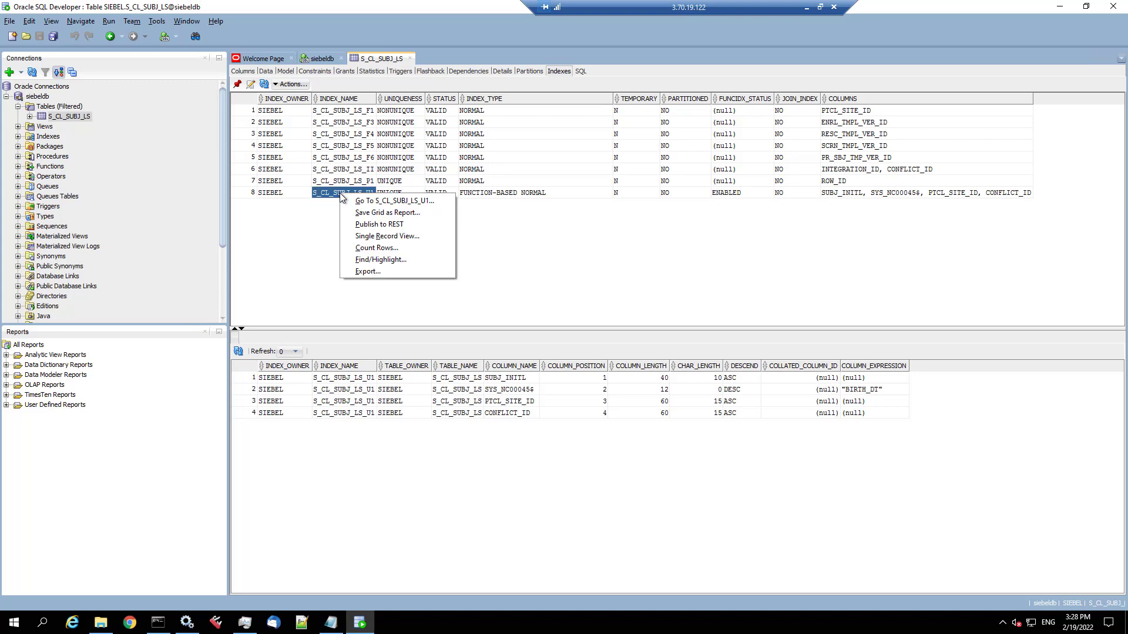
{"action": "left_click", "coordinate": [360, 202]}
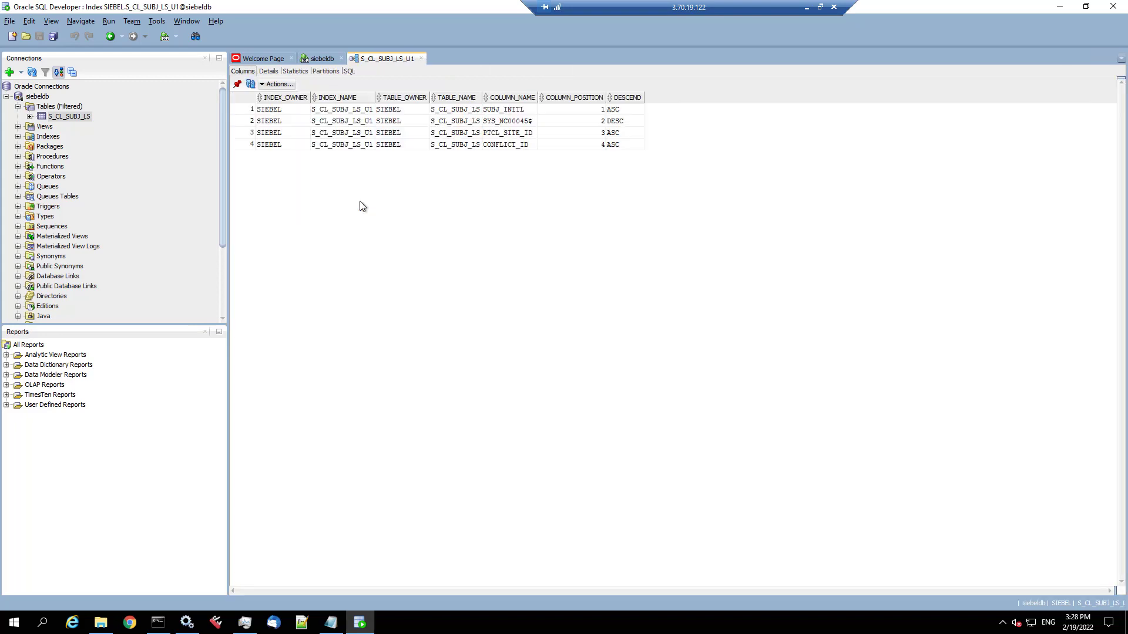
{"action": "left_click", "coordinate": [291, 86]}
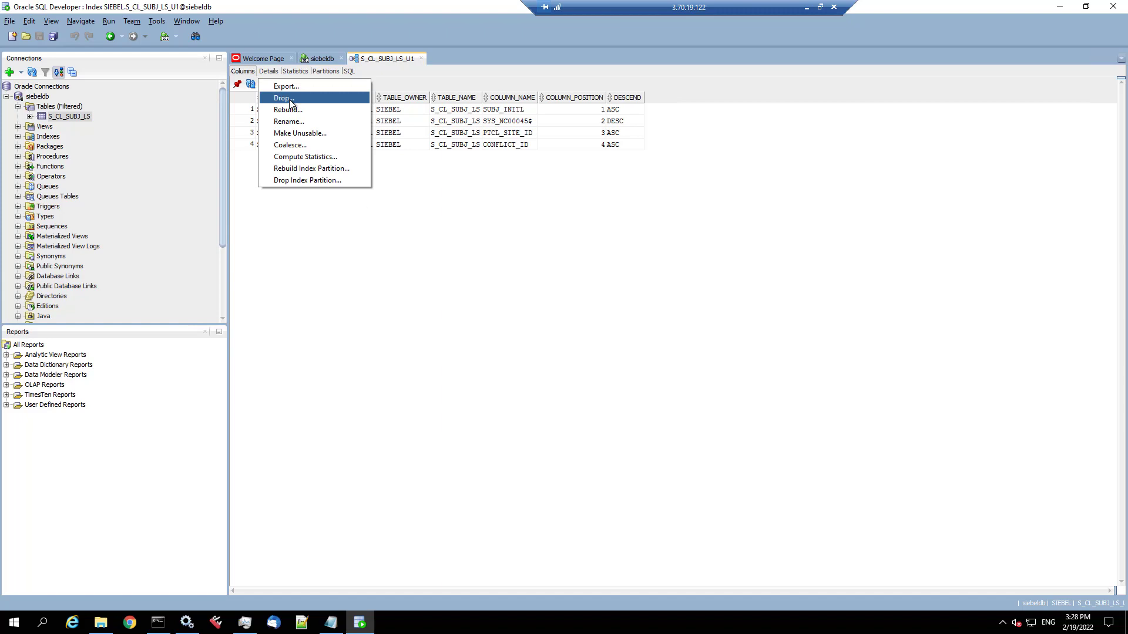
{"action": "left_click", "coordinate": [290, 100]}
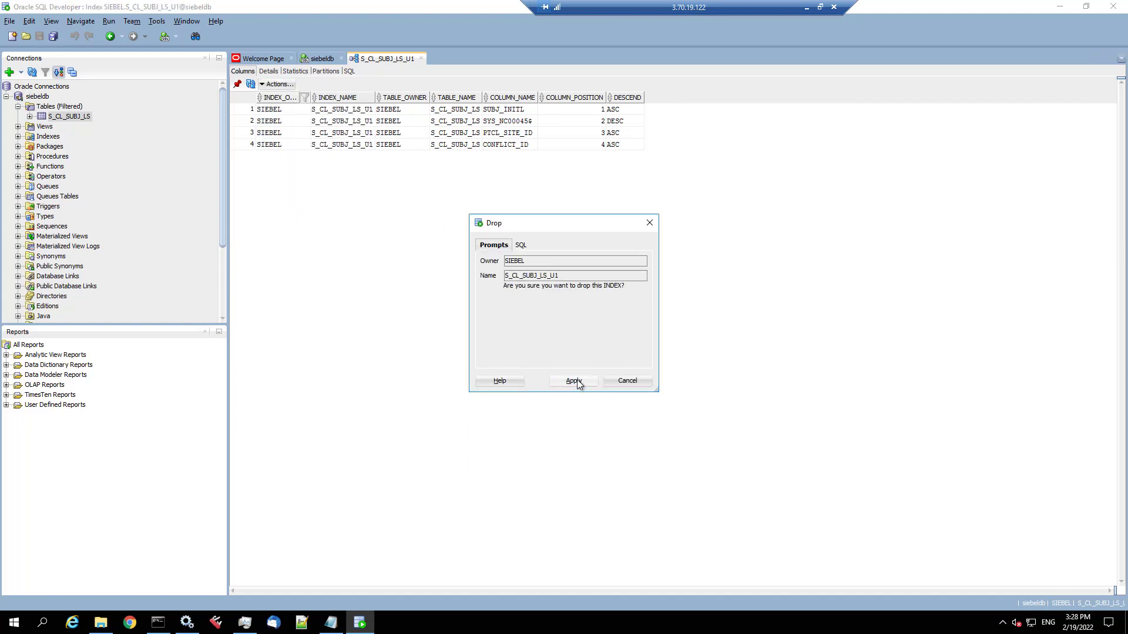
{"action": "left_click", "coordinate": [573, 380]}
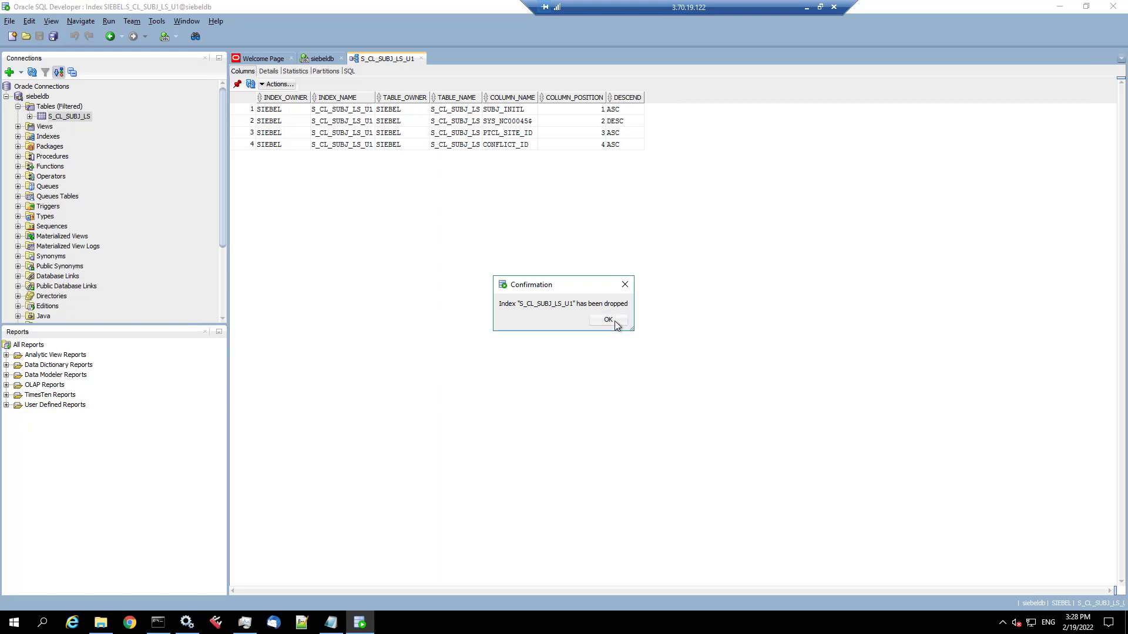
{"action": "left_click", "coordinate": [613, 320]}
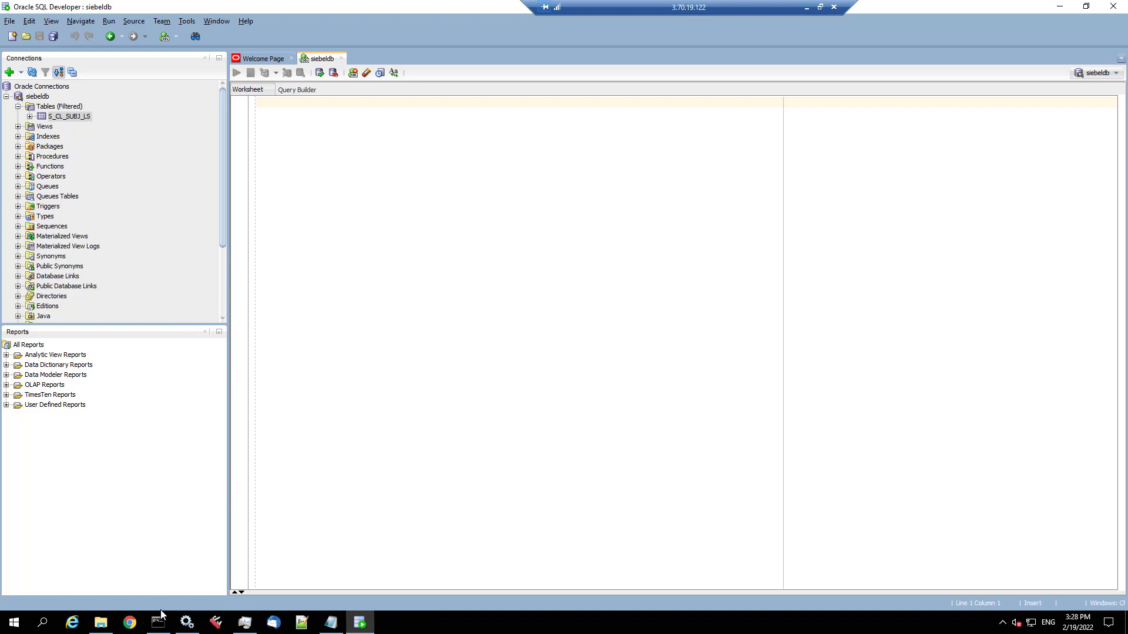
- Minimize SQL Developer and Notepad, then recall and rerun the RepositoryUpgrade.exe command in the console
{"action": "left_click", "coordinate": [1060, 6]}
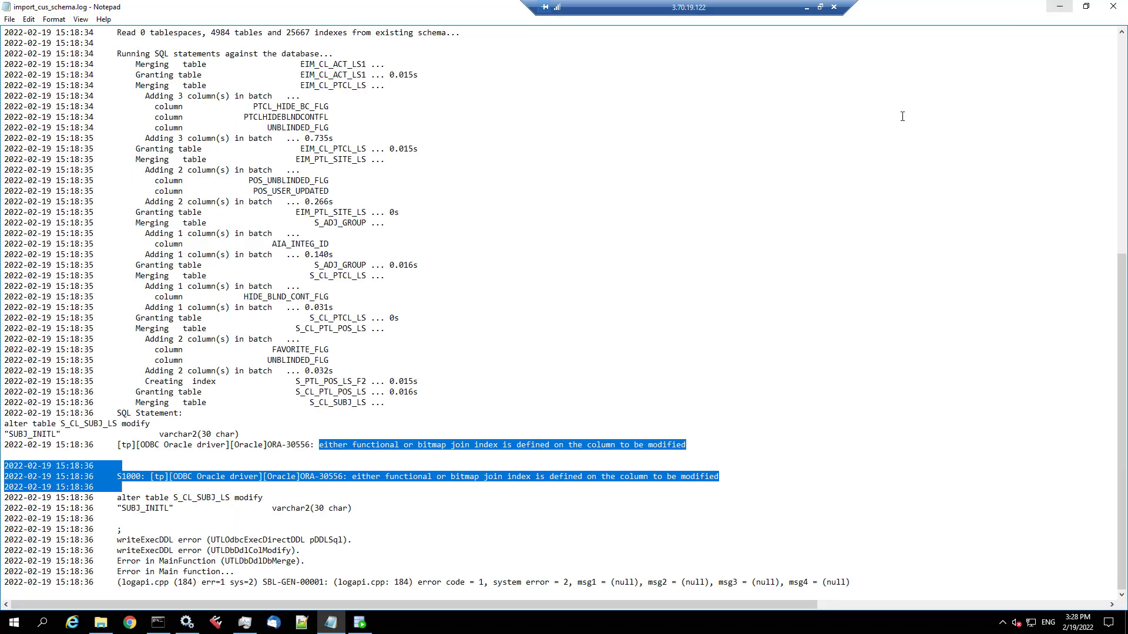
{"action": "left_click", "coordinate": [1062, 8]}
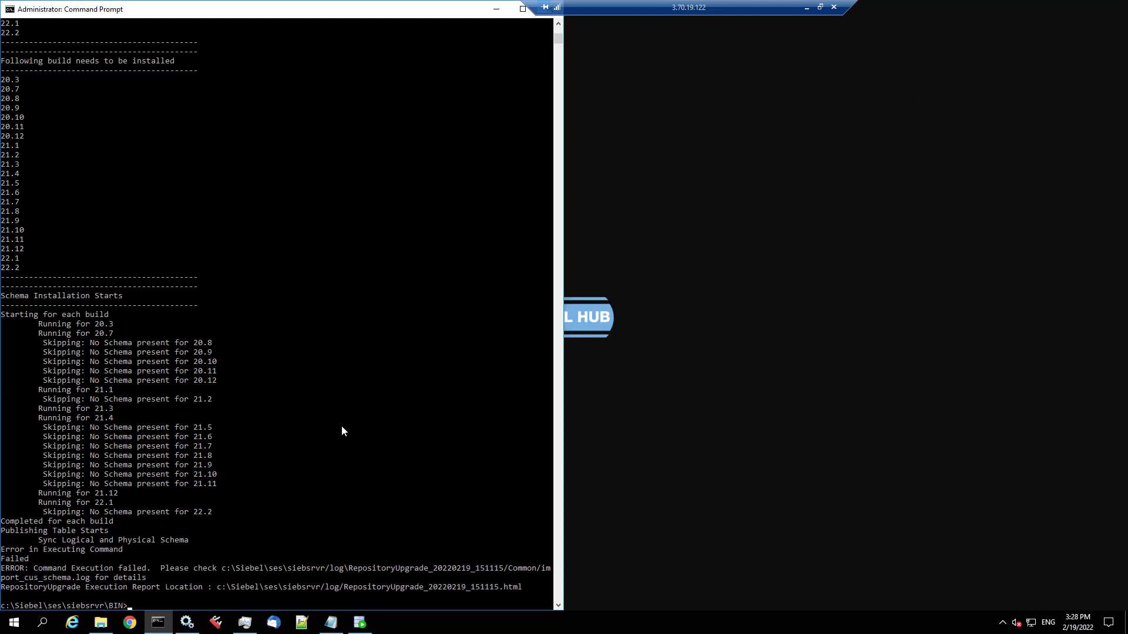
{"action": "key", "text": "Up"}
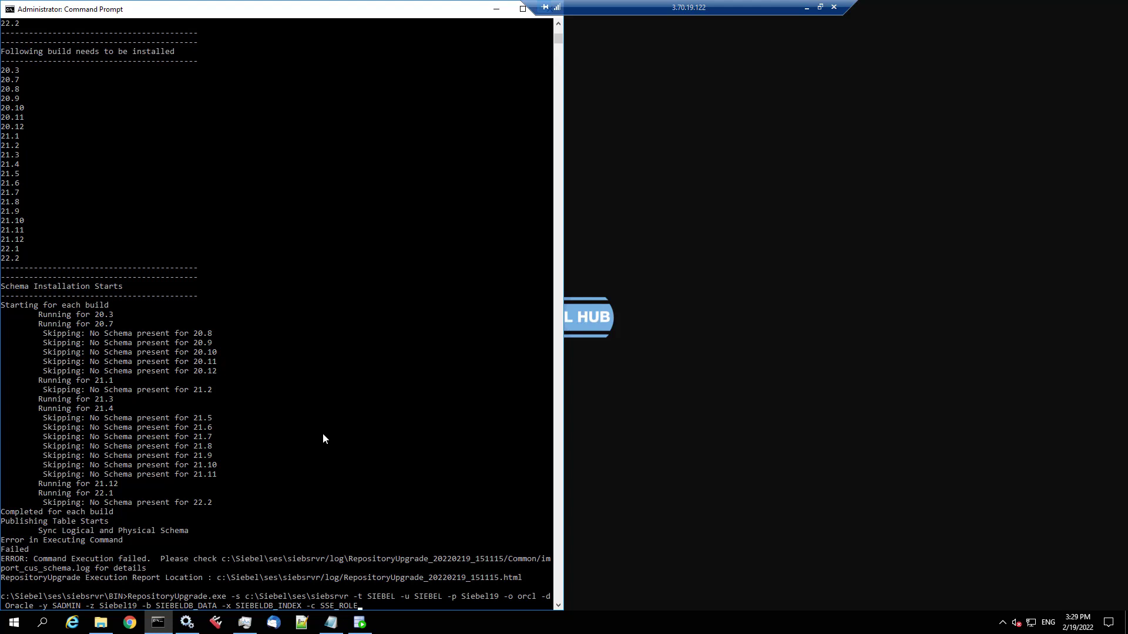
{"action": "key", "text": "Return"}
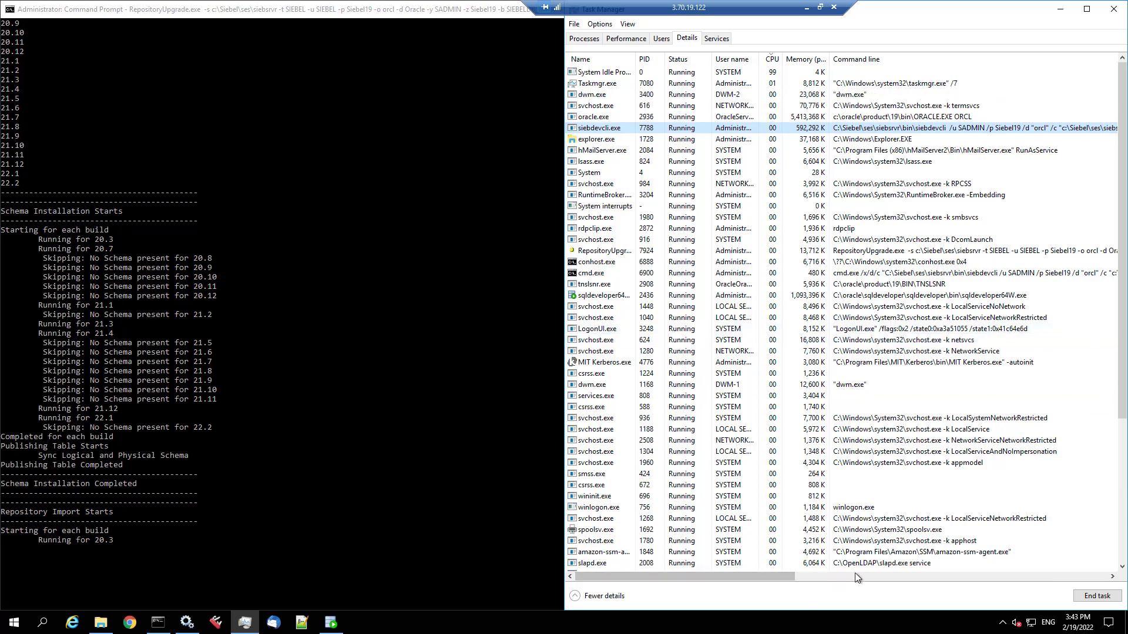
- Track the RepositoryUpgrade process in Task Manager's Details list until the console reports completion
{"action": "left_click", "coordinate": [874, 572]}
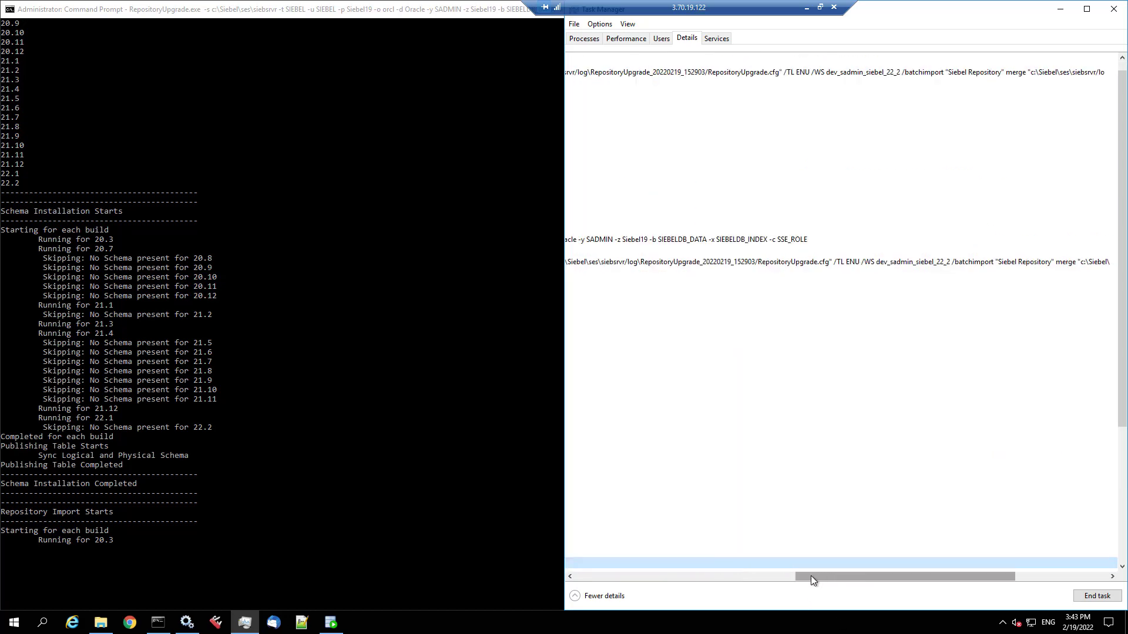
{"action": "left_click_drag", "start_coordinate": [795, 578], "coordinate": [929, 574]}
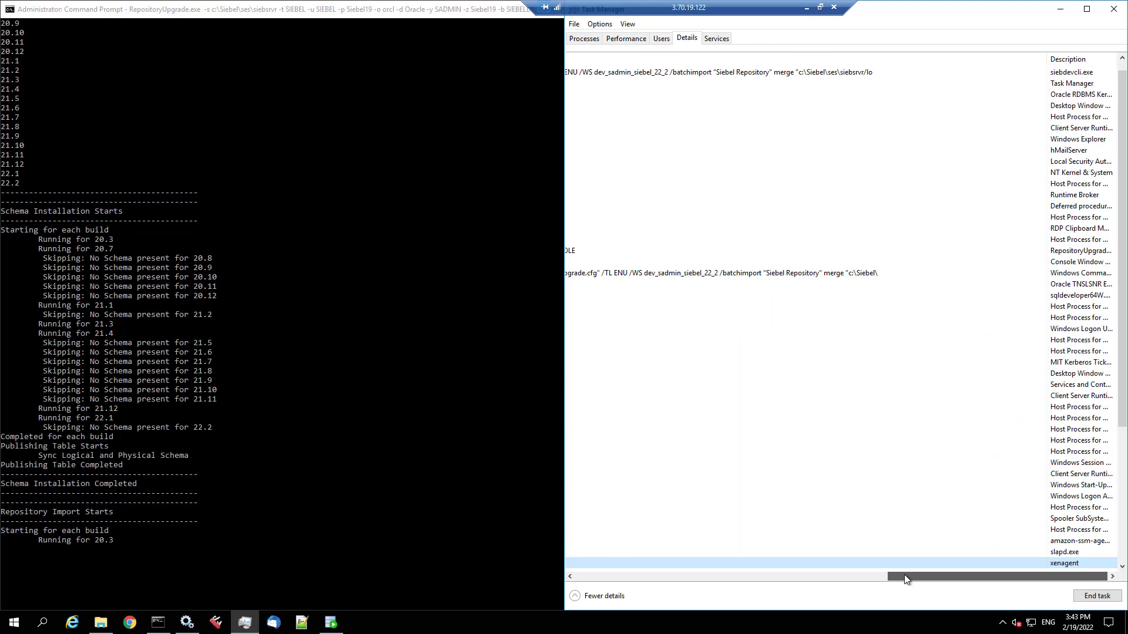
{"action": "left_click_drag", "start_coordinate": [929, 577], "coordinate": [874, 579]}
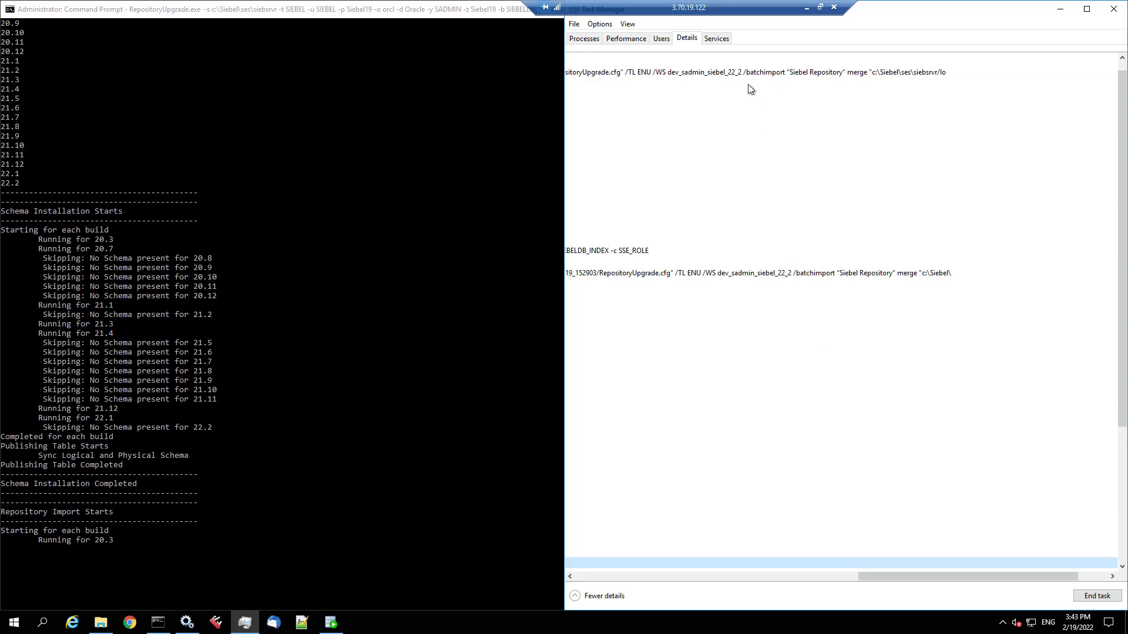
{"action": "left_click", "coordinate": [728, 74]}
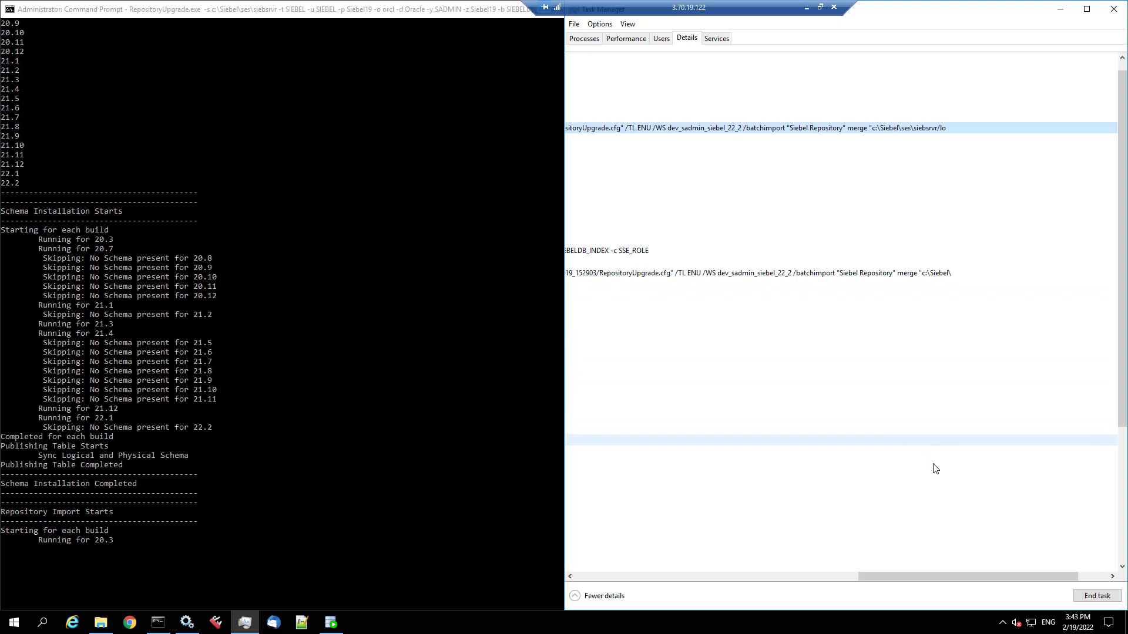
{"action": "scroll", "coordinate": [934, 470], "scroll_direction": "left", "scroll_amount": 10}
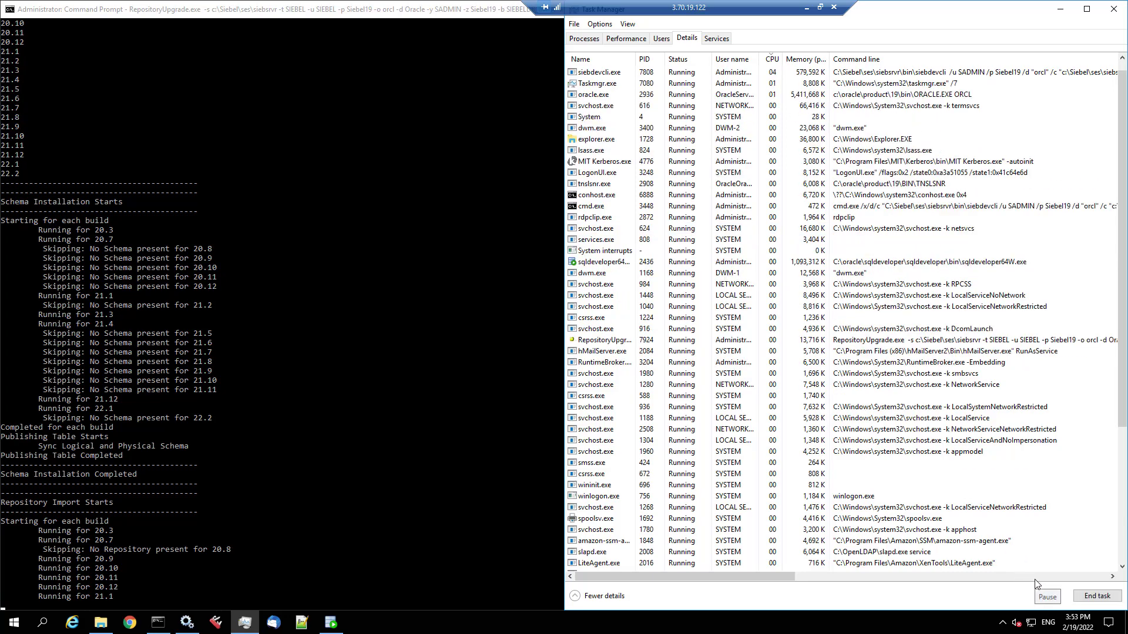
{"action": "left_click_drag", "start_coordinate": [1123, 78], "coordinate": [1126, 69]}
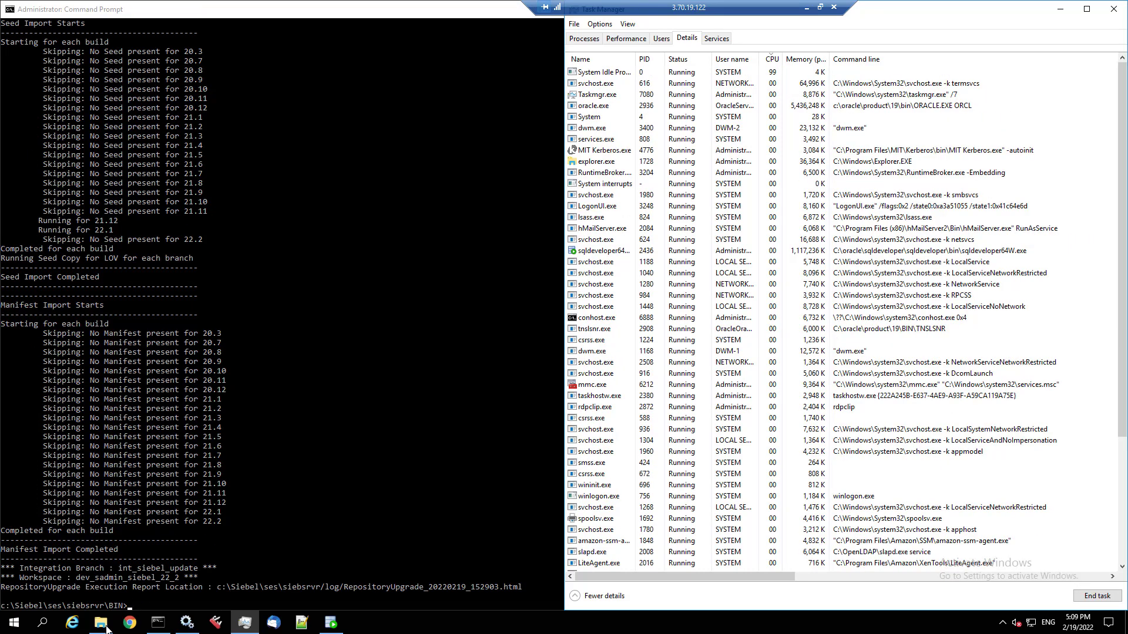
- Open RepositoryUpgrade_20220219_152903.html from the Siebel server log folder in File Explorer
{"action": "left_click", "coordinate": [106, 628]}
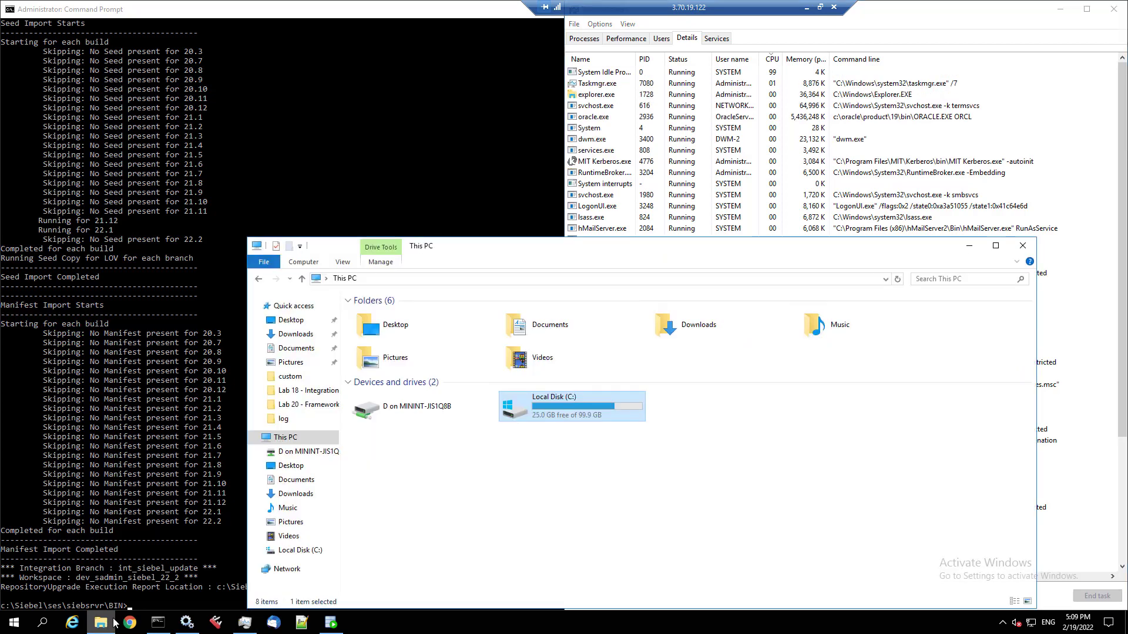
{"action": "left_click", "coordinate": [297, 420]}
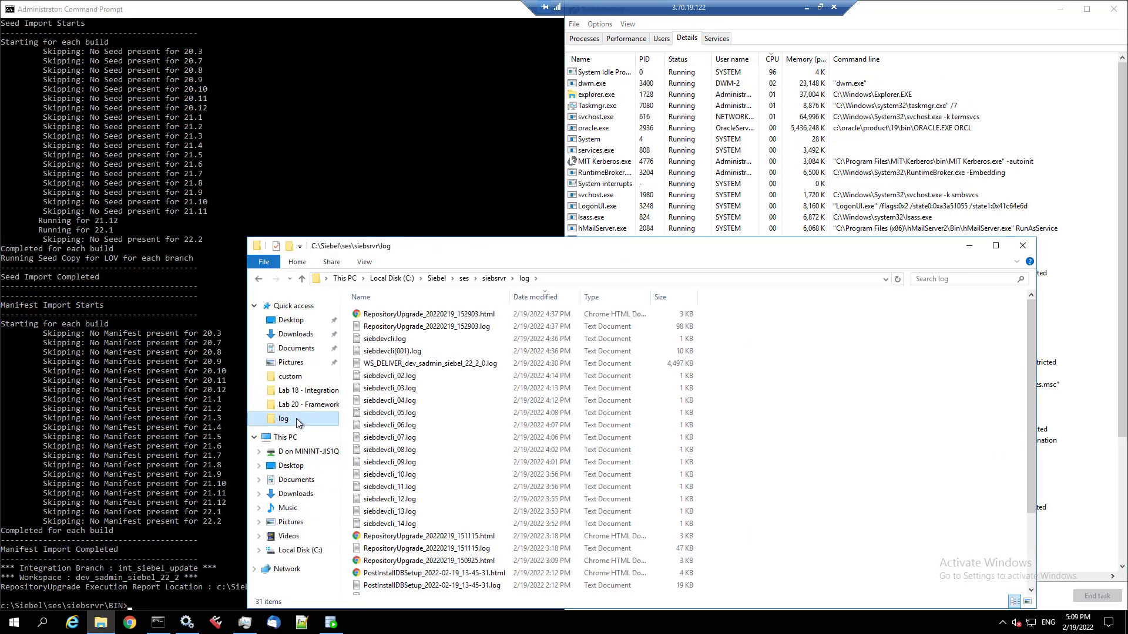
{"action": "double_click", "coordinate": [461, 315]}
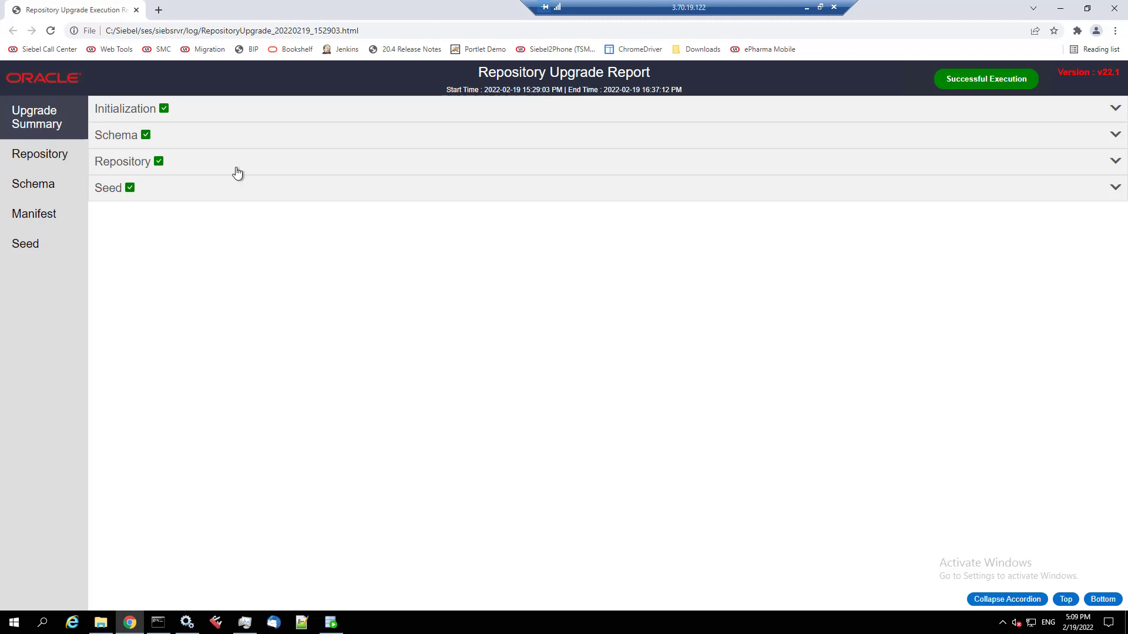
- Expand and scroll through the Initialization, Schema, Repository and Seed step tables, each marked Completed
{"action": "left_click", "coordinate": [128, 110]}
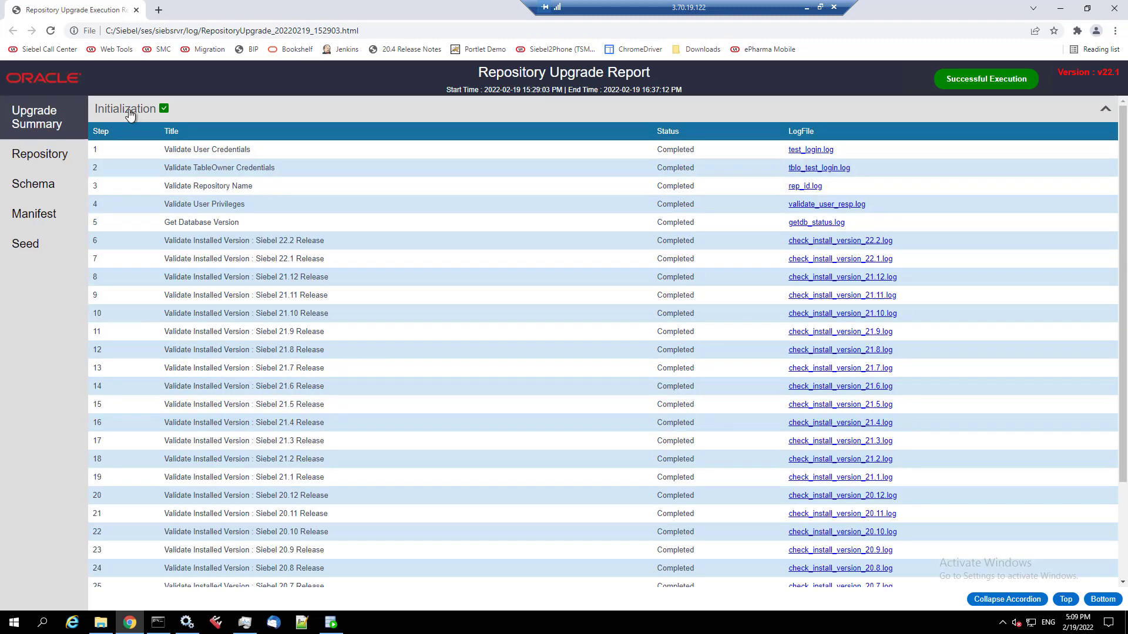
{"action": "scroll", "coordinate": [399, 327], "scroll_direction": "down", "scroll_amount": 1}
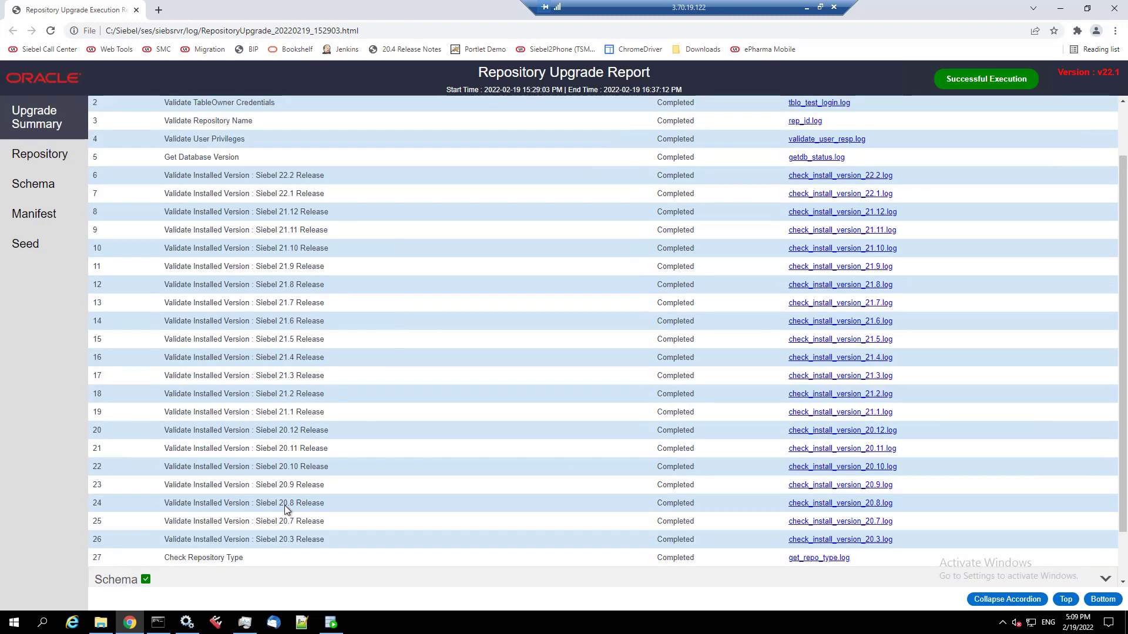
{"action": "left_click", "coordinate": [176, 580]}
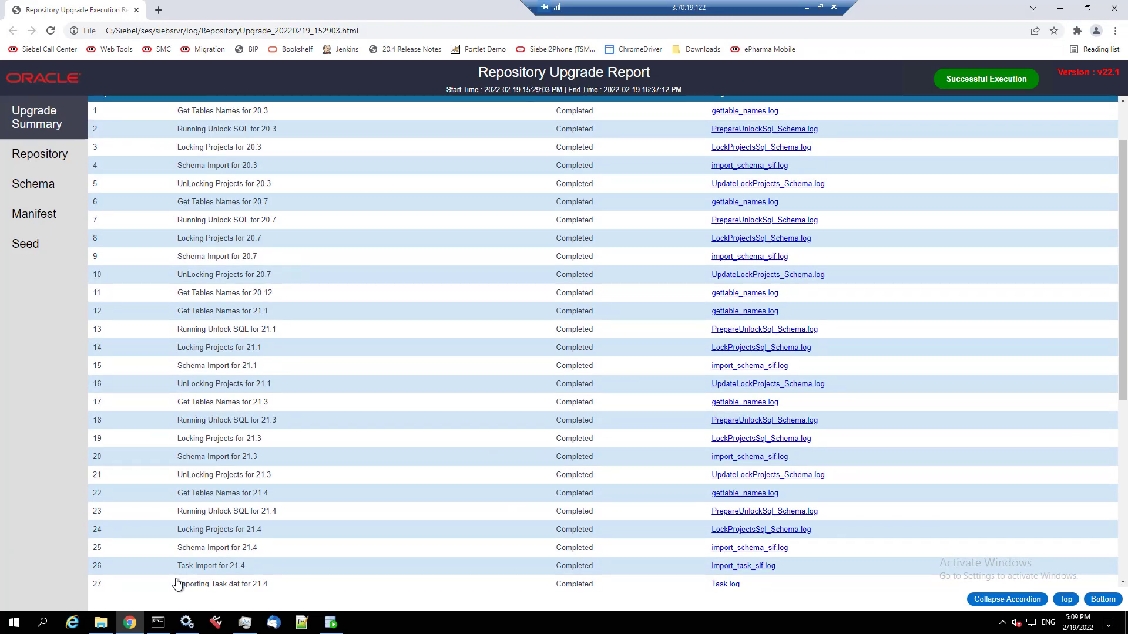
{"action": "scroll", "coordinate": [175, 578], "scroll_direction": "down", "scroll_amount": 6}
{"action": "left_click", "coordinate": [179, 550]}
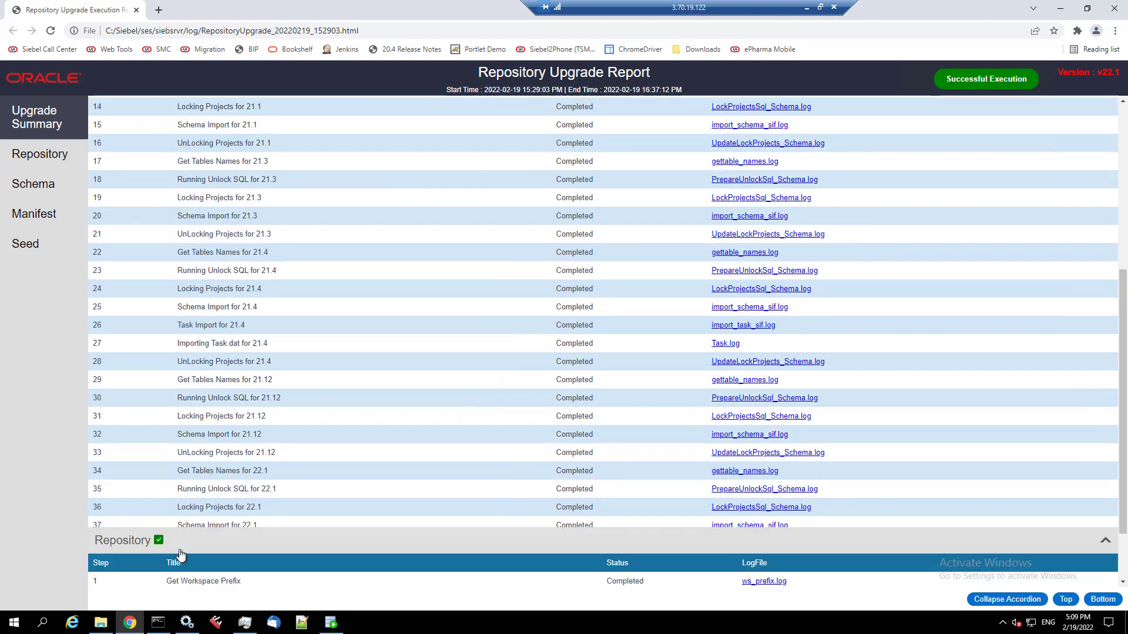
{"action": "scroll", "coordinate": [181, 555], "scroll_direction": "down", "scroll_amount": 10}
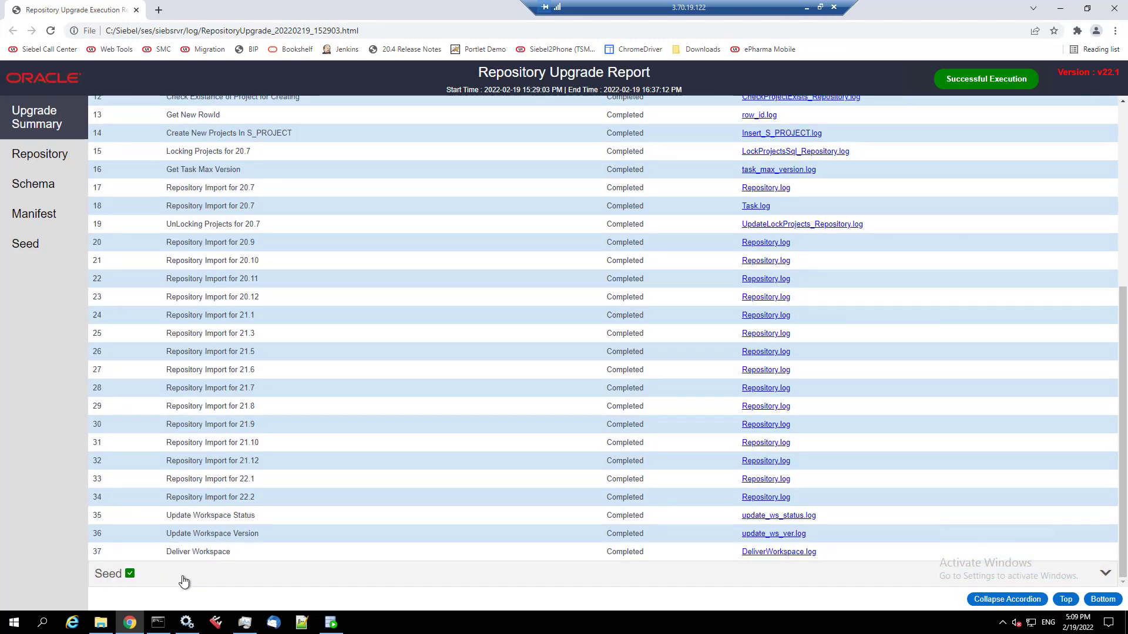
{"action": "left_click", "coordinate": [183, 581]}
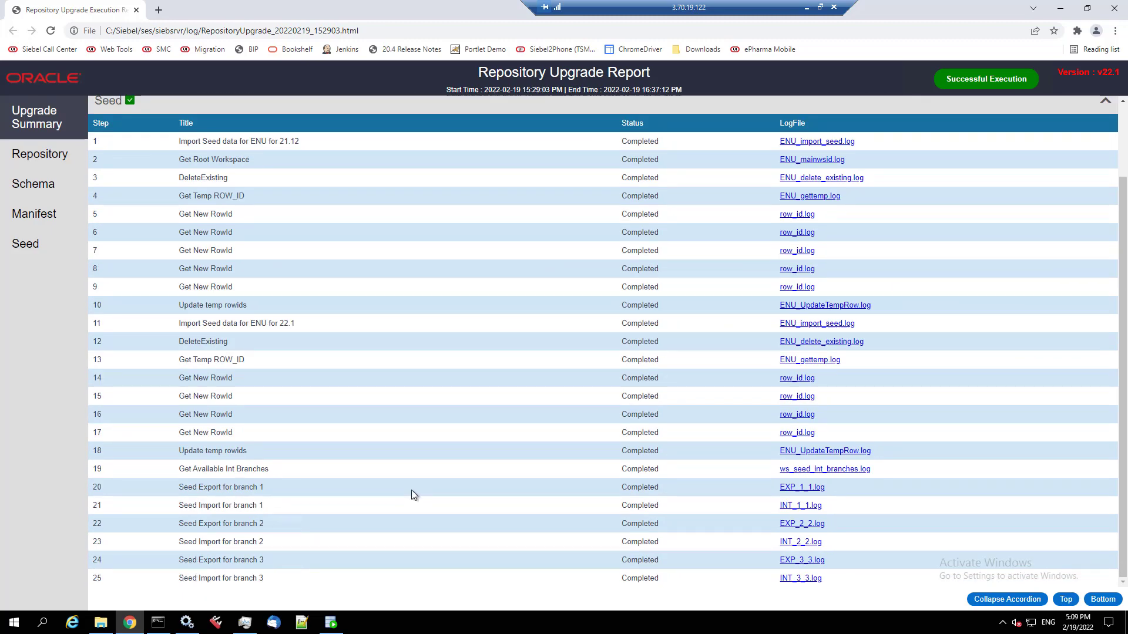
{"action": "scroll", "coordinate": [412, 491], "scroll_direction": "up", "scroll_amount": 2}
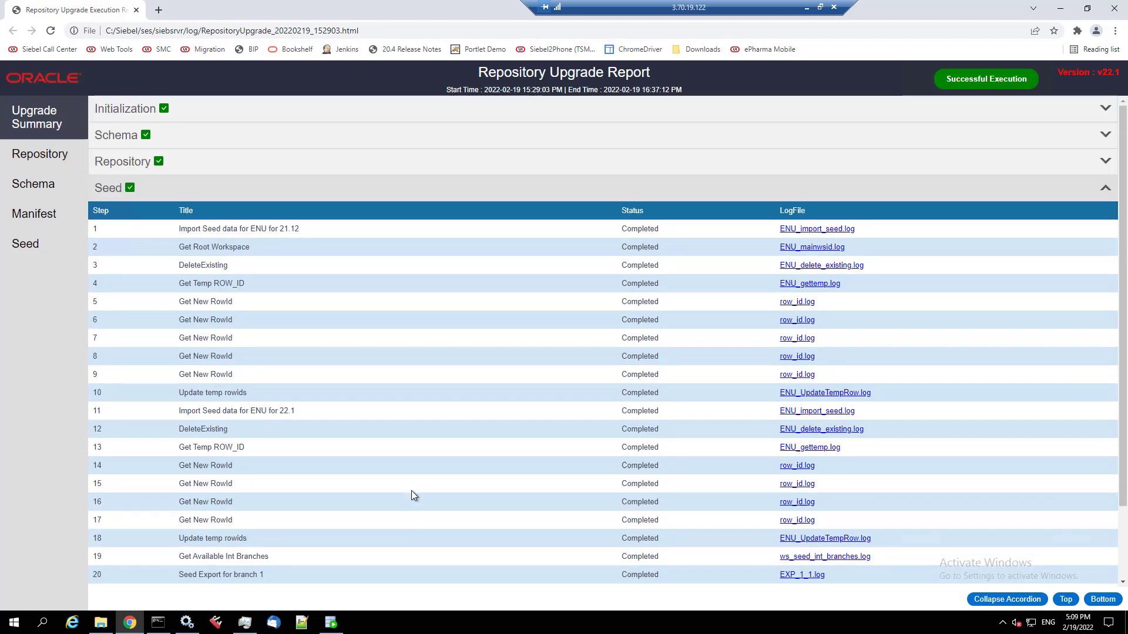
{"action": "scroll", "coordinate": [411, 492], "scroll_direction": "down", "scroll_amount": 2}
{"action": "scroll", "coordinate": [198, 233], "scroll_direction": "up", "scroll_amount": 2}
- Open the report's Repository page and browse the upgraded Application and Applet entries
{"action": "left_click", "coordinate": [49, 165]}
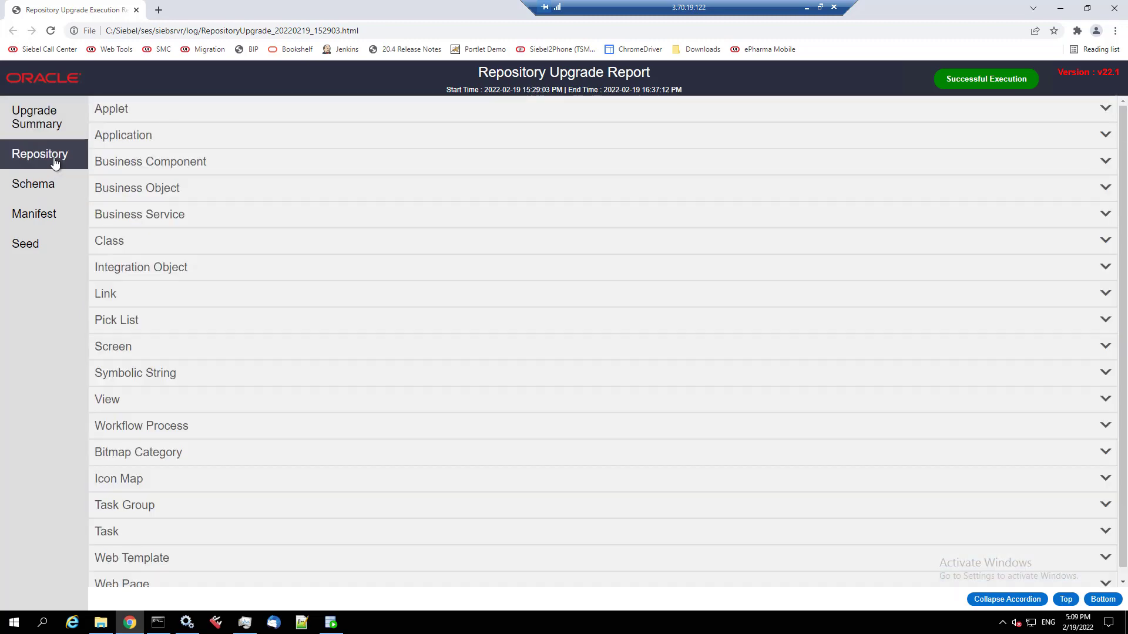
{"action": "left_click", "coordinate": [110, 137]}
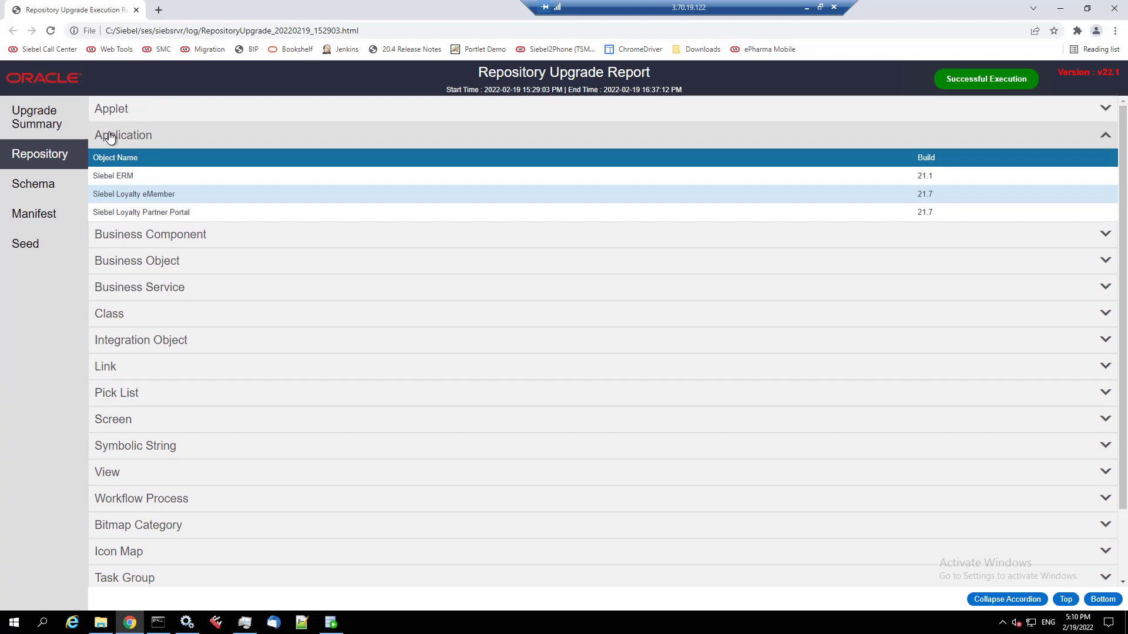
{"action": "left_click", "coordinate": [110, 136]}
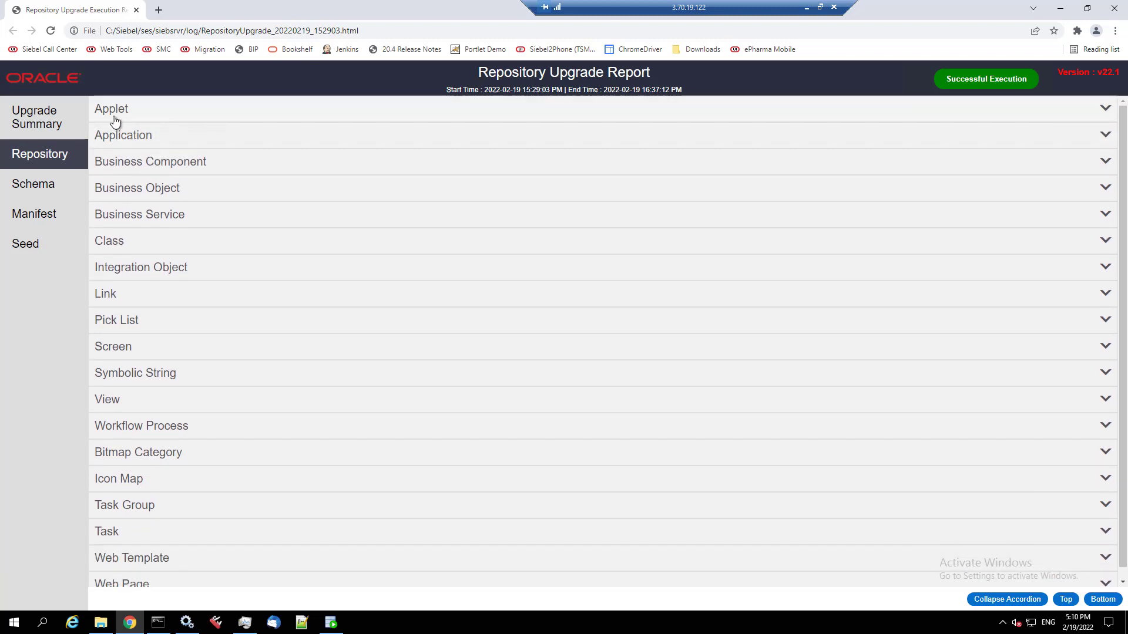
{"action": "left_click", "coordinate": [114, 113]}
{"action": "scroll", "coordinate": [287, 333], "scroll_direction": "down", "scroll_amount": 10}
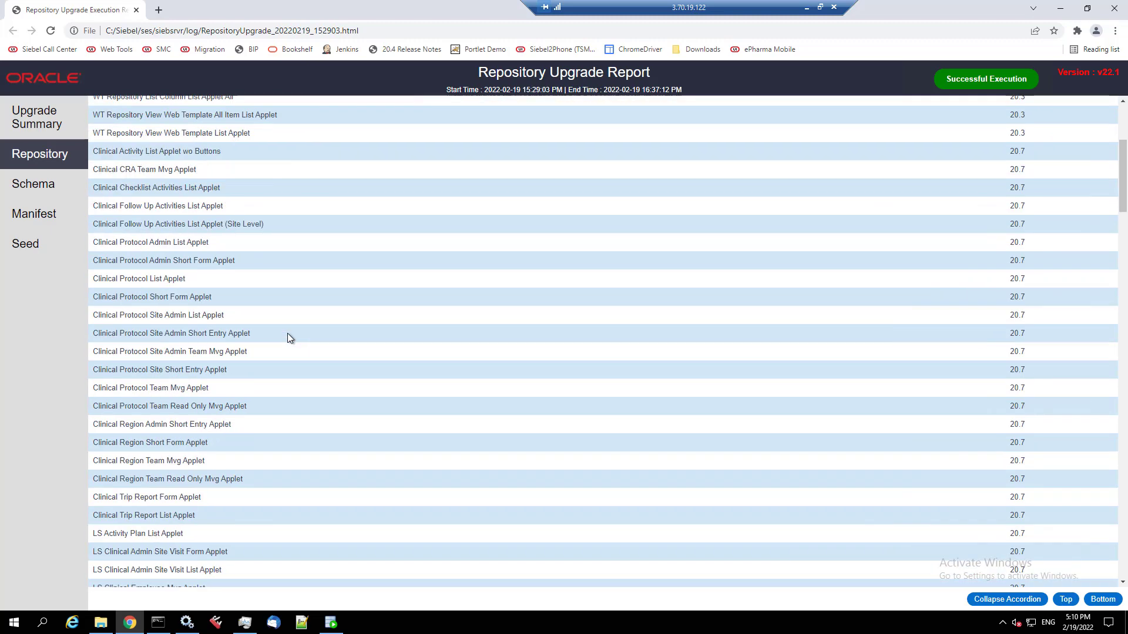
{"action": "scroll", "coordinate": [287, 333], "scroll_direction": "down", "scroll_amount": 15}
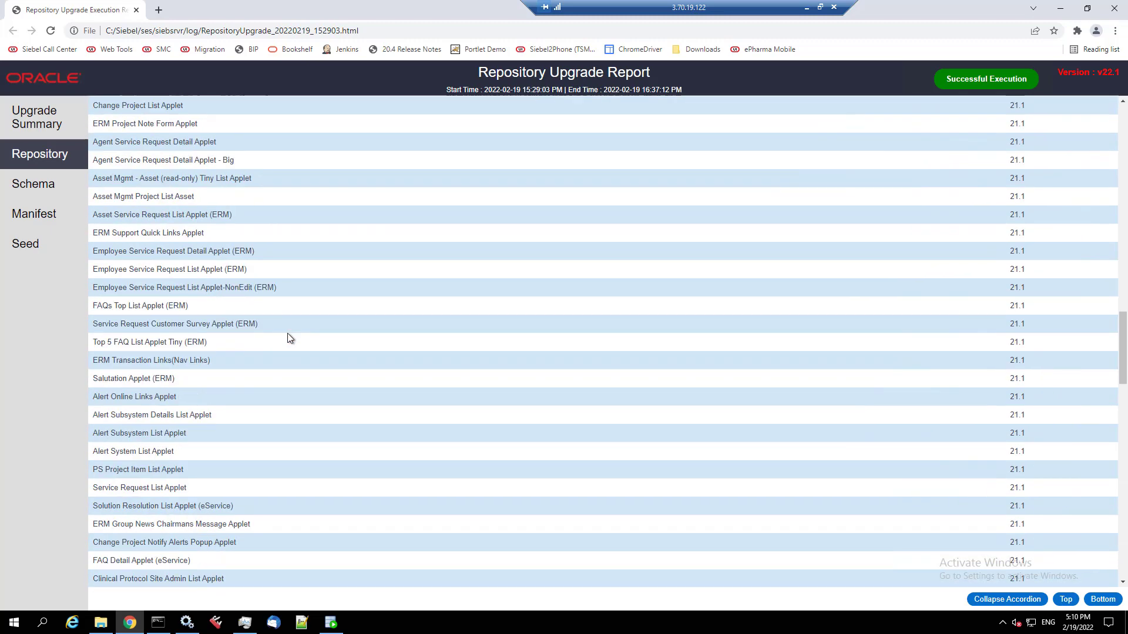
{"action": "scroll", "coordinate": [288, 339], "scroll_direction": "down", "scroll_amount": 15}
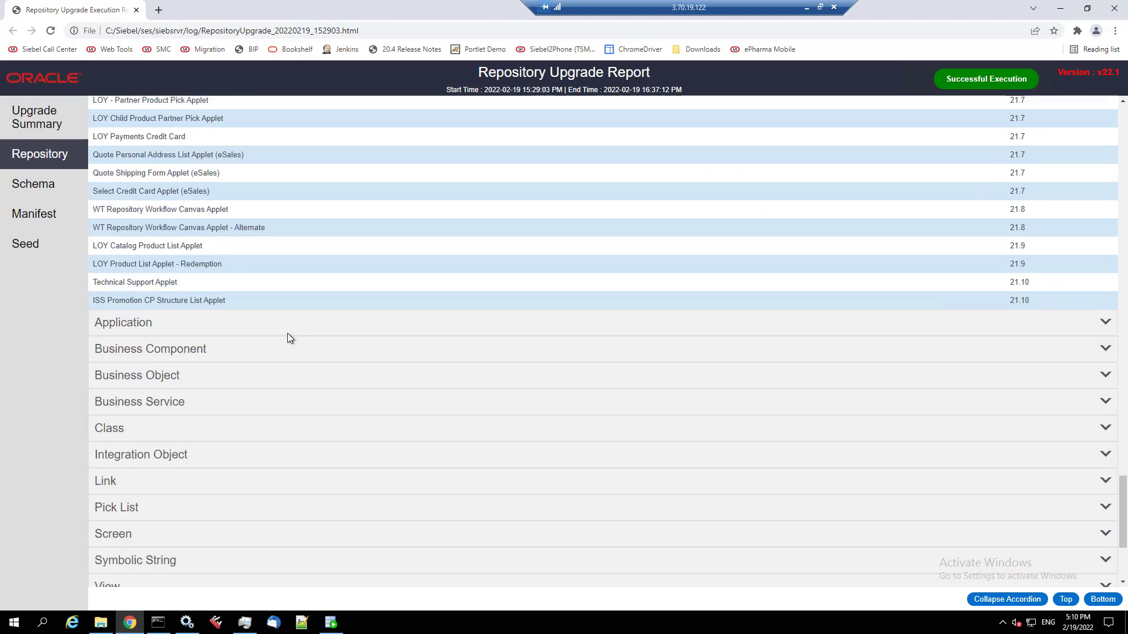
- Review the upgraded Business Component and Business Service entries
{"action": "left_click", "coordinate": [179, 353]}
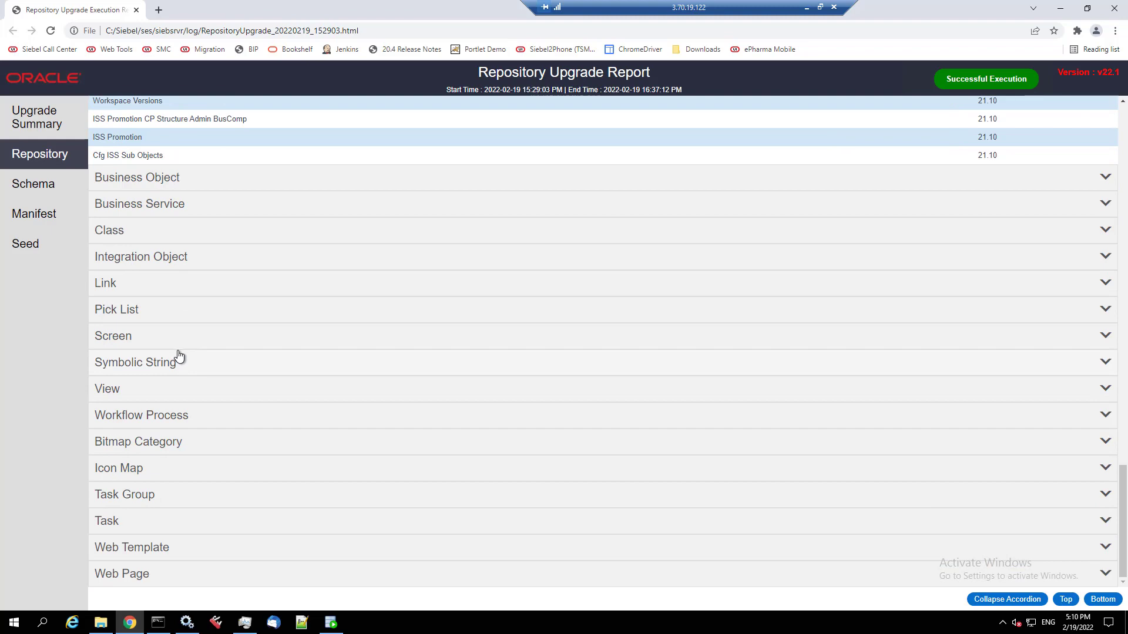
{"action": "scroll", "coordinate": [180, 353], "scroll_direction": "up", "scroll_amount": 5}
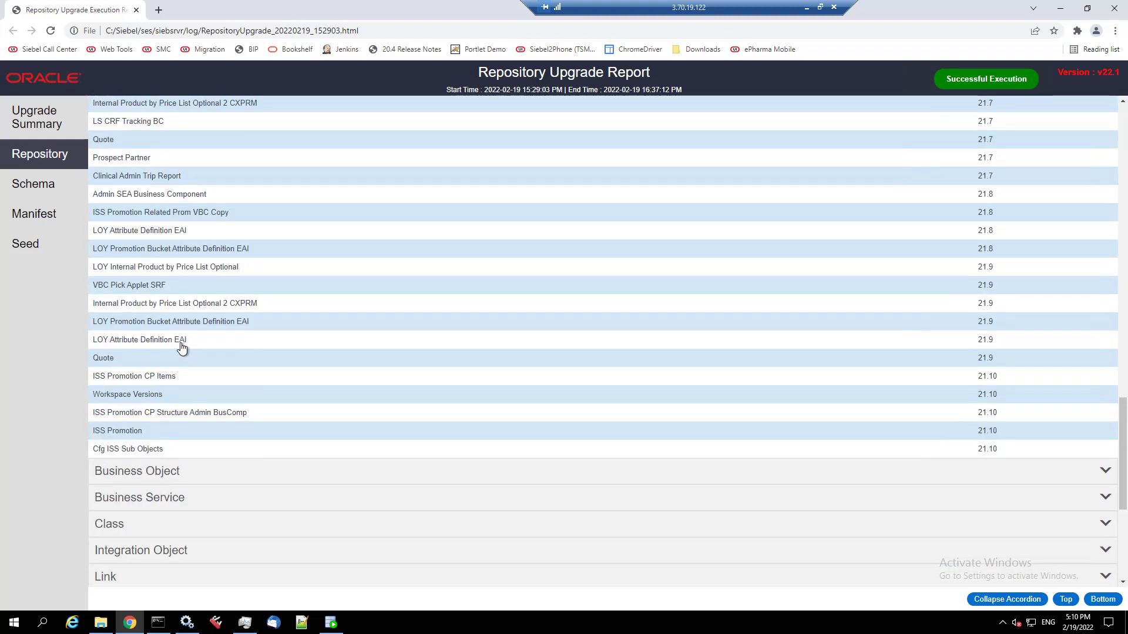
{"action": "scroll", "coordinate": [181, 346], "scroll_direction": "up", "scroll_amount": 5}
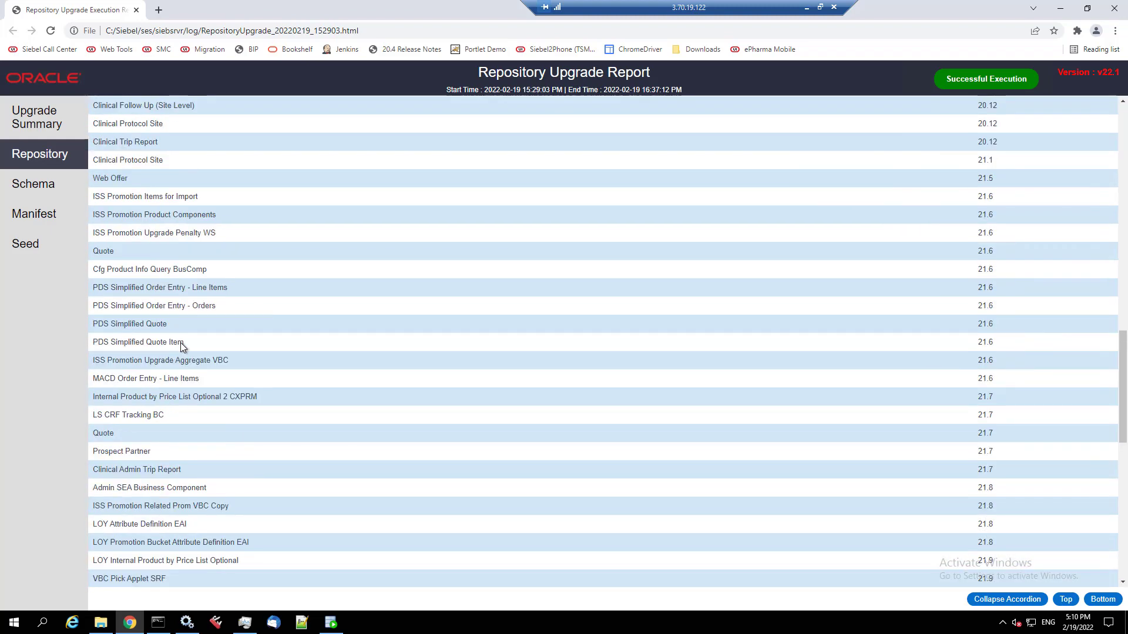
{"action": "scroll", "coordinate": [181, 343], "scroll_direction": "up", "scroll_amount": 5}
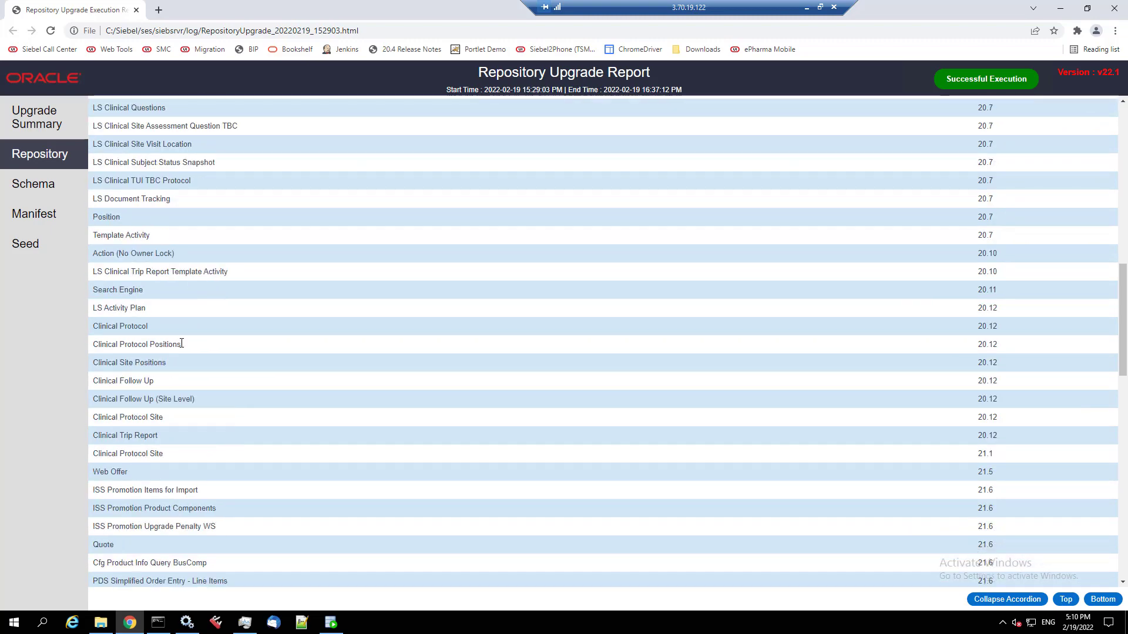
{"action": "scroll", "coordinate": [181, 344], "scroll_direction": "down", "scroll_amount": 6}
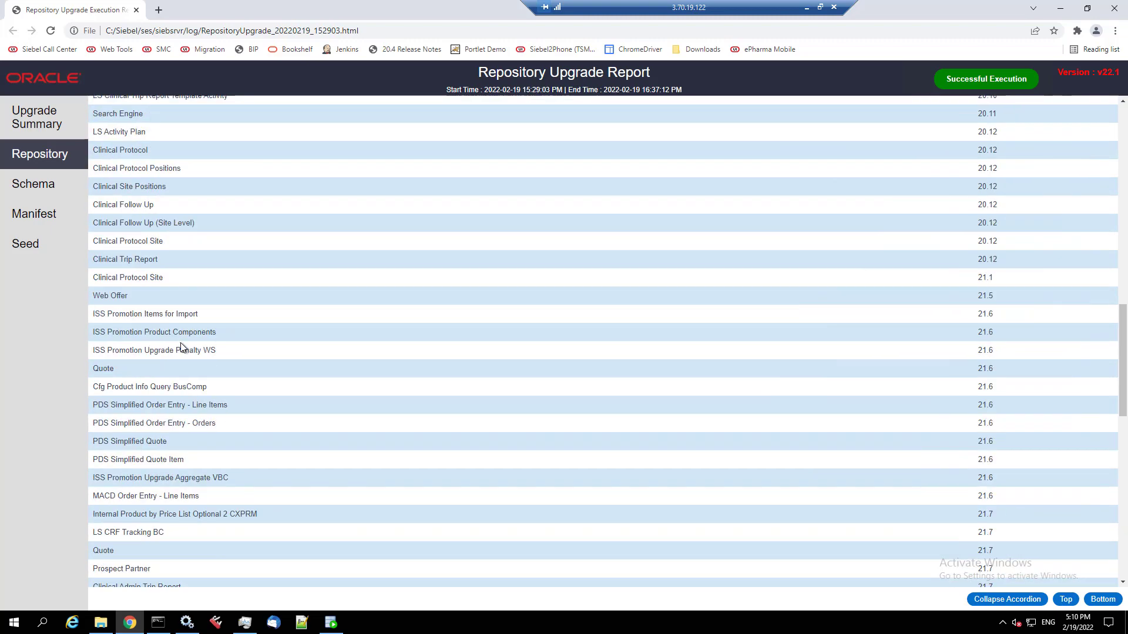
{"action": "scroll", "coordinate": [181, 343], "scroll_direction": "down", "scroll_amount": 4}
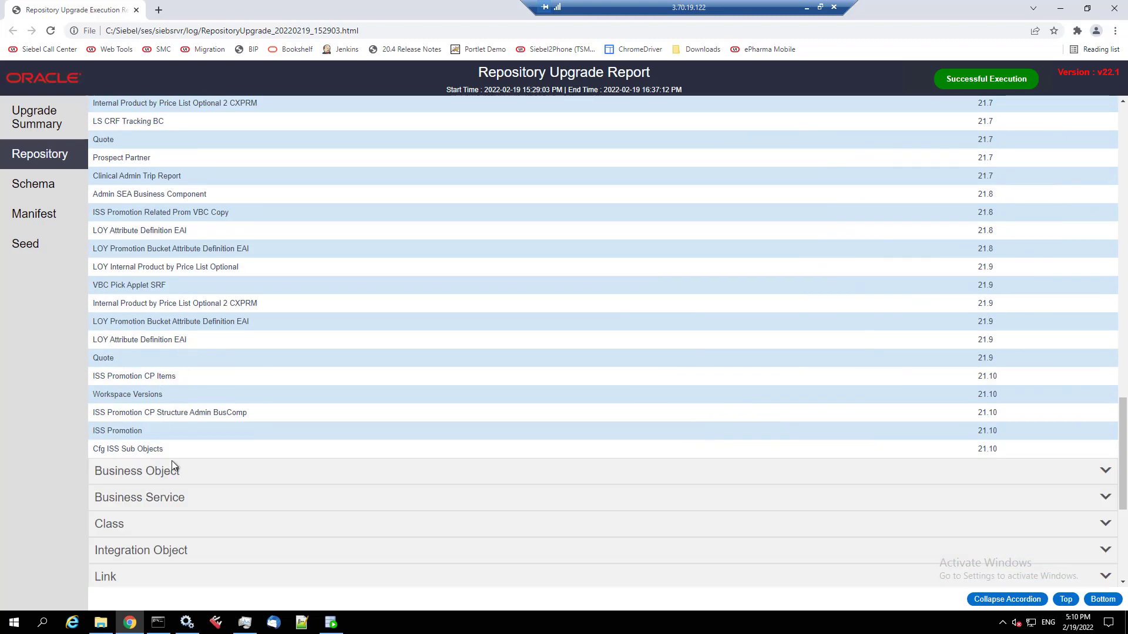
{"action": "left_click", "coordinate": [176, 500]}
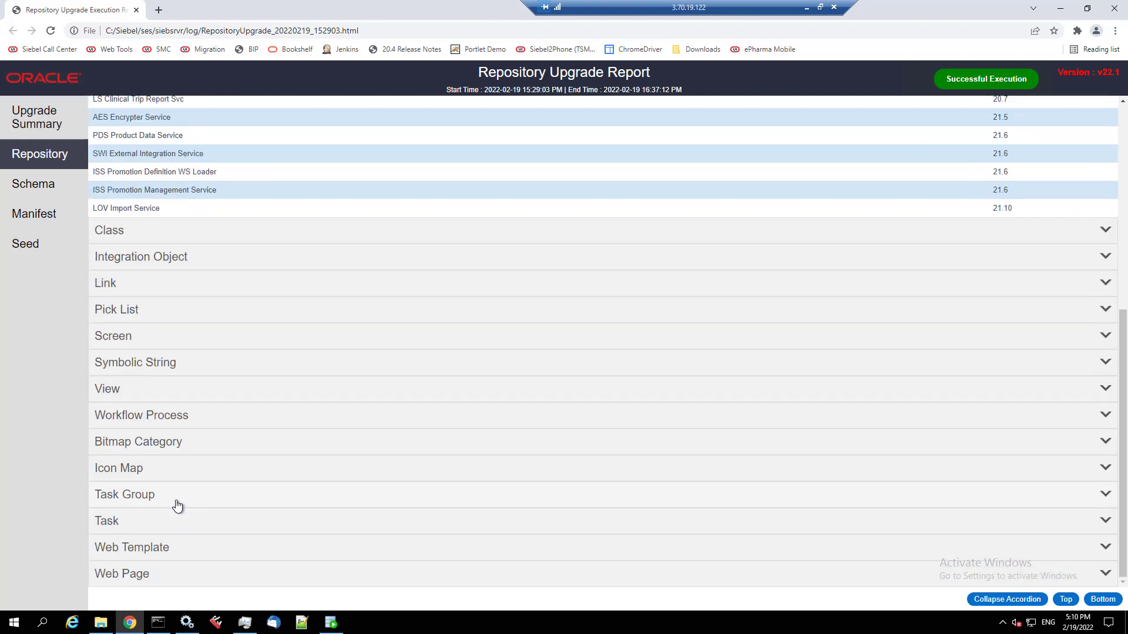
{"action": "scroll", "coordinate": [179, 500], "scroll_direction": "up", "scroll_amount": 5}
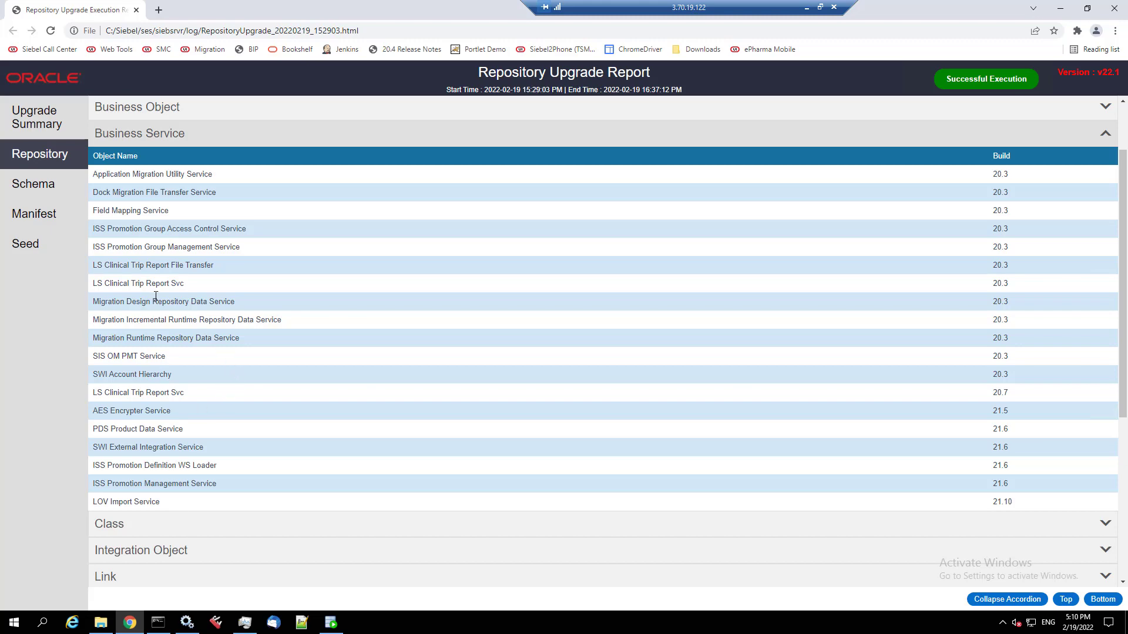
{"action": "left_click", "coordinate": [53, 192]}
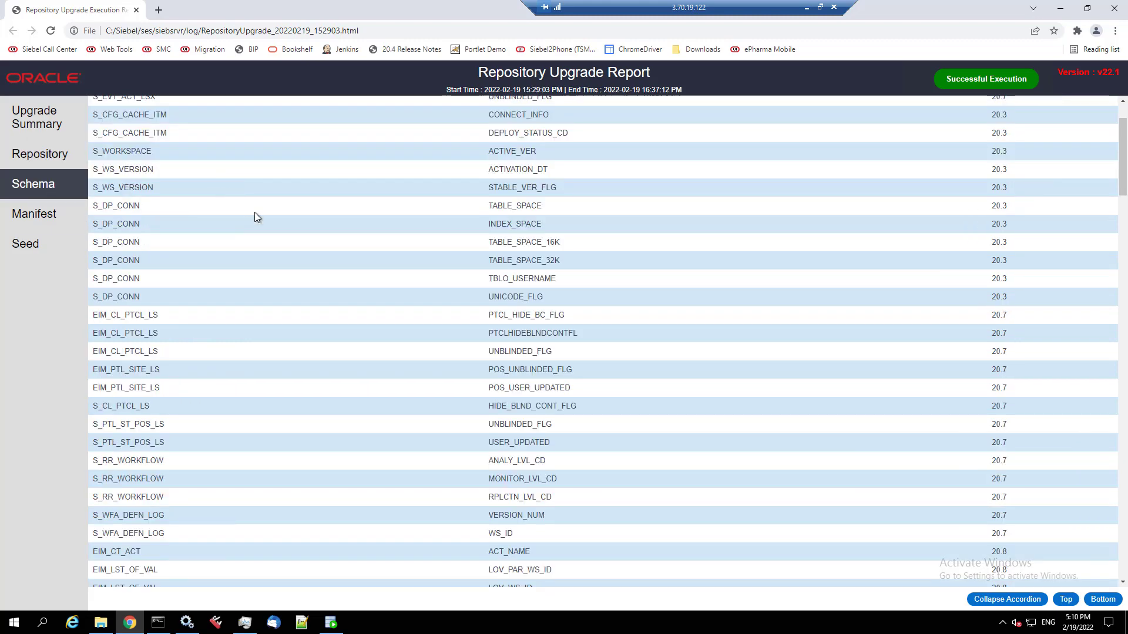
- Scroll through the upgraded schema columns, then browse the Manifest table of applet JS files
{"action": "scroll", "coordinate": [339, 350], "scroll_direction": "down", "scroll_amount": 20}
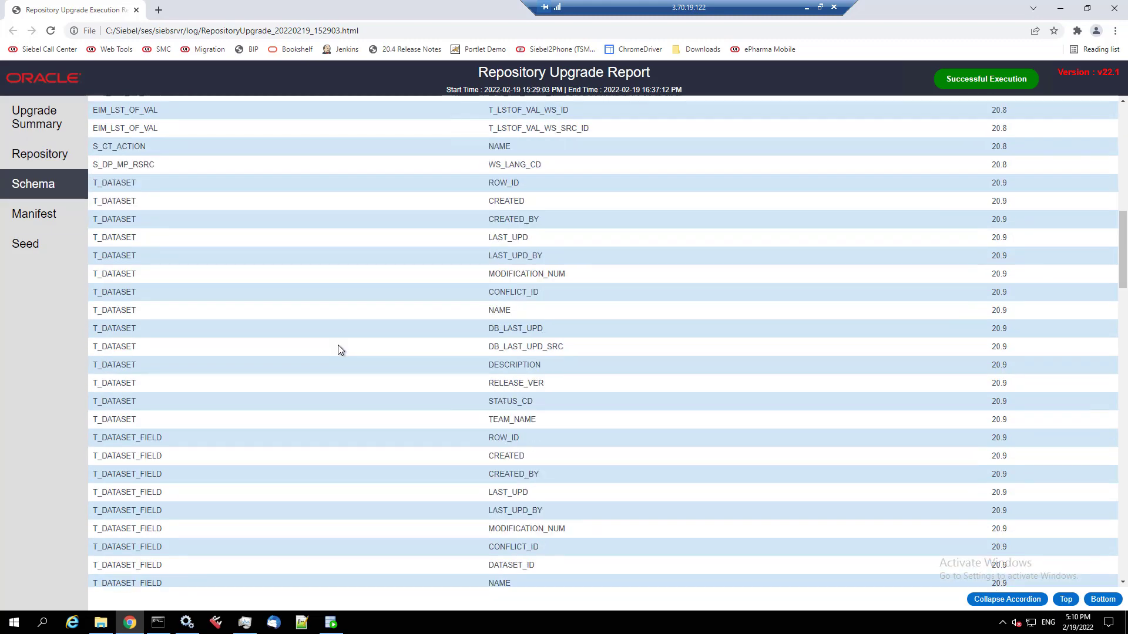
{"action": "scroll", "coordinate": [339, 347], "scroll_direction": "down", "scroll_amount": 20}
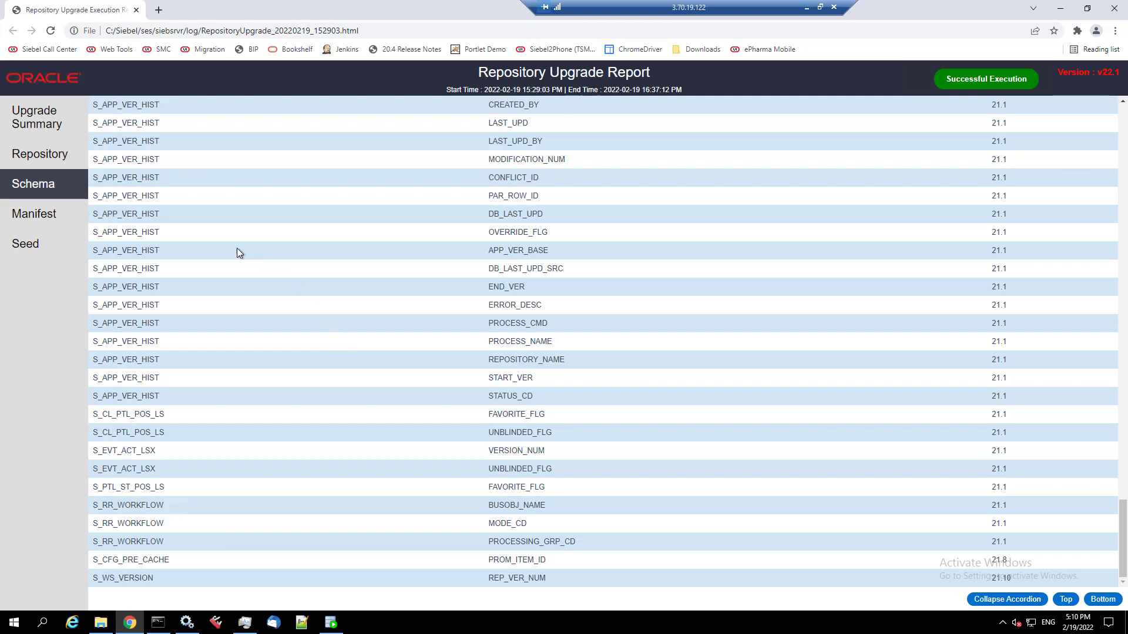
{"action": "left_click", "coordinate": [27, 219]}
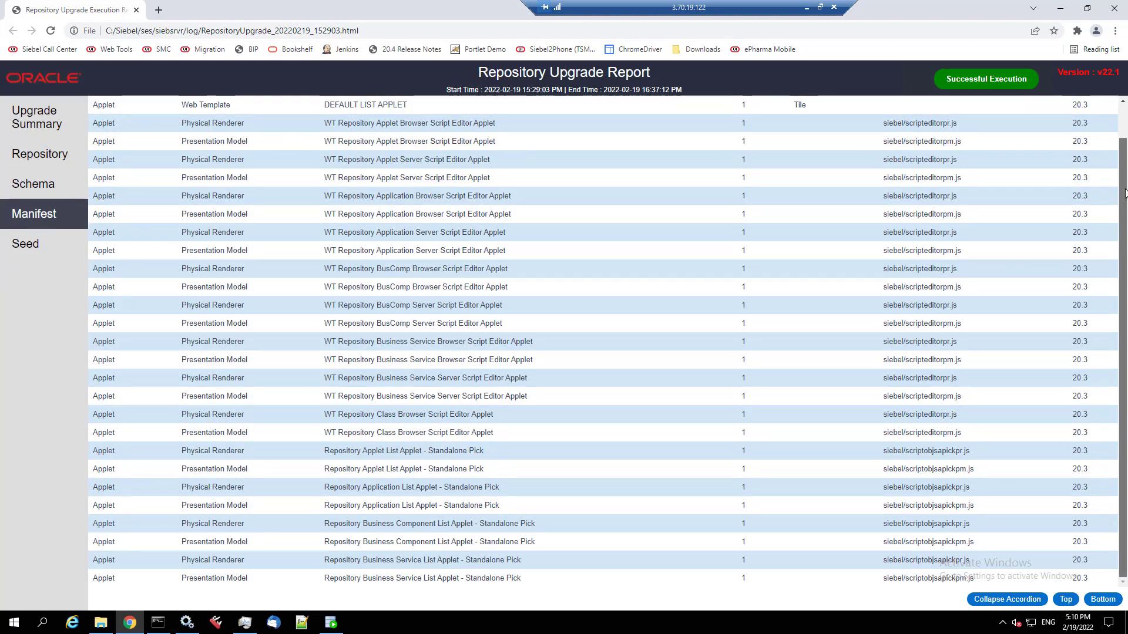
{"action": "left_click_drag", "start_coordinate": [1126, 194], "coordinate": [1126, 319]}
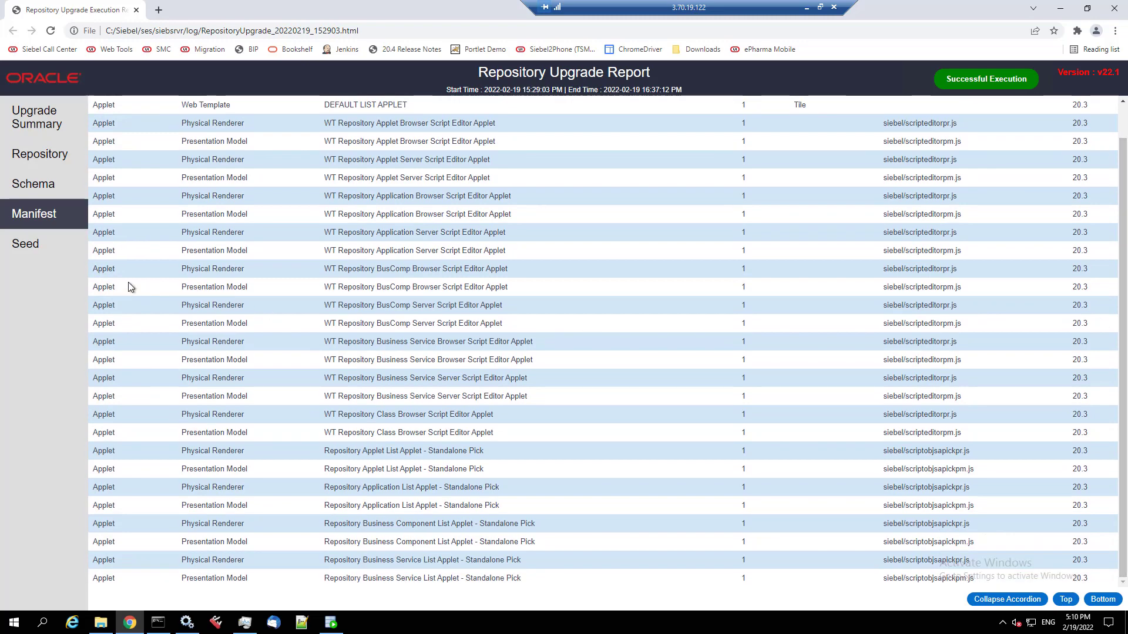
- Open the report's Seed page and review the S_LST_OF_VAL seed table
{"action": "left_click", "coordinate": [26, 245]}
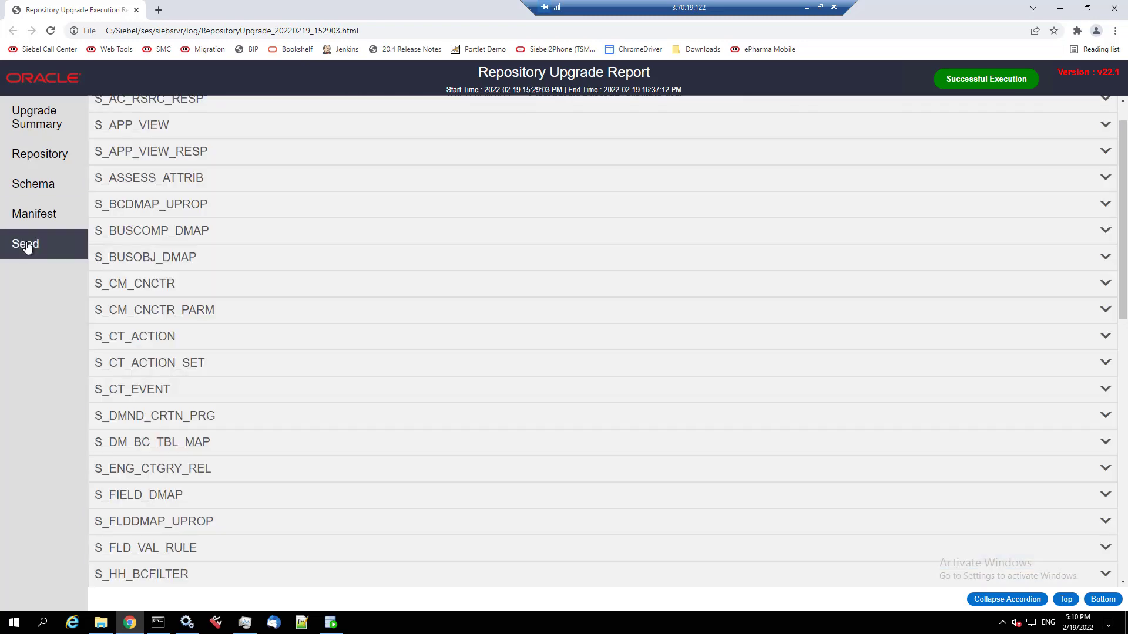
{"action": "scroll", "coordinate": [202, 457], "scroll_direction": "up", "scroll_amount": 1}
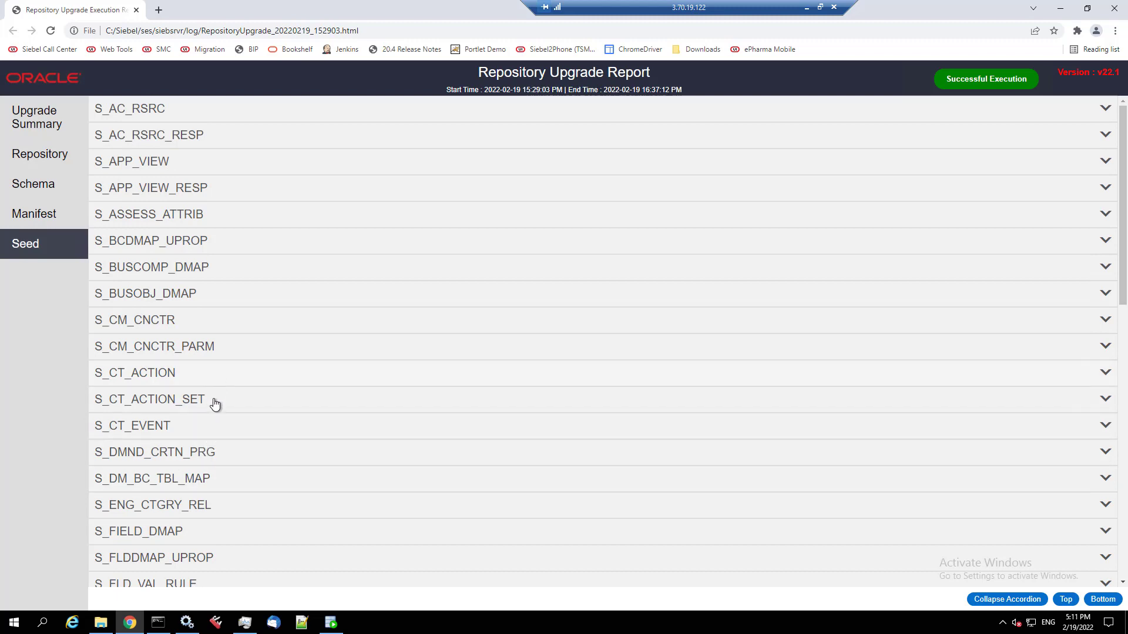
{"action": "scroll", "coordinate": [214, 411], "scroll_direction": "down", "scroll_amount": 5}
{"action": "scroll", "coordinate": [205, 412], "scroll_direction": "down", "scroll_amount": 2}
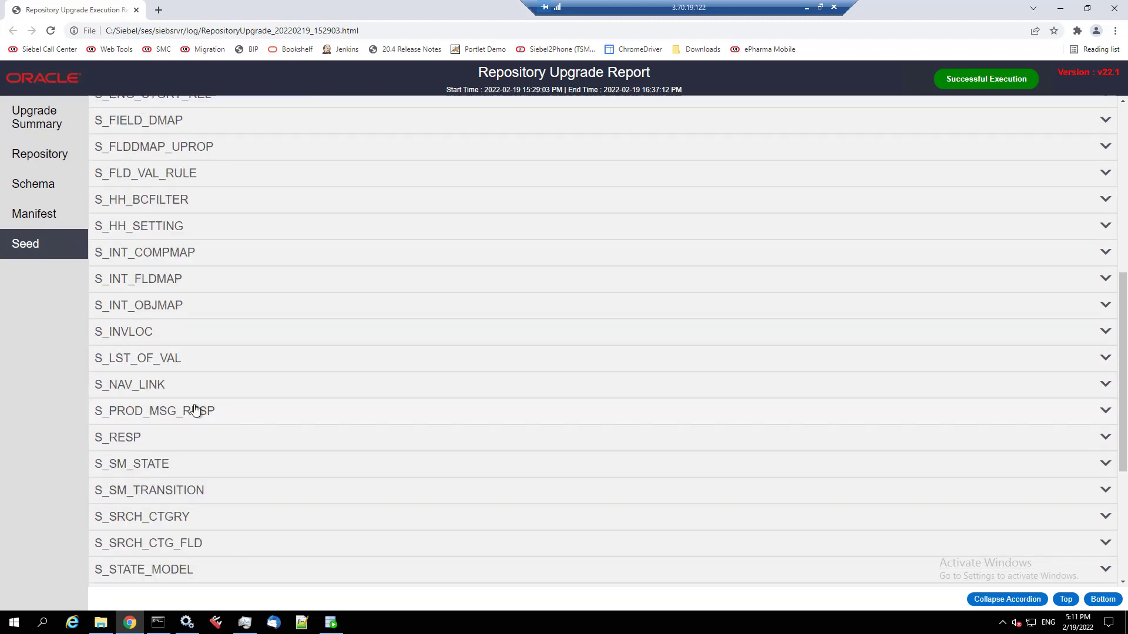
{"action": "left_click", "coordinate": [167, 356]}
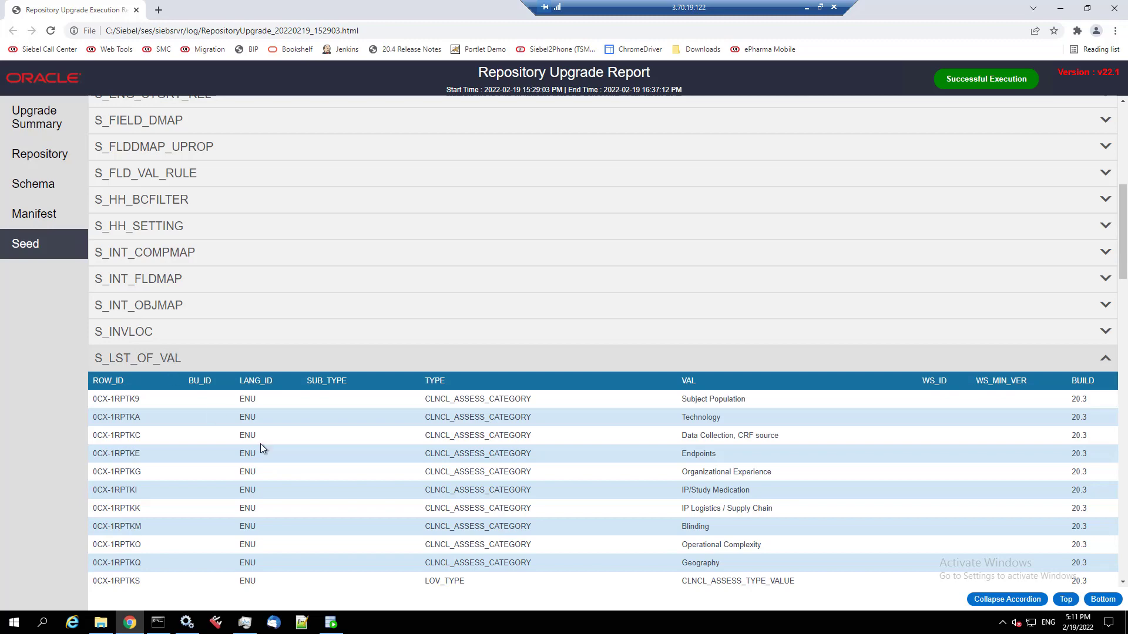
{"action": "scroll", "coordinate": [289, 477], "scroll_direction": "down", "scroll_amount": 3}
{"action": "scroll", "coordinate": [289, 477], "scroll_direction": "down", "scroll_amount": 9}
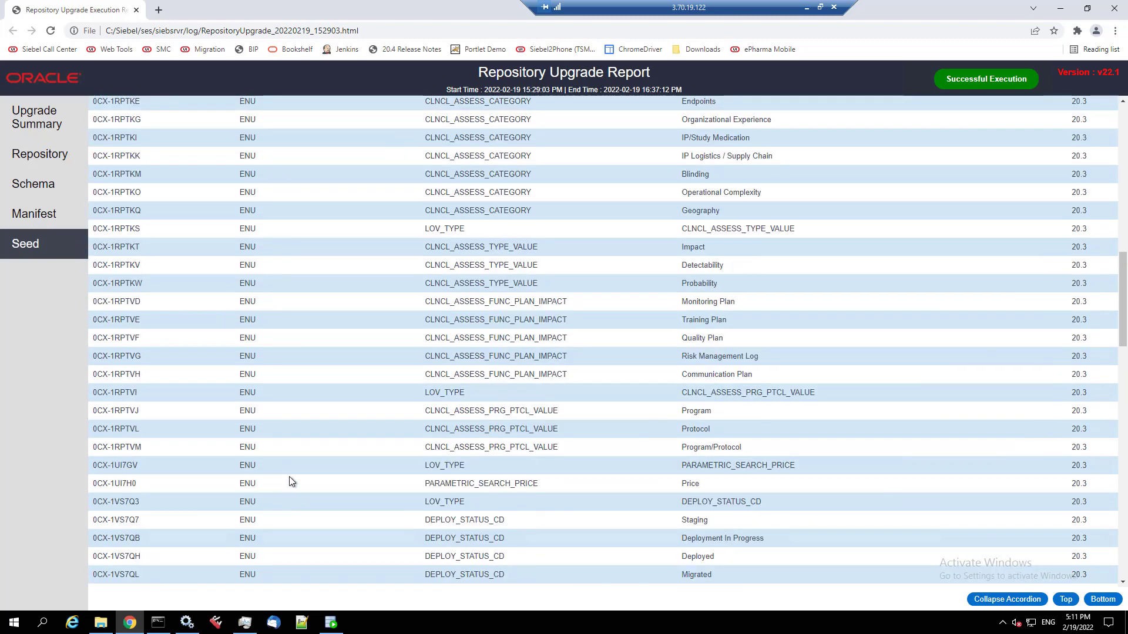
{"action": "scroll", "coordinate": [288, 477], "scroll_direction": "down", "scroll_amount": 6}
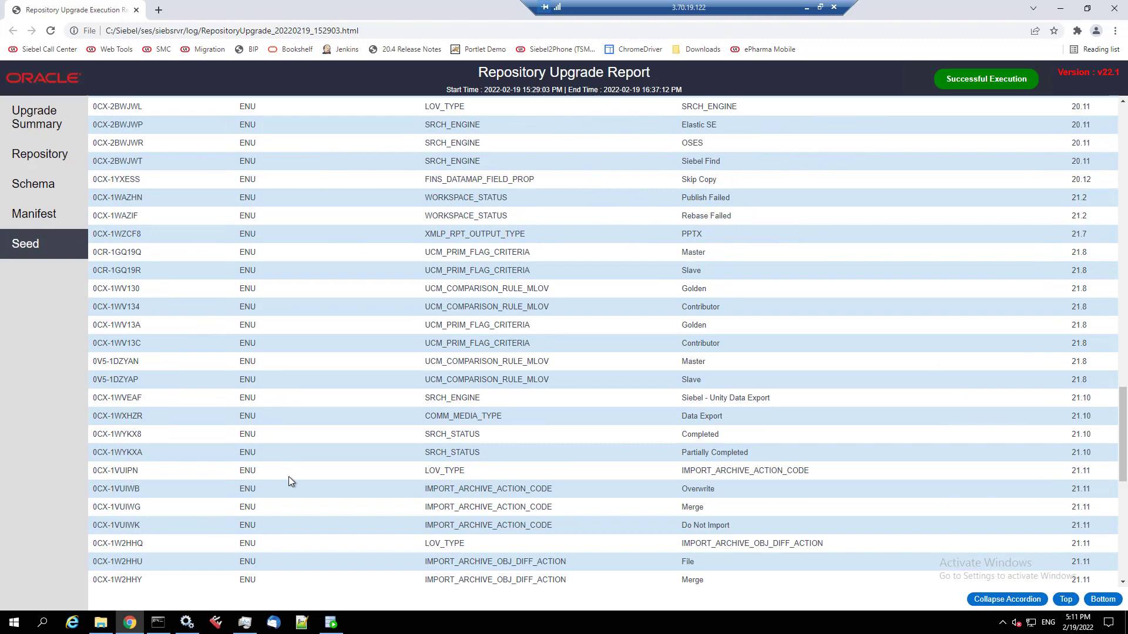
{"action": "scroll", "coordinate": [288, 481], "scroll_direction": "down", "scroll_amount": 5}
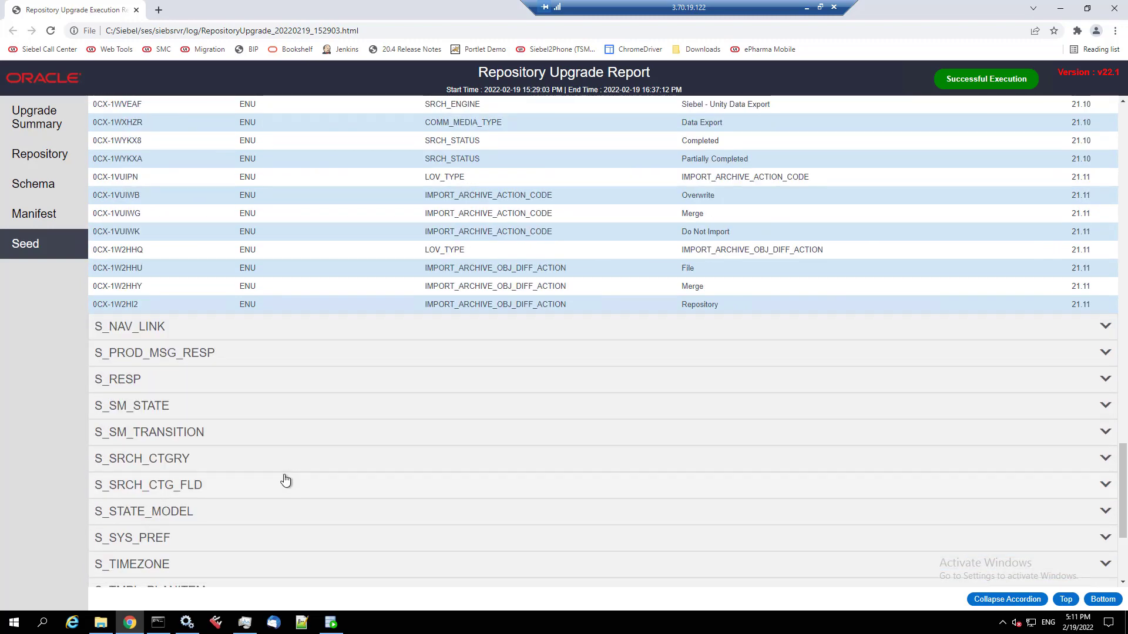
- Expand the S_RESP and S_SYS_PREF seed tables, then close the report
{"action": "left_click", "coordinate": [125, 382]}
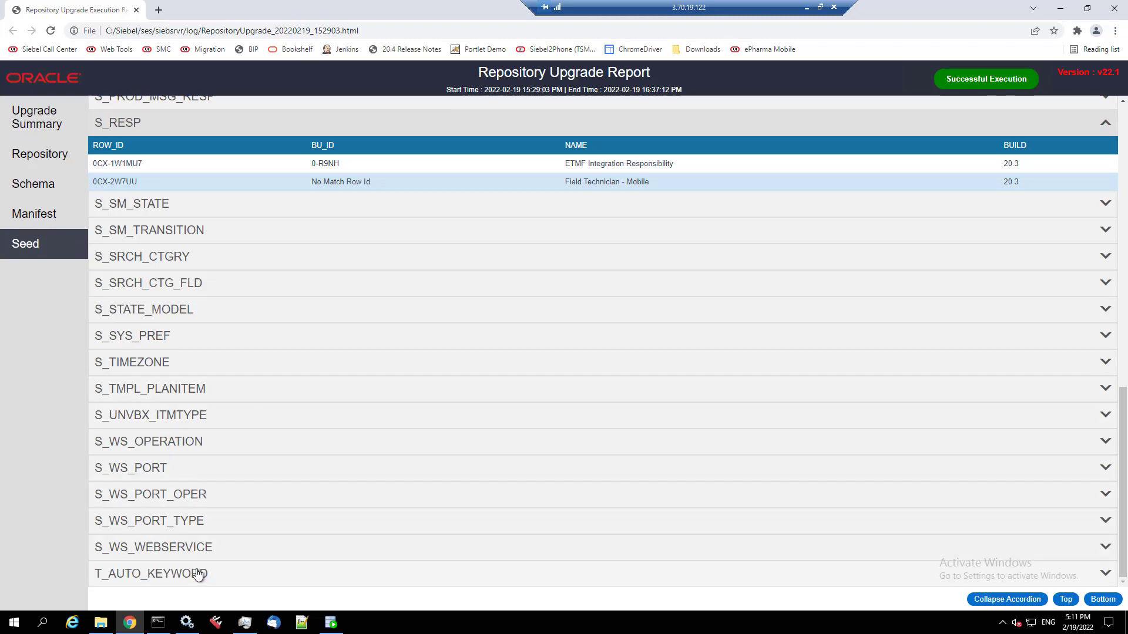
{"action": "left_click", "coordinate": [164, 336]}
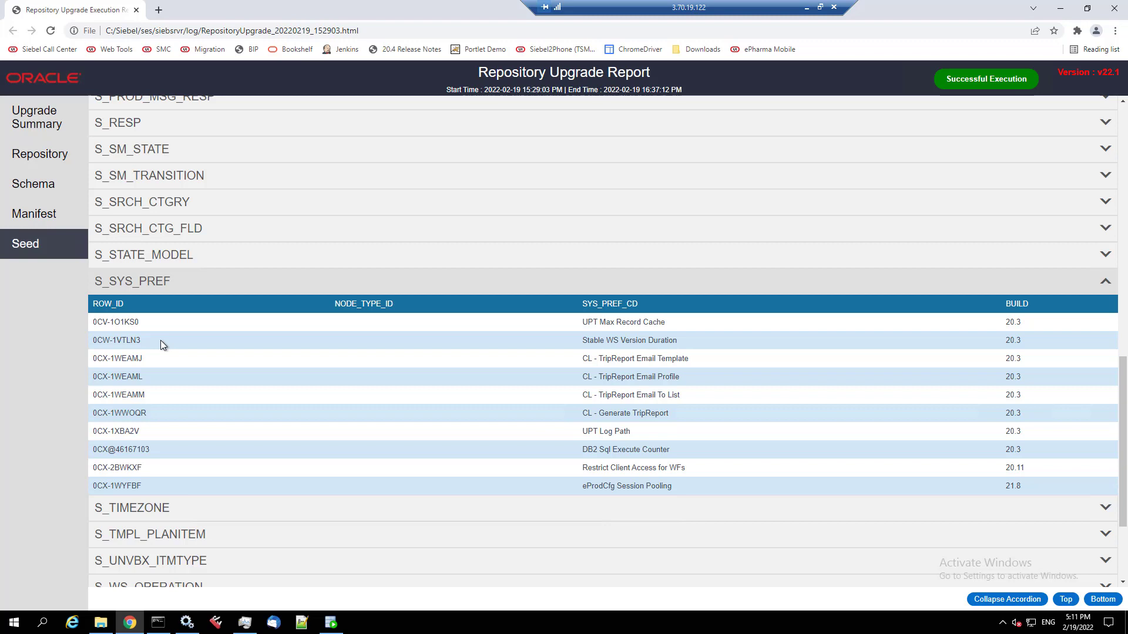
{"action": "left_click", "coordinate": [1114, 8]}
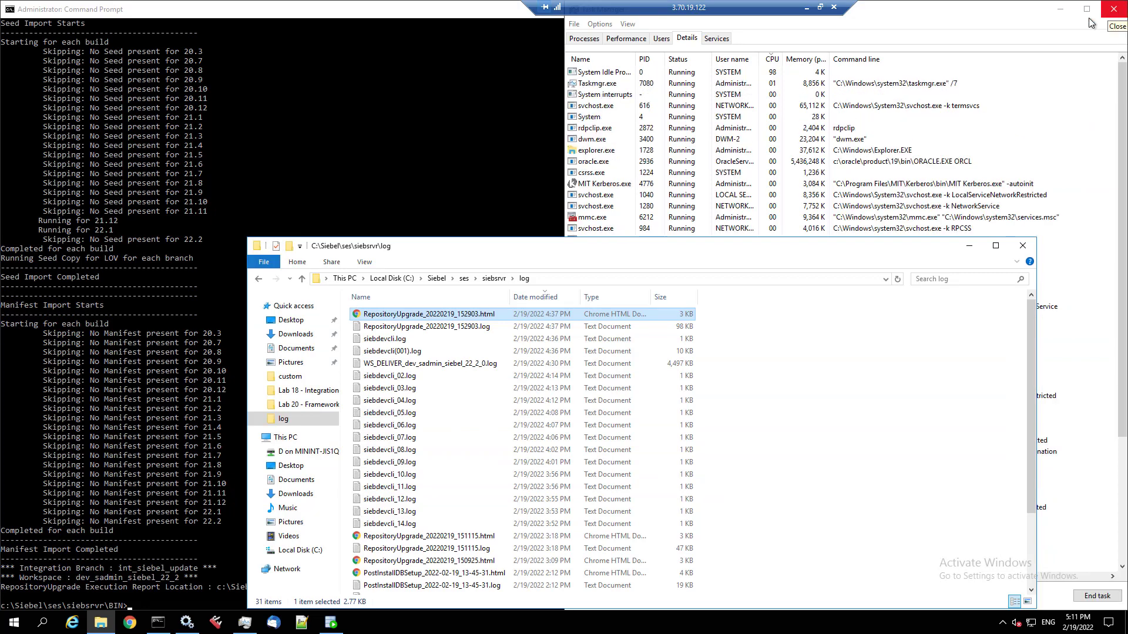
- Launch Siebel Tools and minimize File Explorer and Task Manager while it loads
{"action": "left_click", "coordinate": [218, 623]}
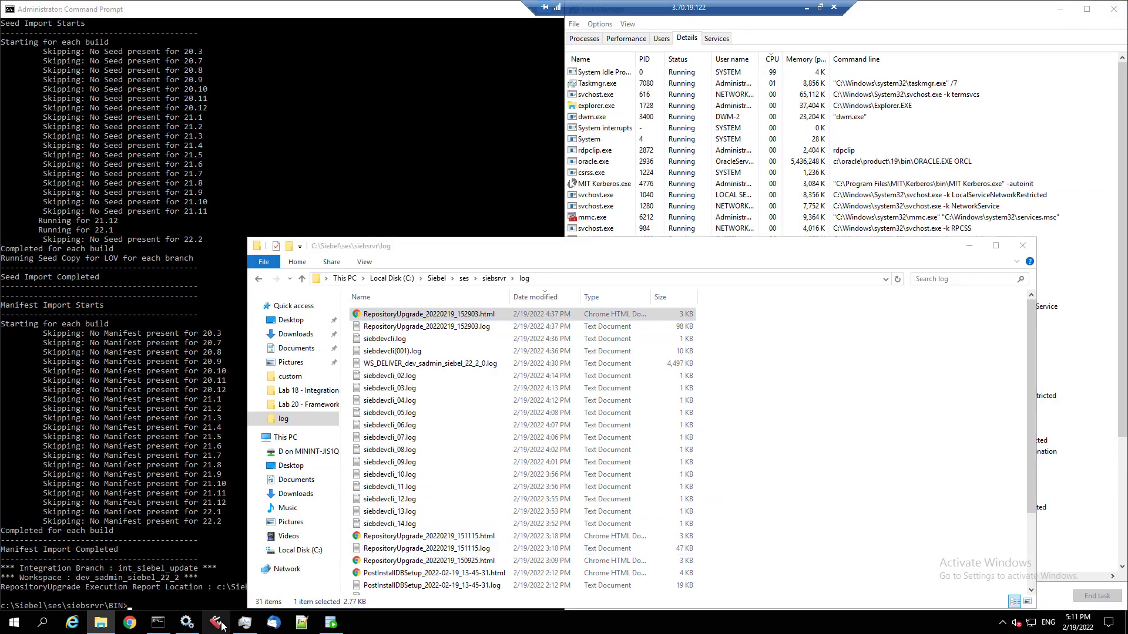
{"action": "left_click", "coordinate": [969, 245]}
{"action": "left_click", "coordinate": [1060, 8]}
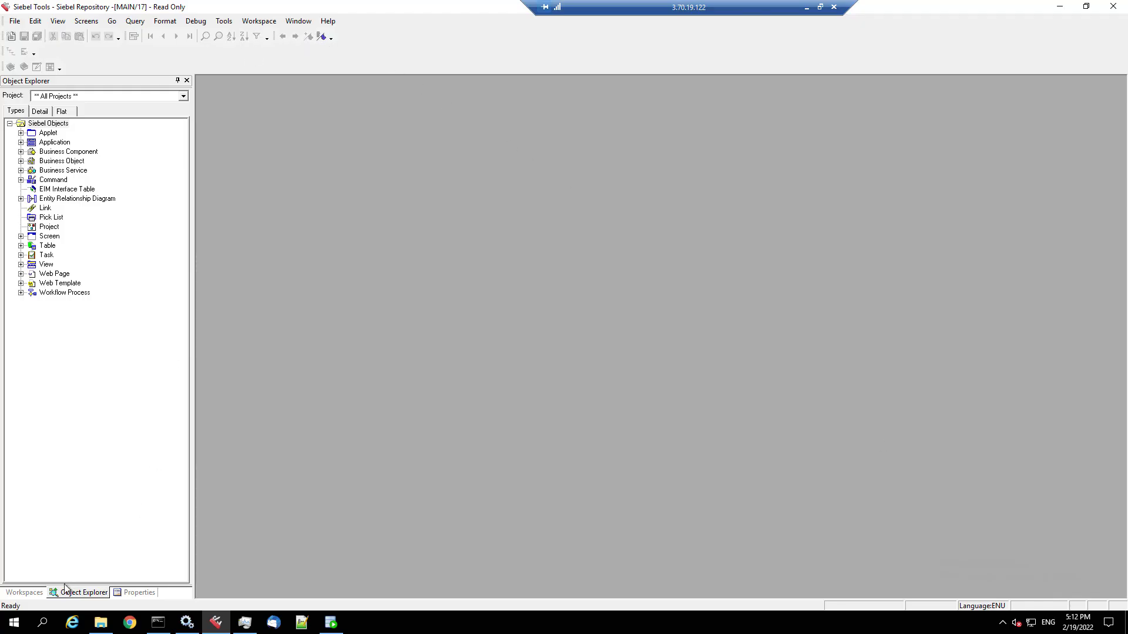
- Show int_siebel_update's modified objects, briefly comparing dev_sadmin_siebel_22_2's, and sort them by Object Type
{"action": "left_click", "coordinate": [30, 594]}
{"action": "scroll", "coordinate": [115, 297], "scroll_direction": "down", "scroll_amount": 1}
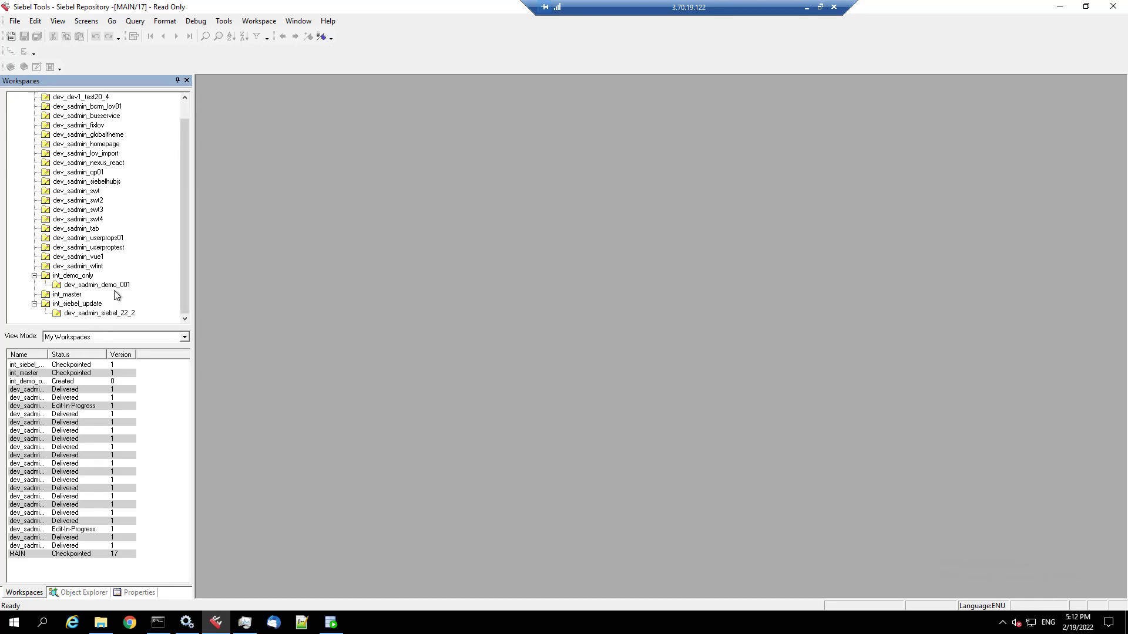
{"action": "double_click", "coordinate": [89, 304]}
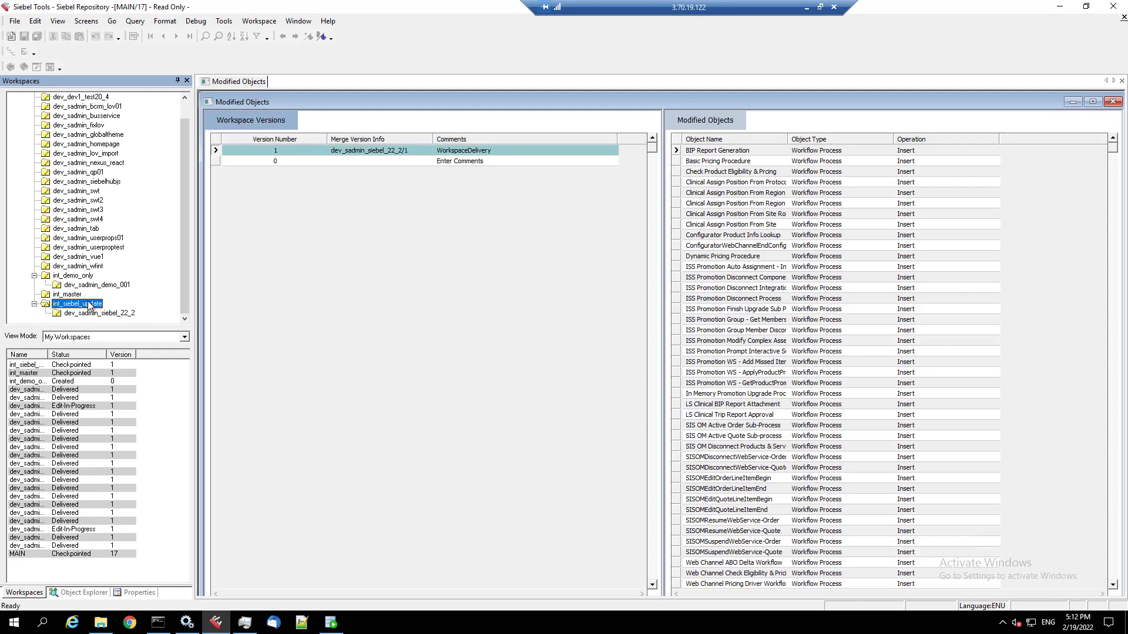
{"action": "double_click", "coordinate": [105, 313]}
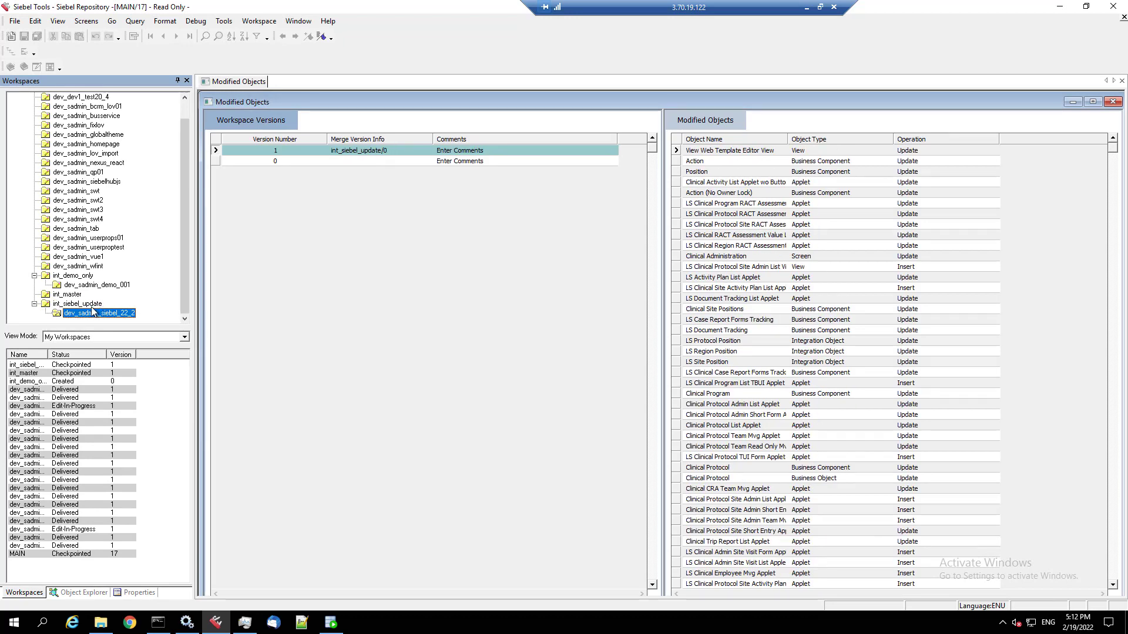
{"action": "double_click", "coordinate": [94, 304]}
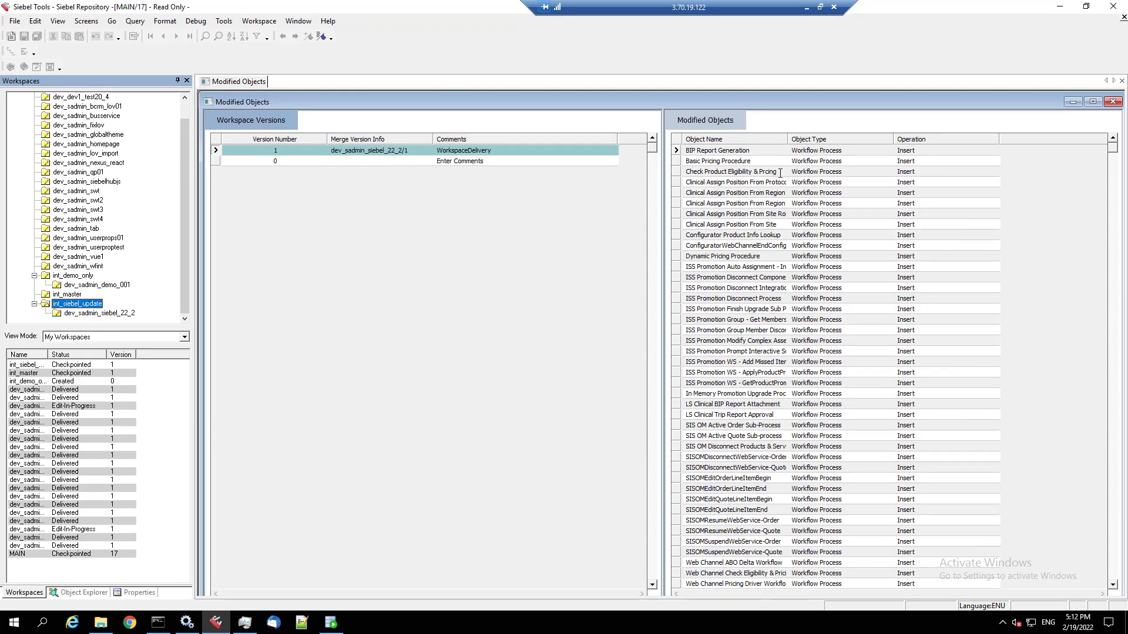
{"action": "left_click", "coordinate": [841, 140]}
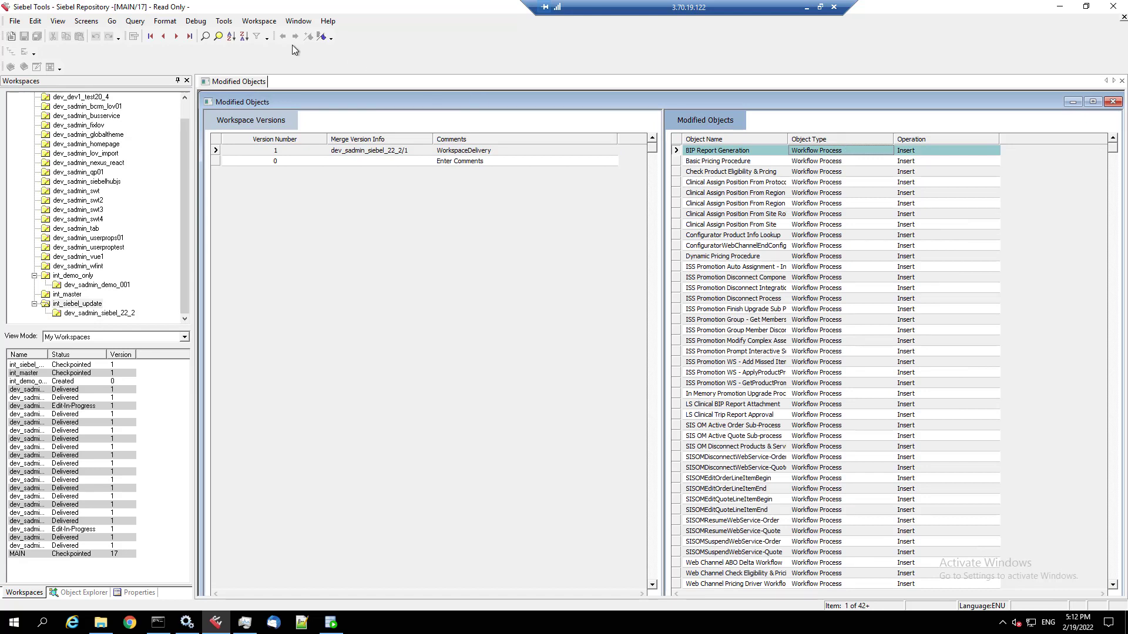
{"action": "left_click", "coordinate": [231, 36]}
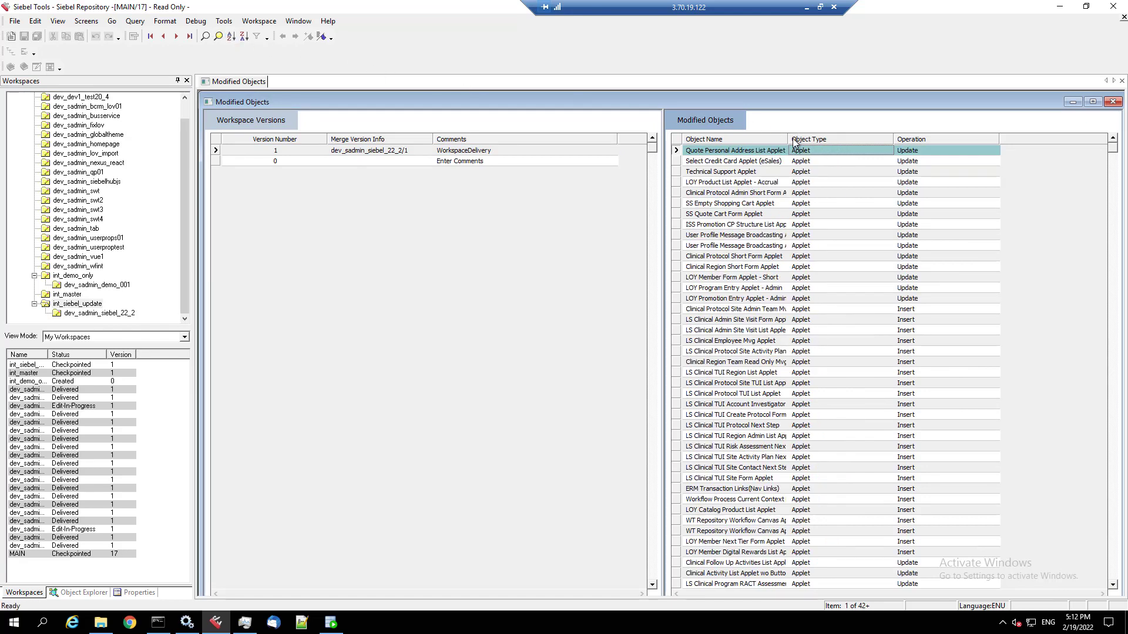
- Widen Object Name, page through all 629 objects to the Workflow Process inserts, then select the WorkspaceDelivery comment
{"action": "left_click_drag", "start_coordinate": [789, 141], "coordinate": [848, 138]}
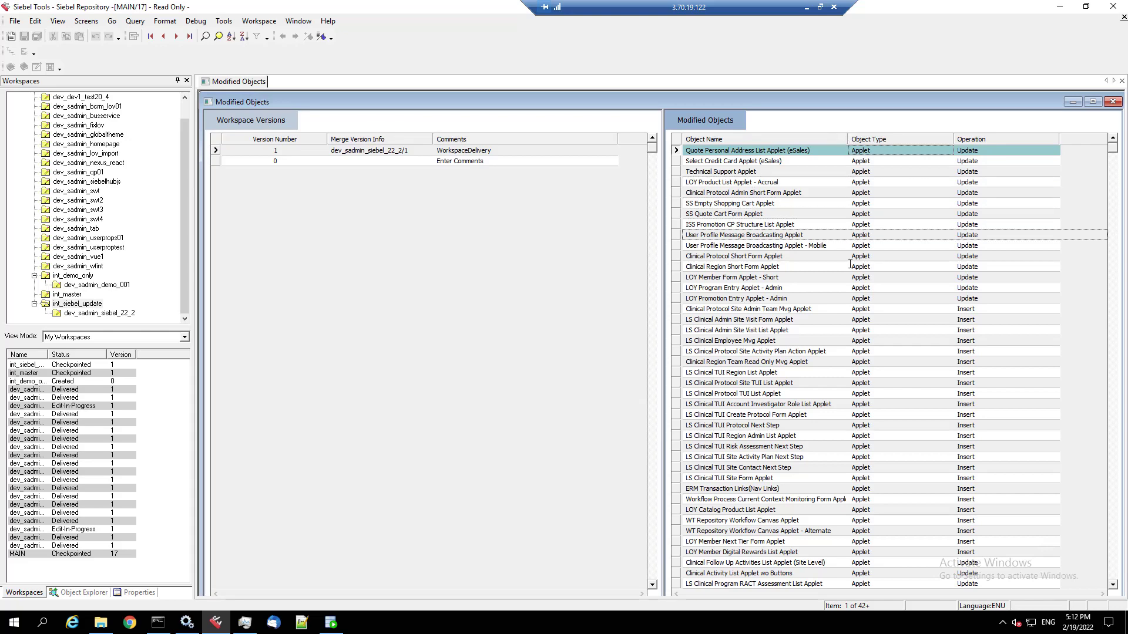
{"action": "left_click", "coordinate": [1115, 552]}
{"action": "left_click", "coordinate": [1114, 553]}
{"action": "left_click", "coordinate": [1114, 552]}
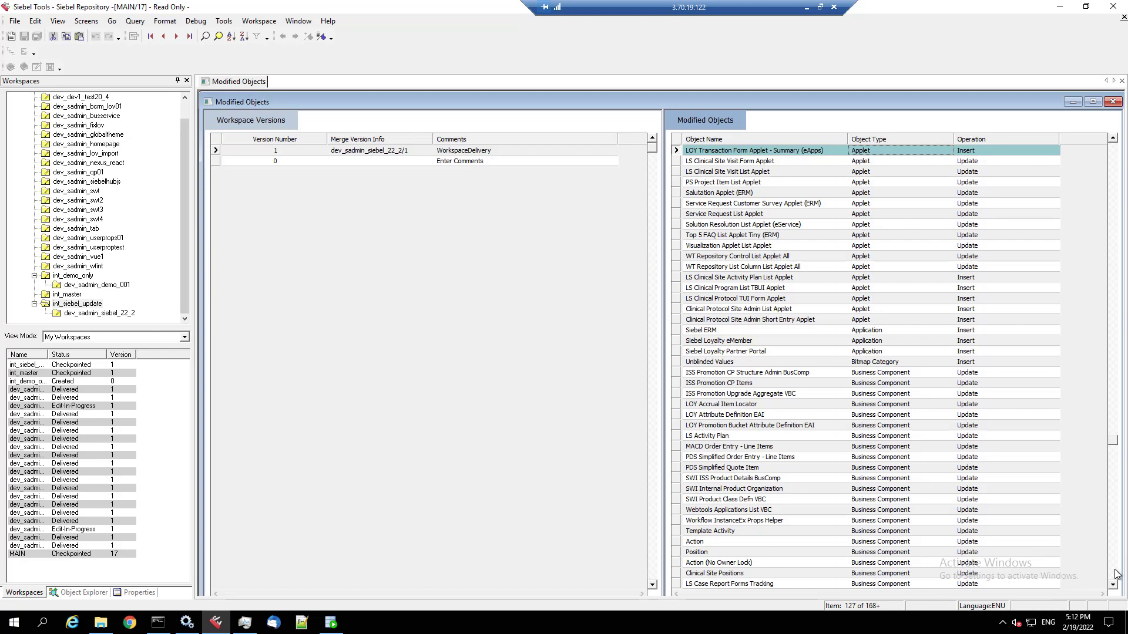
{"action": "left_click", "coordinate": [1116, 574]}
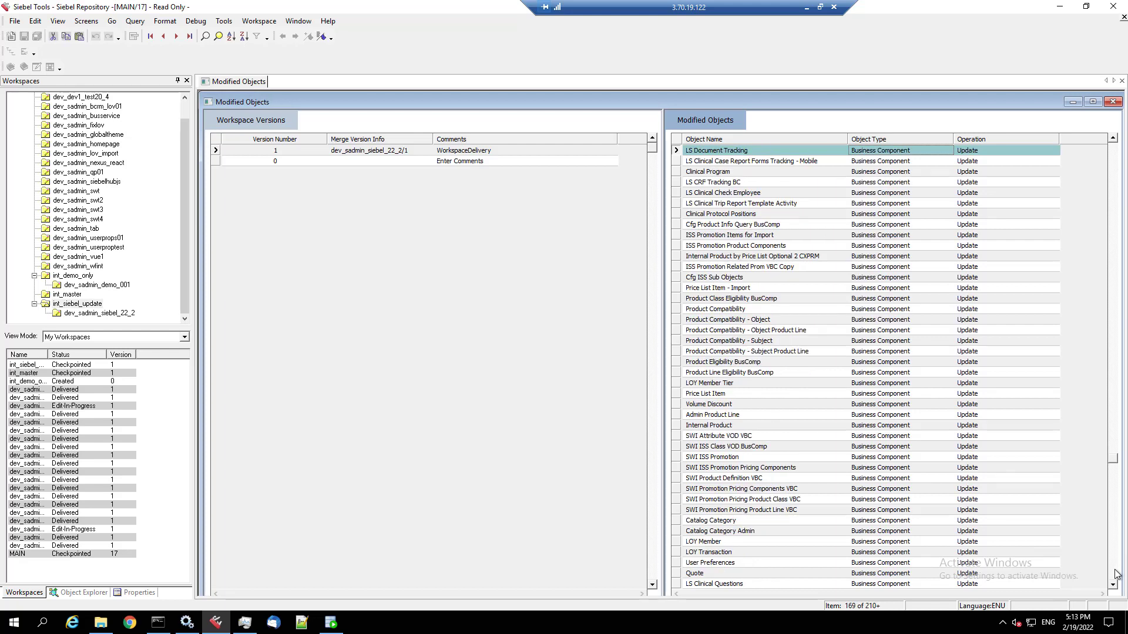
{"action": "left_click", "coordinate": [1116, 574]}
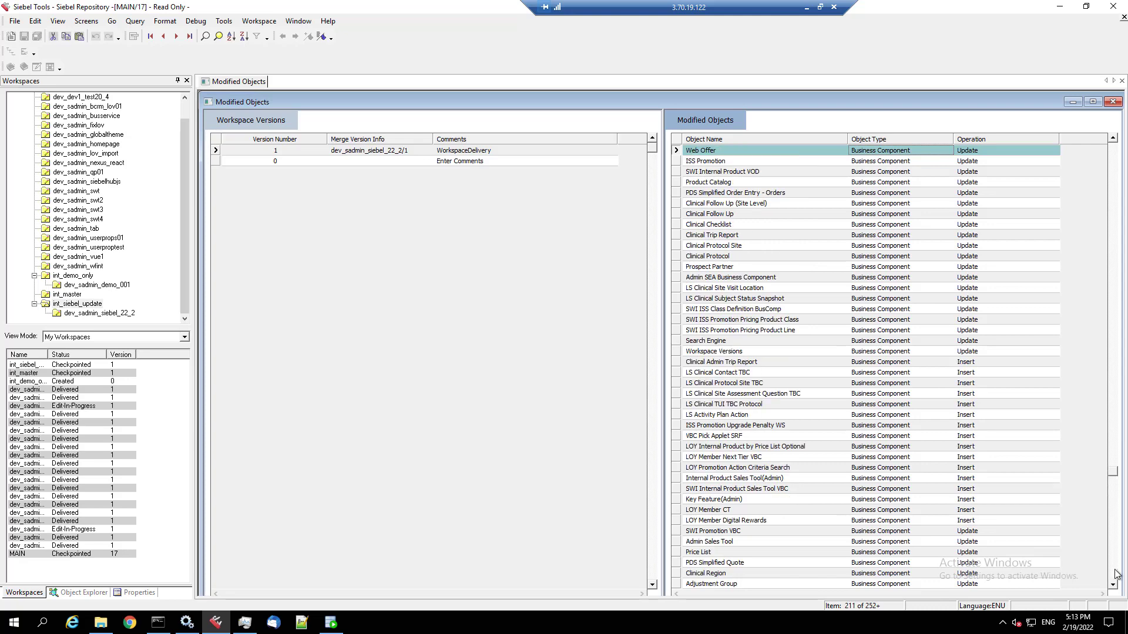
{"action": "left_click", "coordinate": [1116, 574]}
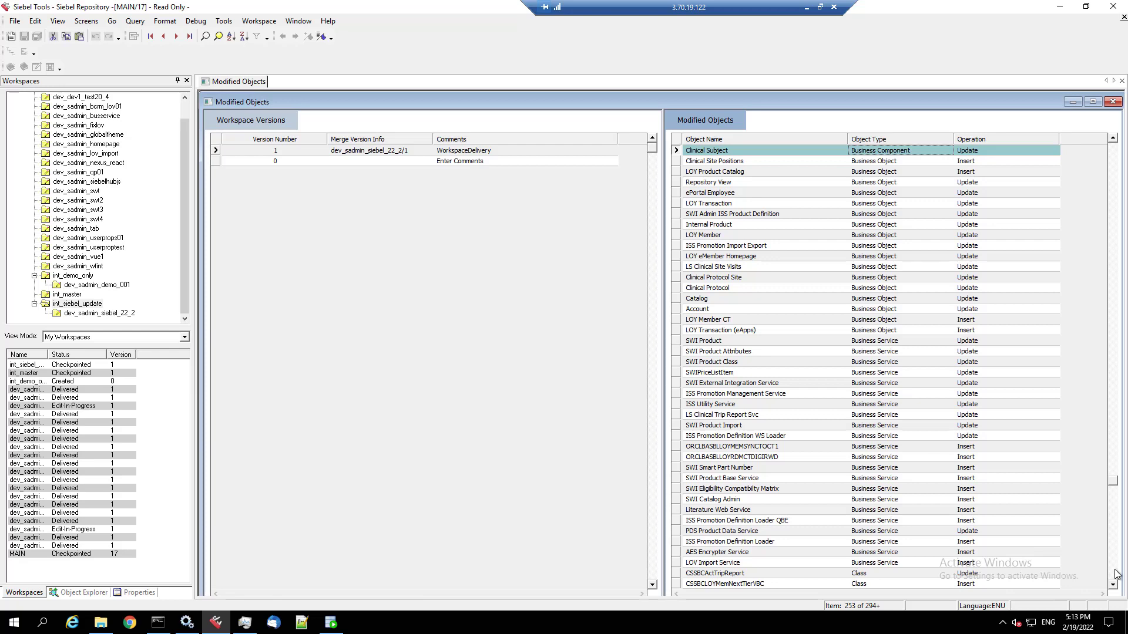
{"action": "left_click", "coordinate": [1116, 574]}
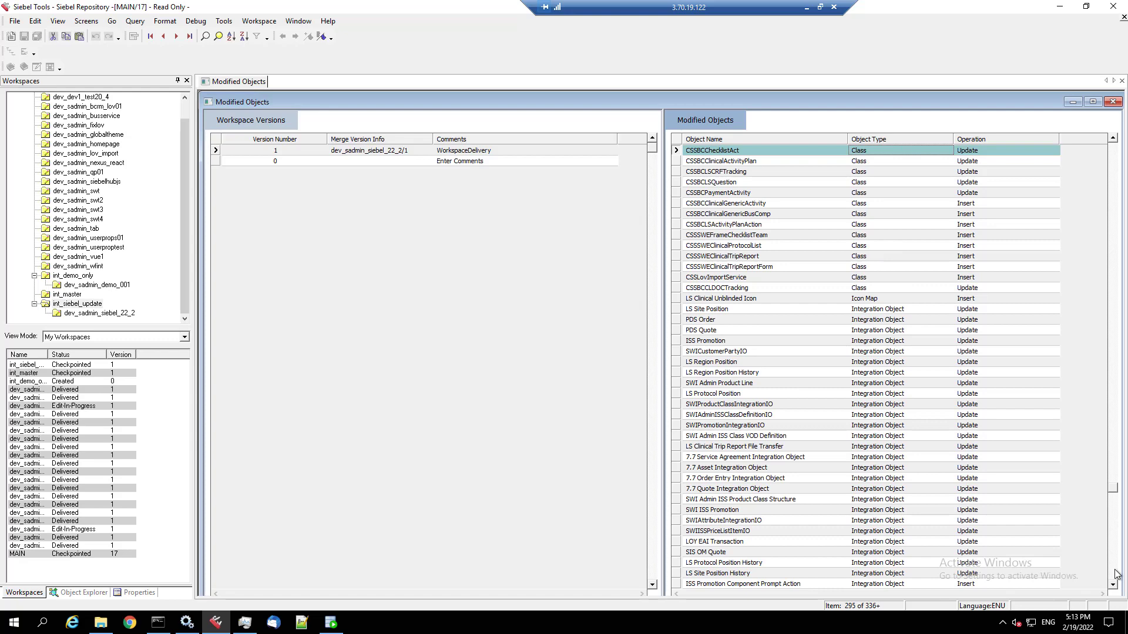
{"action": "left_click", "coordinate": [1116, 574]}
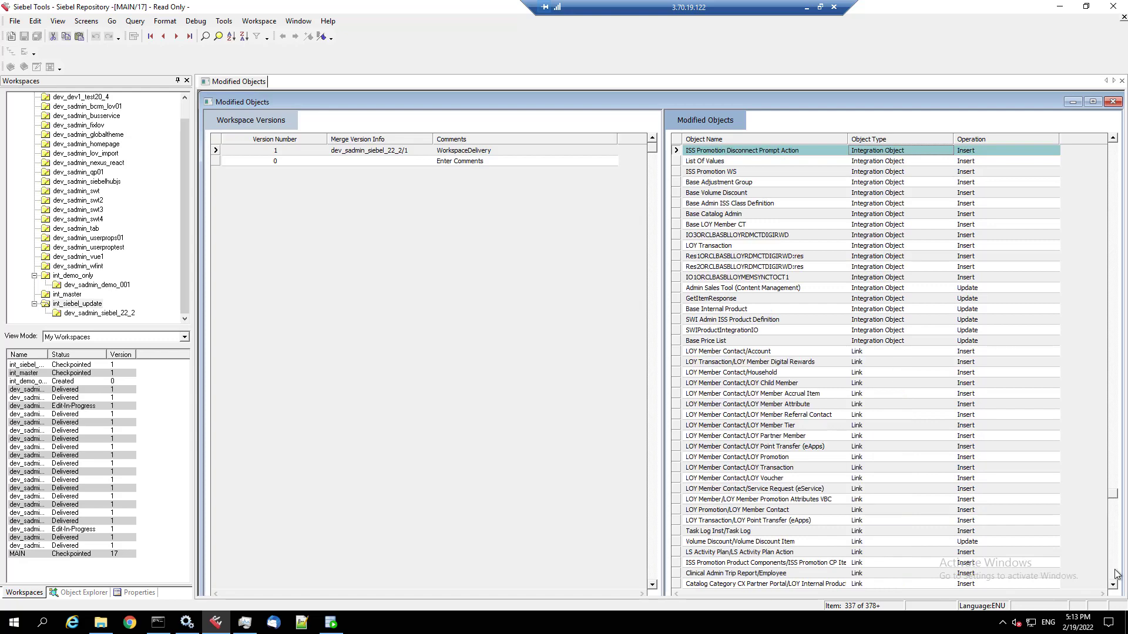
{"action": "left_click", "coordinate": [1117, 574]}
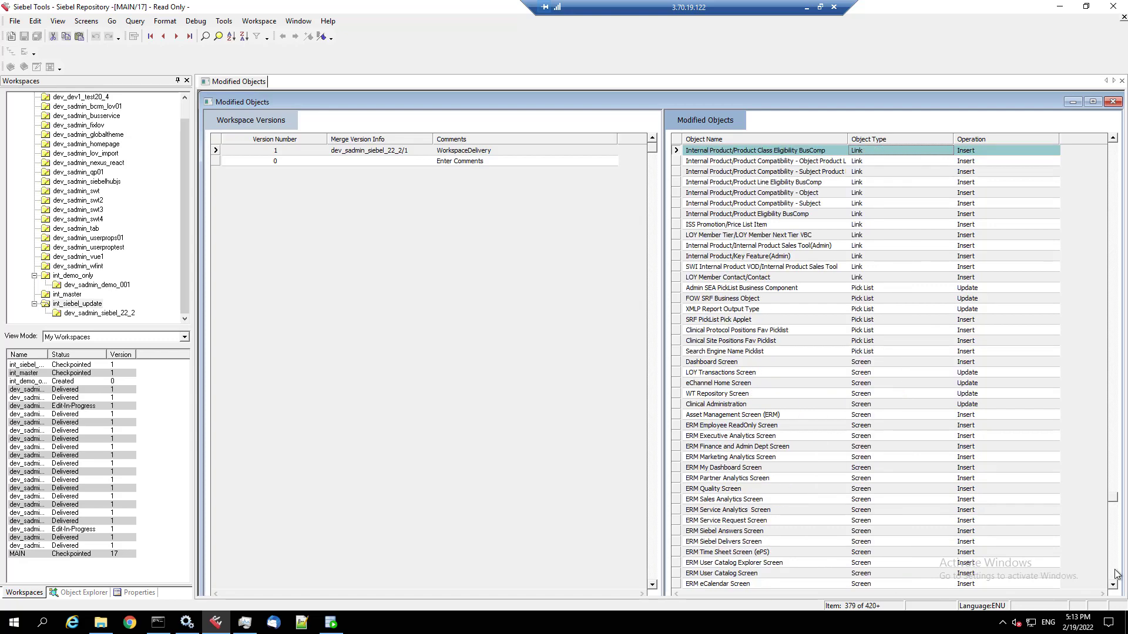
{"action": "left_click", "coordinate": [1116, 574]}
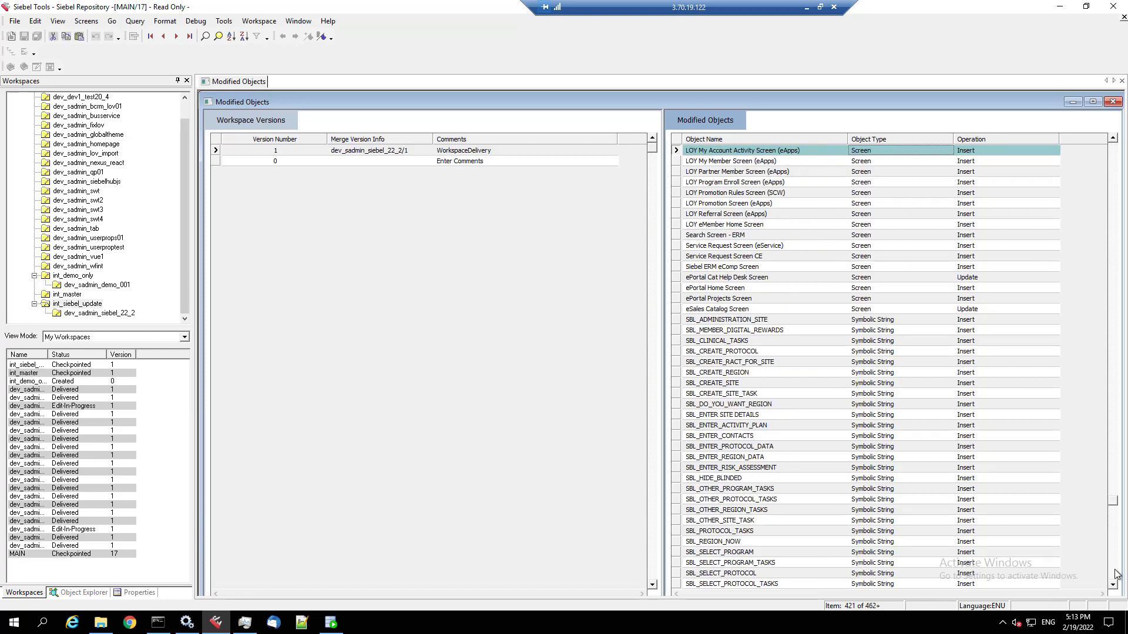
{"action": "left_click", "coordinate": [1116, 574]}
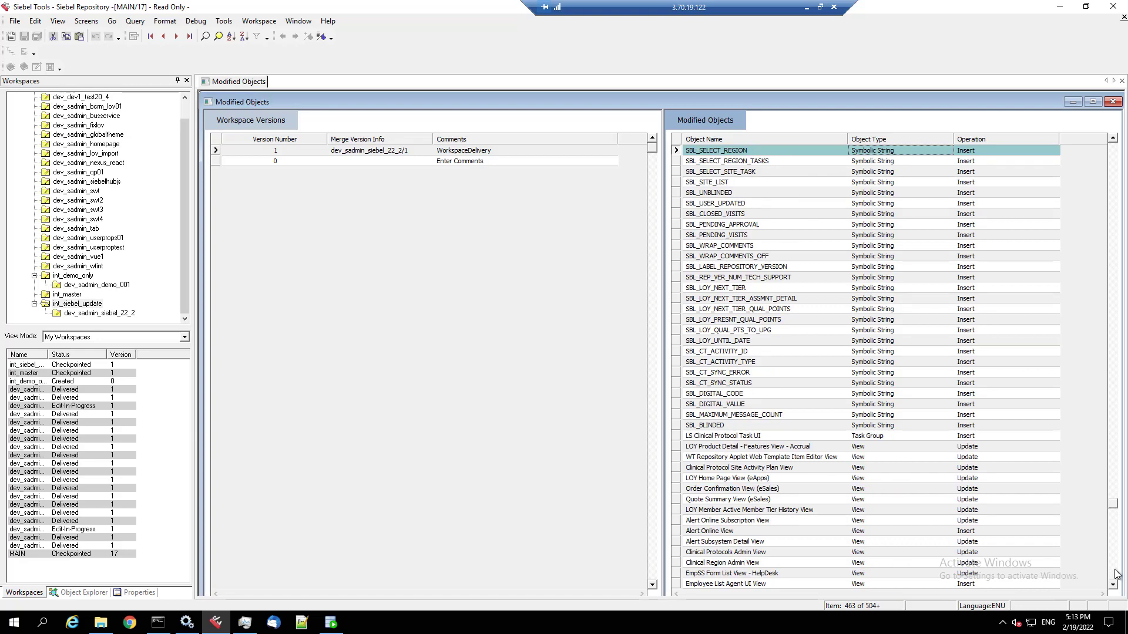
{"action": "left_click", "coordinate": [1116, 574]}
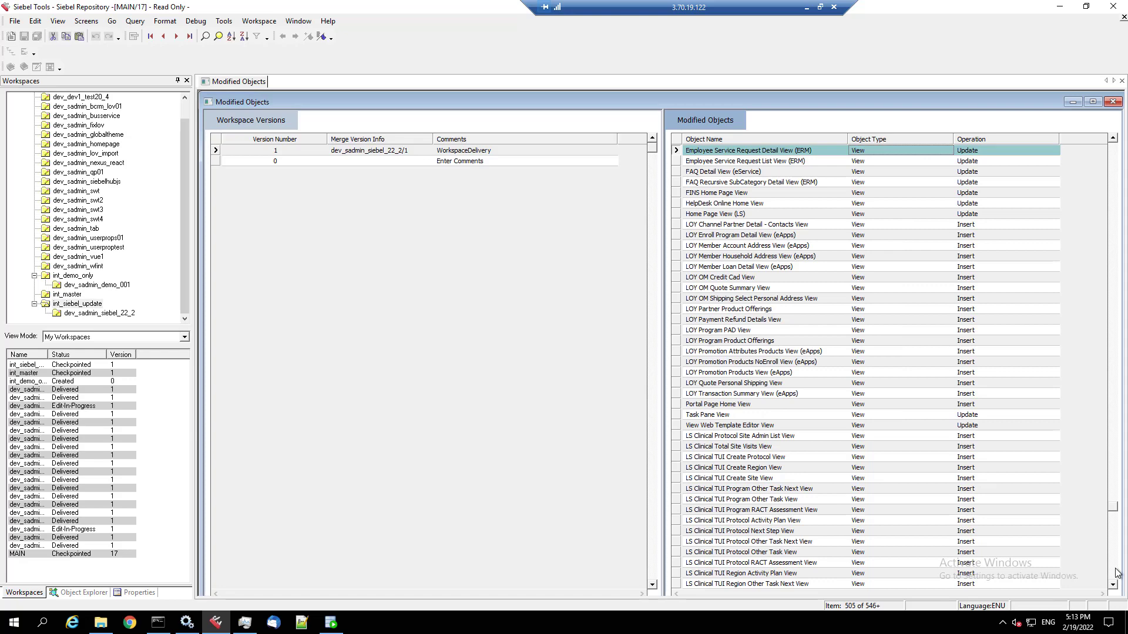
{"action": "left_click", "coordinate": [1116, 574]}
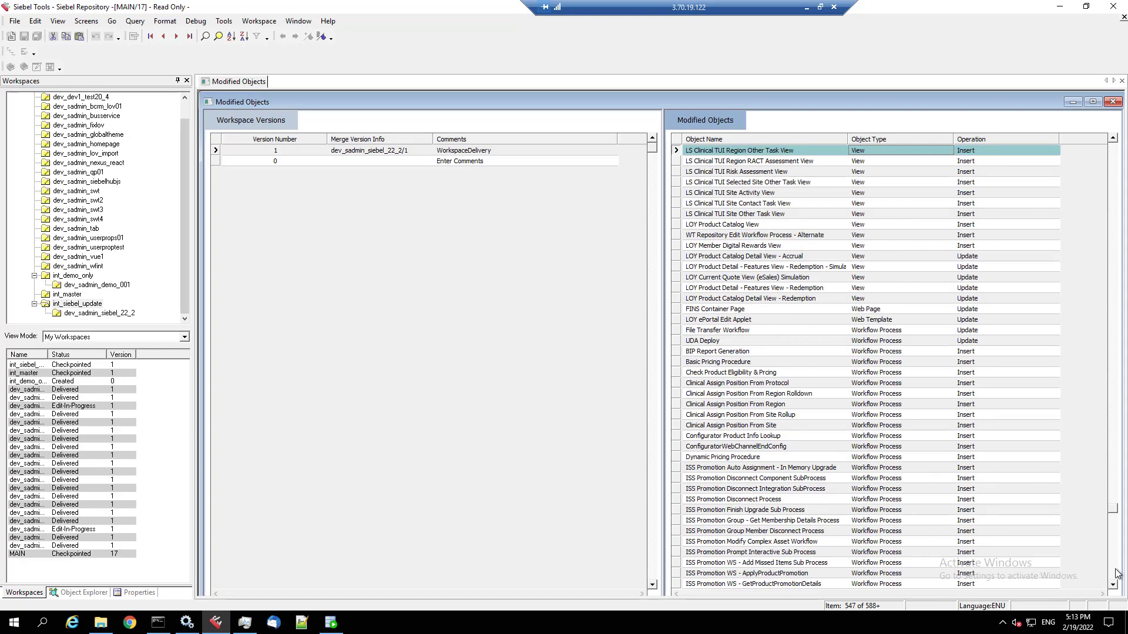
{"action": "left_click", "coordinate": [1116, 574]}
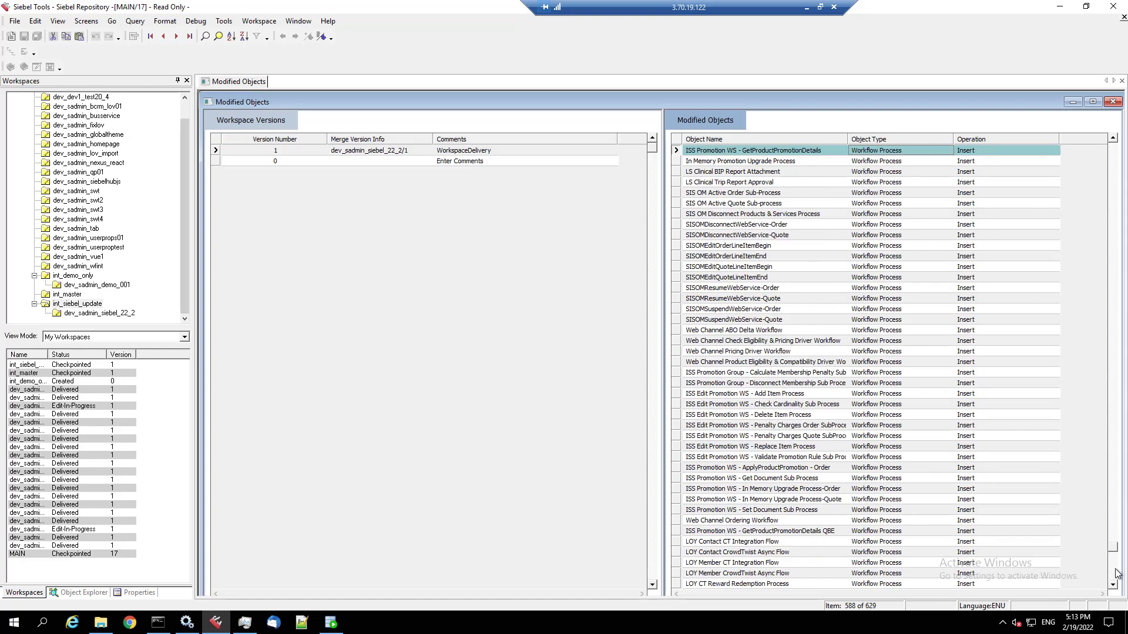
{"action": "left_click", "coordinate": [1116, 574]}
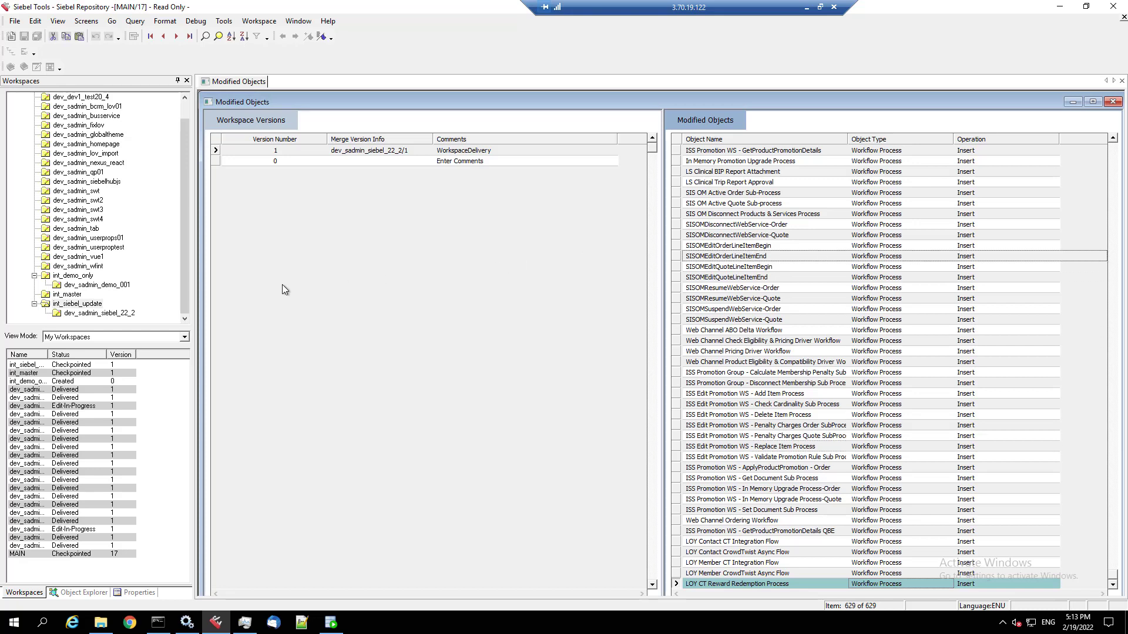
{"action": "left_click", "coordinate": [503, 151]}
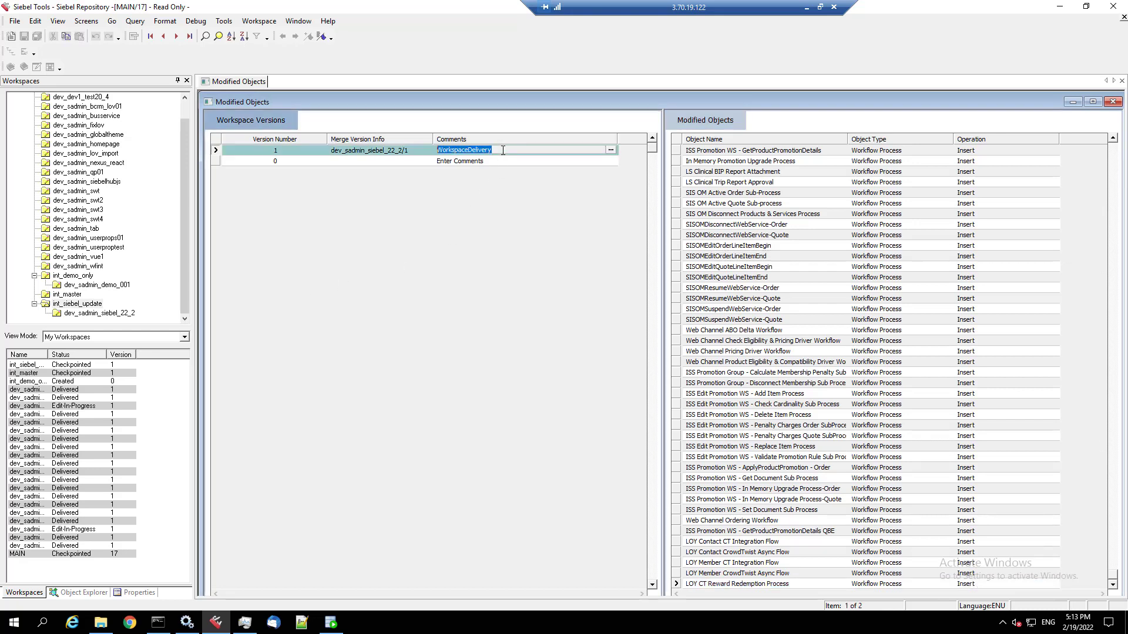
- Open int_siebel_update and submit it for delivery, which is refused pending a rebase
{"action": "left_click", "coordinate": [85, 306]}
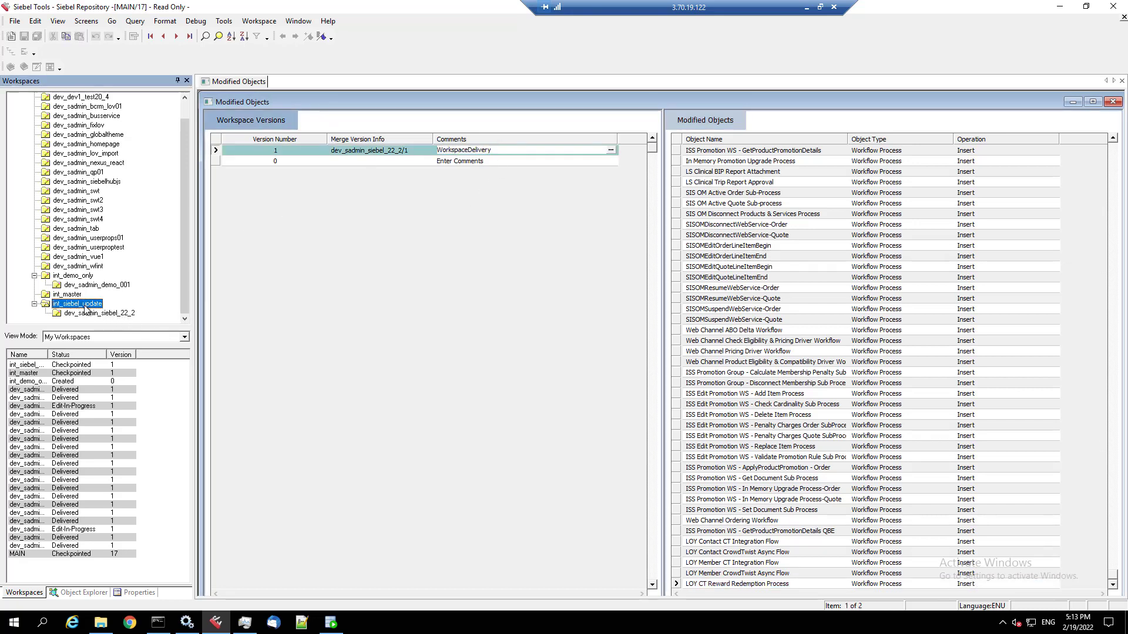
{"action": "right_click", "coordinate": [85, 309]}
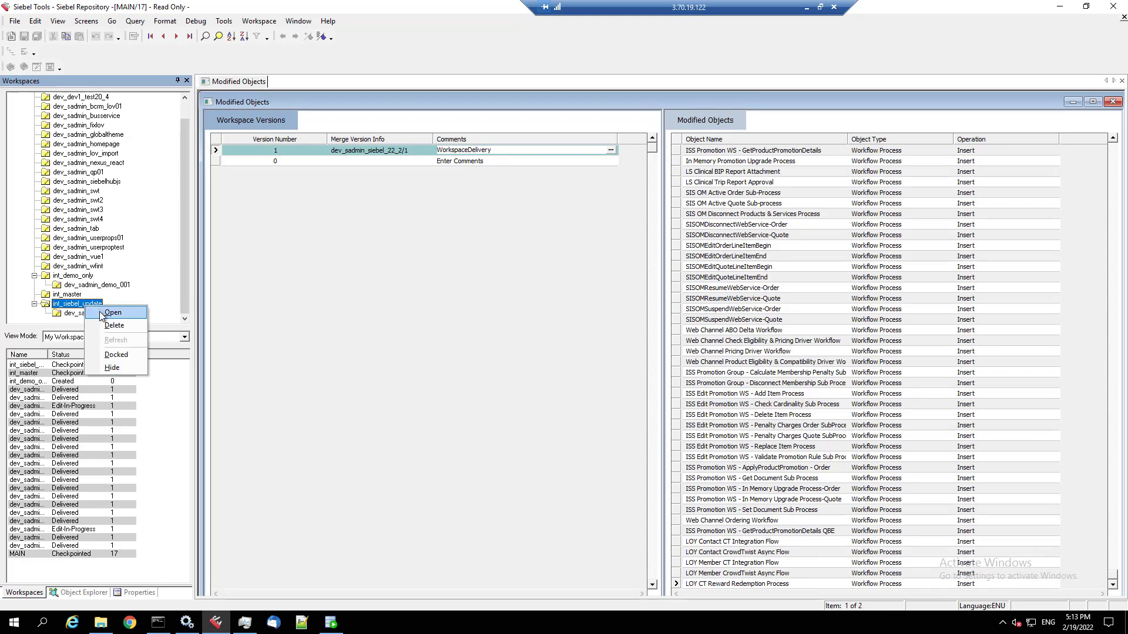
{"action": "left_click", "coordinate": [101, 315]}
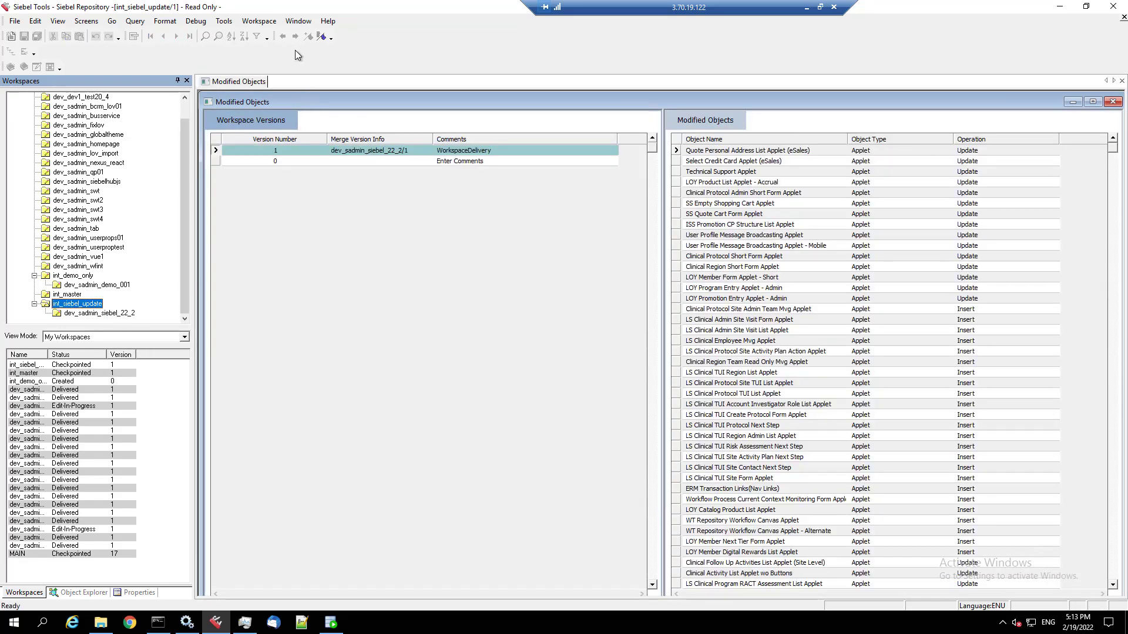
{"action": "left_click", "coordinate": [258, 22]}
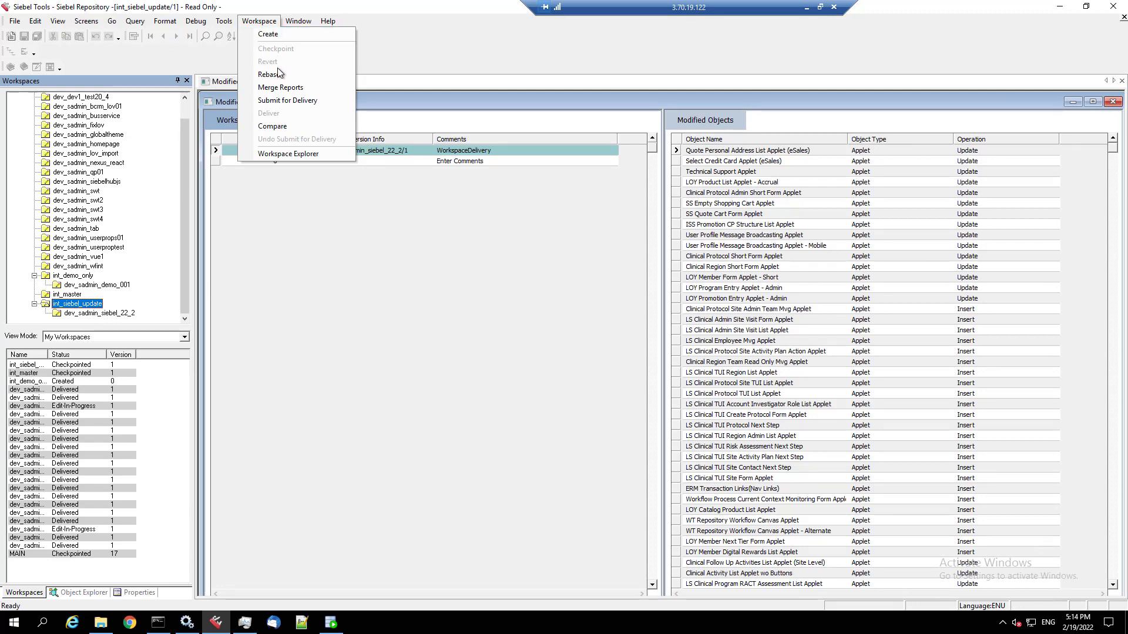
{"action": "left_click", "coordinate": [281, 100]}
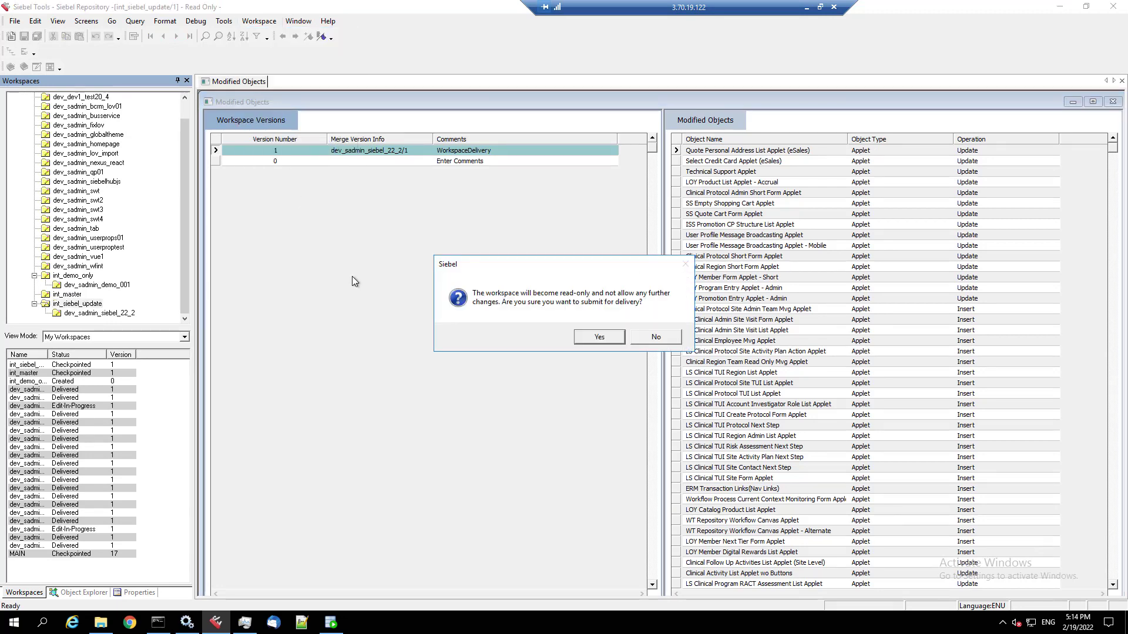
{"action": "left_click", "coordinate": [593, 339]}
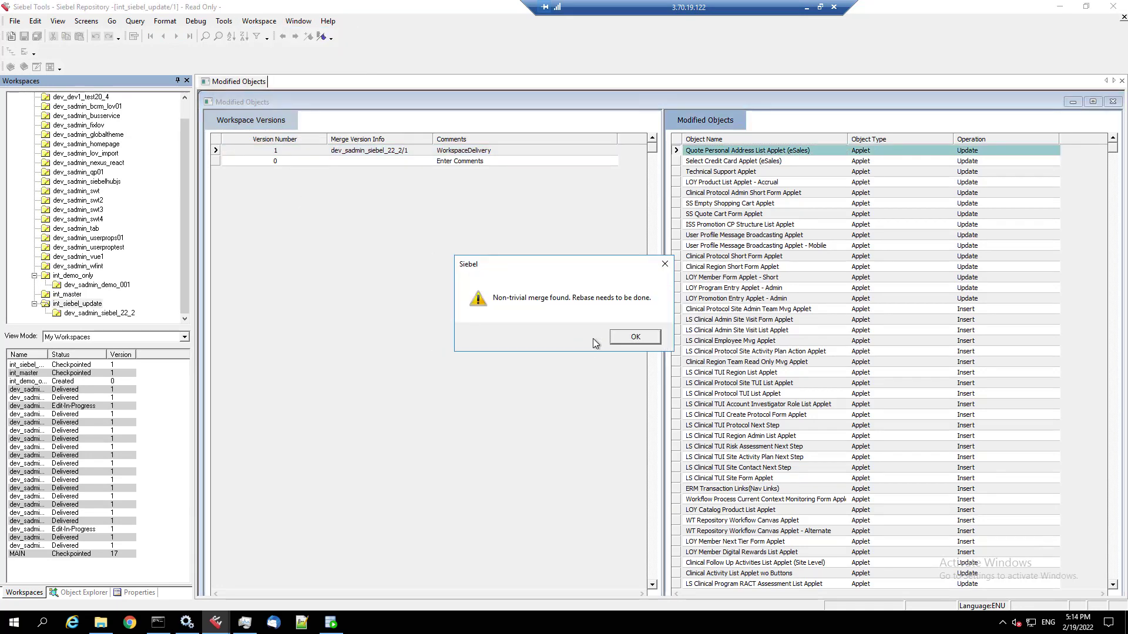
- Dismiss the warning, rebase int_siebel_update from MAIN/17, and open conflict resolution
{"action": "left_click", "coordinate": [635, 336]}
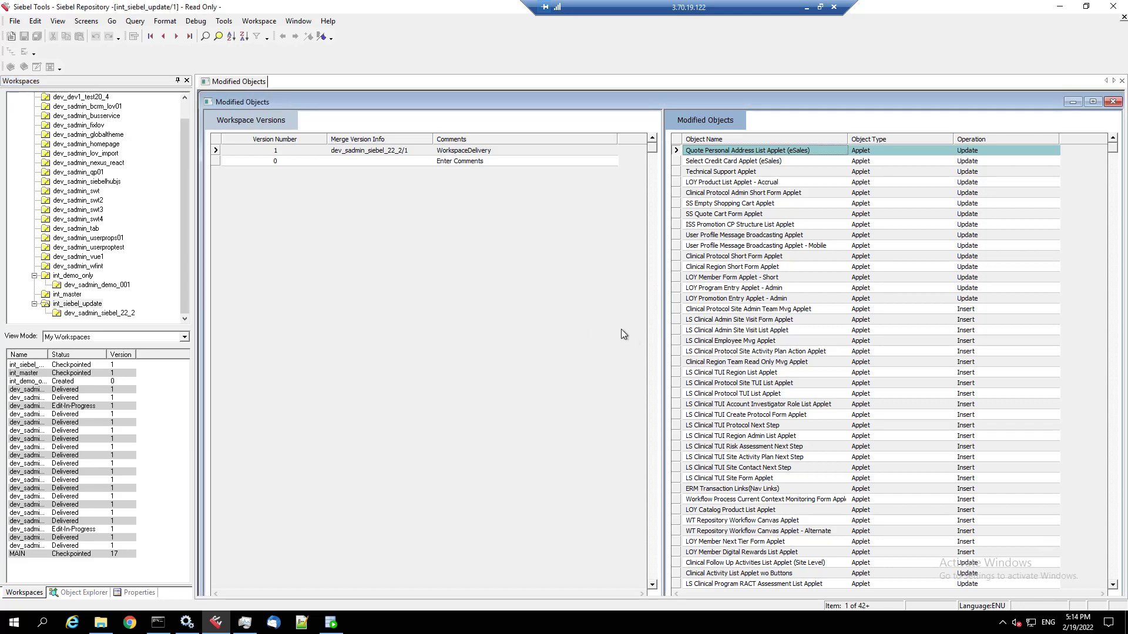
{"action": "left_click", "coordinate": [261, 27]}
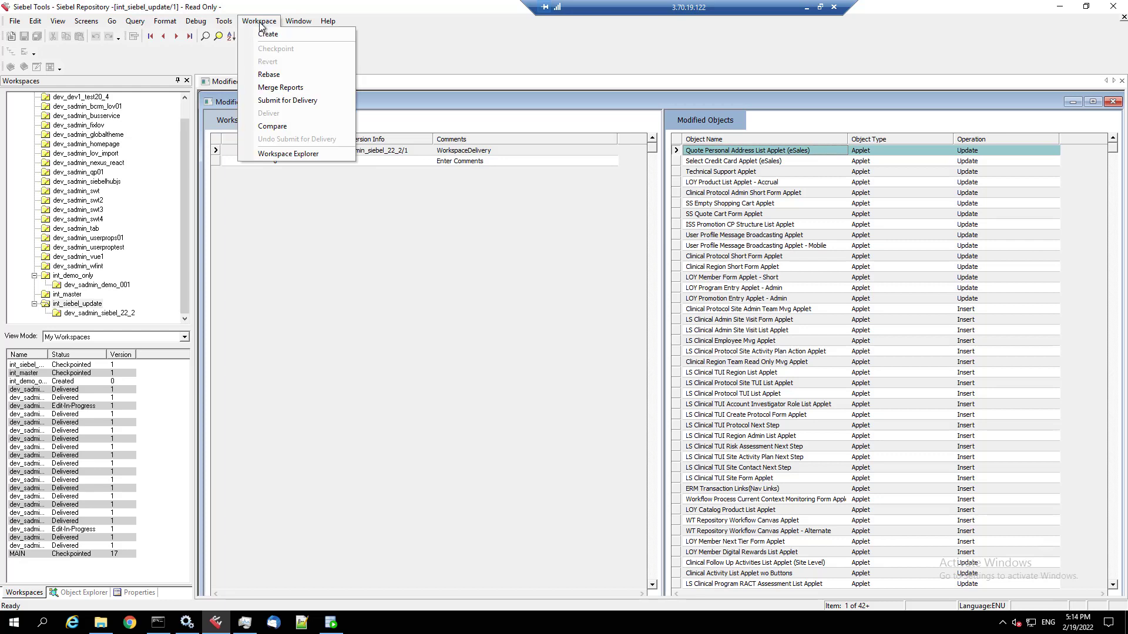
{"action": "left_click", "coordinate": [262, 75]}
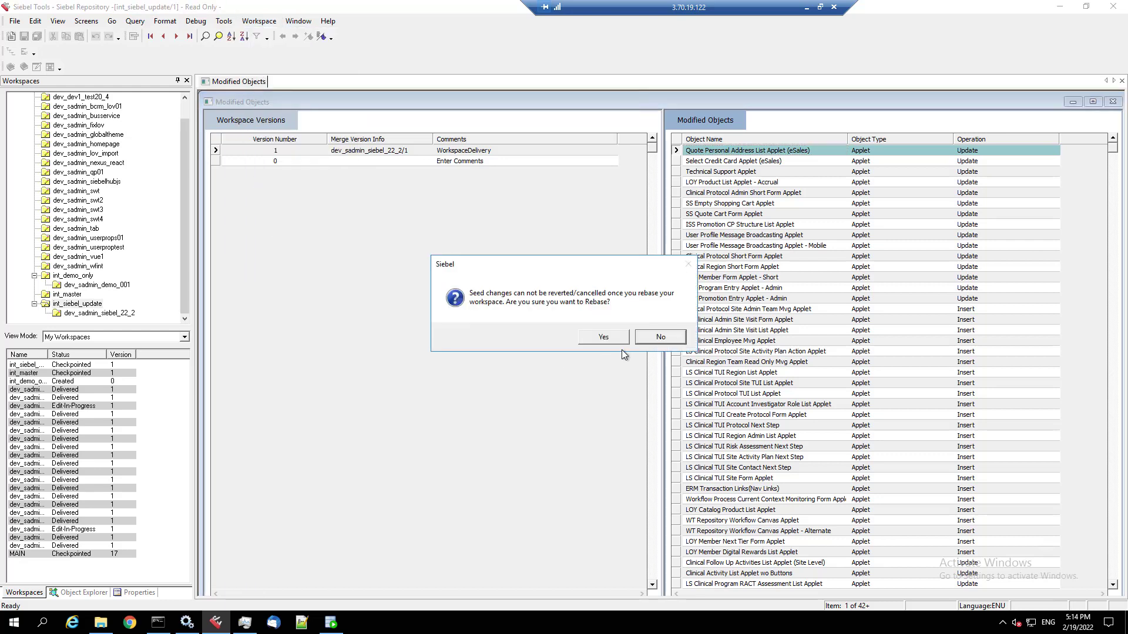
{"action": "left_click", "coordinate": [605, 336]}
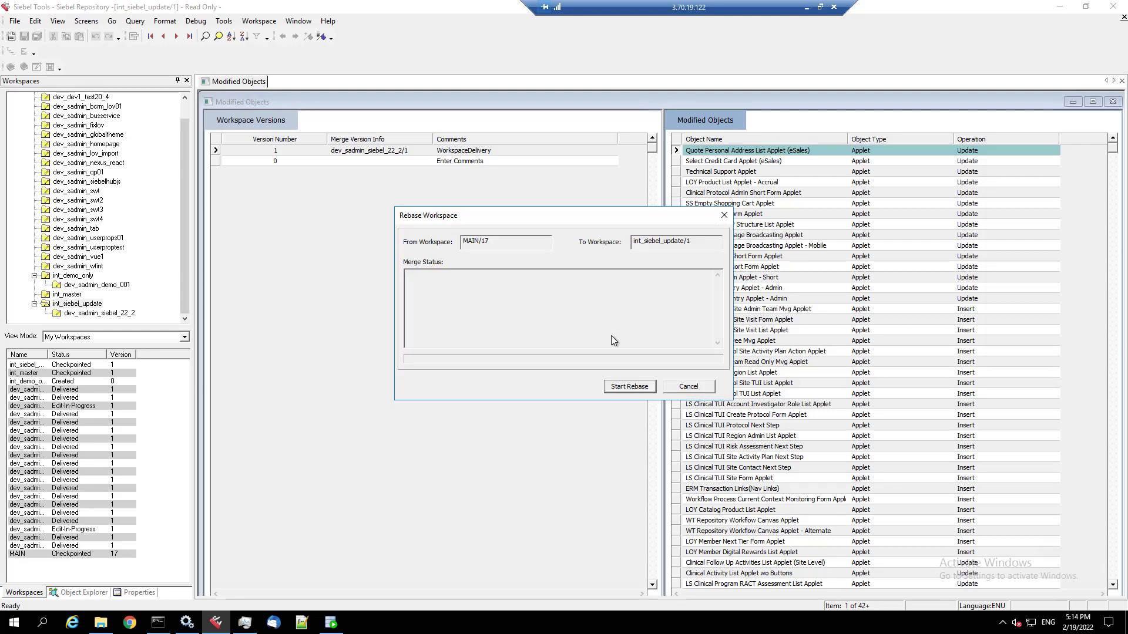
{"action": "left_click", "coordinate": [635, 389]}
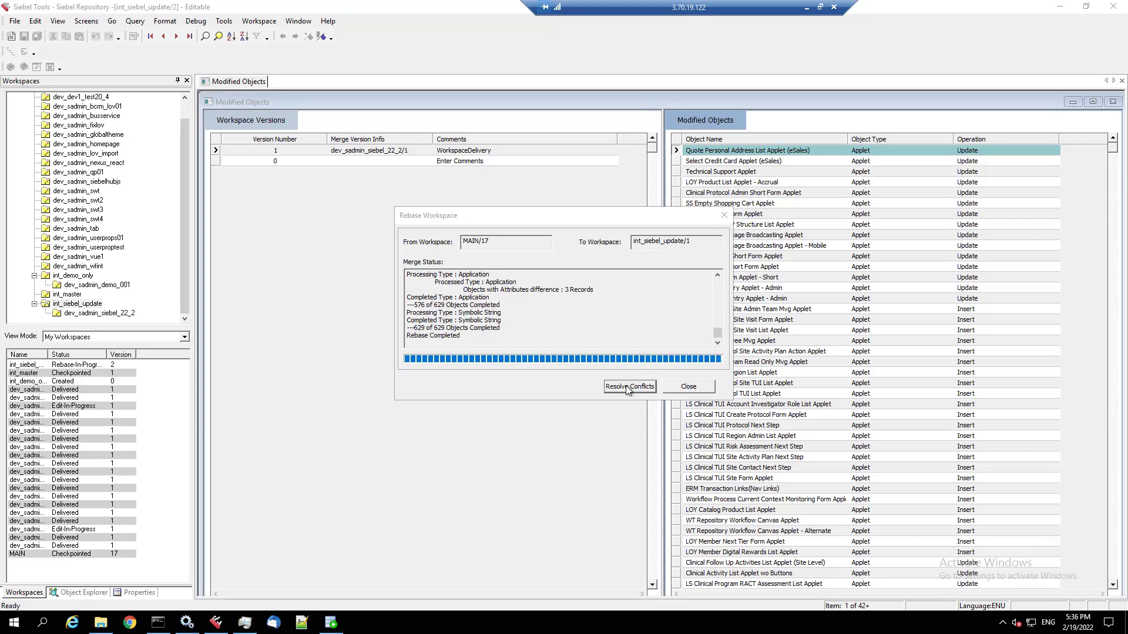
{"action": "left_click", "coordinate": [627, 387]}
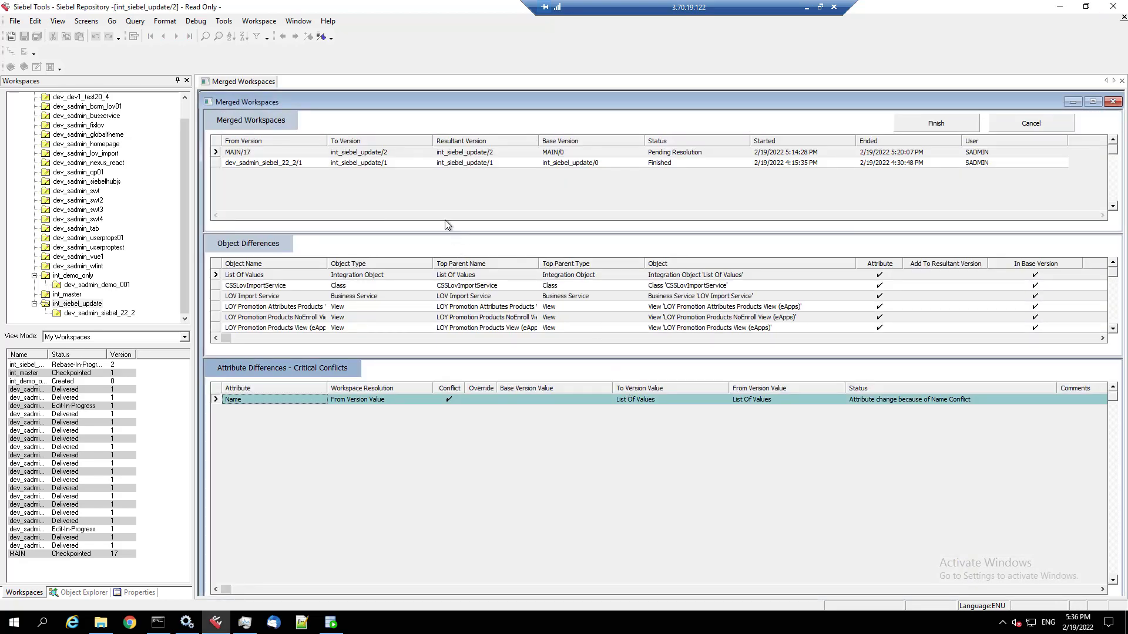
- Inspect the List Of Values, CSSLovImportService, LOV Import Service and LOY Promotion Attributes Products conflicts
{"action": "left_click", "coordinate": [400, 154]}
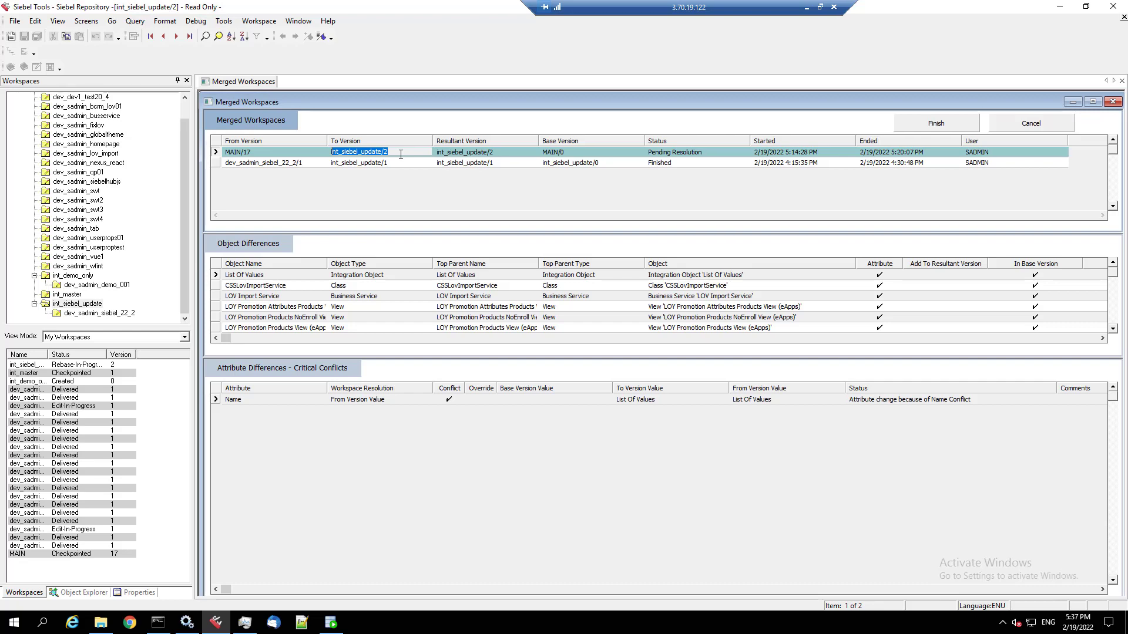
{"action": "left_click", "coordinate": [362, 274]}
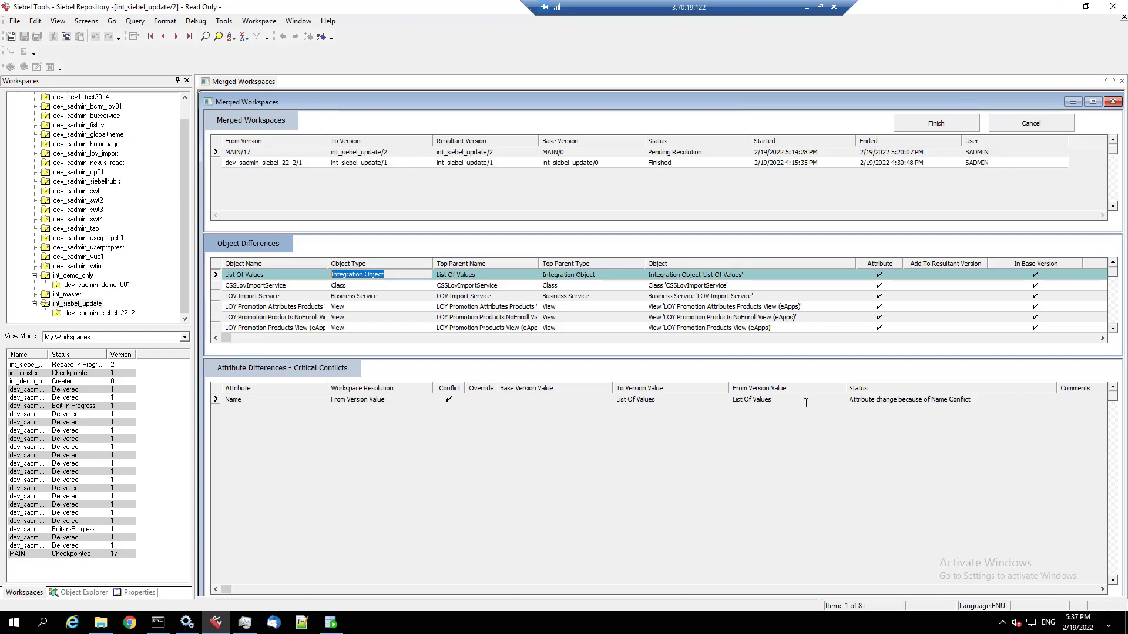
{"action": "left_click", "coordinate": [292, 286]}
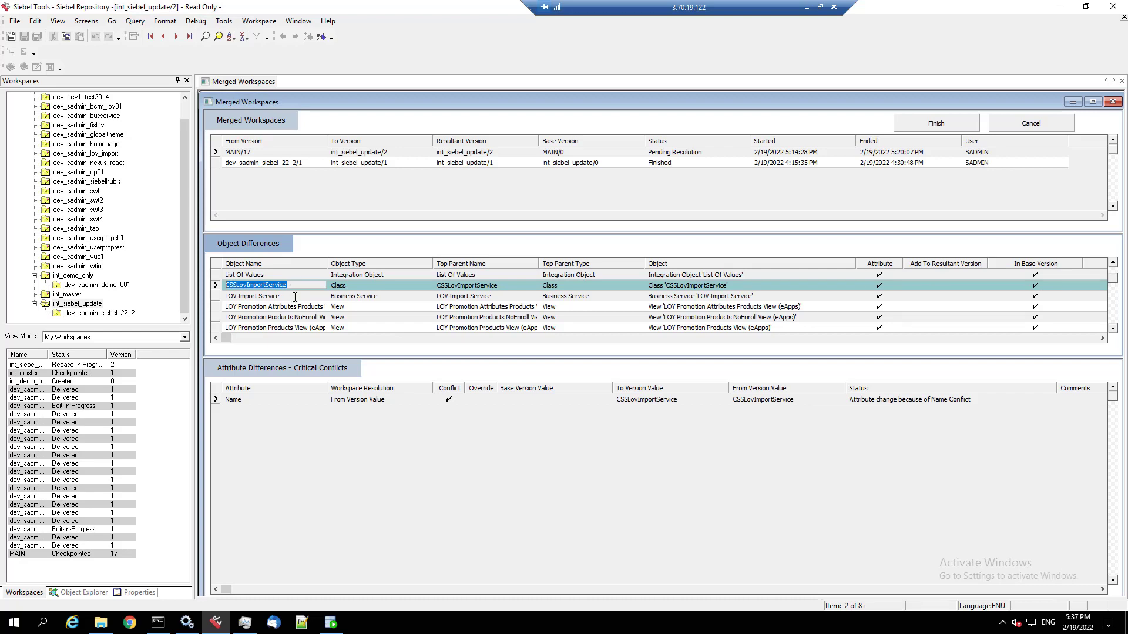
{"action": "left_click", "coordinate": [295, 297]}
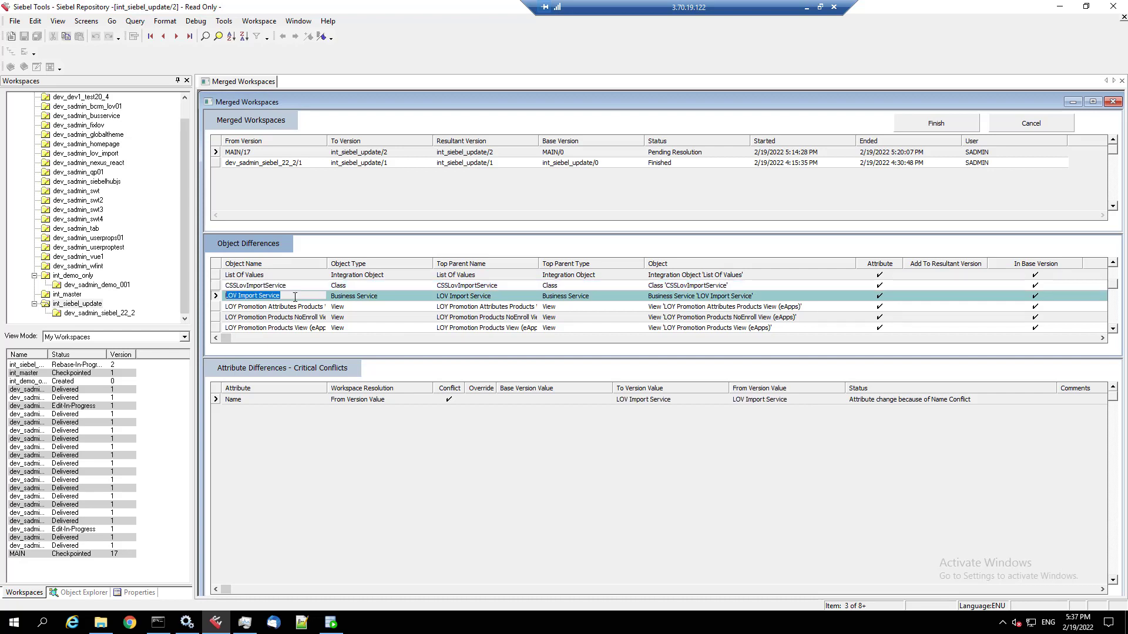
{"action": "left_click", "coordinate": [292, 306]}
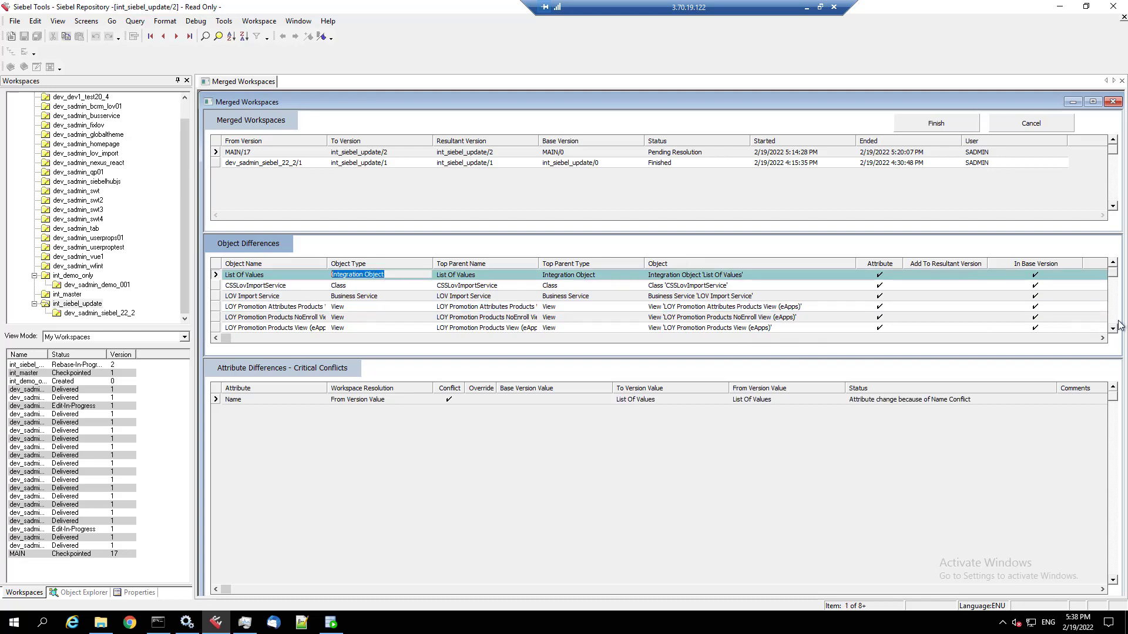
{"action": "left_click", "coordinate": [1113, 320]}
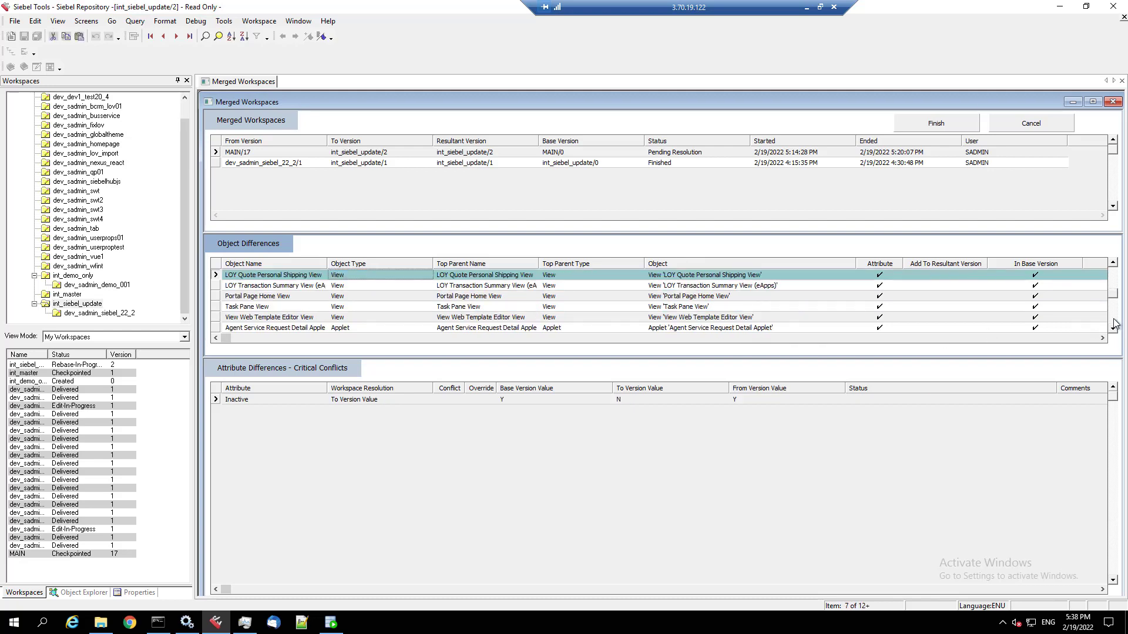
{"action": "left_click", "coordinate": [1115, 323]}
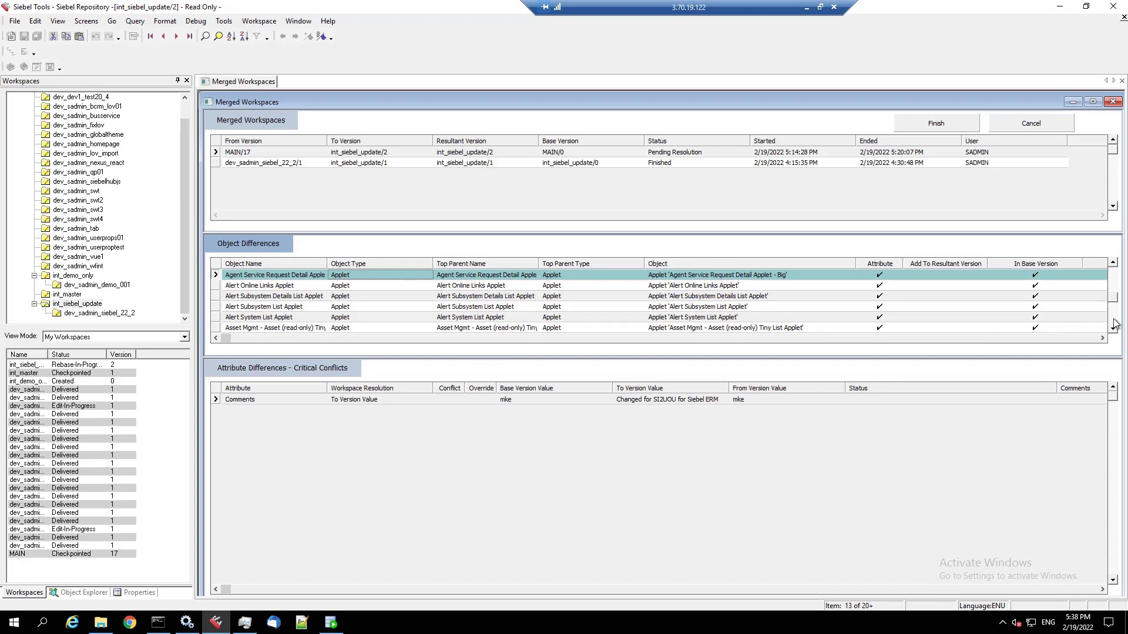
{"action": "left_click", "coordinate": [1114, 324]}
{"action": "left_click", "coordinate": [1115, 324]}
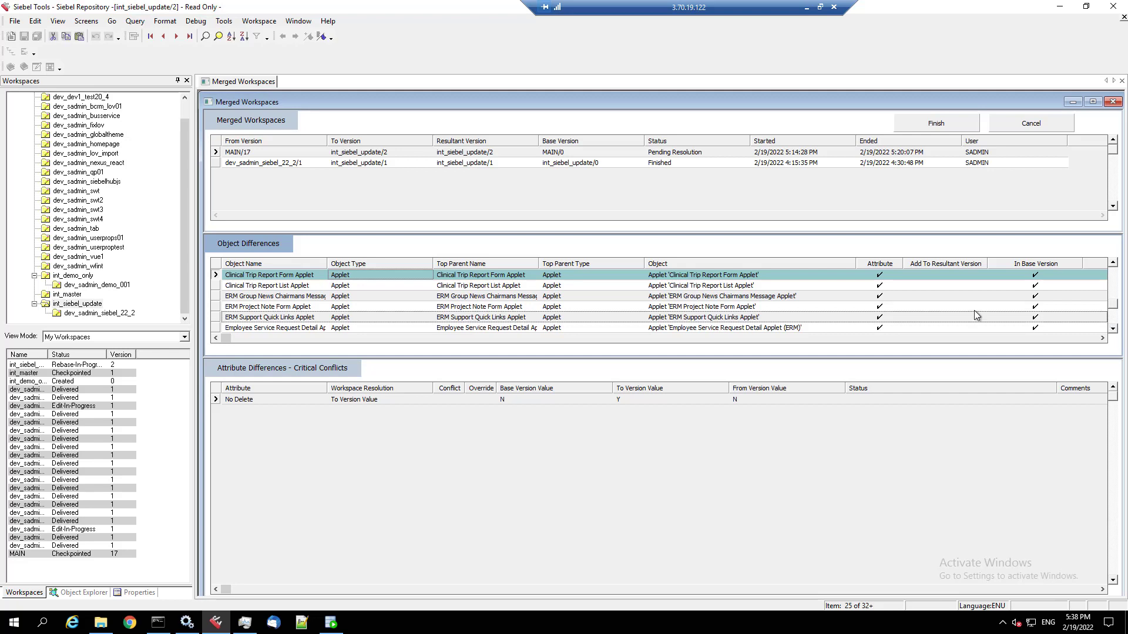
- Sort object differences by Object Type and inspect the Inactive attribute and Dynamic Pricing Procedure conflict
{"action": "left_click", "coordinate": [244, 36]}
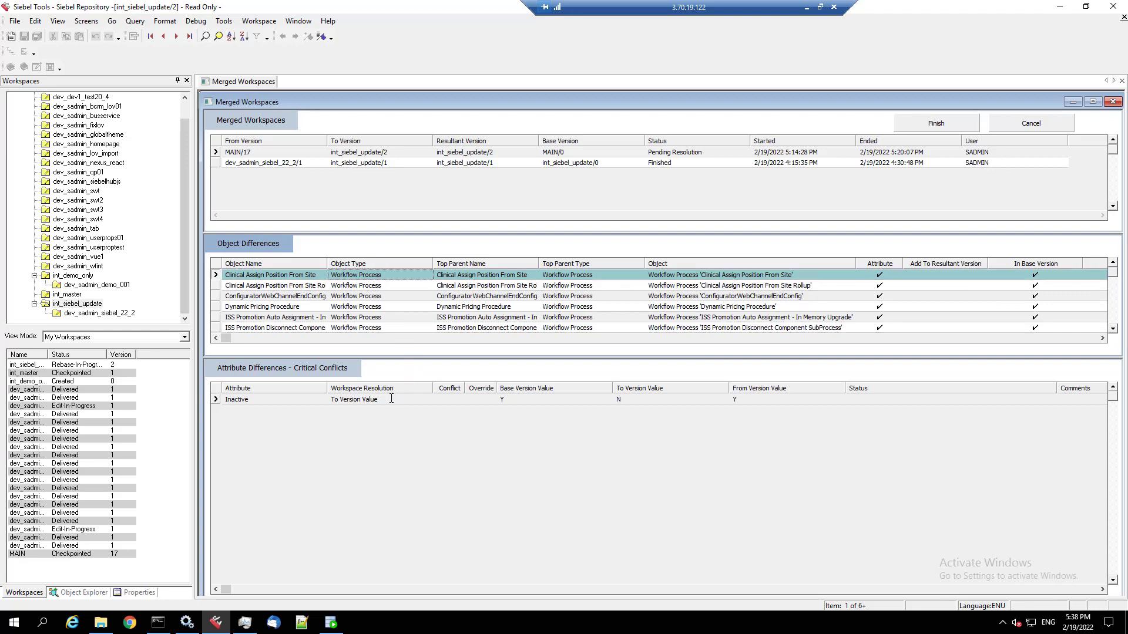
{"action": "left_click", "coordinate": [731, 402]}
{"action": "left_click", "coordinate": [687, 401]}
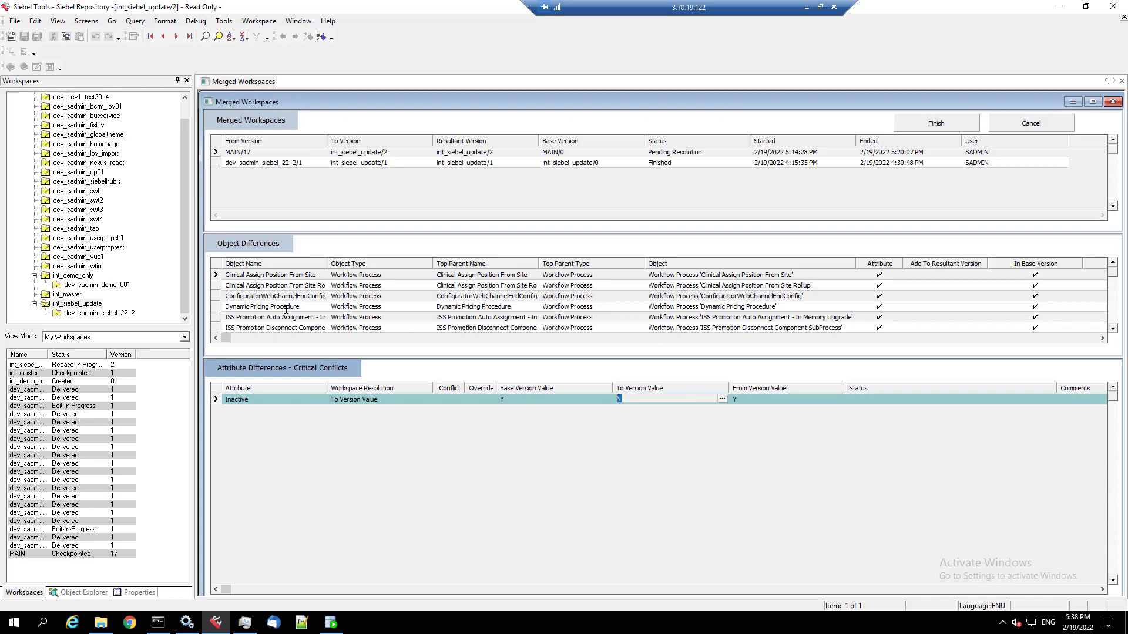
{"action": "left_click", "coordinate": [287, 307]}
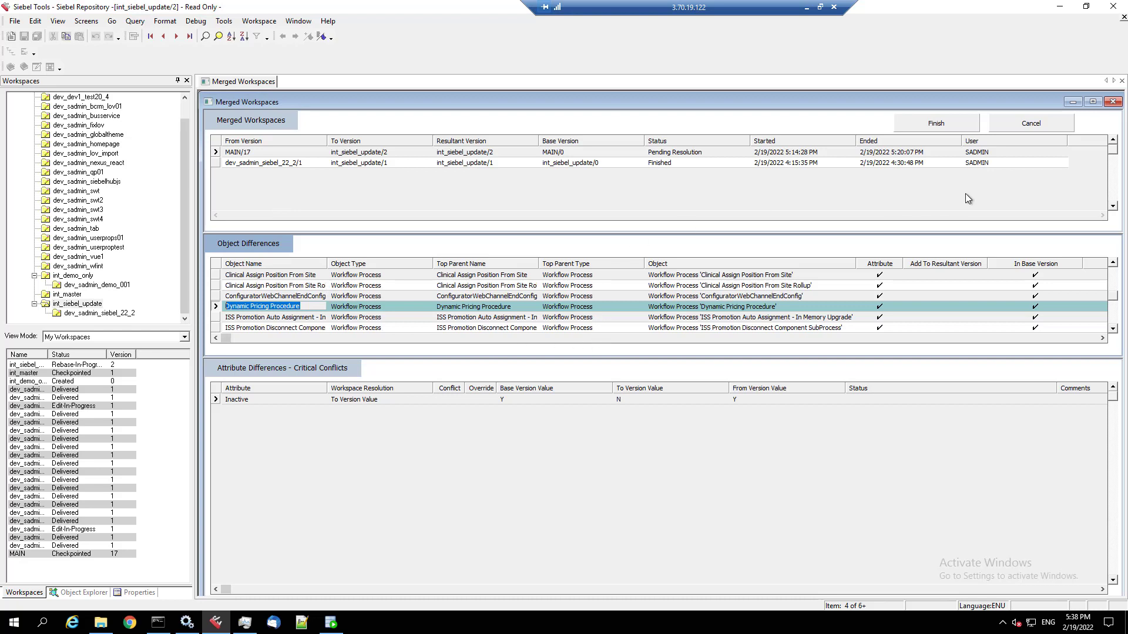
- Finish the merge with comment 'Rebase 22.2 RepoUpgrade complete' and bring up Task Manager
{"action": "left_click", "coordinate": [951, 126]}
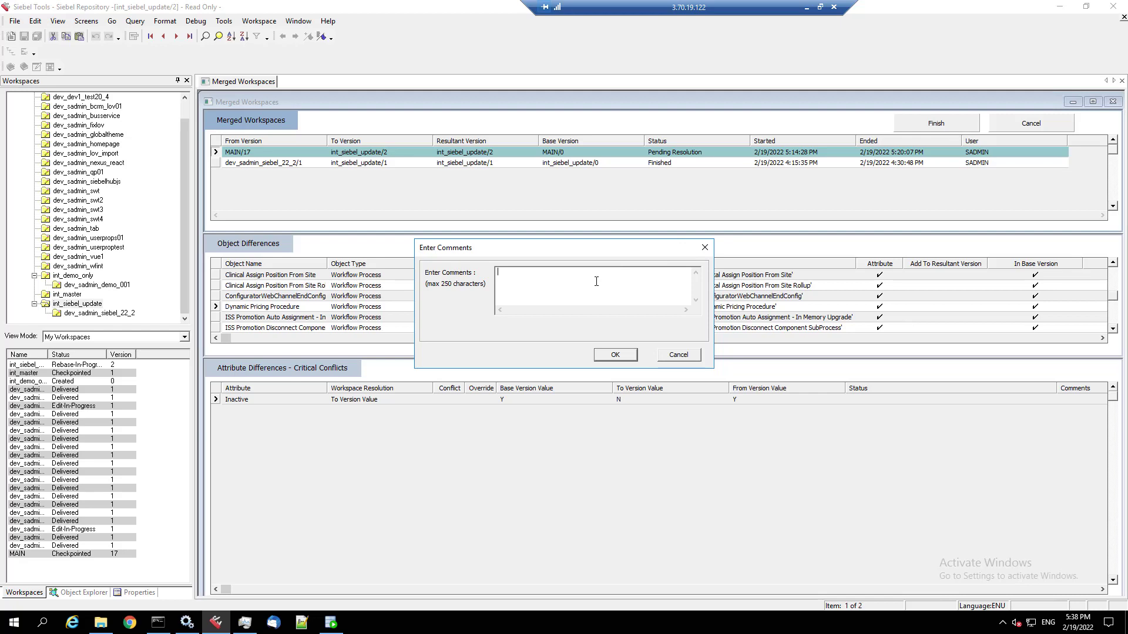
{"action": "type", "text": "Rebase 22.2 RepoUpgrade complete"}
{"action": "left_click", "coordinate": [607, 358]}
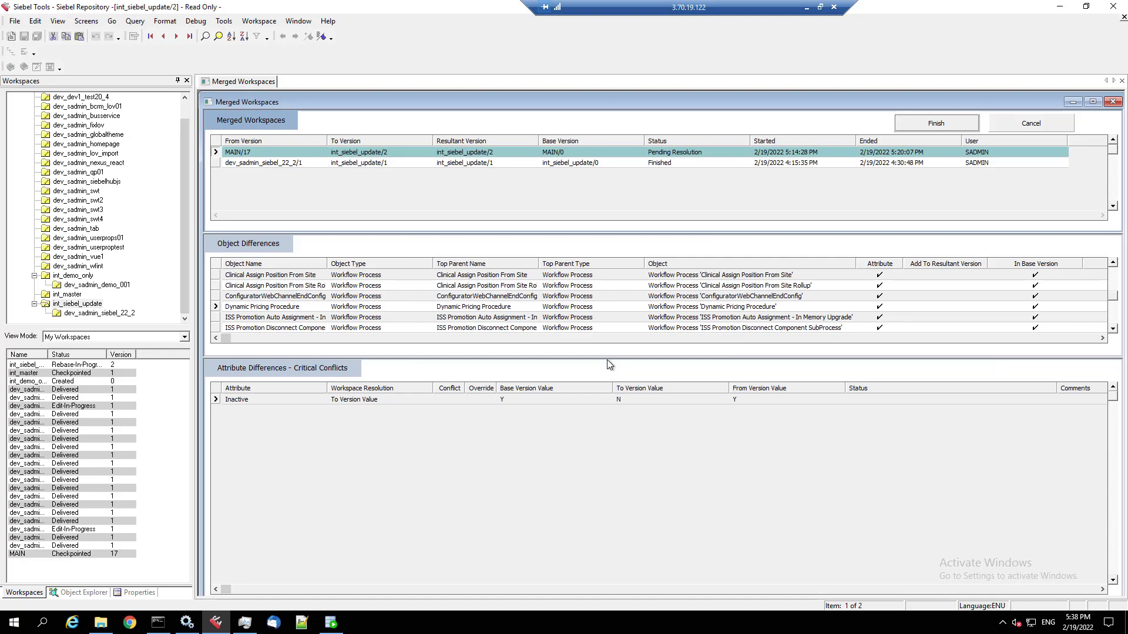
{"action": "left_click", "coordinate": [245, 622]}
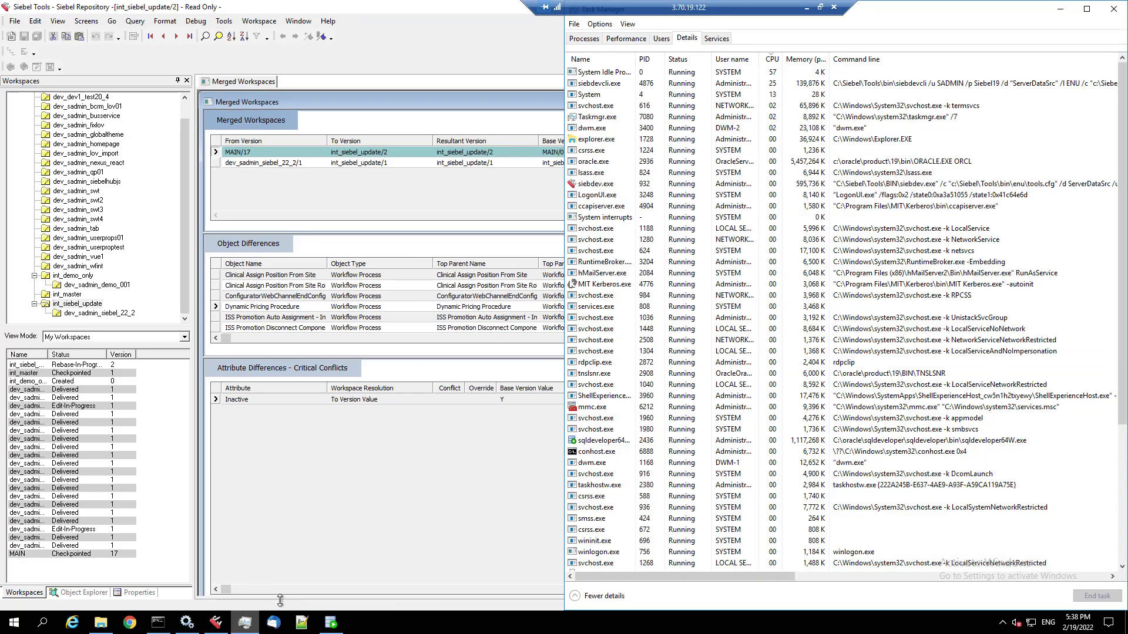
- Select siebdevcli.exe and maximize Task Manager to read its command line, then restore the window
{"action": "left_click", "coordinate": [731, 83]}
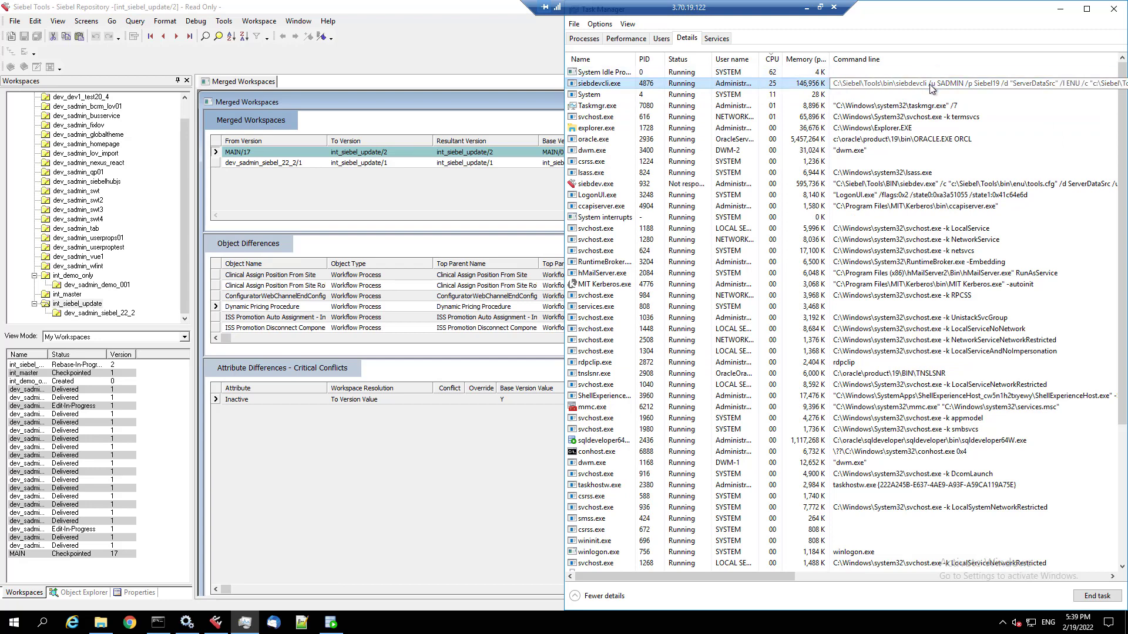
{"action": "left_click", "coordinate": [1089, 16]}
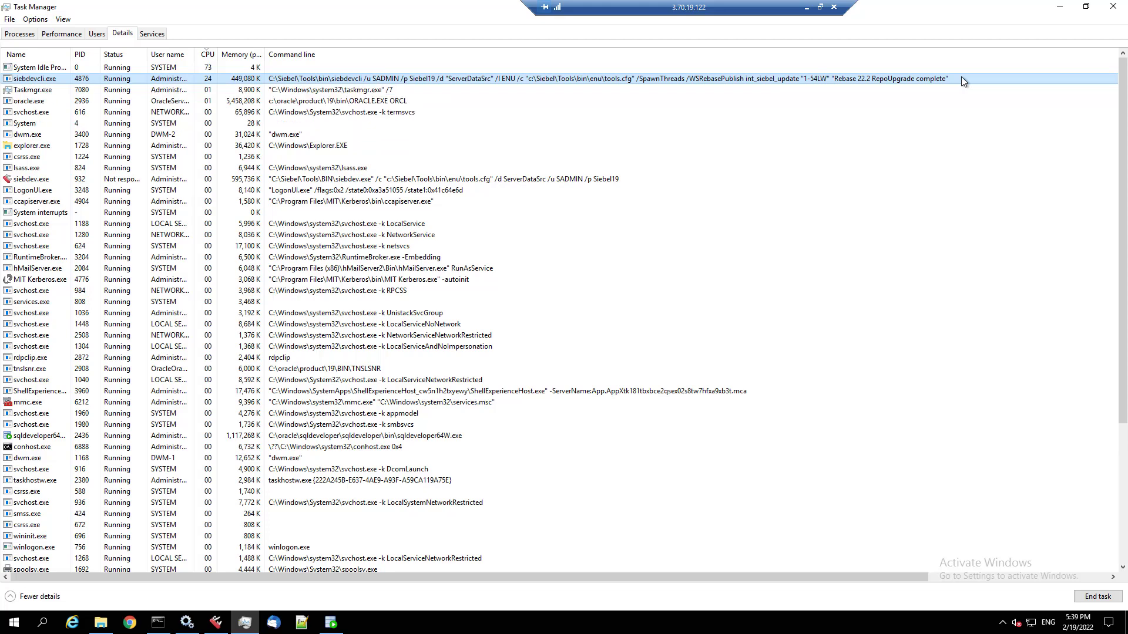
{"action": "left_click", "coordinate": [1087, 7]}
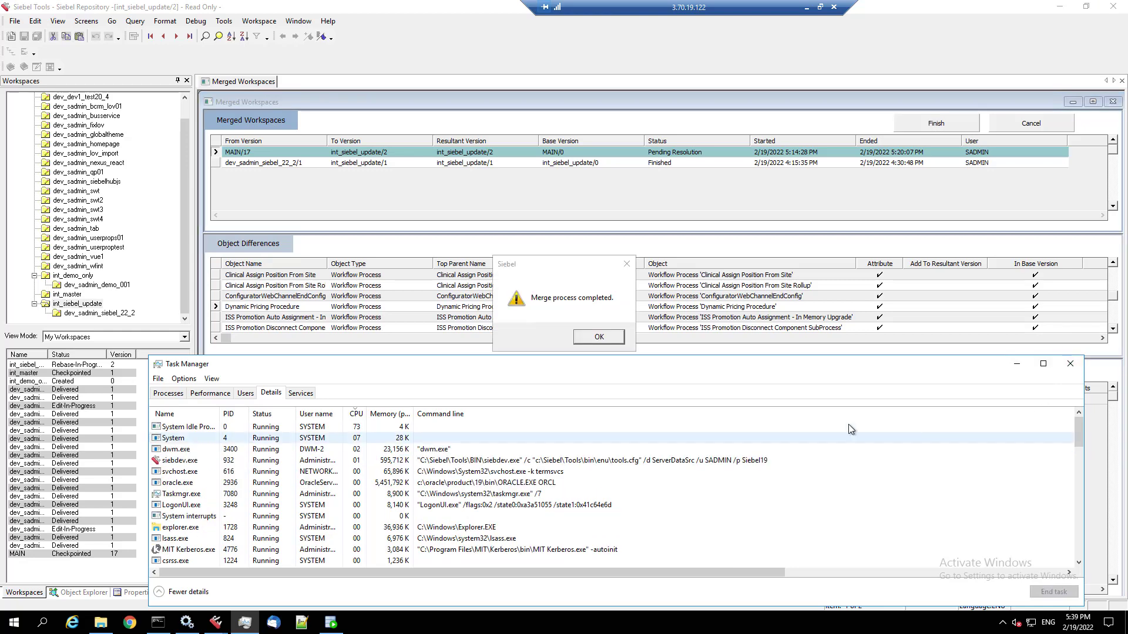
- Acknowledge the completed merge and view objects changed in version 1 and the MAIN/17 rebase version
{"action": "left_click", "coordinate": [600, 336]}
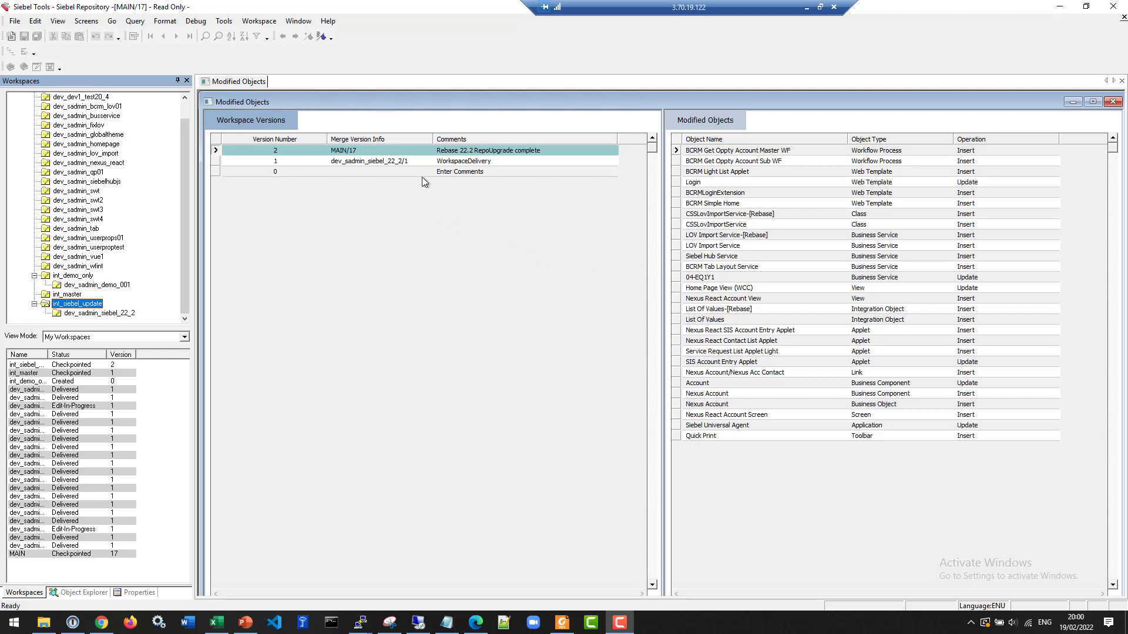
{"action": "left_click", "coordinate": [404, 161]}
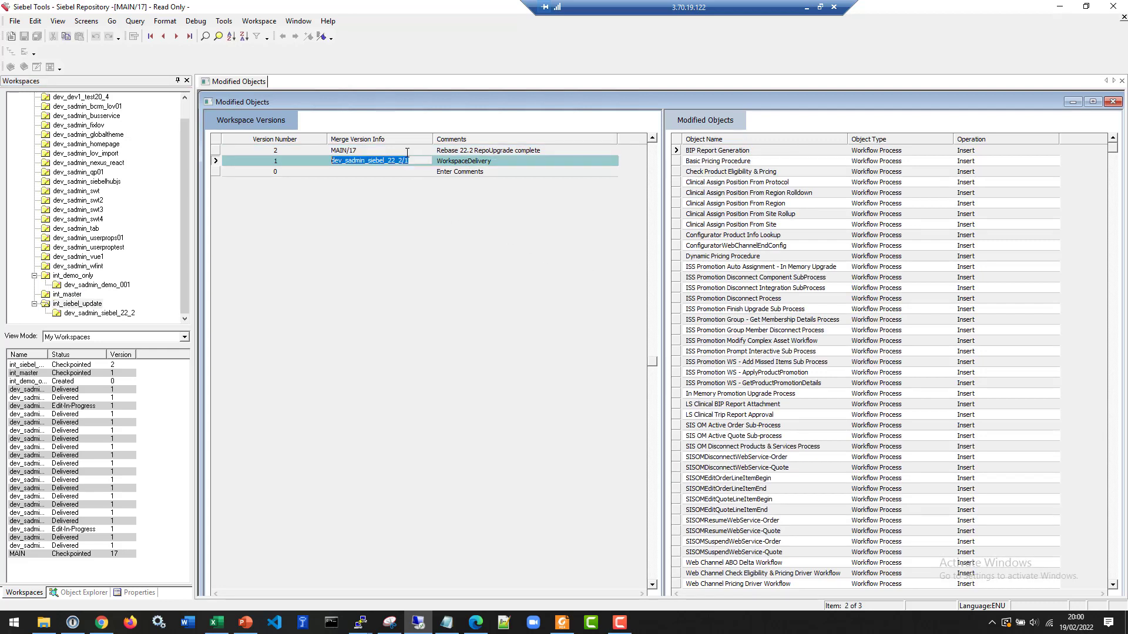
{"action": "left_click", "coordinate": [409, 150]}
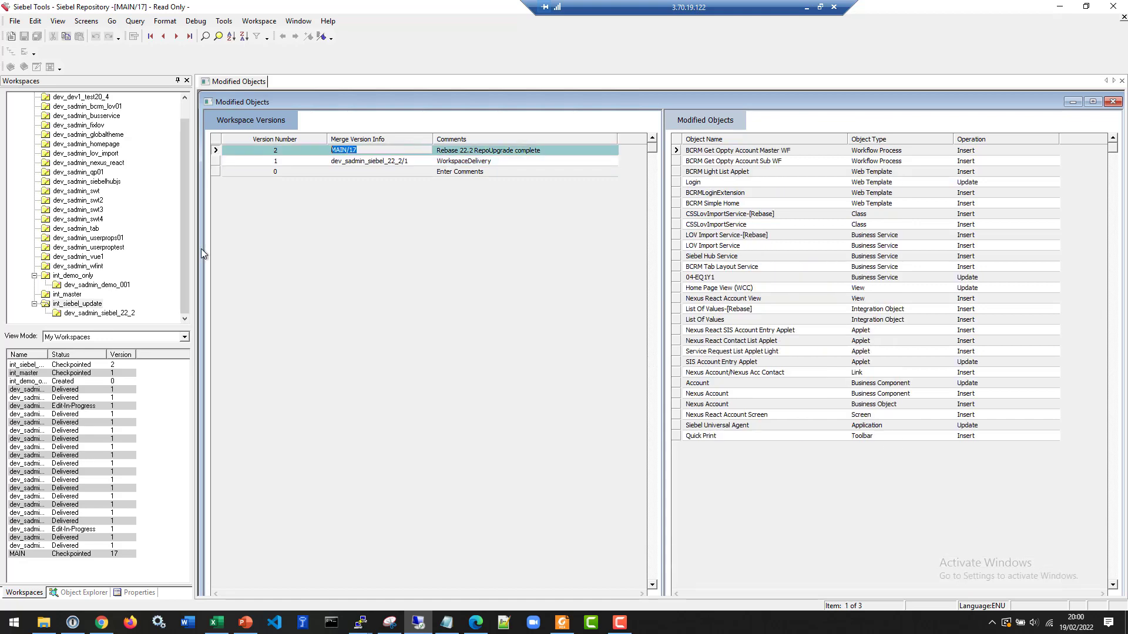
- Open int_siebel_update and submit it for delivery
{"action": "right_click", "coordinate": [87, 305]}
{"action": "left_click", "coordinate": [99, 313]}
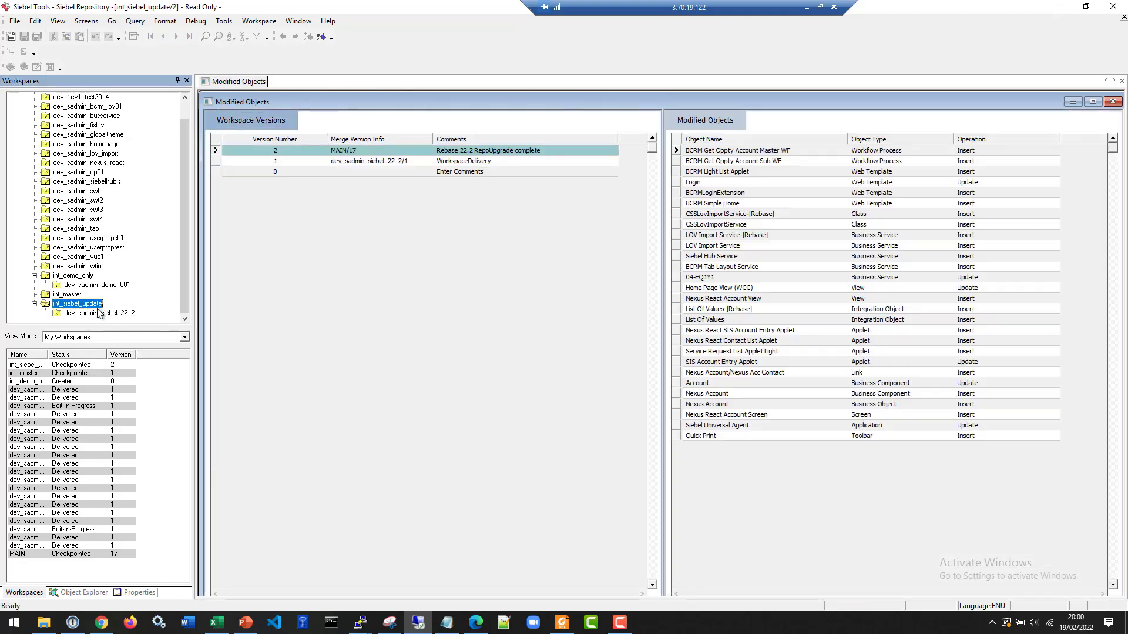
{"action": "left_click", "coordinate": [262, 24]}
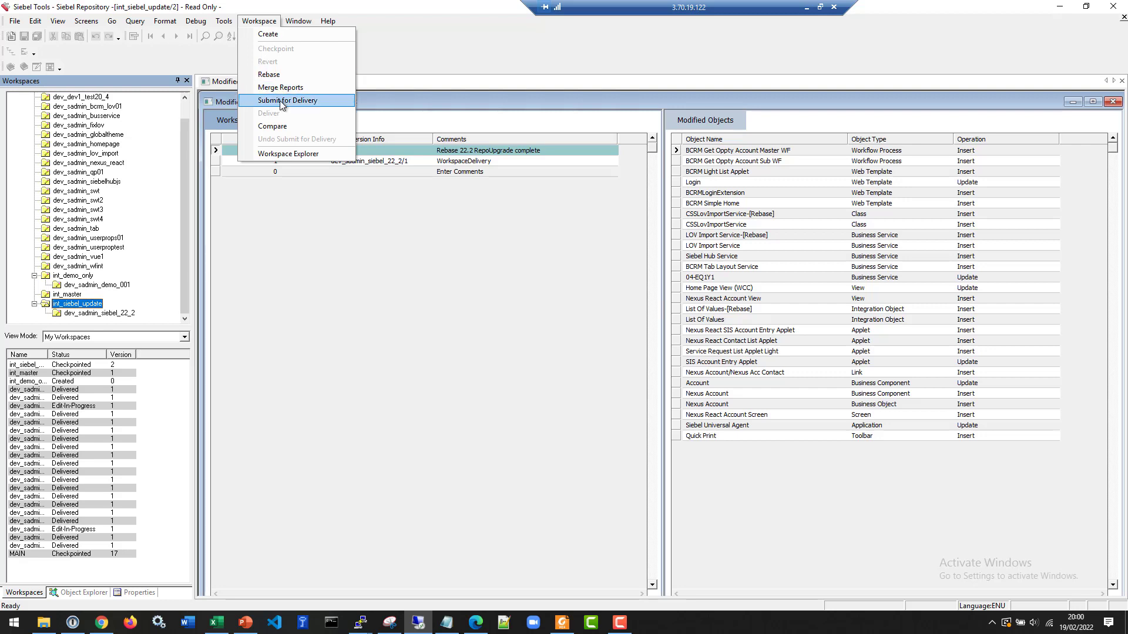
{"action": "left_click", "coordinate": [279, 100]}
{"action": "left_click", "coordinate": [603, 339]}
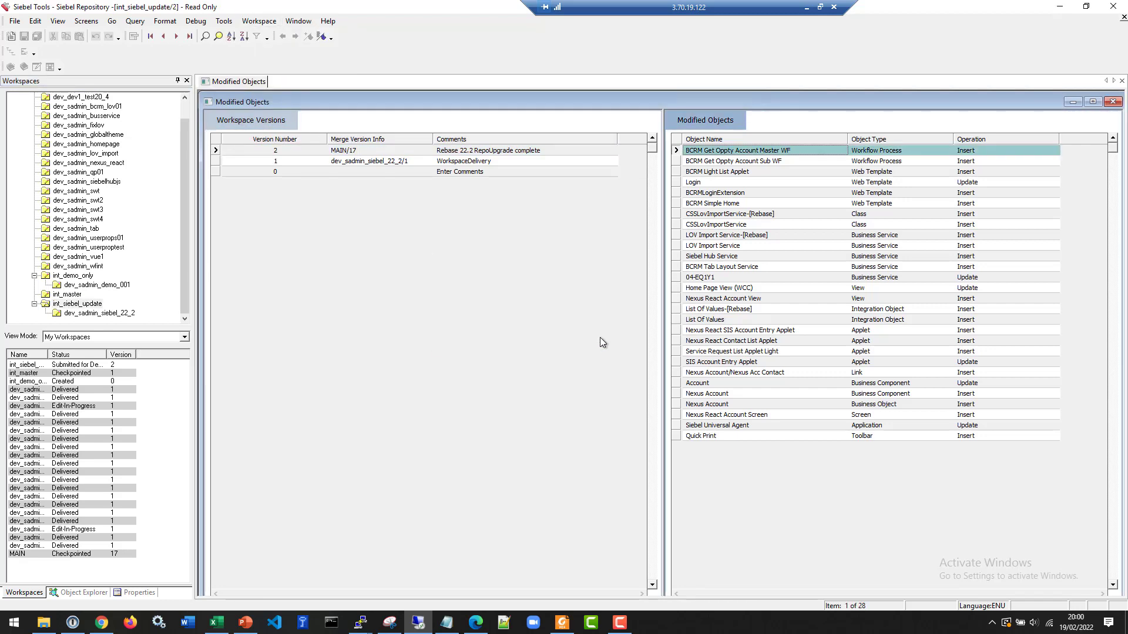
- Deliver the workspace with the comment 'Repository Upgrade 22.2'
{"action": "left_click", "coordinate": [264, 22]}
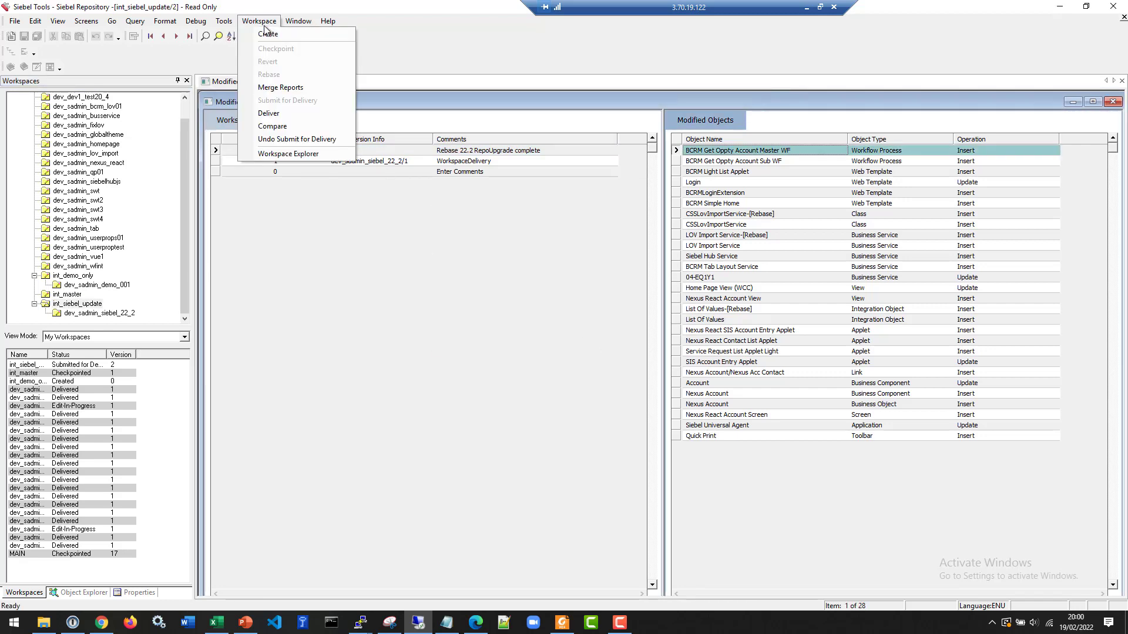
{"action": "left_click", "coordinate": [277, 111]}
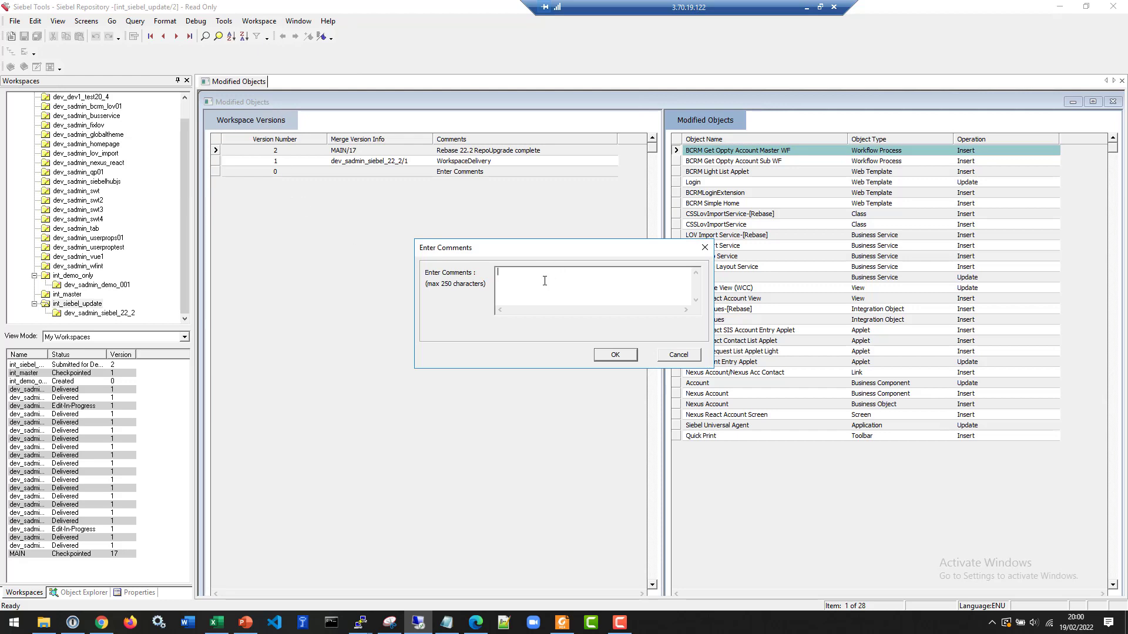
{"action": "type", "text": "Repository Upgrade 22.2"}
{"action": "left_click", "coordinate": [606, 357]}
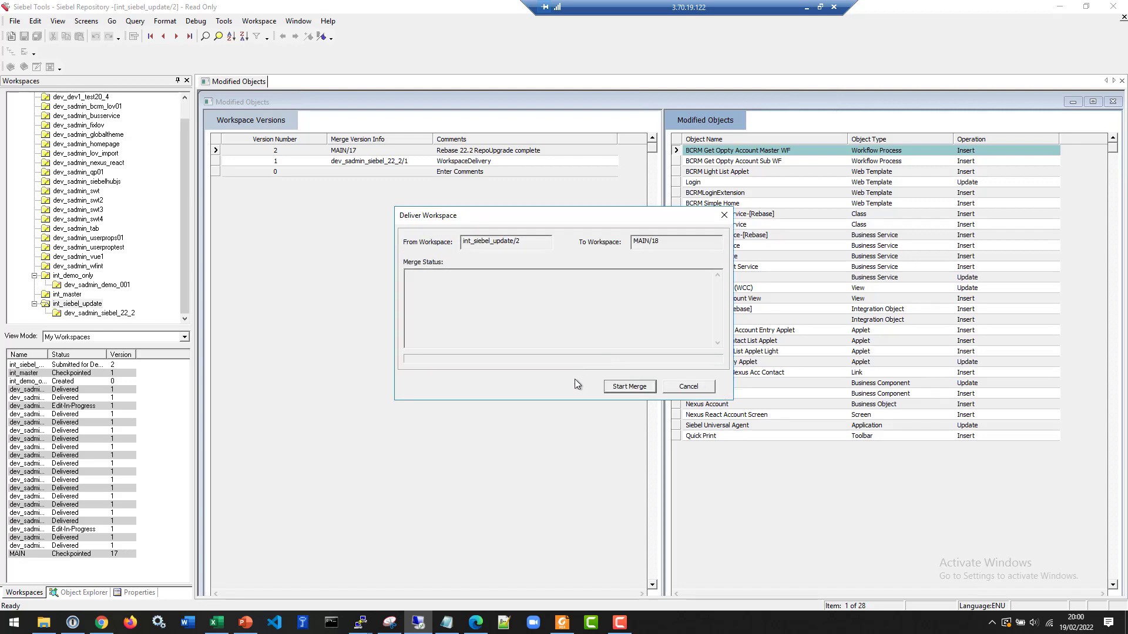
- Start merging int_siebel_update into MAIN and close the dialog once Deliver Completed appears
{"action": "left_click", "coordinate": [627, 387]}
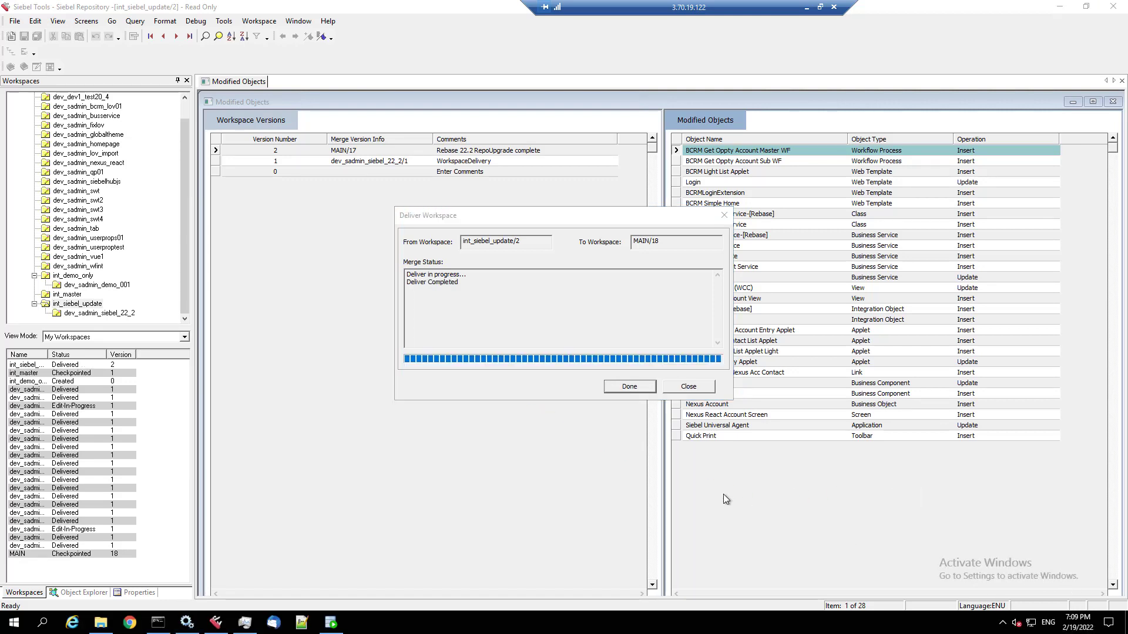
{"action": "left_click", "coordinate": [630, 387]}
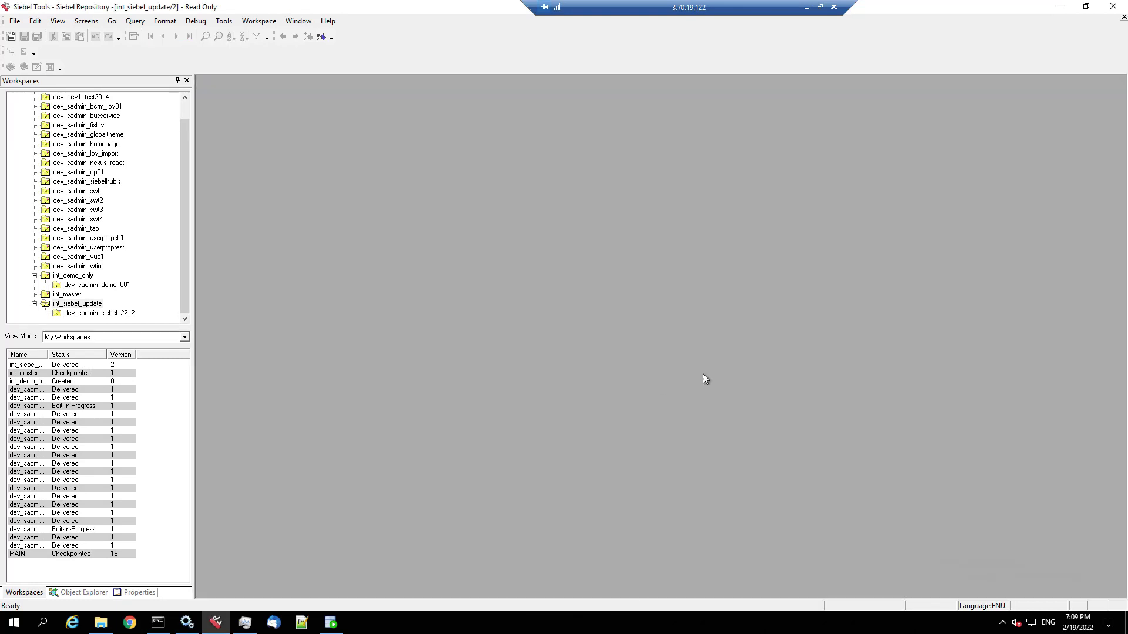
- Close Siebel Tools and run setup.bat as administrator
{"action": "left_click", "coordinate": [1113, 7]}
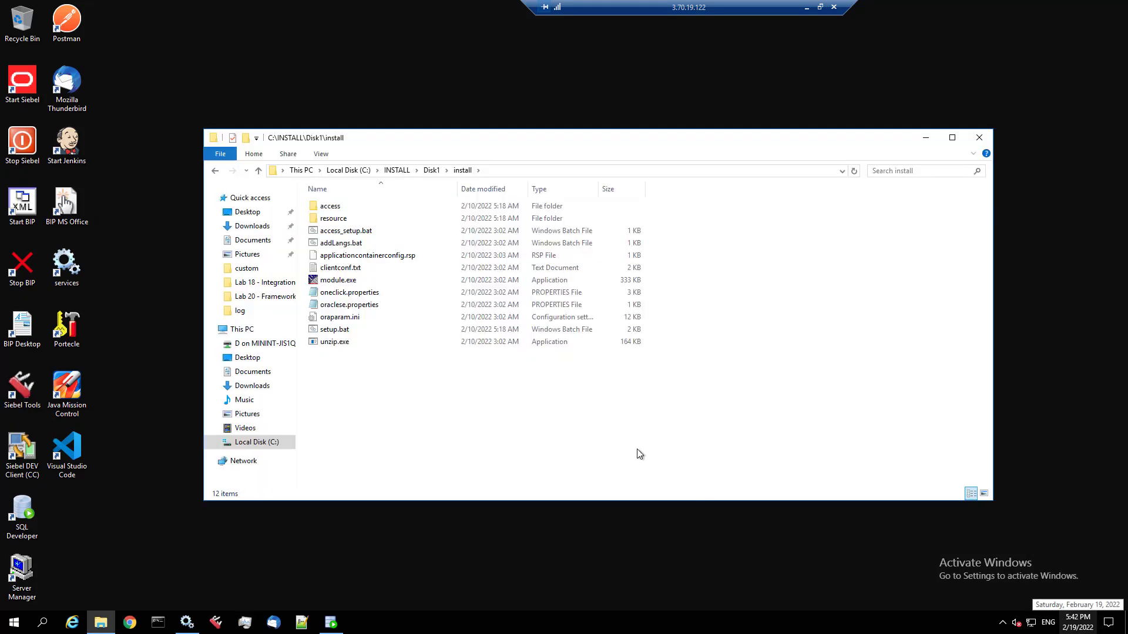
{"action": "right_click", "coordinate": [331, 331]}
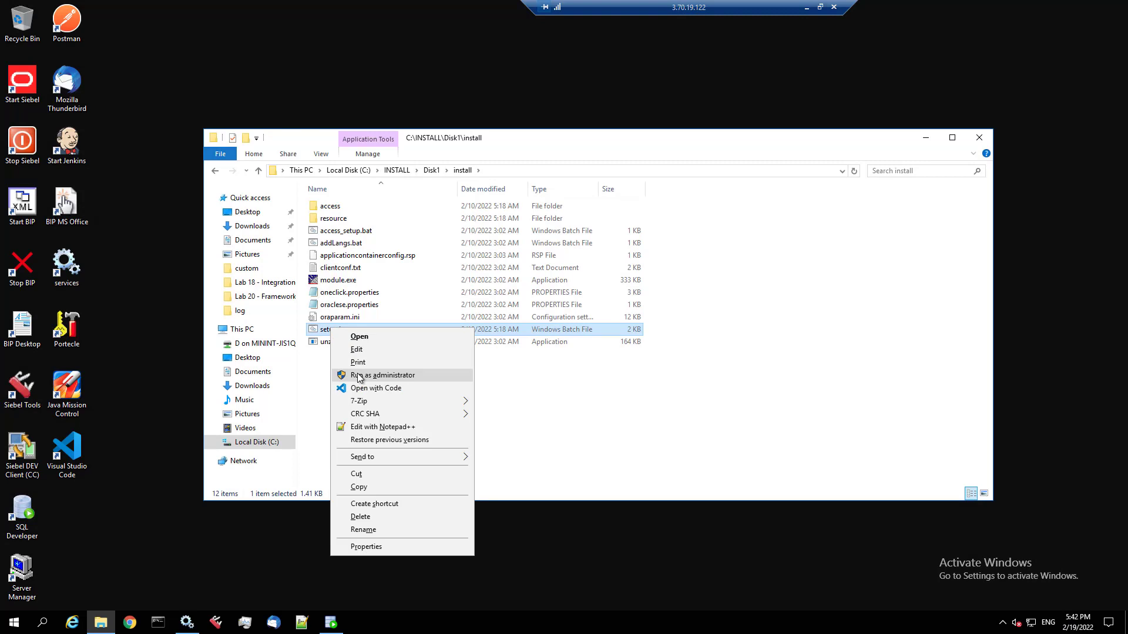
{"action": "left_click", "coordinate": [383, 375]}
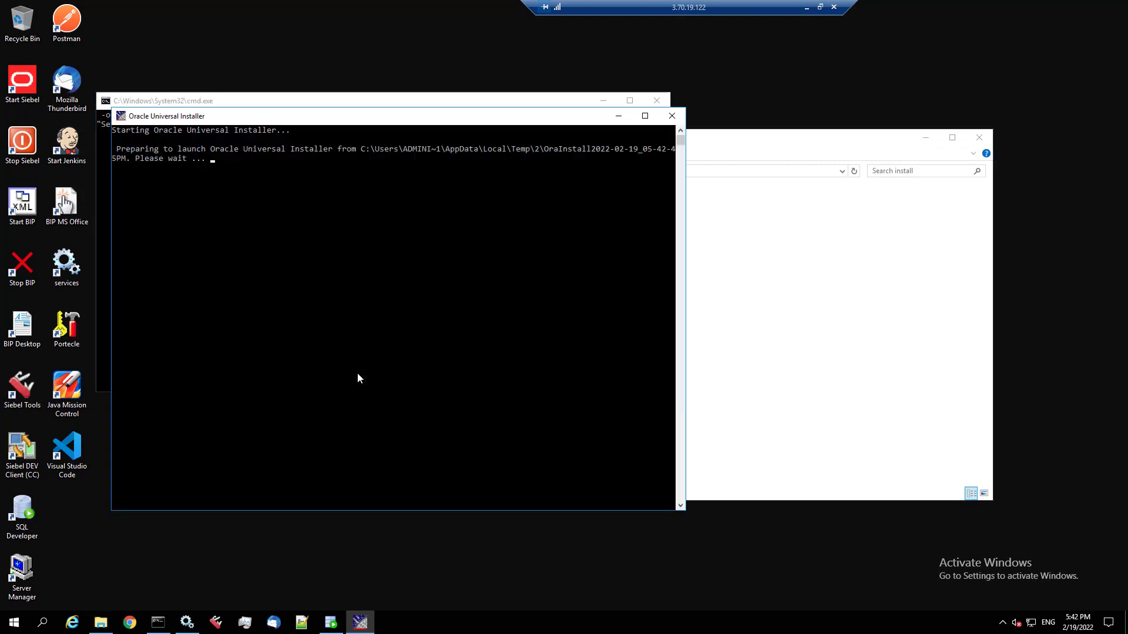
{"action": "left_click", "coordinate": [925, 138]}
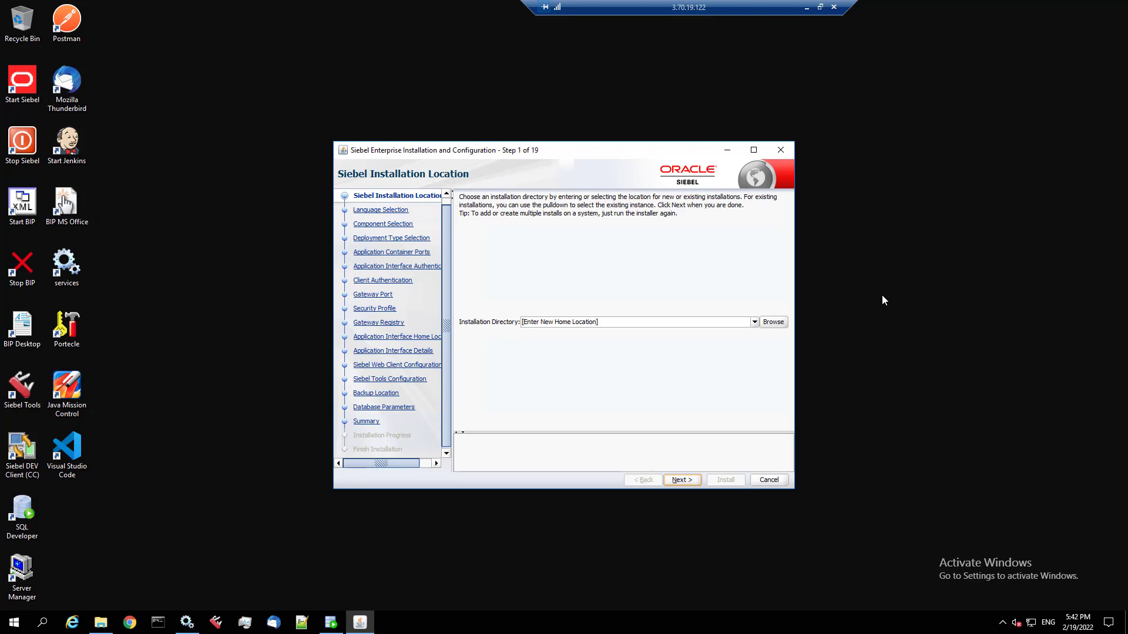
- Upgrade the existing c:\Siebel\Client installation through the wizard, then exit the installer
{"action": "left_click", "coordinate": [754, 322]}
{"action": "left_click", "coordinate": [565, 345]}
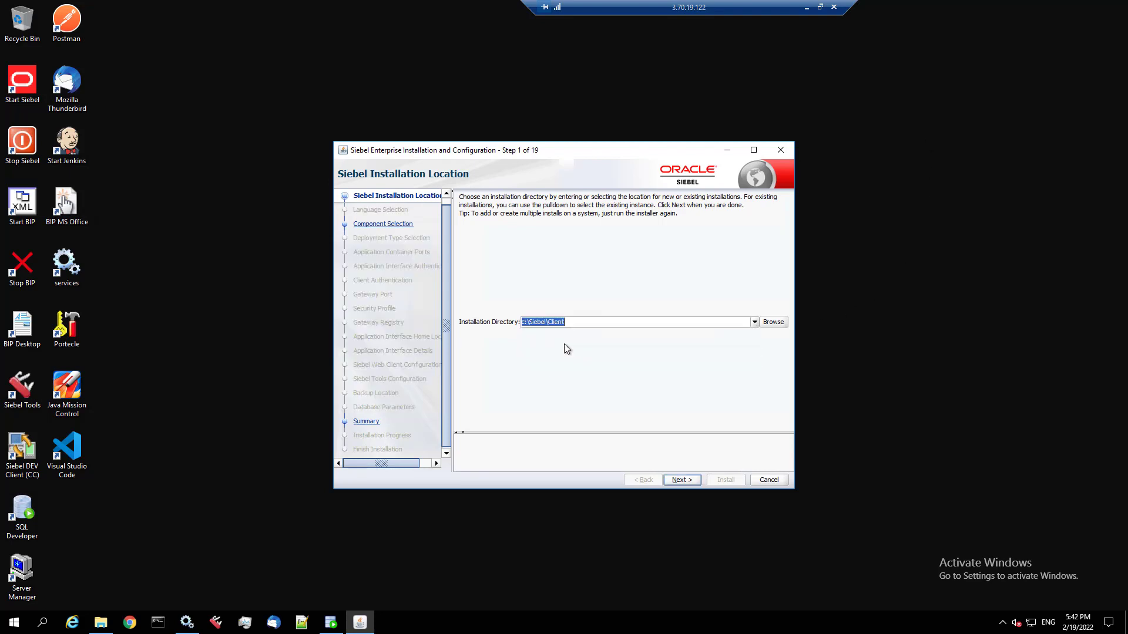
{"action": "left_click", "coordinate": [679, 480]}
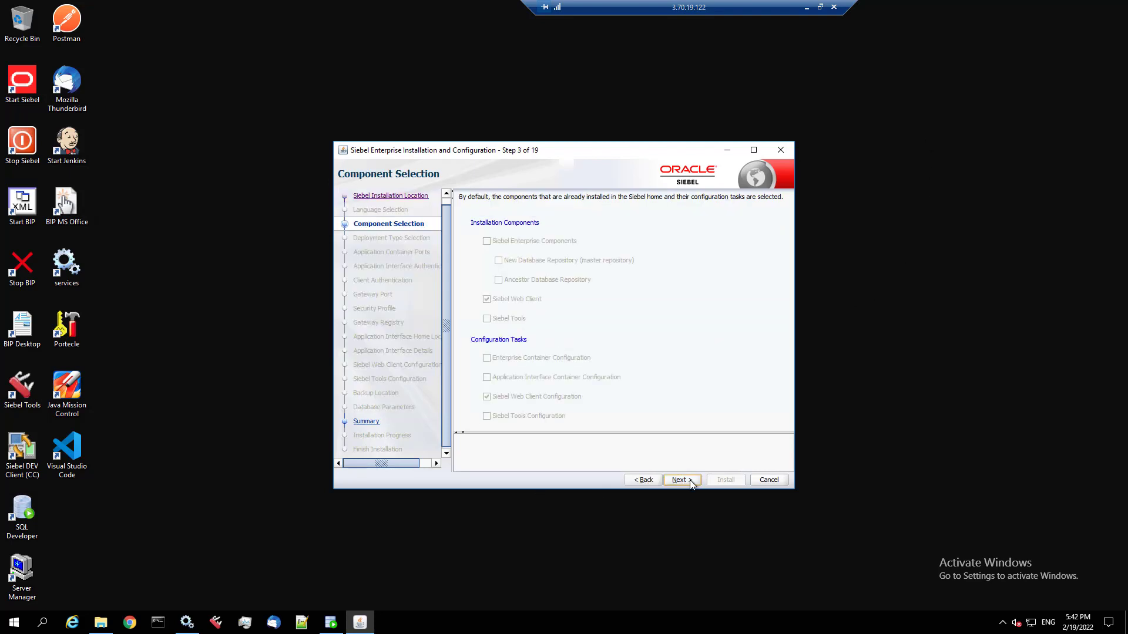
{"action": "left_click", "coordinate": [691, 482]}
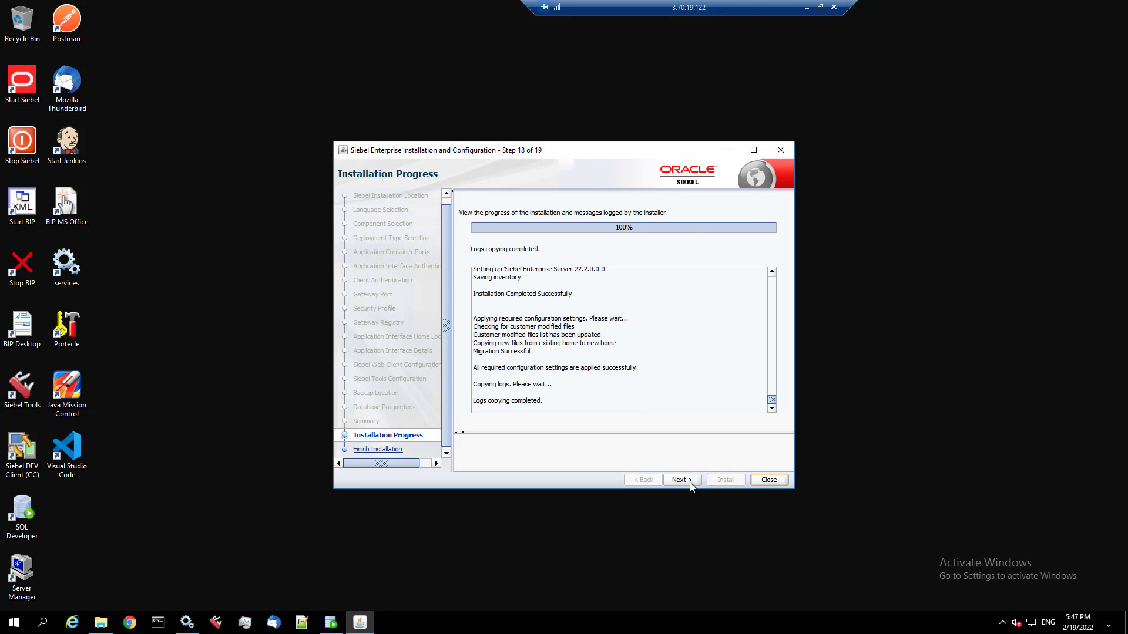
{"action": "left_click", "coordinate": [691, 483]}
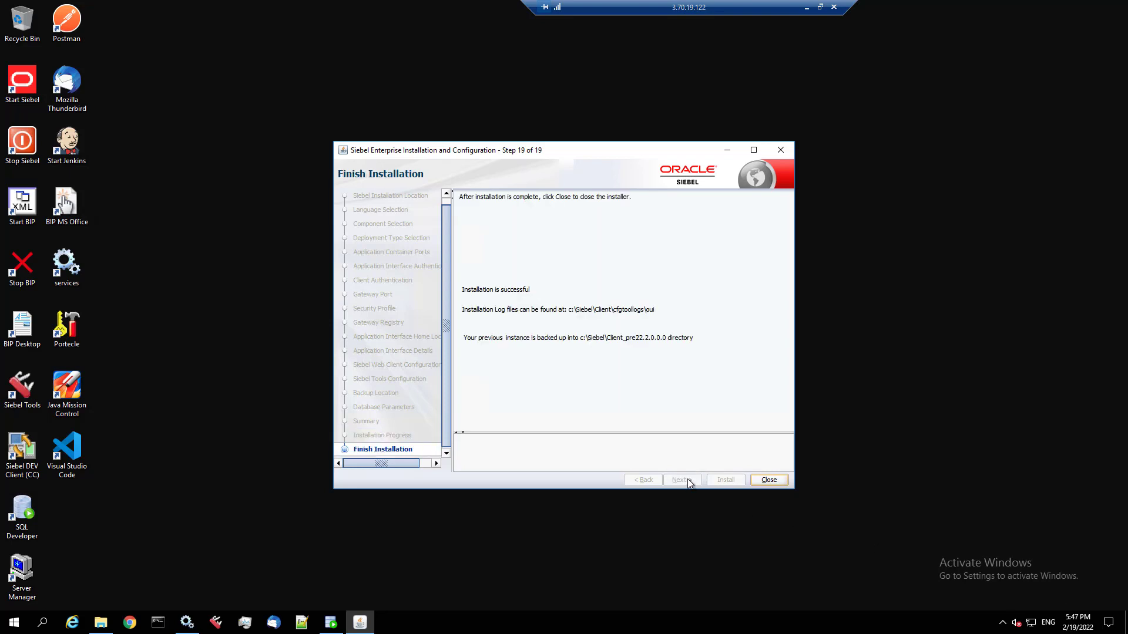
{"action": "left_click", "coordinate": [766, 480]}
{"action": "left_click", "coordinate": [597, 348]}
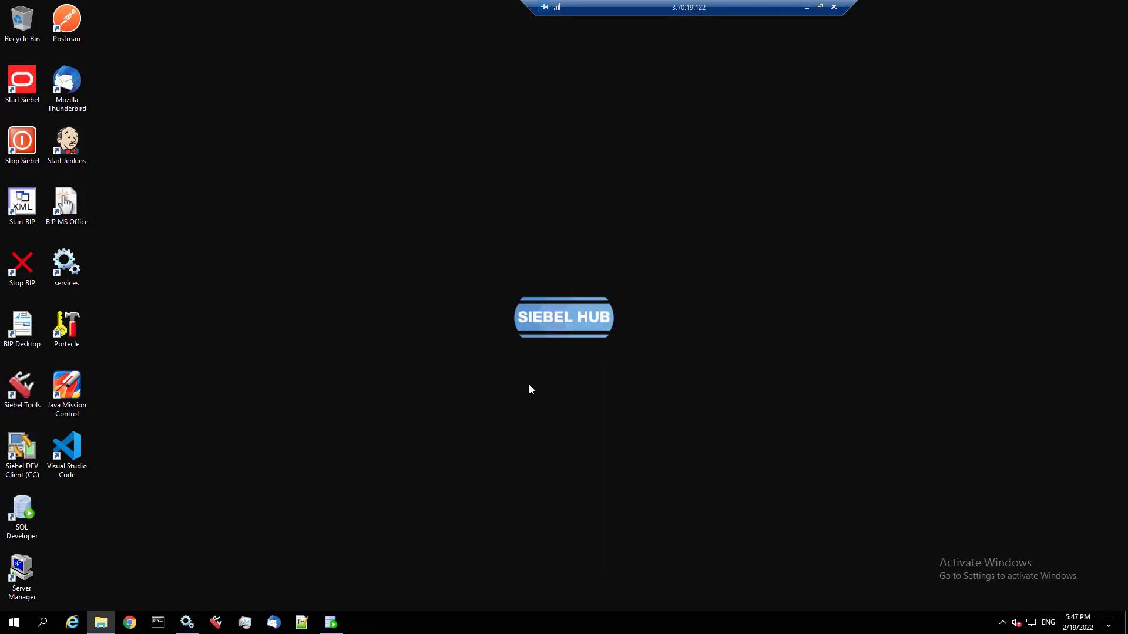
- Open C:\Siebel in File Explorer and check the ses_pre22.2.0.0.0 and Tools_pre22.2.0.0.0 backup folders
{"action": "left_click", "coordinate": [100, 622]}
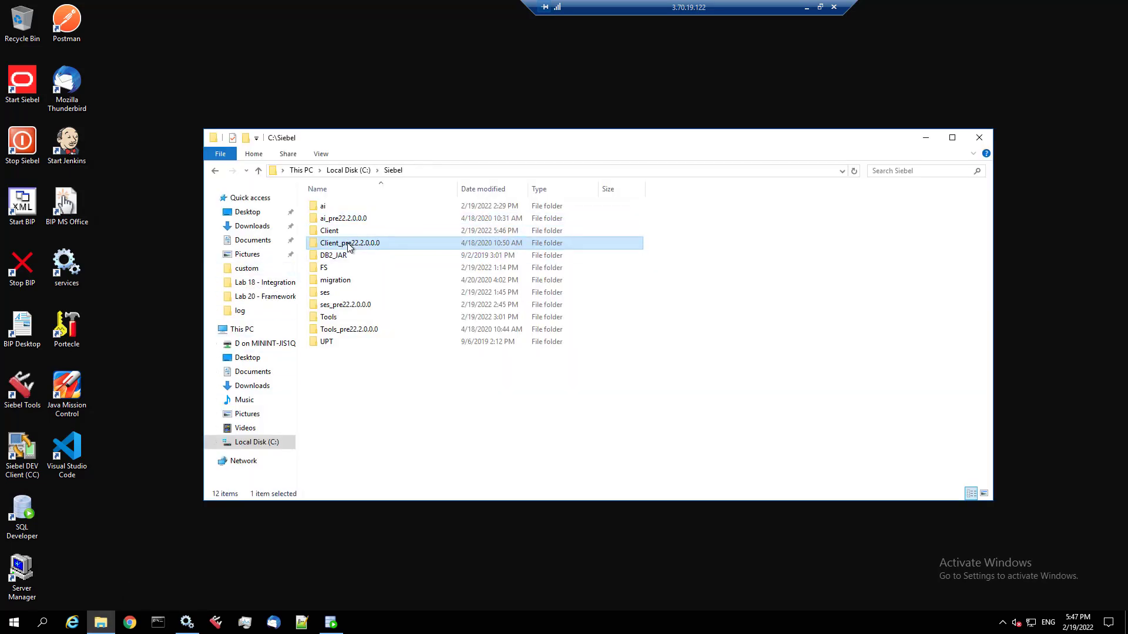
{"action": "left_click", "coordinate": [353, 304]}
{"action": "left_click", "coordinate": [353, 330]}
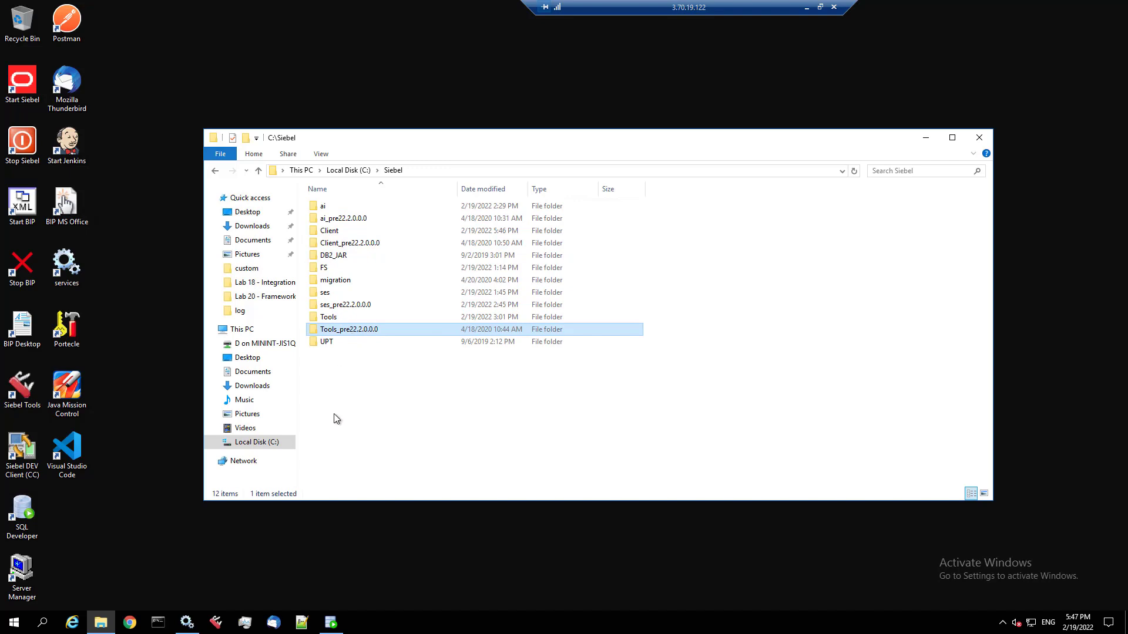
- Extract DISA_22_2.zip in Downloads with 7-Zip and open the resulting DISA_22_2 folder
{"action": "left_click", "coordinate": [258, 229]}
{"action": "left_click", "coordinate": [327, 246]}
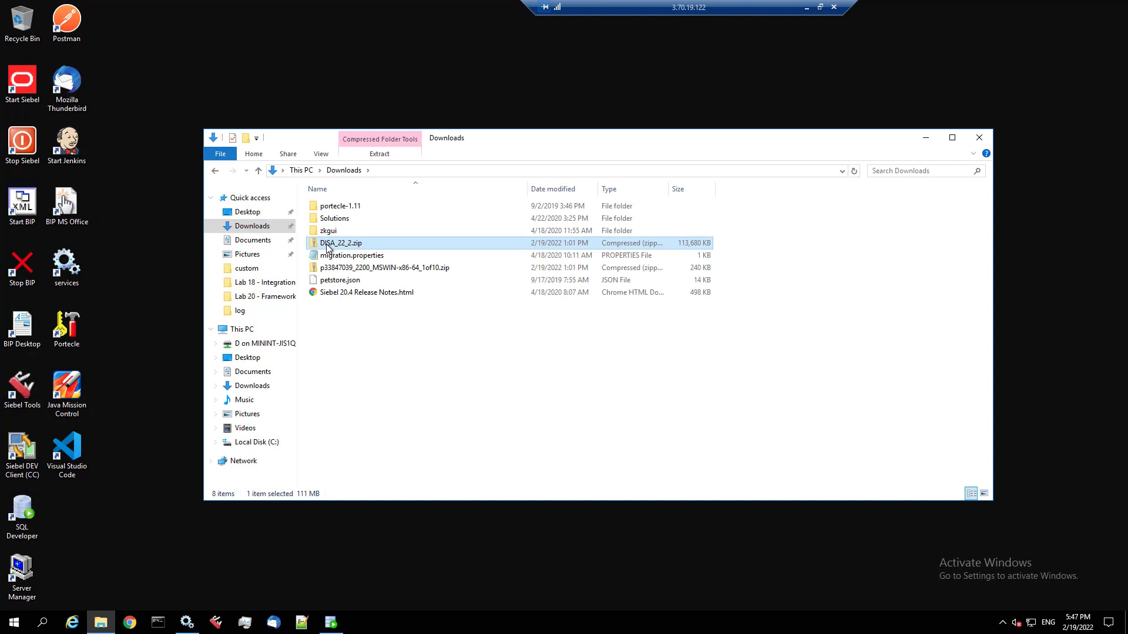
{"action": "right_click", "coordinate": [327, 246]}
{"action": "mouse_move", "coordinate": [388, 310]}
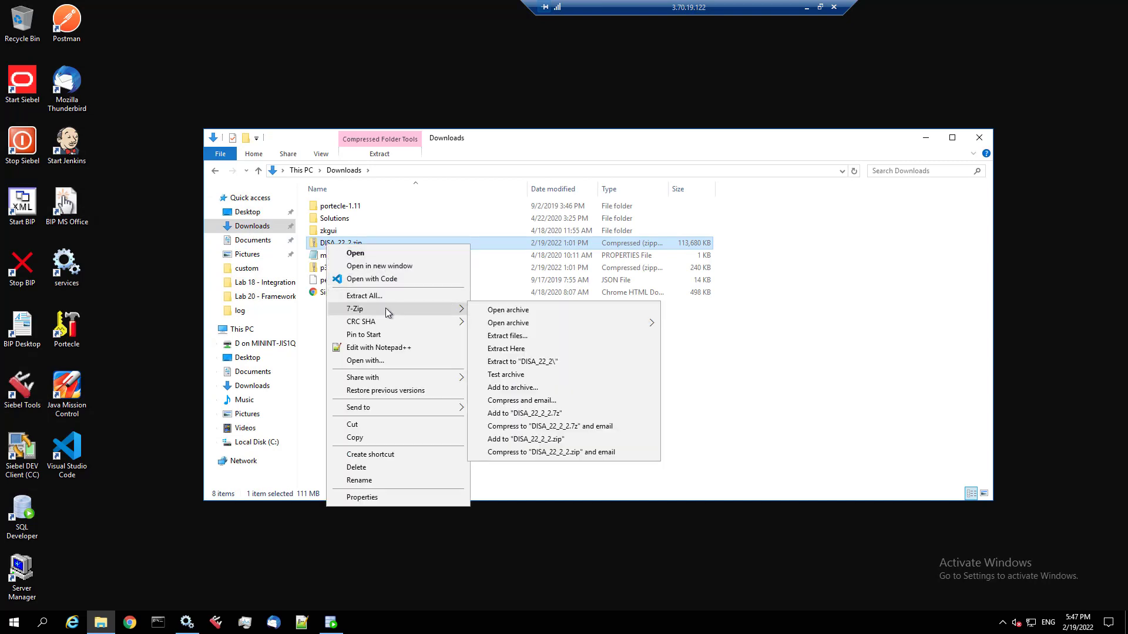
{"action": "left_click", "coordinate": [515, 361]}
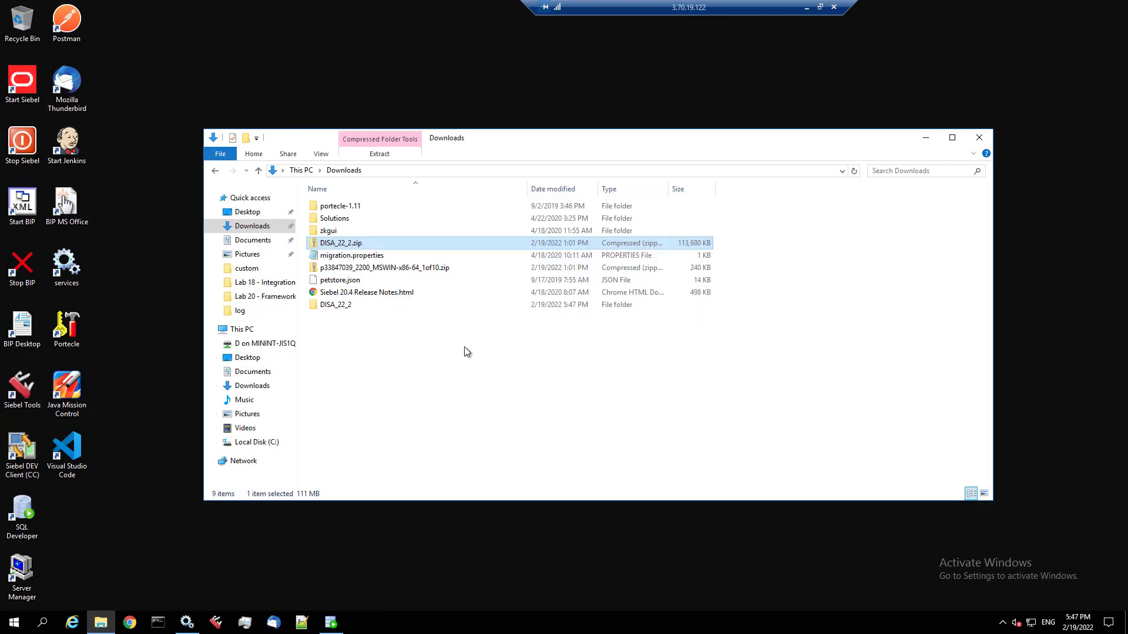
{"action": "double_click", "coordinate": [329, 305]}
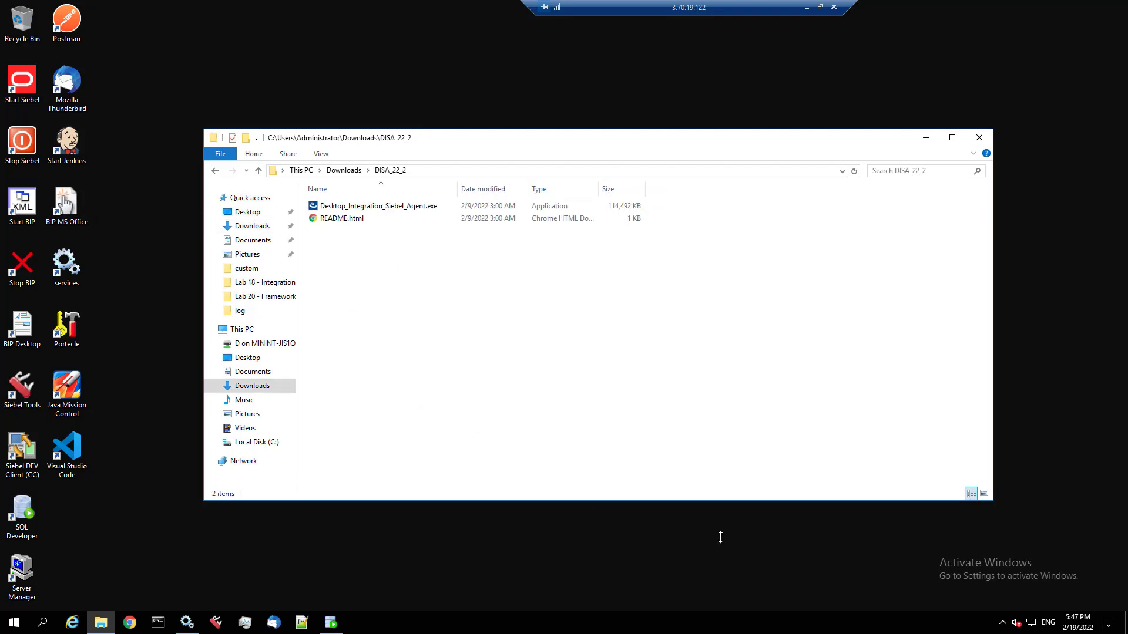
{"action": "left_click", "coordinate": [1003, 623]}
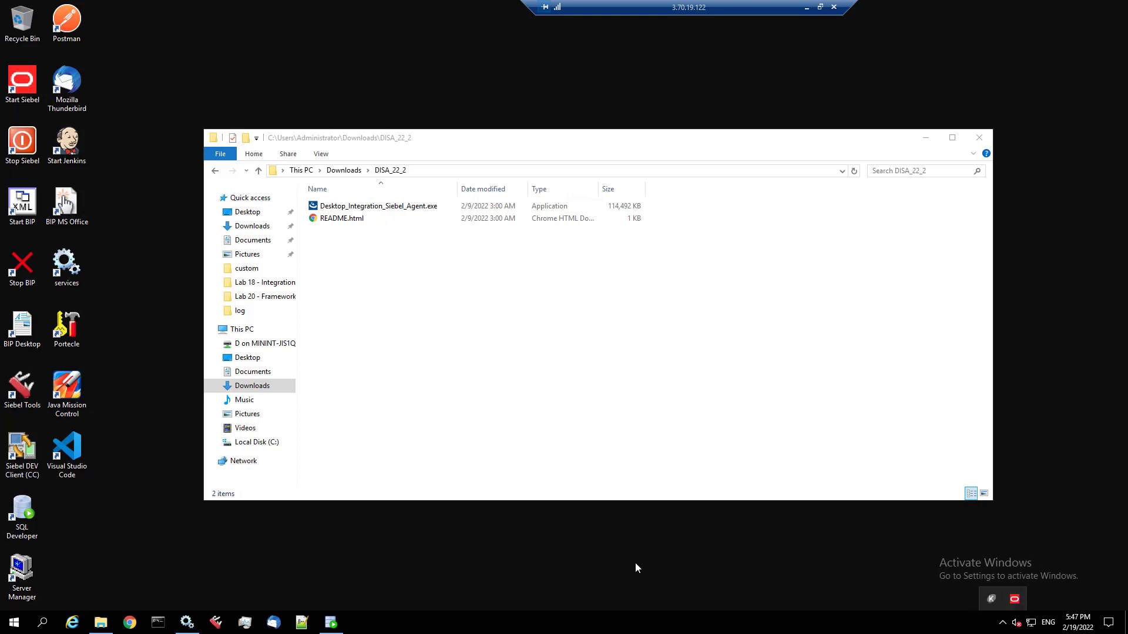
- End the javaw.exe (Desktop Integration Siebel Agent) process from Task Manager's Details list
{"action": "left_click", "coordinate": [247, 624]}
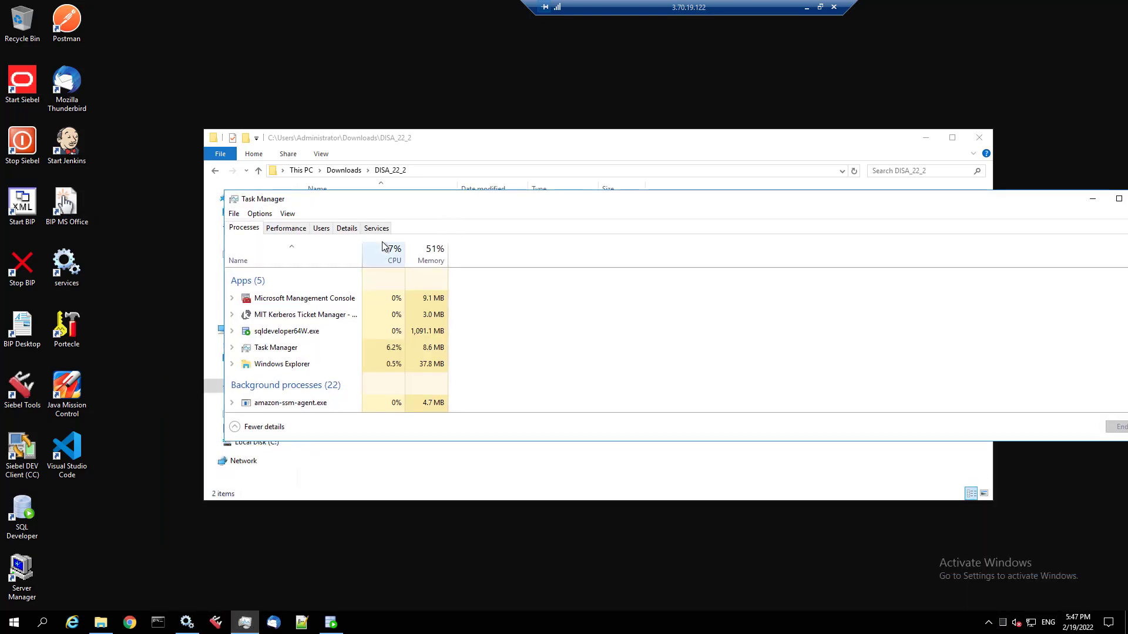
{"action": "left_click", "coordinate": [348, 228]}
{"action": "left_click", "coordinate": [269, 253]}
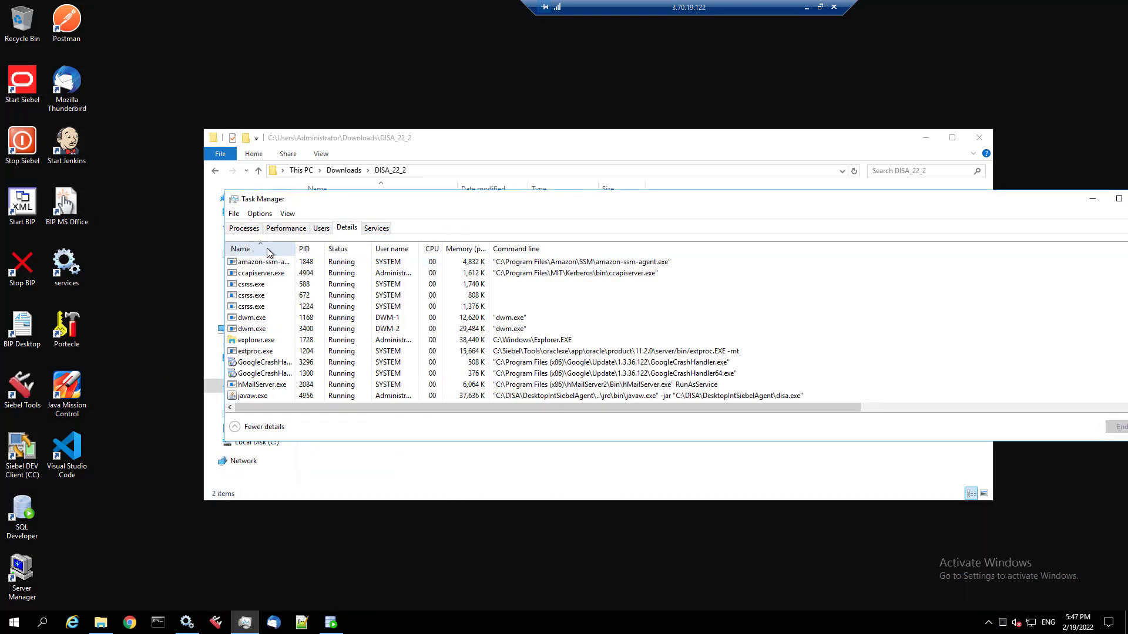
{"action": "scroll", "coordinate": [264, 329], "scroll_direction": "down", "scroll_amount": 1}
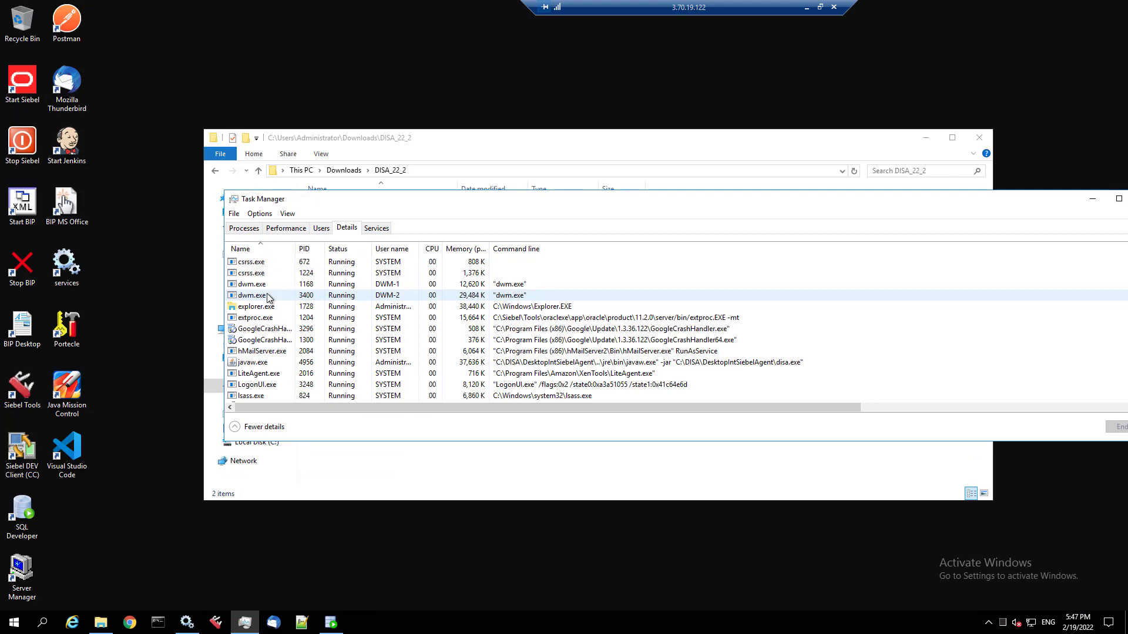
{"action": "left_click", "coordinate": [266, 365]}
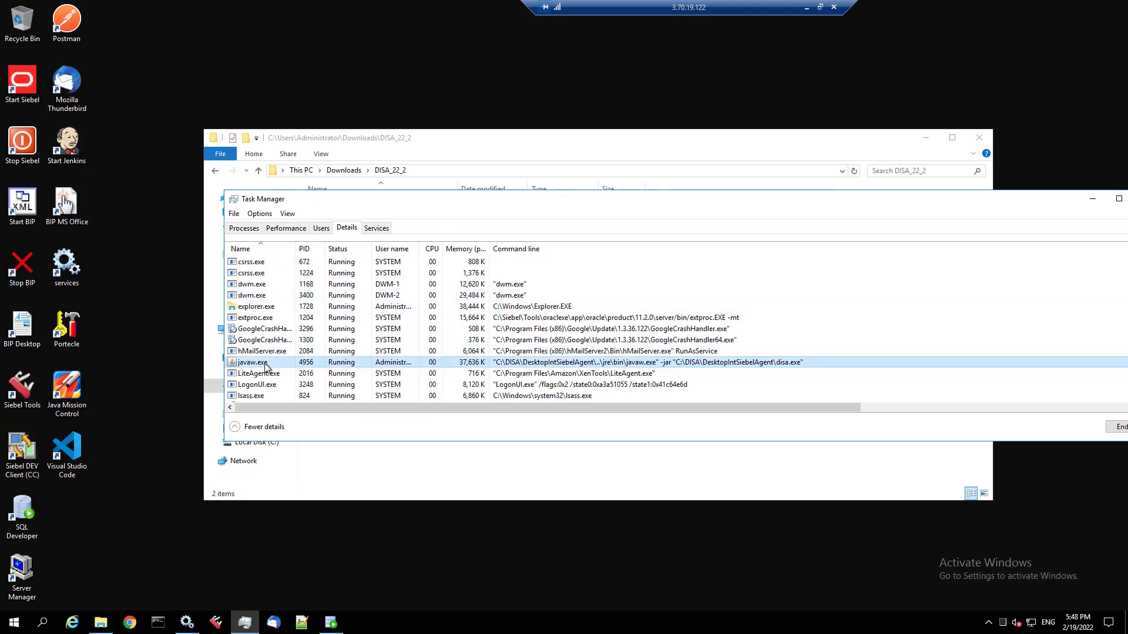
{"action": "right_click", "coordinate": [266, 368]}
{"action": "left_click", "coordinate": [281, 373]}
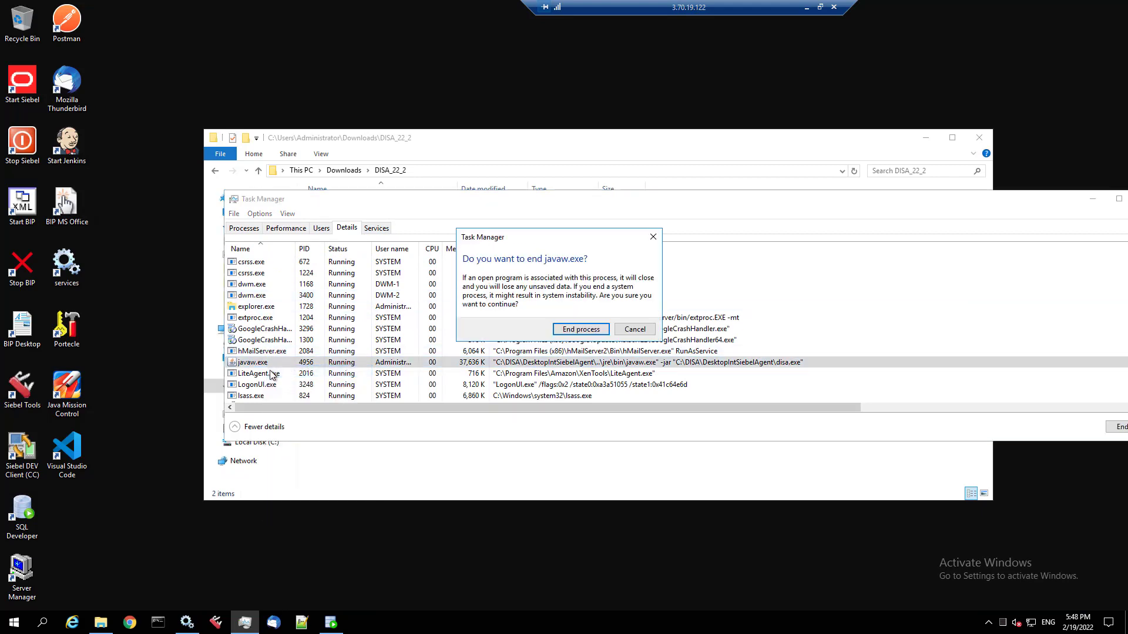
{"action": "left_click", "coordinate": [582, 330]}
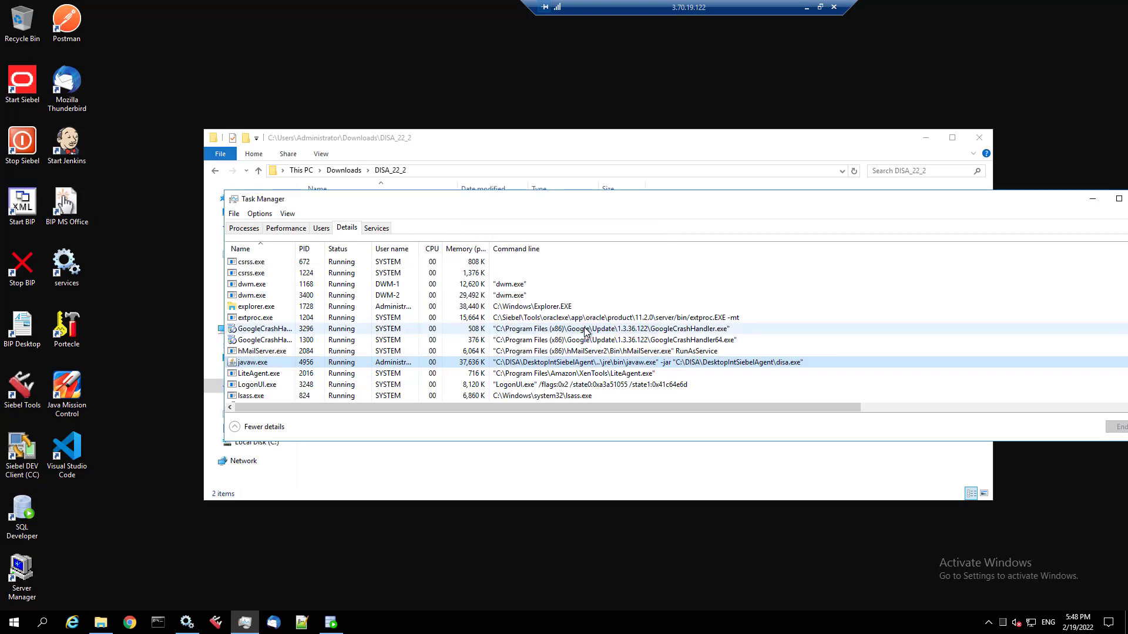
- Check the hidden tray icons, then minimize Task Manager to reveal the DISA_22_2 folder
{"action": "left_click", "coordinate": [991, 625]}
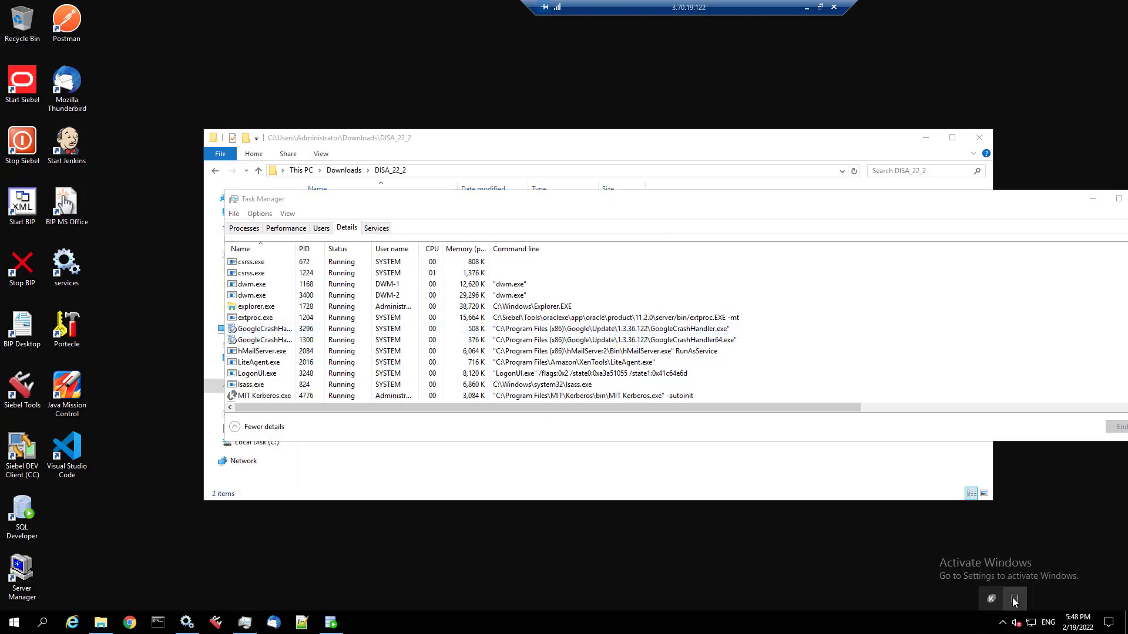
{"action": "left_click", "coordinate": [21, 510]}
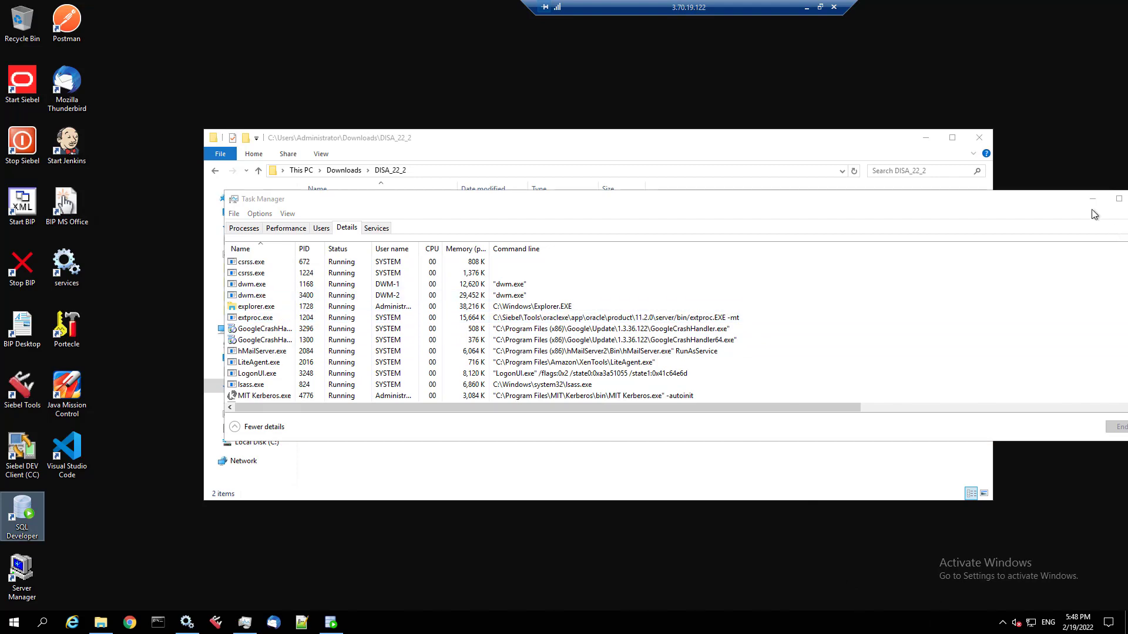
{"action": "left_click", "coordinate": [1091, 199]}
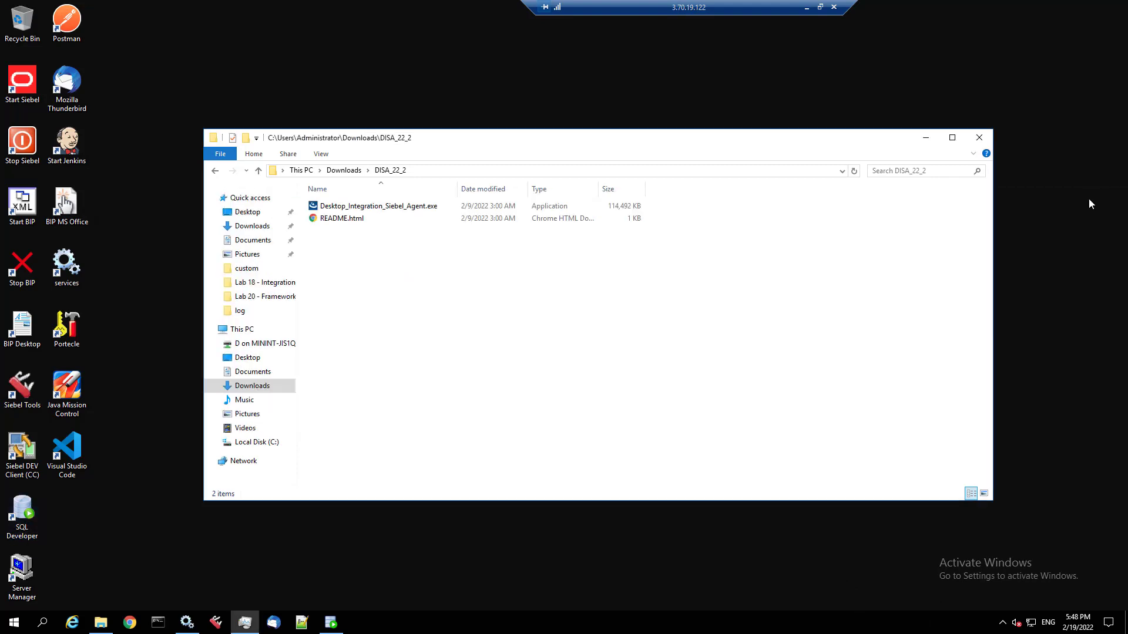
- Launch Desktop_Integration_Siebel_Agent.exe in English, then cancel upgrading the existing 2.20.4.5 instance
{"action": "double_click", "coordinate": [399, 207]}
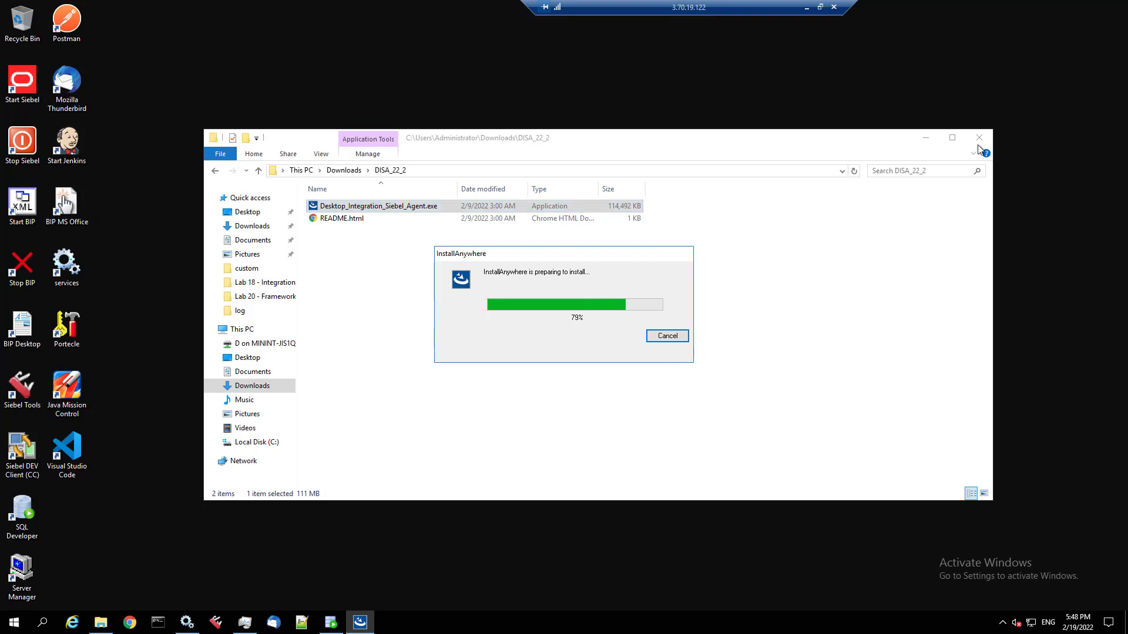
{"action": "left_click", "coordinate": [927, 137]}
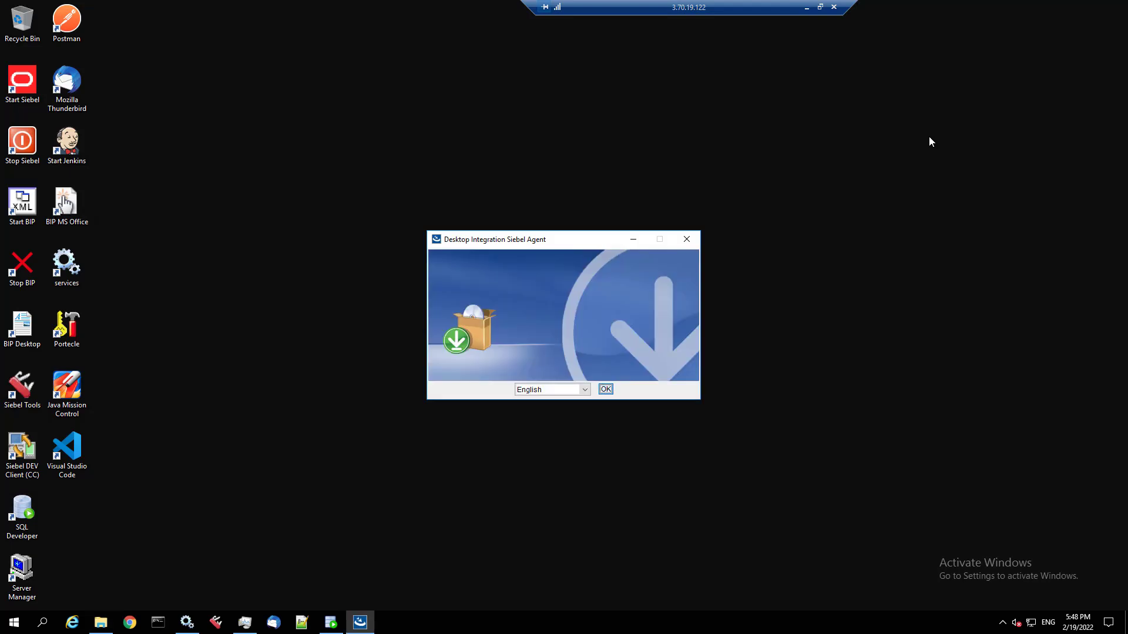
{"action": "left_click", "coordinate": [608, 392]}
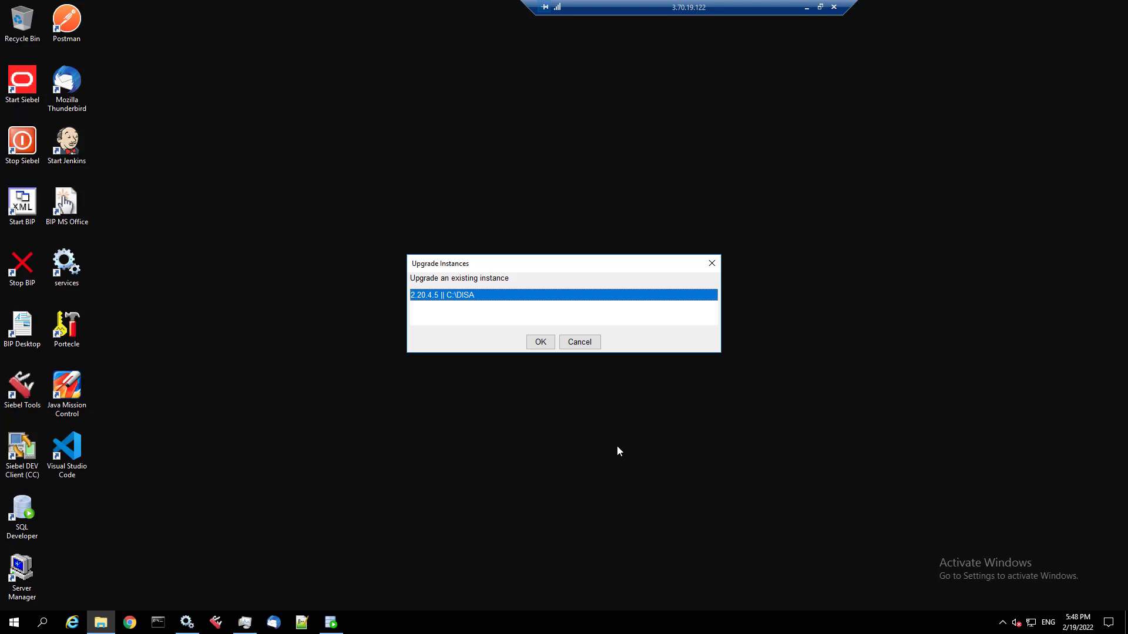
{"action": "left_click", "coordinate": [545, 344]}
{"action": "left_click", "coordinate": [591, 343]}
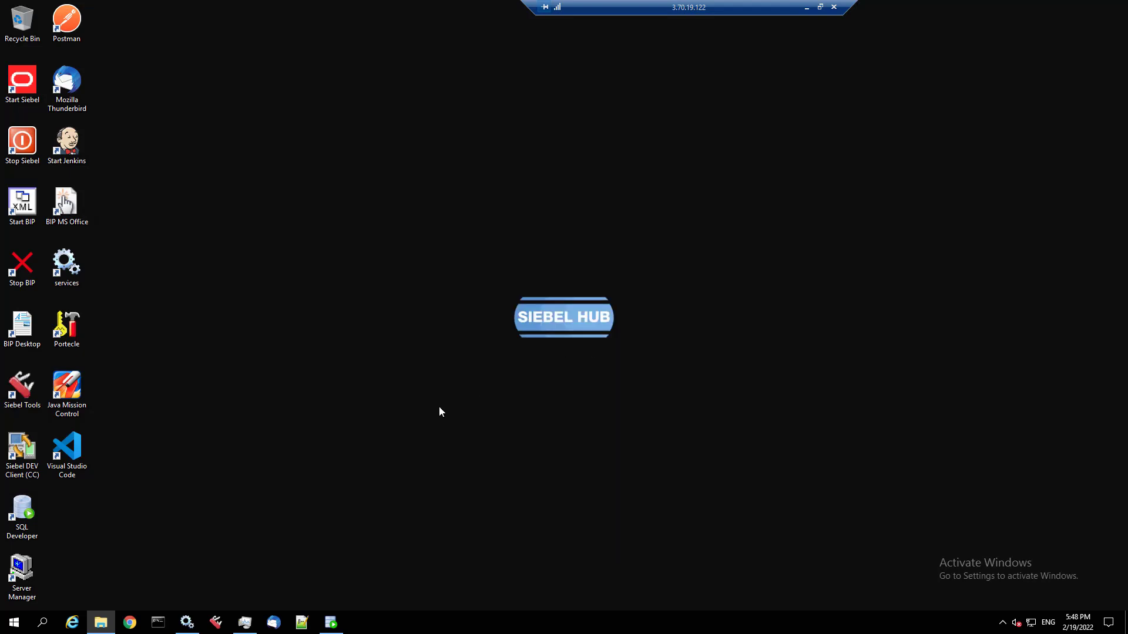
- Uninstall DISA (C:\DISA) 2.20.4.5 through Programs and Features, then close the programs list
{"action": "left_click", "coordinate": [14, 623]}
{"action": "type", "text": "unin"}
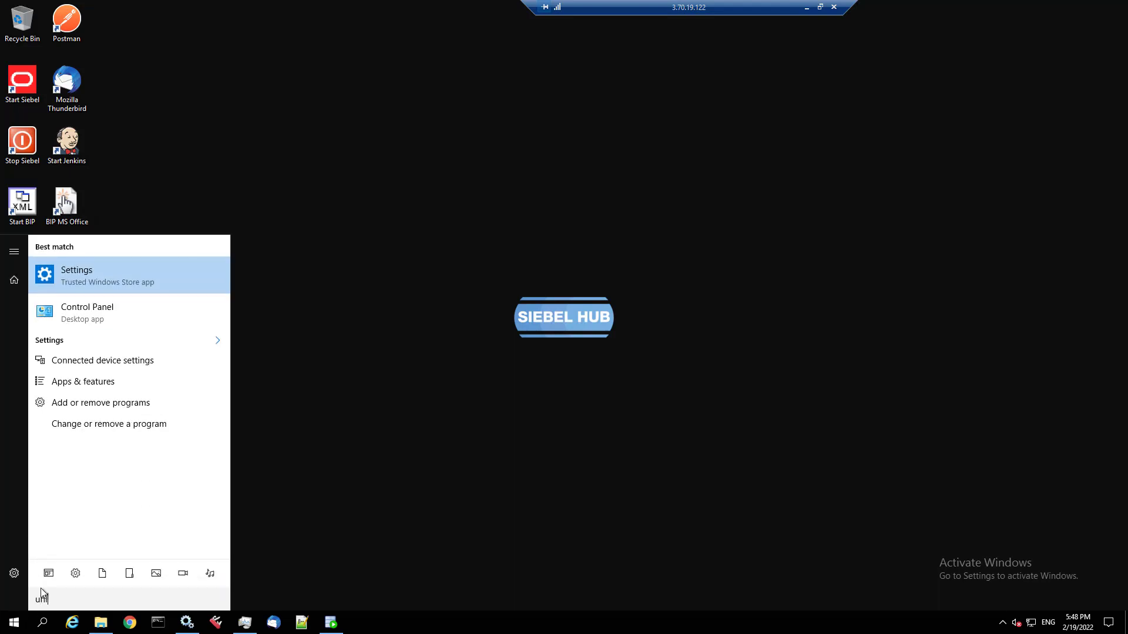
{"action": "type", "text": "s"}
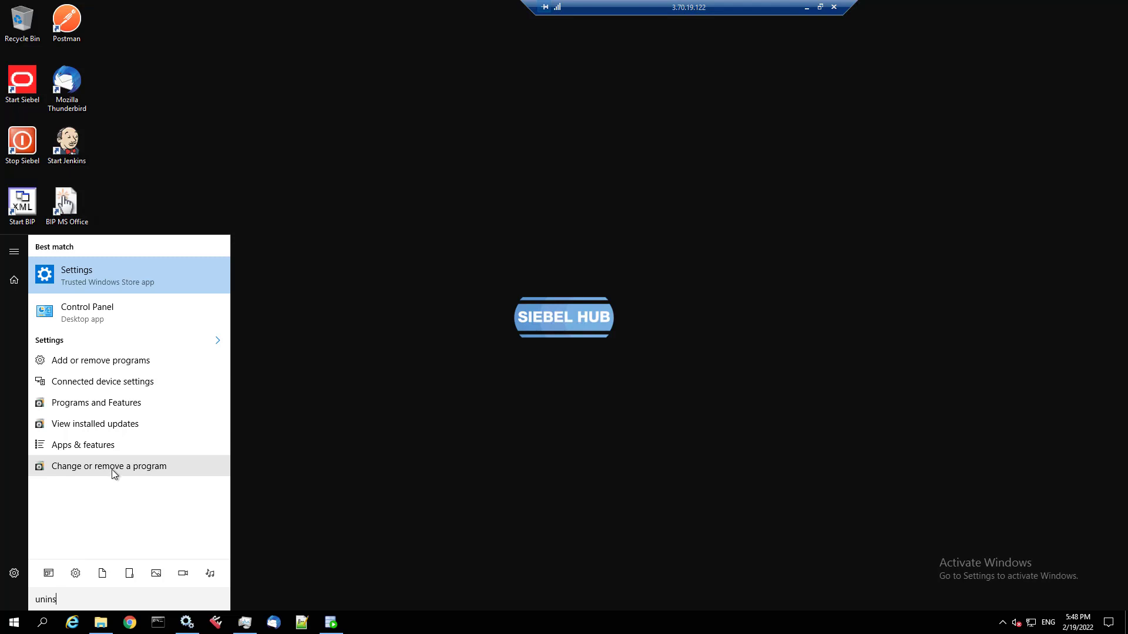
{"action": "left_click", "coordinate": [112, 468]}
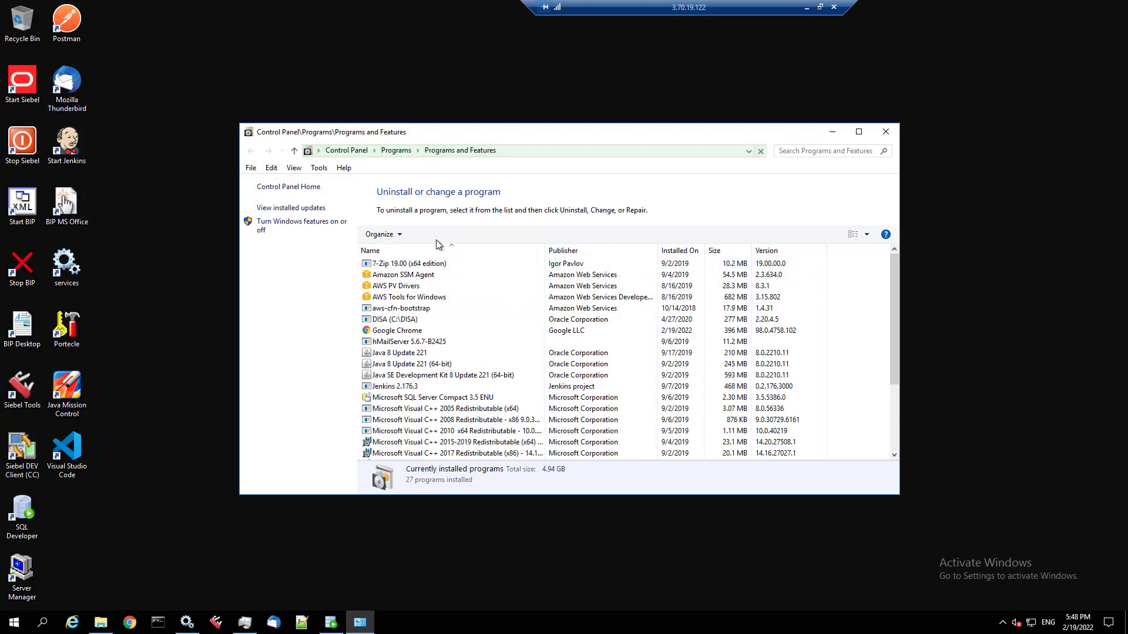
{"action": "left_click", "coordinate": [418, 323]}
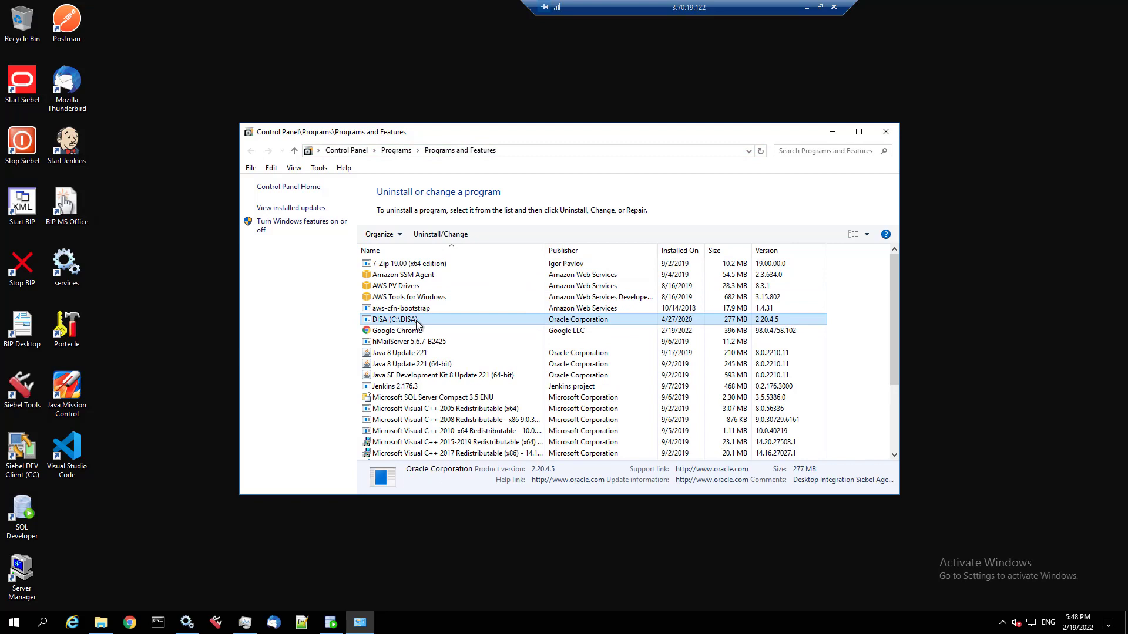
{"action": "left_click", "coordinate": [436, 235]}
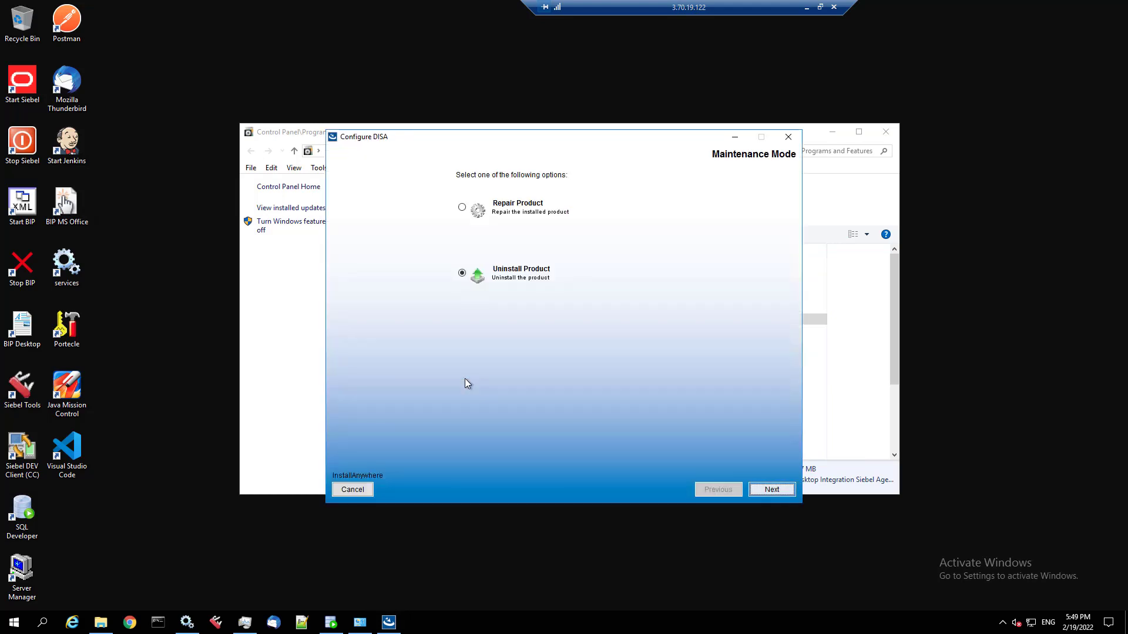
{"action": "left_click", "coordinate": [769, 490]}
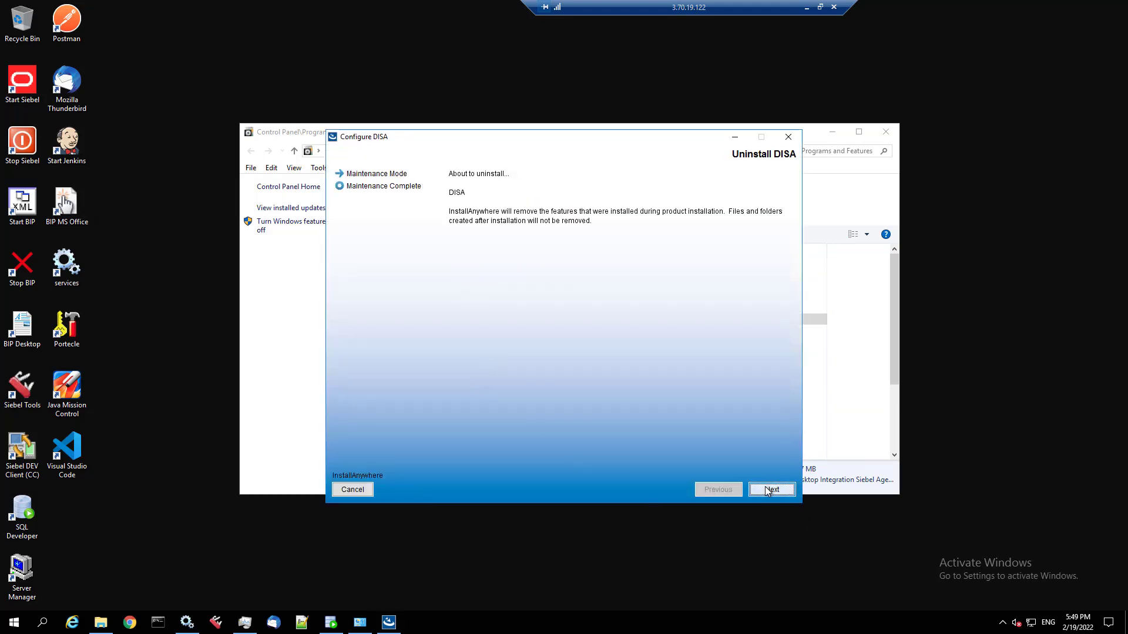
{"action": "left_click", "coordinate": [774, 490]}
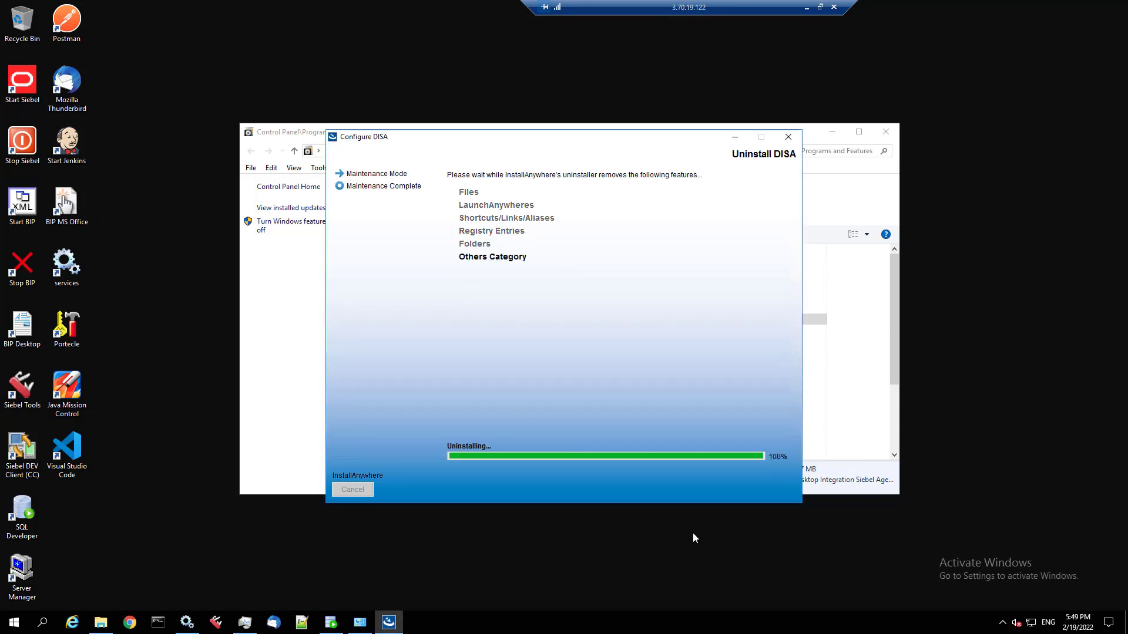
{"action": "left_click", "coordinate": [771, 490]}
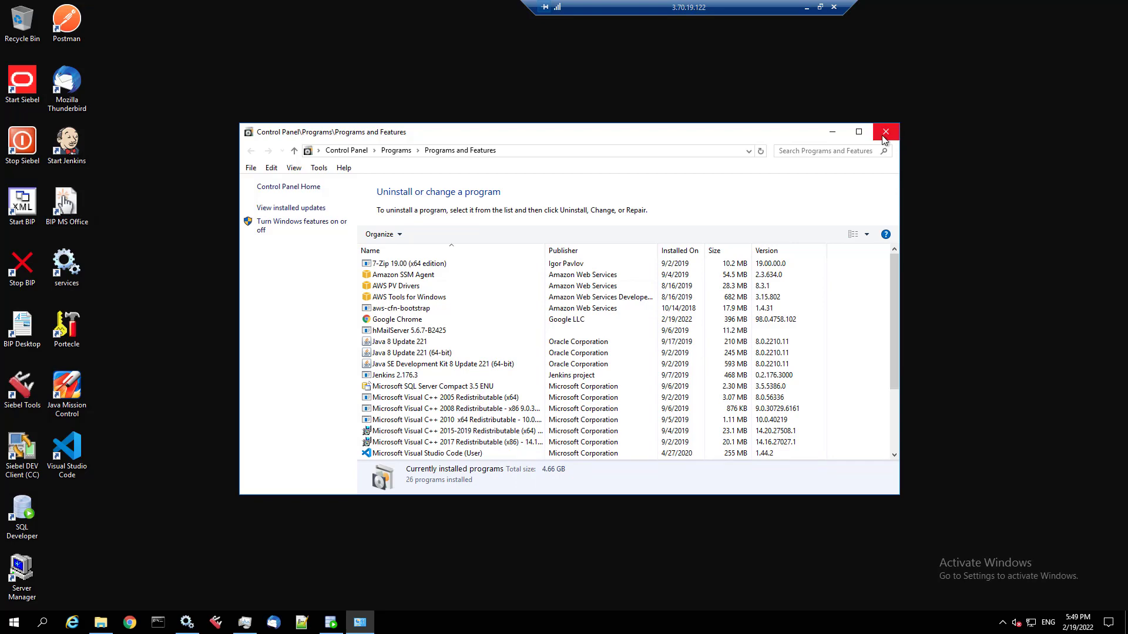
{"action": "left_click", "coordinate": [884, 135]}
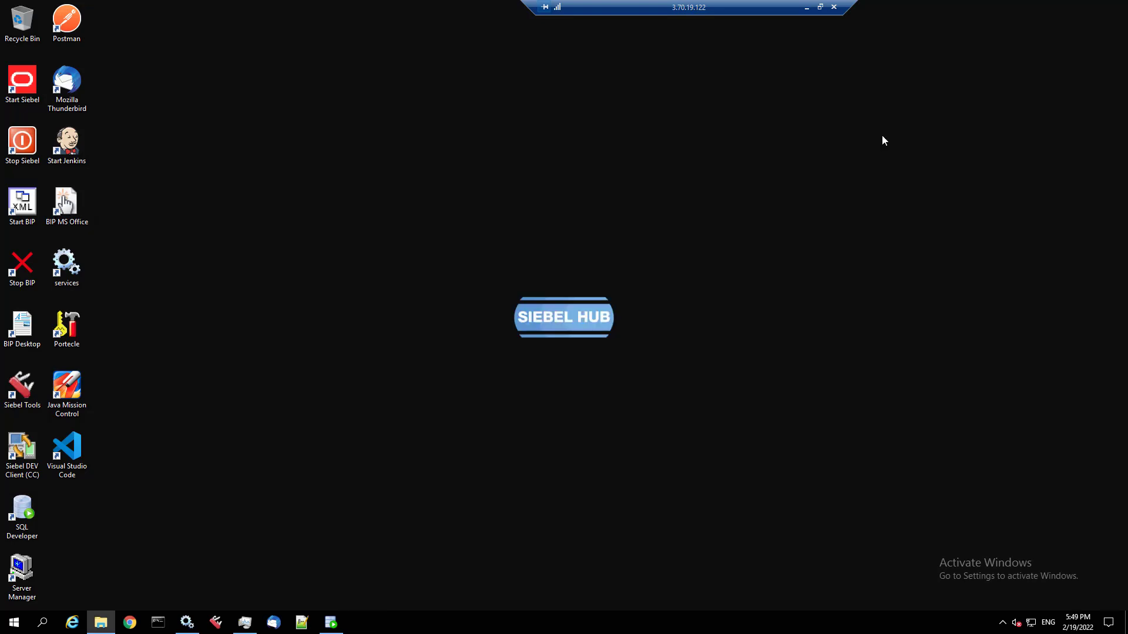
- Relaunch the DISA installer from the DISA_22_2 folder and choose English
{"action": "left_click", "coordinate": [100, 622]}
{"action": "double_click", "coordinate": [333, 206]}
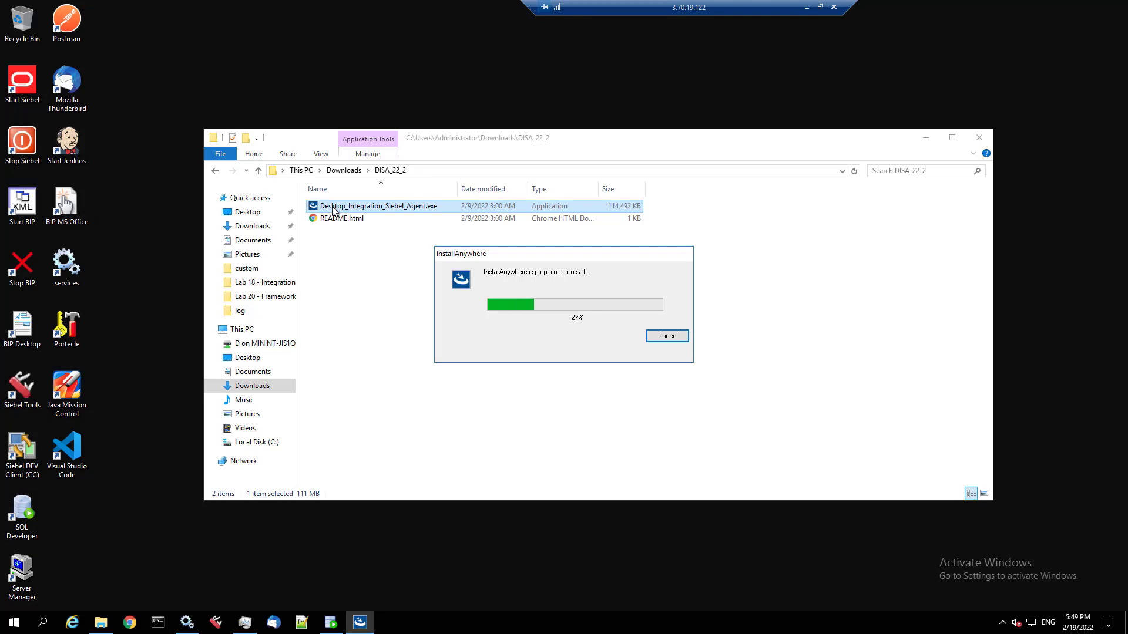
{"action": "left_click", "coordinate": [920, 140]}
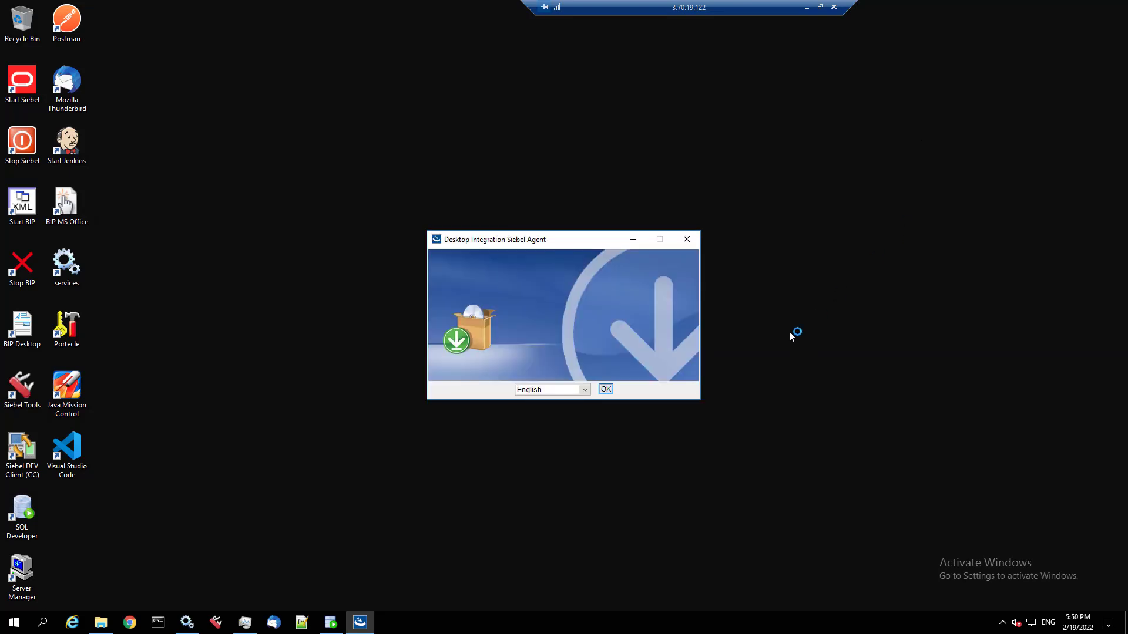
{"action": "left_click", "coordinate": [606, 389]}
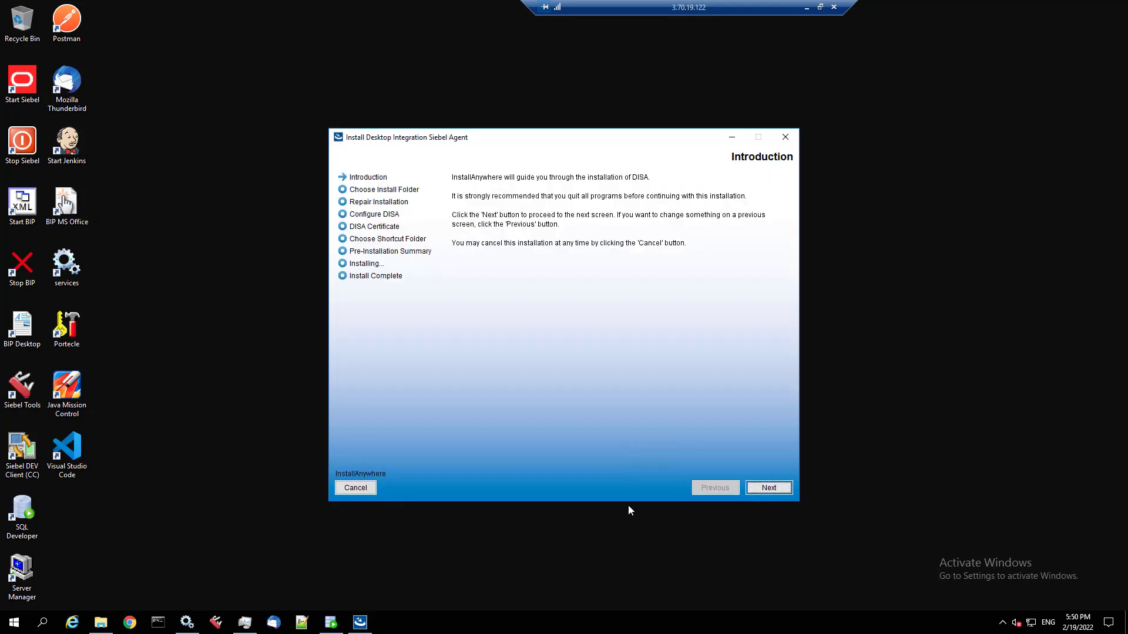
- Install DISA into C:\DISA on port 18443 with the existing keystore, and confirm it reports DISA 22.2
{"action": "left_click", "coordinate": [768, 490]}
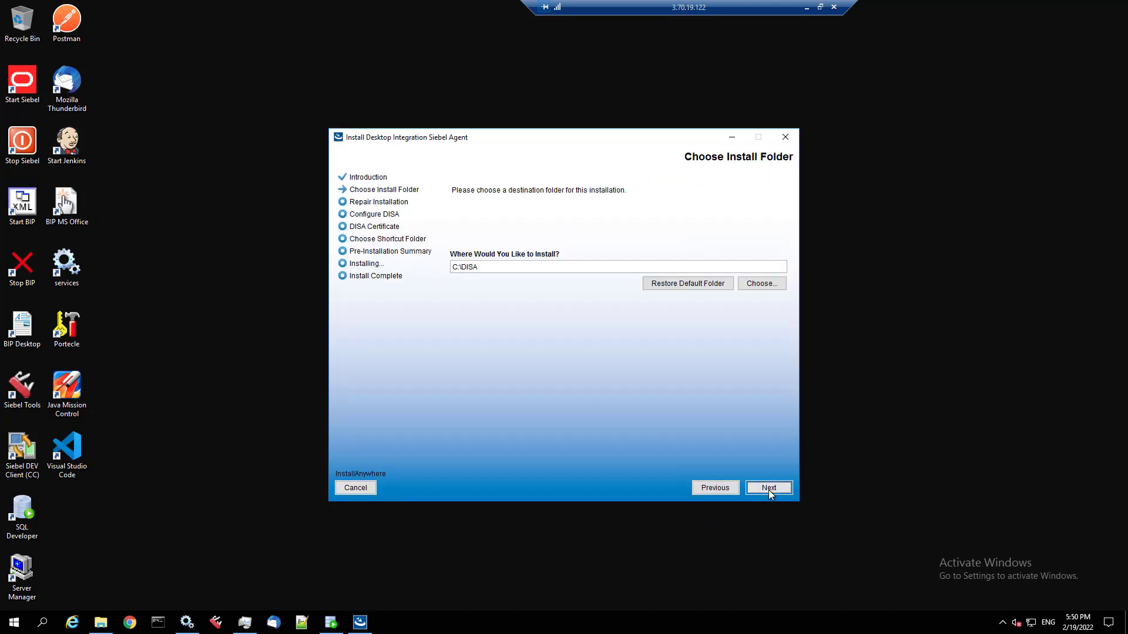
{"action": "left_click", "coordinate": [768, 488]}
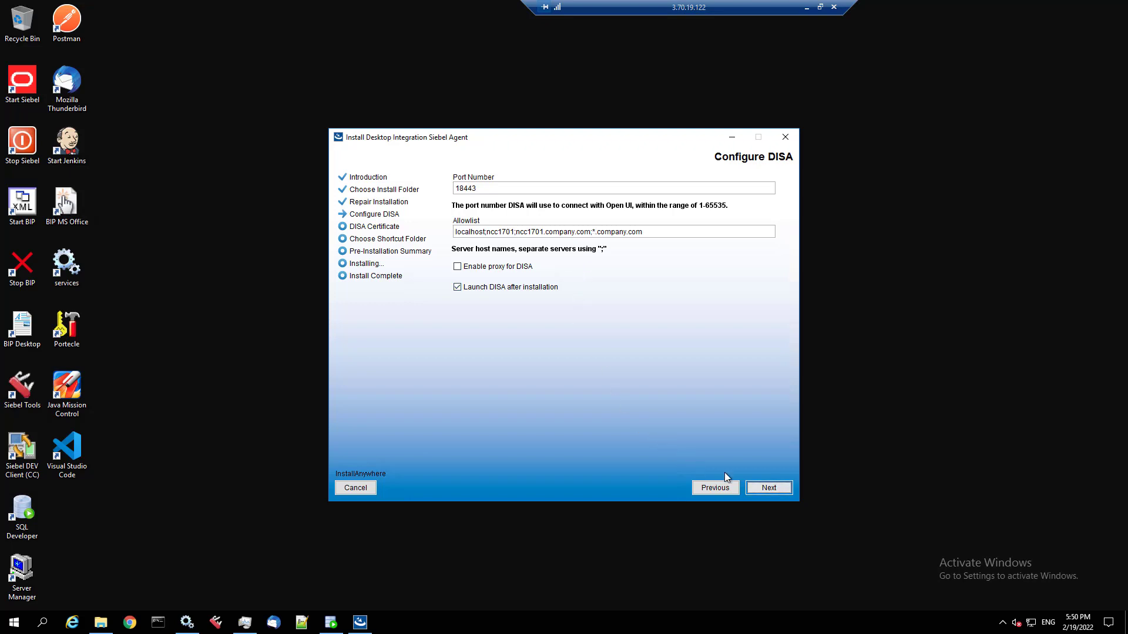
{"action": "left_click", "coordinate": [756, 490]}
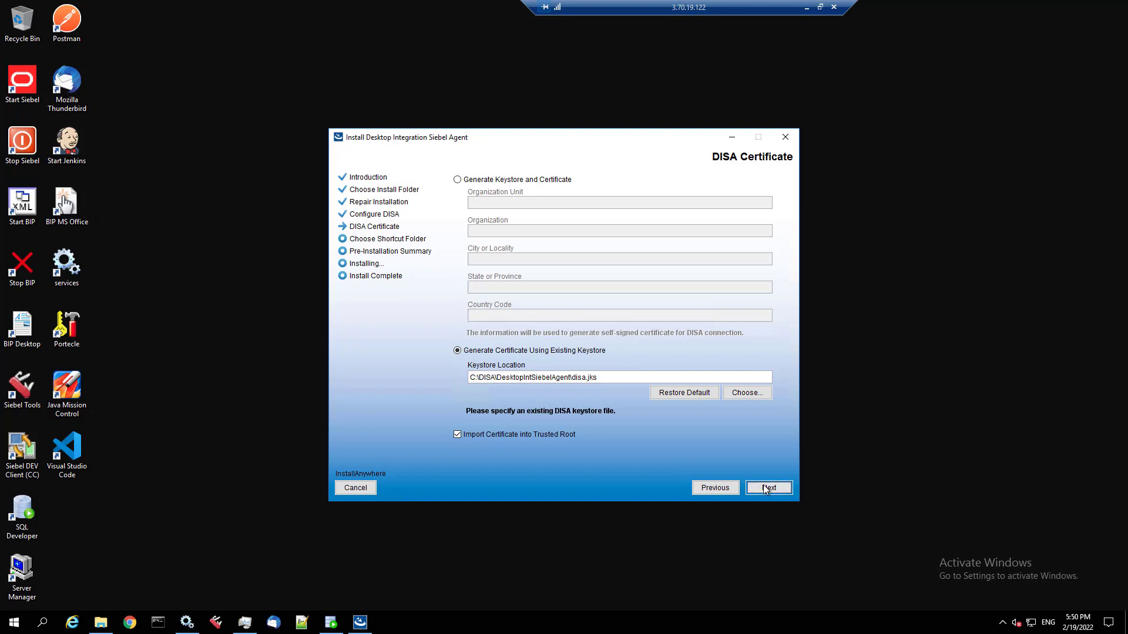
{"action": "left_click", "coordinate": [766, 490]}
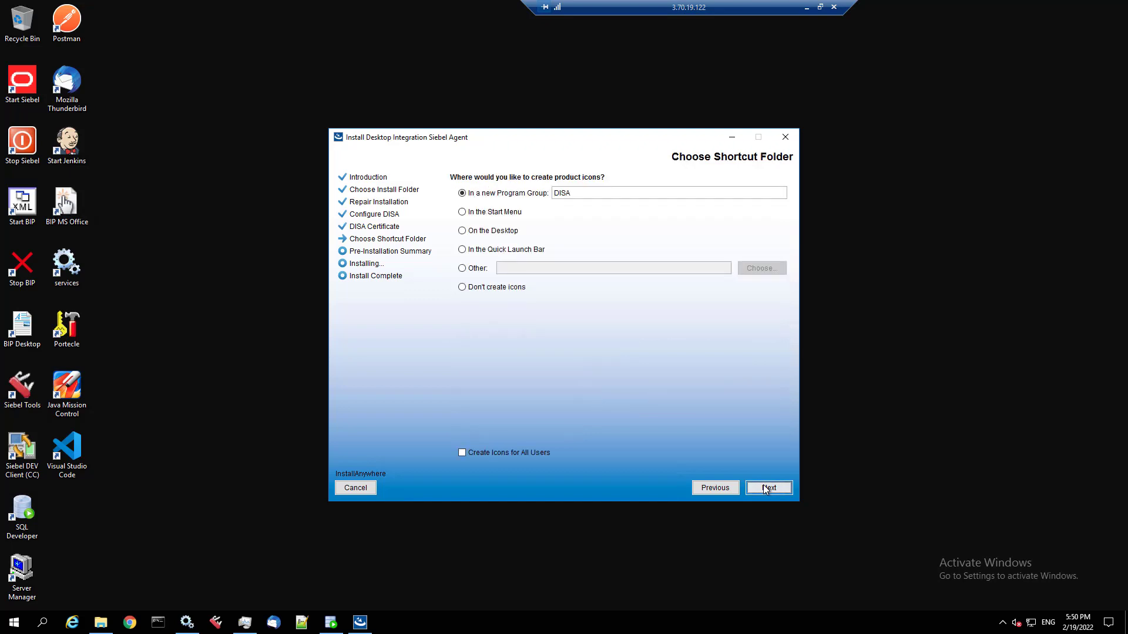
{"action": "left_click", "coordinate": [766, 490]}
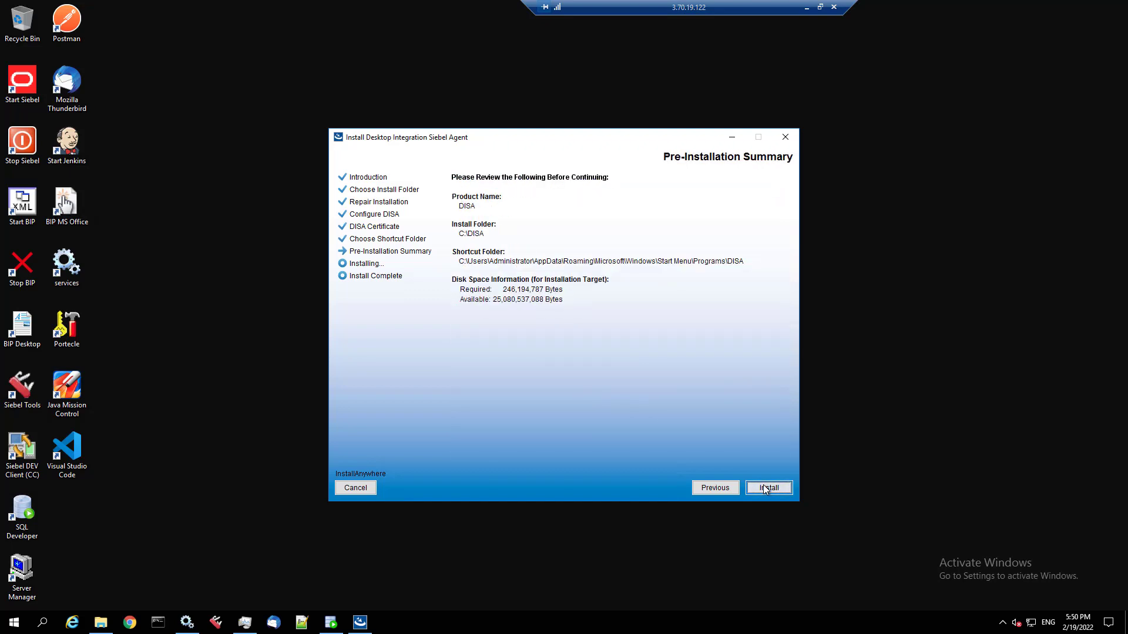
{"action": "left_click", "coordinate": [766, 490]}
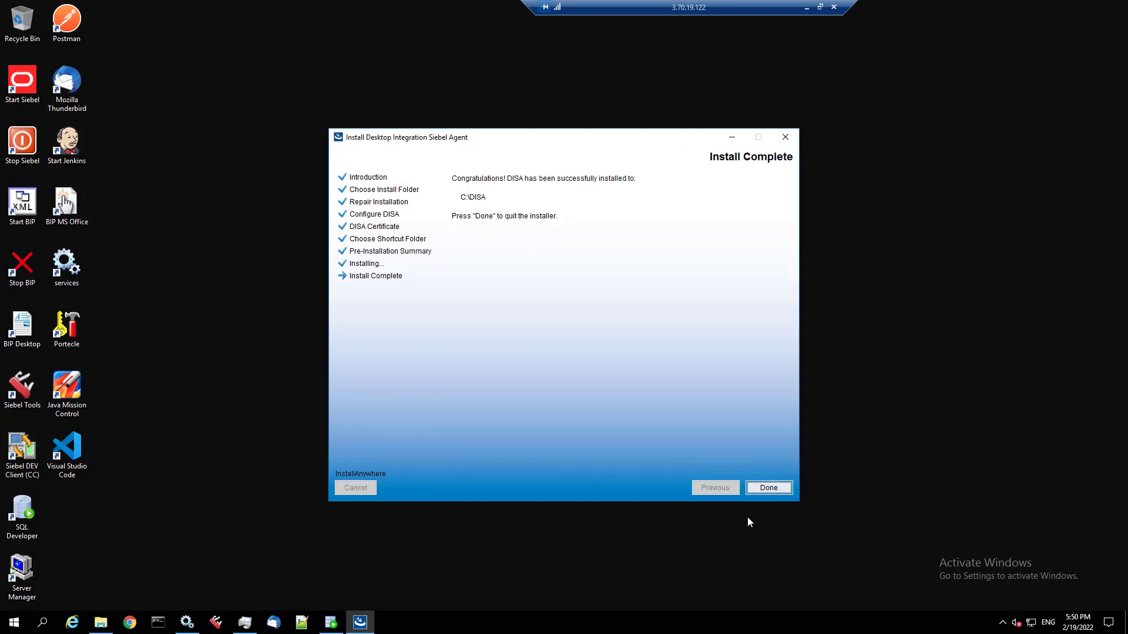
{"action": "left_click", "coordinate": [762, 490]}
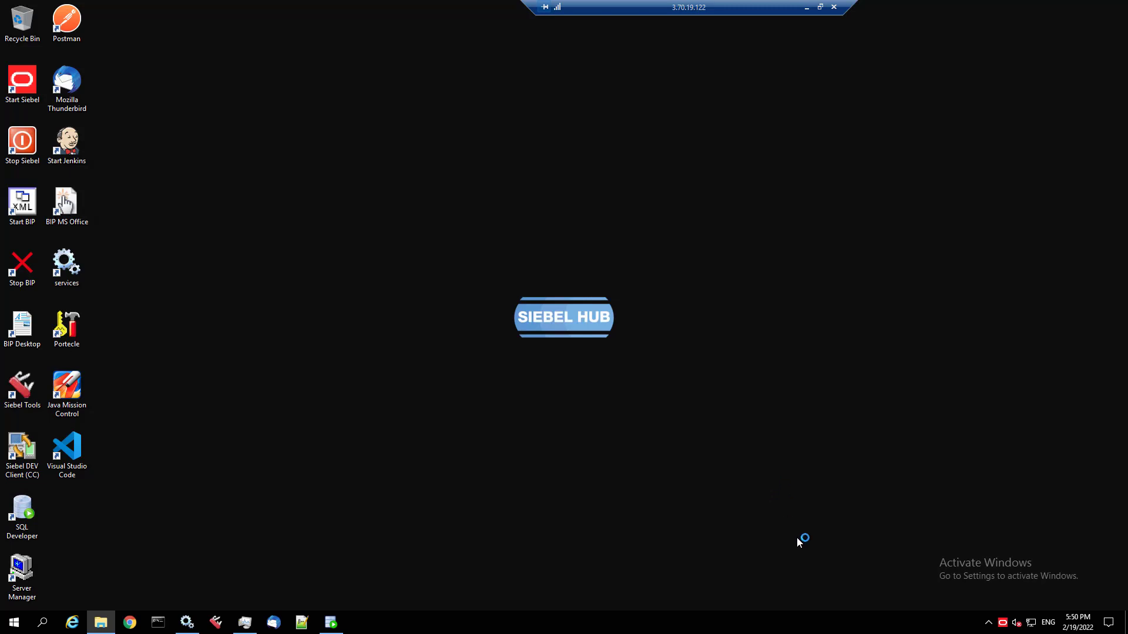
{"action": "right_click", "coordinate": [1002, 623]}
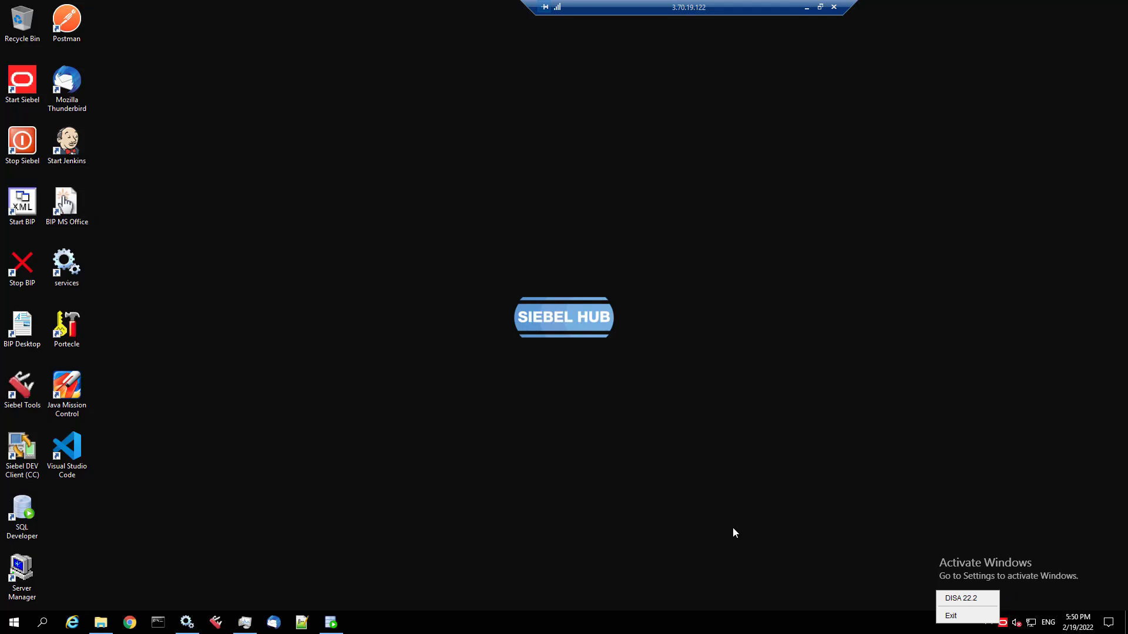
{"action": "key", "text": "Escape"}
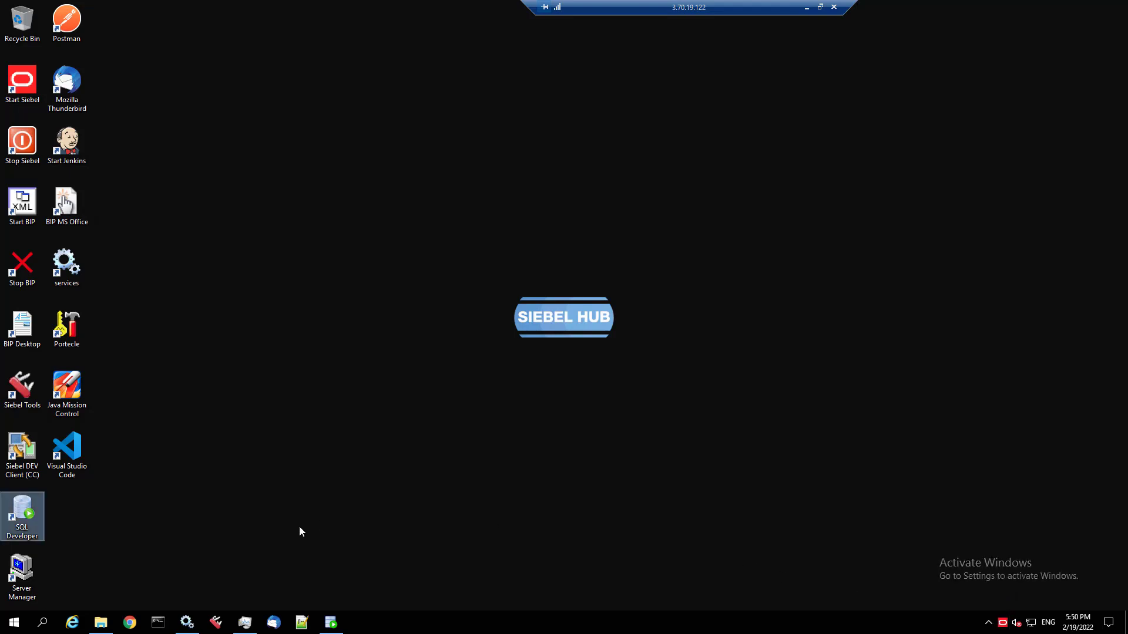
- Review the allowList and port settings in C:\DISA\DesktopIntSiebelAgent\config.properties
{"action": "left_click", "coordinate": [100, 623]}
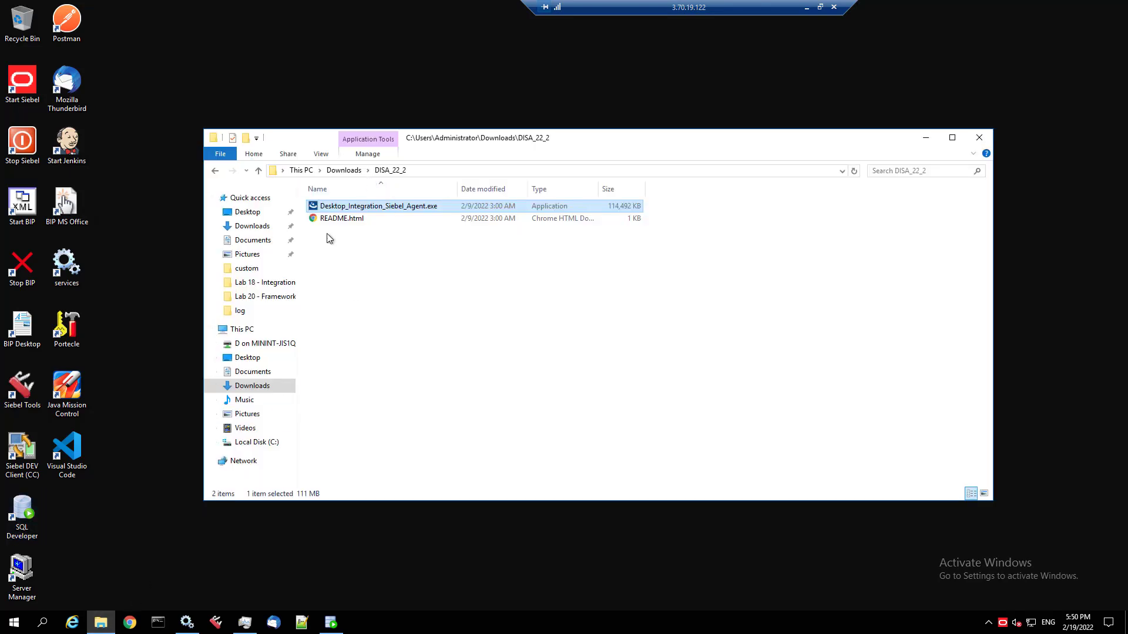
{"action": "left_click", "coordinate": [253, 443]}
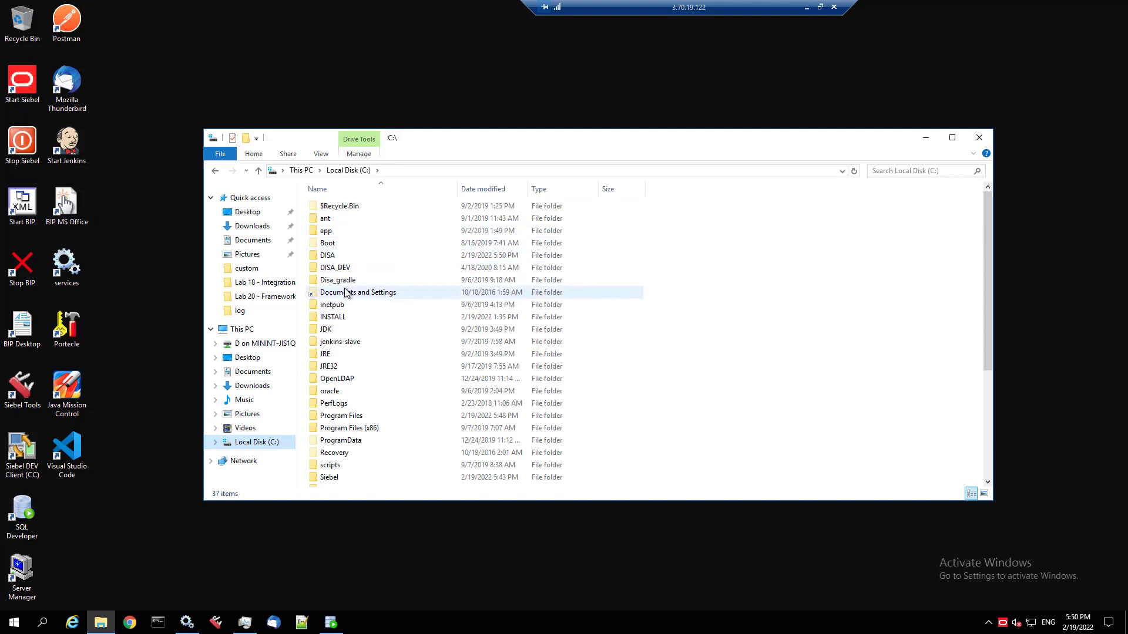
{"action": "double_click", "coordinate": [344, 256]}
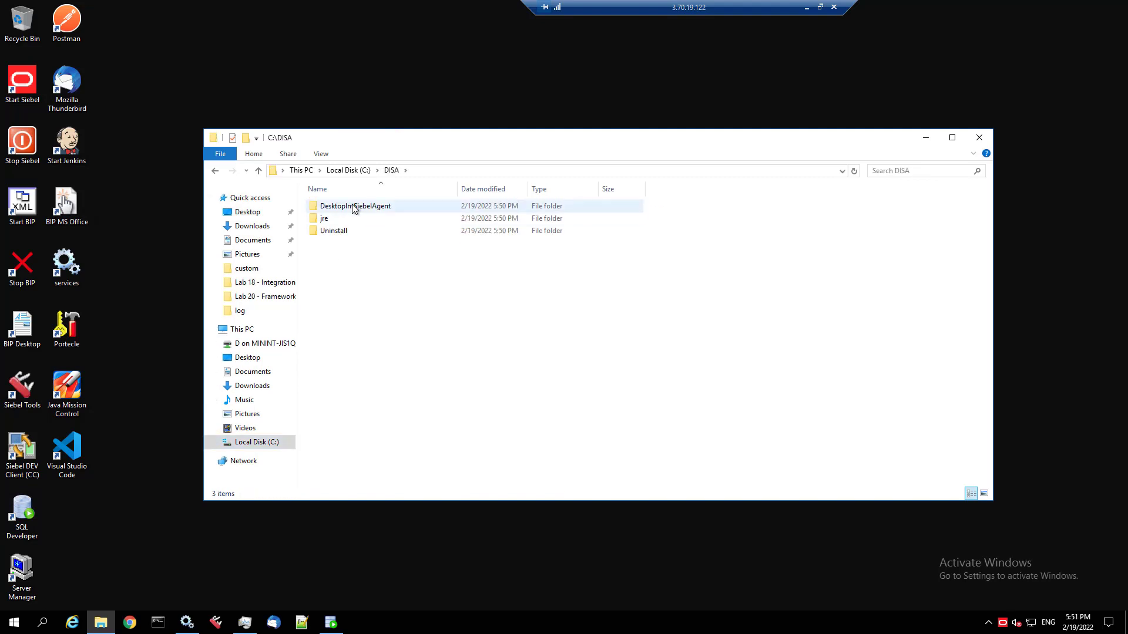
{"action": "double_click", "coordinate": [353, 207]}
{"action": "left_click", "coordinate": [346, 257]}
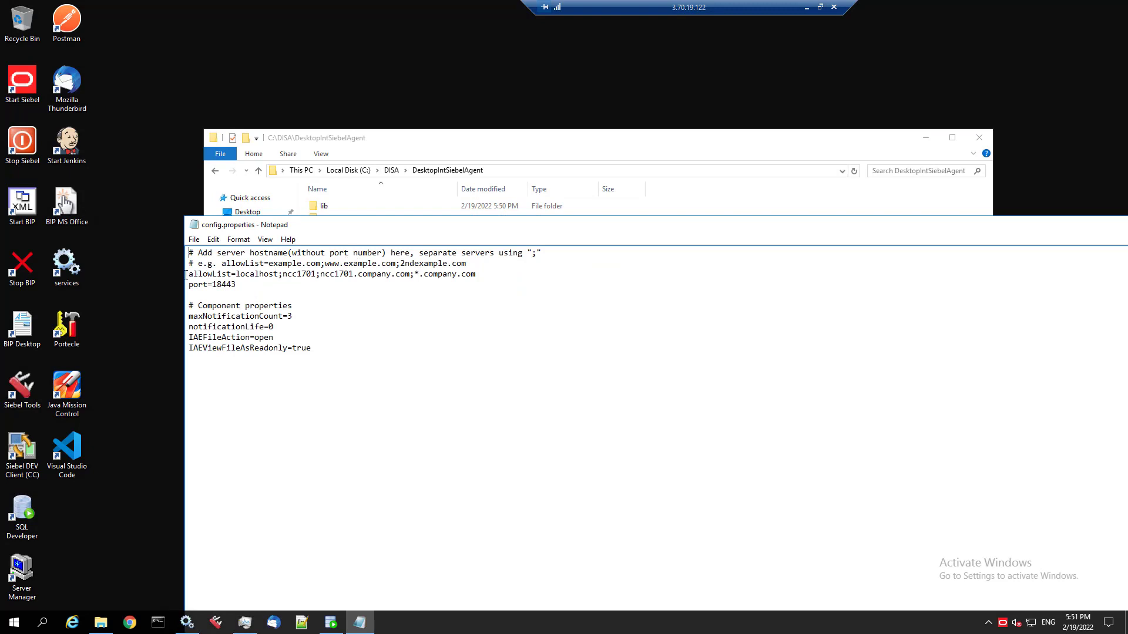
{"action": "left_click_drag", "start_coordinate": [189, 274], "coordinate": [287, 291]}
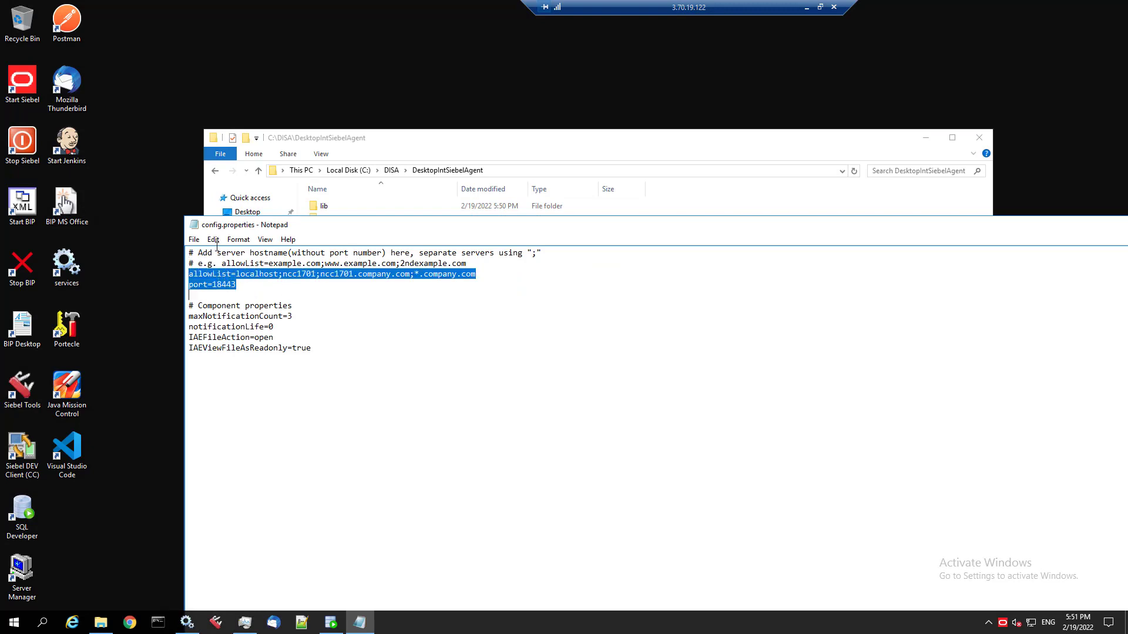
{"action": "double_click", "coordinate": [192, 226]}
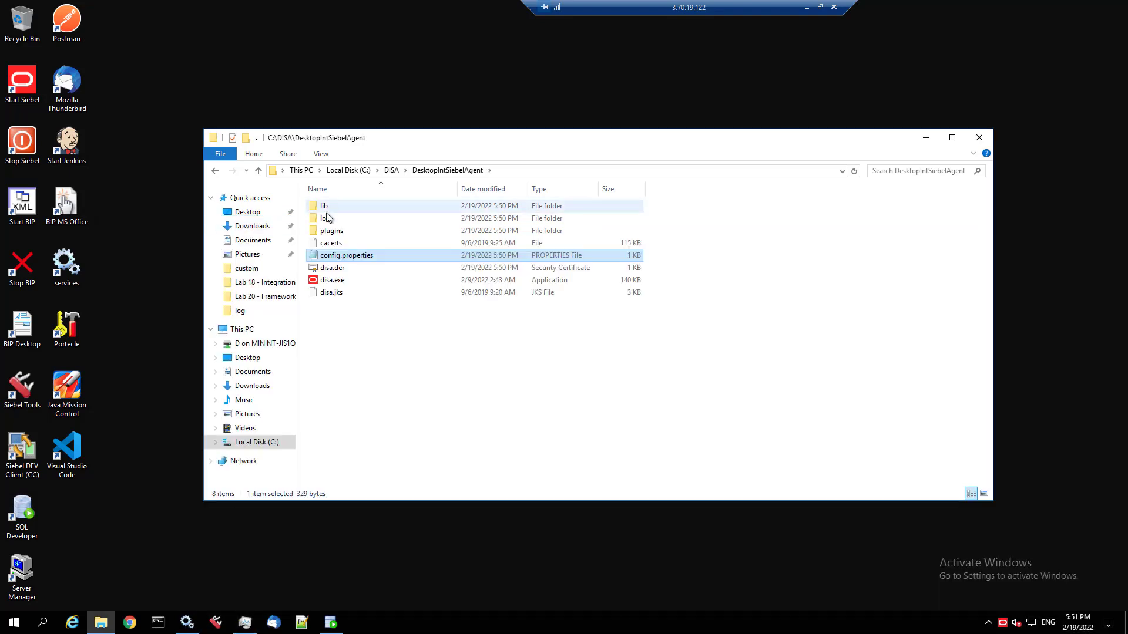
- Open plugins\SiebelTestAutomation\unitconfig.xml with Notepad++
{"action": "left_click", "coordinate": [329, 228]}
{"action": "double_click", "coordinate": [331, 232]}
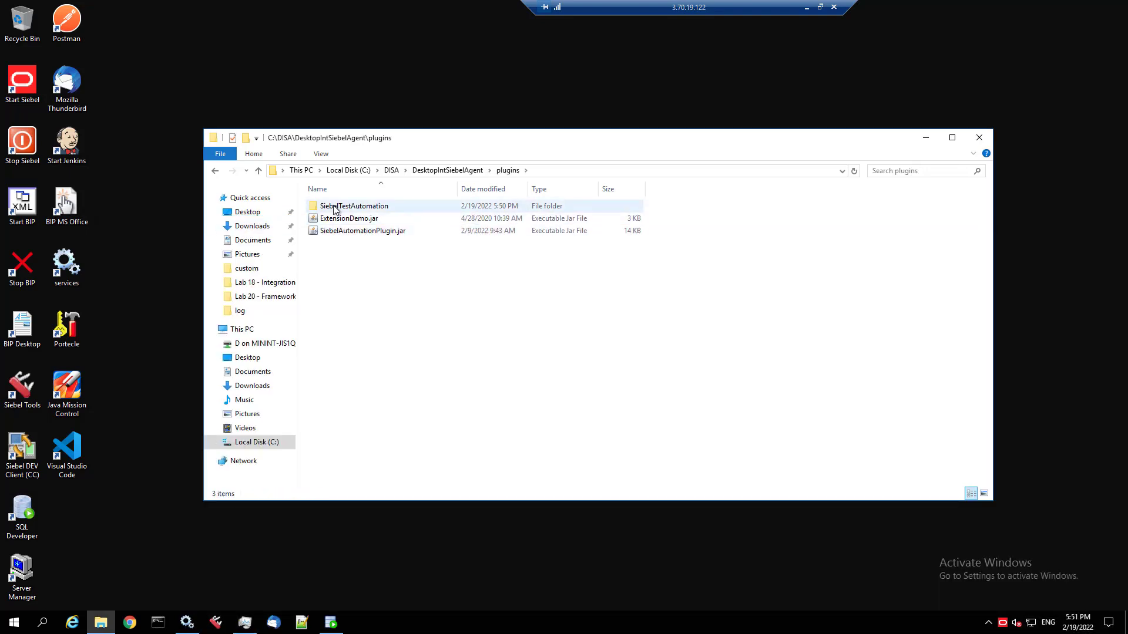
{"action": "double_click", "coordinate": [335, 207]}
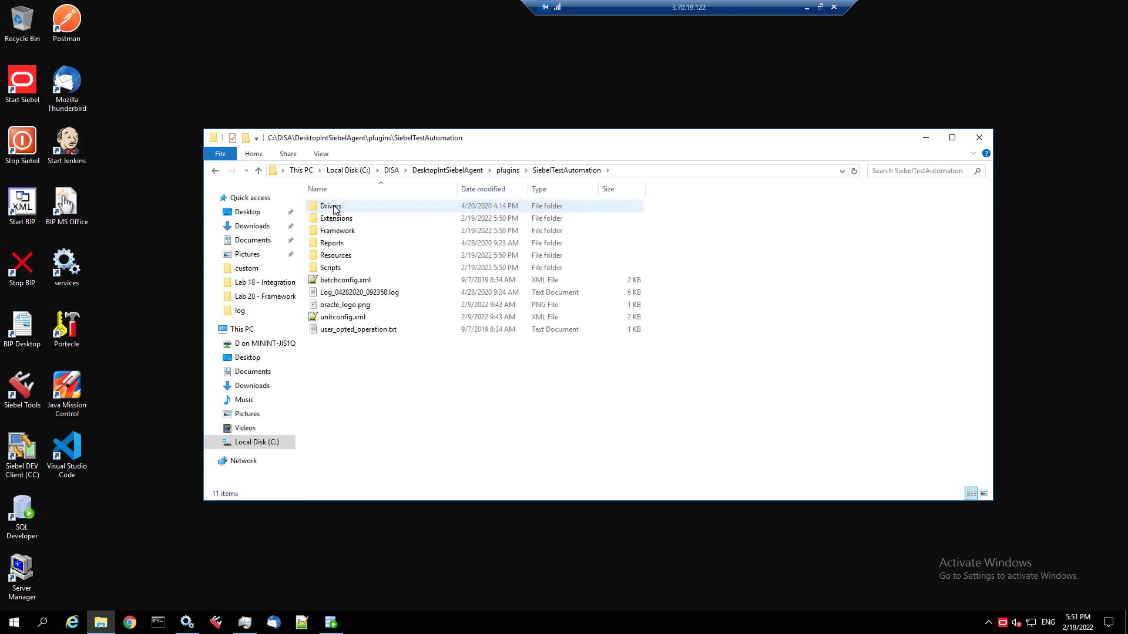
{"action": "right_click", "coordinate": [327, 316]}
{"action": "left_click", "coordinate": [363, 387]}
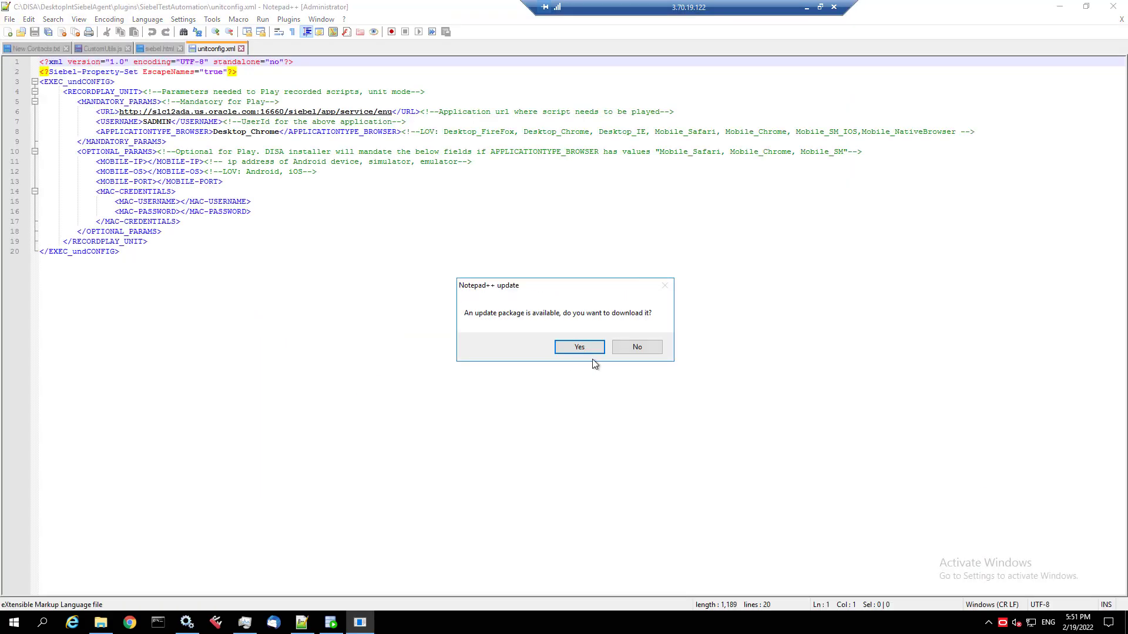
- Decline the Notepad++ update and copy the Call Center URL up to /enu from Chrome
{"action": "left_click", "coordinate": [633, 349]}
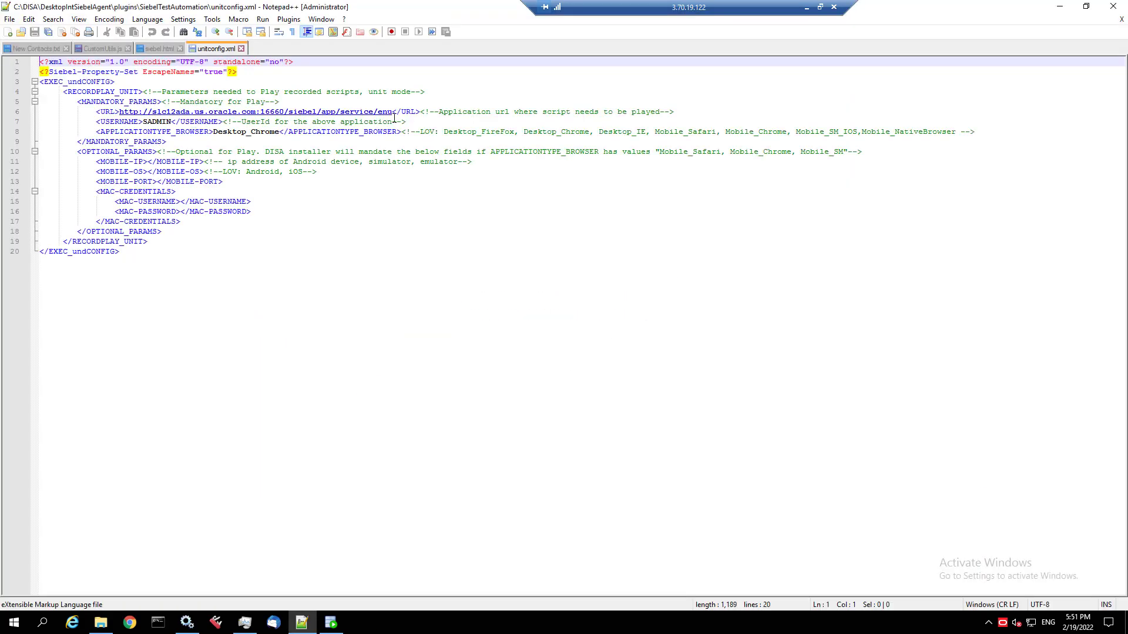
{"action": "left_click", "coordinate": [130, 623]}
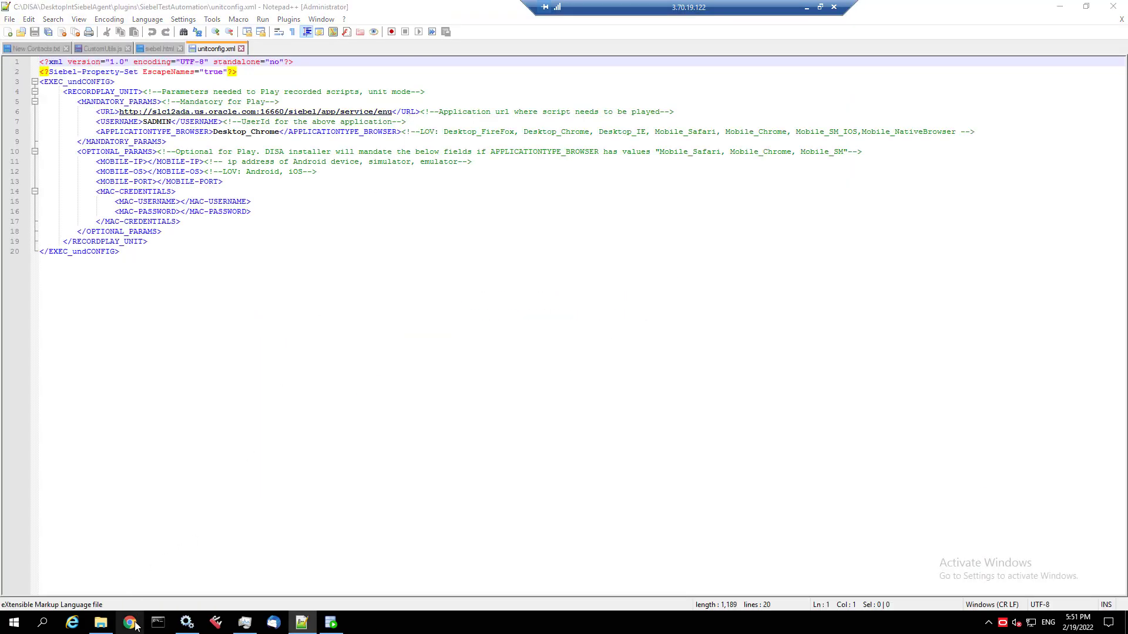
{"action": "left_click", "coordinate": [55, 51]}
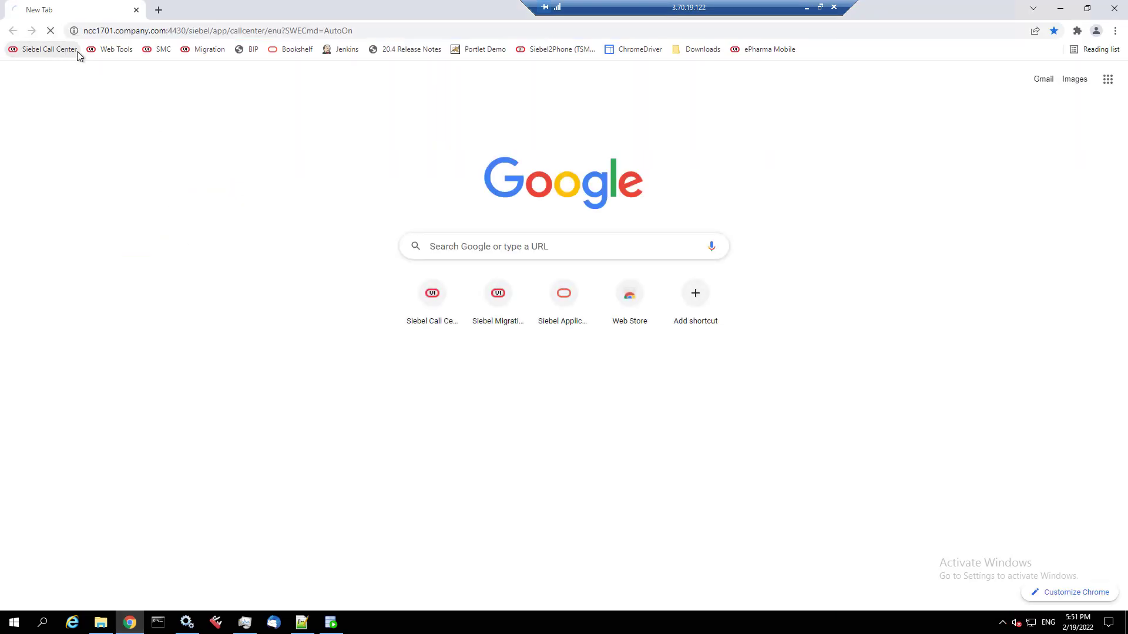
{"action": "left_click", "coordinate": [132, 32]}
{"action": "left_click", "coordinate": [131, 32]}
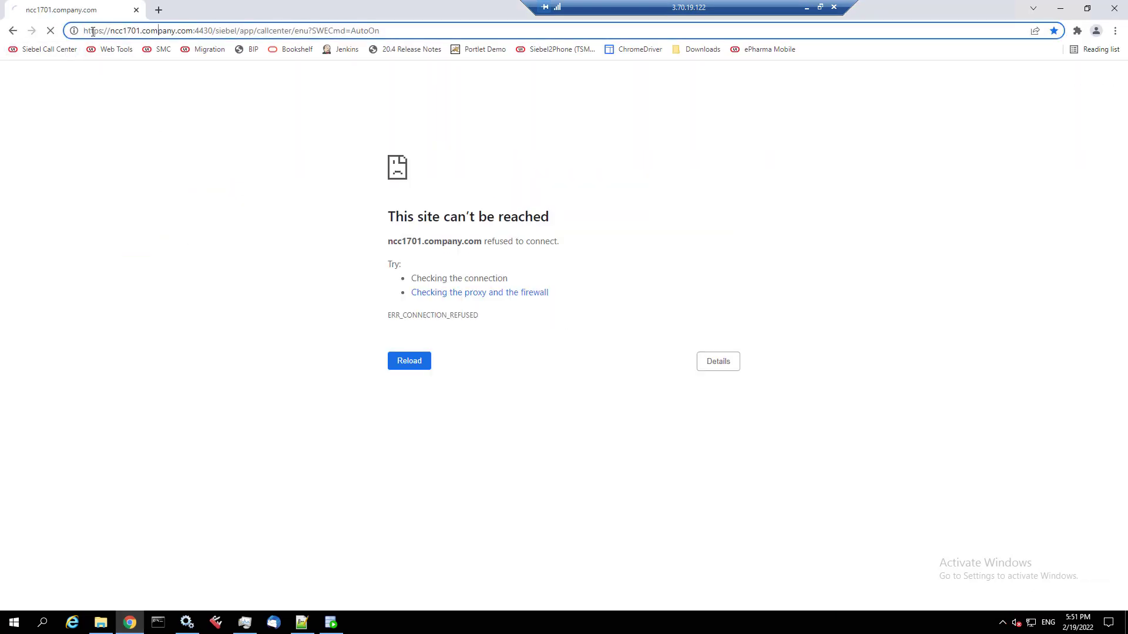
{"action": "left_click_drag", "start_coordinate": [85, 33], "coordinate": [308, 29]}
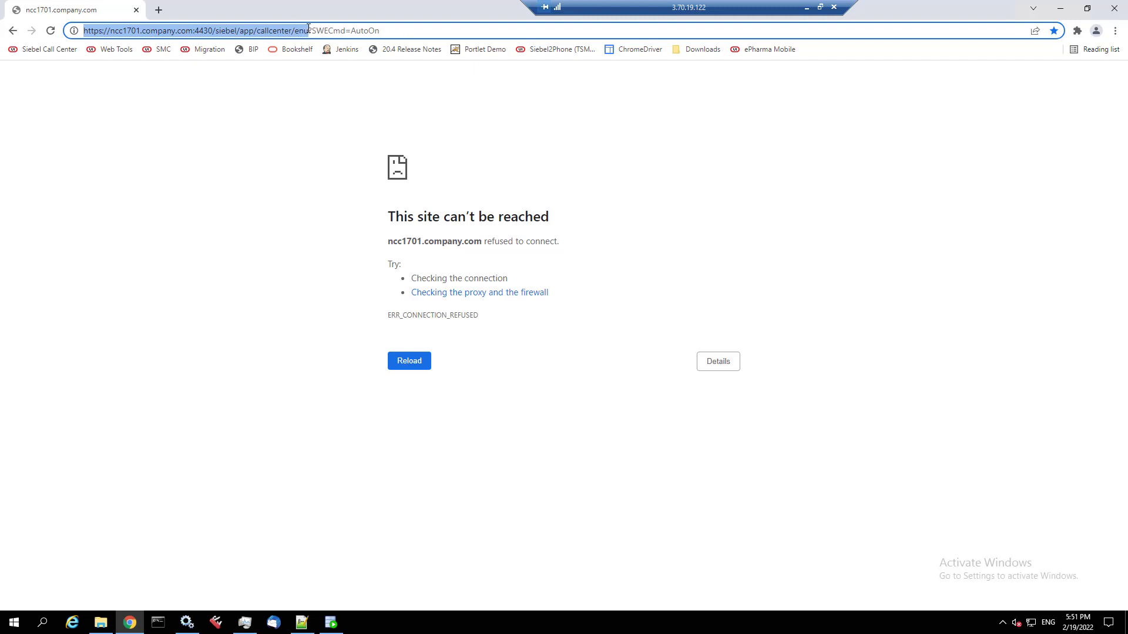
{"action": "right_click", "coordinate": [302, 31]}
{"action": "left_click", "coordinate": [327, 75]}
- Replace the URL value in unitconfig.xml with the copied Call Center address and save
{"action": "left_click", "coordinate": [301, 624]}
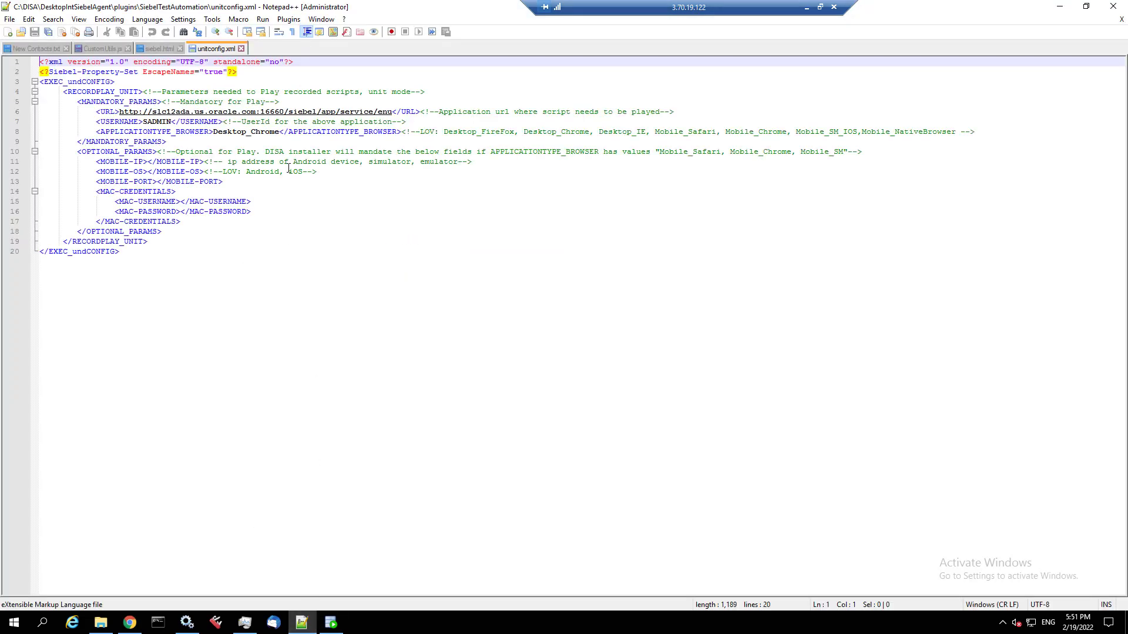
{"action": "left_click_drag", "start_coordinate": [394, 112], "coordinate": [121, 112]}
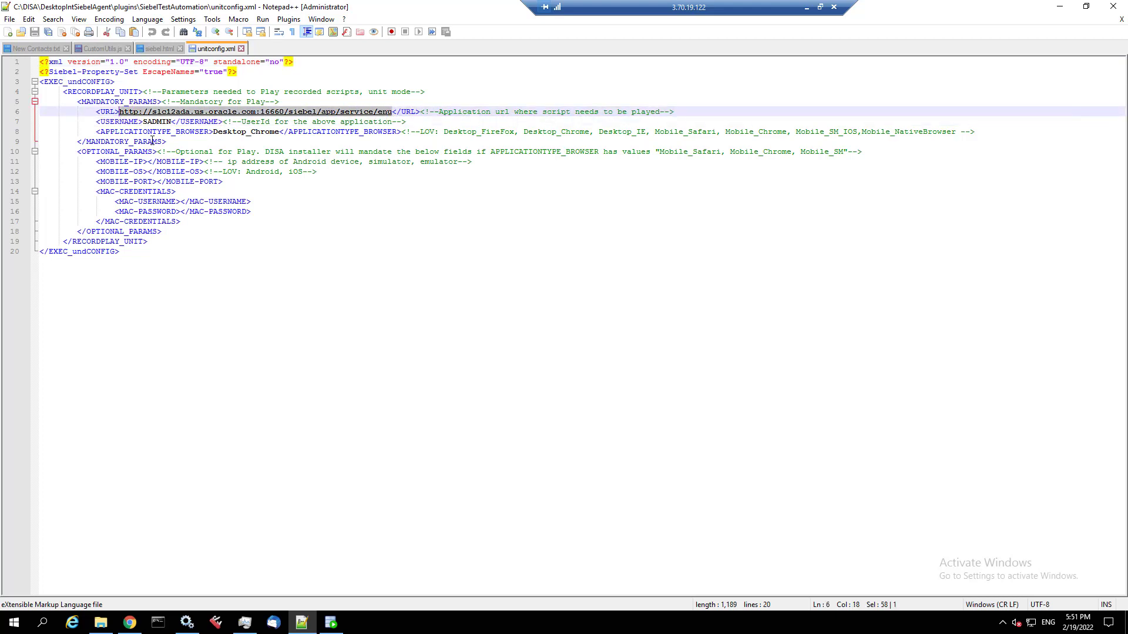
{"action": "key", "text": "ctrl+v"}
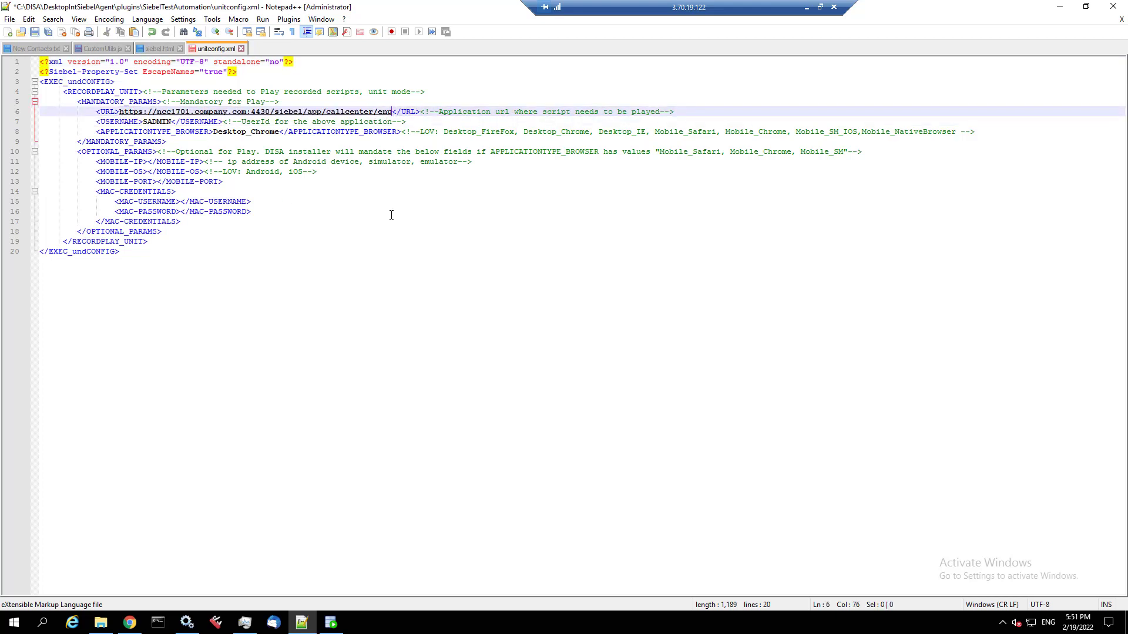
{"action": "key", "text": "ctrl+s"}
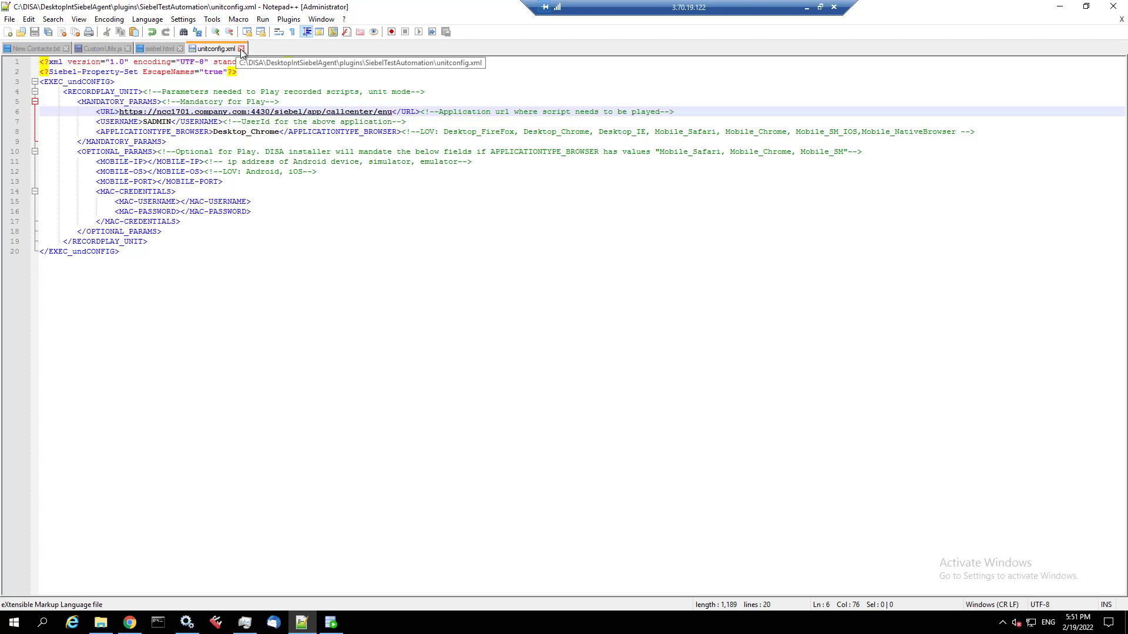
- Close Notepad++, saving CustomUtils.js, and close File Explorer
{"action": "left_click", "coordinate": [140, 50]}
{"action": "left_click", "coordinate": [127, 50]}
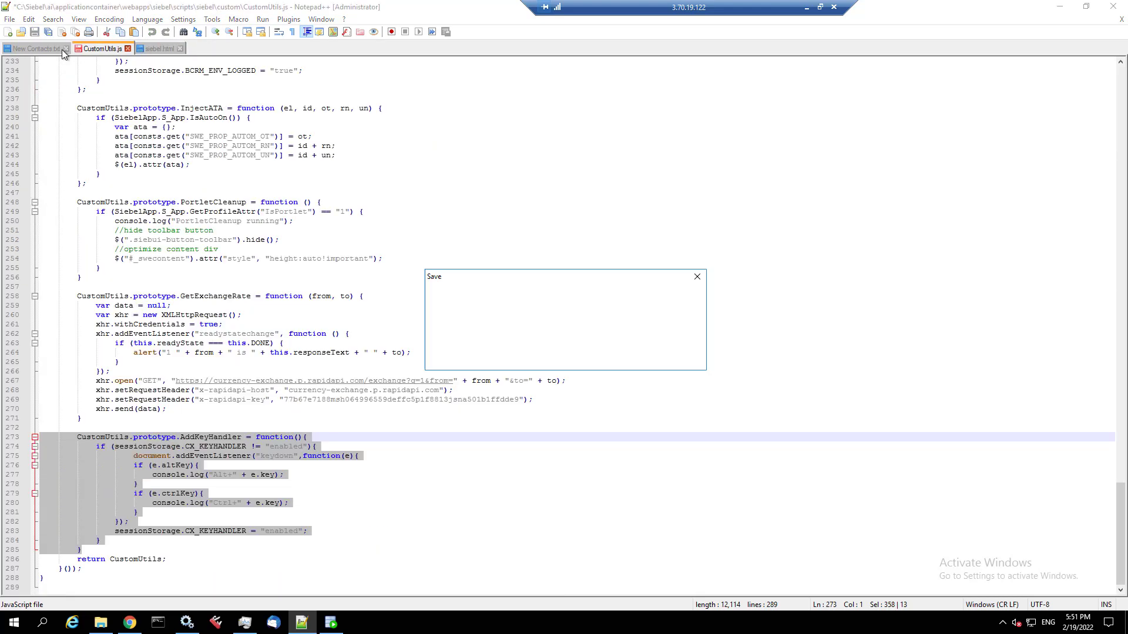
{"action": "left_click", "coordinate": [555, 356]}
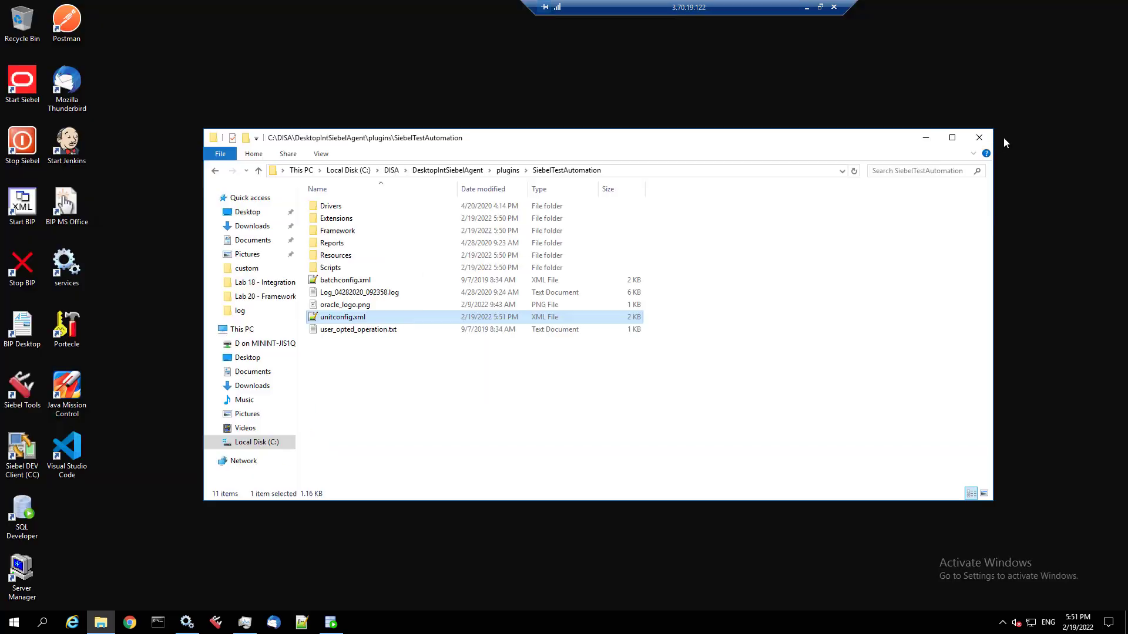
{"action": "left_click", "coordinate": [980, 139]}
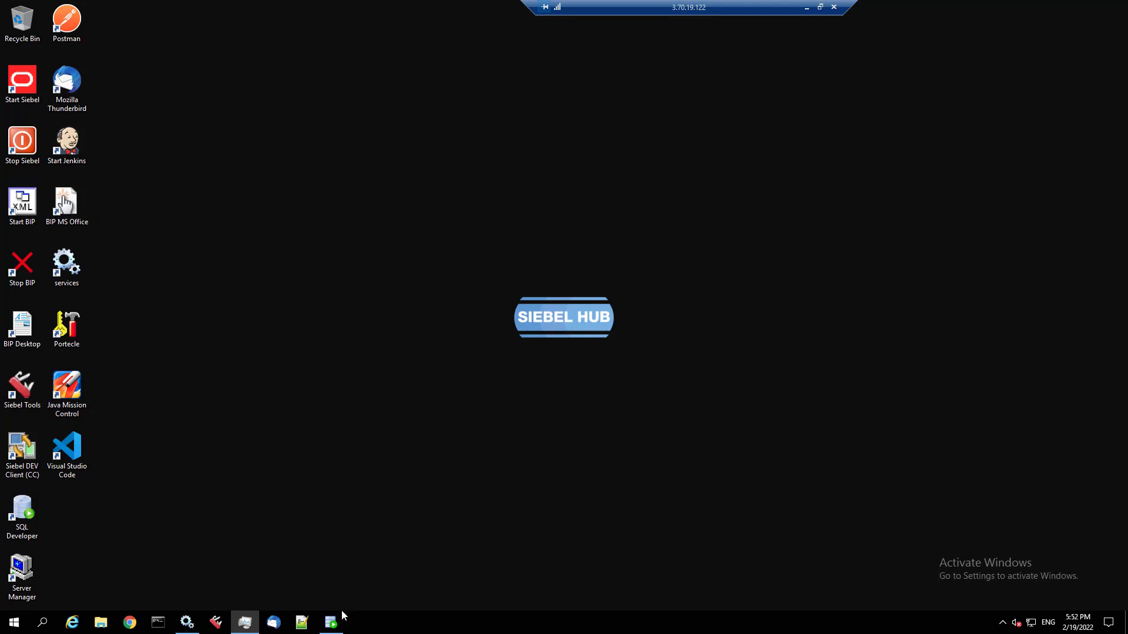
- Run Start Siebel, tile its console beside CPU-sorted Task Manager, and open the Call Center bookmark
{"action": "double_click", "coordinate": [24, 96]}
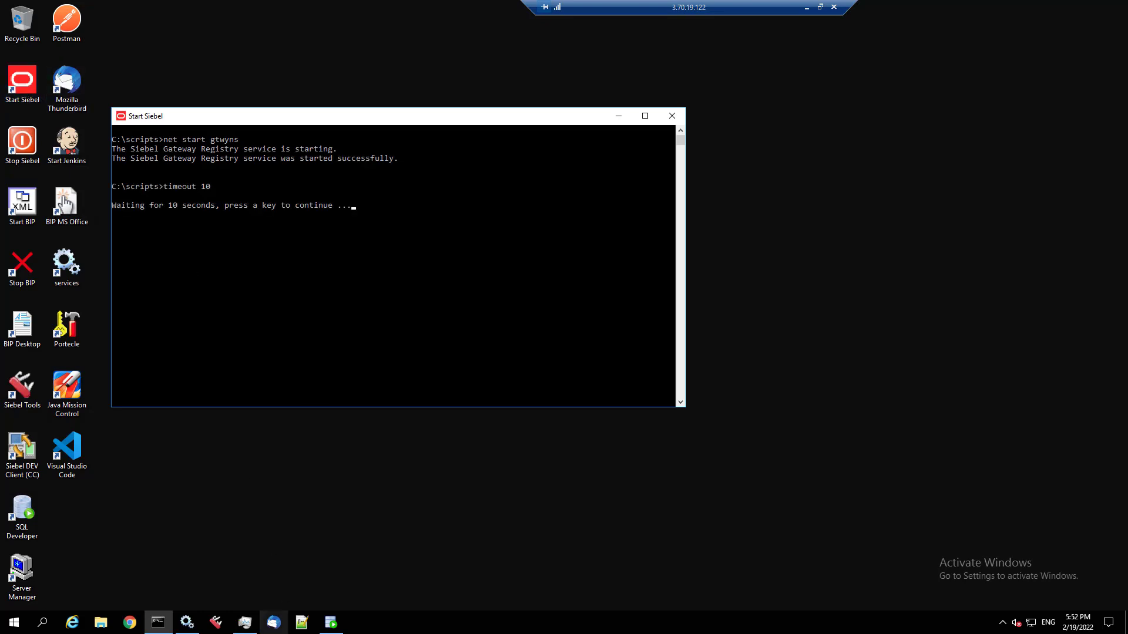
{"action": "left_click", "coordinate": [245, 623]}
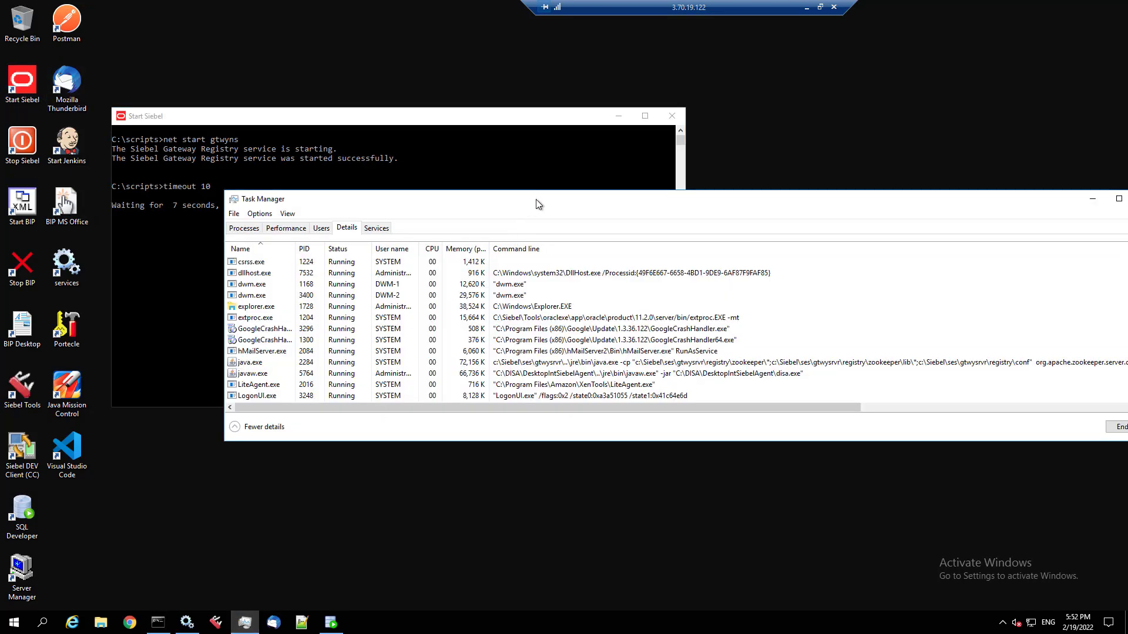
{"action": "left_click_drag", "start_coordinate": [537, 199], "coordinate": [1127, 143]}
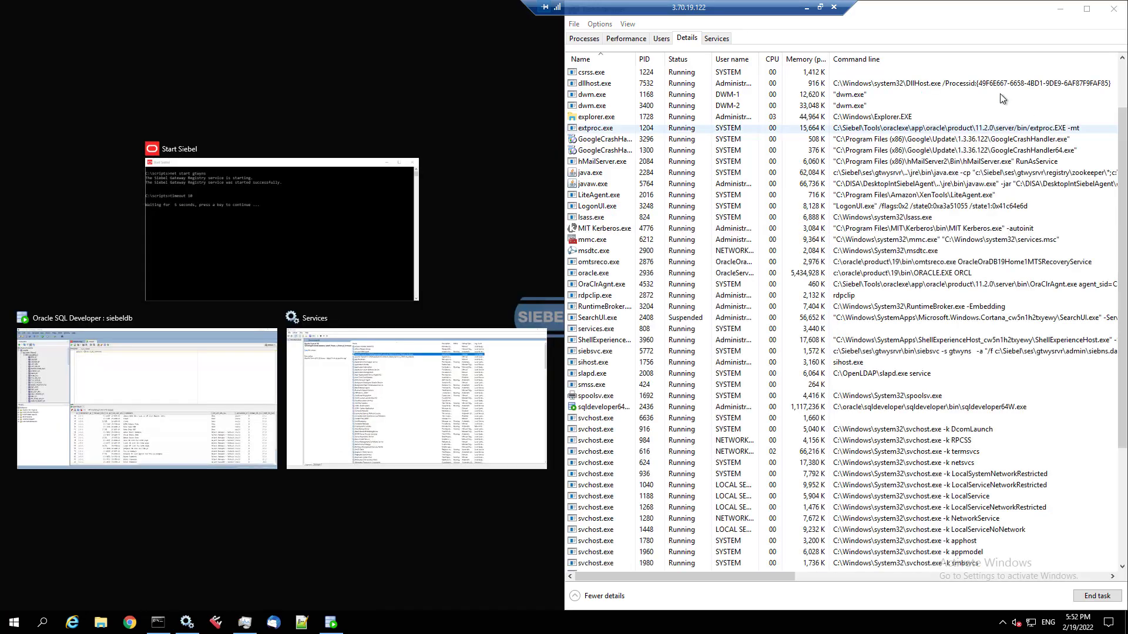
{"action": "left_click", "coordinate": [776, 61]}
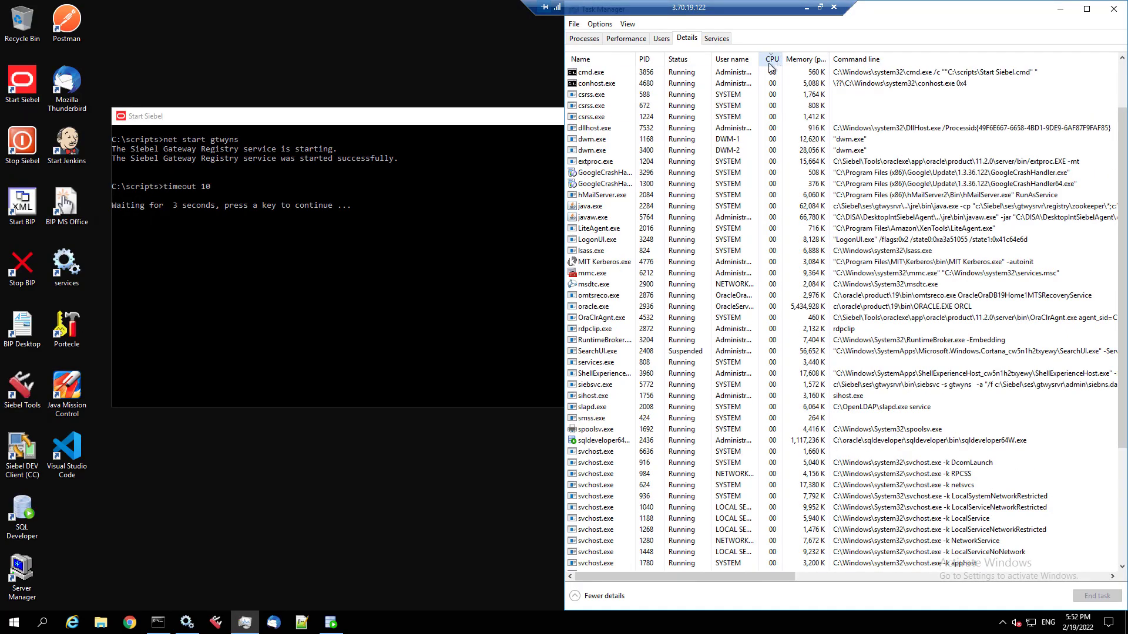
{"action": "left_click_drag", "start_coordinate": [513, 120], "coordinate": [3, 145]}
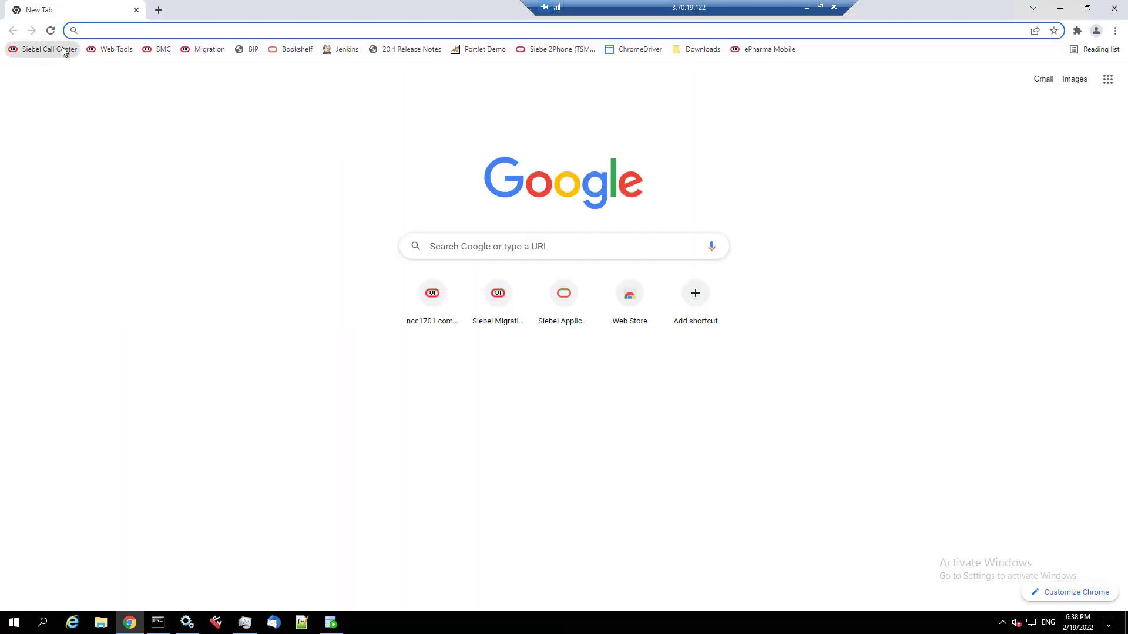
{"action": "left_click", "coordinate": [62, 48]}
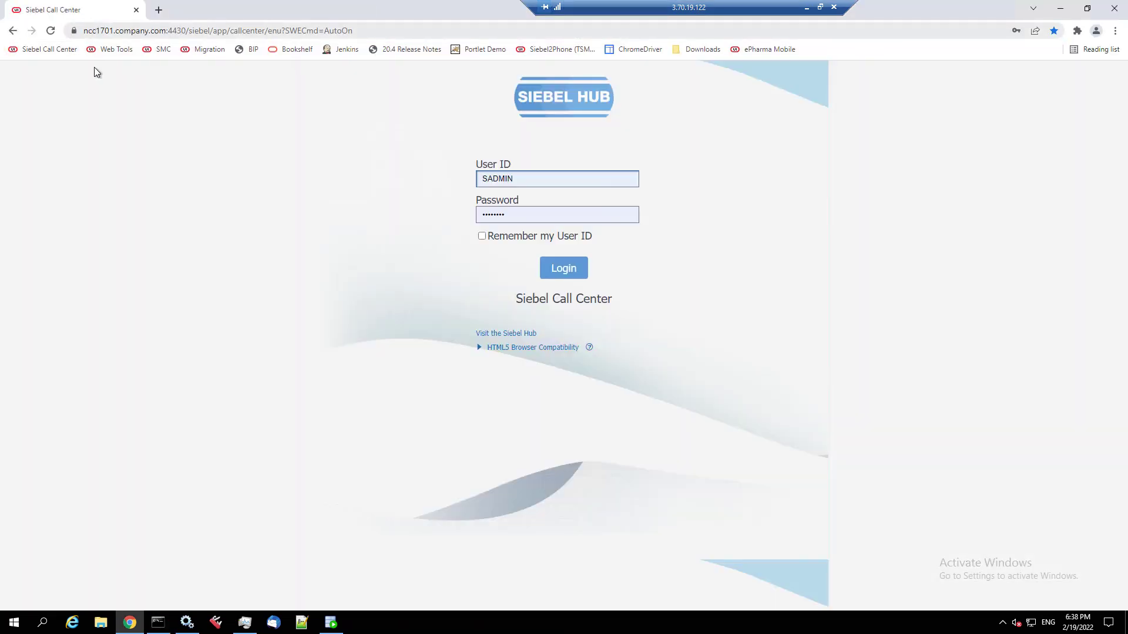
- Log in to Siebel Call Center, open and clear Chrome's developer console, and toggle the gear menu
{"action": "left_click", "coordinate": [573, 277]}
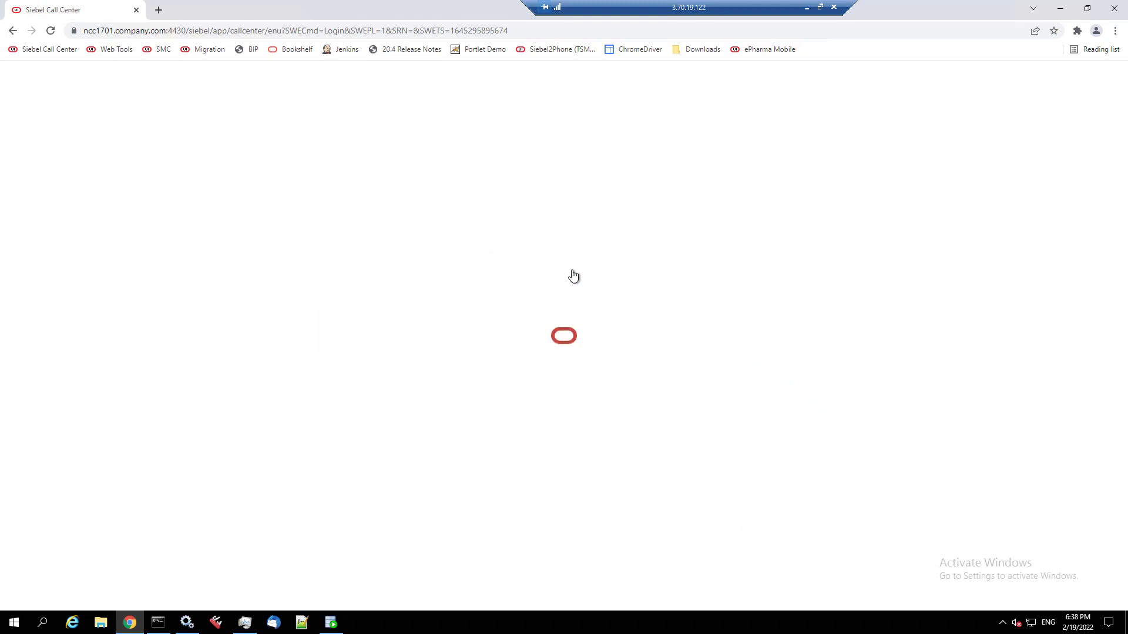
{"action": "left_click", "coordinate": [1116, 32]}
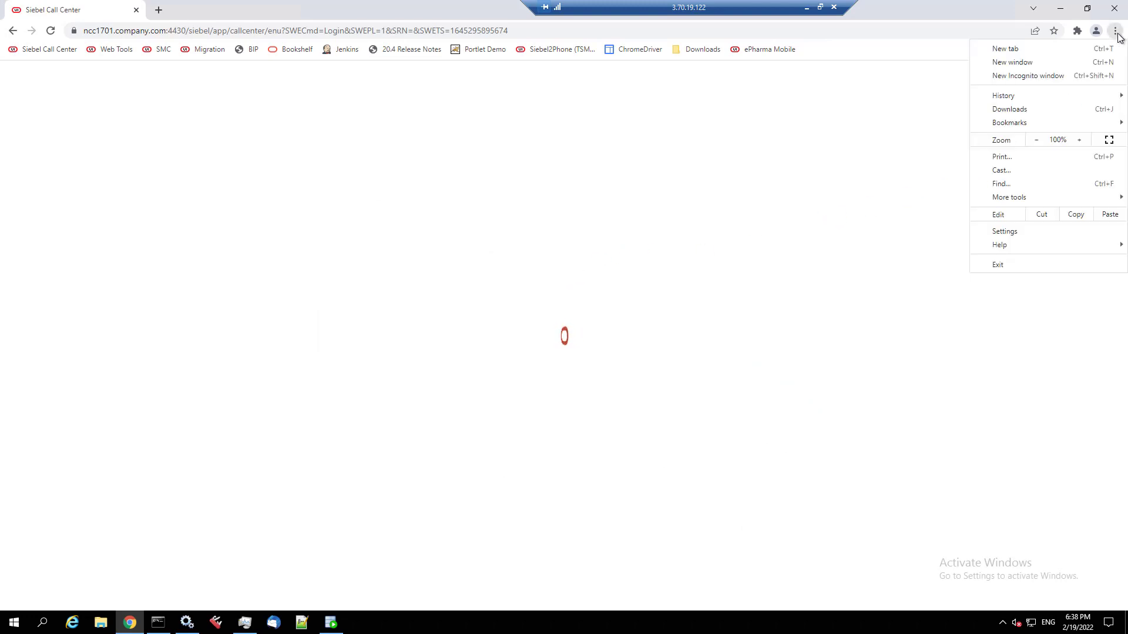
{"action": "mouse_move", "coordinate": [1003, 197]}
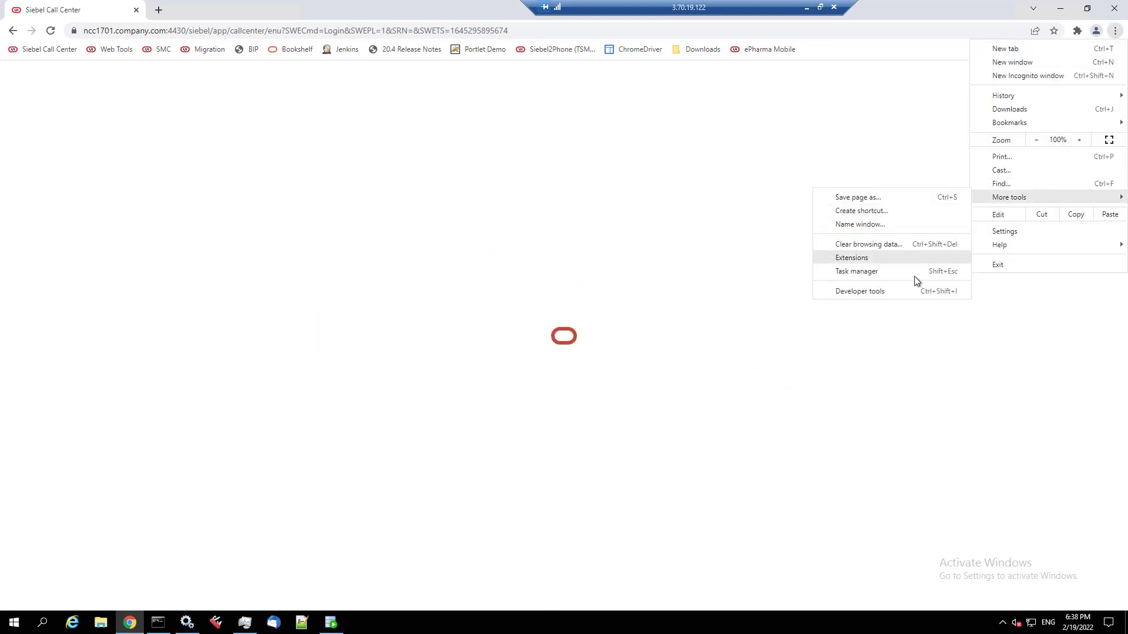
{"action": "left_click", "coordinate": [912, 291]}
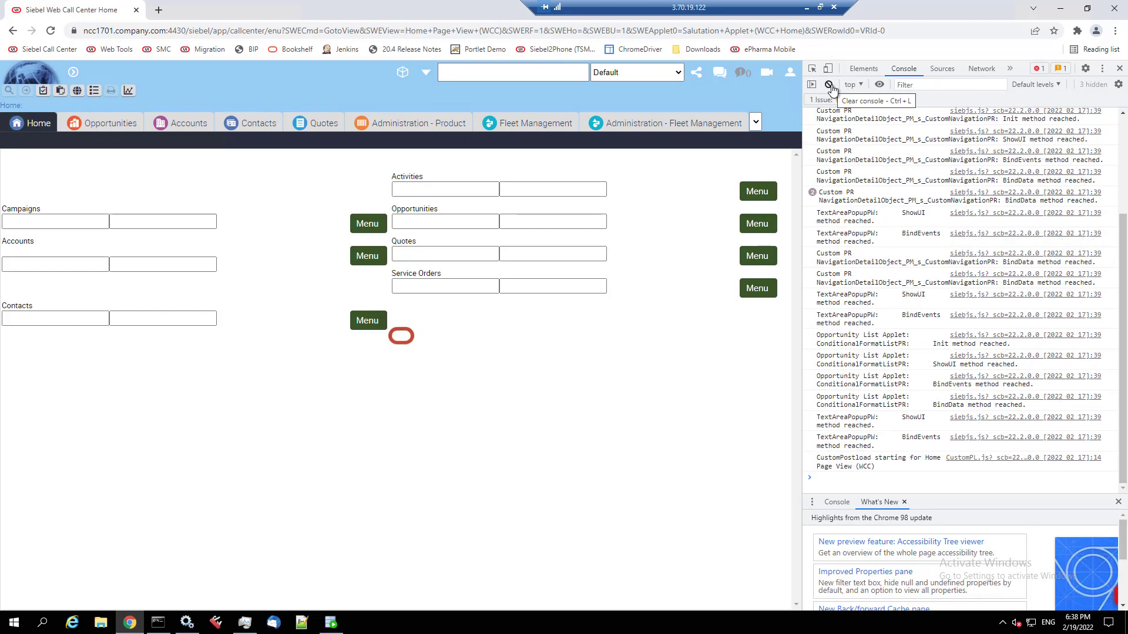
{"action": "left_click", "coordinate": [830, 86]}
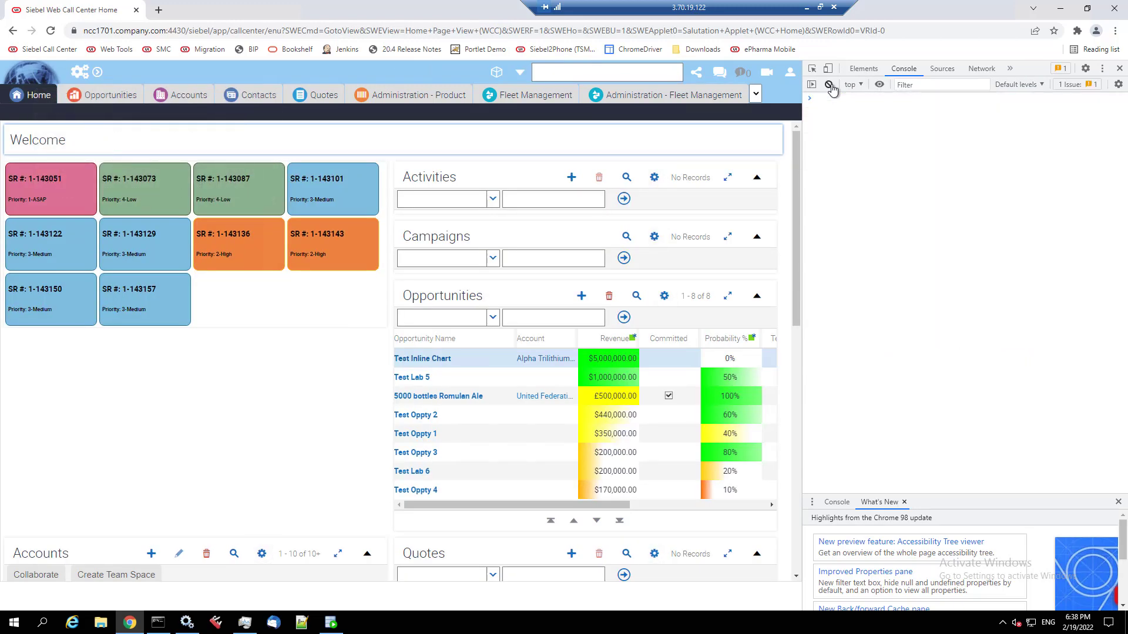
{"action": "left_click", "coordinate": [81, 74]}
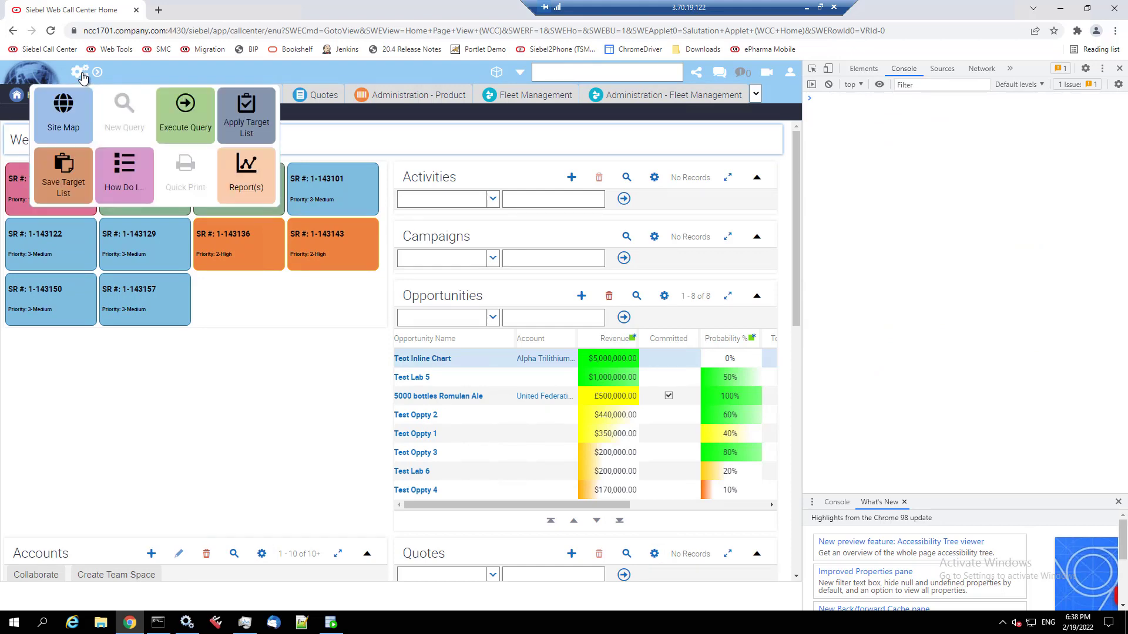
{"action": "left_click", "coordinate": [81, 74]}
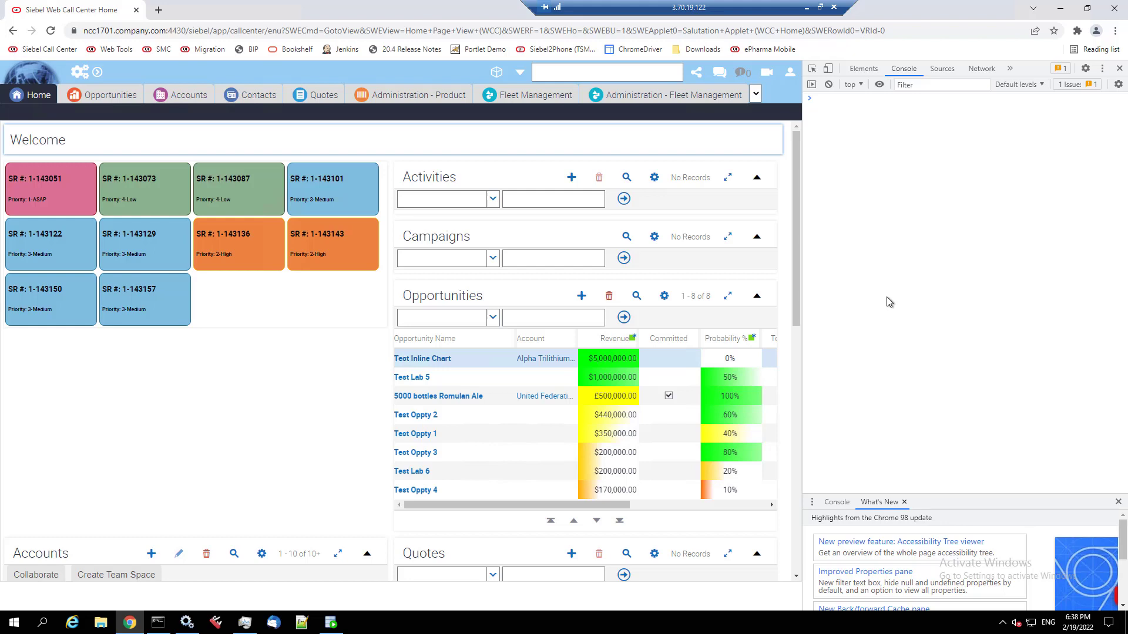
- Clear Chrome's browsing data, including cached images and files, then return to the Siebel tab
{"action": "right_click", "coordinate": [95, 52]}
{"action": "left_click", "coordinate": [254, 74]}
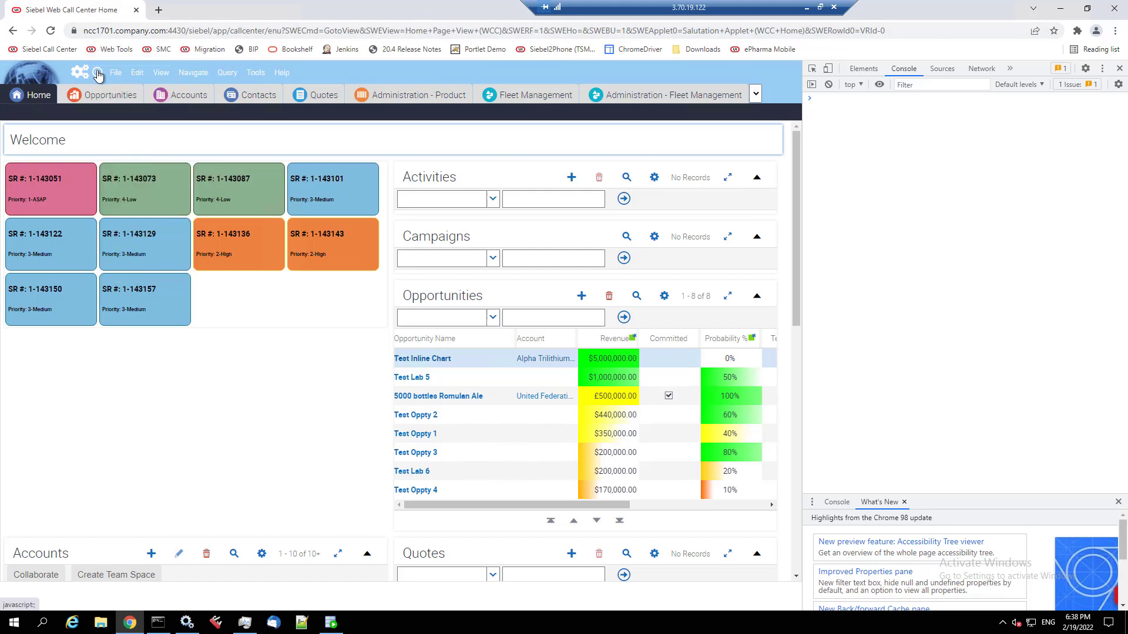
{"action": "left_click", "coordinate": [1115, 31]}
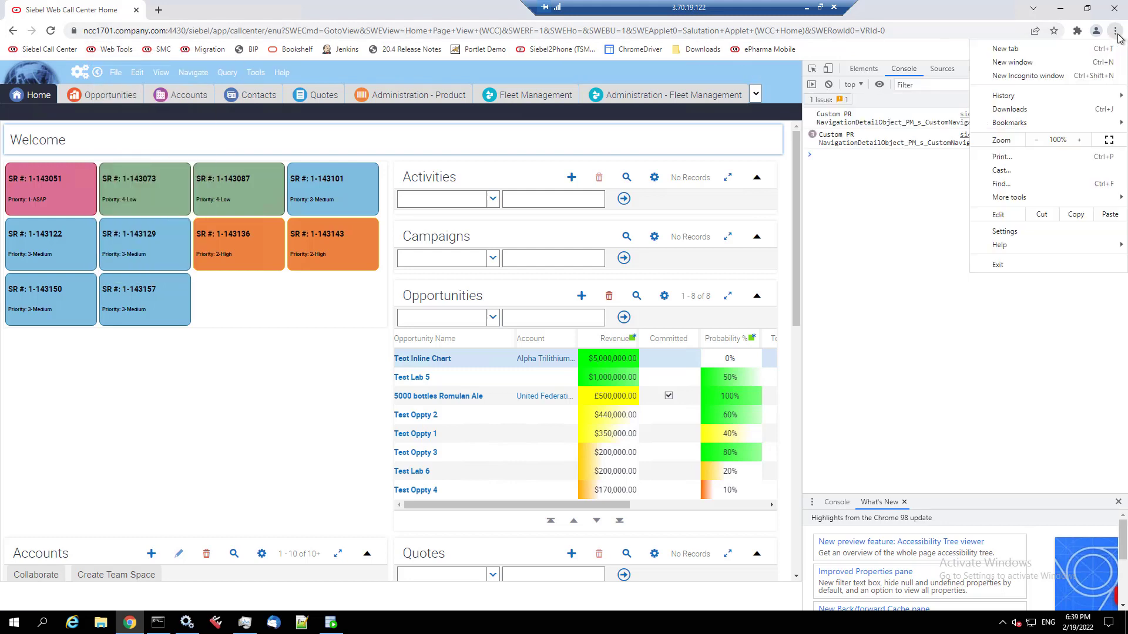
{"action": "left_click", "coordinate": [1002, 231]}
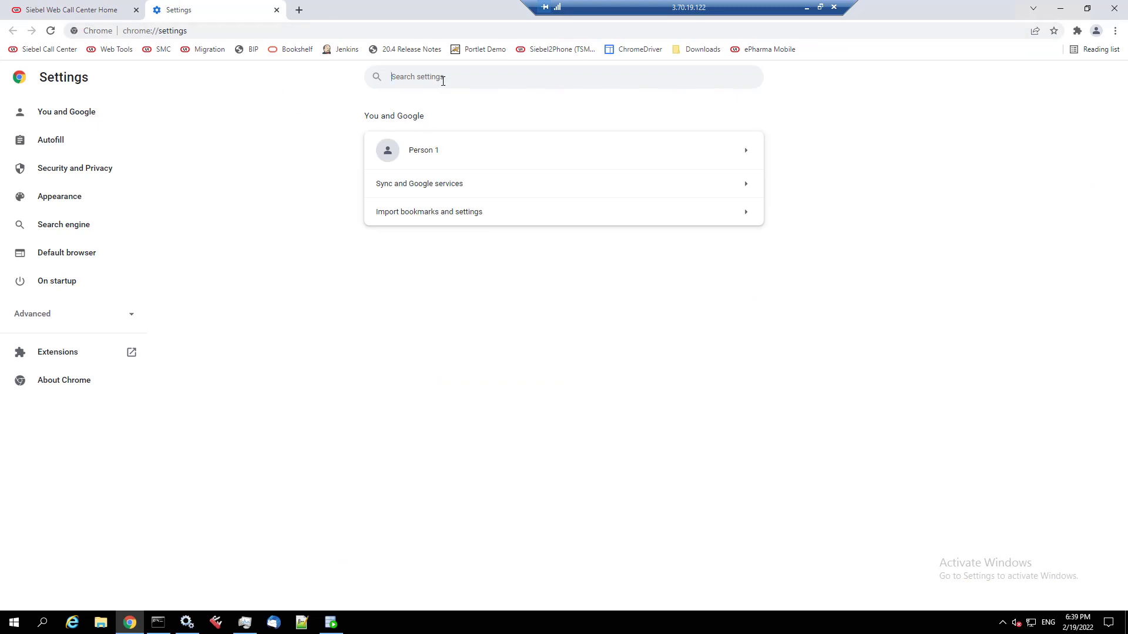
{"action": "type", "text": "cache"}
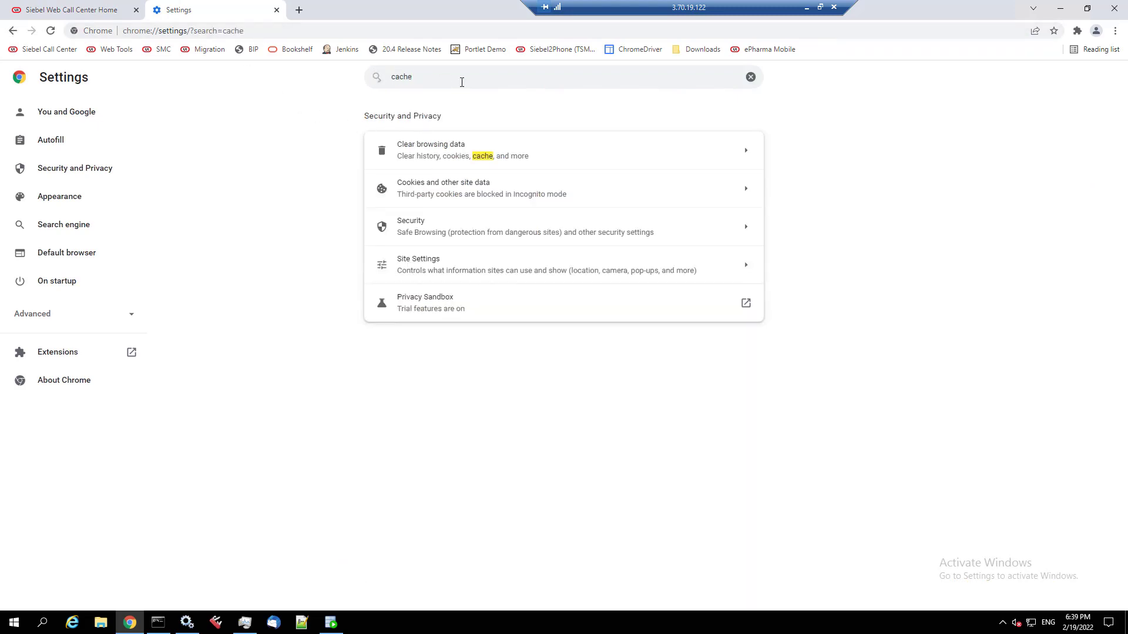
{"action": "left_click", "coordinate": [435, 153]}
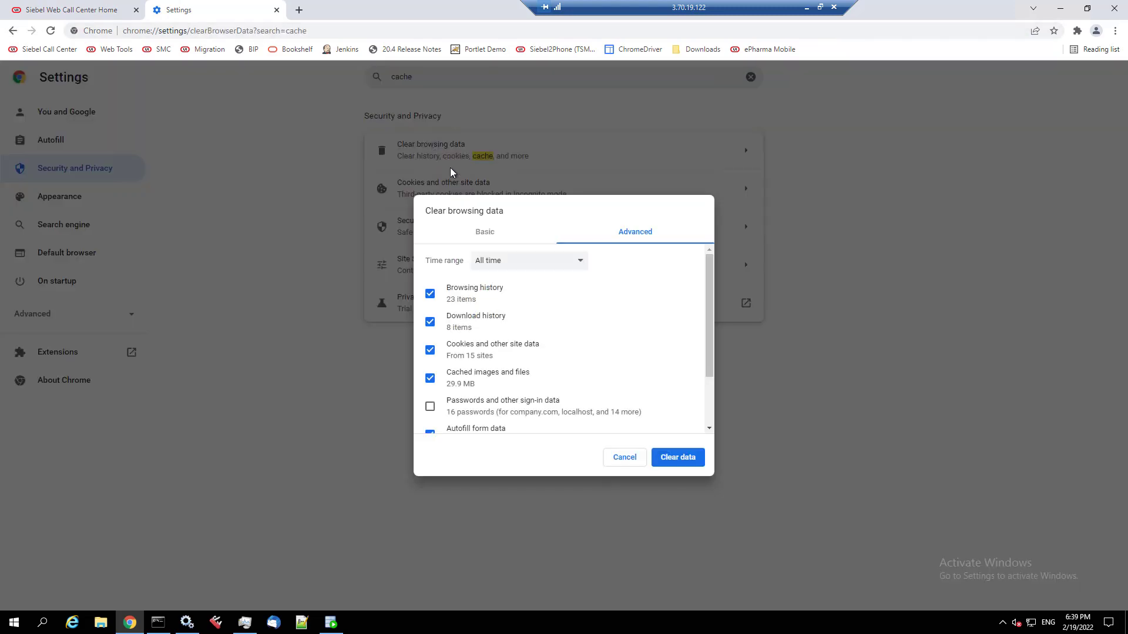
{"action": "left_click", "coordinate": [681, 461]}
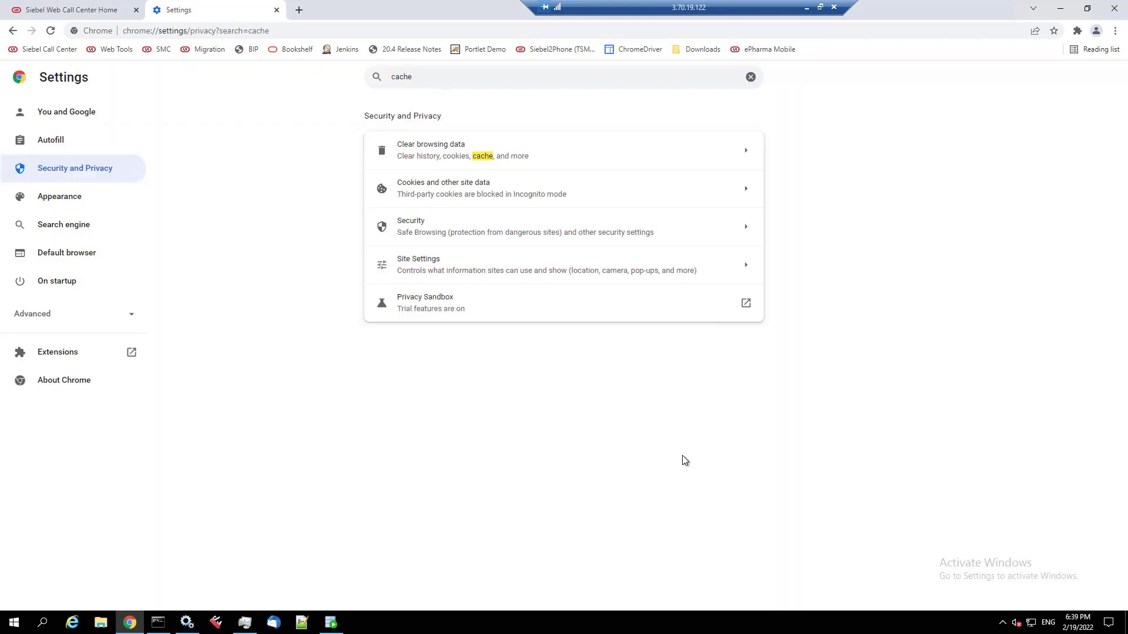
{"action": "left_click", "coordinate": [96, 7]}
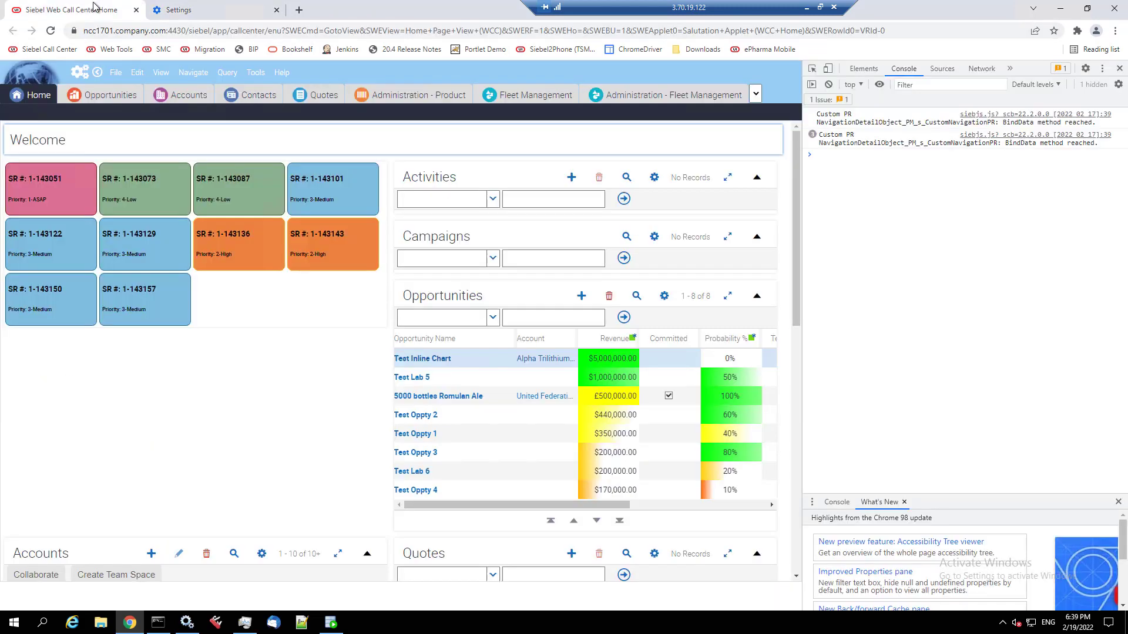
- Reload the Siebel page and log back in with the prefilled credentials
{"action": "left_click", "coordinate": [51, 31]}
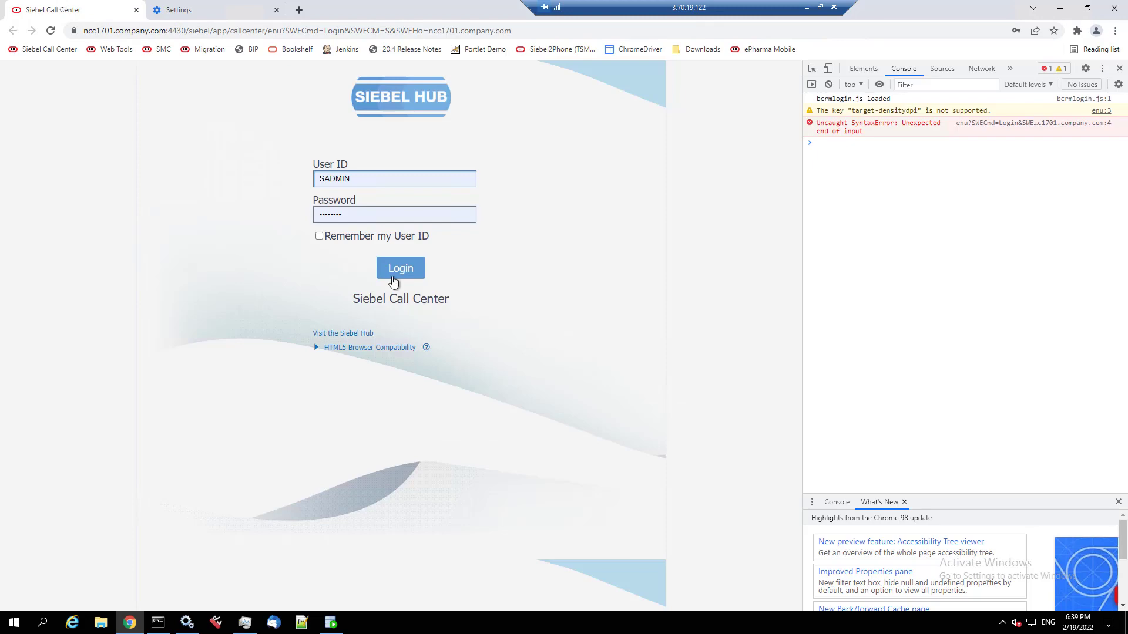
{"action": "left_click", "coordinate": [410, 279]}
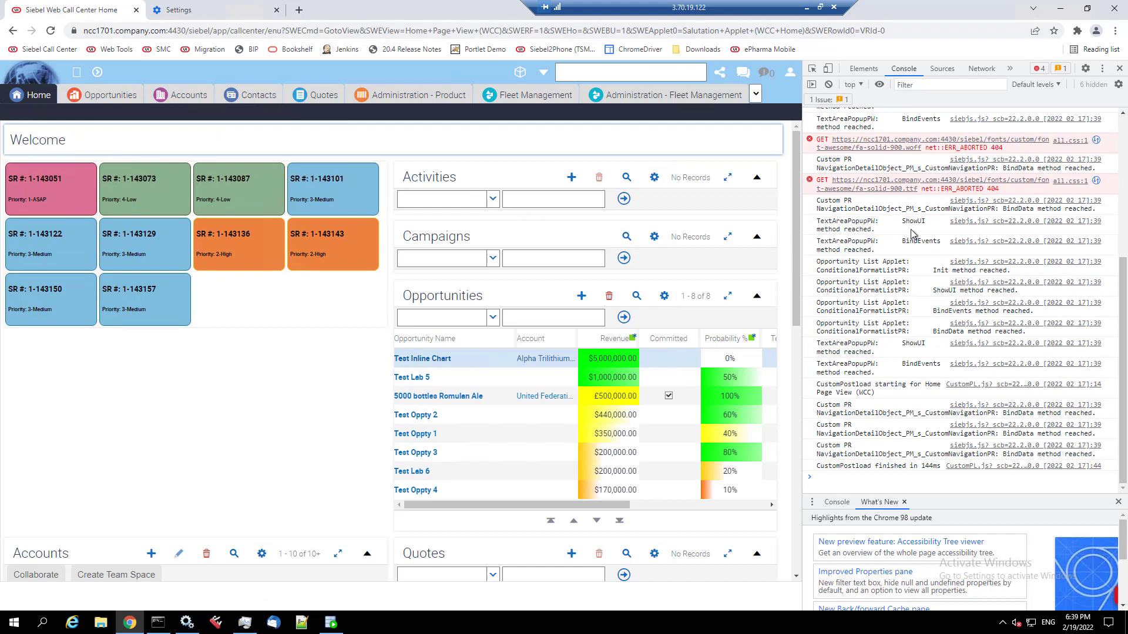
{"action": "scroll", "coordinate": [912, 154], "scroll_direction": "up", "scroll_amount": 1}
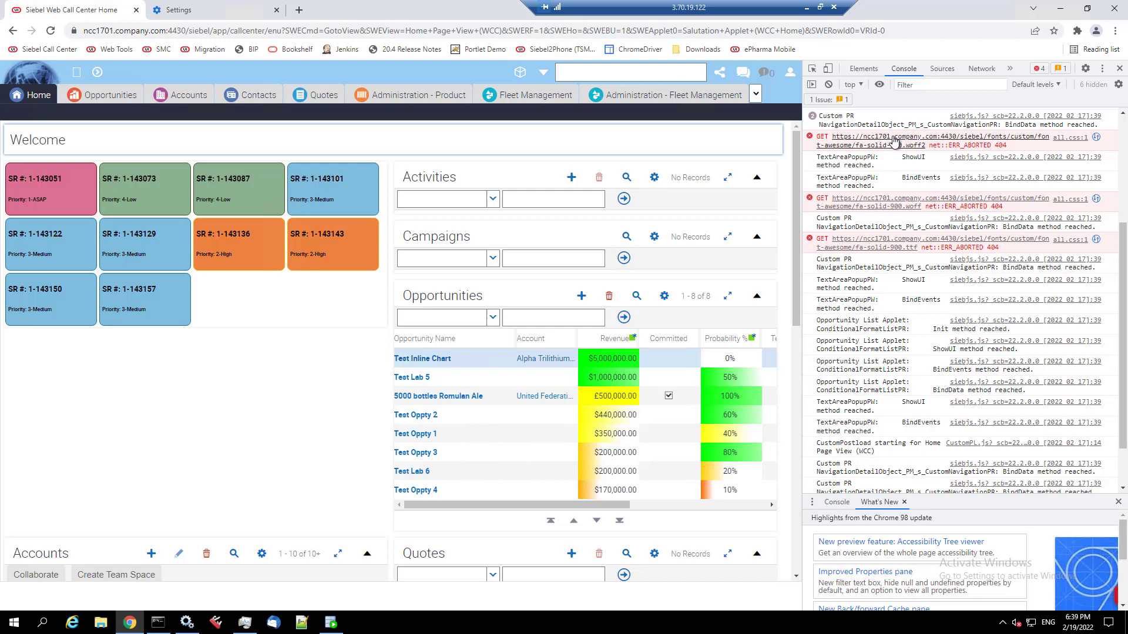
- Browse to C:\Siebel and open the ai_pre22.2.0.0 backup folder in a new window
{"action": "left_click", "coordinate": [100, 625]}
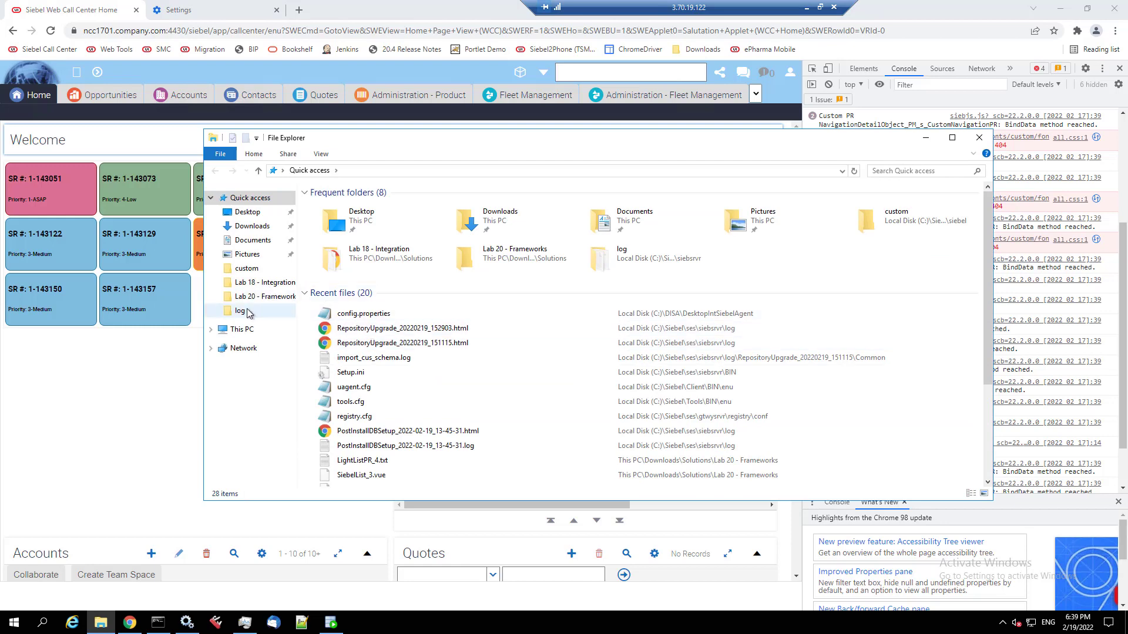
{"action": "left_click", "coordinate": [247, 269]}
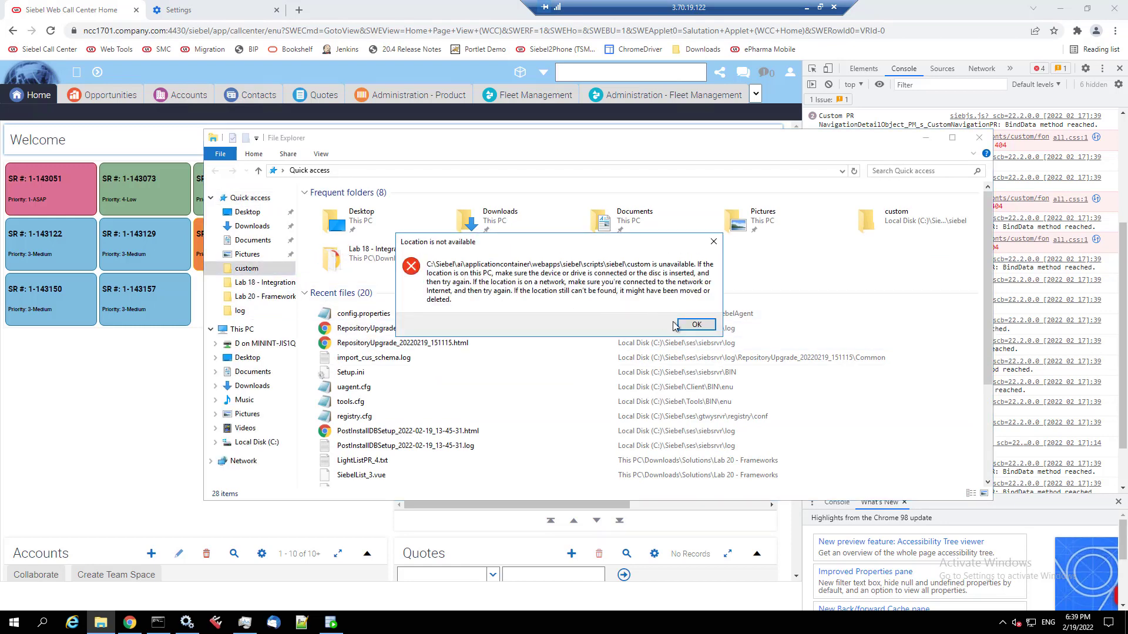
{"action": "left_click", "coordinate": [677, 326]}
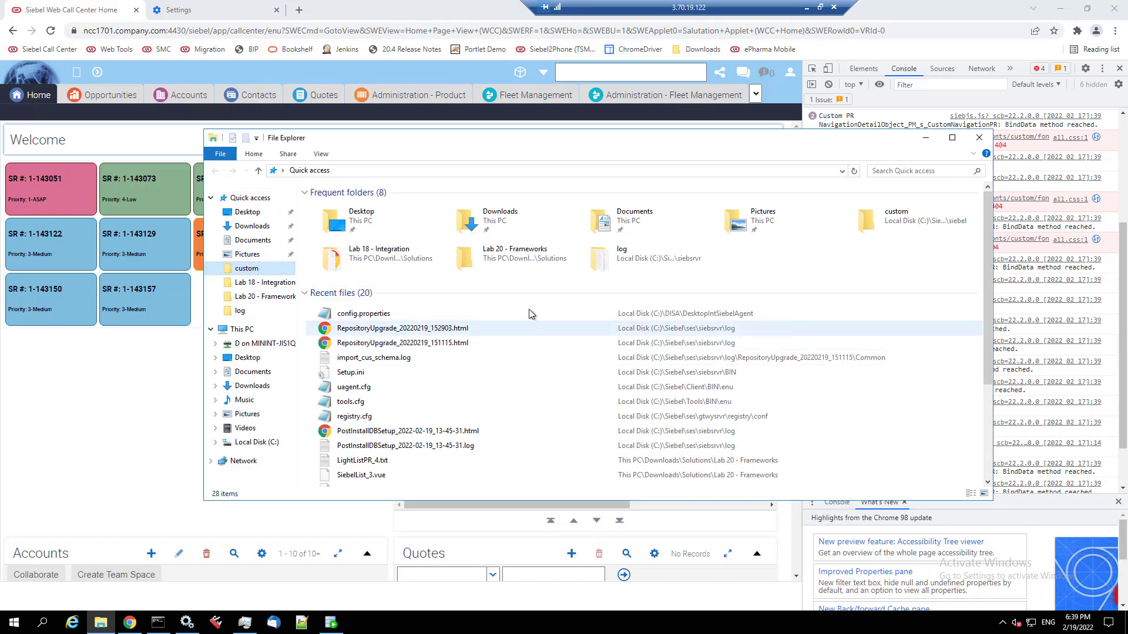
{"action": "left_click", "coordinate": [257, 445]}
{"action": "left_click", "coordinate": [340, 478]}
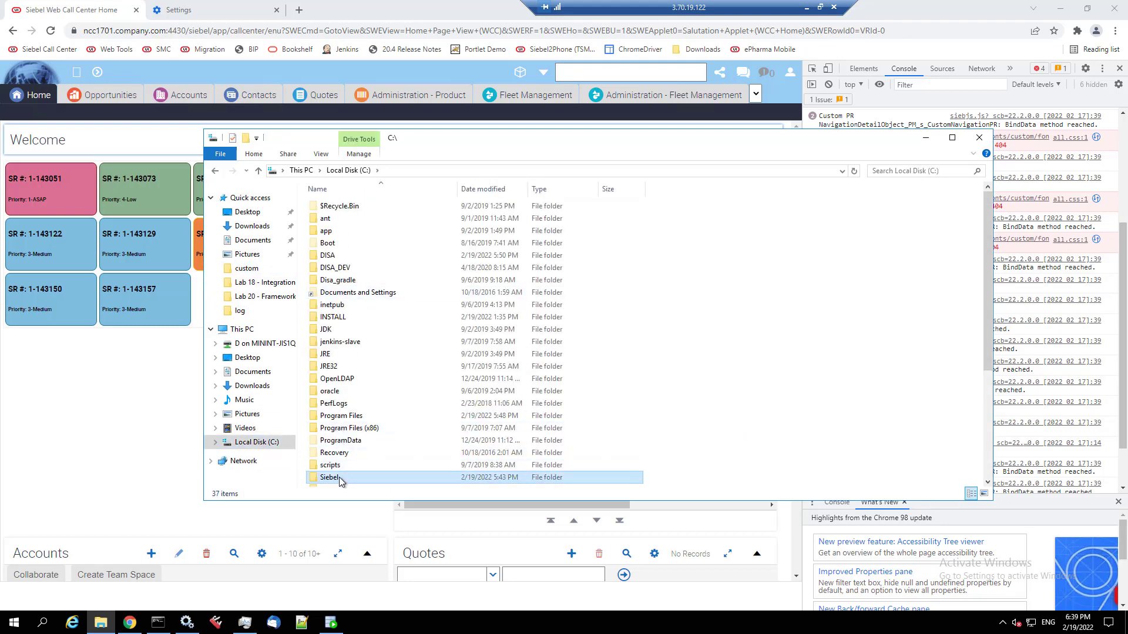
{"action": "double_click", "coordinate": [339, 477]}
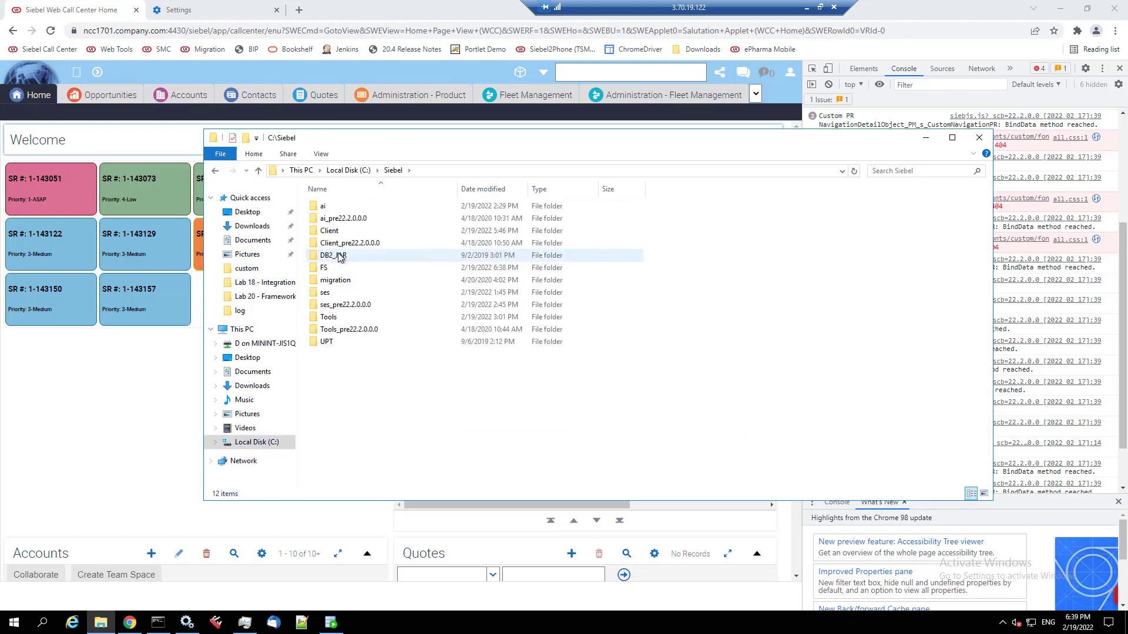
{"action": "right_click", "coordinate": [354, 222]}
{"action": "left_click", "coordinate": [379, 239]}
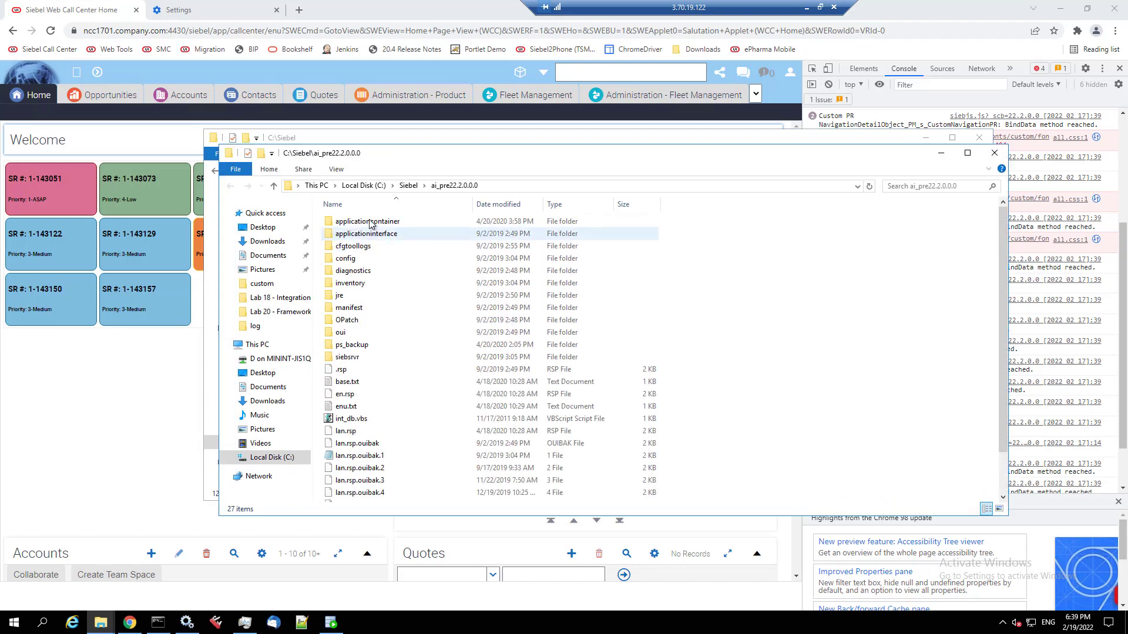
- In the backup window, go to applicationcontainer\webapps\siebel\fonts and select the custom folder
{"action": "left_click_drag", "start_coordinate": [412, 155], "coordinate": [218, 121]}
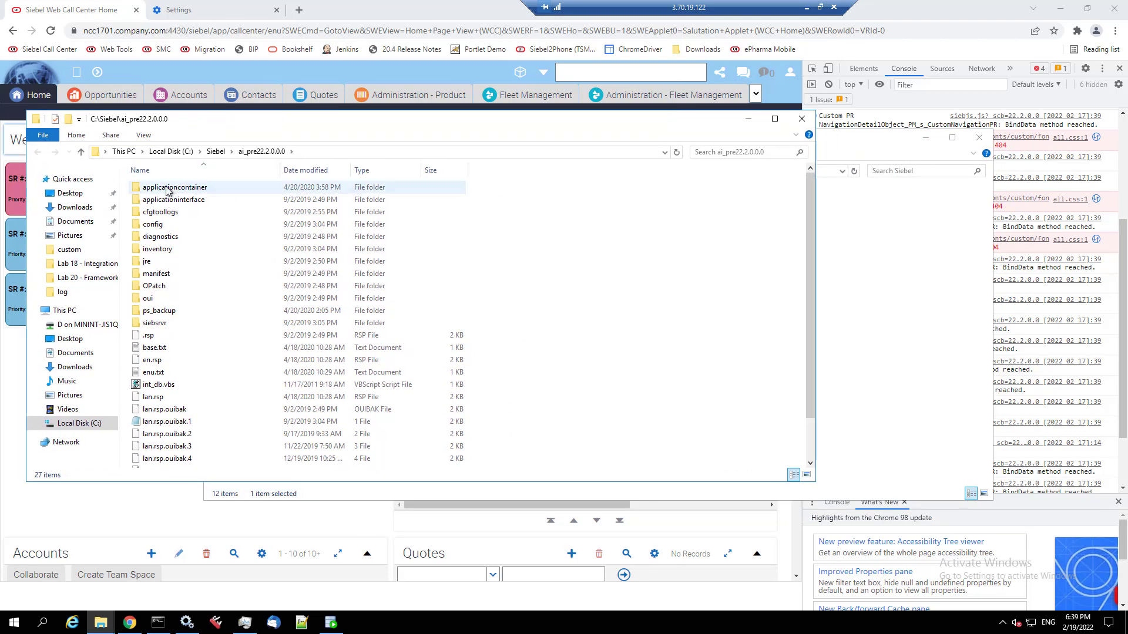
{"action": "double_click", "coordinate": [167, 189]}
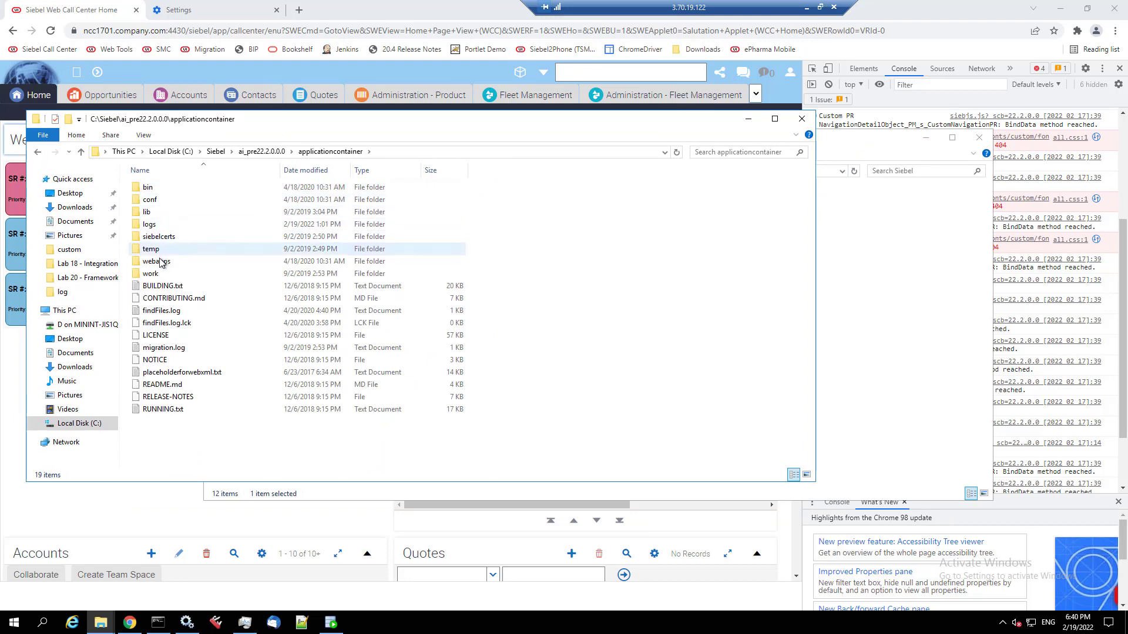
{"action": "double_click", "coordinate": [159, 261]}
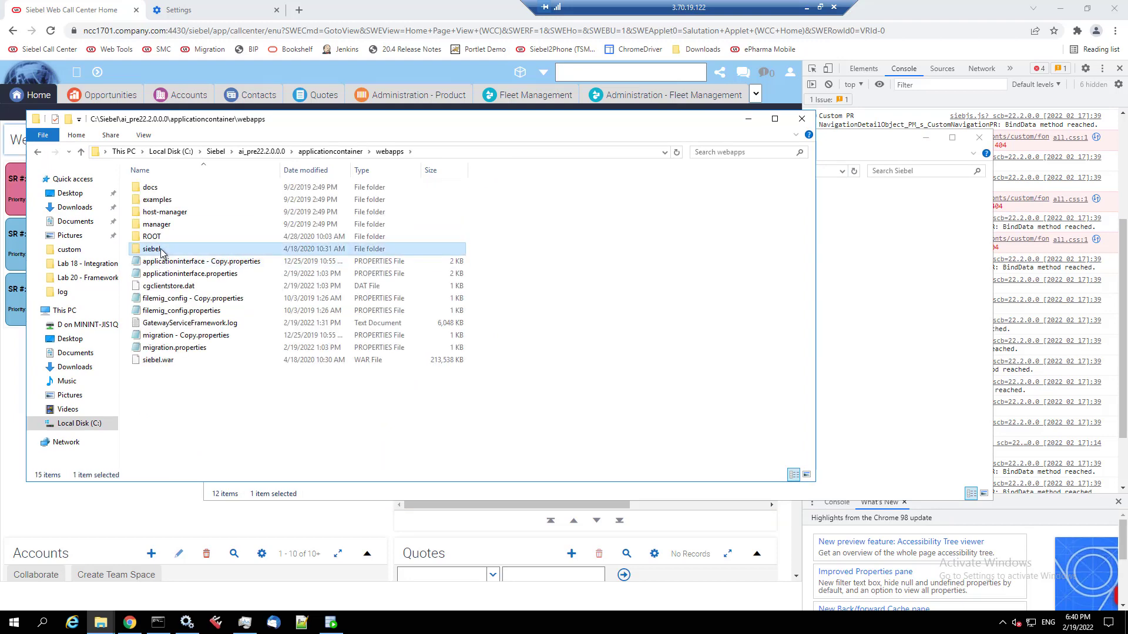
{"action": "double_click", "coordinate": [162, 252]}
{"action": "double_click", "coordinate": [154, 311]}
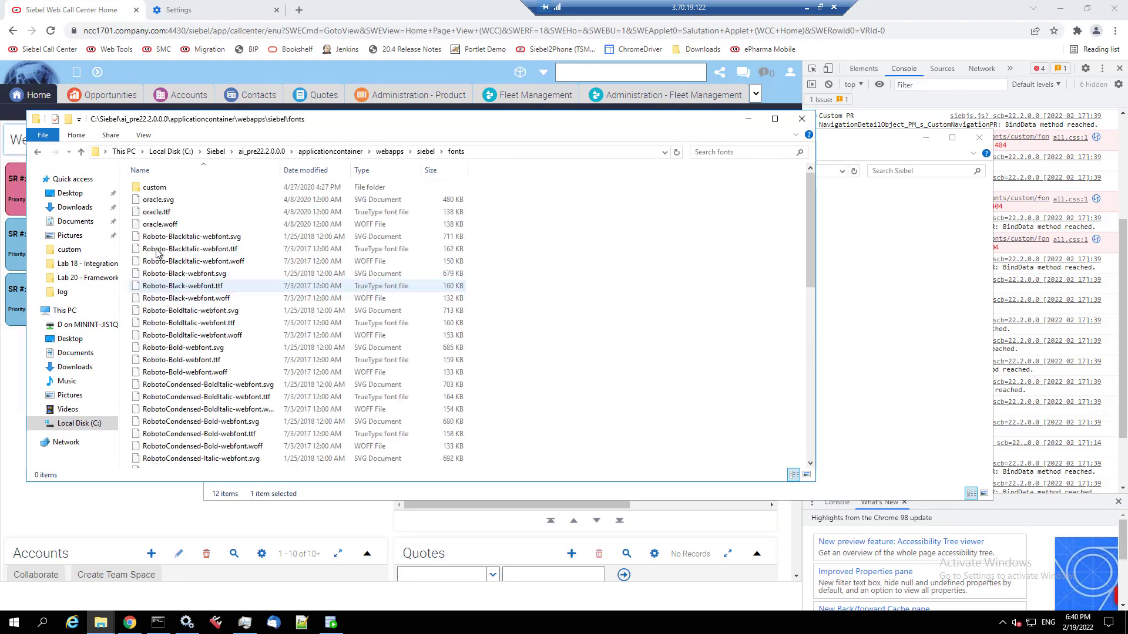
{"action": "left_click", "coordinate": [155, 188]}
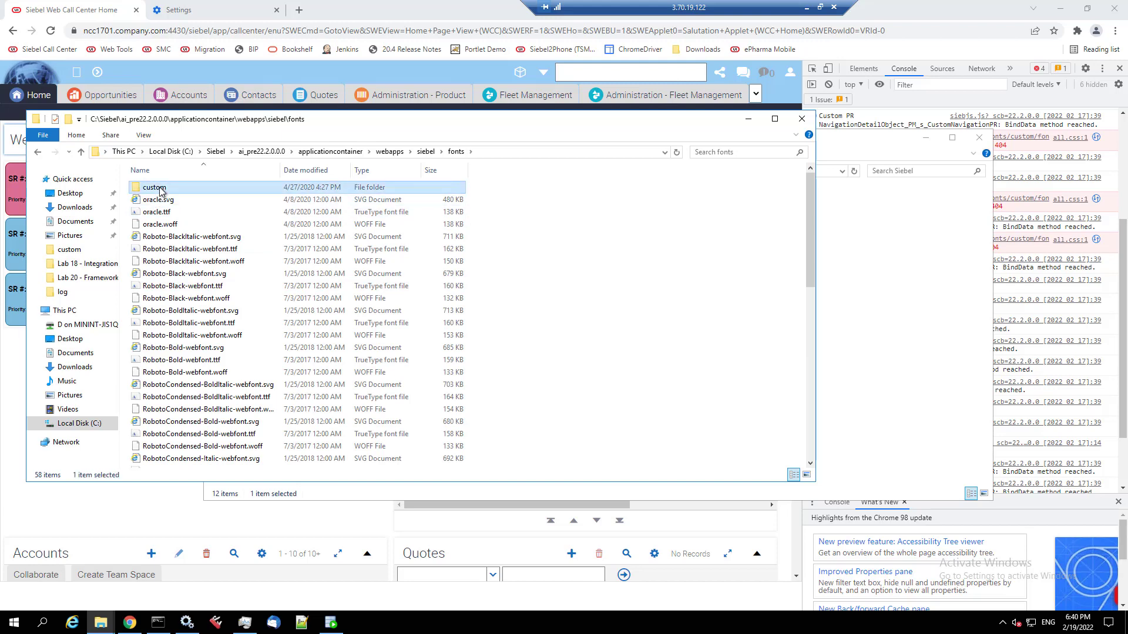
{"action": "left_click_drag", "start_coordinate": [334, 120], "coordinate": [286, 219]}
- In the C:\Siebel window, open ai\applicationcontainer_external\siebelwebroot\fonts
{"action": "left_click", "coordinate": [397, 158]}
{"action": "double_click", "coordinate": [325, 206]}
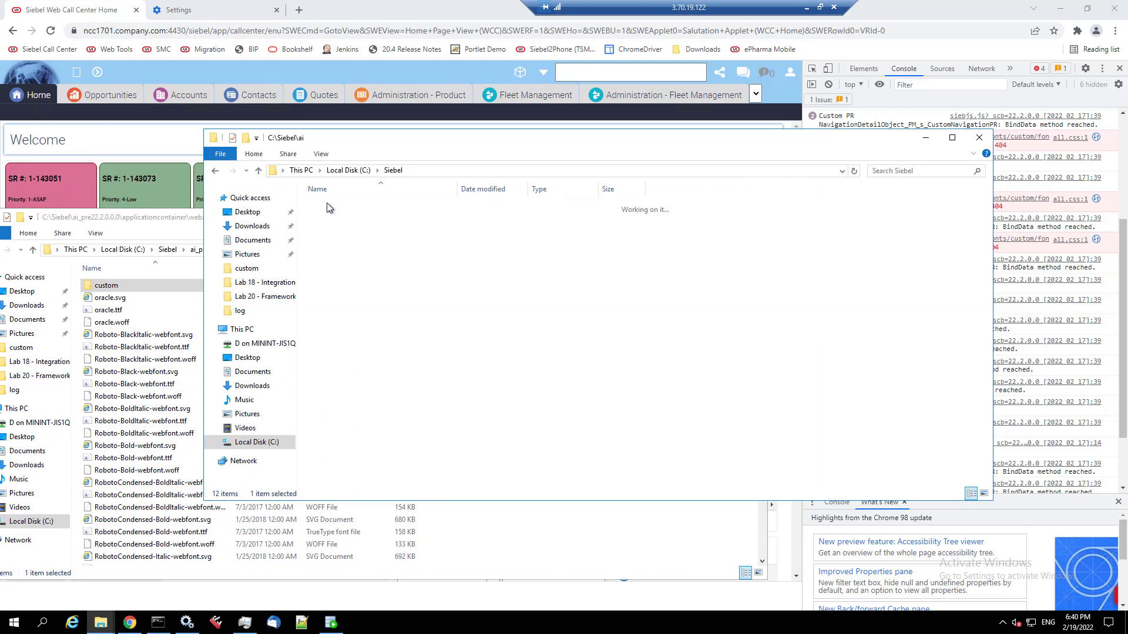
{"action": "double_click", "coordinate": [345, 208]}
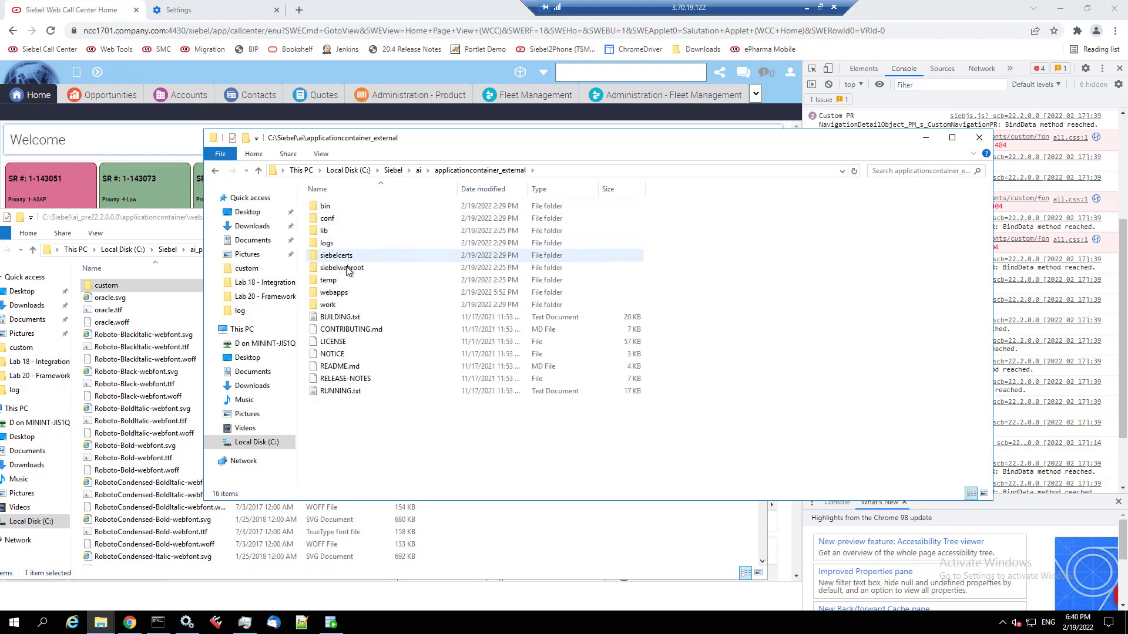
{"action": "left_click", "coordinate": [346, 271]}
{"action": "double_click", "coordinate": [342, 267]}
{"action": "double_click", "coordinate": [332, 230]}
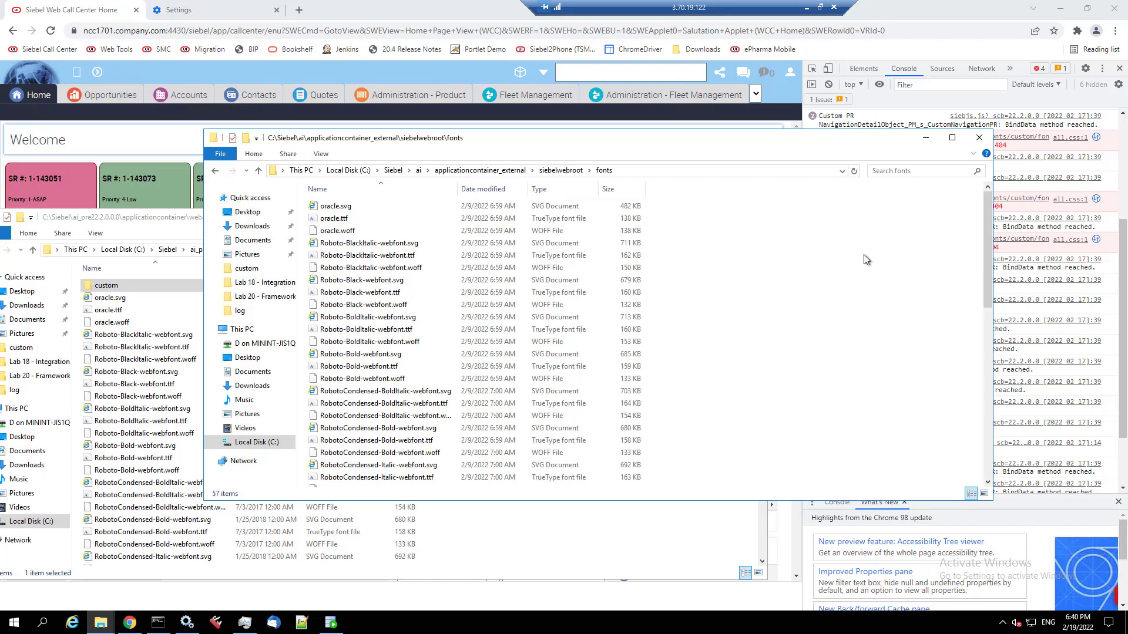
- Paste the custom folder into fonts and reload the Call Center page afresh
{"action": "key", "text": "ctrl+v"}
{"action": "scroll", "coordinate": [795, 280], "scroll_direction": "up", "scroll_amount": 12}
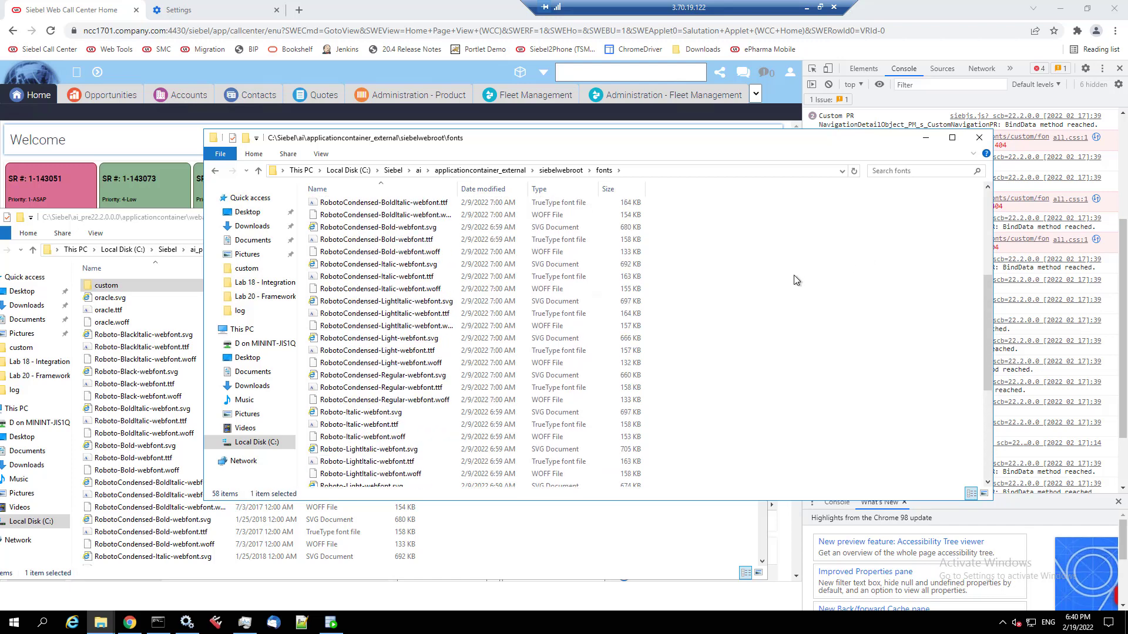
{"action": "right_click", "coordinate": [52, 33]}
{"action": "left_click", "coordinate": [80, 77]}
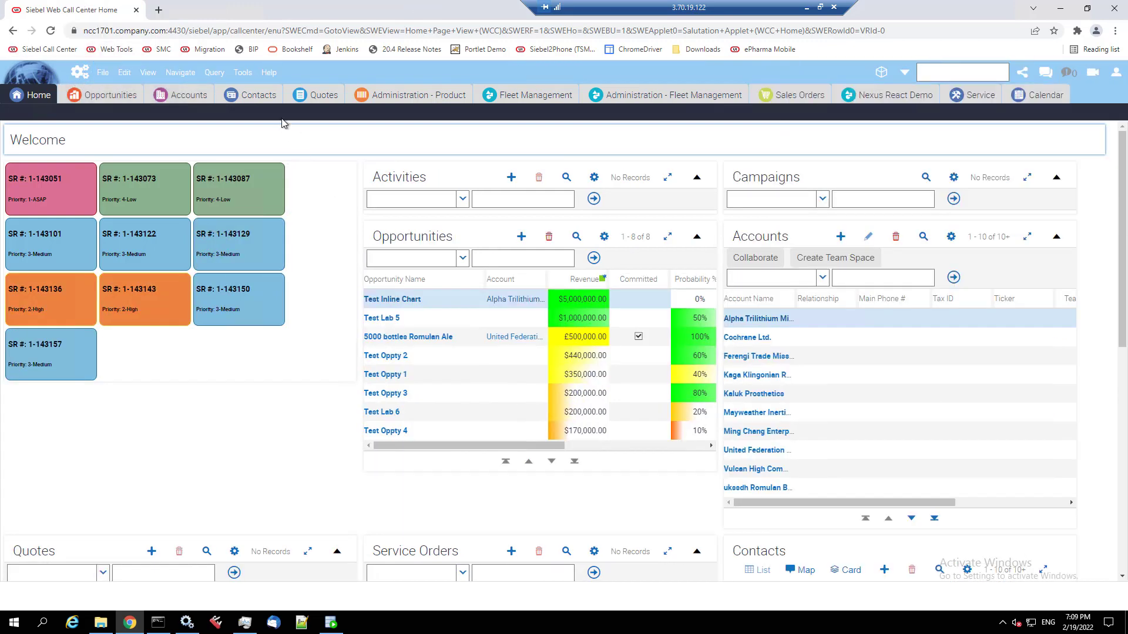
{"action": "left_click", "coordinate": [269, 73]}
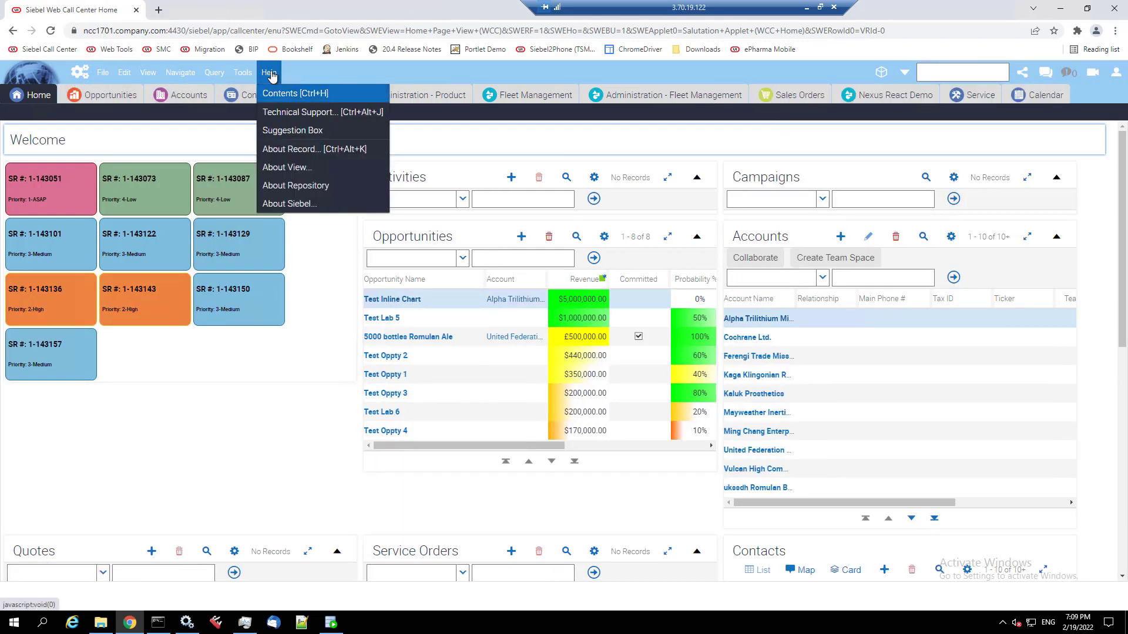
{"action": "left_click", "coordinate": [288, 113]}
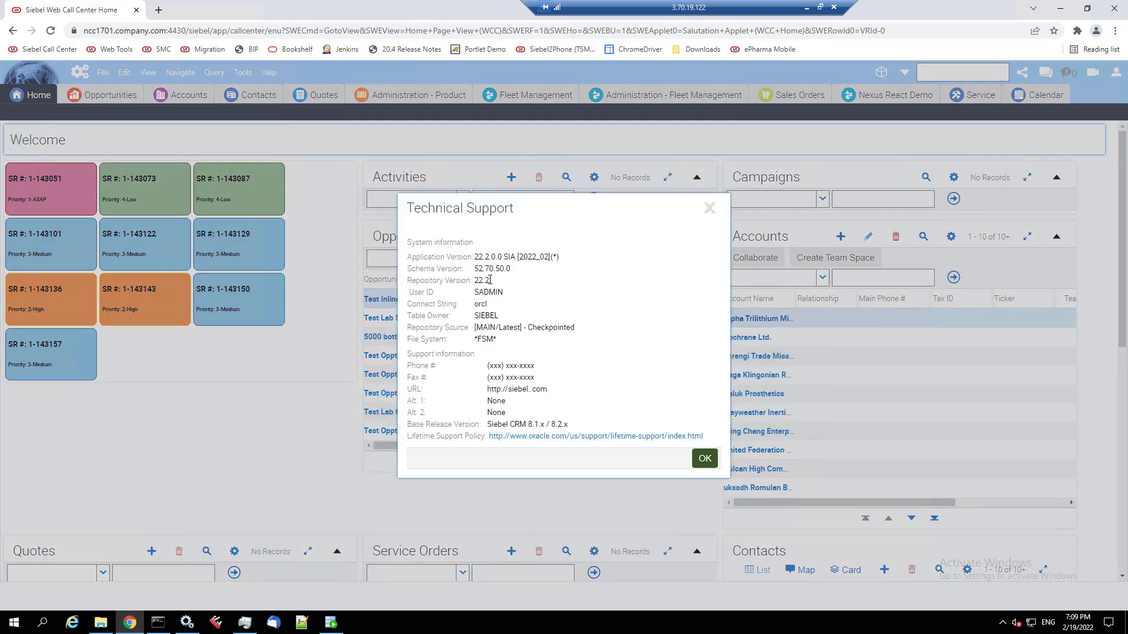
{"action": "left_click_drag", "start_coordinate": [488, 282], "coordinate": [413, 283]}
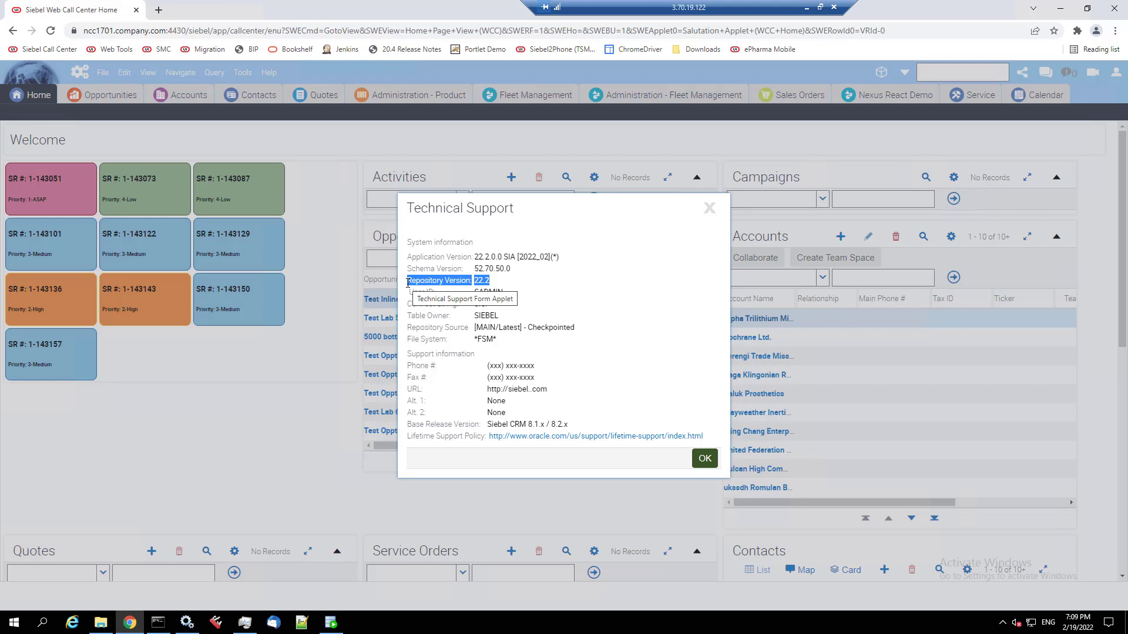
{"action": "left_click", "coordinate": [705, 461]}
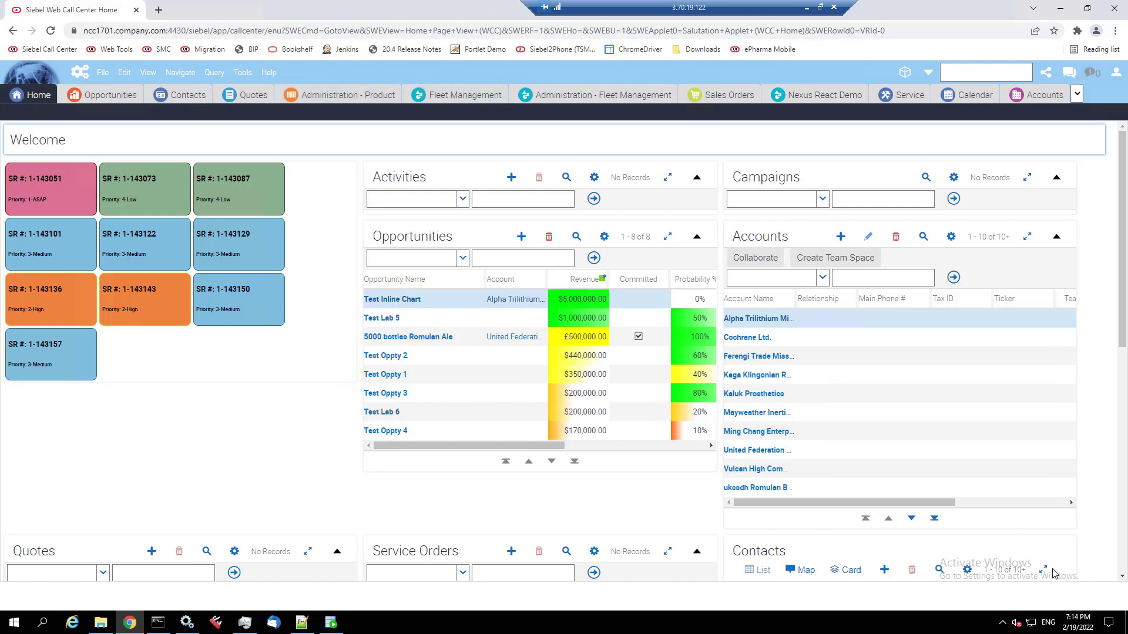
- Search the Site Map for 'monitor' and open Workflow Monitoring Configuration
{"action": "left_click", "coordinate": [81, 73]}
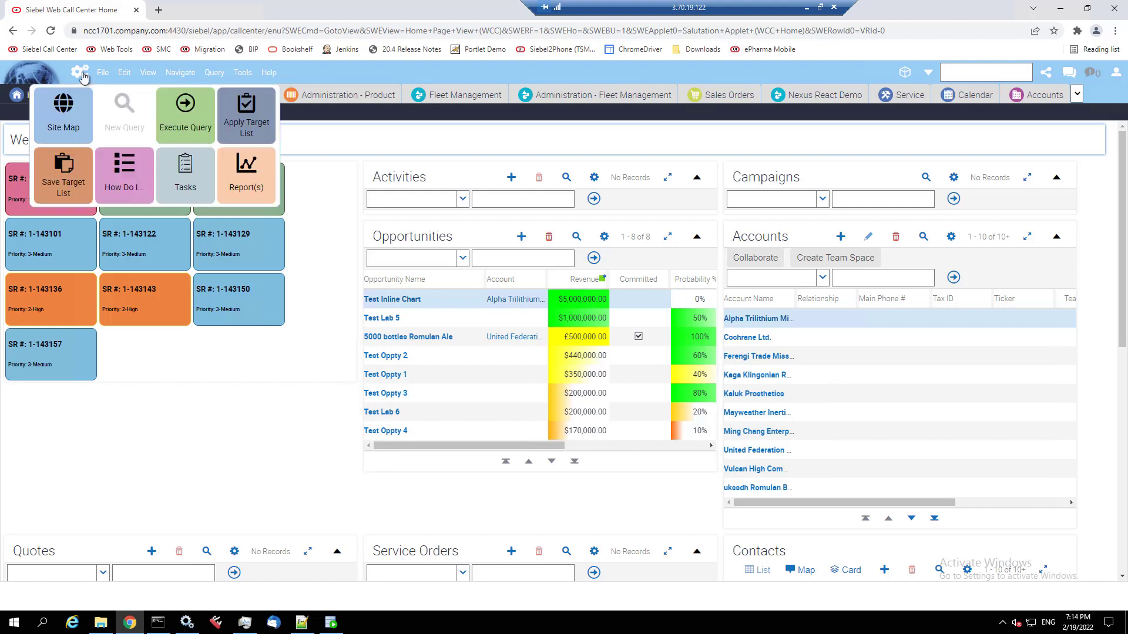
{"action": "left_click", "coordinate": [68, 115]}
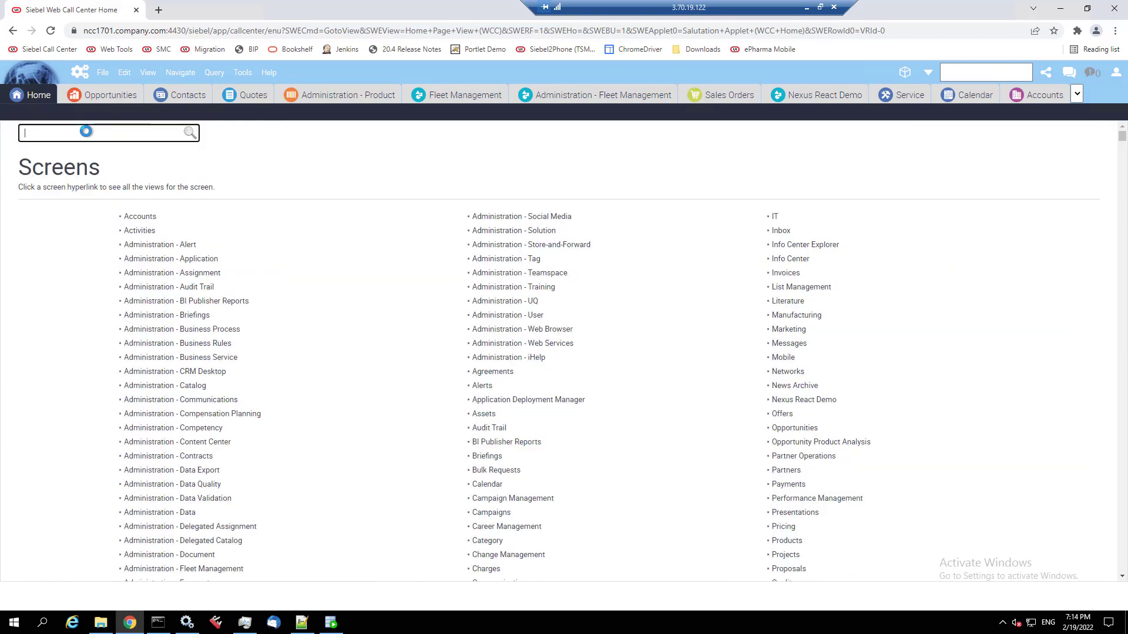
{"action": "type", "text": "monitor"}
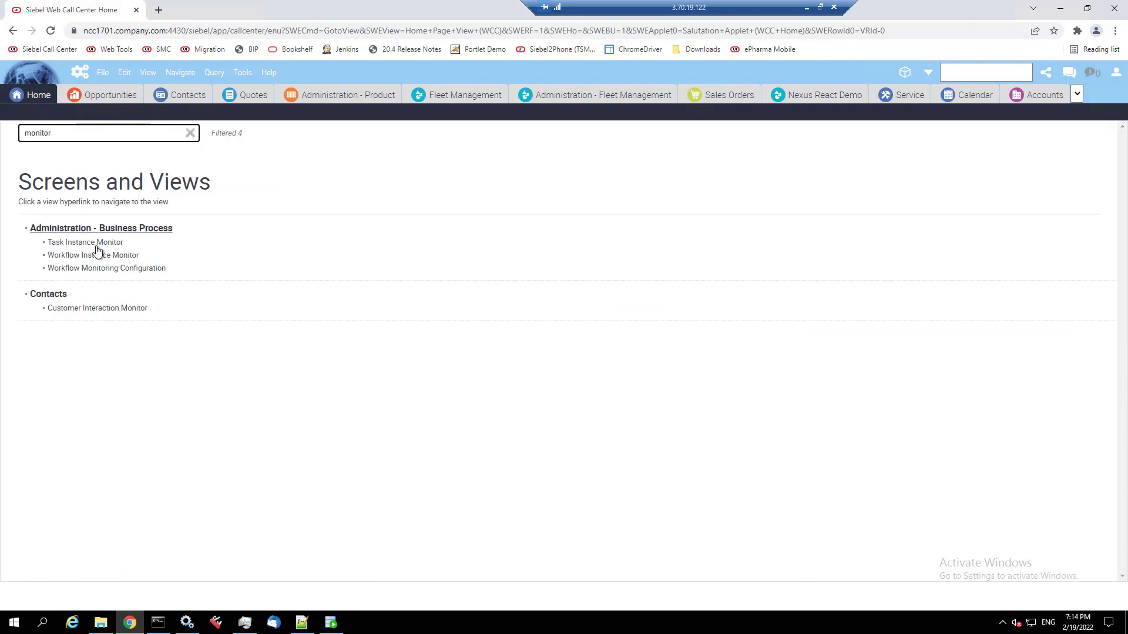
{"action": "left_click", "coordinate": [98, 269]}
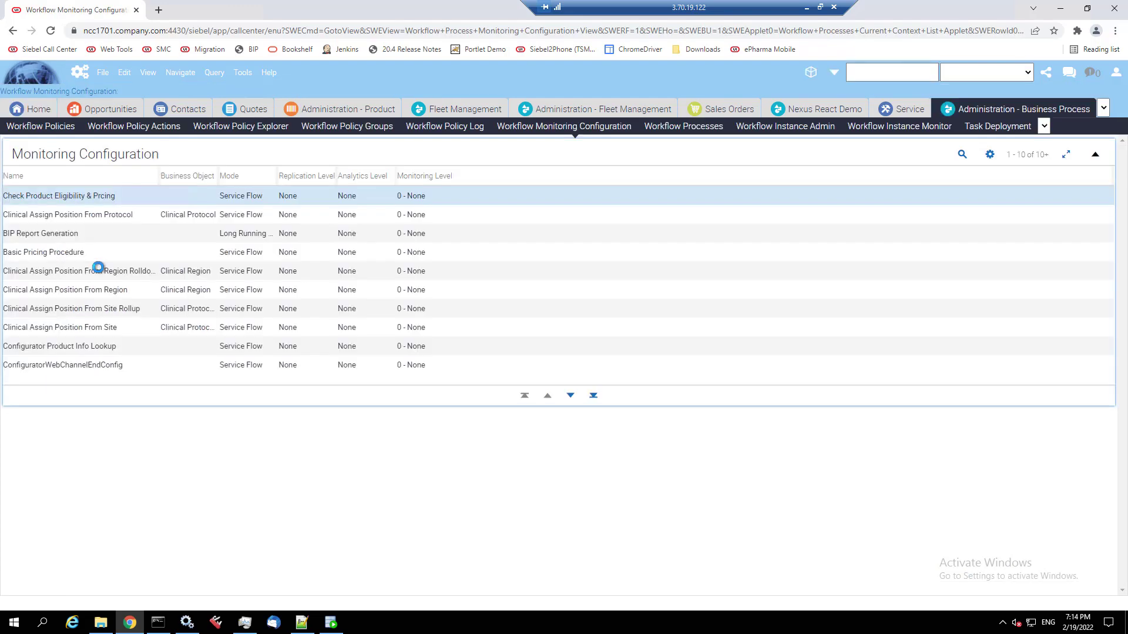
- Search the Site Map for 'data e' and open Data Export Administration
{"action": "left_click", "coordinate": [81, 72]}
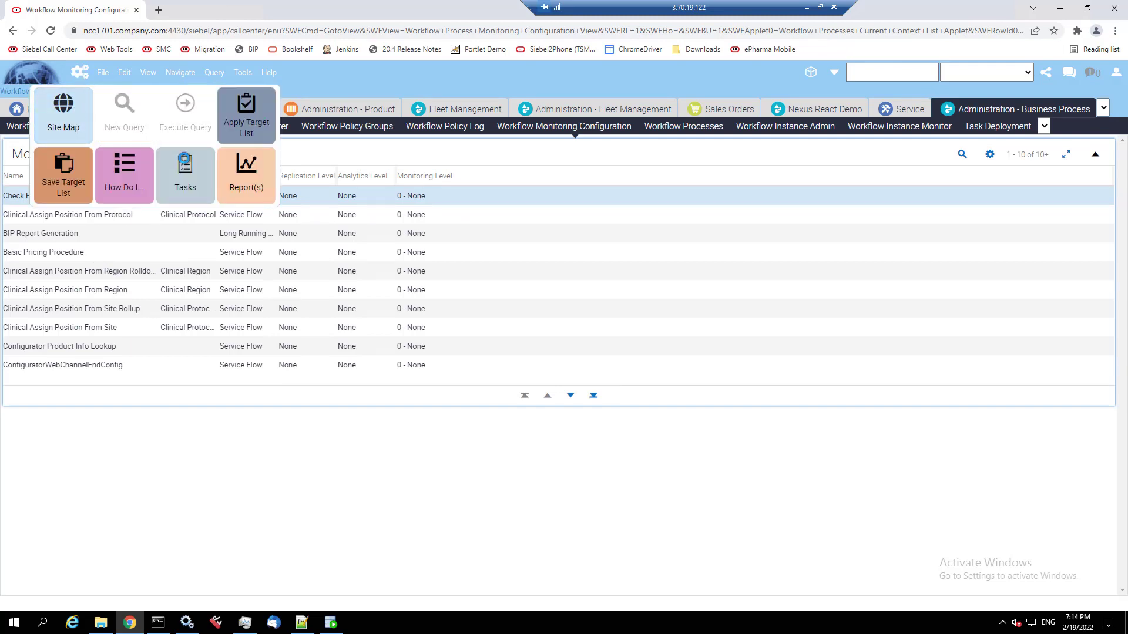
{"action": "left_click", "coordinate": [65, 115]}
{"action": "left_click", "coordinate": [160, 144]}
{"action": "type", "text": "data e"}
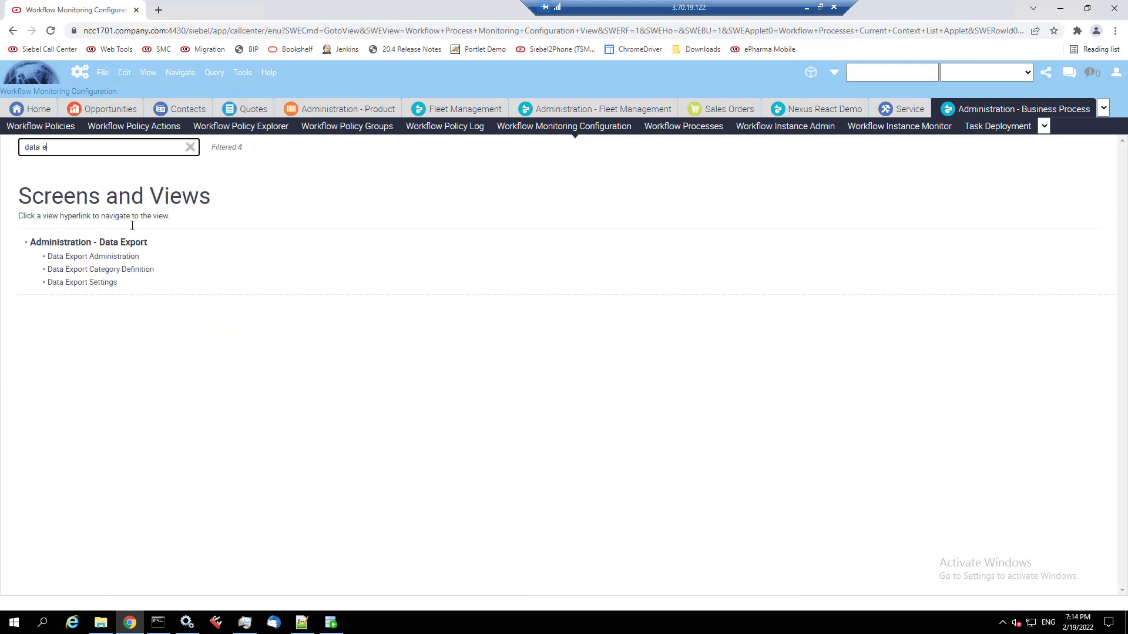
{"action": "left_click", "coordinate": [126, 244]}
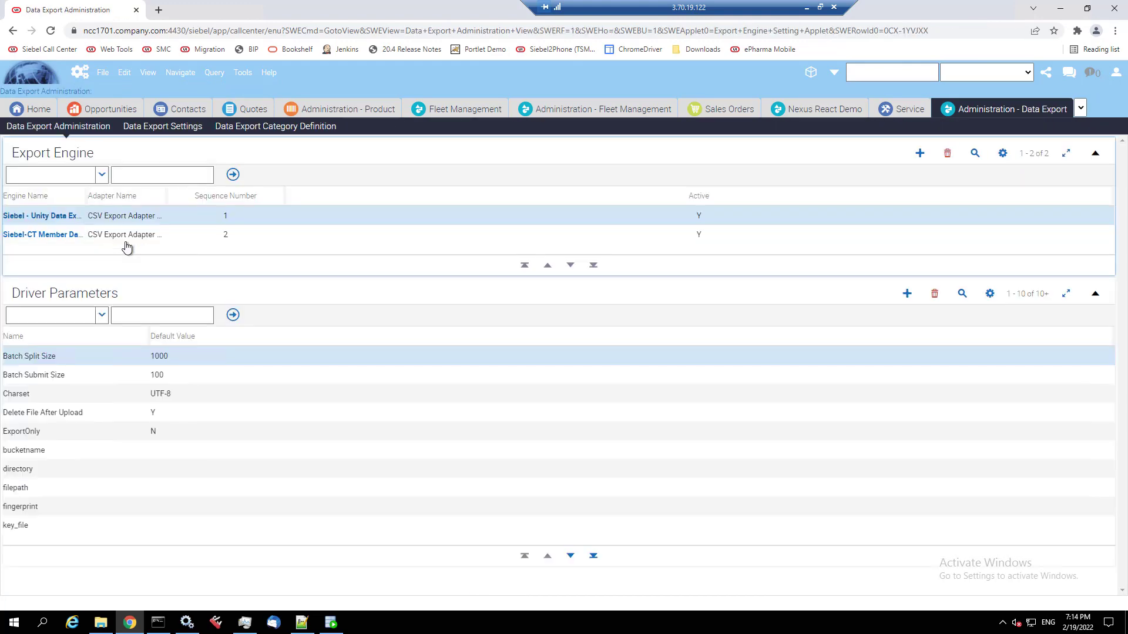
{"action": "left_click_drag", "start_coordinate": [86, 195], "coordinate": [199, 195]}
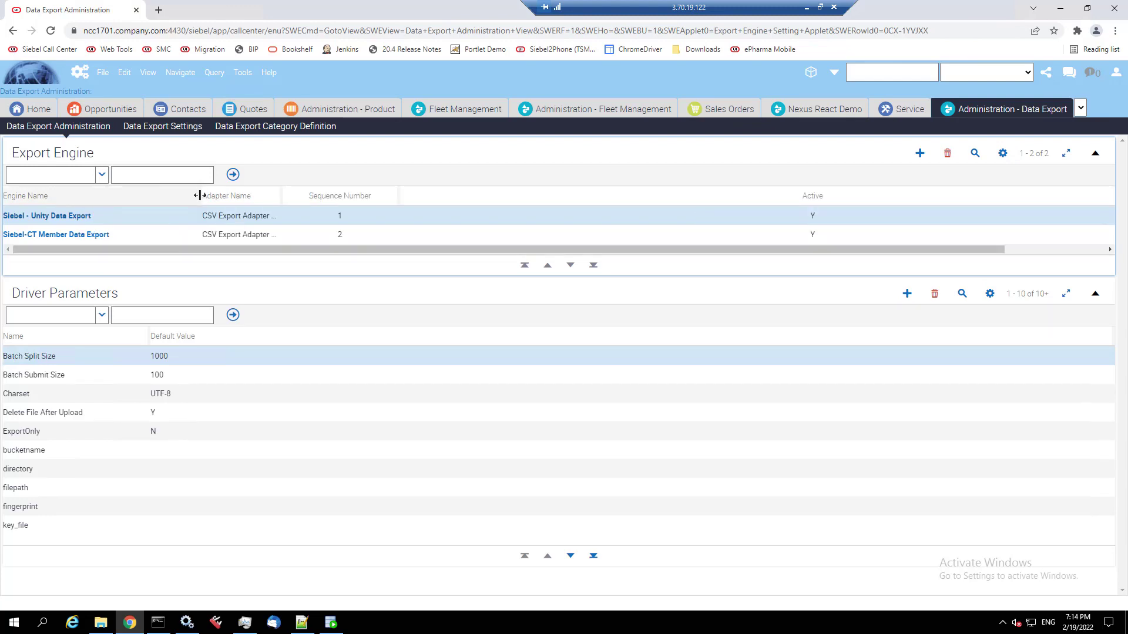
- Open the Siebel - Unity Data Export settings and step through the engine records
{"action": "left_click", "coordinate": [80, 217]}
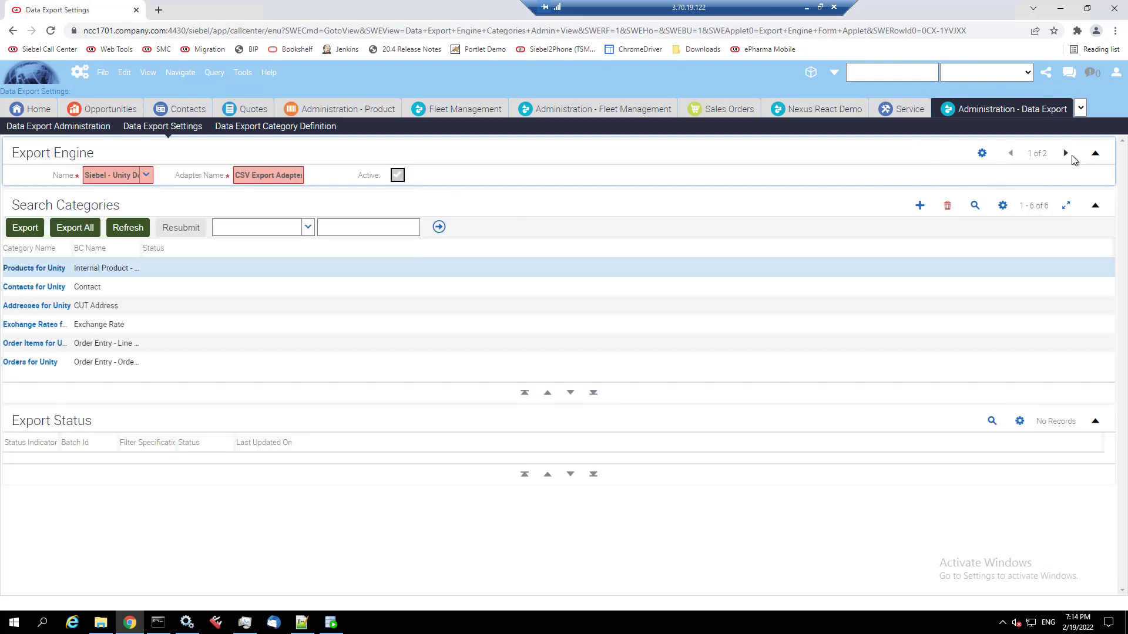
{"action": "left_click", "coordinate": [1066, 154]}
{"action": "left_click", "coordinate": [1010, 154]}
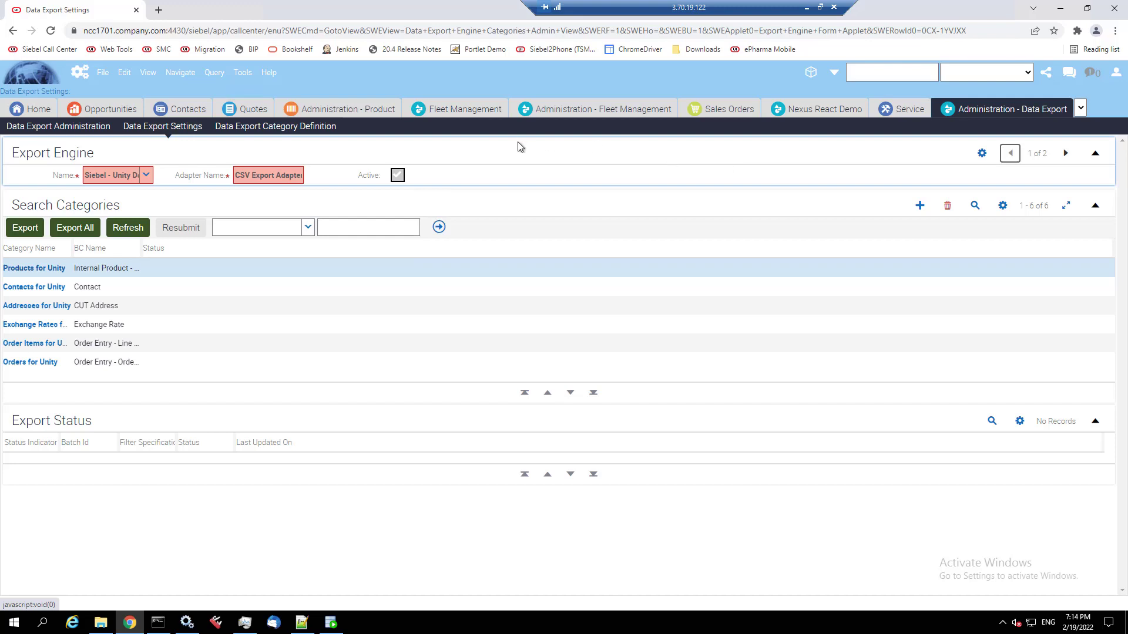
{"action": "left_click", "coordinate": [1115, 74]}
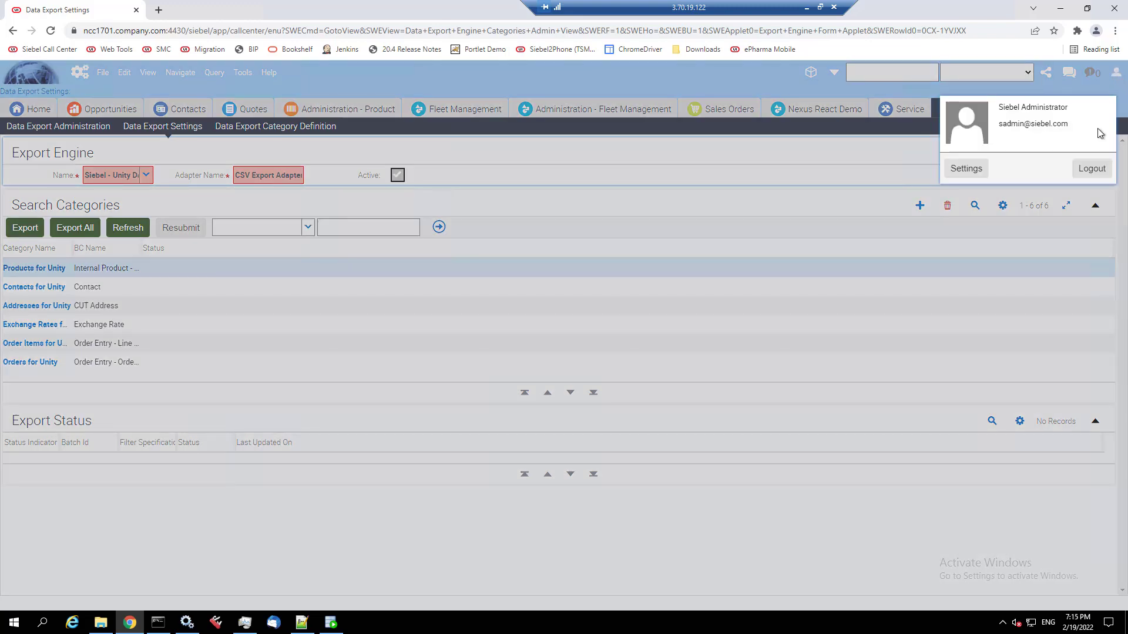
- Browse the User Preferences views, including Behavior and Message Broadcasting
{"action": "left_click", "coordinate": [950, 169]}
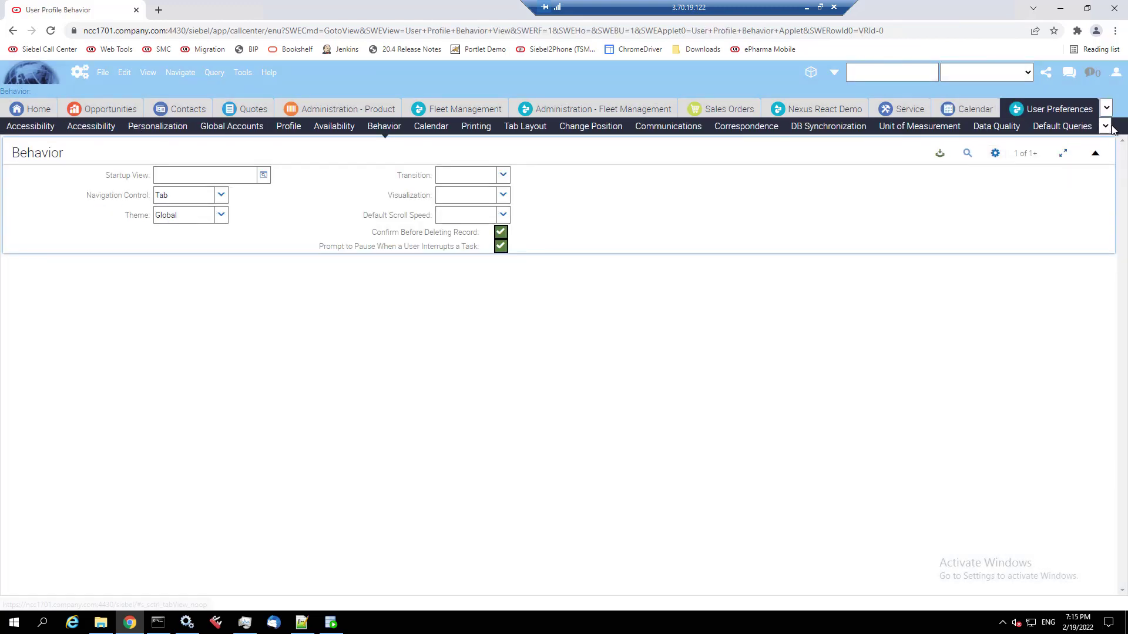
{"action": "left_click", "coordinate": [1106, 127]}
{"action": "left_click", "coordinate": [1040, 187]}
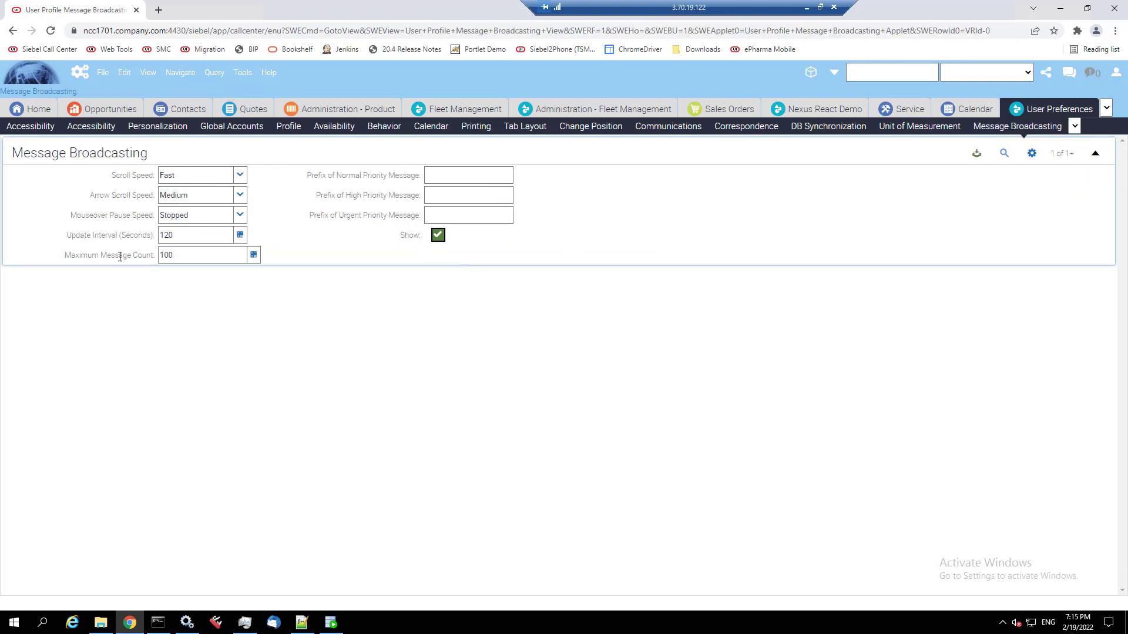
{"action": "left_click_drag", "start_coordinate": [71, 257], "coordinate": [163, 256]}
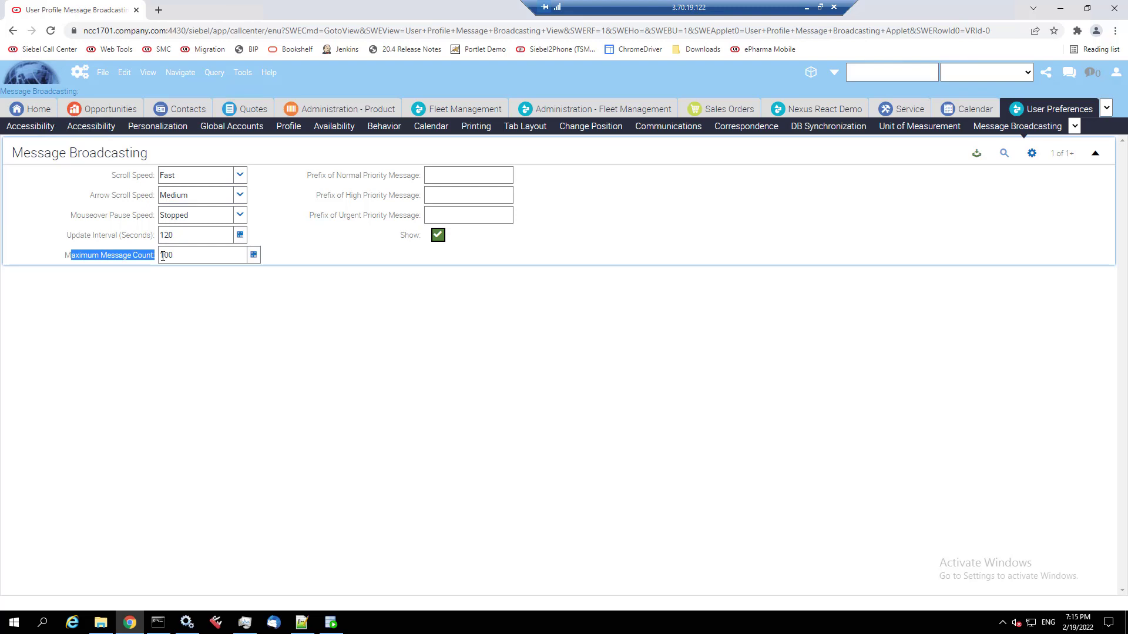
{"action": "left_click", "coordinate": [557, 317]}
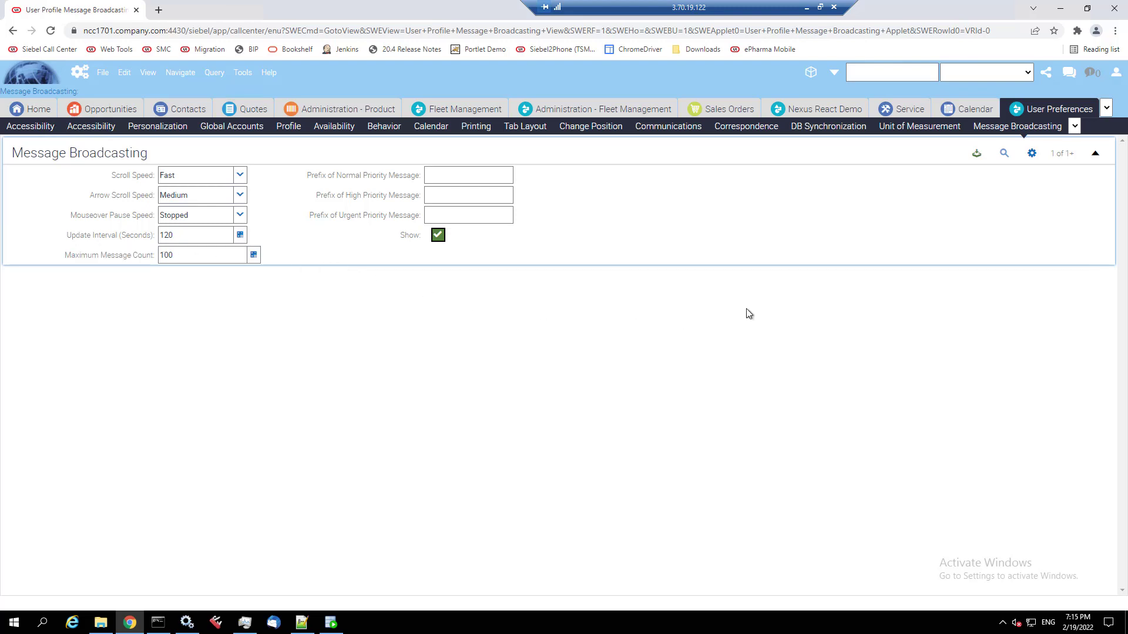
- Return to the Home page and log out of Call Center
{"action": "left_click", "coordinate": [52, 108]}
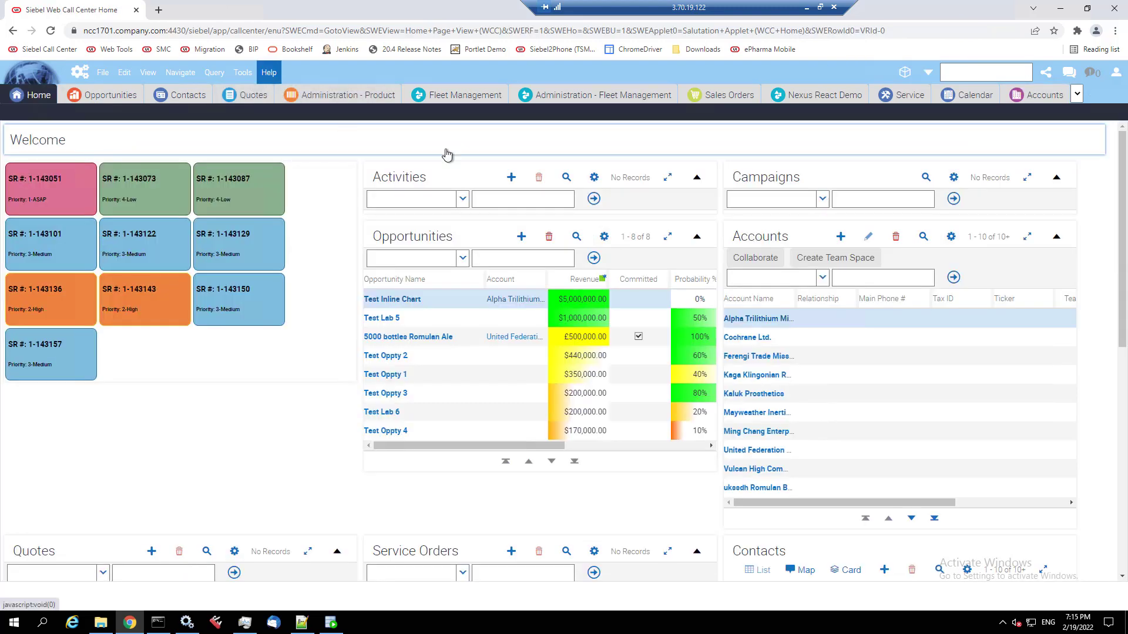
{"action": "left_click", "coordinate": [1118, 75]}
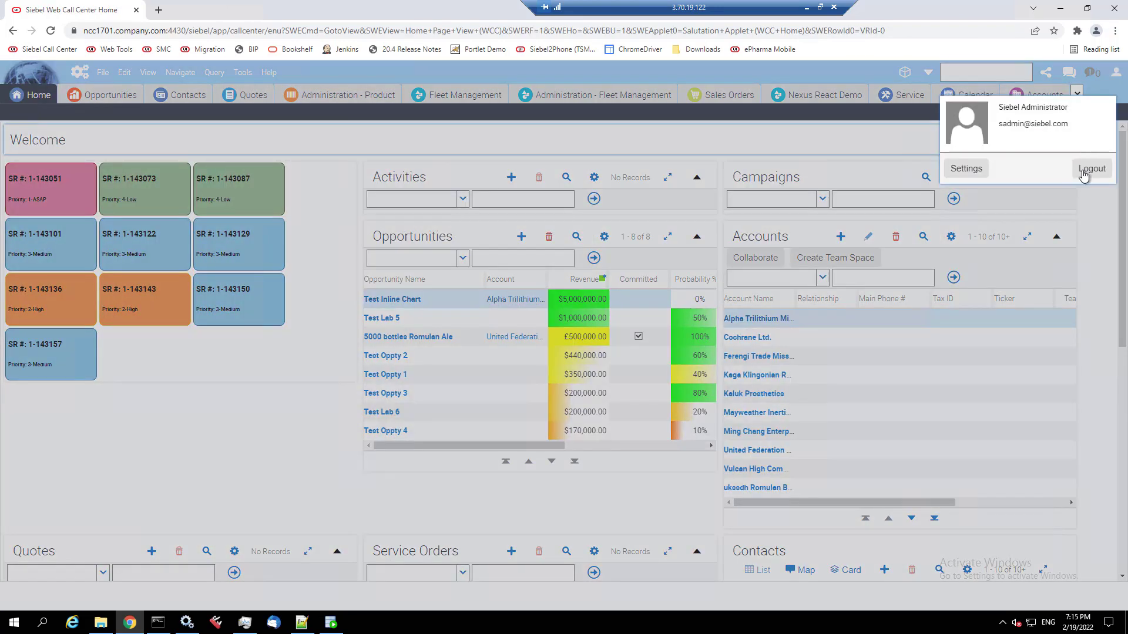
{"action": "left_click", "coordinate": [1088, 169]}
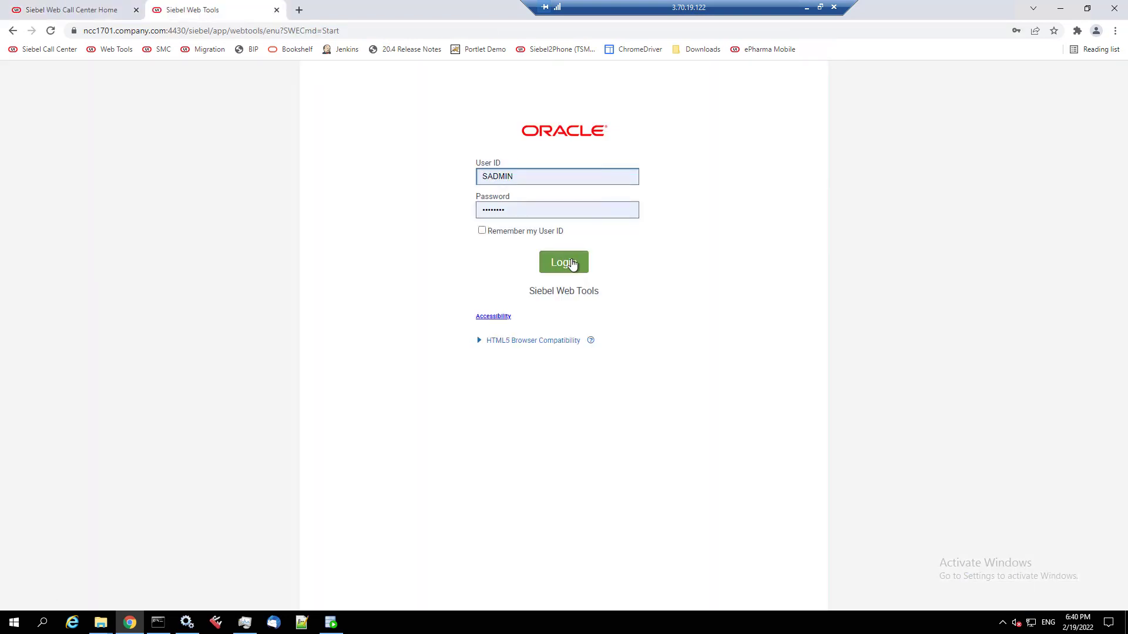
- Sign in to Web Tools and confirm Technical Support shows application version 22.2.0.0
{"action": "left_click", "coordinate": [573, 262]}
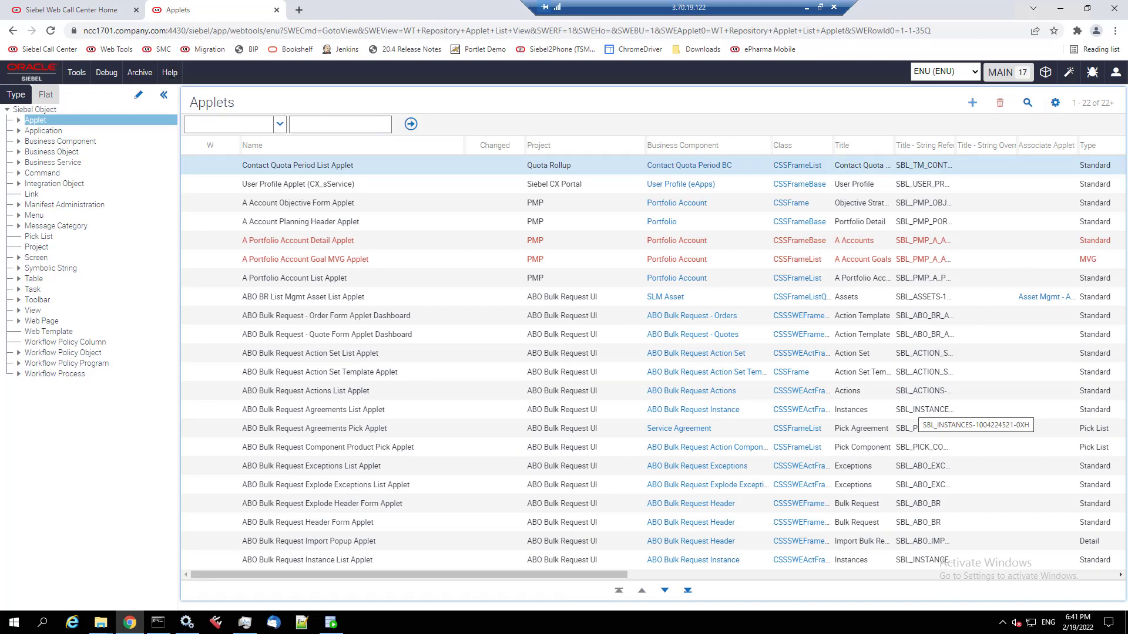
{"action": "left_click", "coordinate": [170, 73]}
{"action": "left_click", "coordinate": [176, 108]}
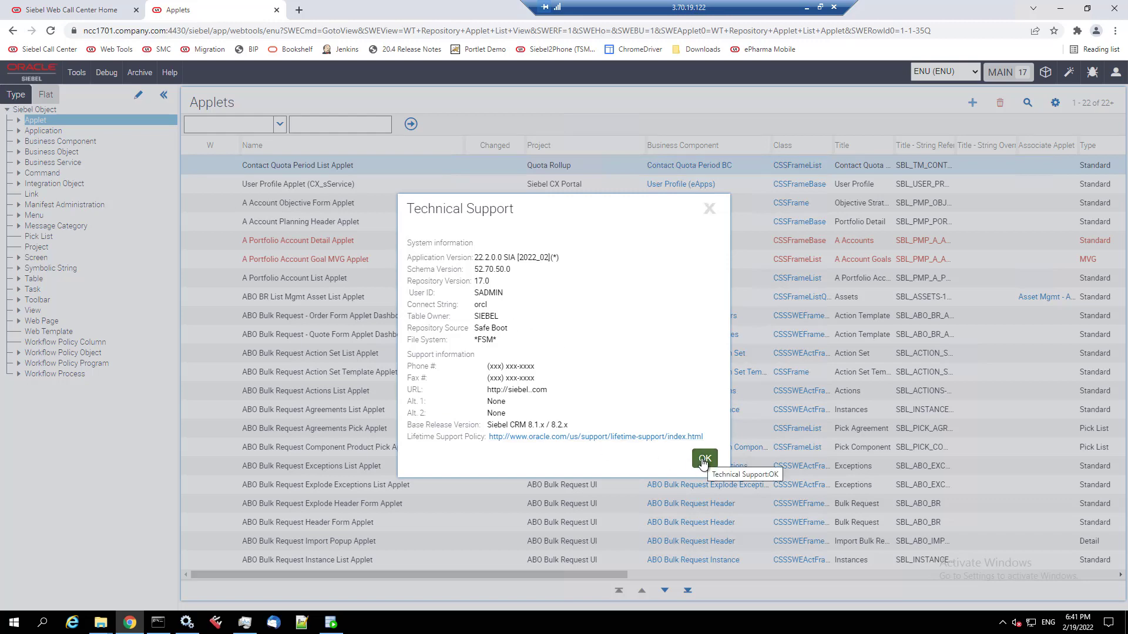
{"action": "left_click", "coordinate": [704, 465]}
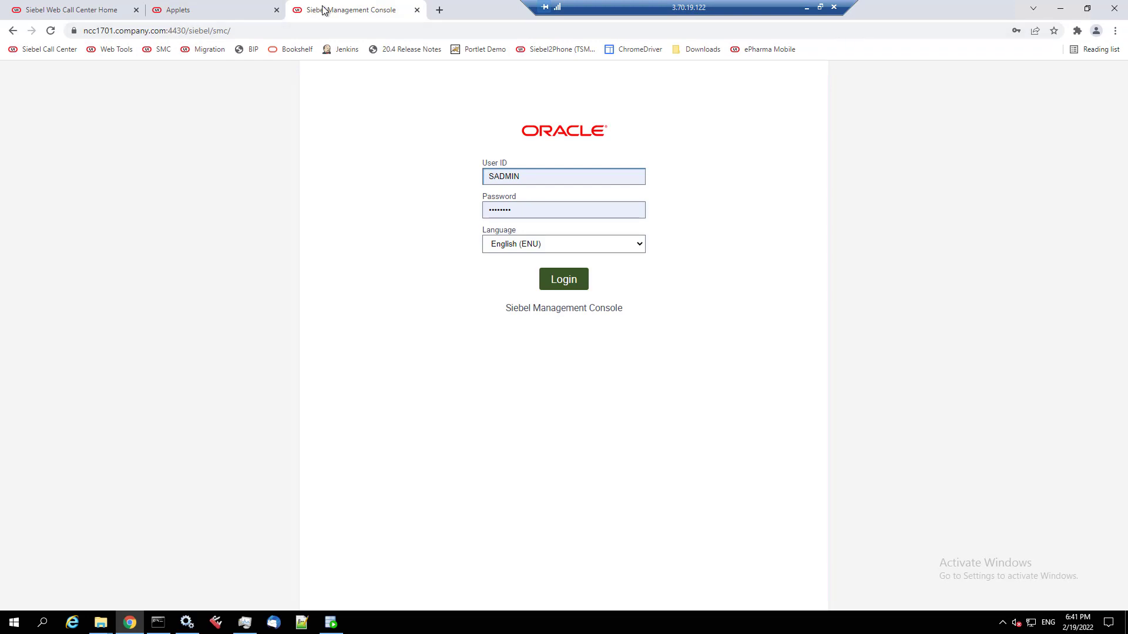
- Sign in to the Management Console, check the Deployment hierarchy, log out, and open Migration
{"action": "left_click", "coordinate": [567, 284]}
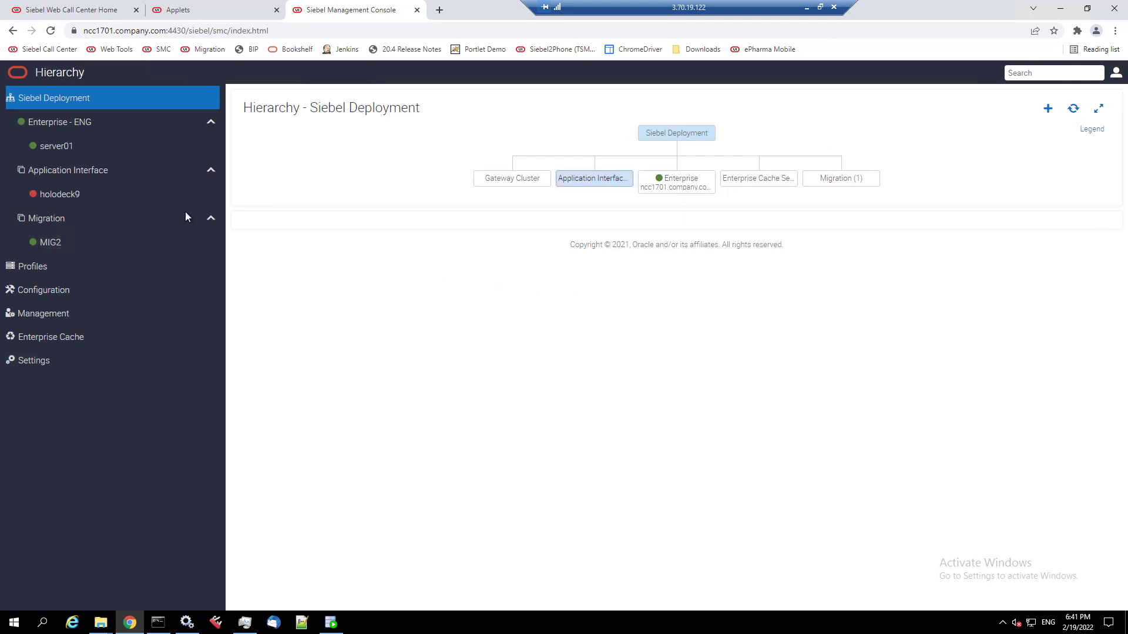
{"action": "left_click", "coordinate": [1116, 77]}
{"action": "left_click", "coordinate": [1038, 175]}
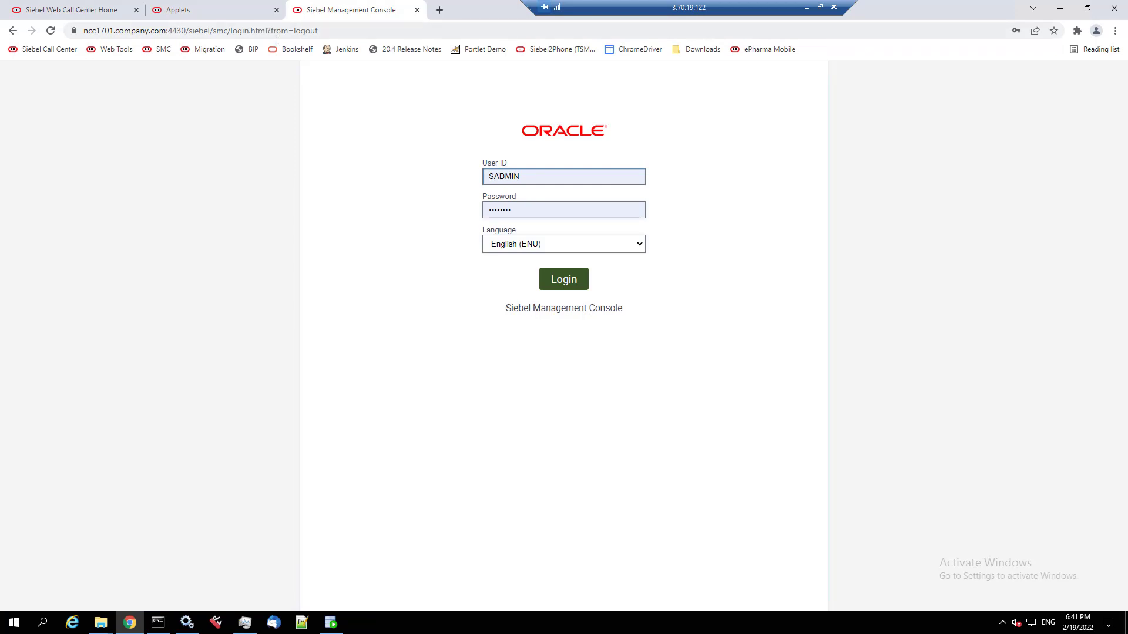
{"action": "left_click", "coordinate": [205, 52]}
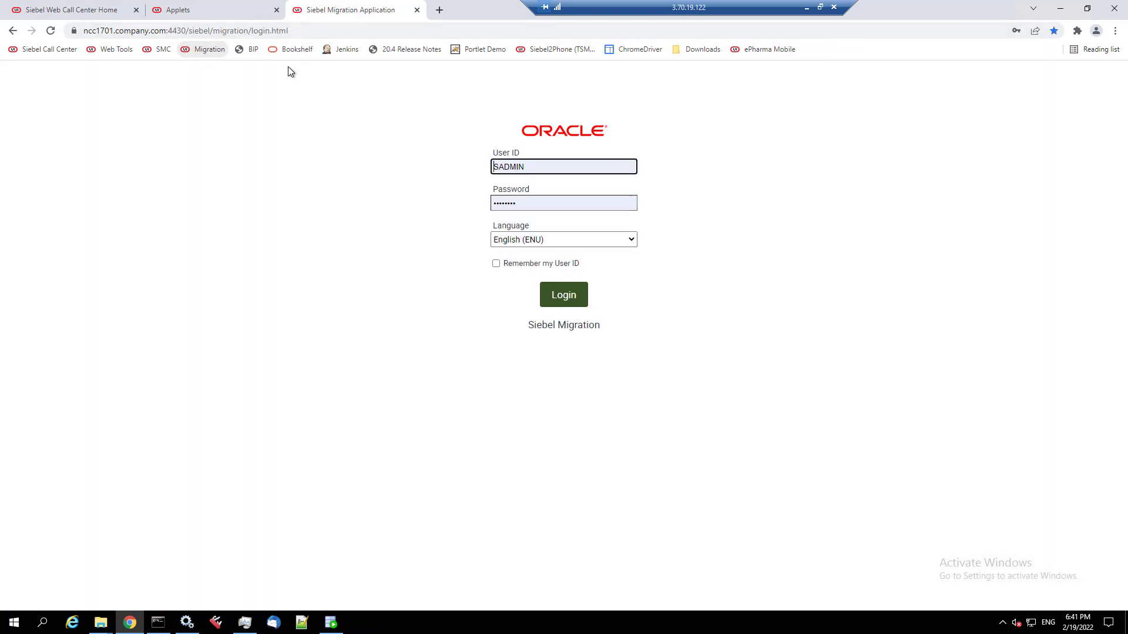
- Sign in to Migration, confirm the REST endpoint, browse Plans, Execution and History, then log out
{"action": "left_click", "coordinate": [573, 305]}
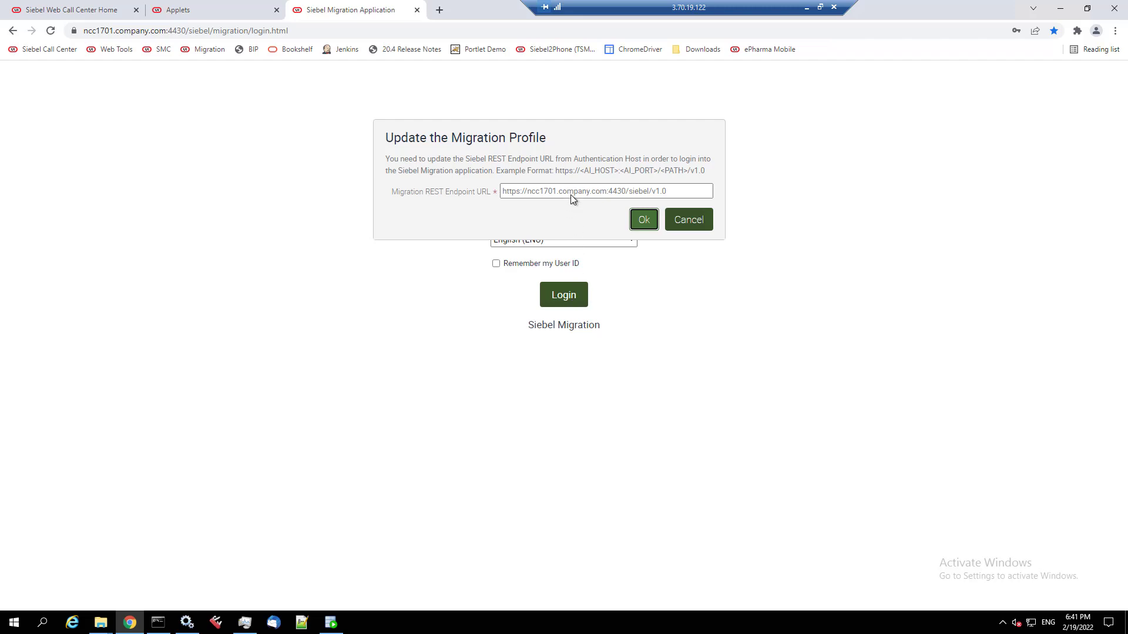
{"action": "left_click", "coordinate": [644, 221]}
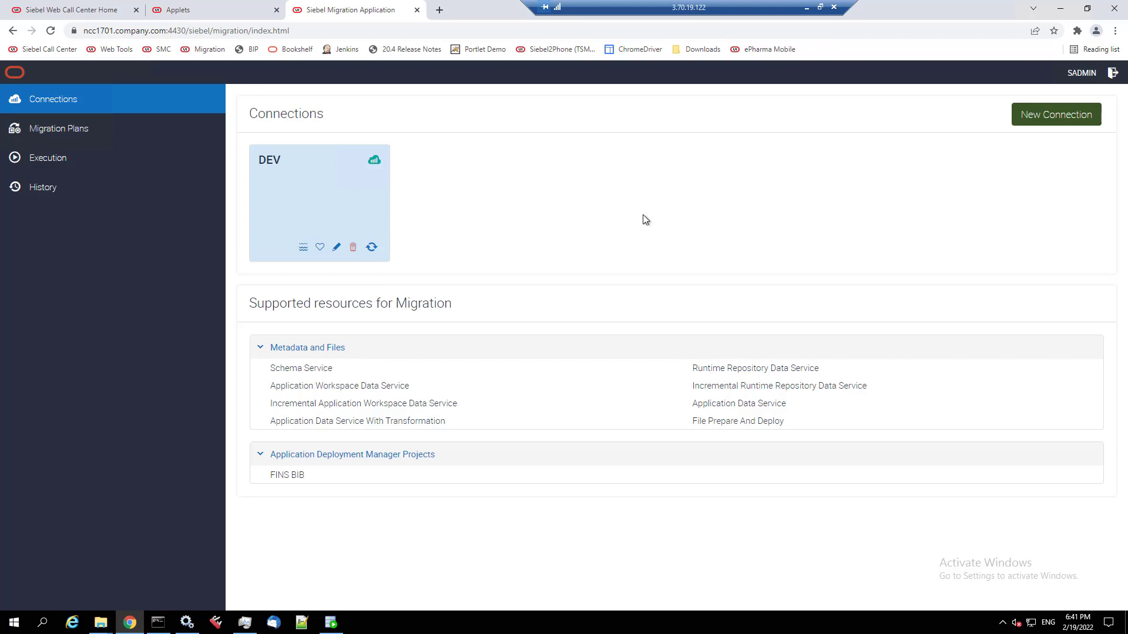
{"action": "left_click", "coordinate": [76, 130]}
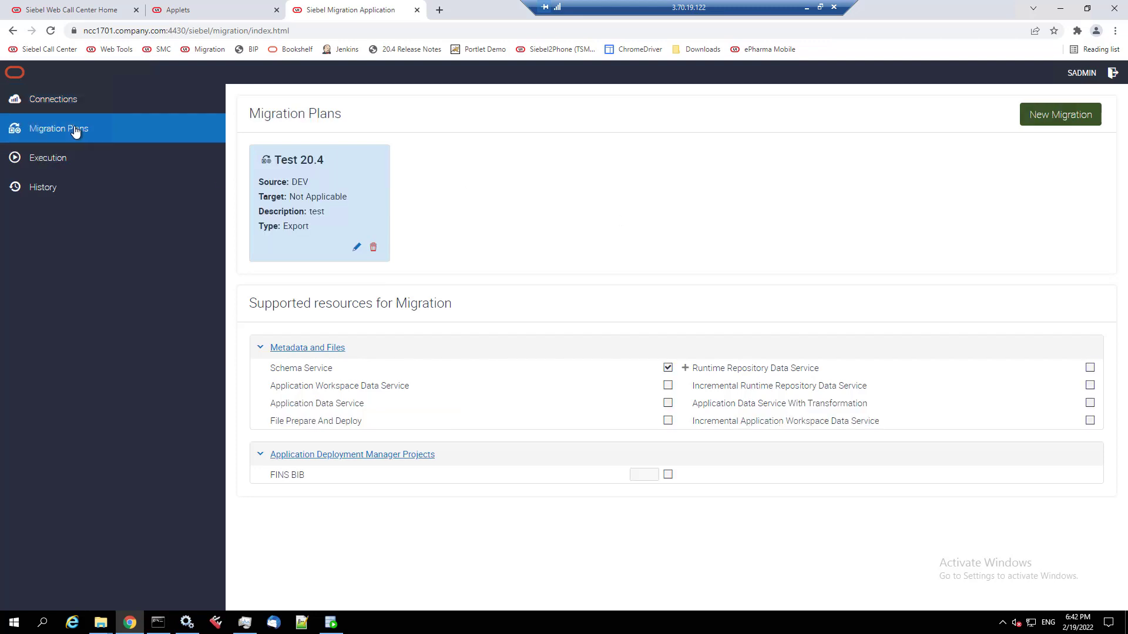
{"action": "left_click", "coordinate": [63, 161]}
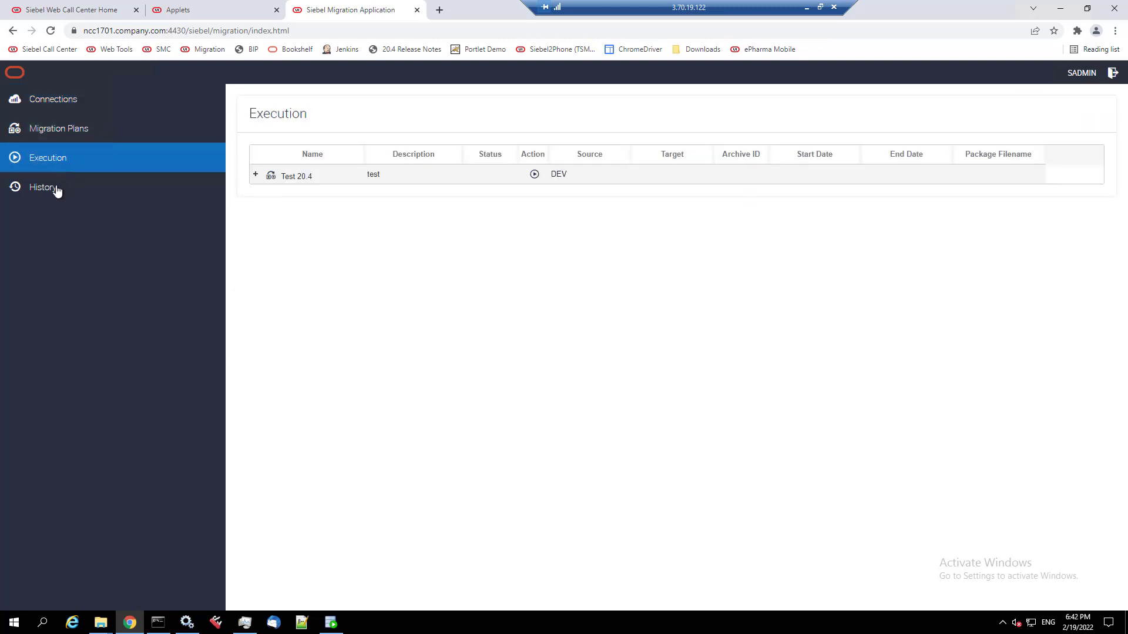
{"action": "left_click", "coordinate": [56, 189]}
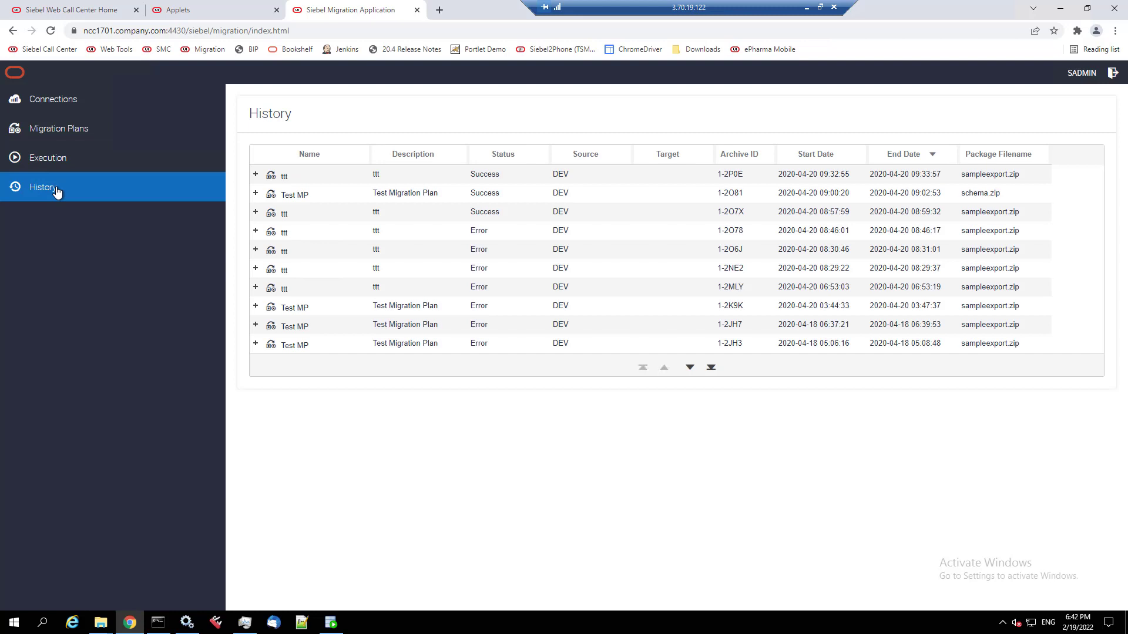
{"action": "left_click", "coordinate": [1113, 75]}
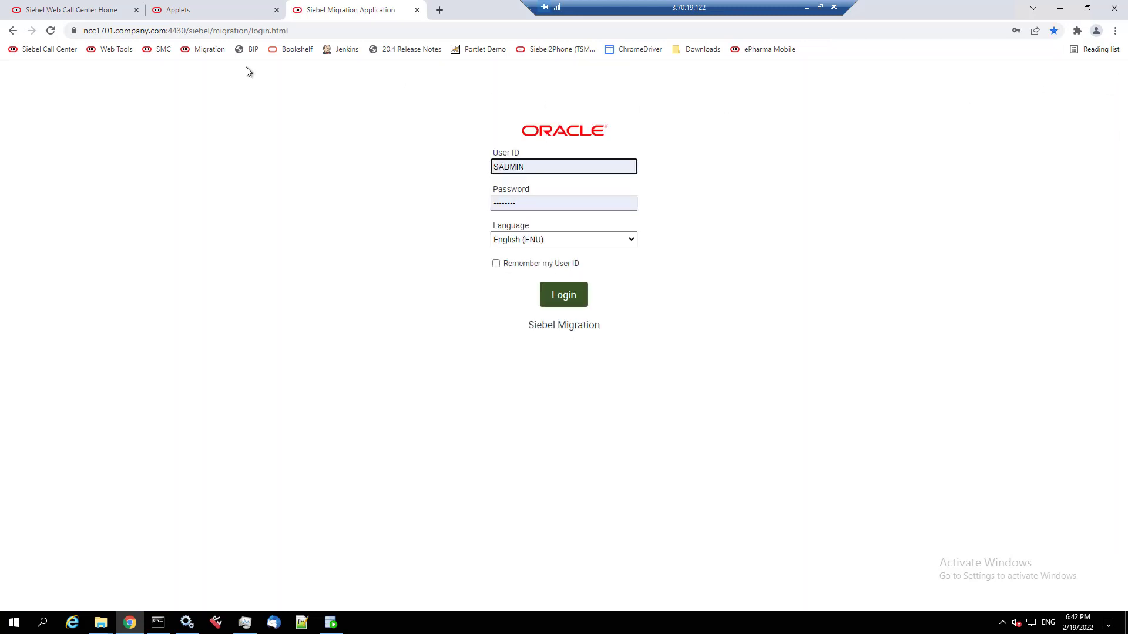
- Sign back in to the Management Console and open the Migration profiles
{"action": "left_click", "coordinate": [164, 50]}
{"action": "left_click", "coordinate": [547, 278]}
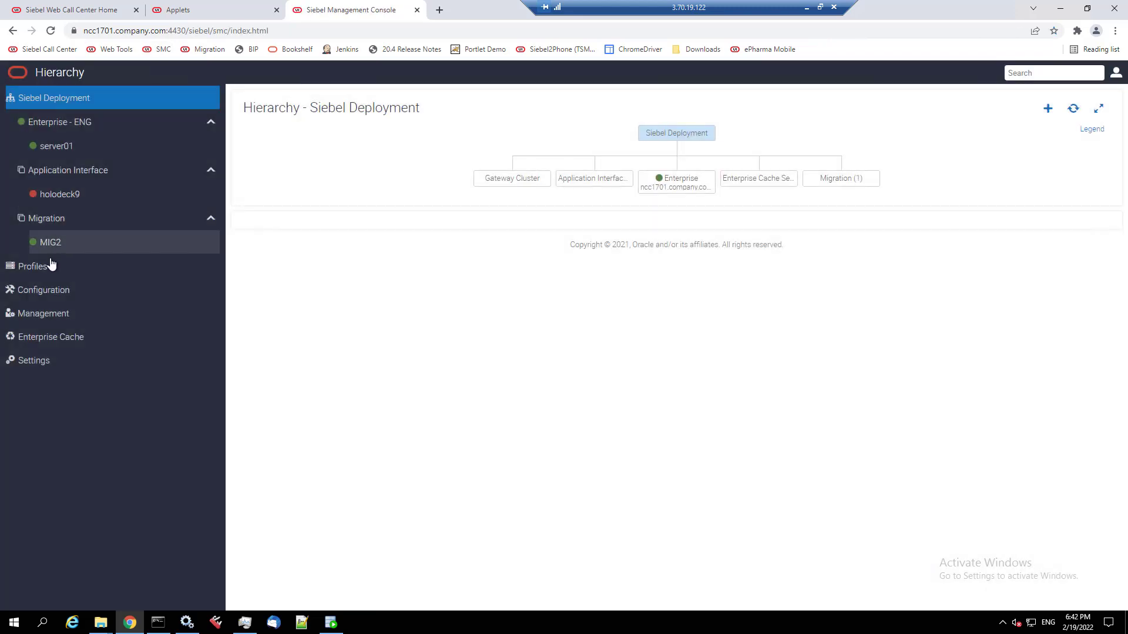
{"action": "left_click", "coordinate": [51, 265]}
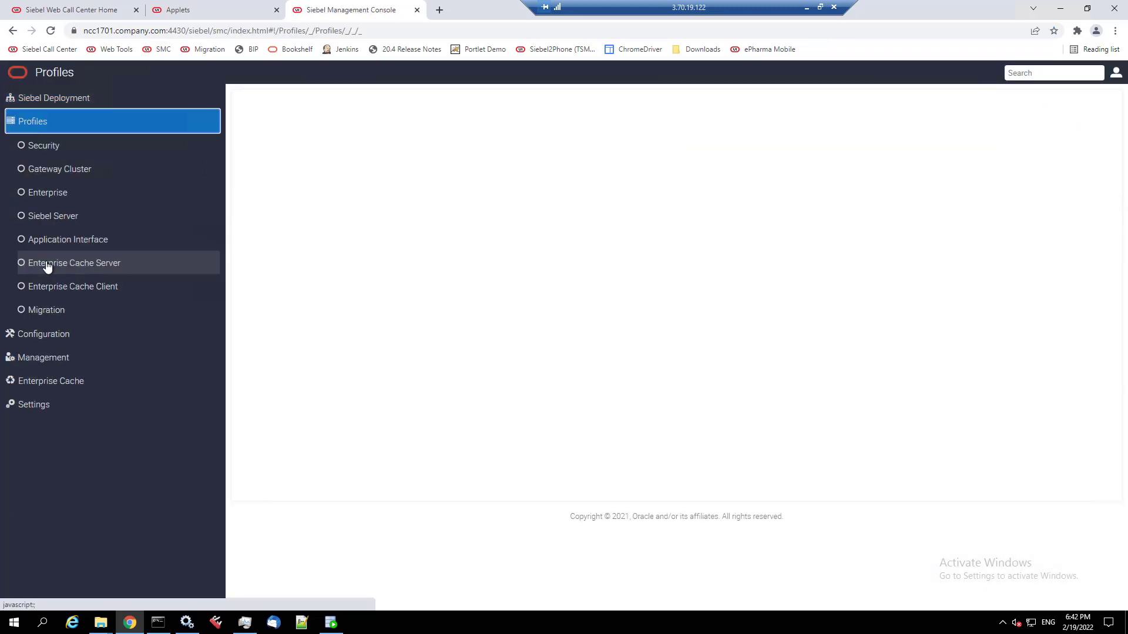
{"action": "left_click", "coordinate": [51, 311]}
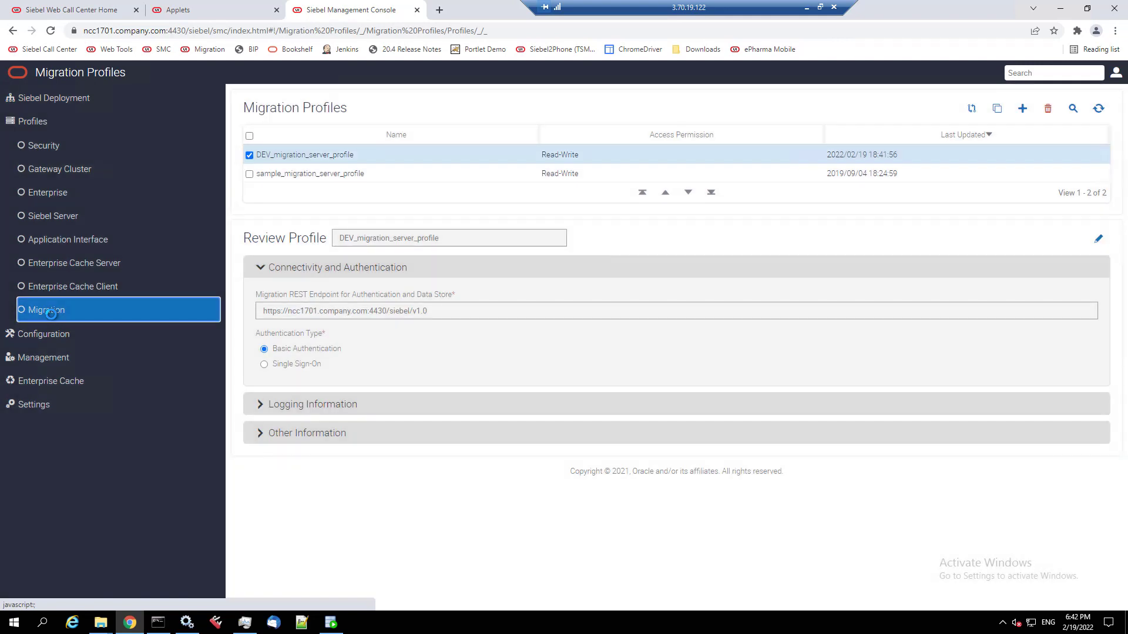
- Select DEV_migration_server_profile's REST endpoint URL and review Other Information: Timeout 3000, Sleep Time 15, callcenter, enu
{"action": "left_click_drag", "start_coordinate": [433, 311], "coordinate": [265, 310]}
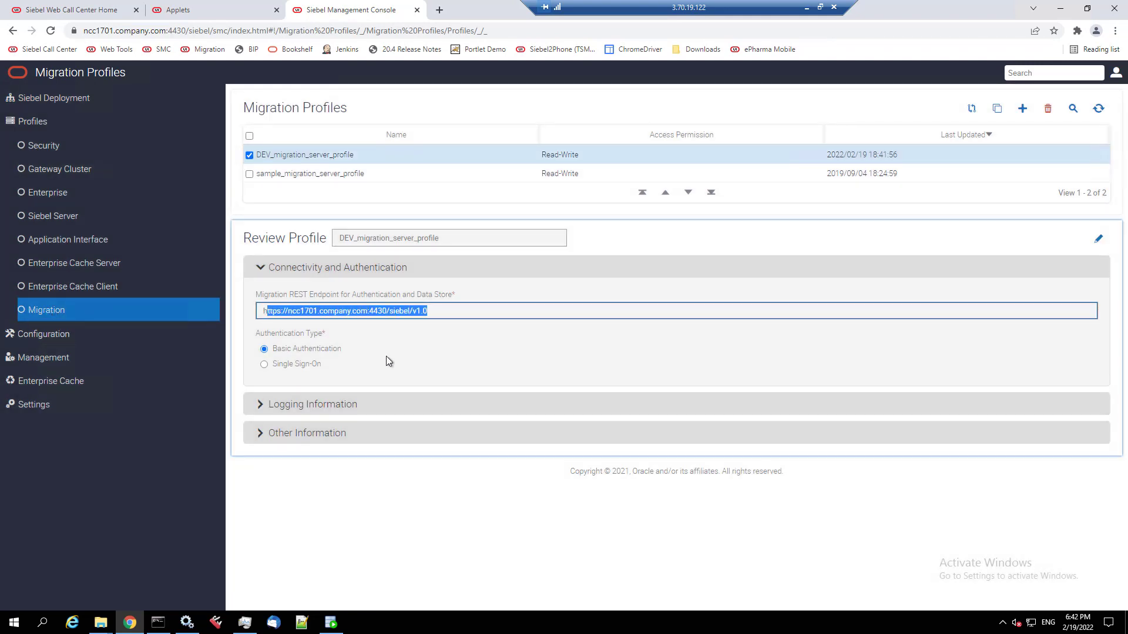
{"action": "left_click", "coordinate": [362, 433]}
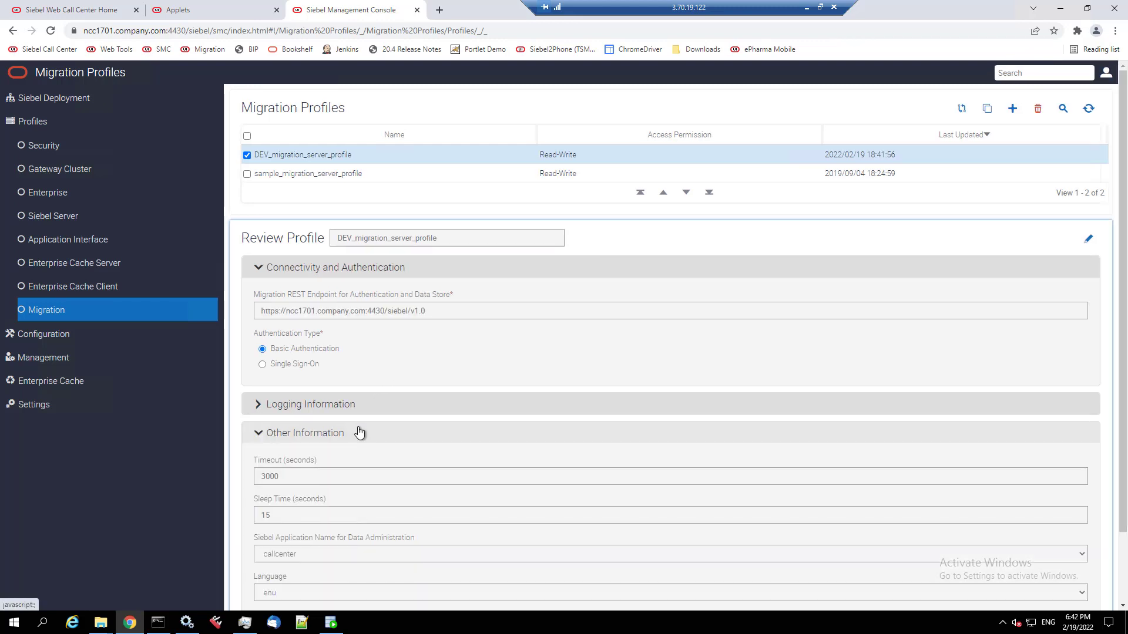
{"action": "scroll", "coordinate": [362, 433], "scroll_direction": "down", "scroll_amount": 2}
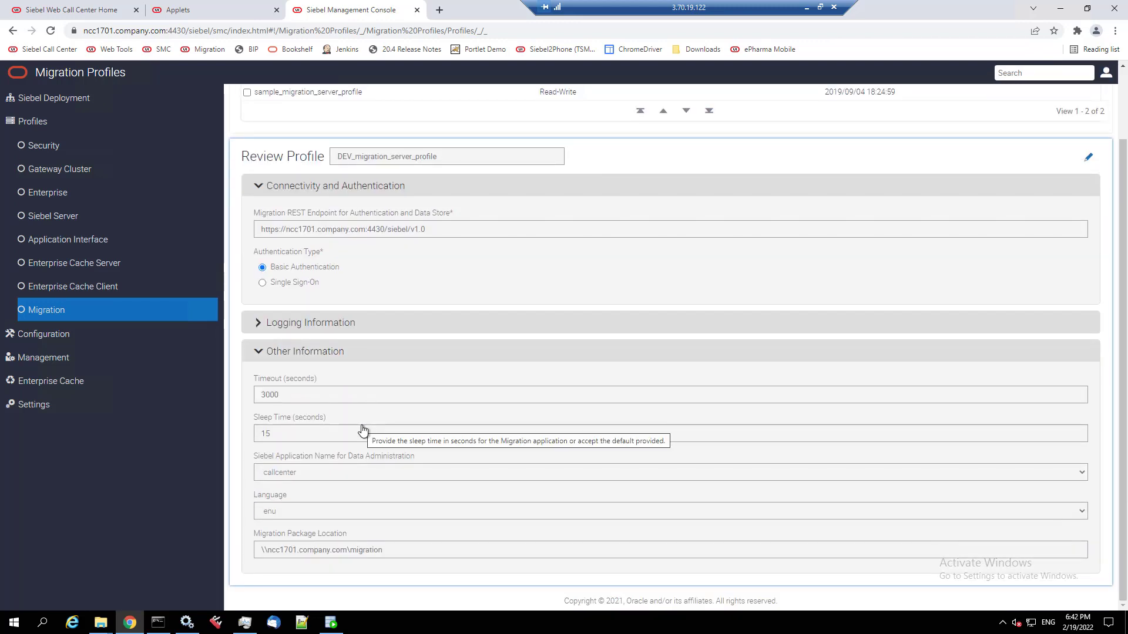